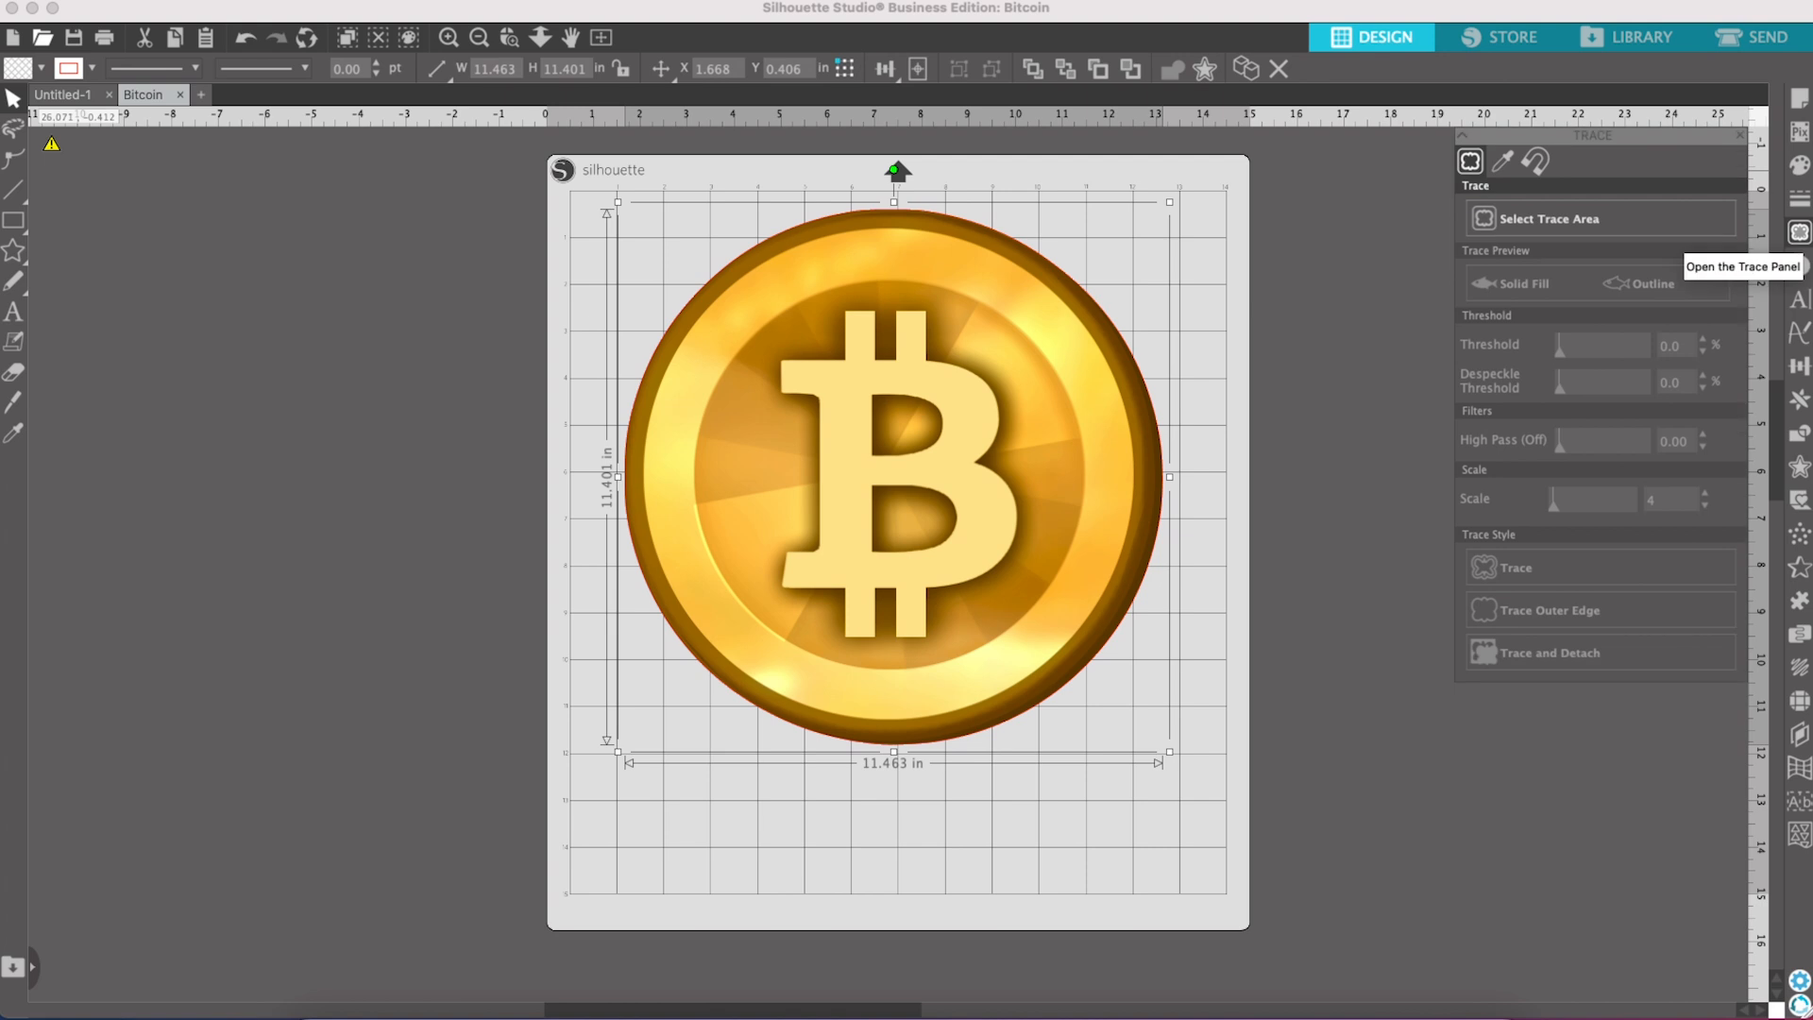
left_click(1637, 218)
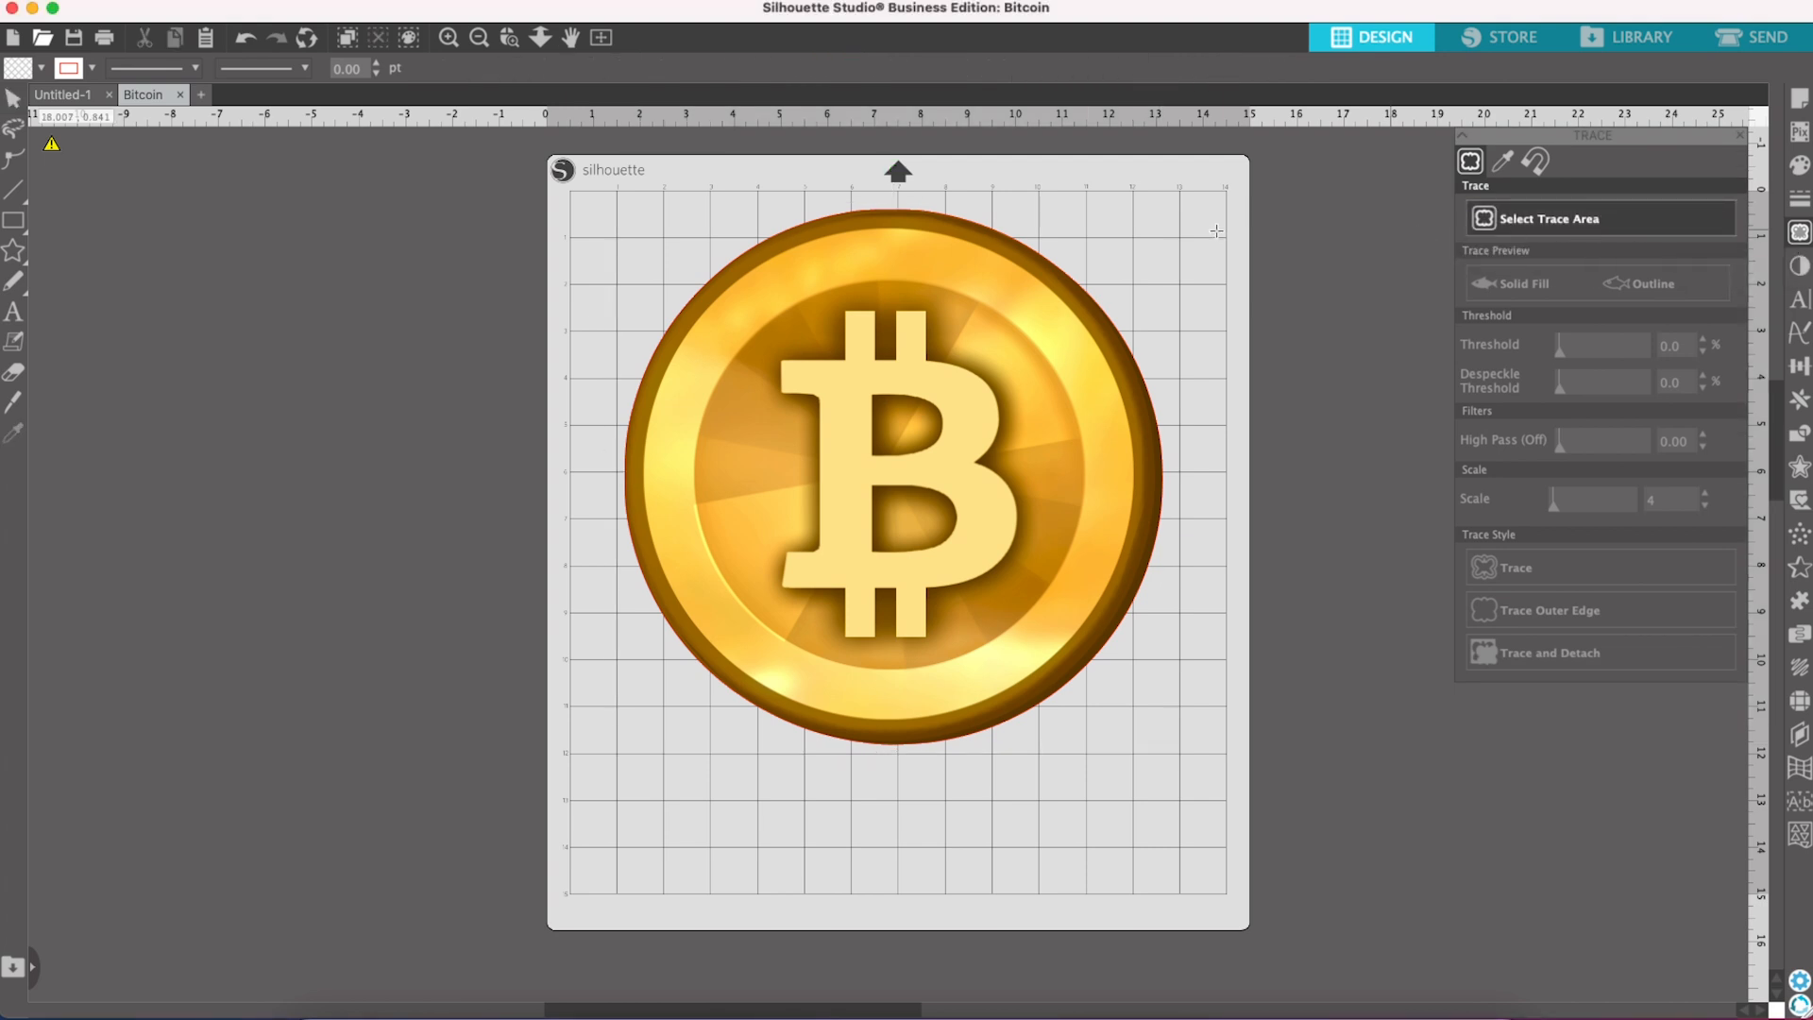
mouse_move(579, 198)
left_mouse_down()
mouse_move(1133, 415)
mouse_move(1205, 779)
left_mouse_up()
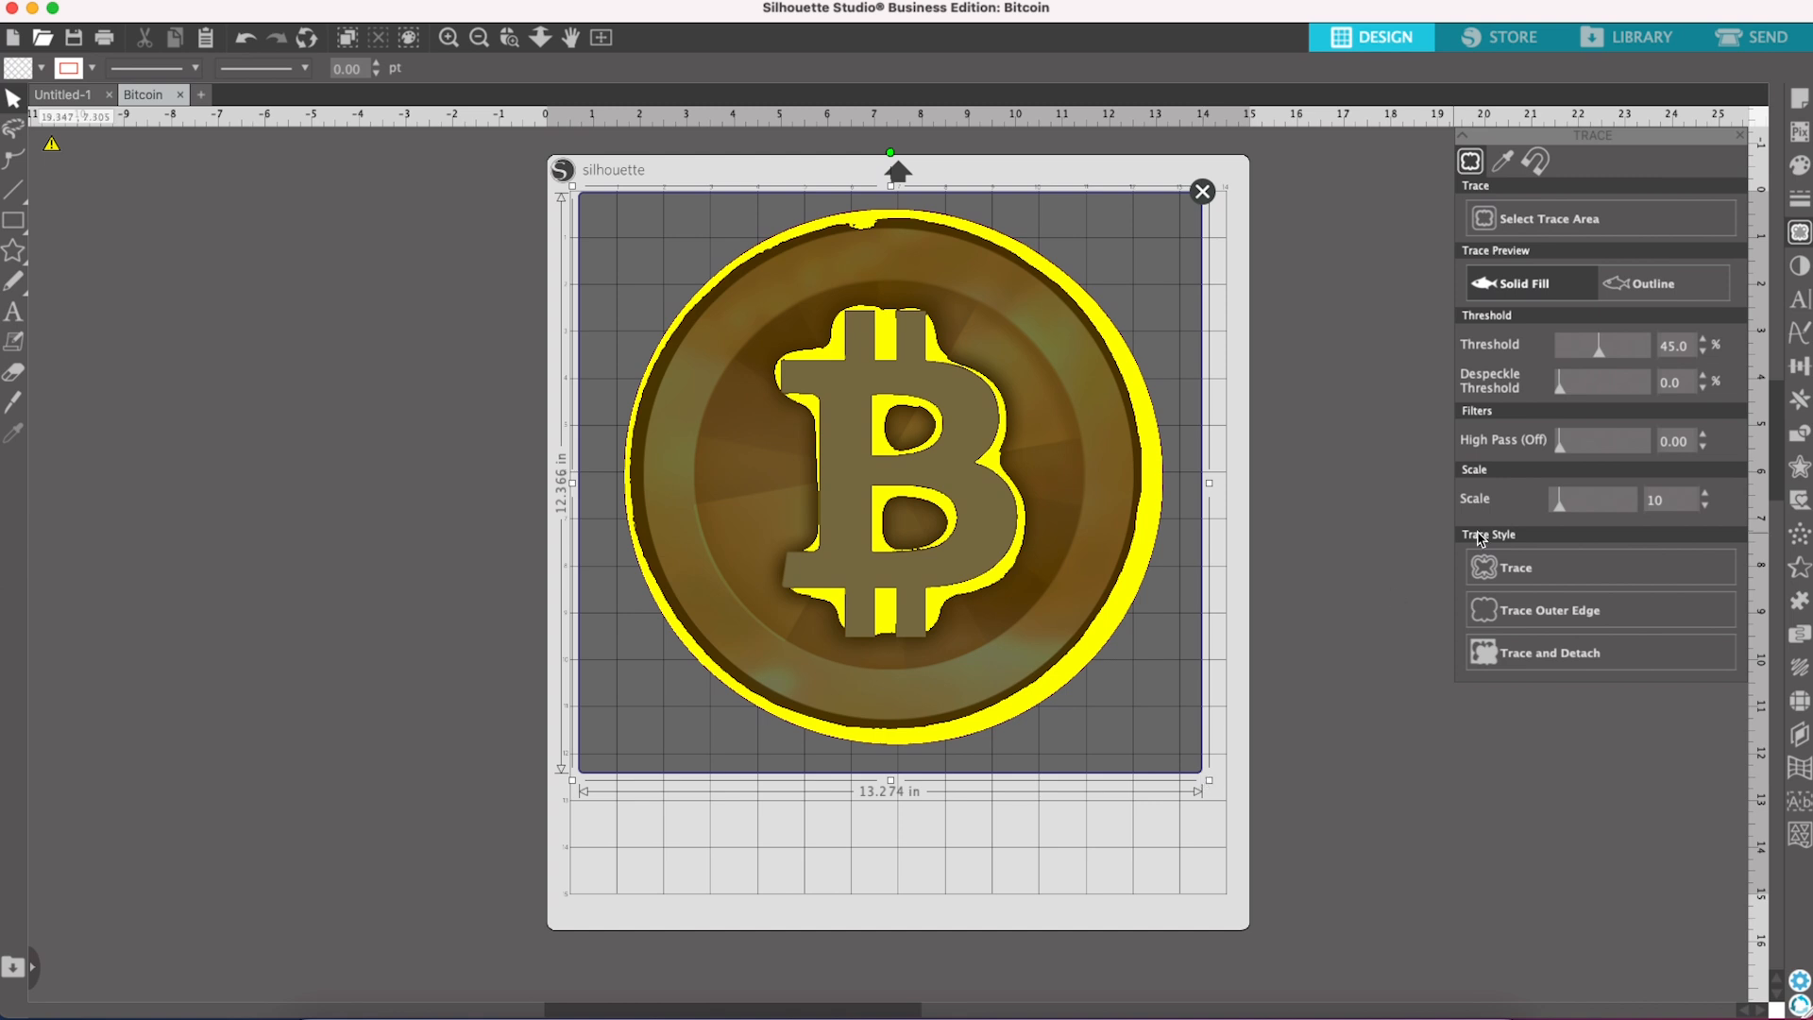
mouse_move(1600, 349)
left_mouse_down()
mouse_move(1576, 351)
mouse_move(1639, 354)
mouse_move(1564, 389)
mouse_move(1591, 388)
mouse_move(1596, 452)
mouse_move(1539, 453)
mouse_move(1586, 504)
left_mouse_up()
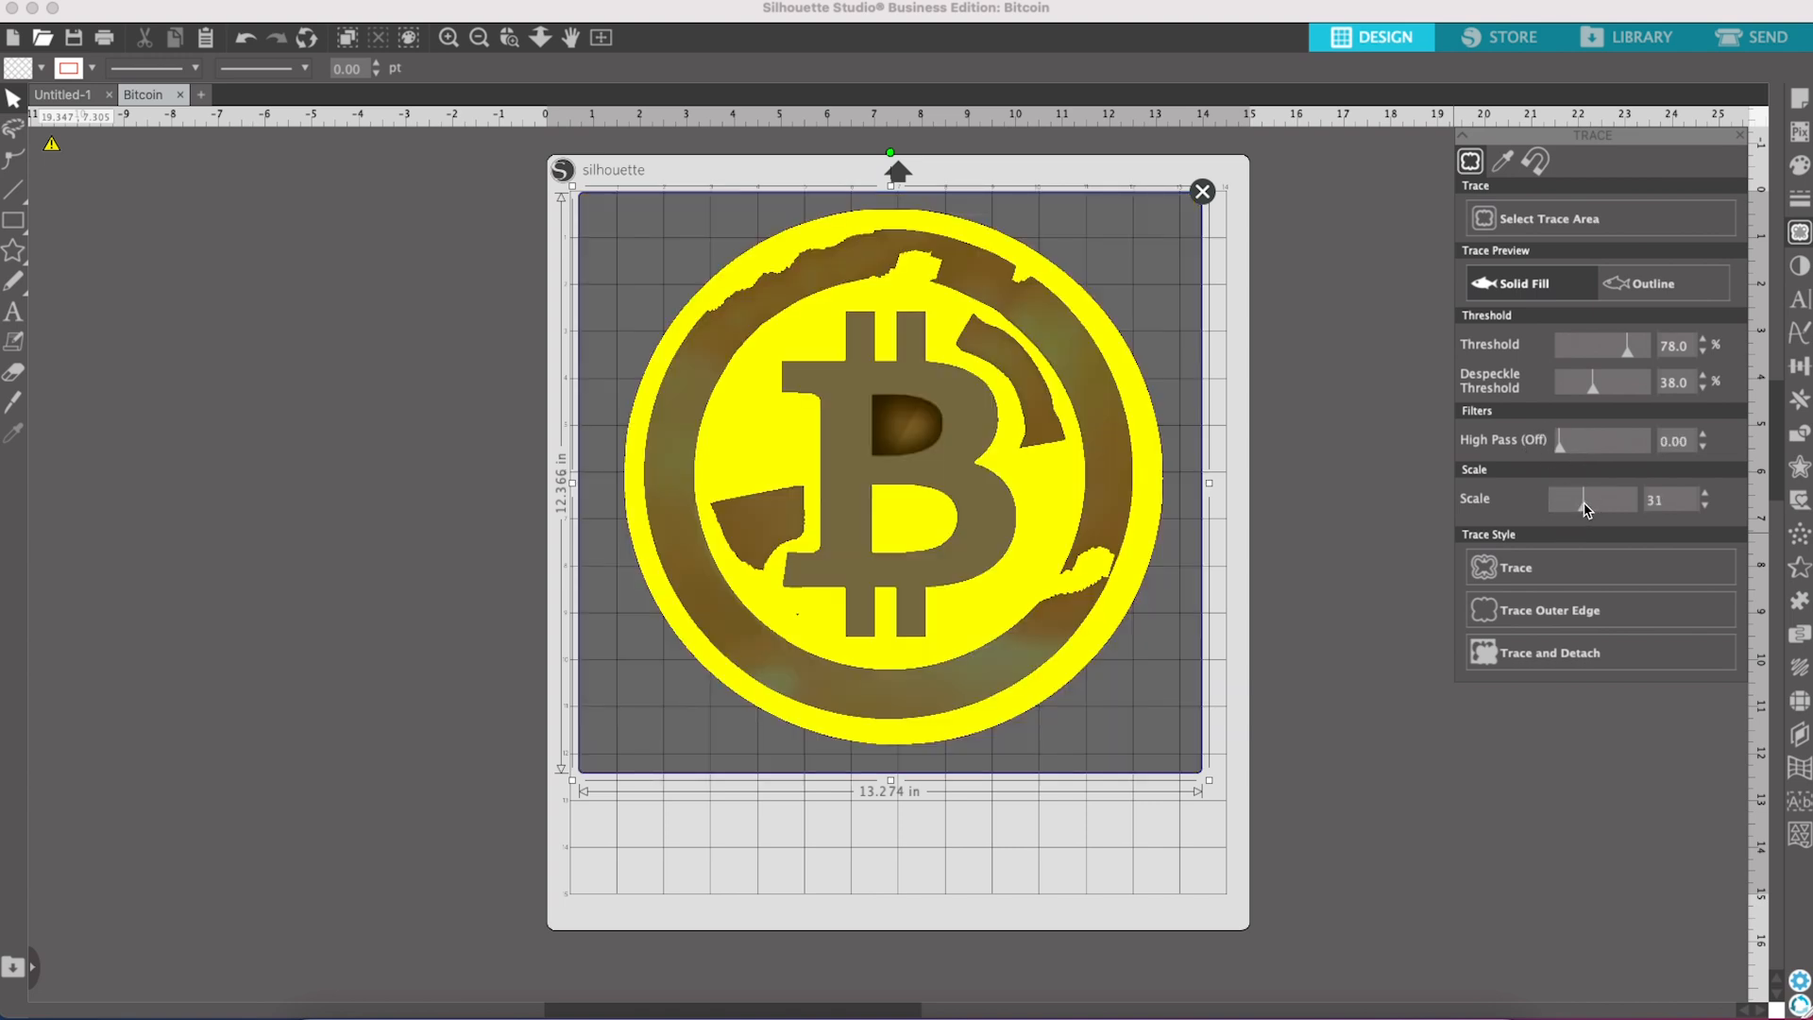
left_click_drag(1629, 355, 1584, 356)
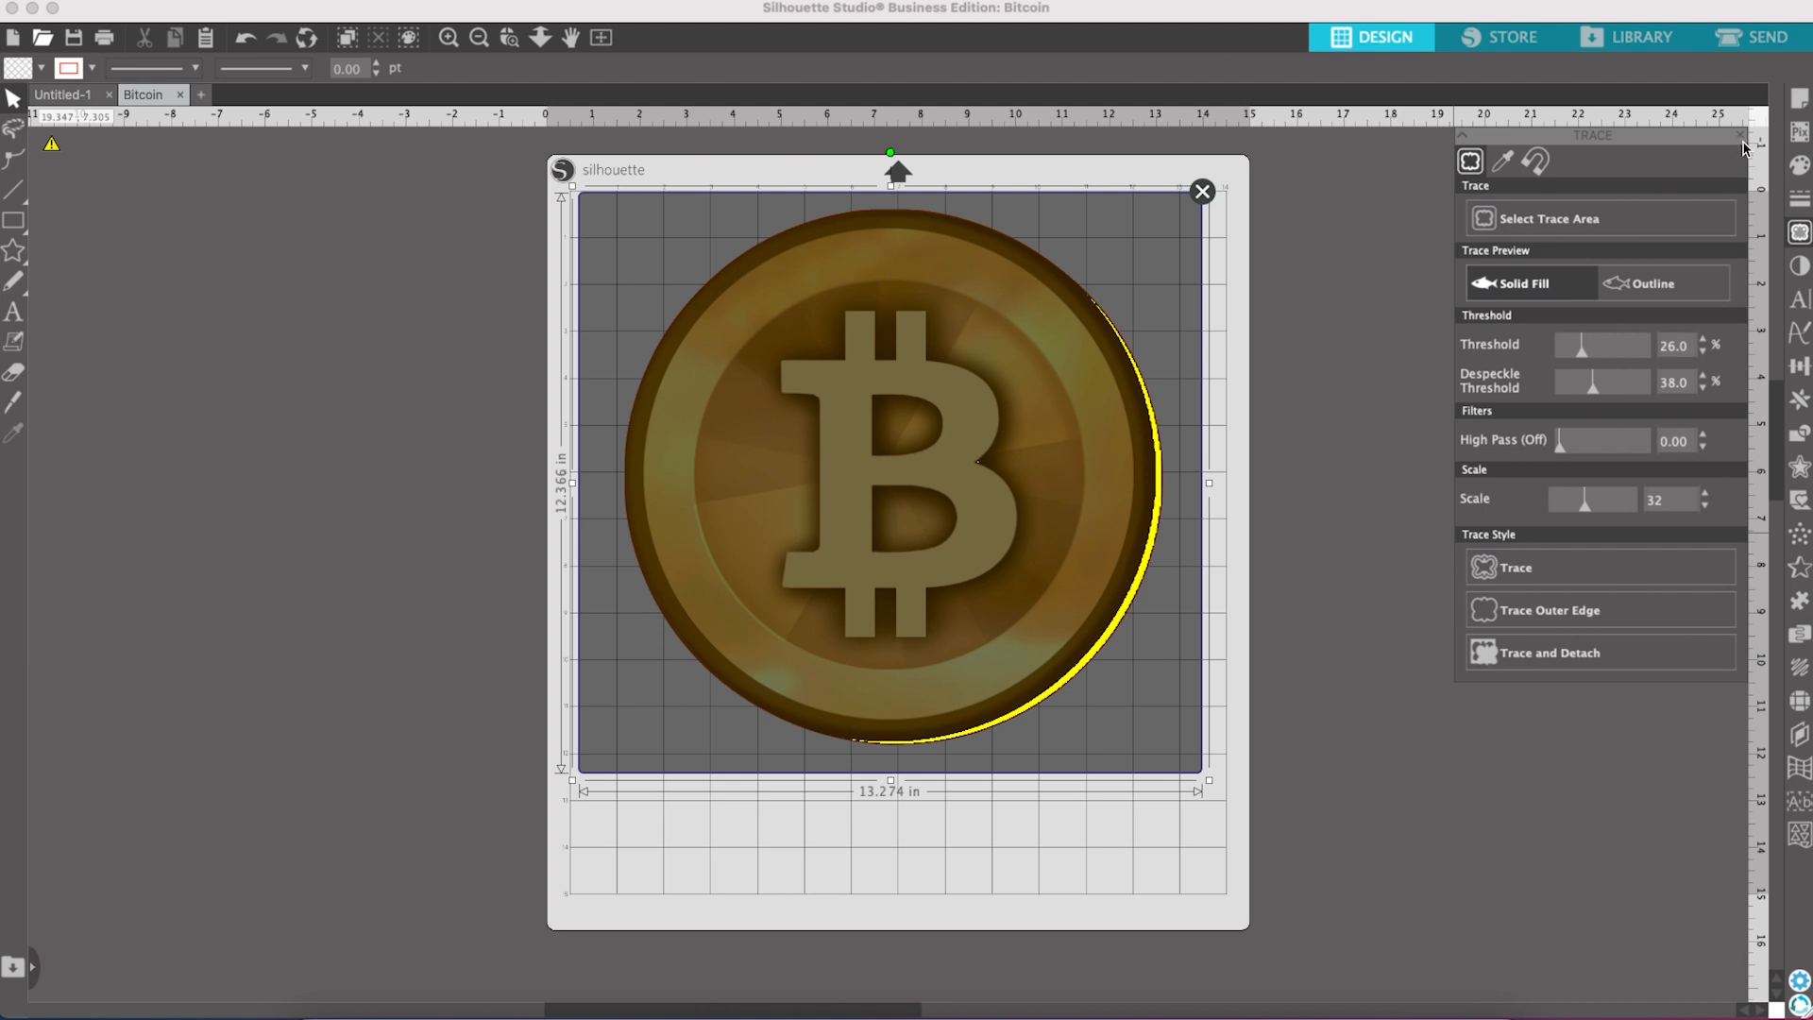
left_click(1203, 191)
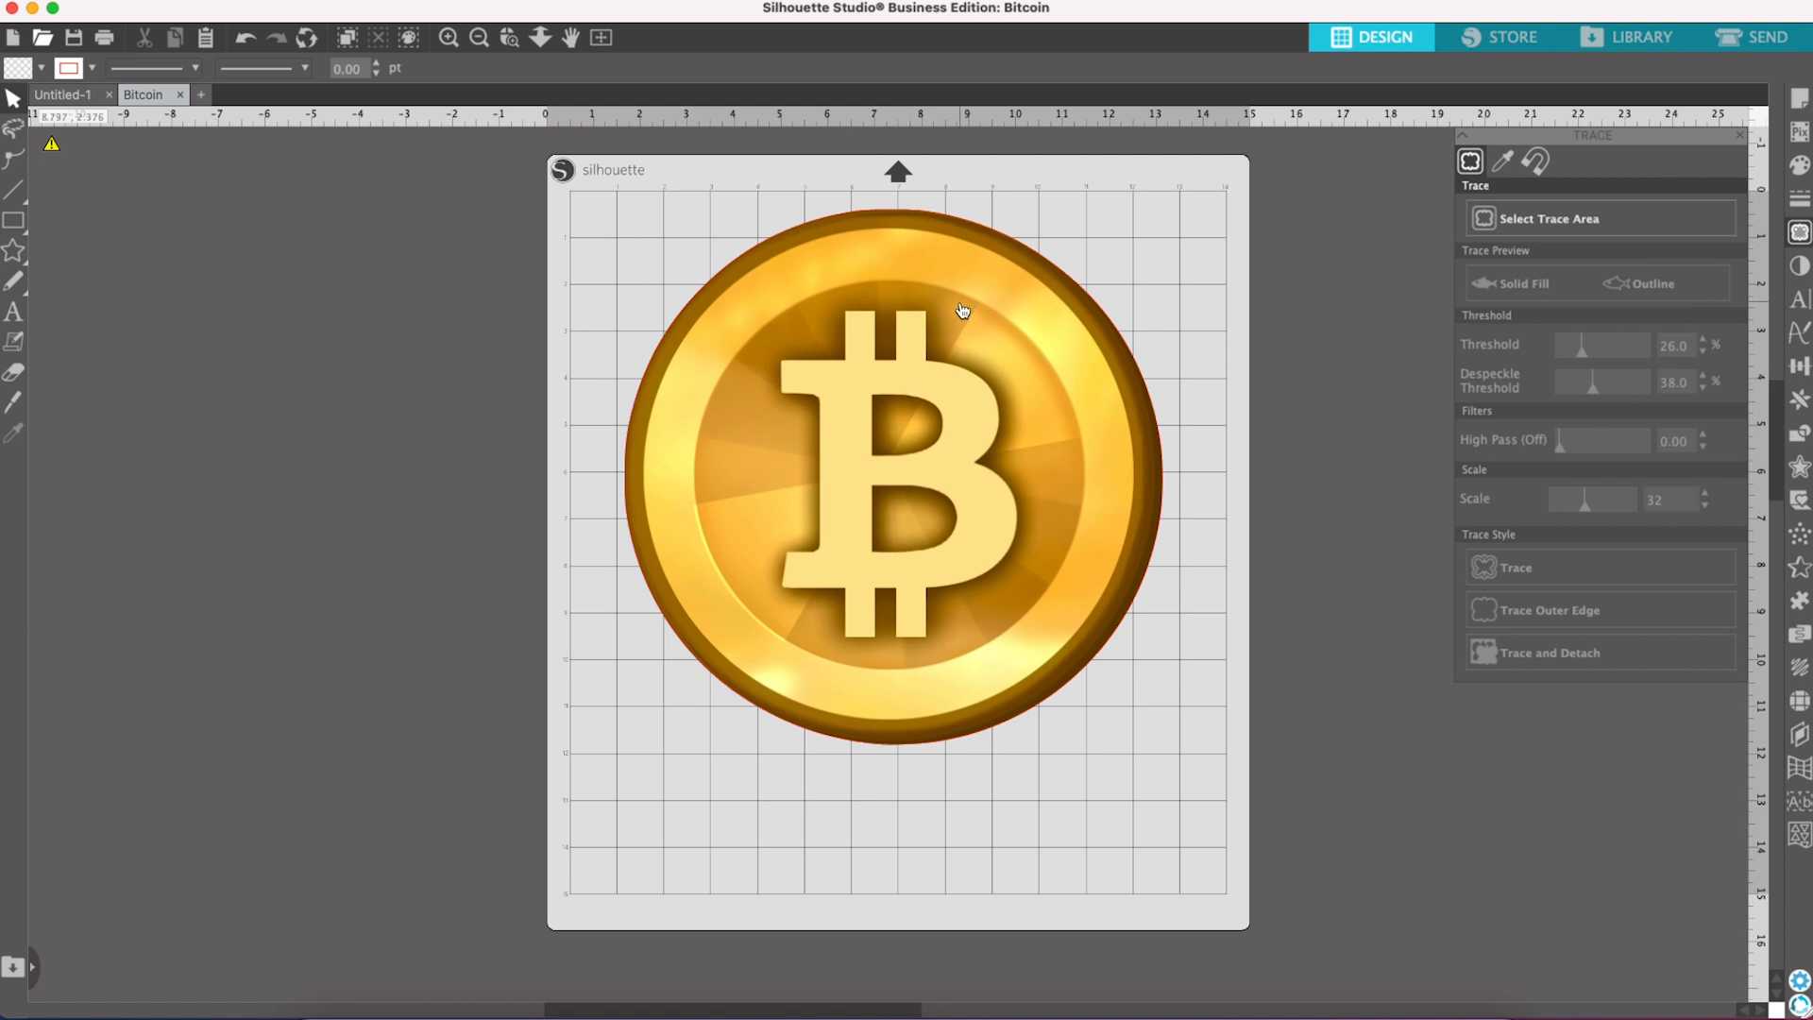
Step: Draw a circle about 10.65 in across over the Bitcoin coin with the Ellipse tool and deselect it
left_click(13, 220)
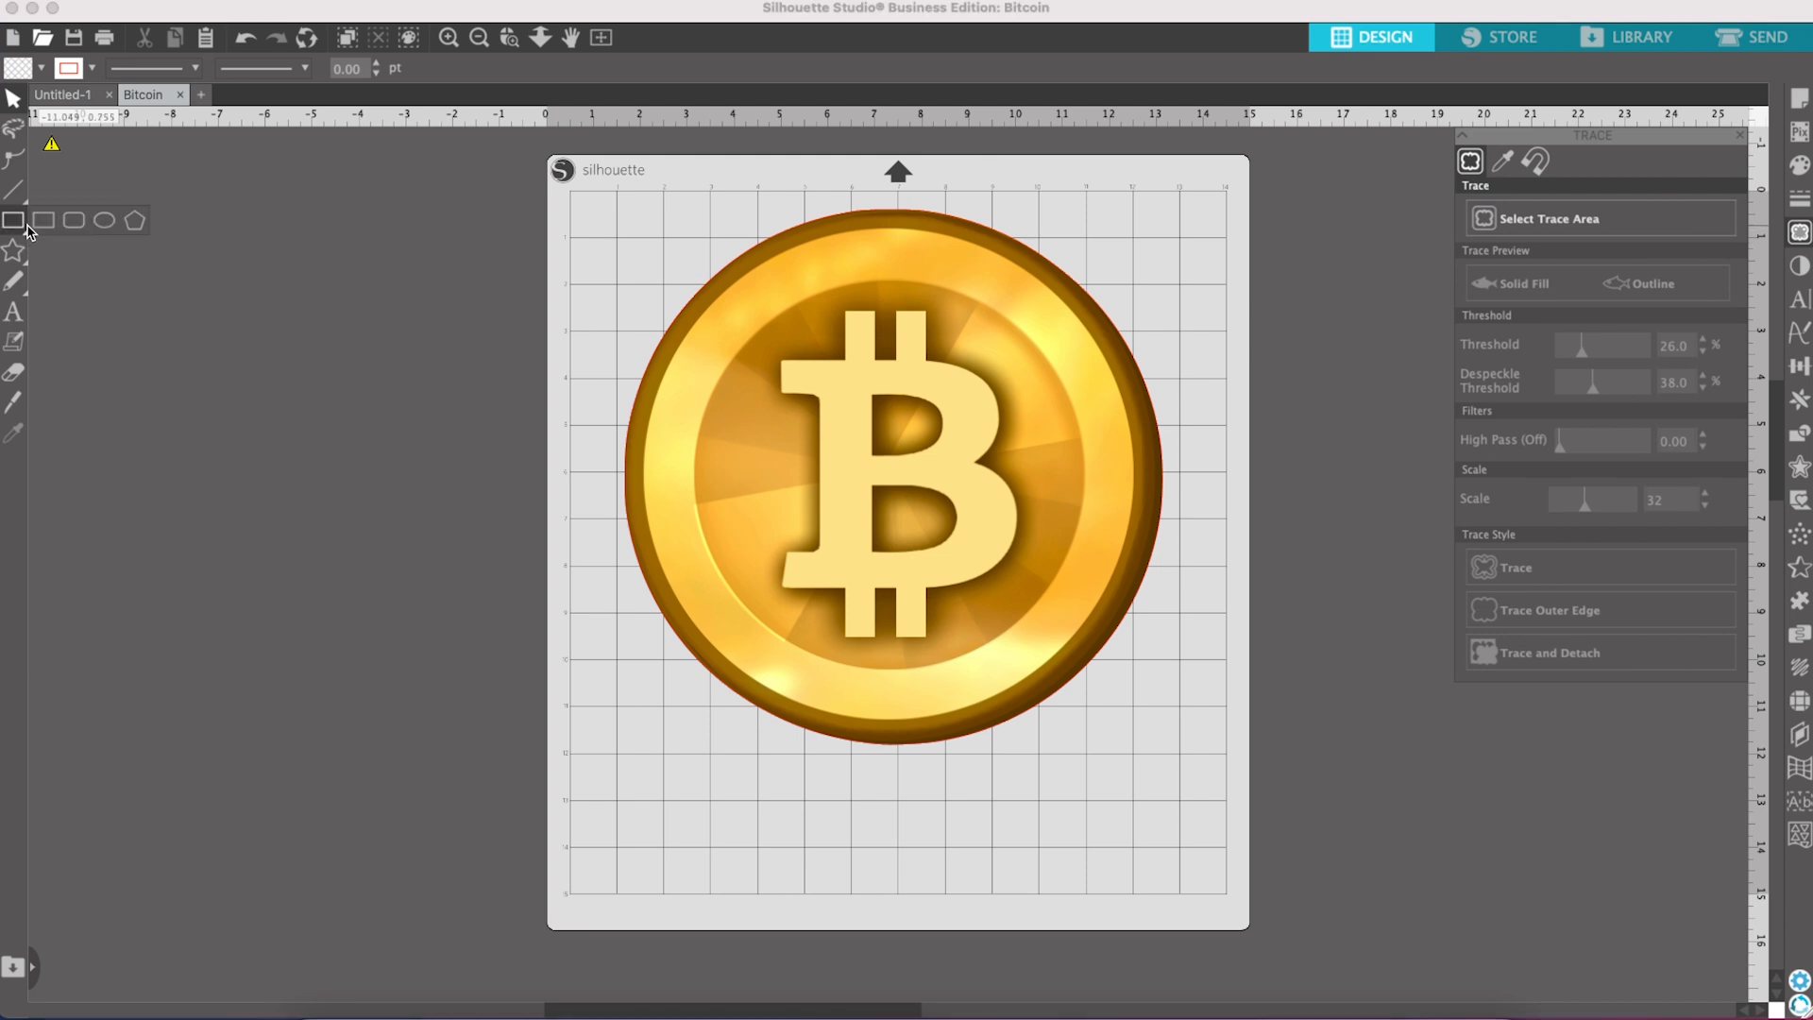
left_click(104, 220)
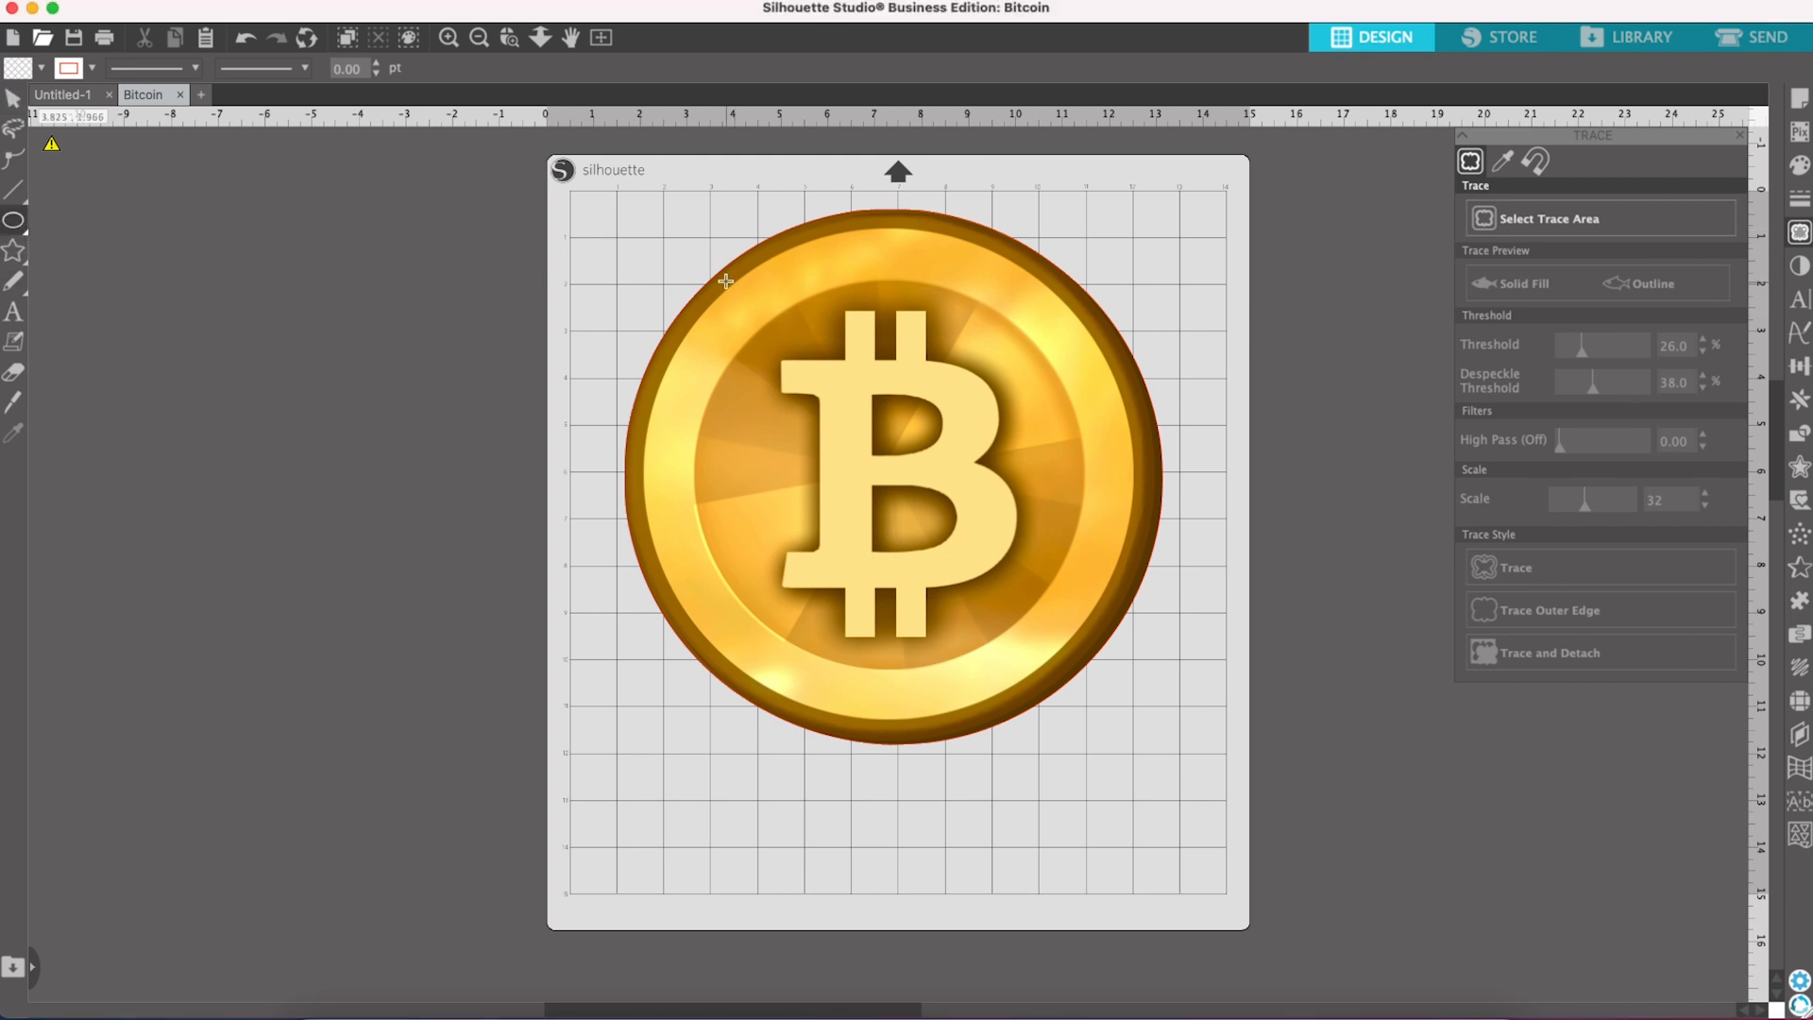
left_click_drag(676, 236, 1124, 791)
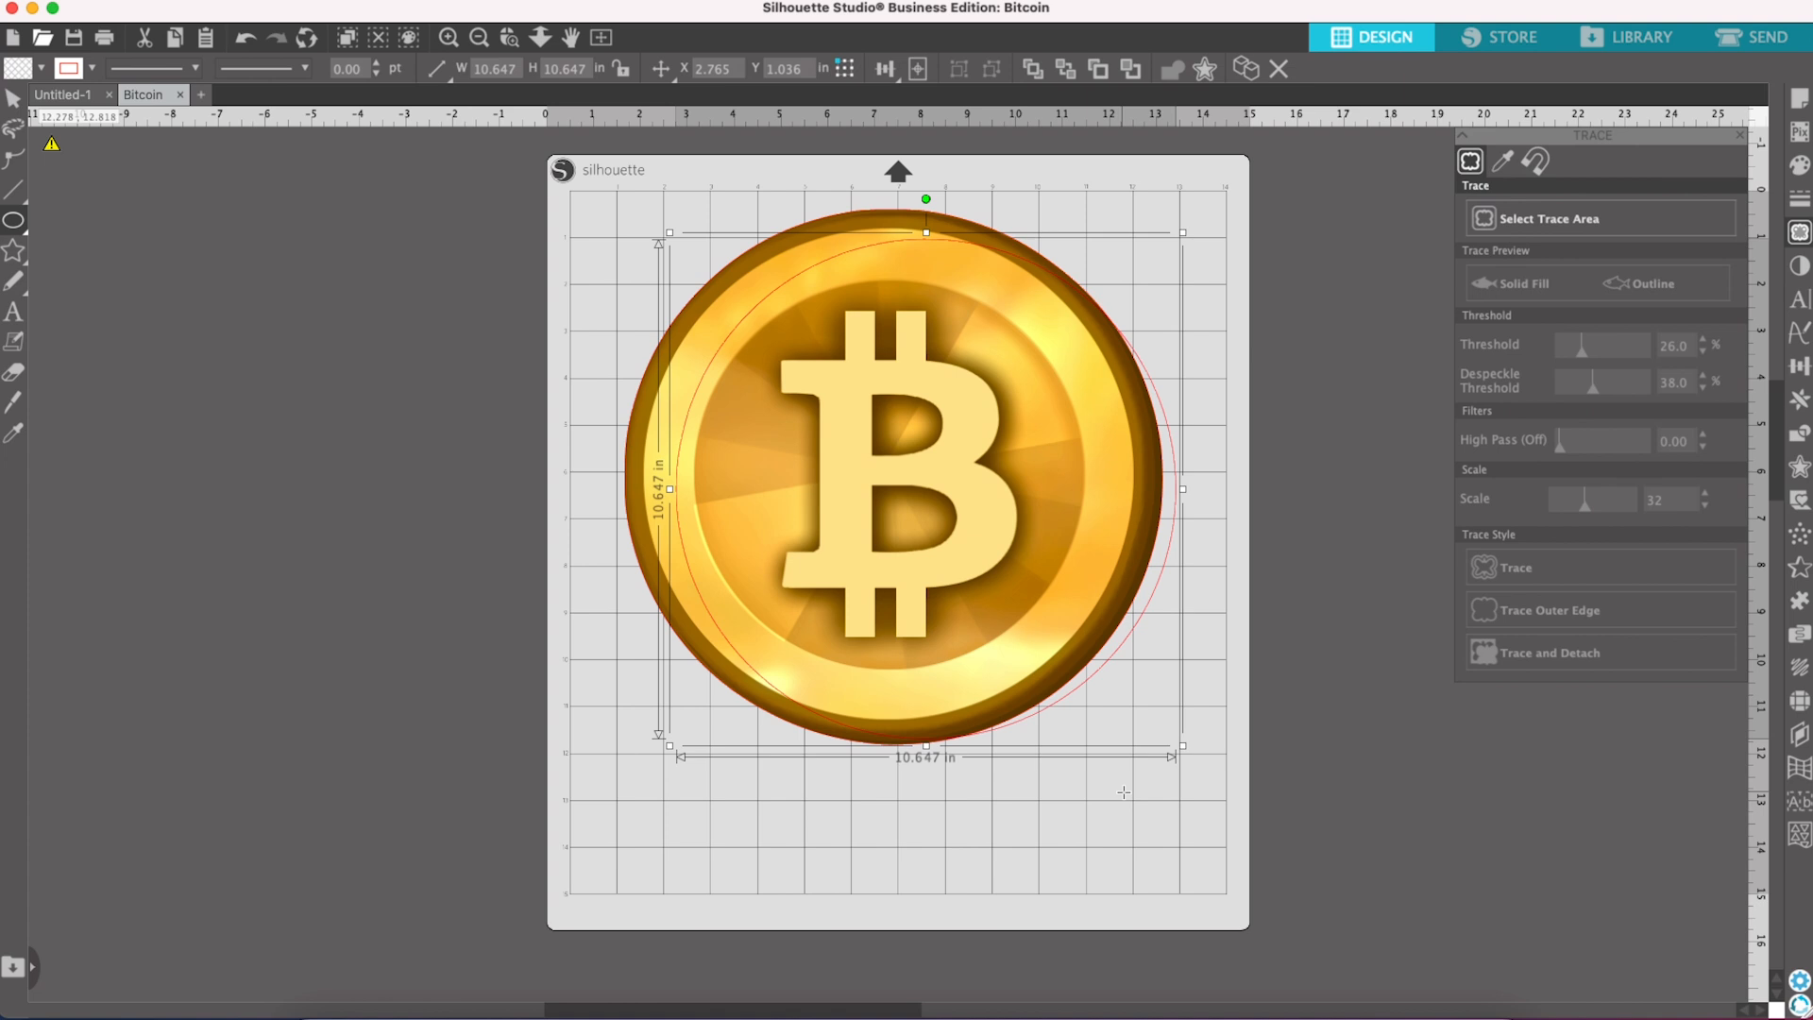
left_click_drag(1174, 176, 1185, 231)
key("Delete")
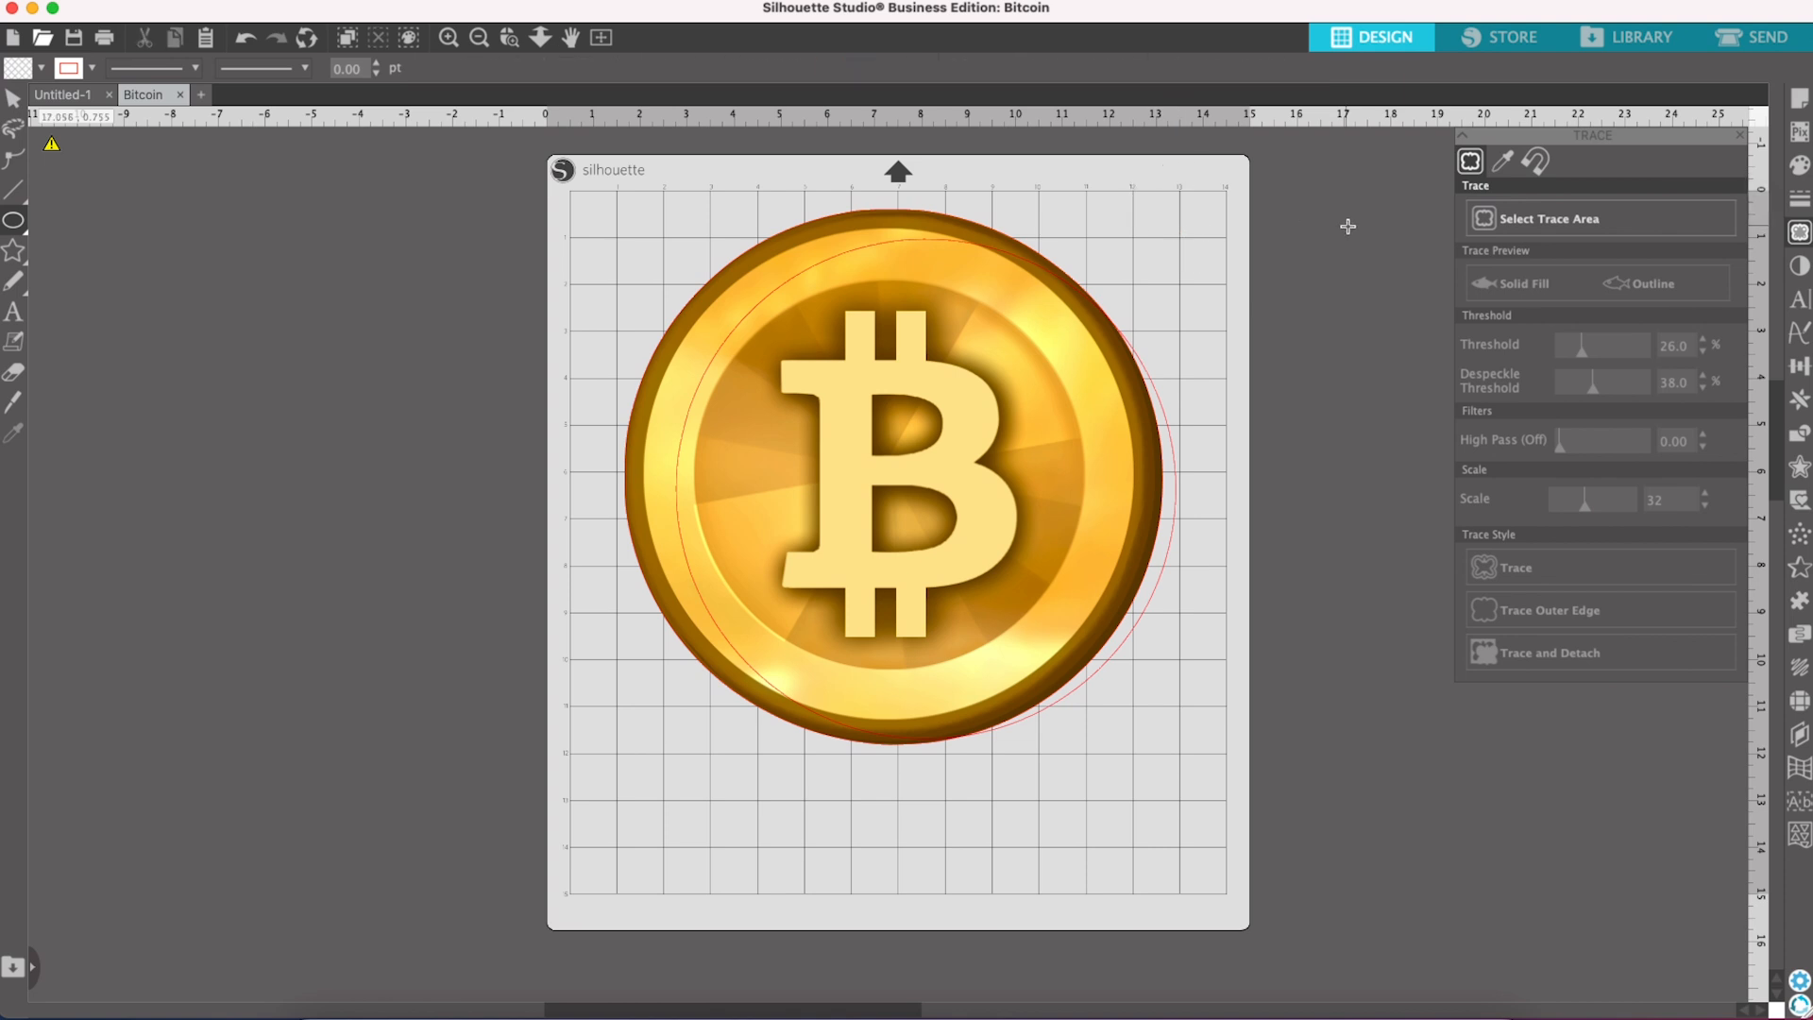
Step: Shift the drawn circle slightly down over the coin and fill it with black
left_click(14, 99)
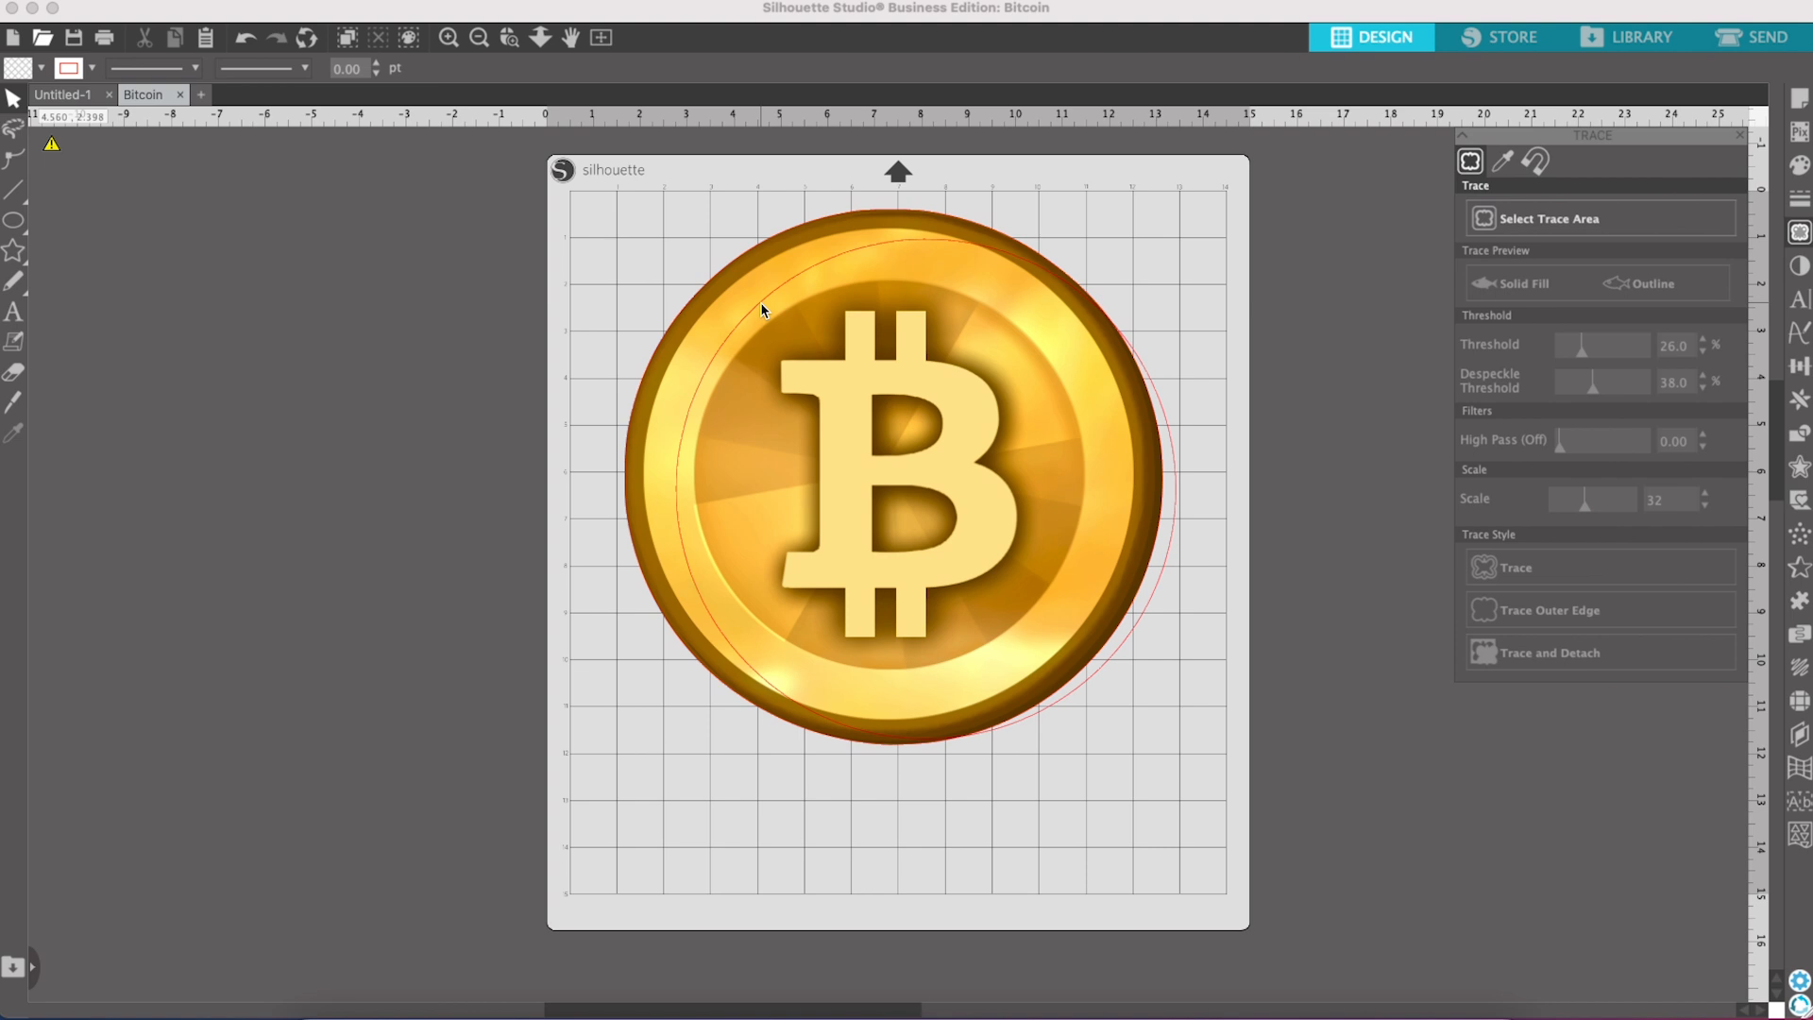
left_click(762, 304)
left_click_drag(761, 302, 754, 335)
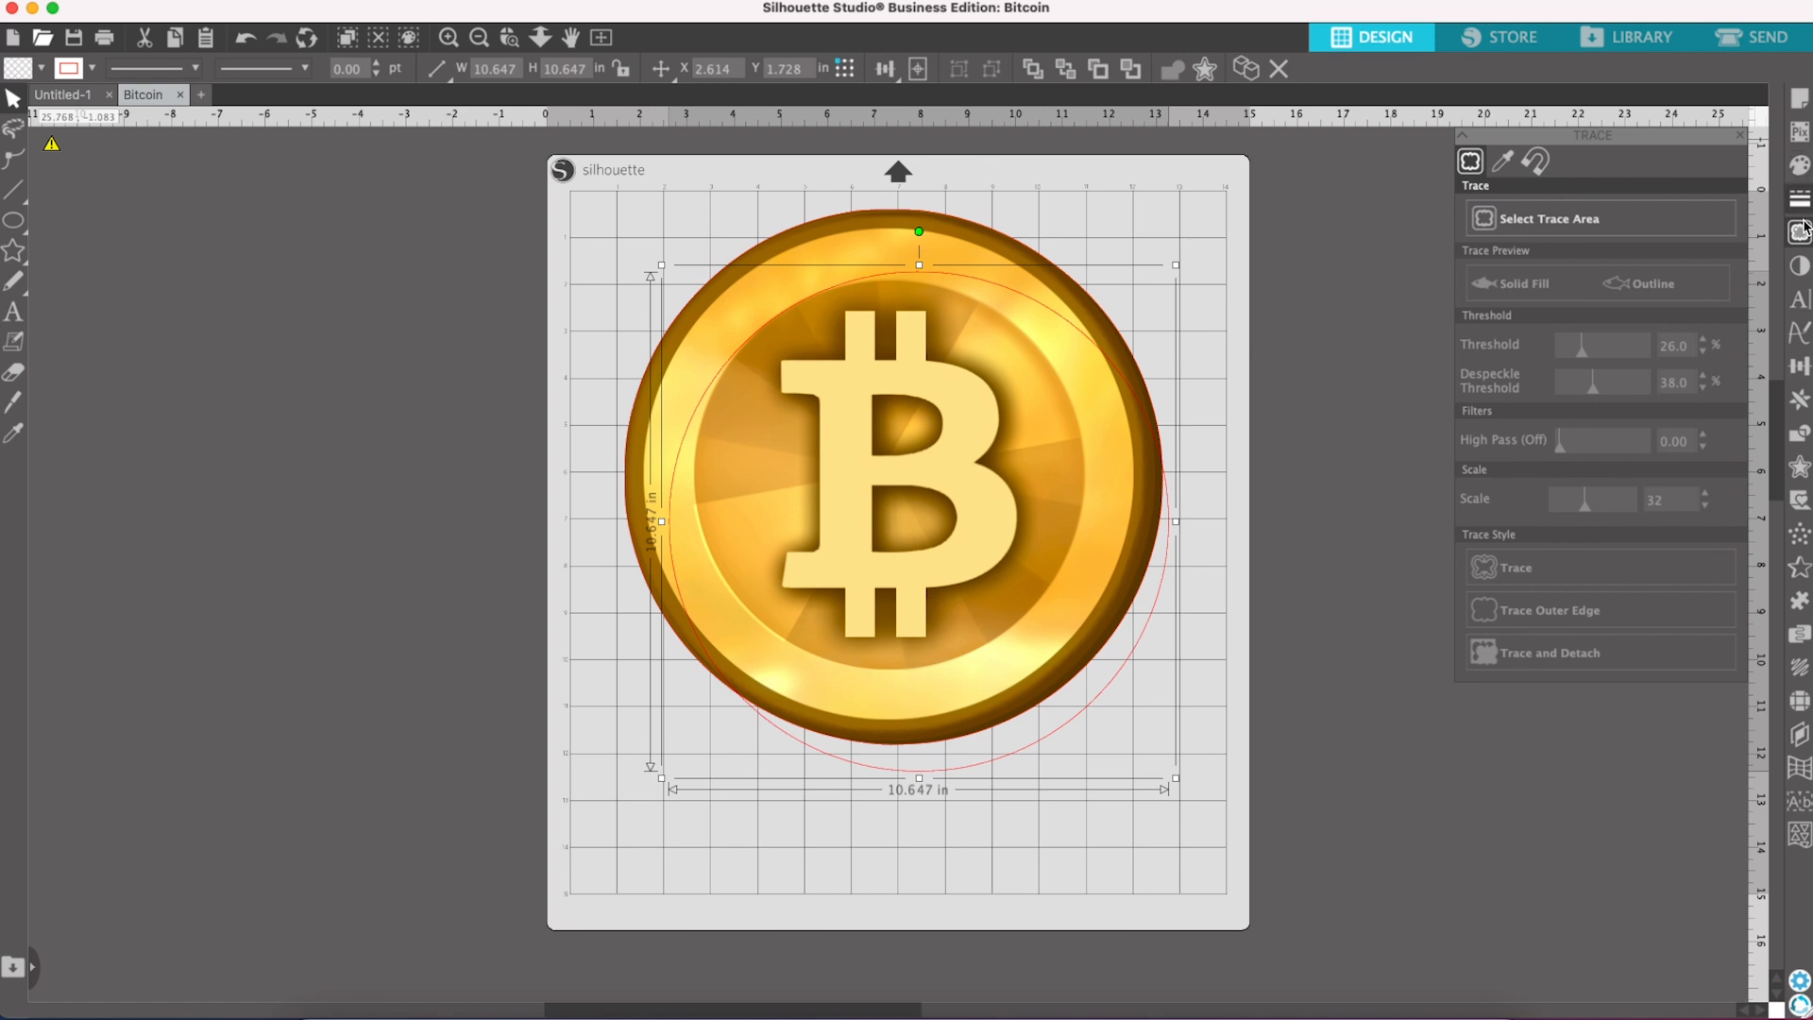
left_click(1800, 164)
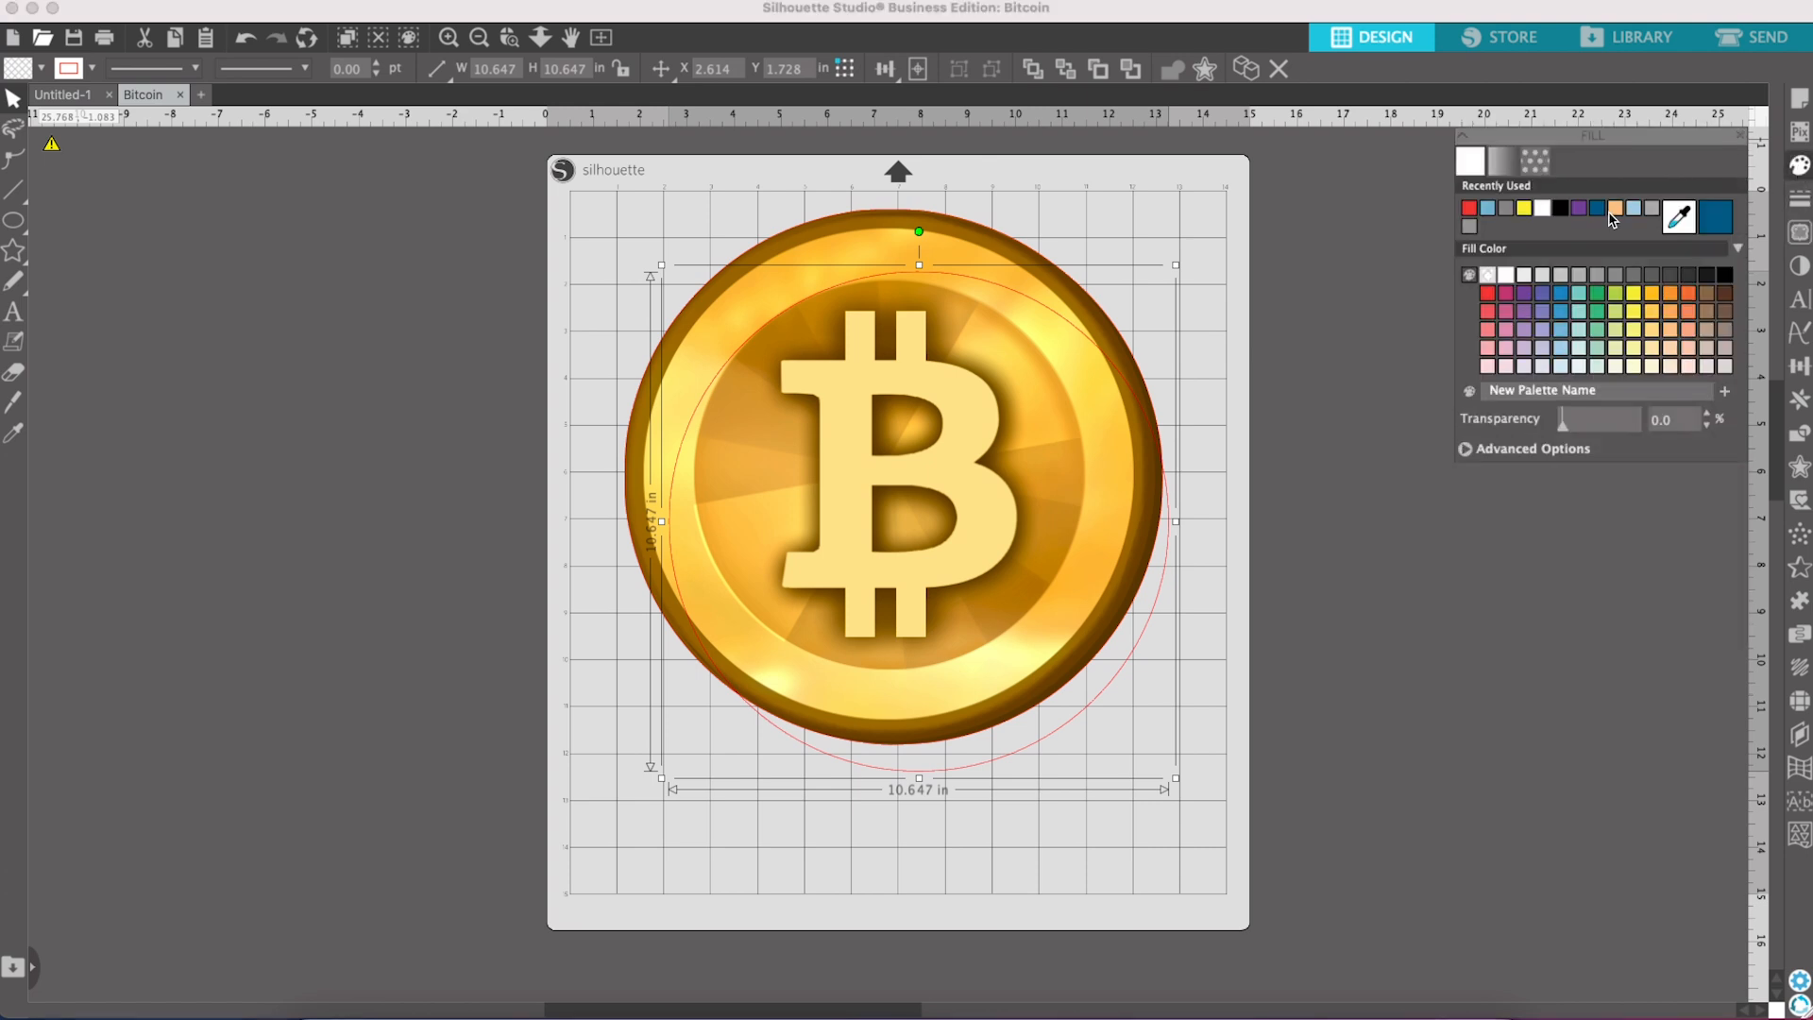
left_click(1559, 209)
Step: Align the black circle with the coin's outer edge and enlarge it to about 11.43 in so it covers the coin
left_click_drag(923, 380, 888, 320)
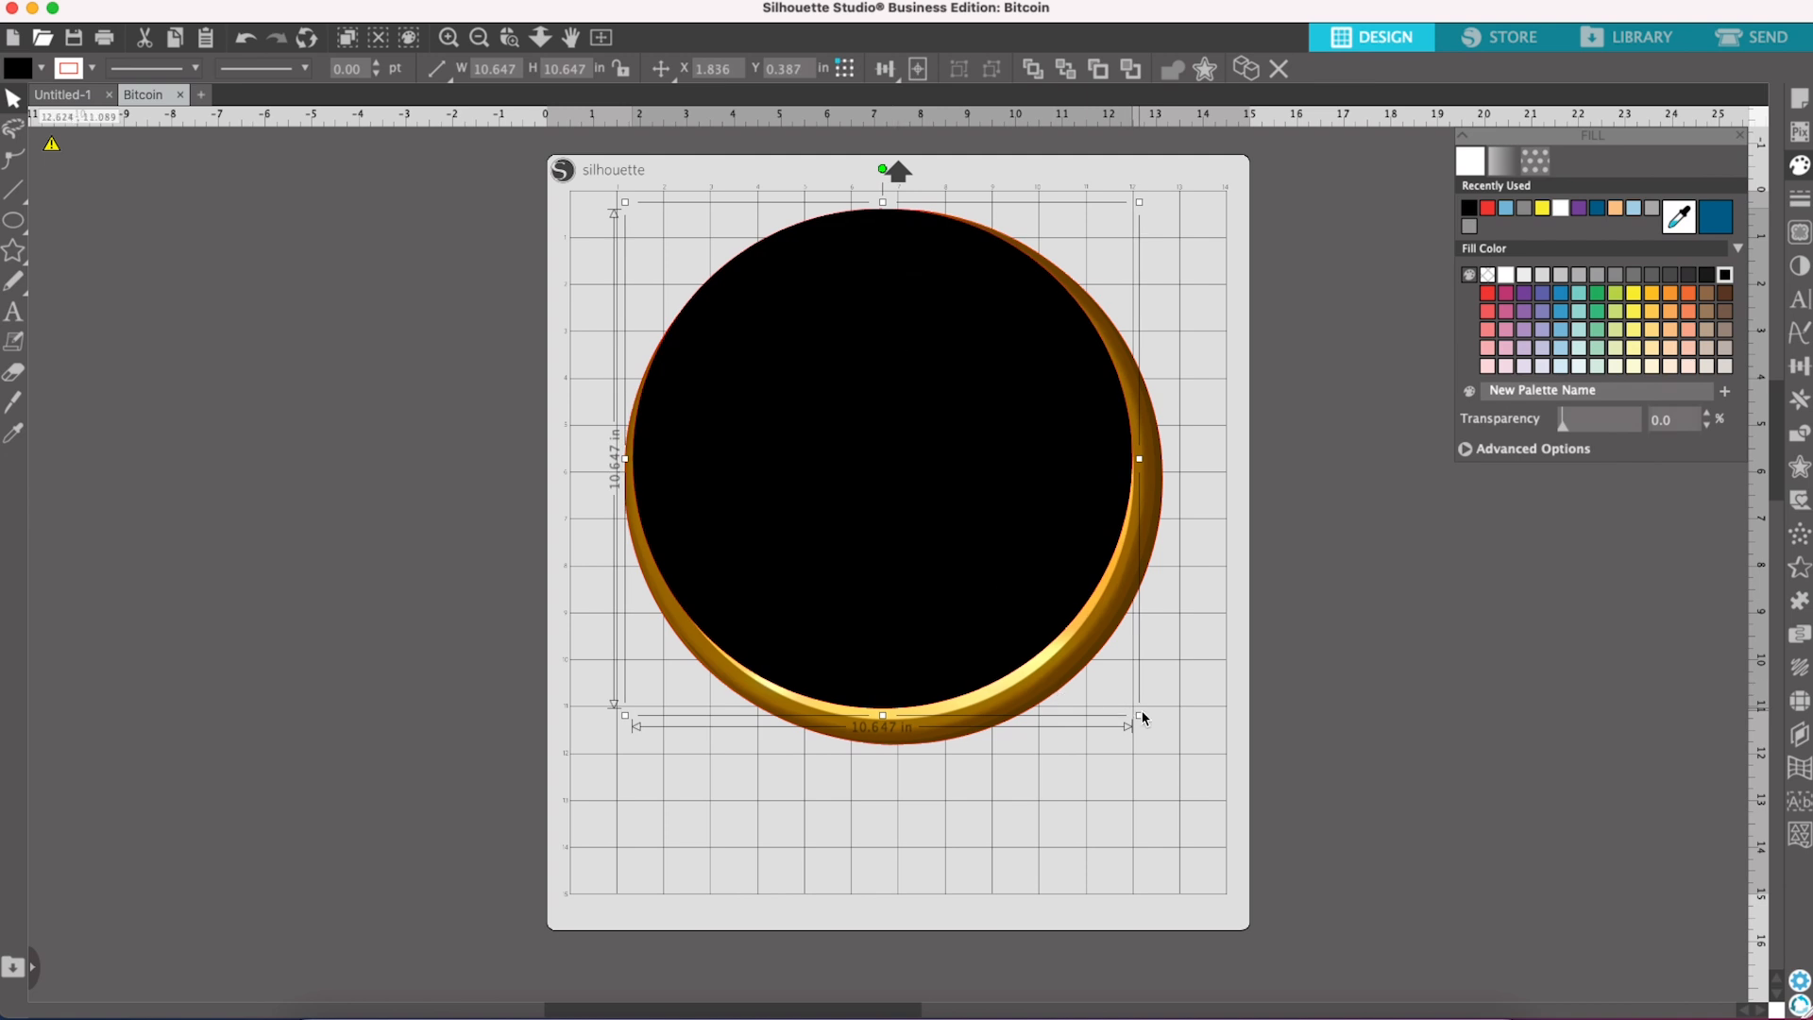
left_click_drag(1140, 715, 1169, 756)
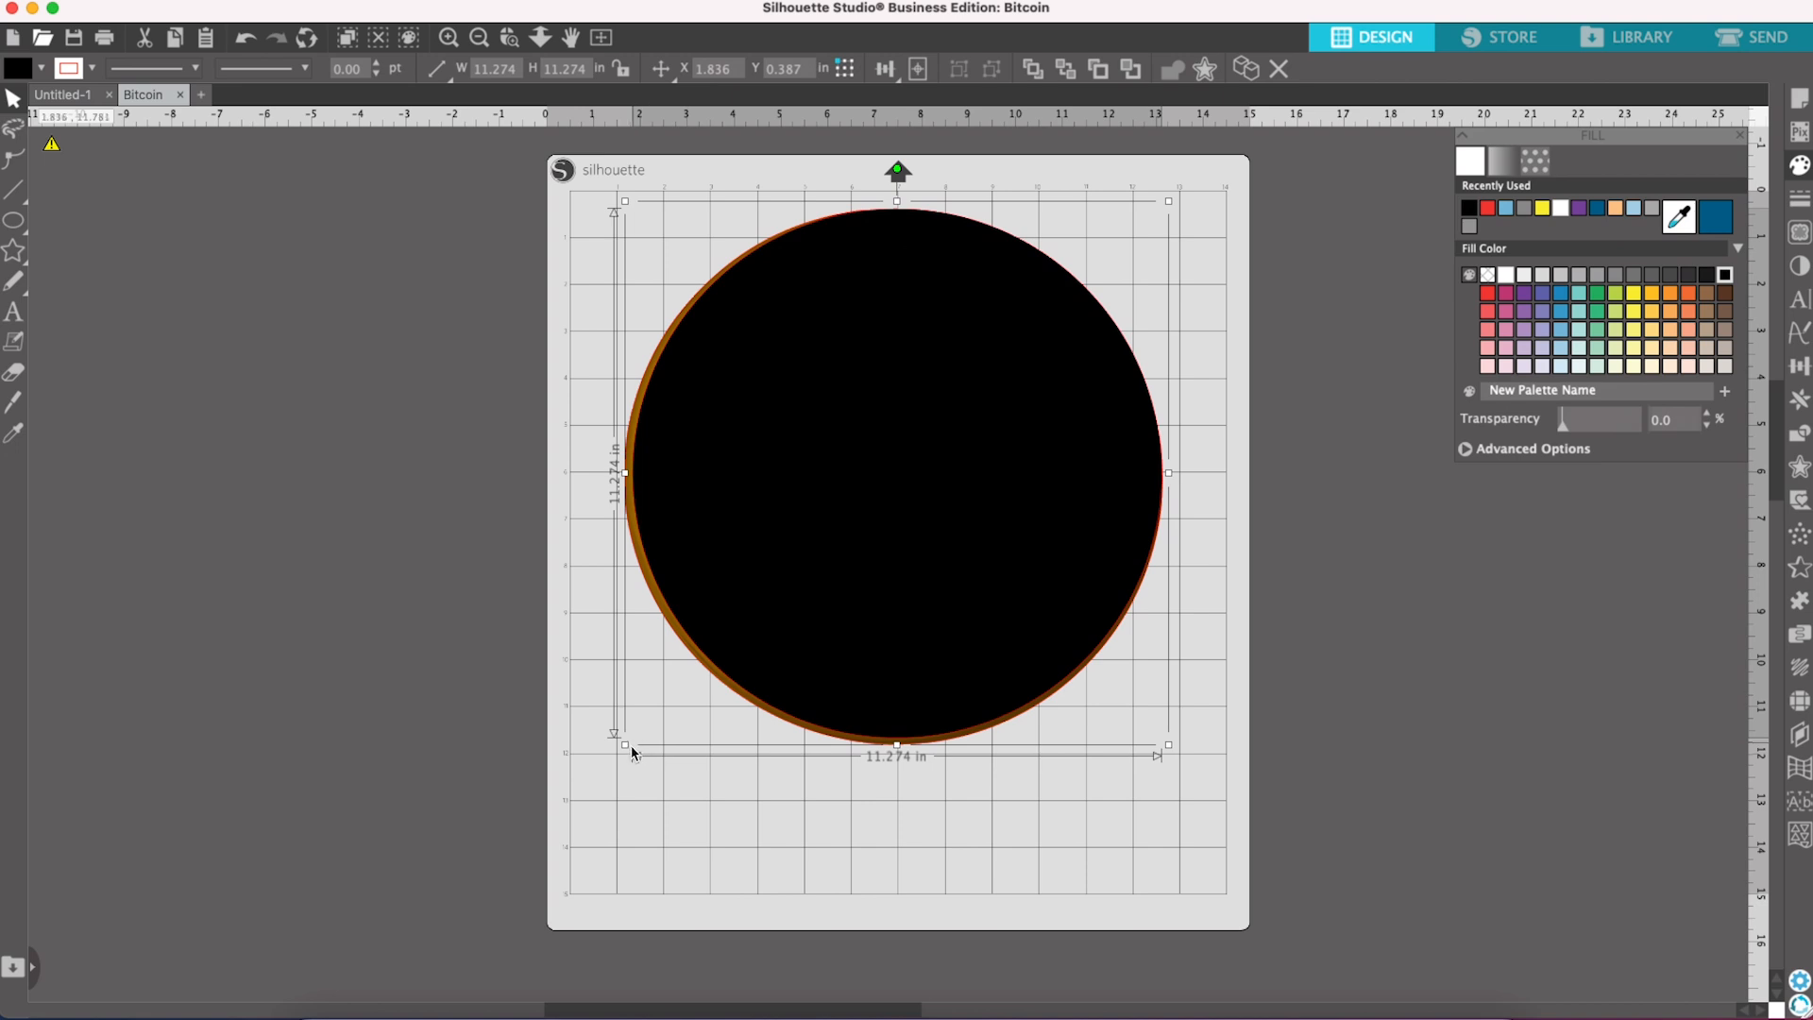
left_click_drag(626, 746, 618, 753)
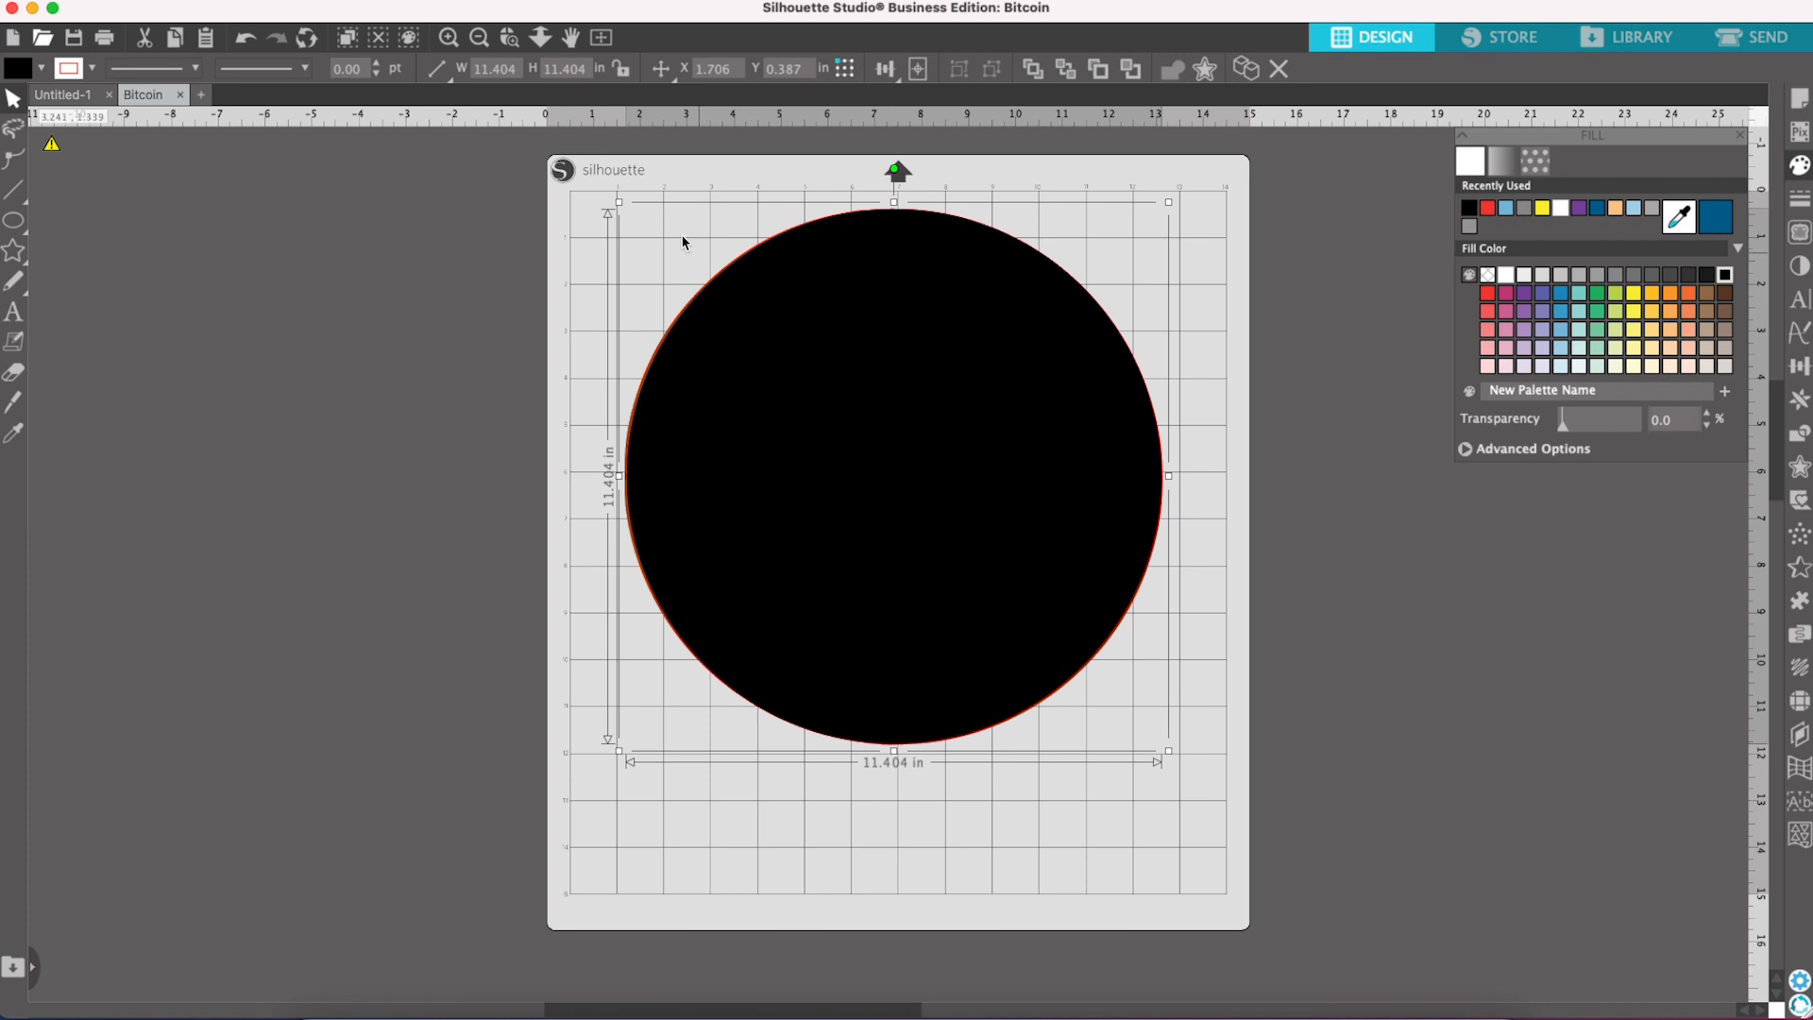
mouse_move(618, 201)
left_mouse_down()
mouse_move(660, 255)
mouse_move(610, 215)
left_mouse_up()
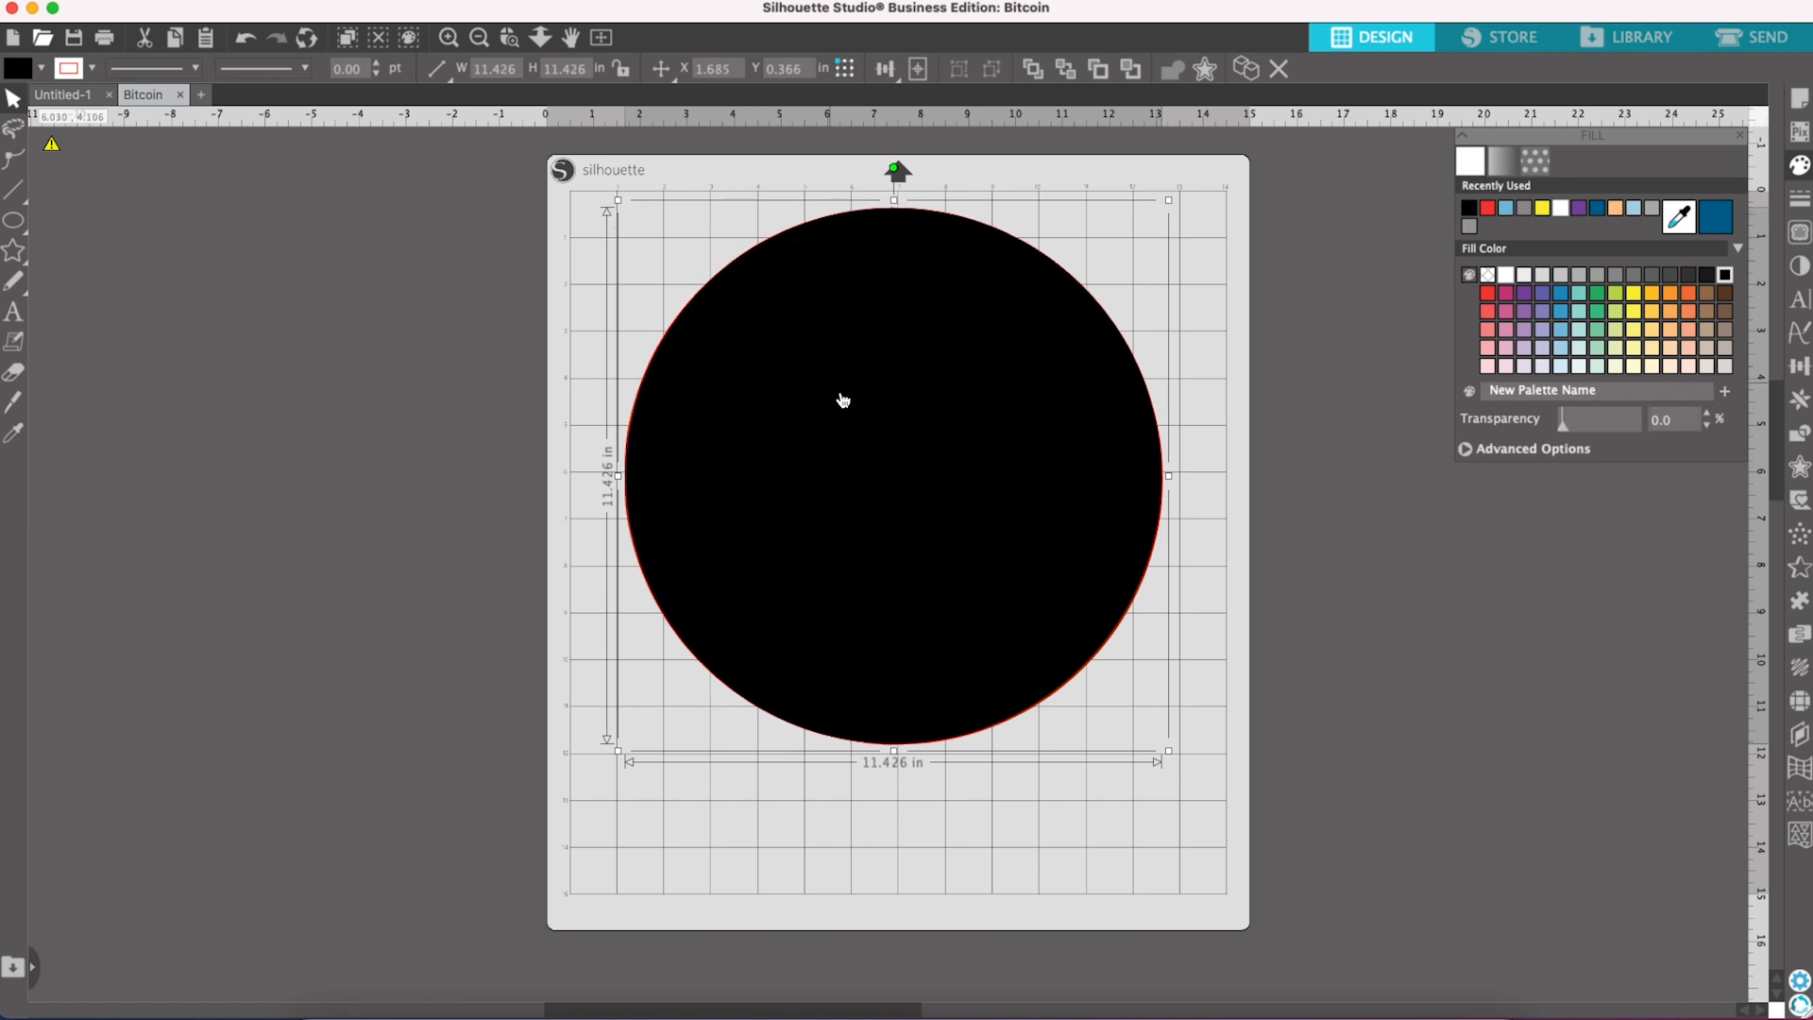
Step: Move the black circle partly off the coin, duplicate it, and fill the copy with yellow
left_click_drag(882, 417, 915, 485)
left_click(931, 491)
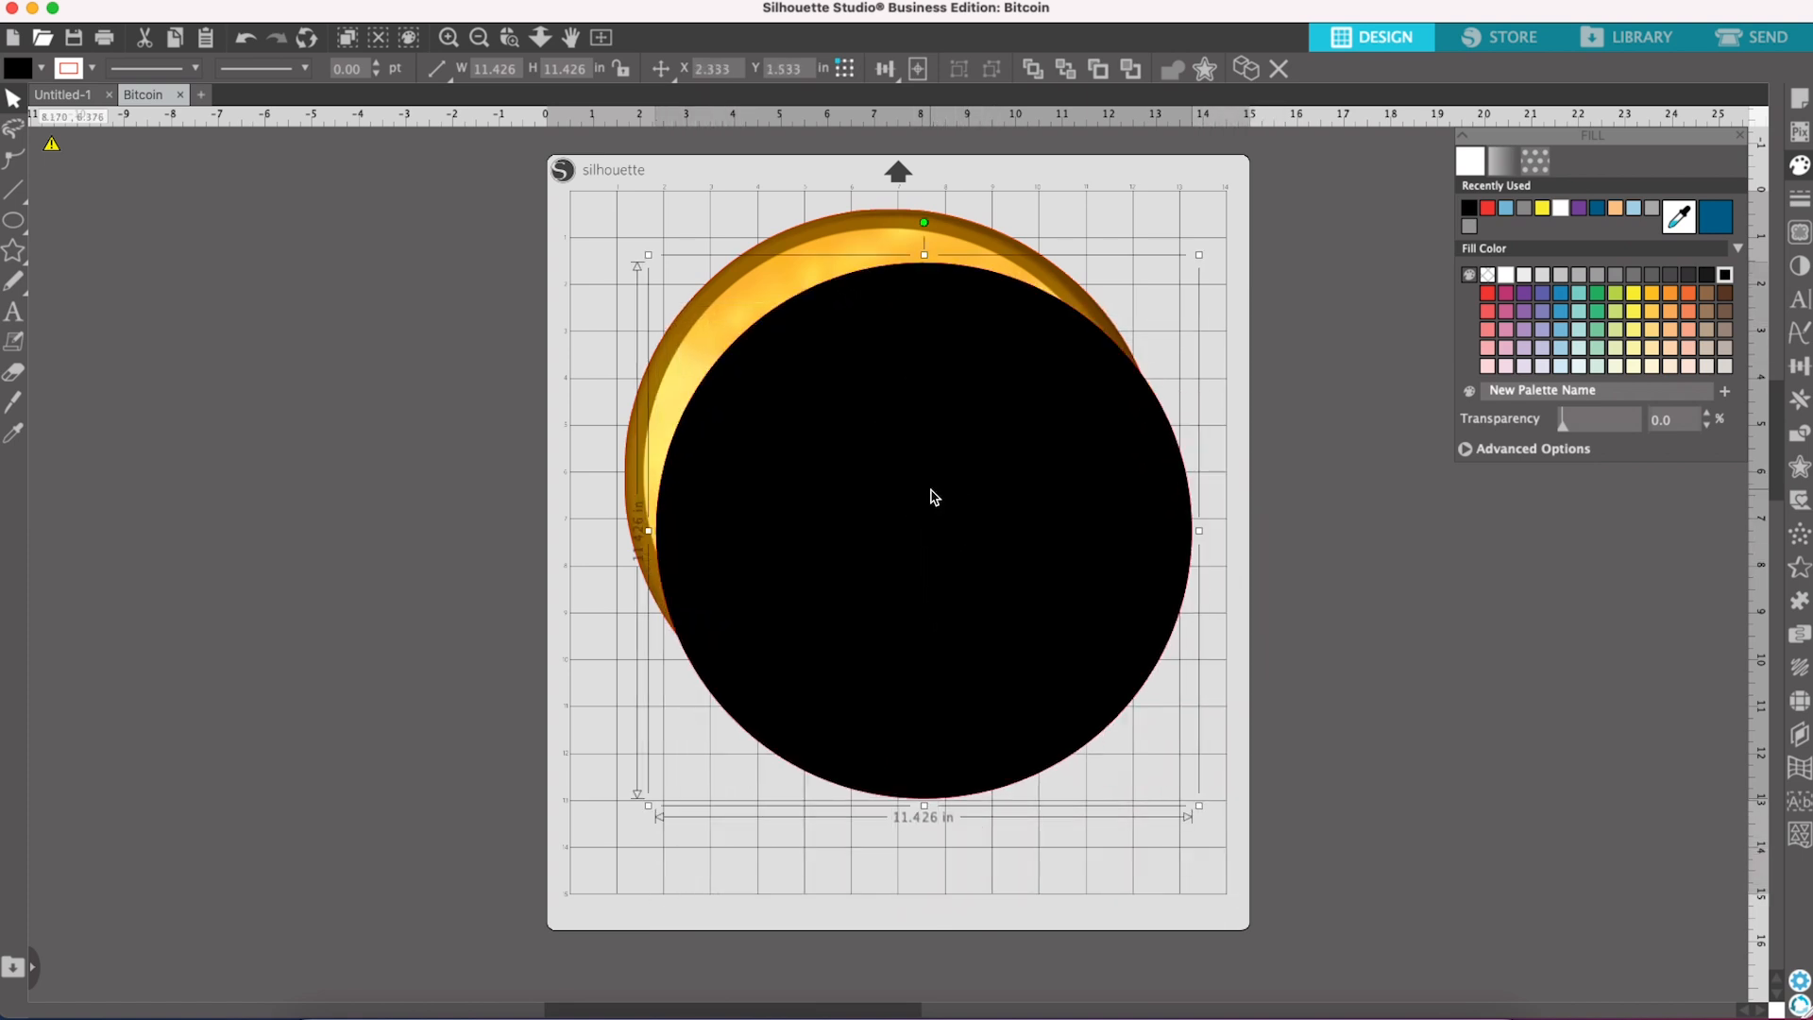
right_click(933, 497)
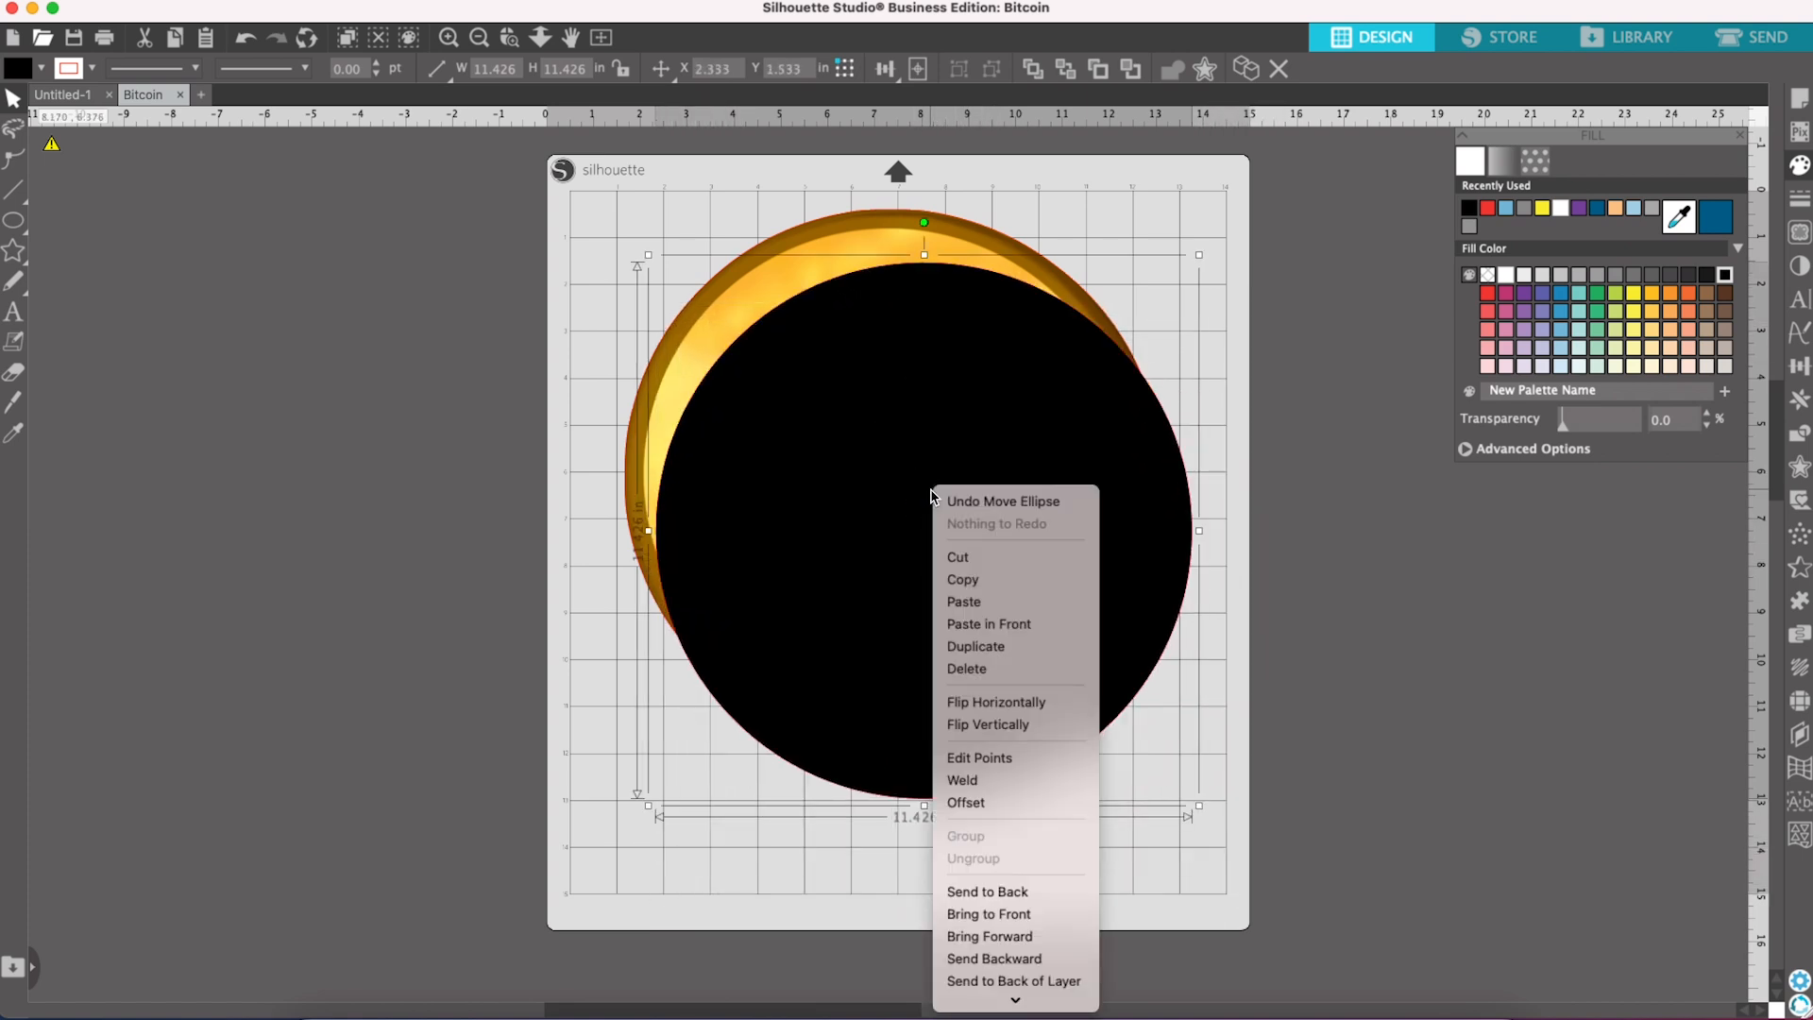
left_click(1004, 651)
left_click_drag(972, 482, 1162, 503)
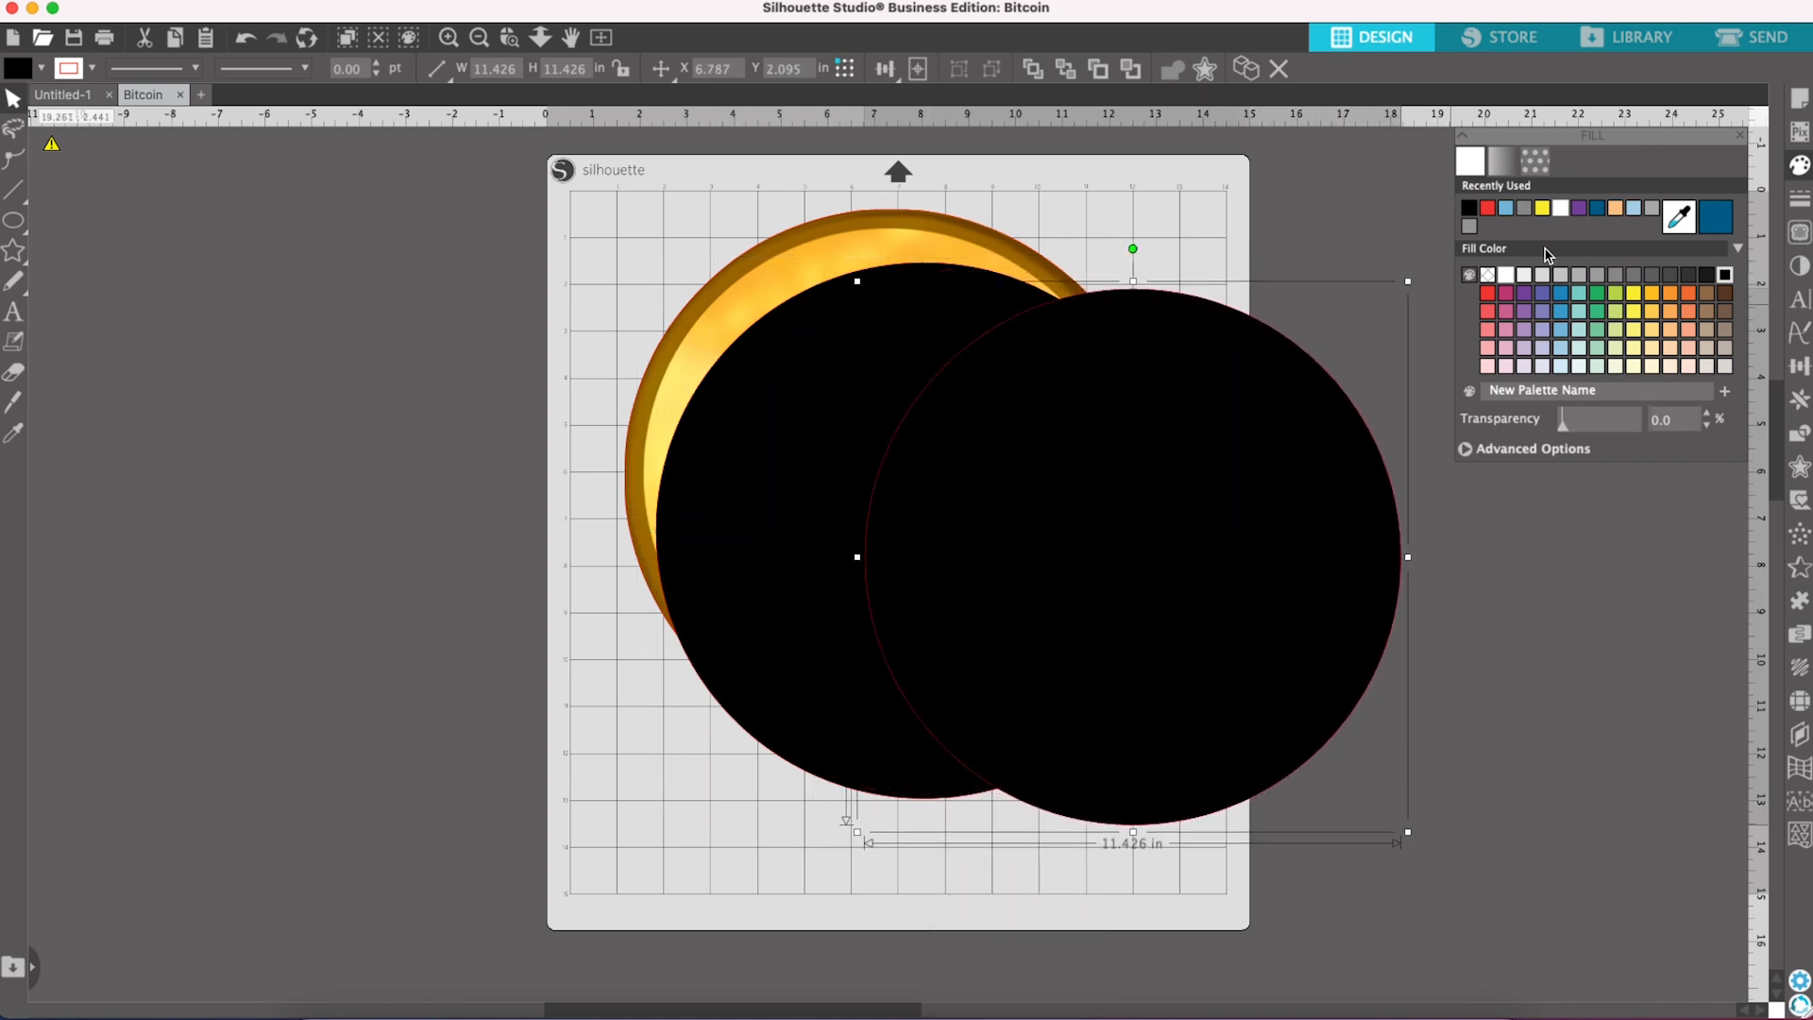
left_click(1544, 209)
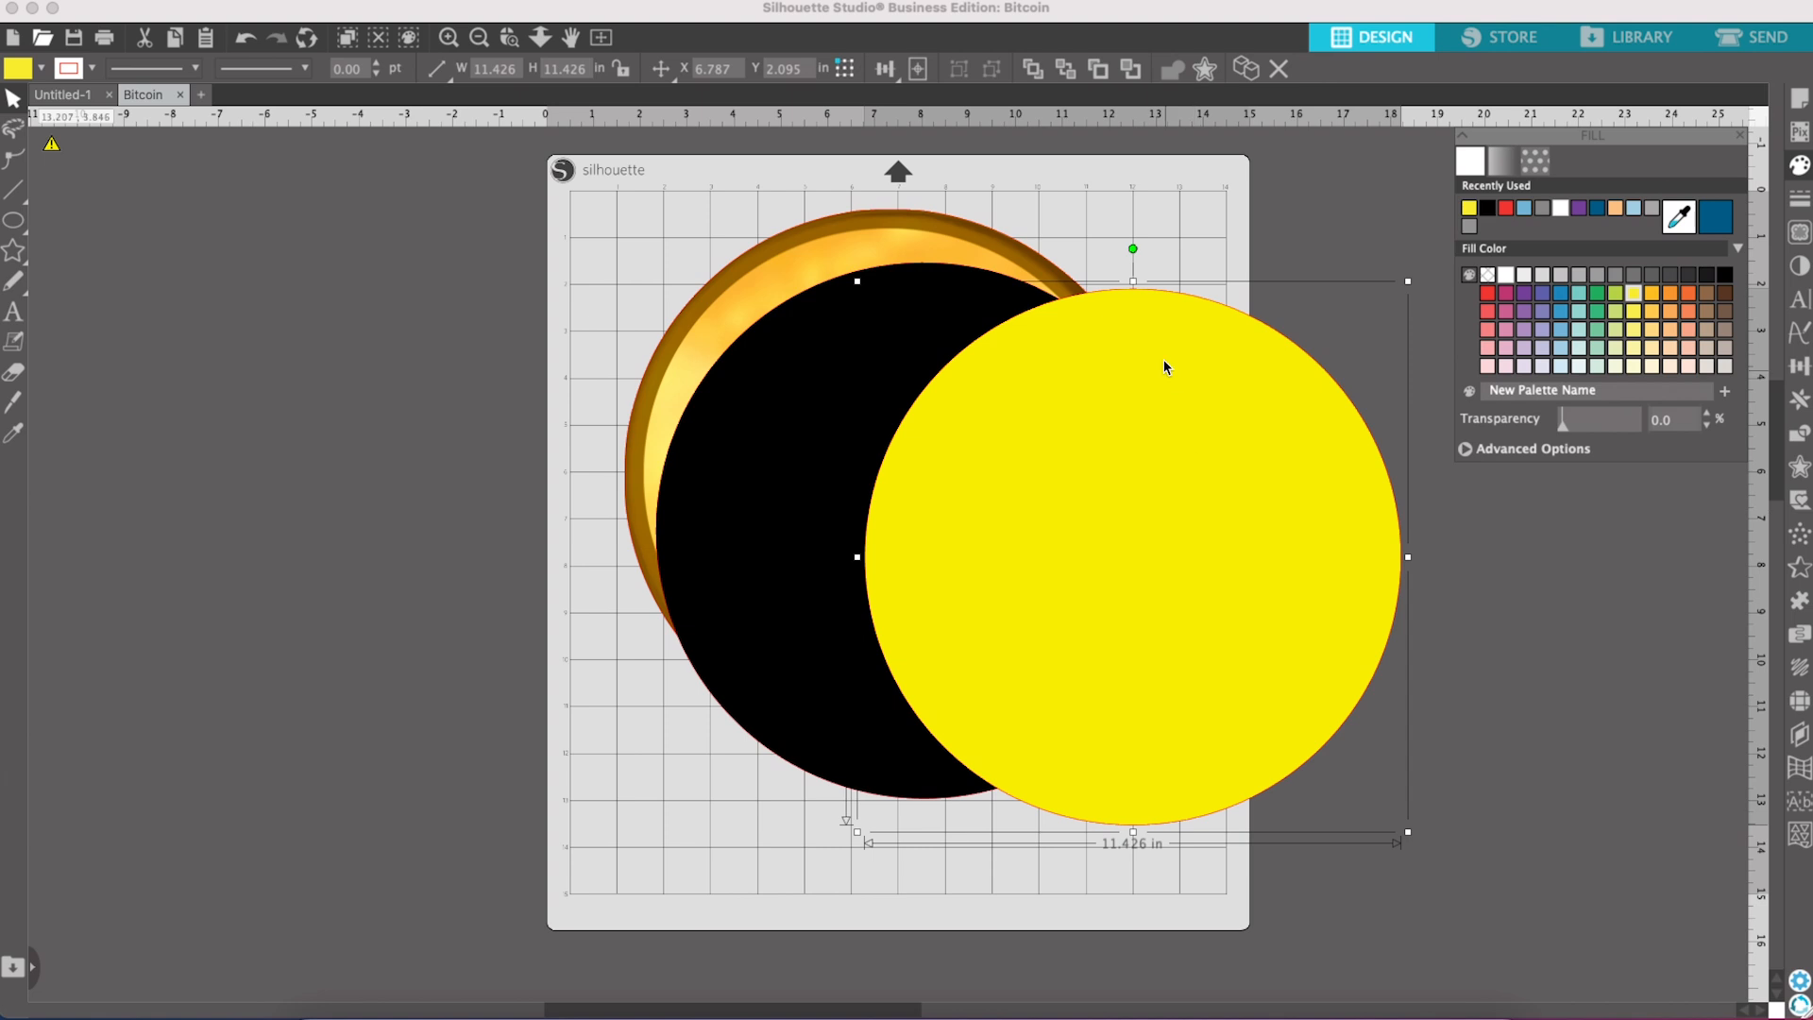
Step: Shrink the yellow circle to fit inside the black one, and centre the coin and both circles on each other
left_click_drag(1408, 288, 1356, 338)
left_click_drag(1164, 498, 986, 438)
left_click_drag(579, 210, 1197, 774)
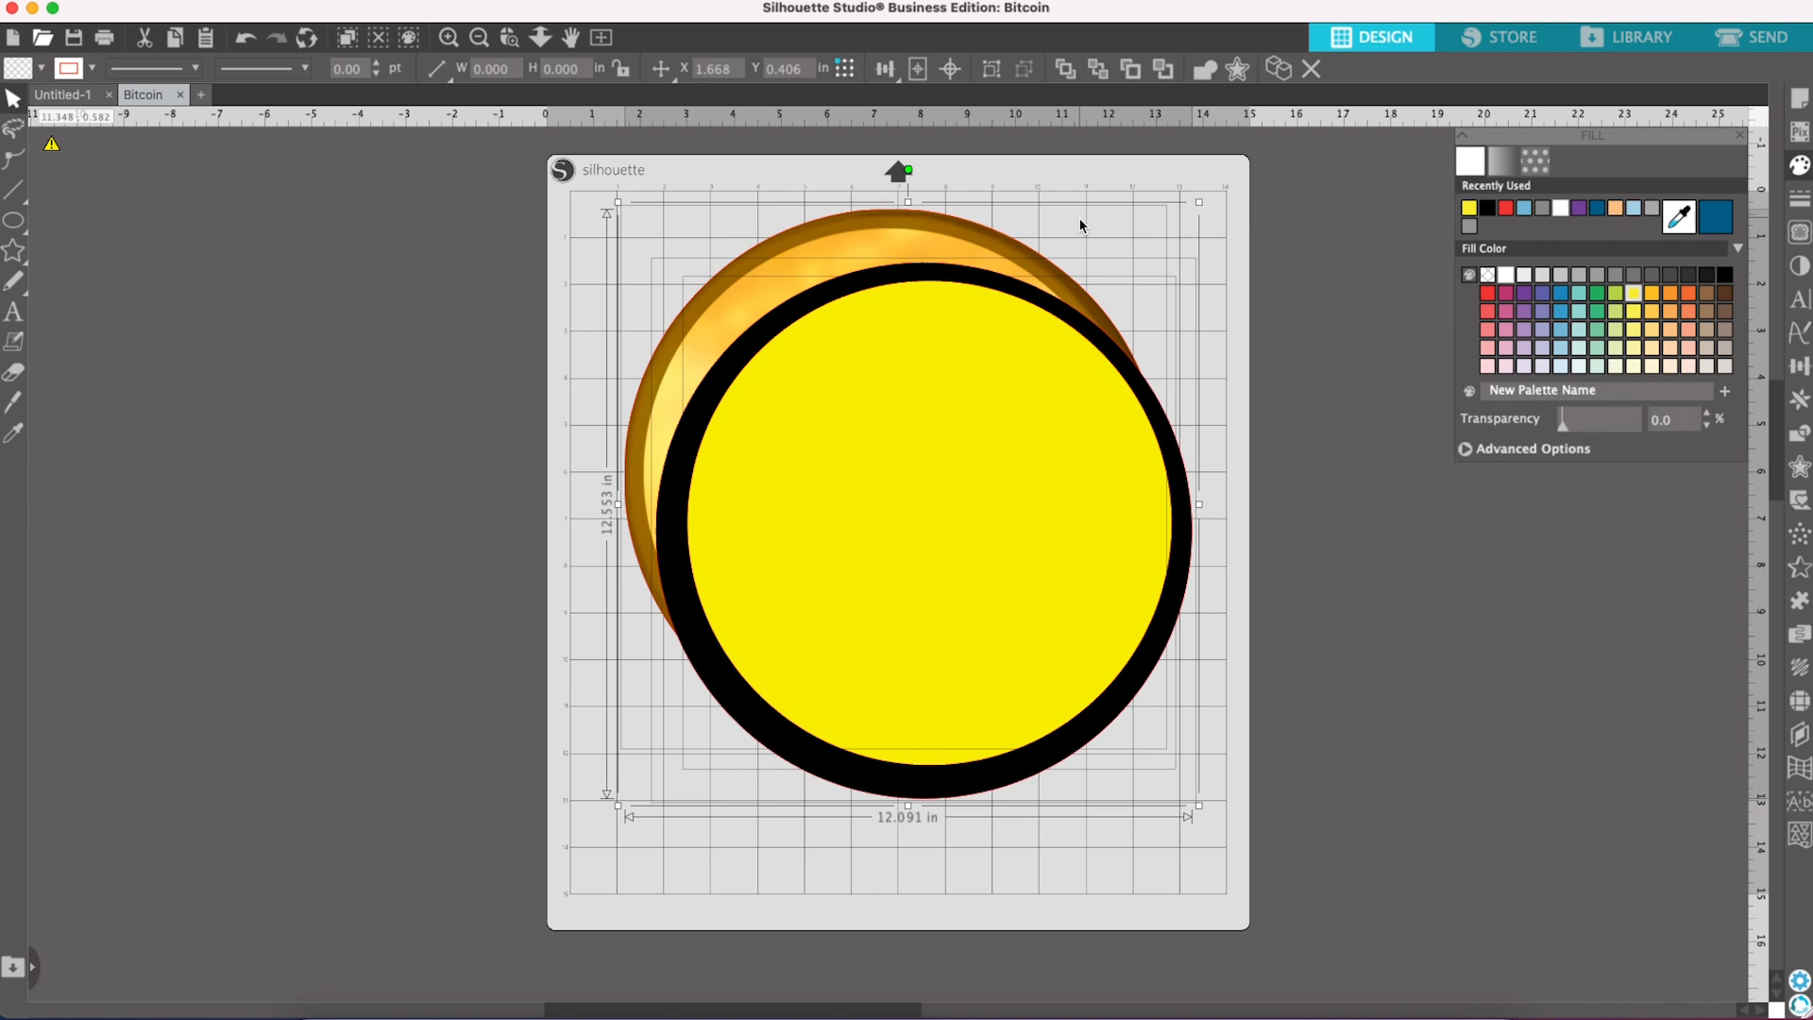
left_click(950, 69)
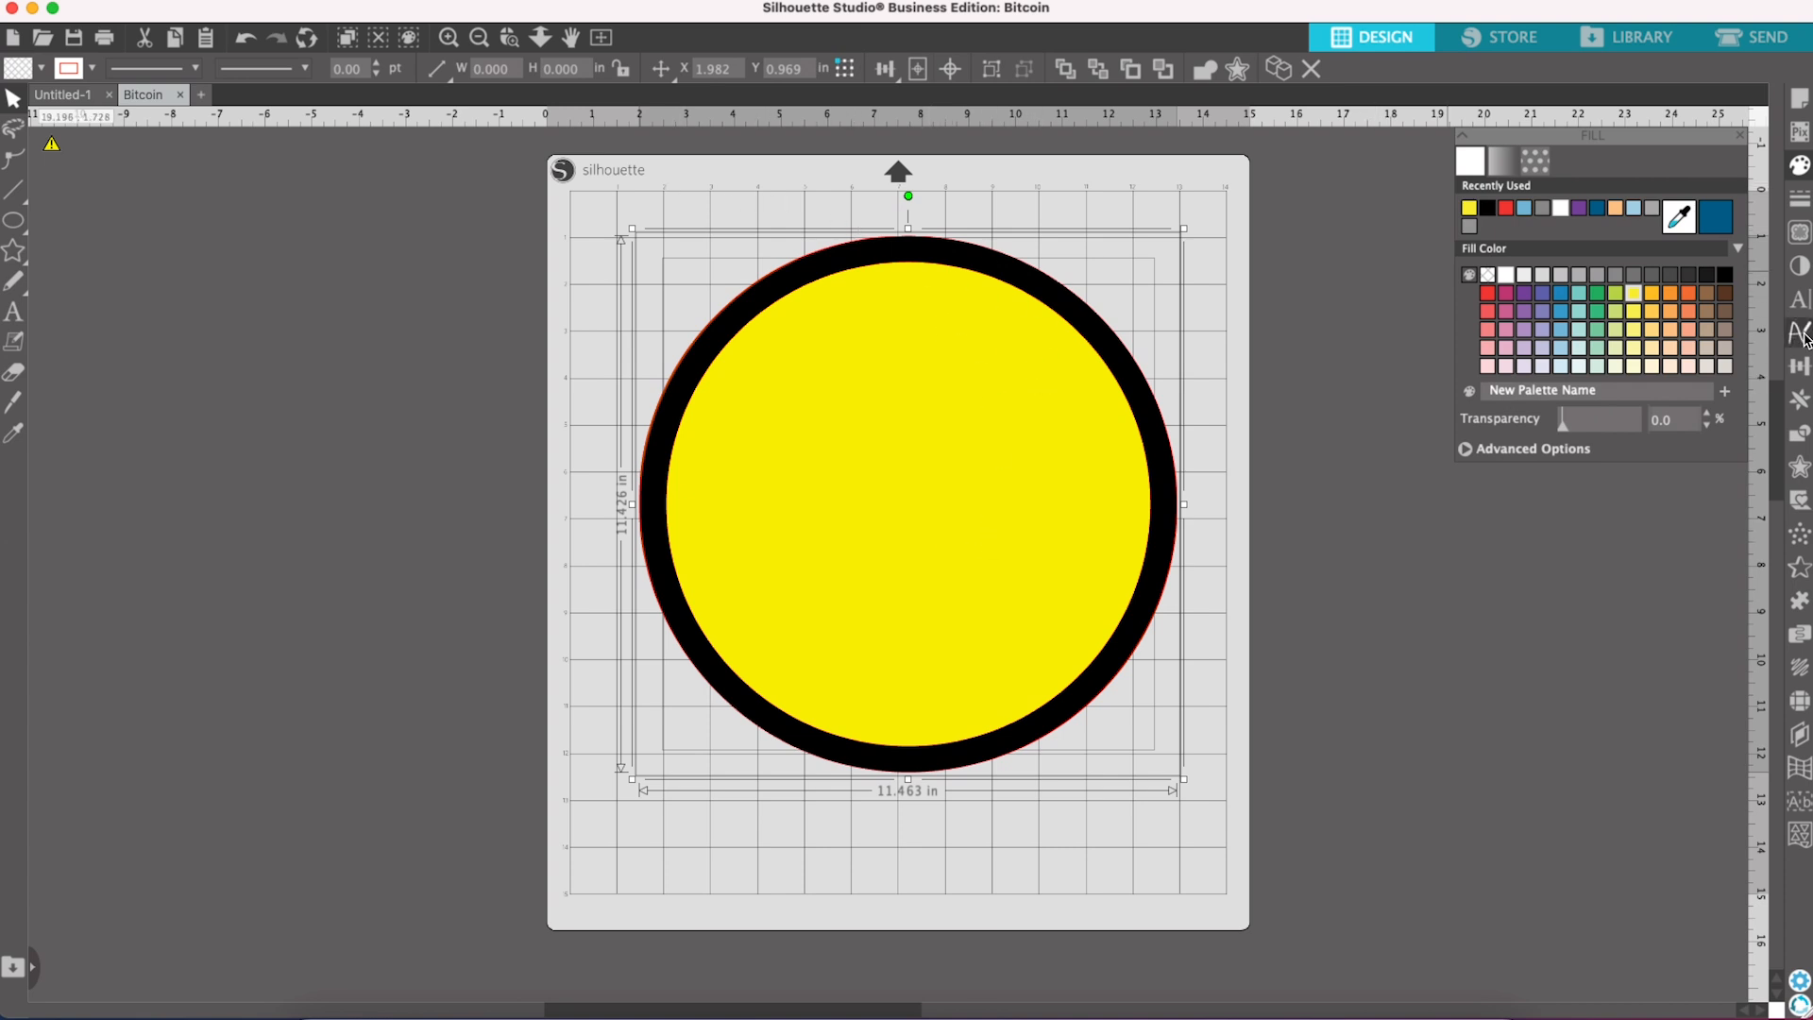
left_click(831, 193)
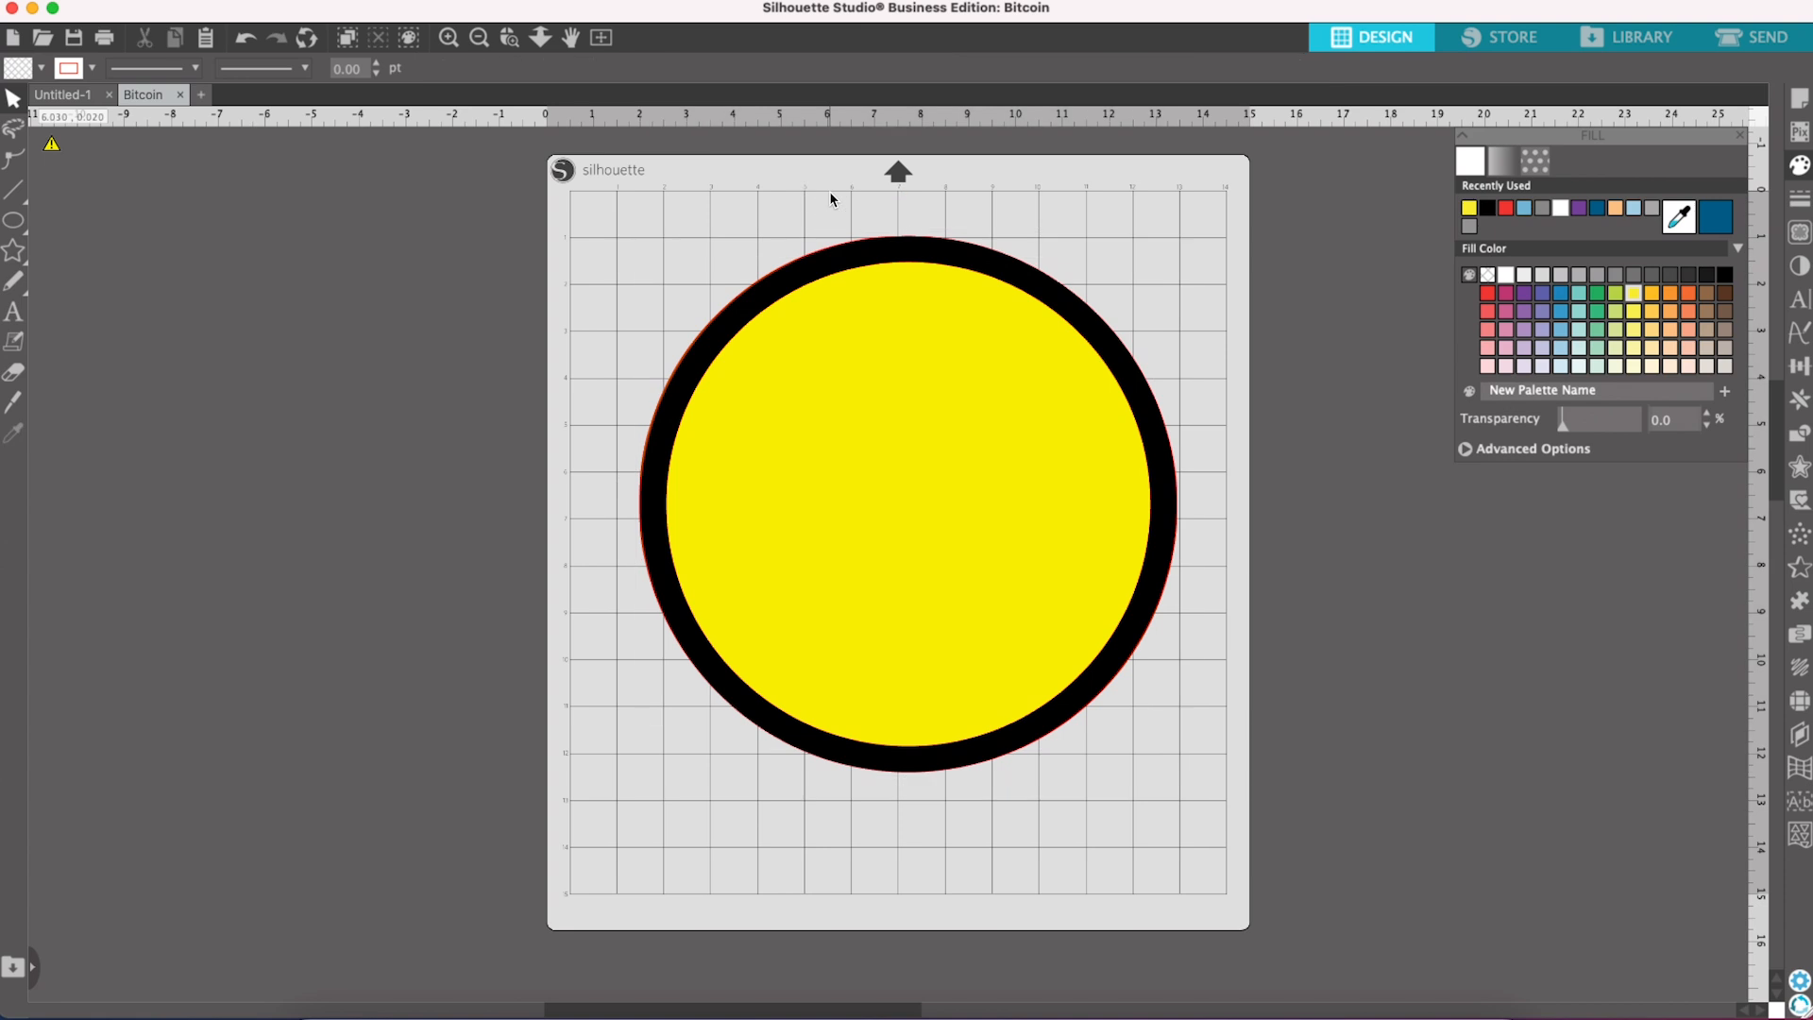
Step: Apply Subtract All to the stacked coin, black circle and yellow circle
left_click(923, 242)
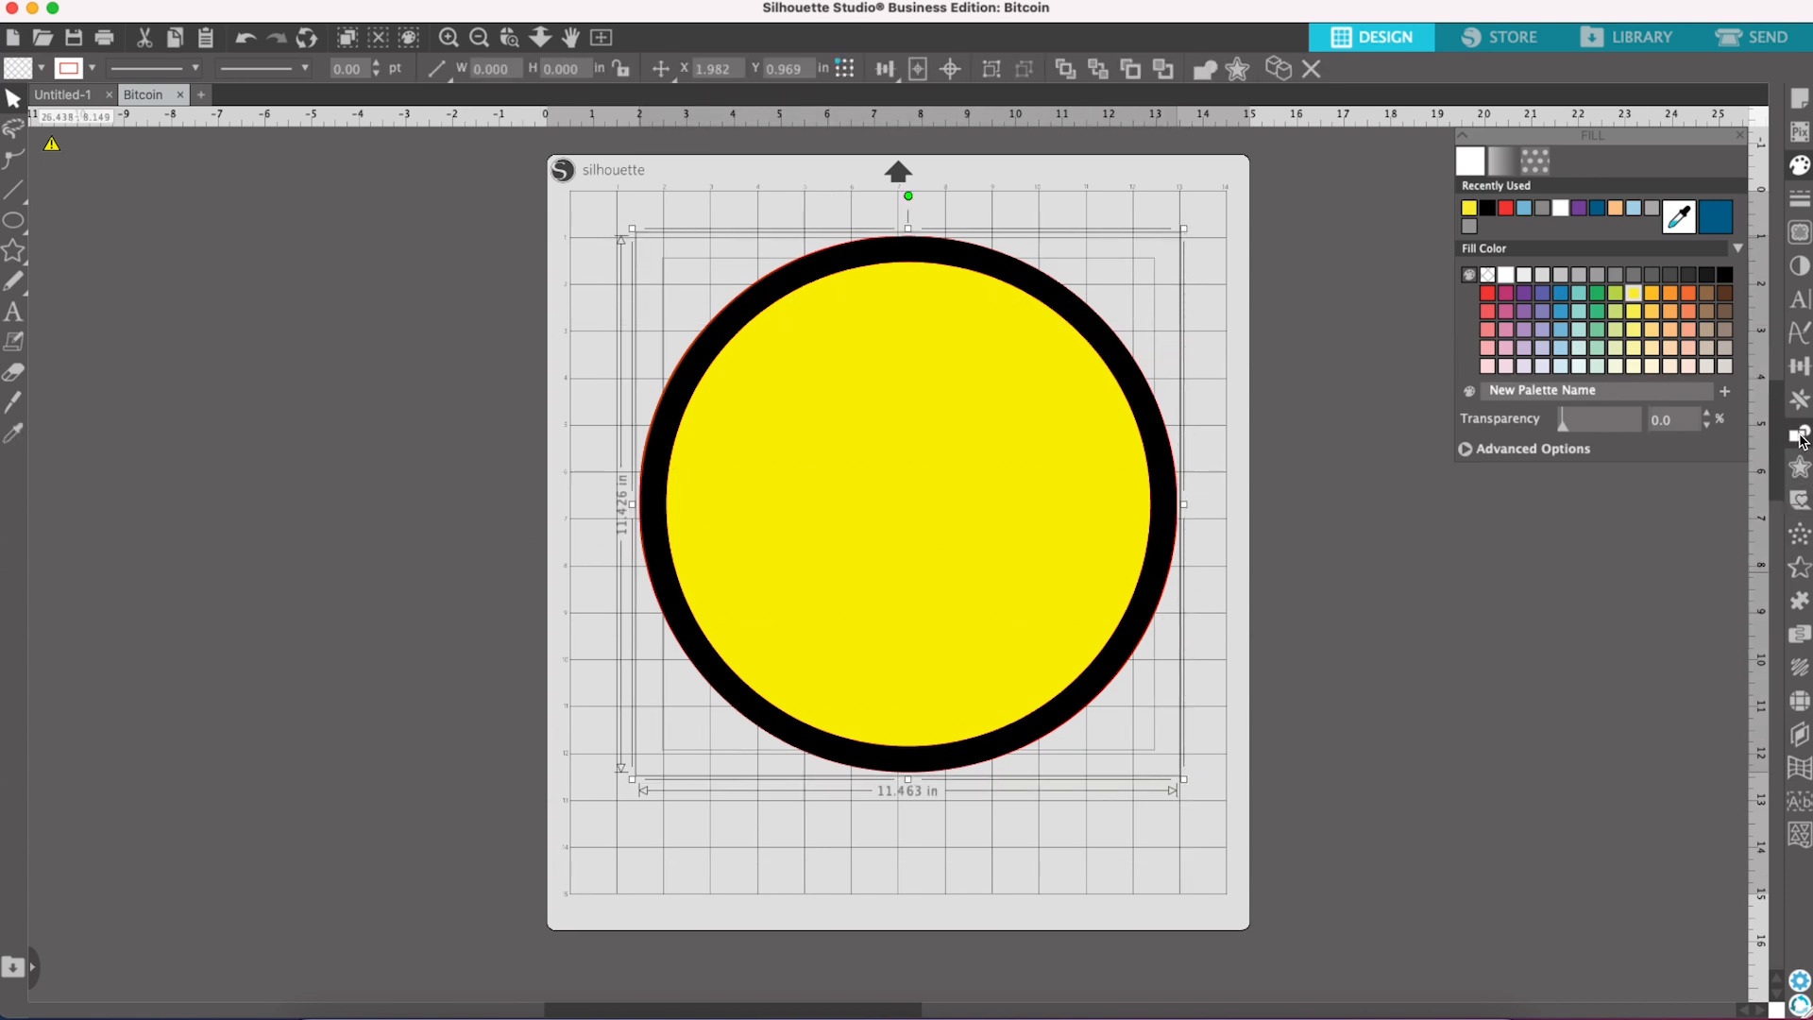
left_click(1799, 436)
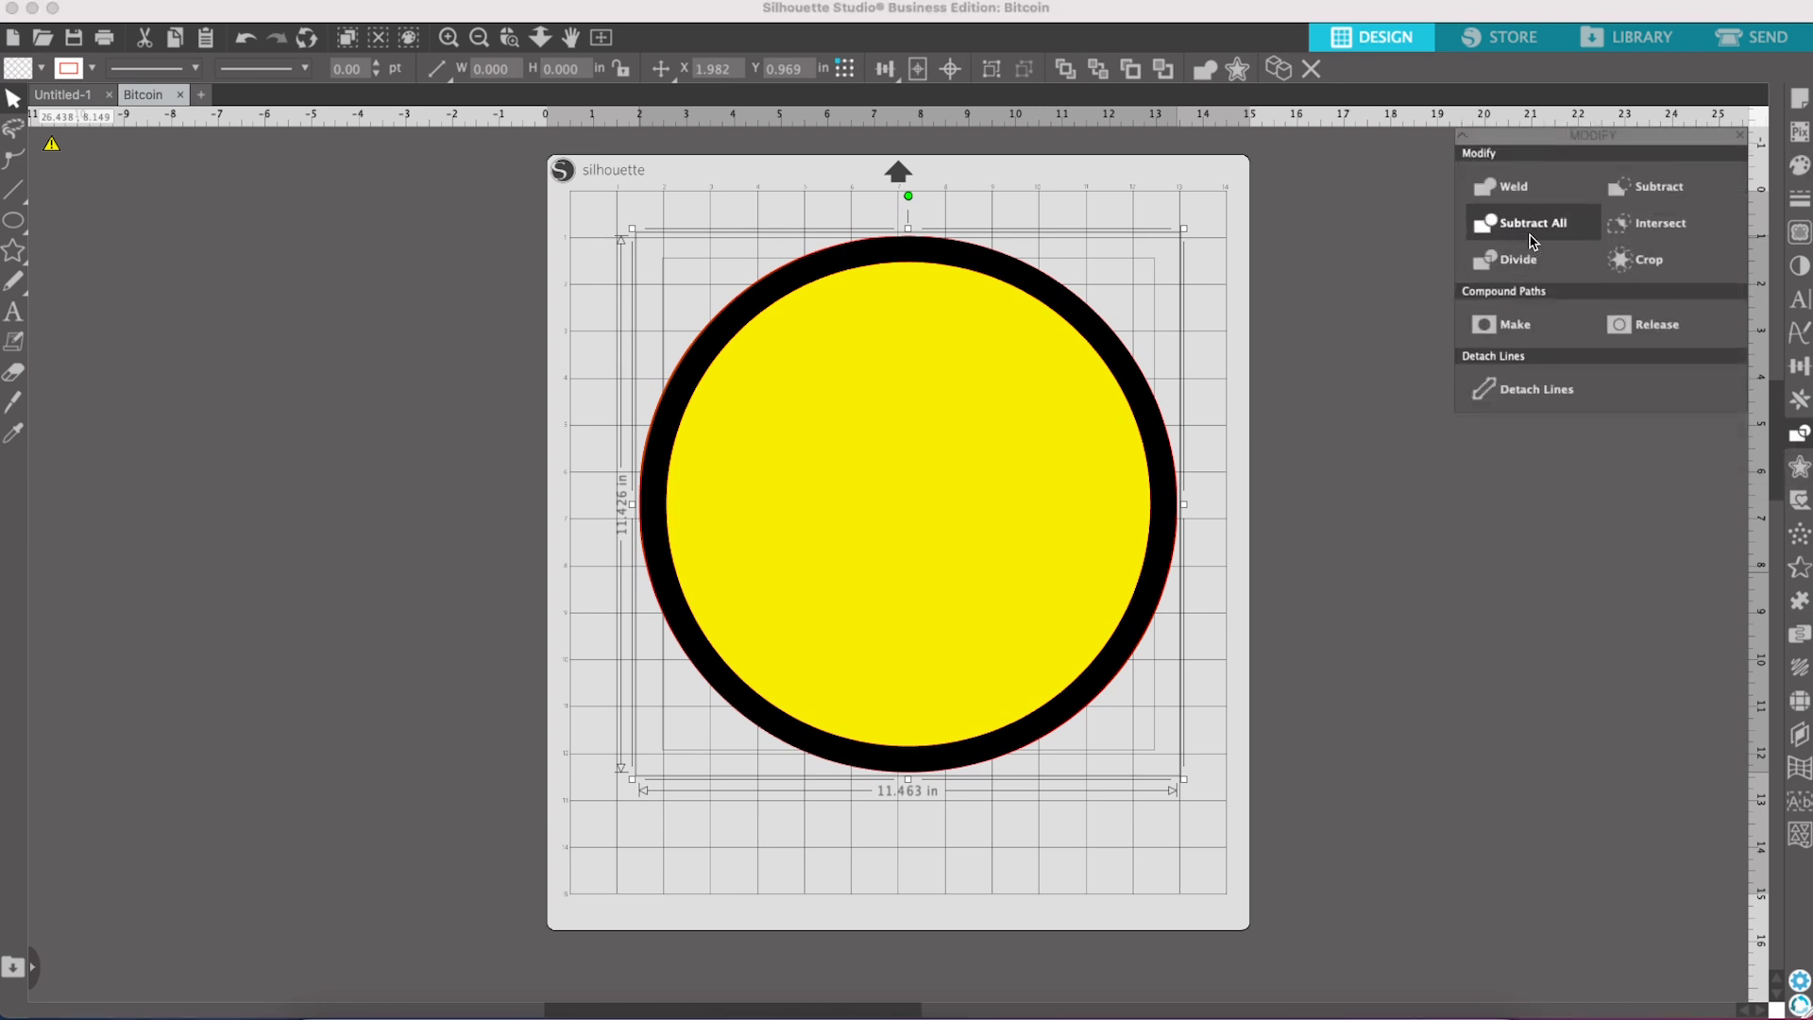
left_click(1460, 356)
Step: Move the stacked shapes up and to the left, then pull the yellow circle out of the black ring and delete it
left_click_drag(1098, 452, 965, 365)
left_click(1171, 417)
left_click_drag(912, 420, 1323, 655)
key("Delete")
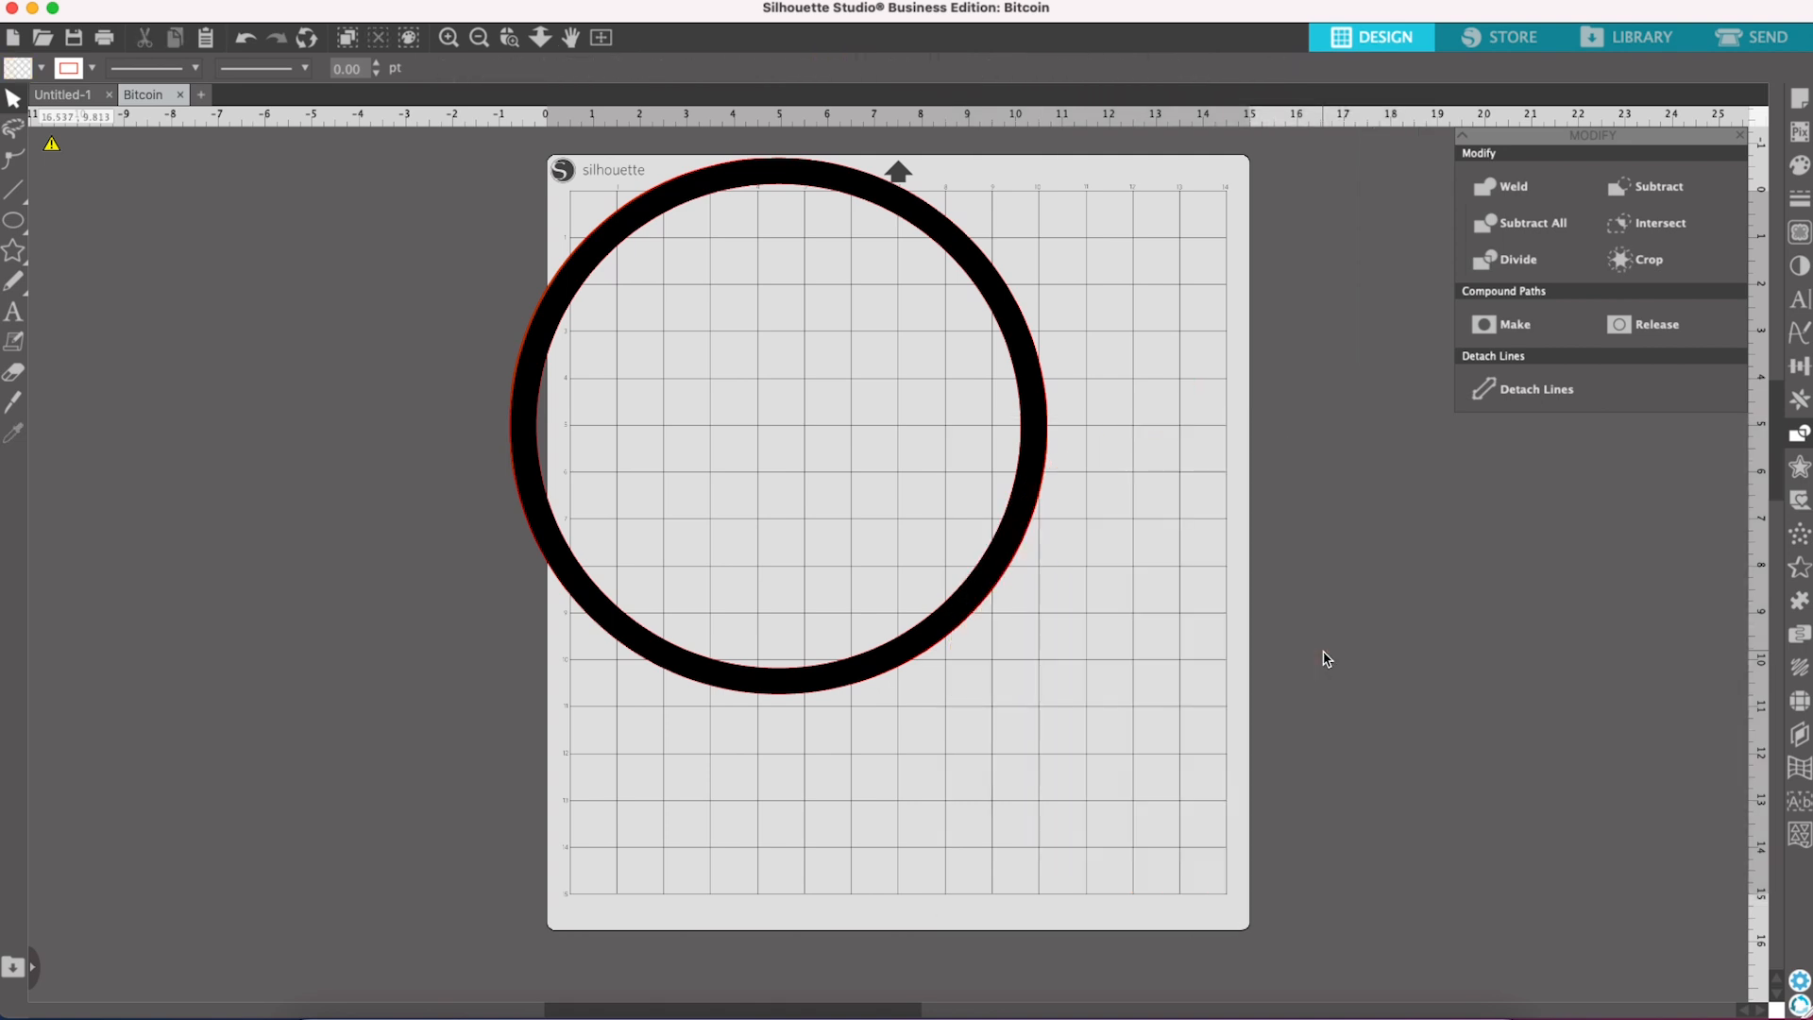
Step: Separate the black ring from the thin leftover coin outline, delete the outline, and reposition the ring near the middle of the page
left_click_drag(1004, 569, 1189, 710)
left_click(696, 358)
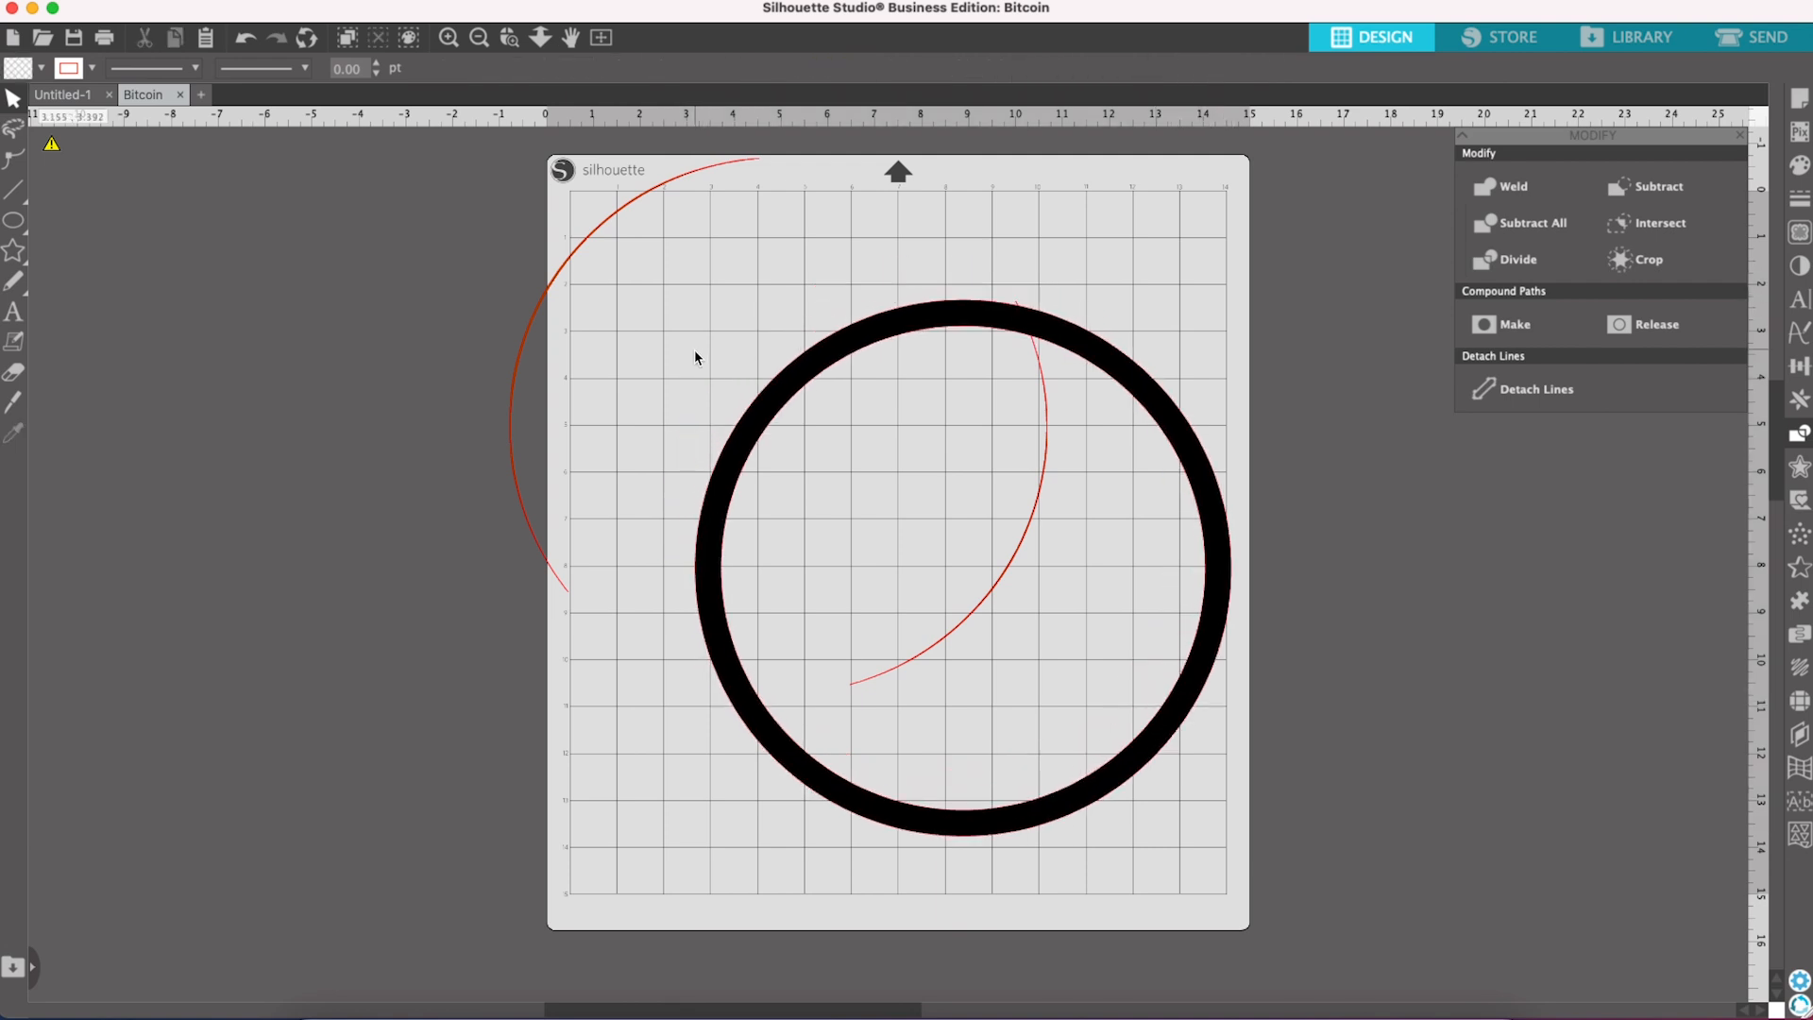
left_click(598, 230)
key("Delete")
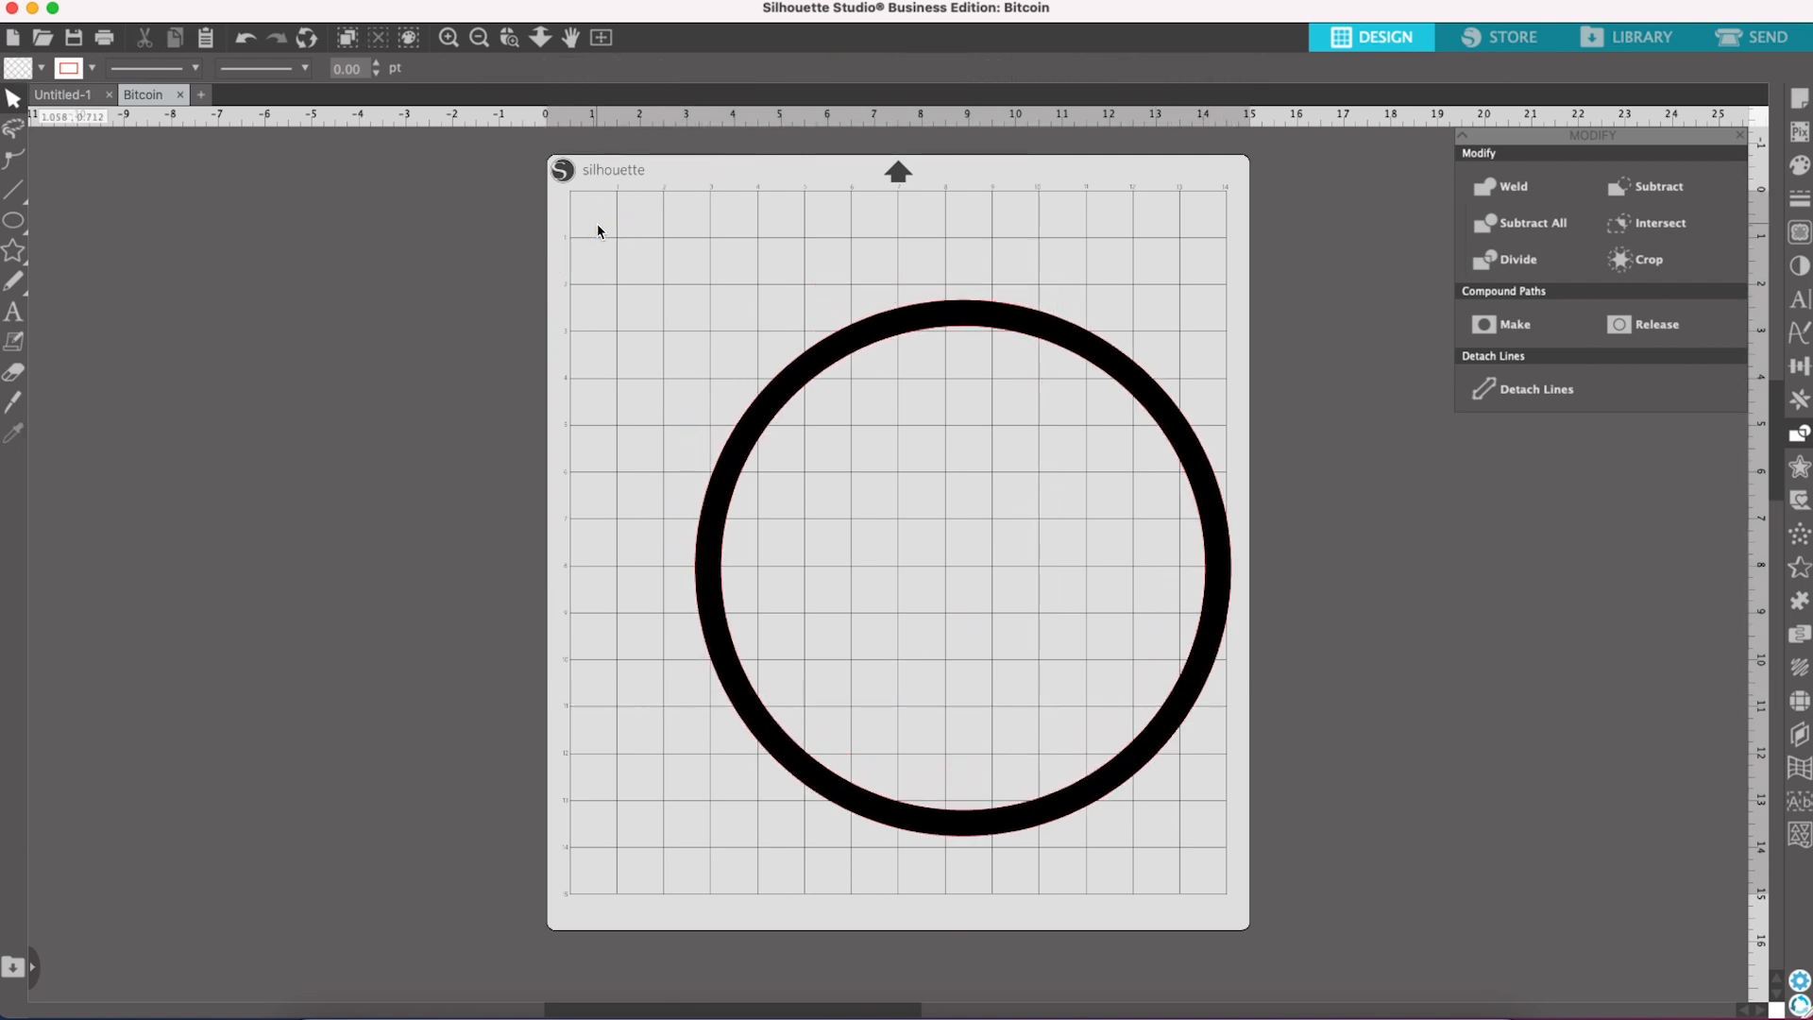
left_click_drag(887, 324, 871, 355)
left_click_drag(1052, 356, 1010, 328)
key("Escape")
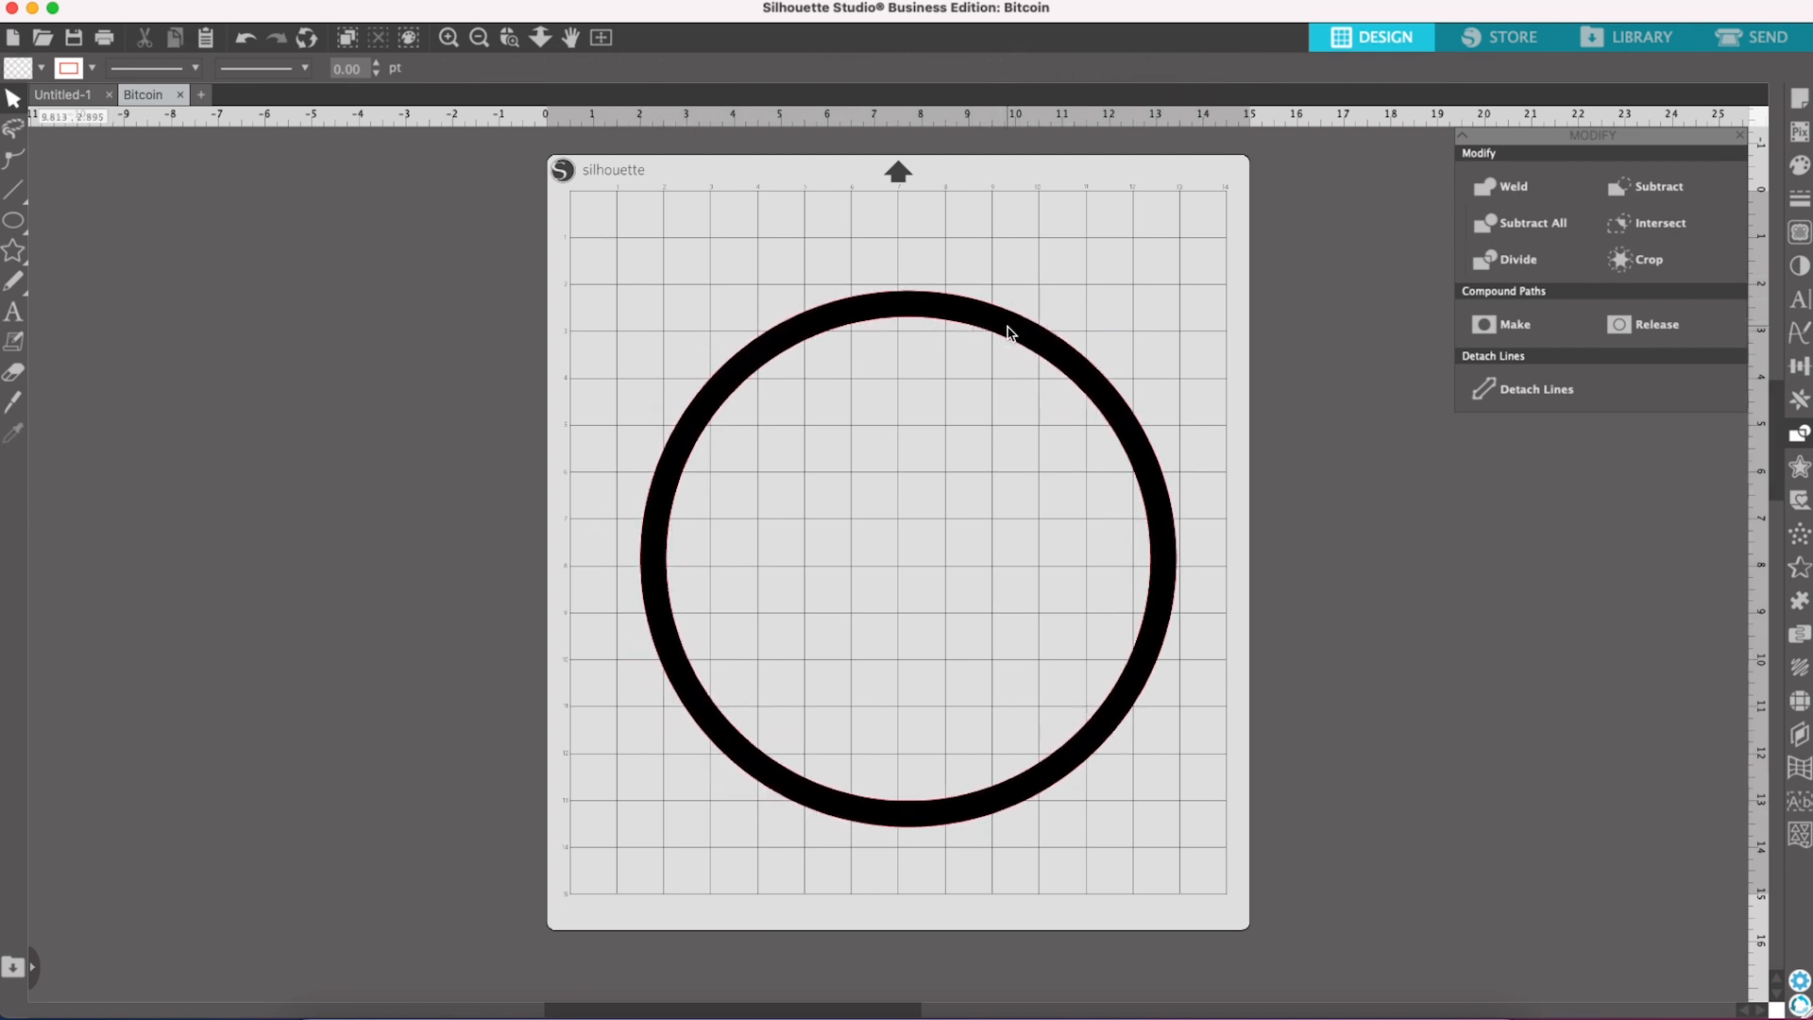
Step: Open Bitcoin.png from the Desktop as a new document and move the coin towards the middle of the page
left_click(39, 39)
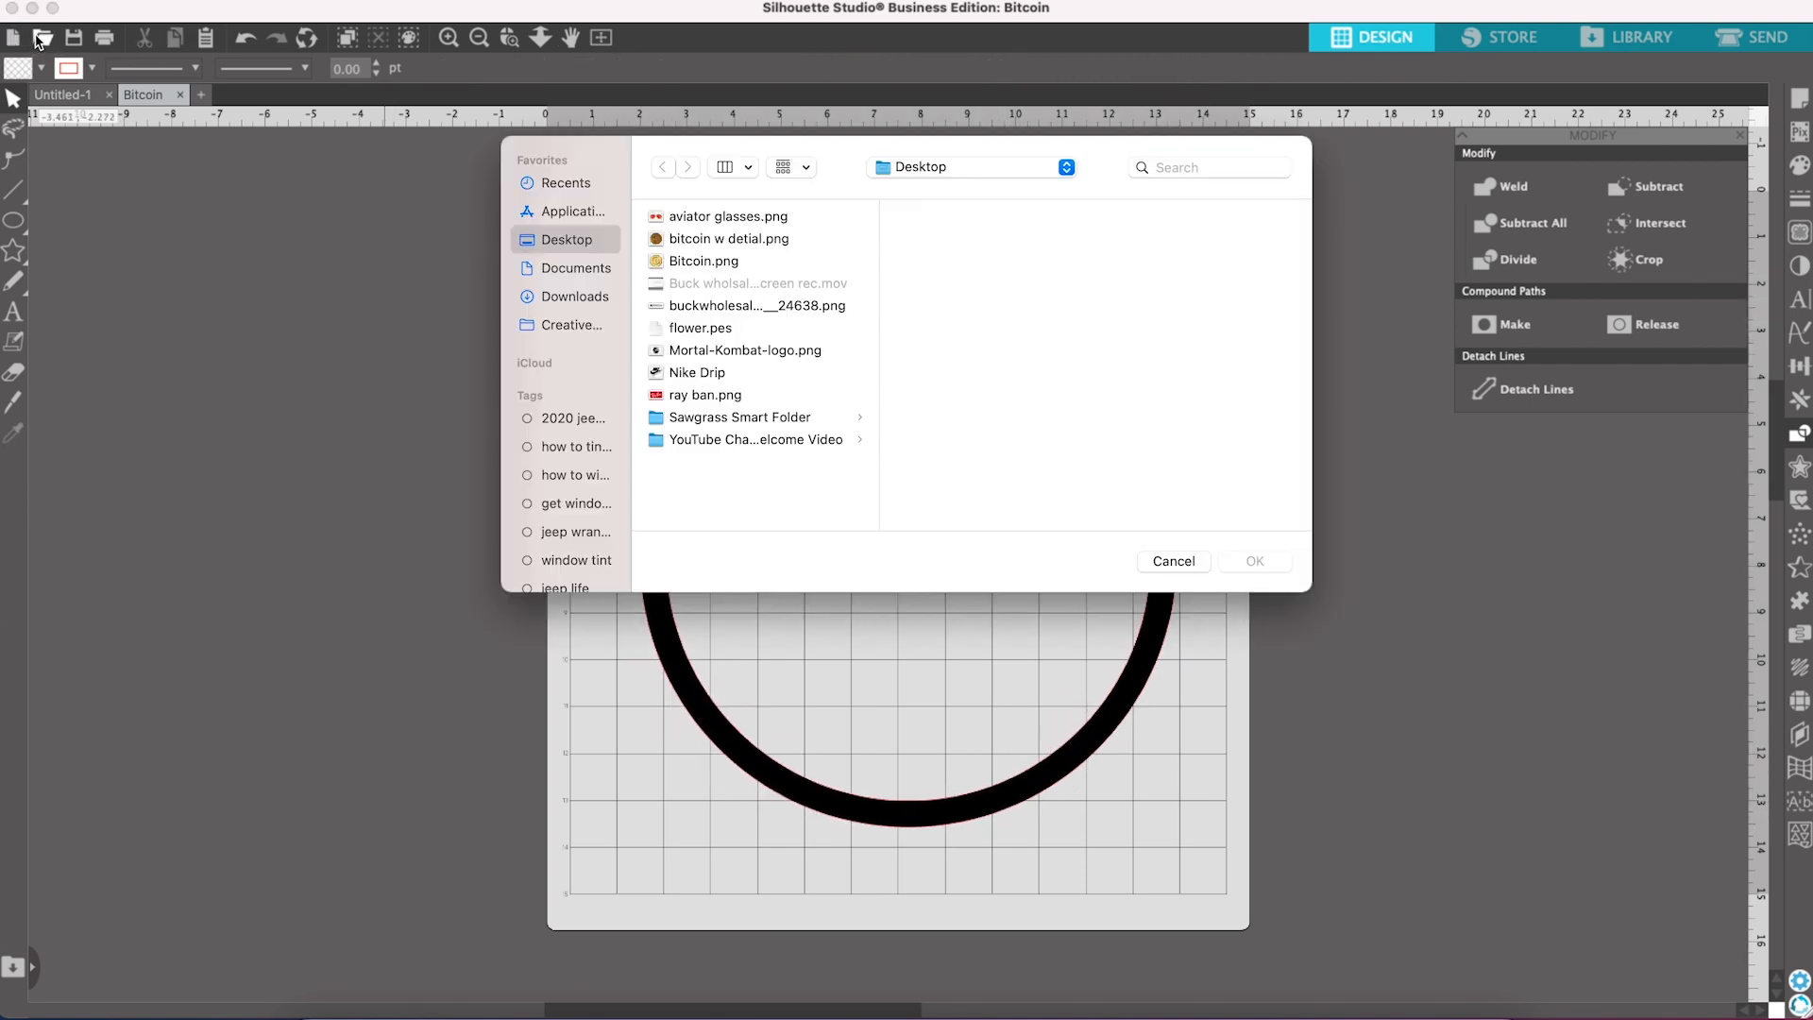
left_click(717, 264)
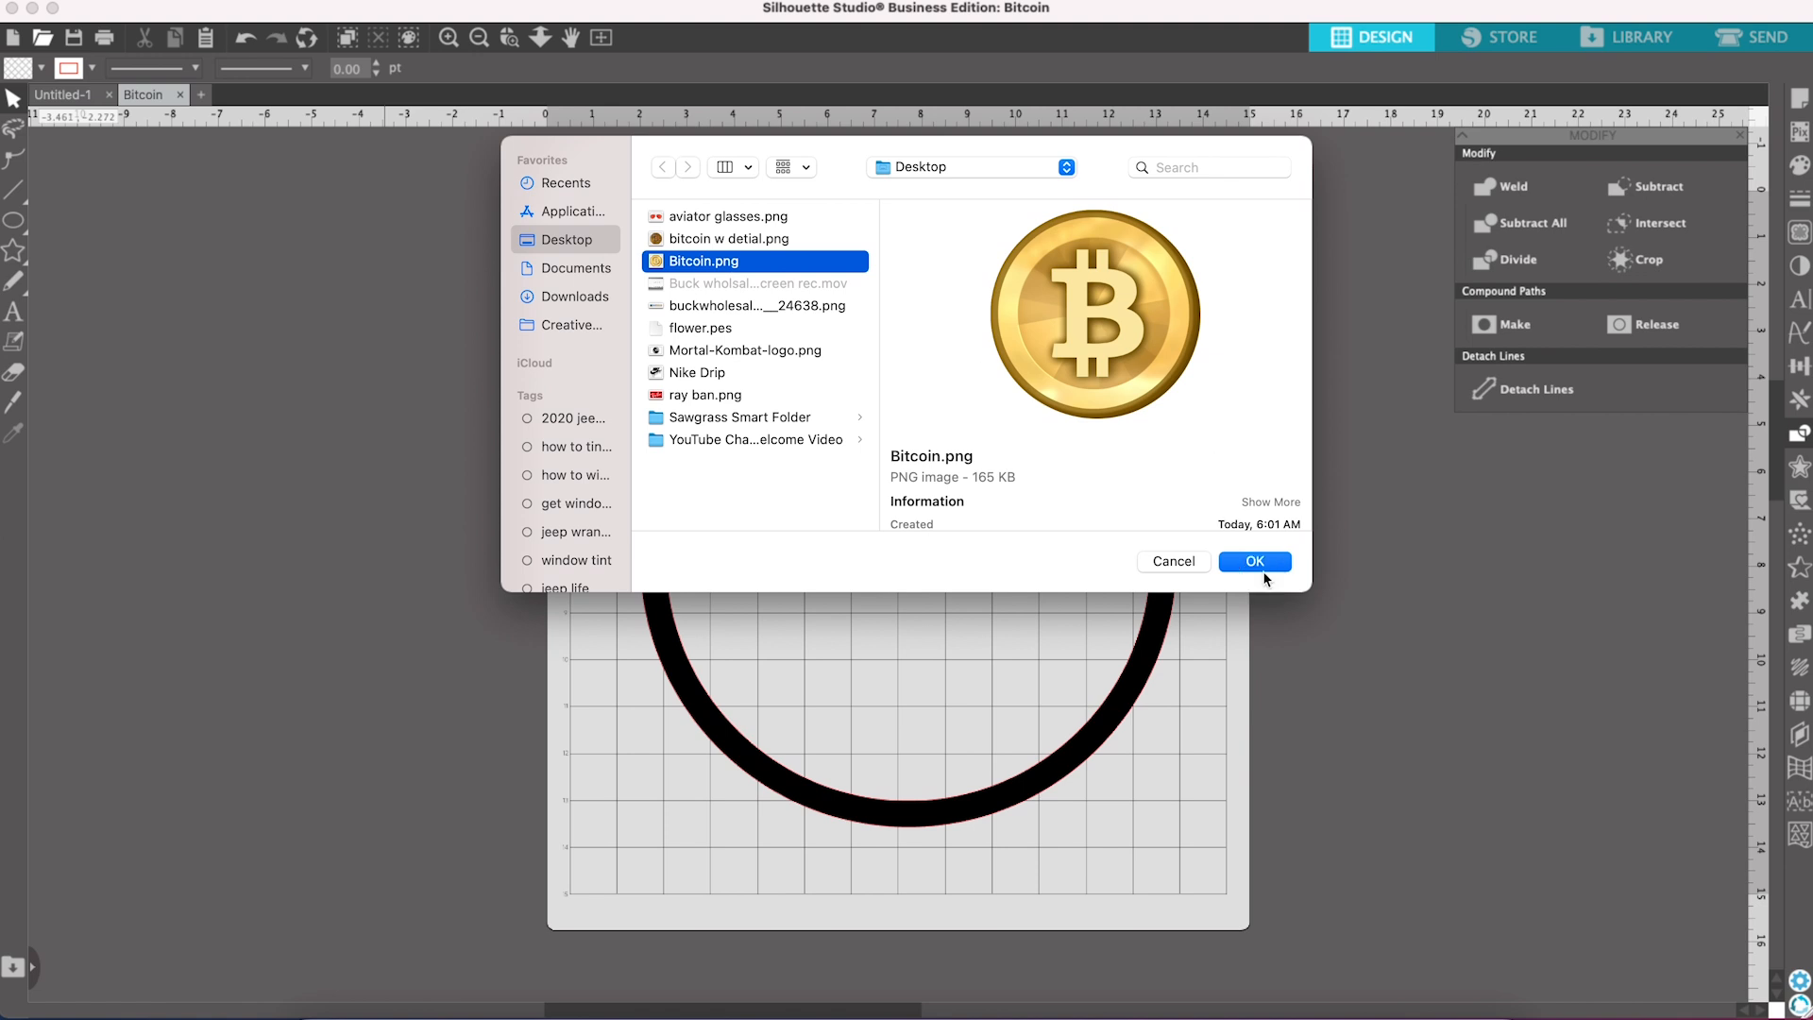
left_click(1254, 562)
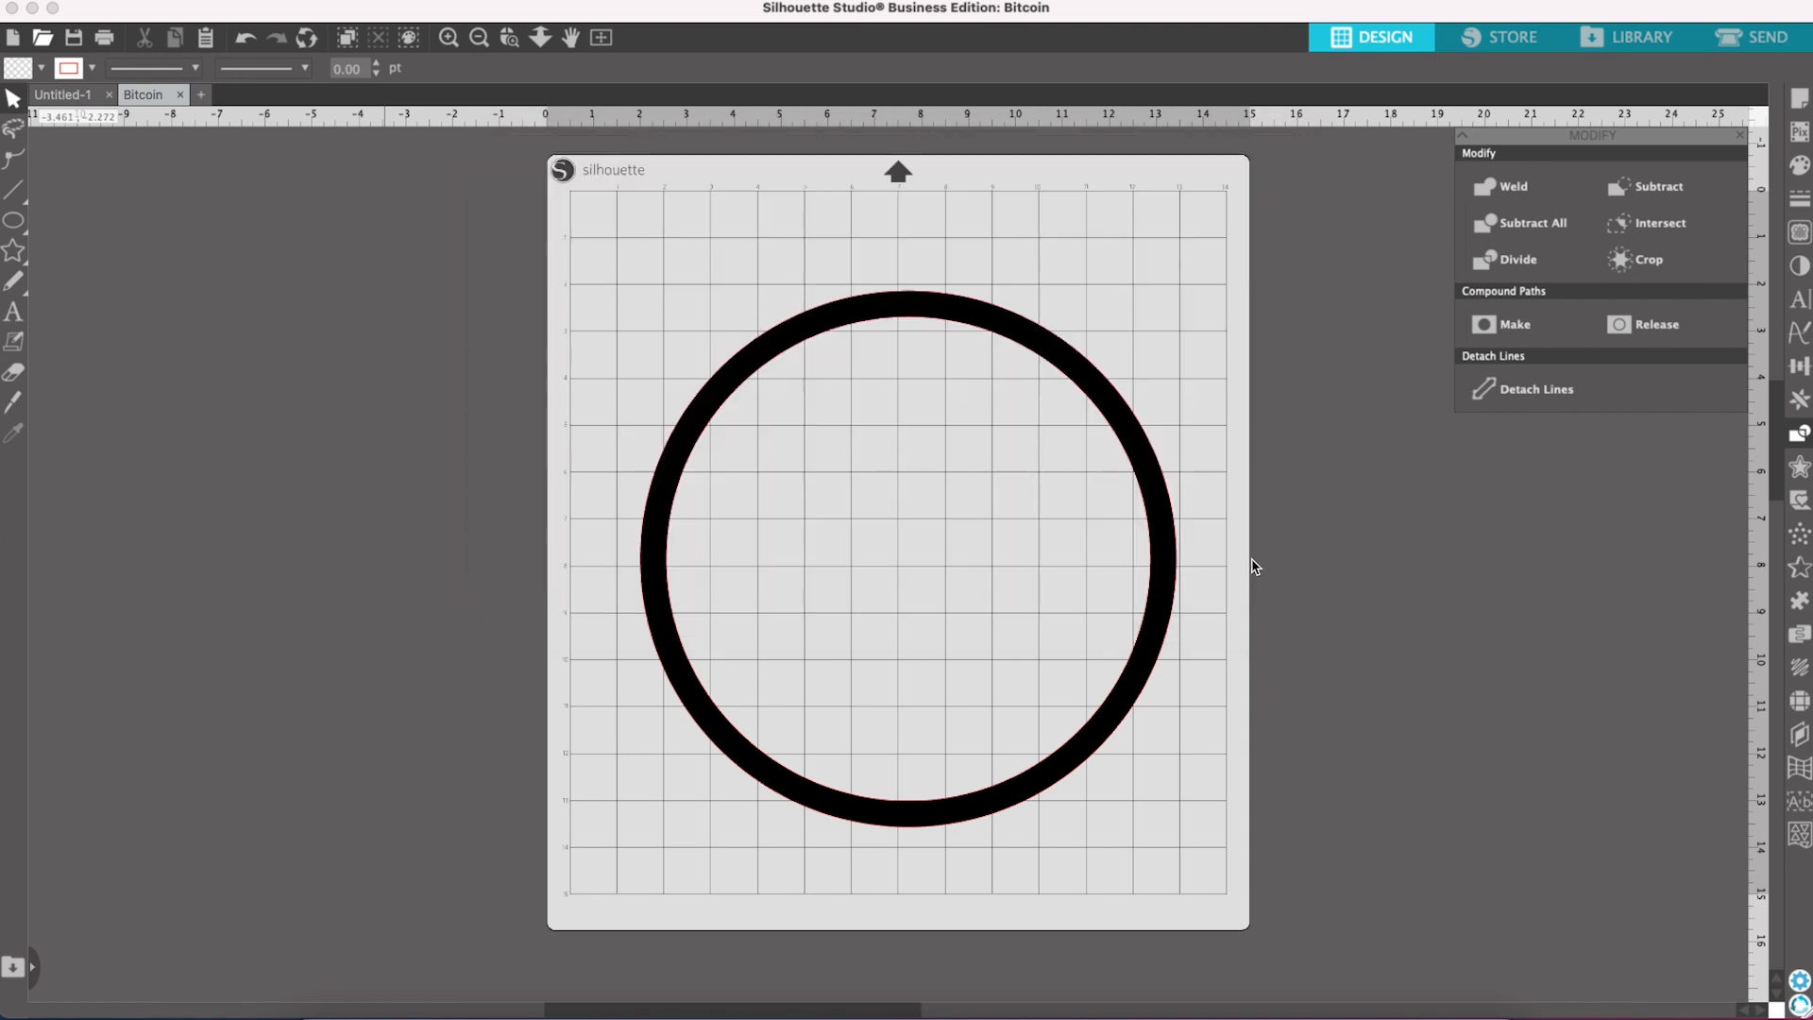
left_click_drag(821, 377, 1073, 550)
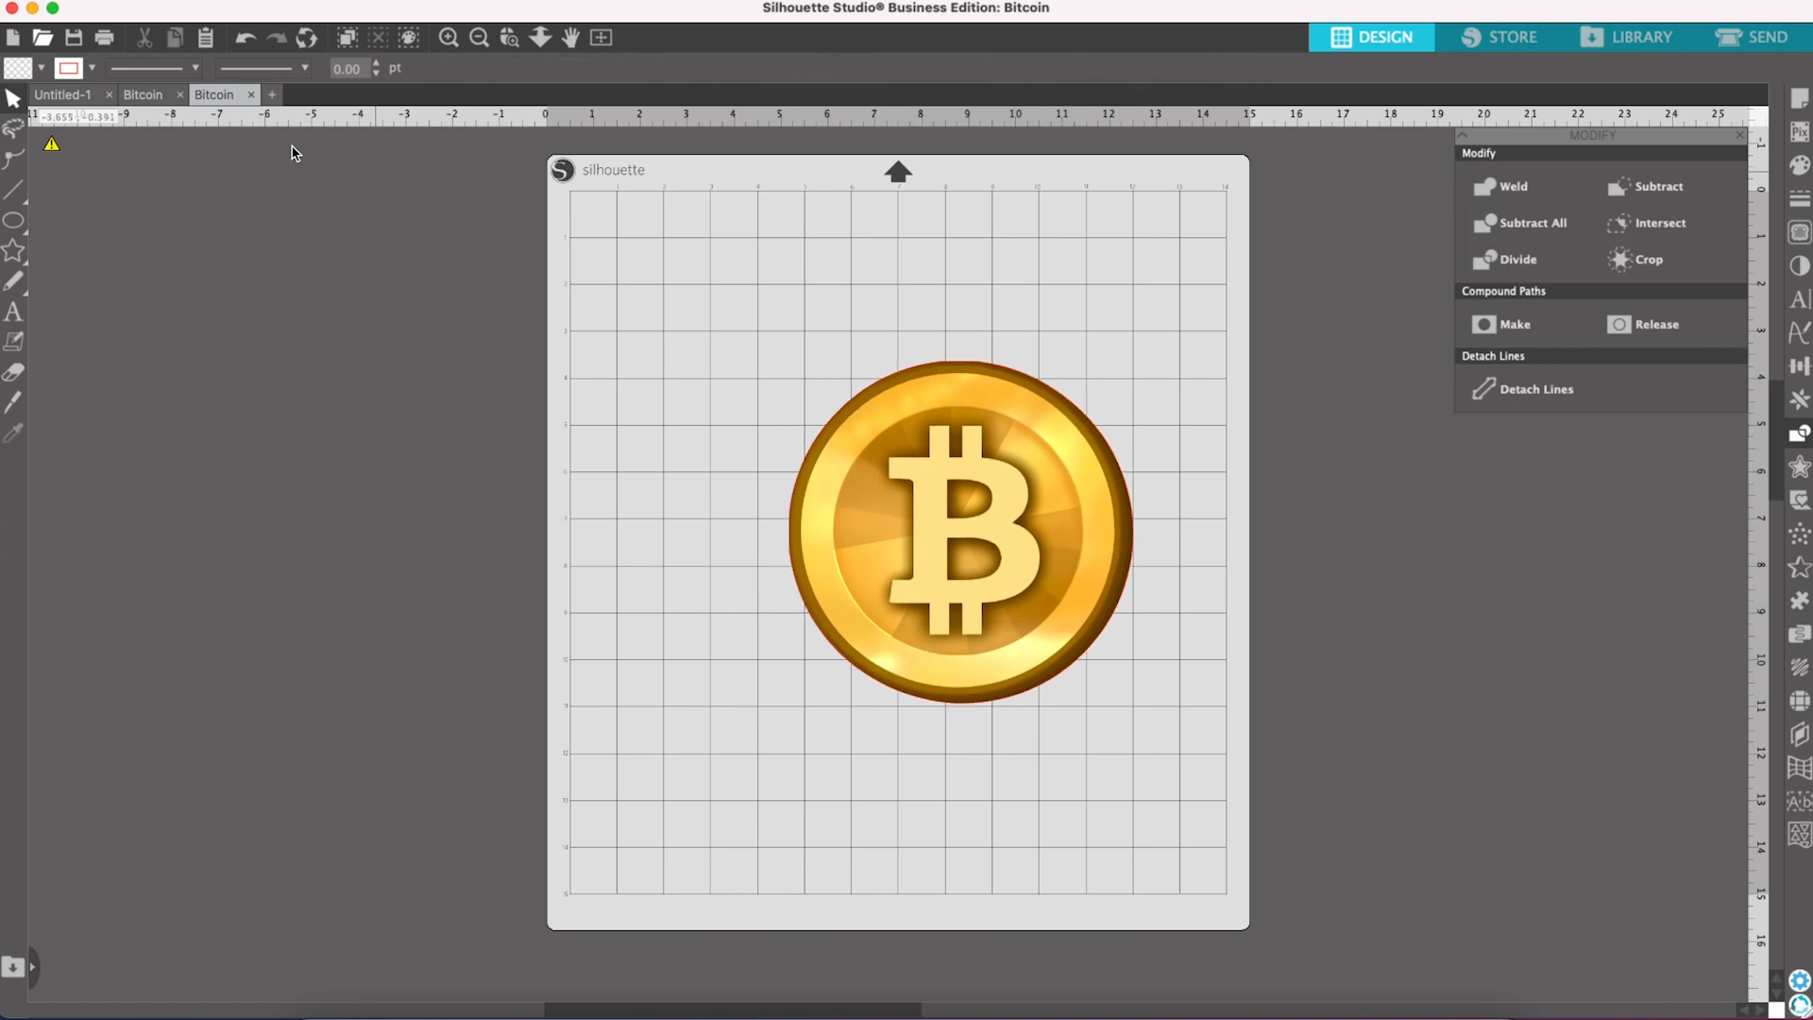
Step: Close the Untitled-1 document and return to the newly opened Bitcoin coin document
left_click(141, 94)
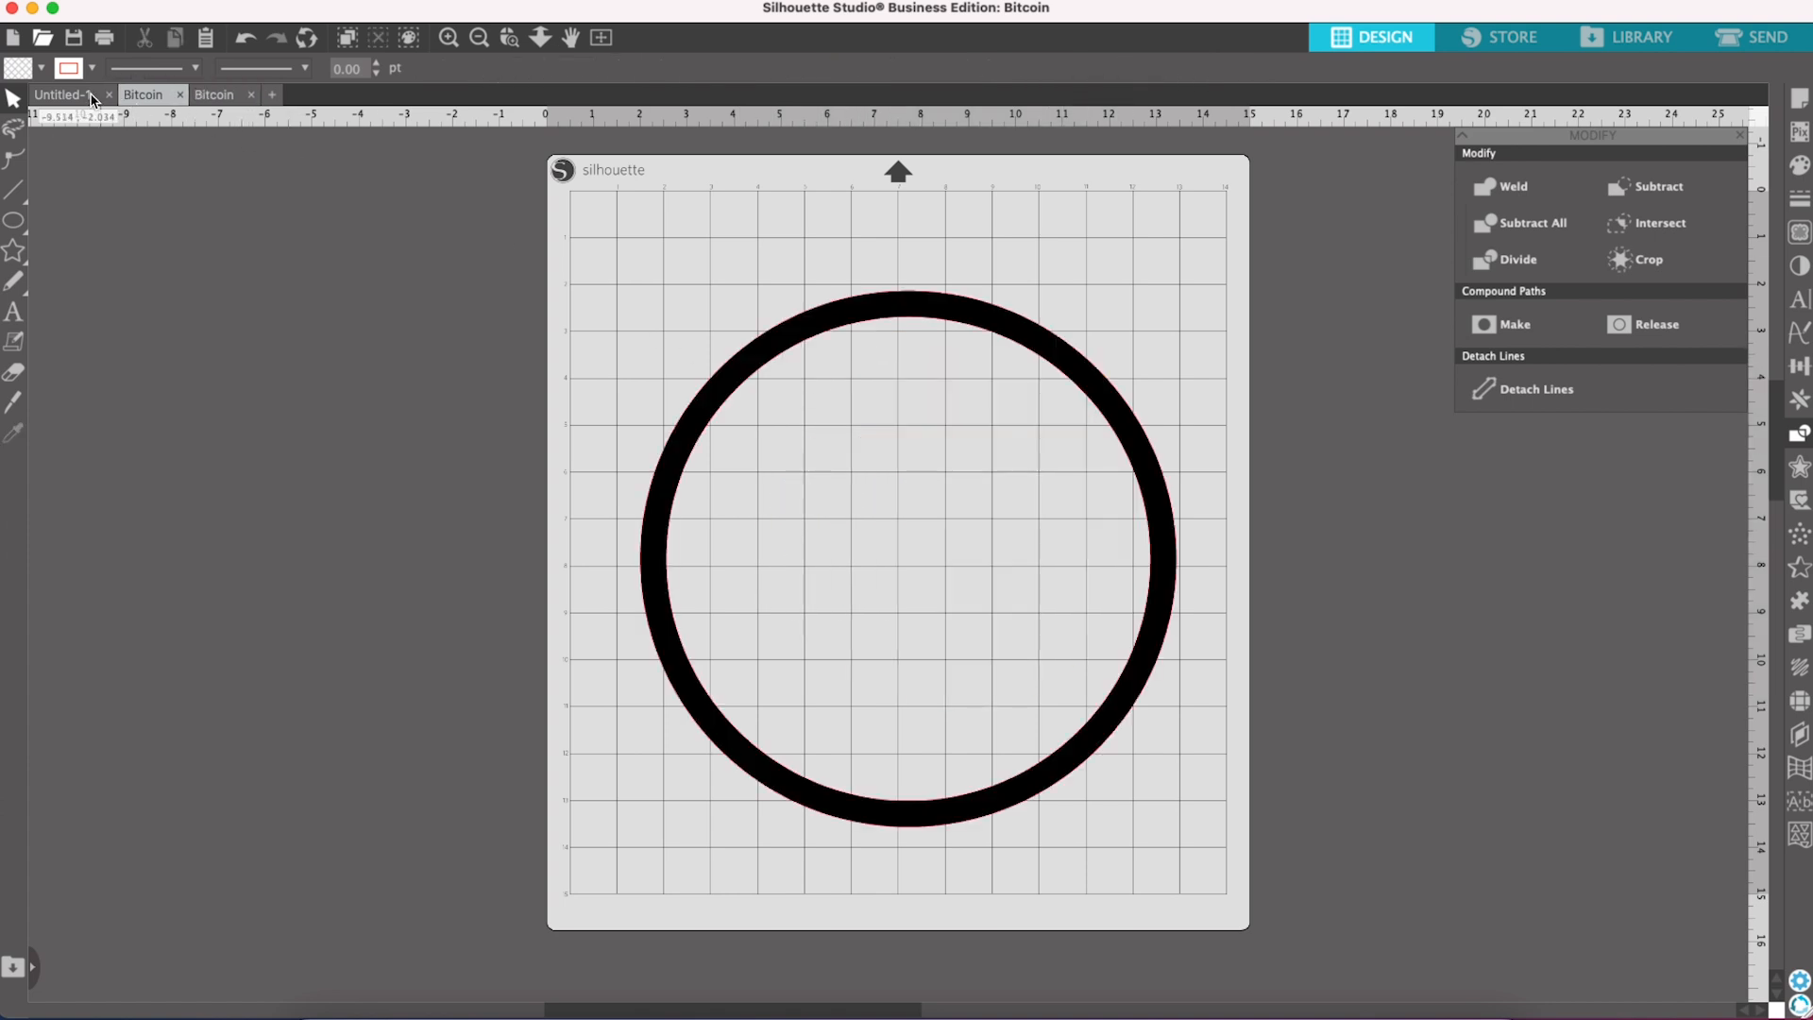
left_click(87, 90)
left_click(146, 97)
left_click(109, 94)
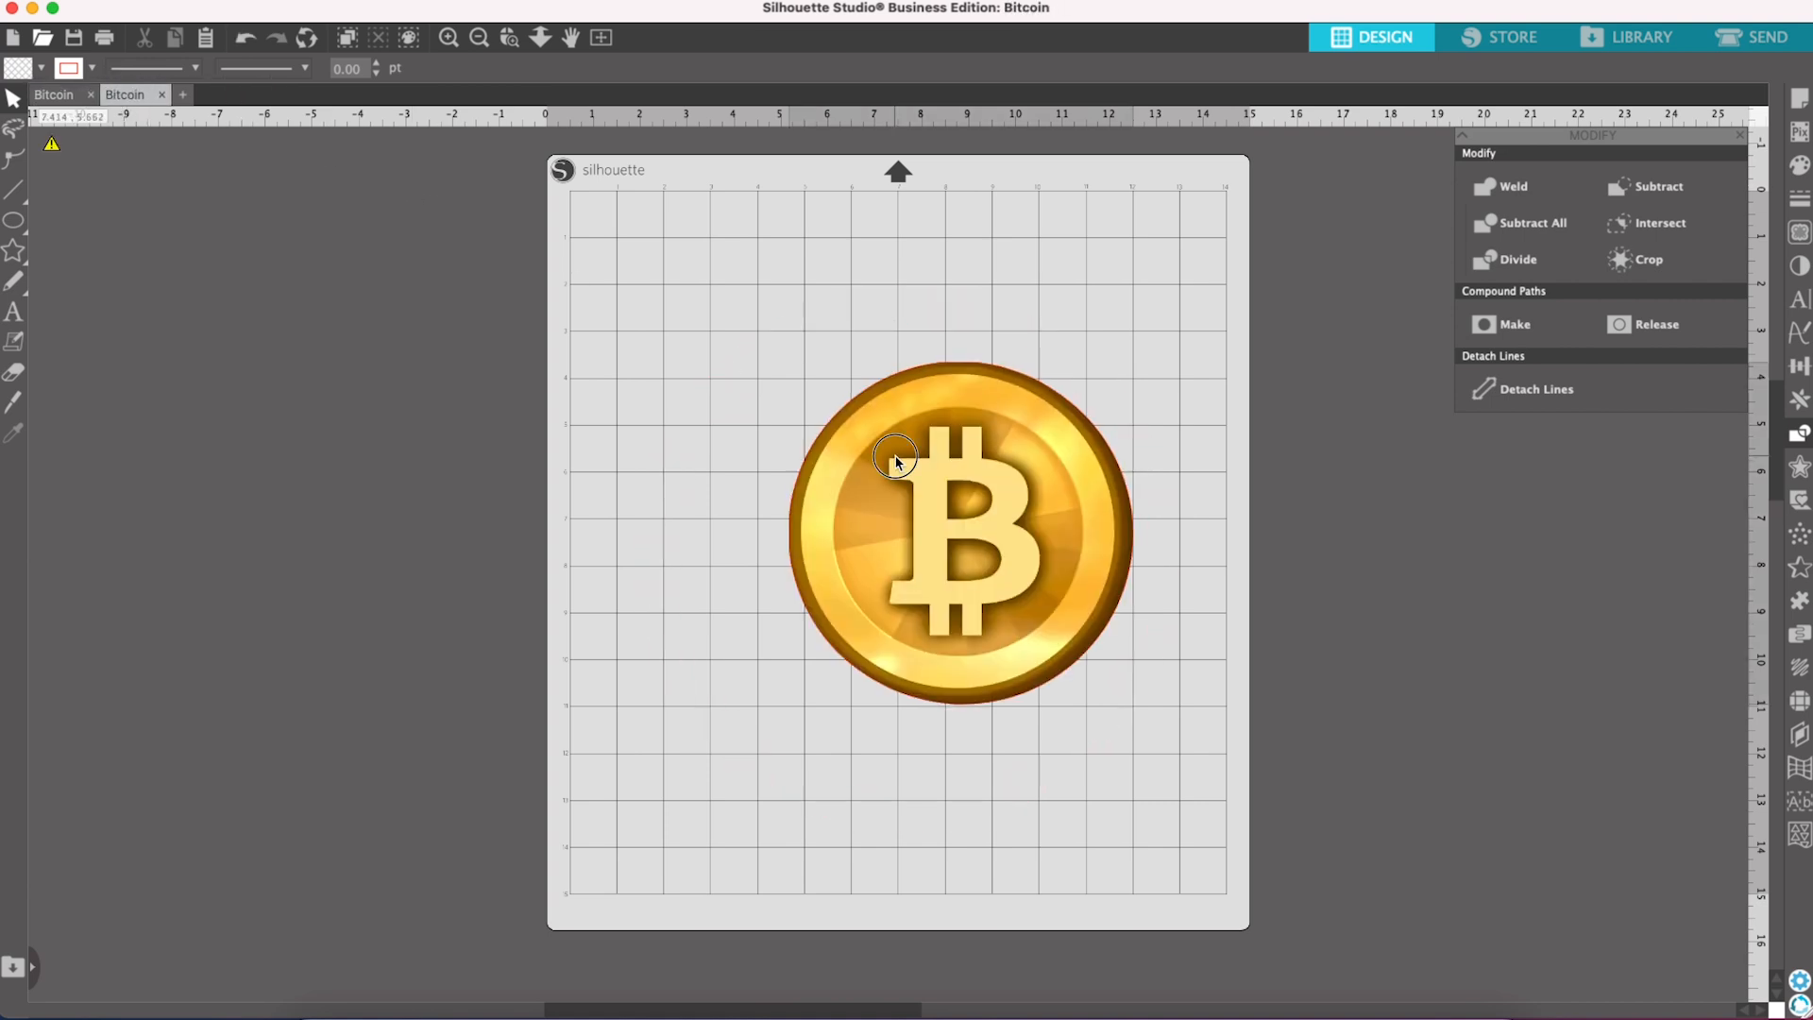
Step: Copy the coin image into the document holding the black ring and enlarge it to about 11.55 in wide to cover the ring
left_click_drag(898, 461, 904, 479)
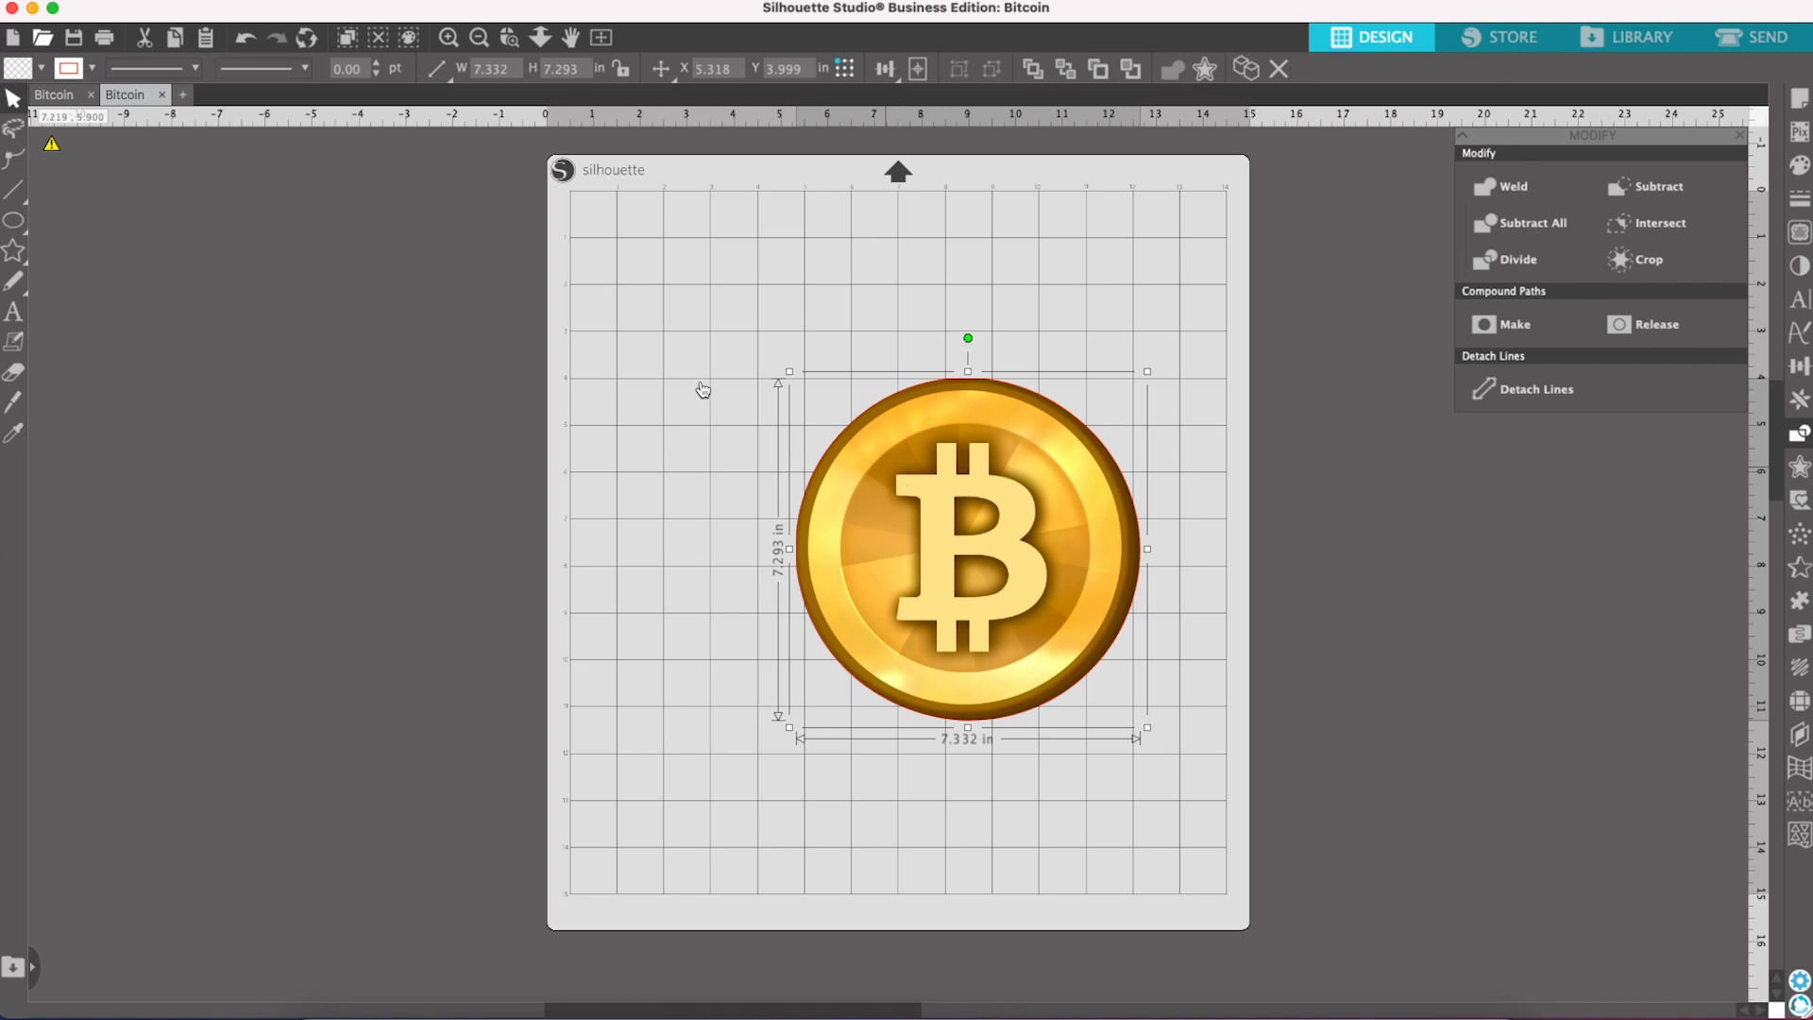
left_click(72, 94)
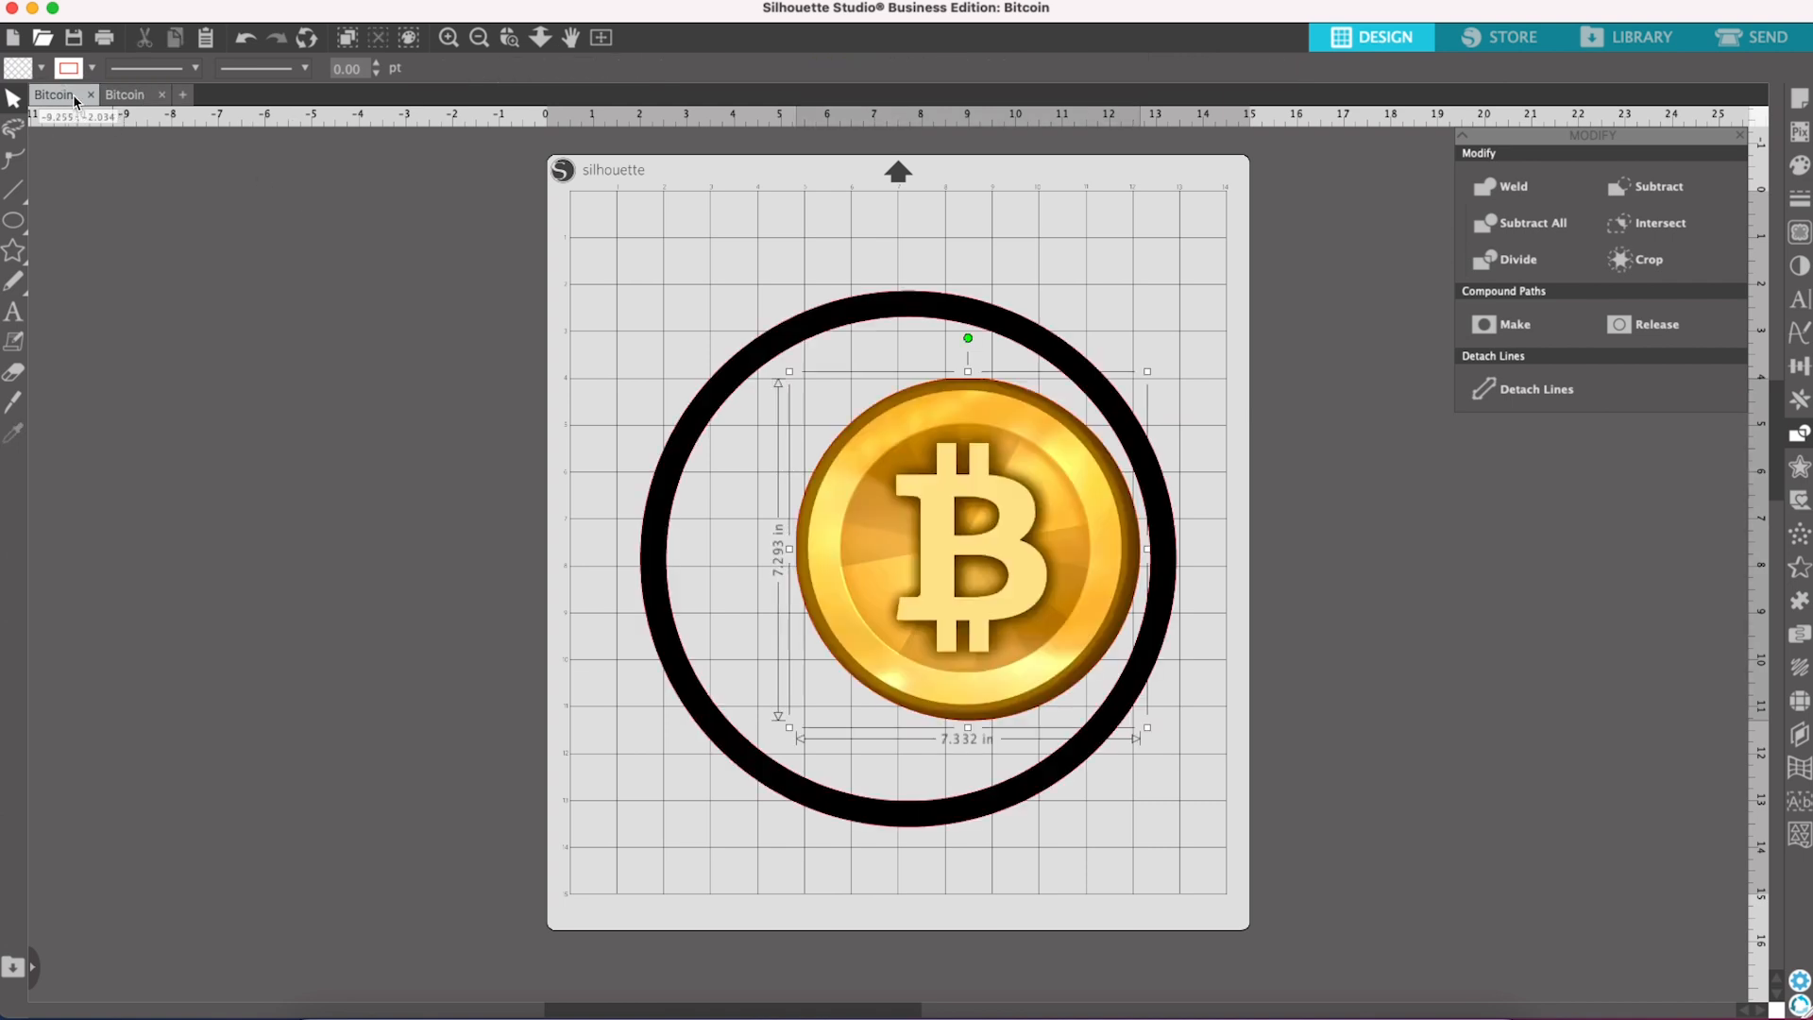
left_click_drag(857, 432, 748, 374)
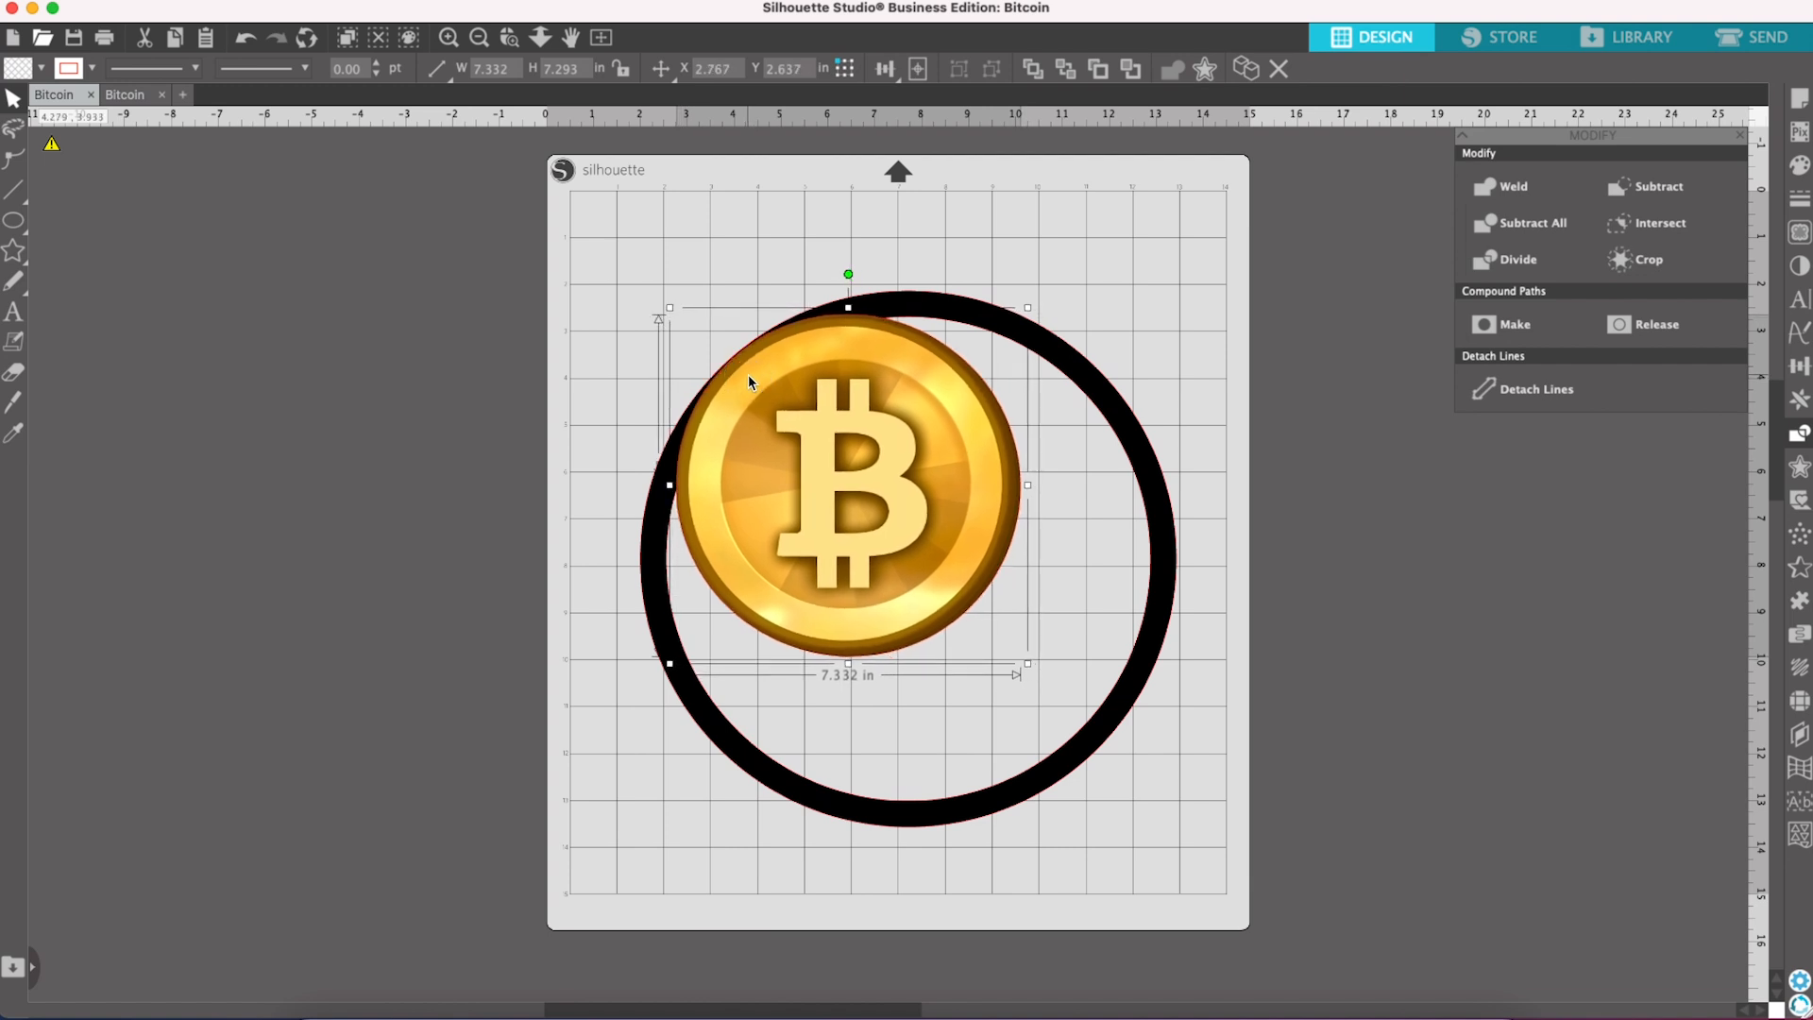
left_click_drag(1028, 664, 1182, 818)
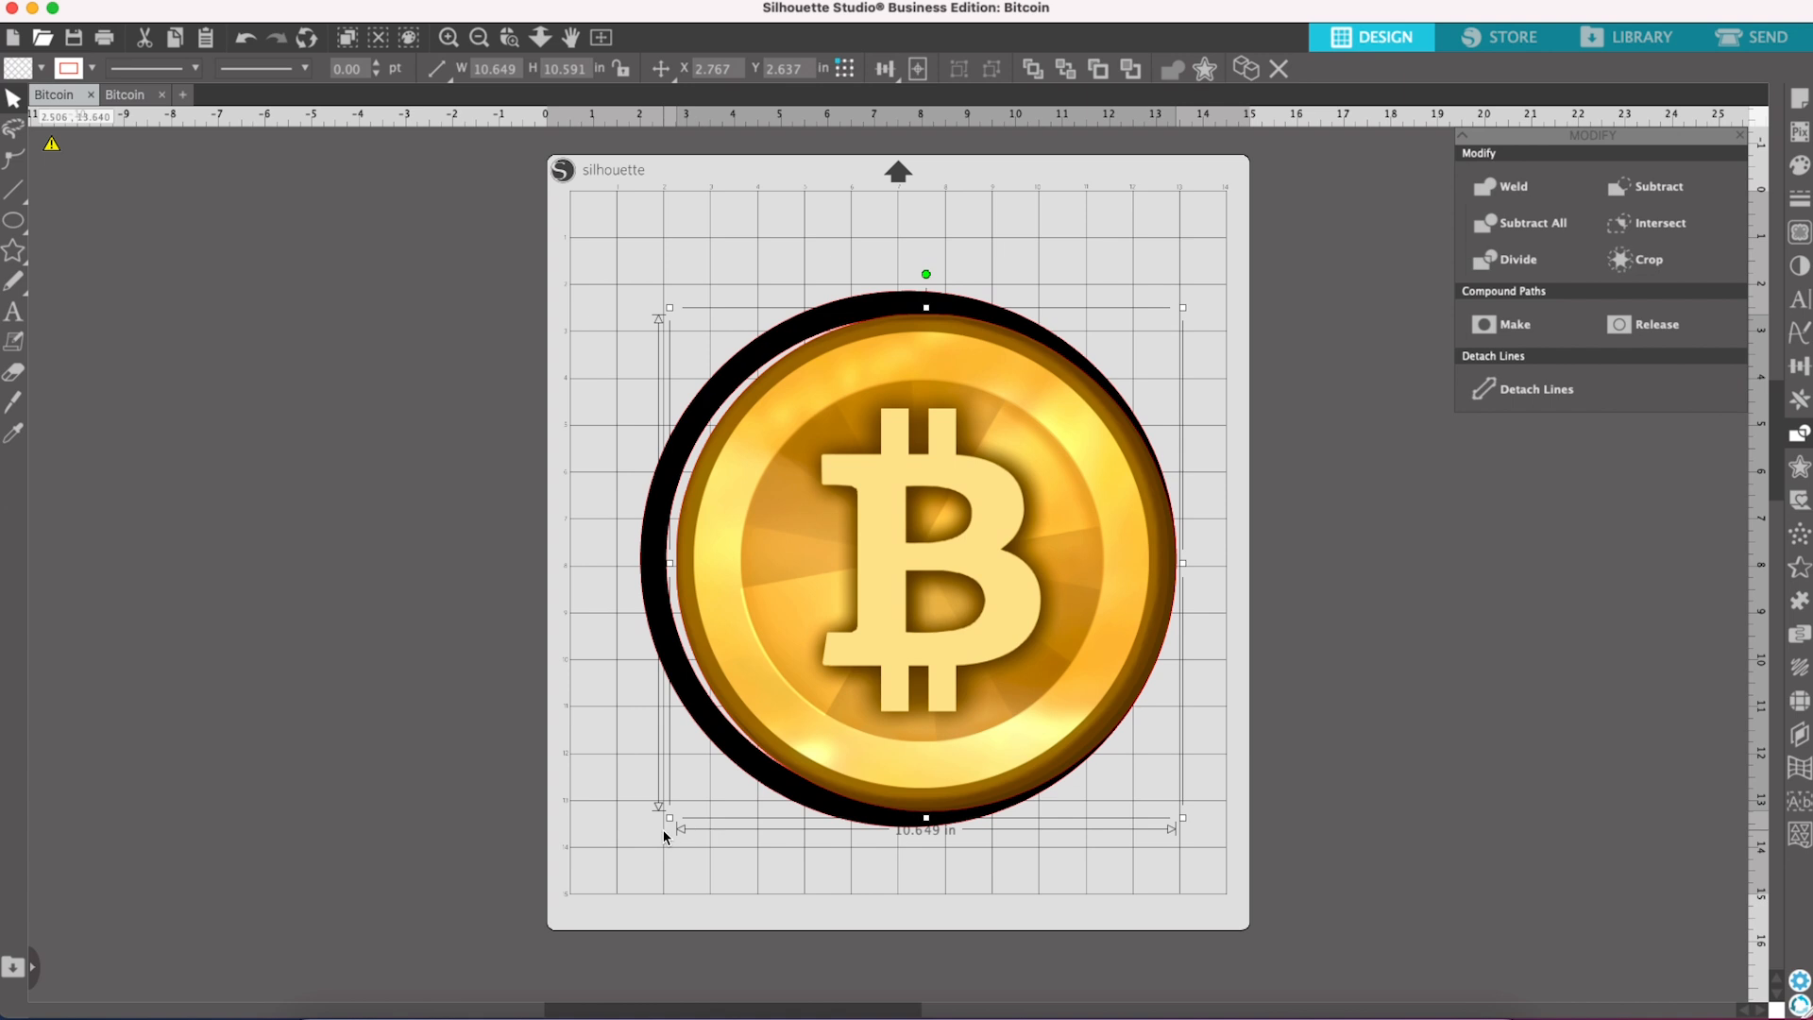
left_click_drag(667, 828, 643, 831)
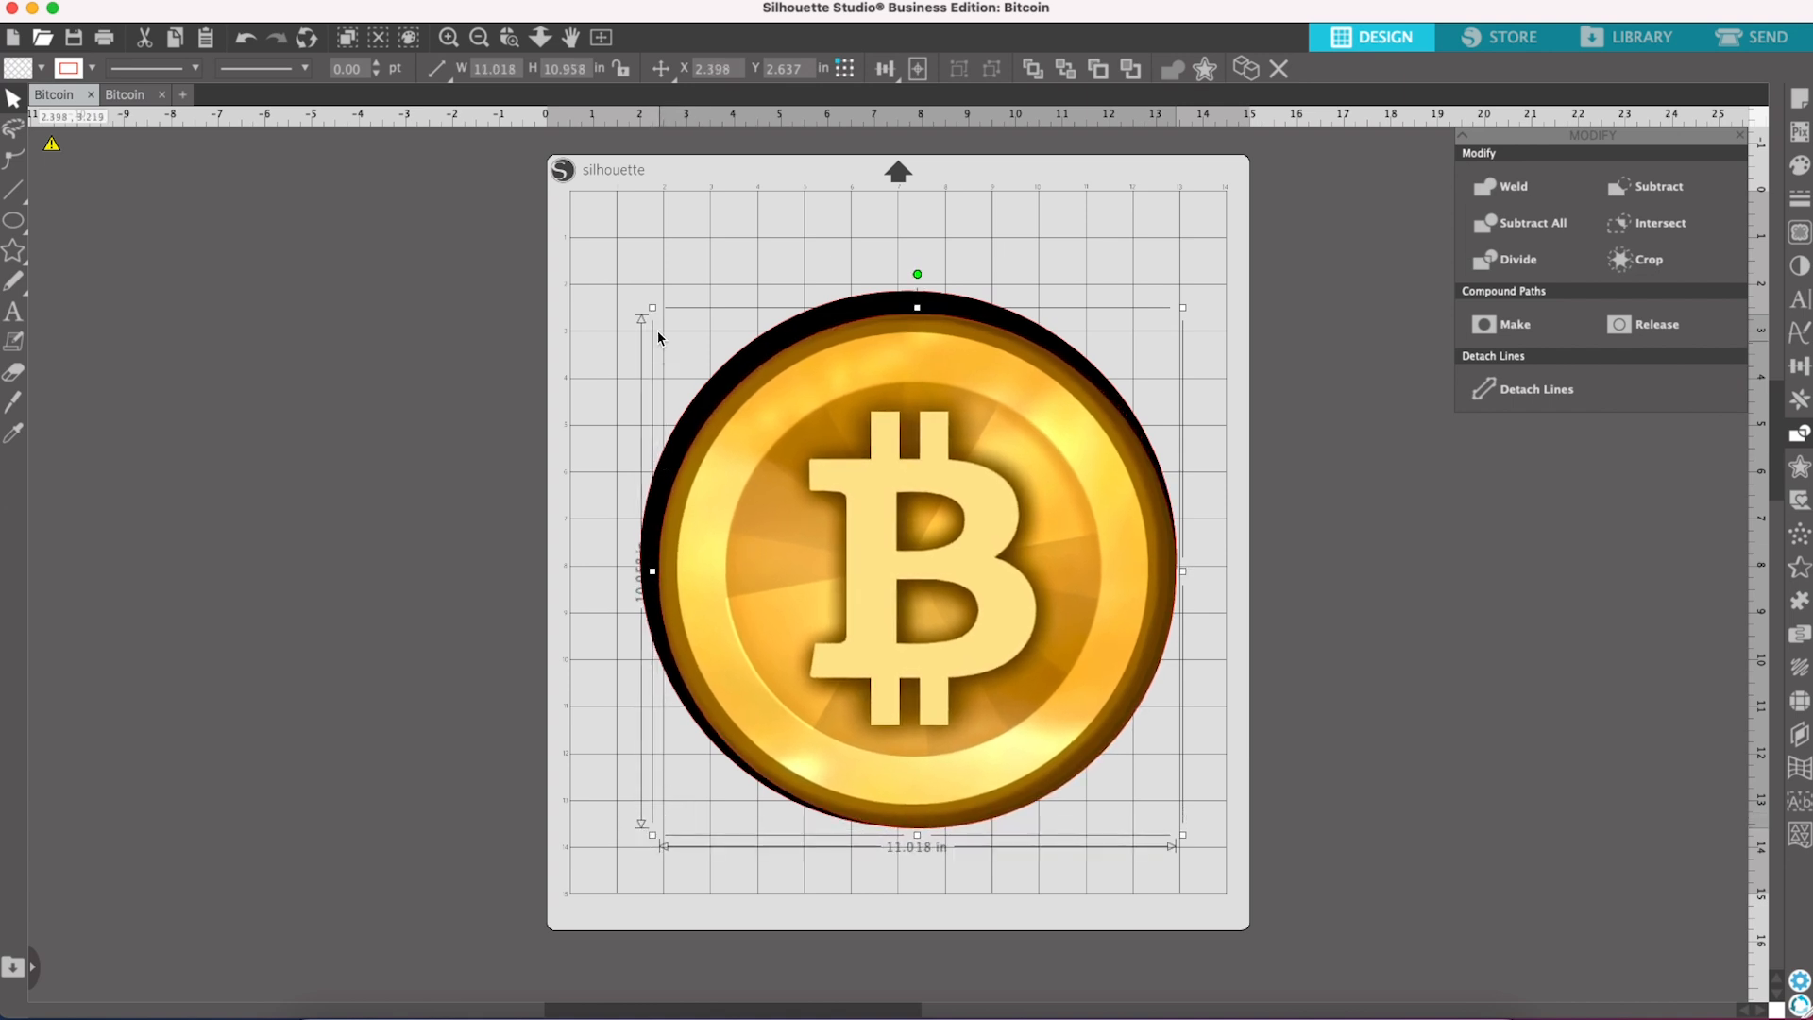
left_click_drag(653, 309, 646, 281)
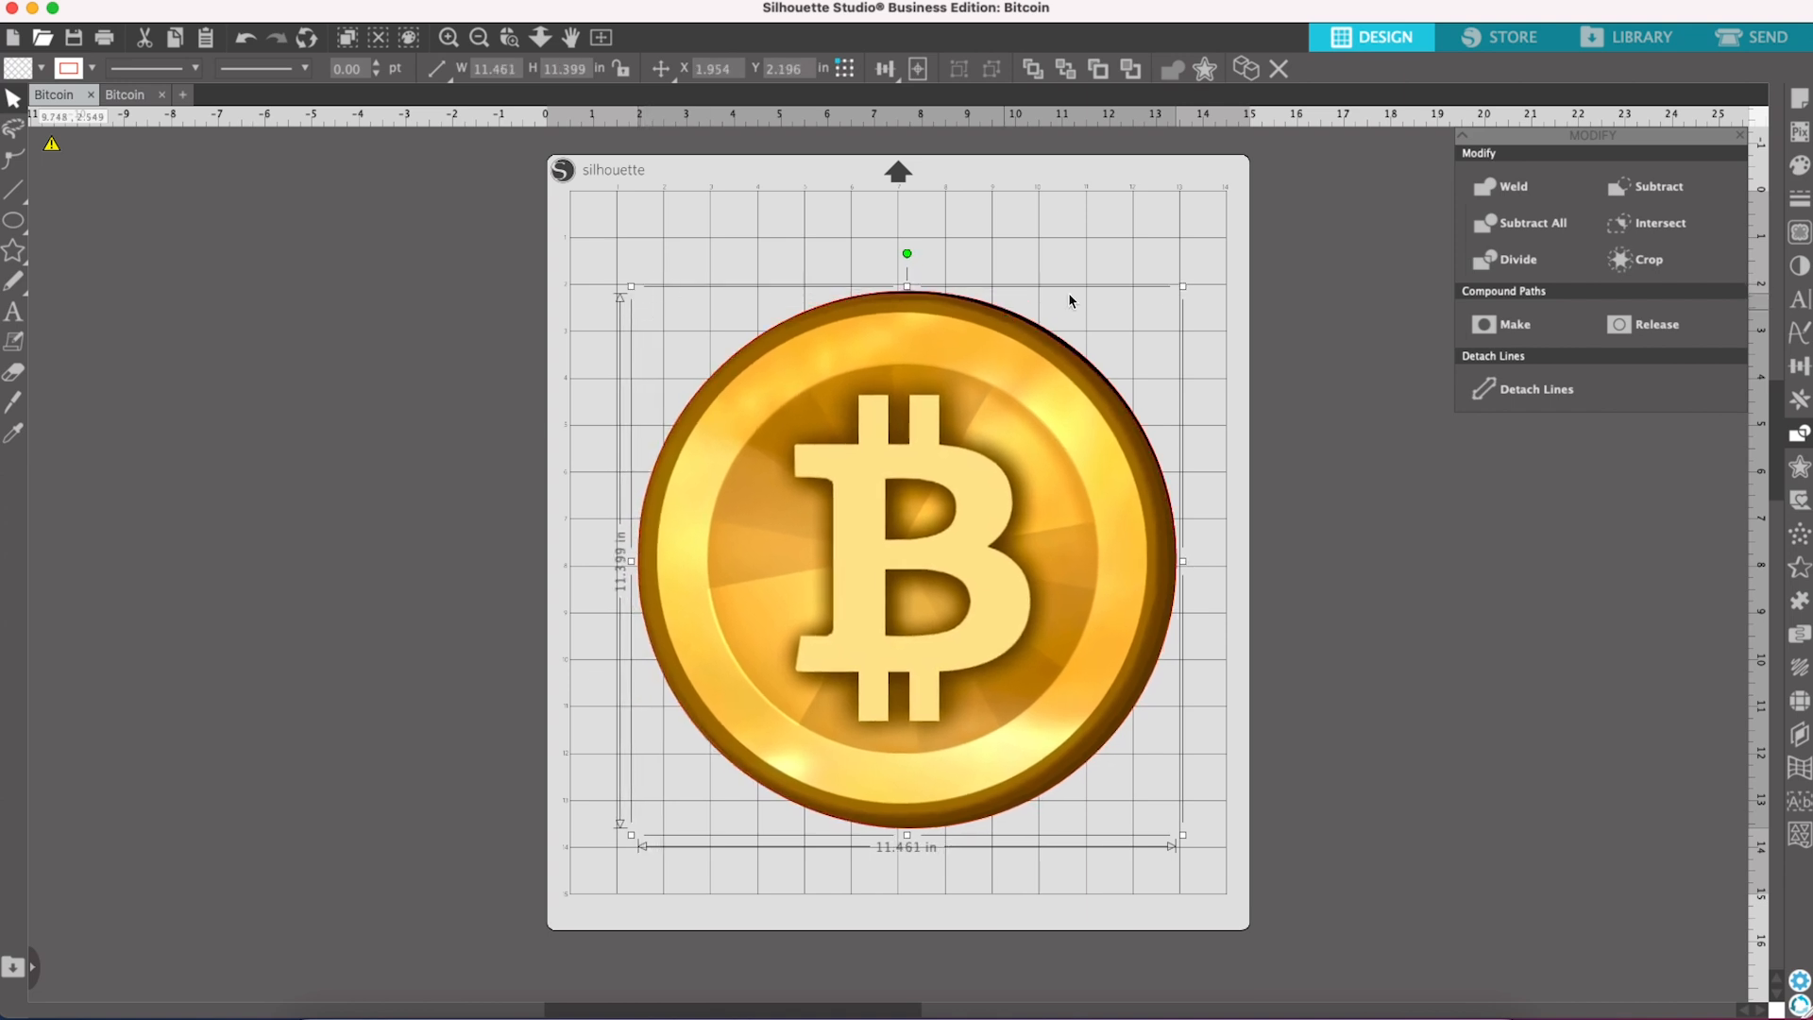
left_click_drag(1184, 287, 1190, 289)
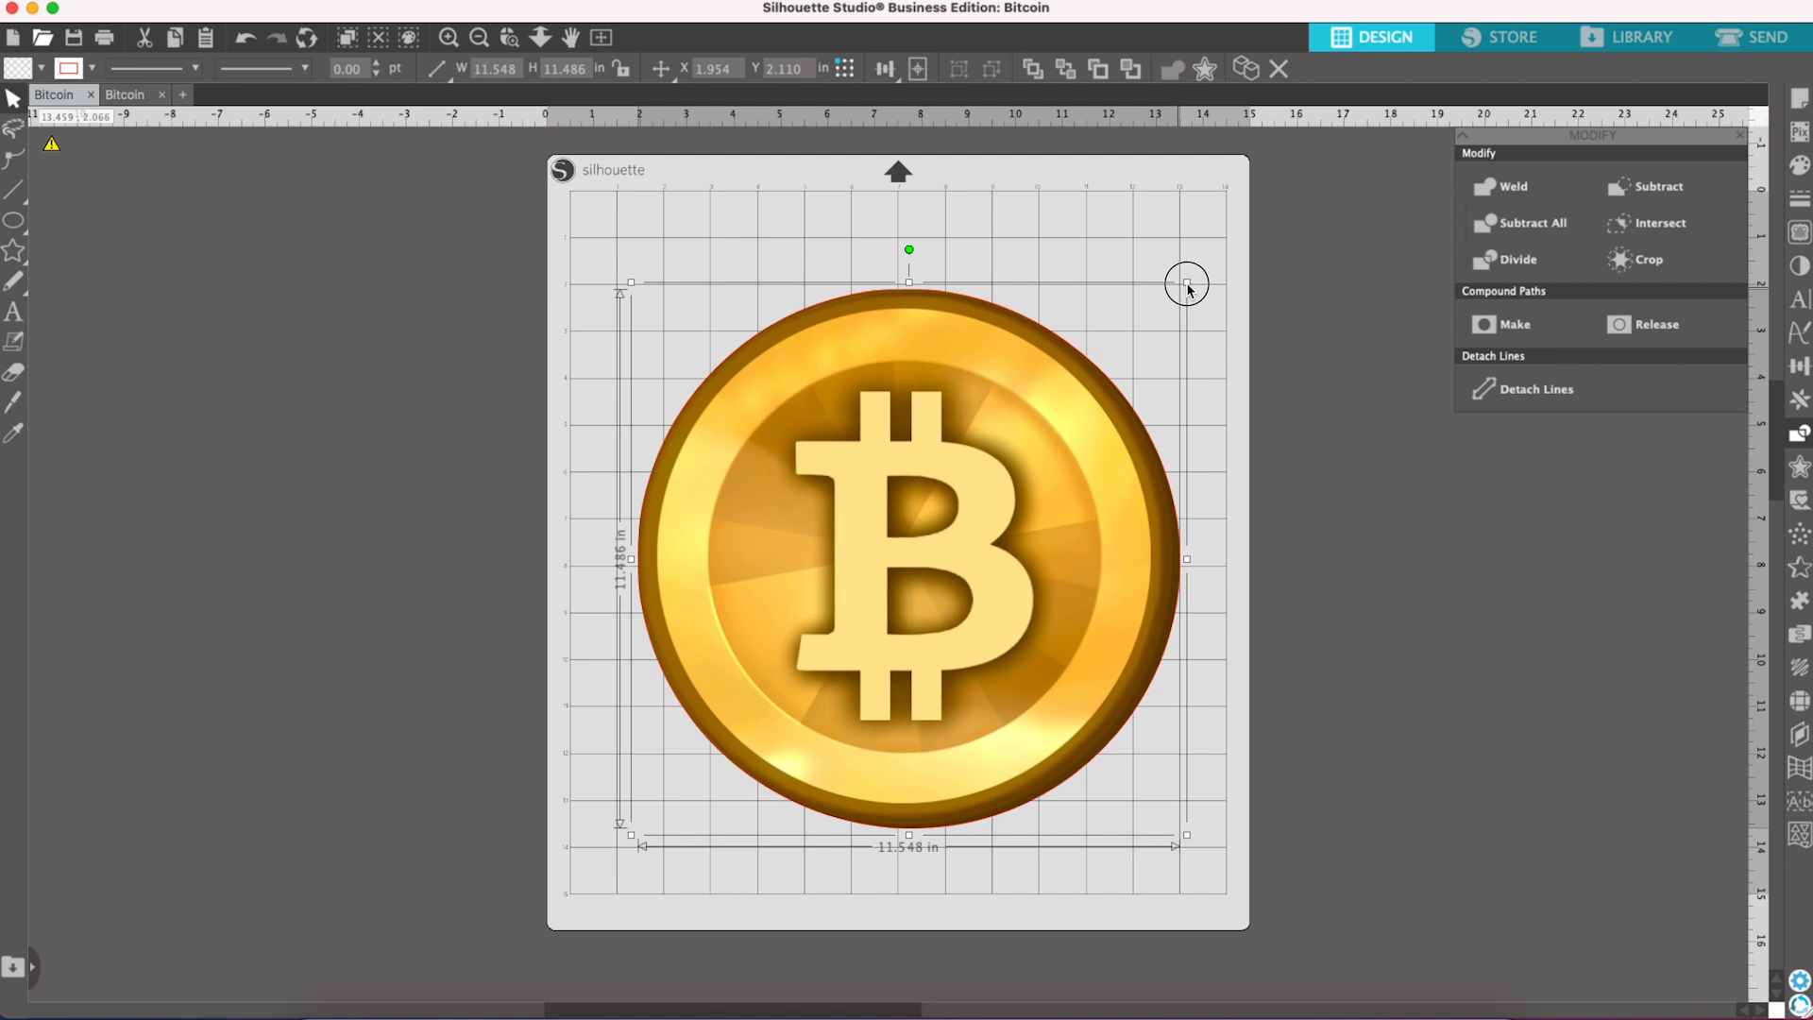
Step: Move the enlarged coin off the page beside the black ring and select the ring
left_click_drag(1079, 459, 474, 483)
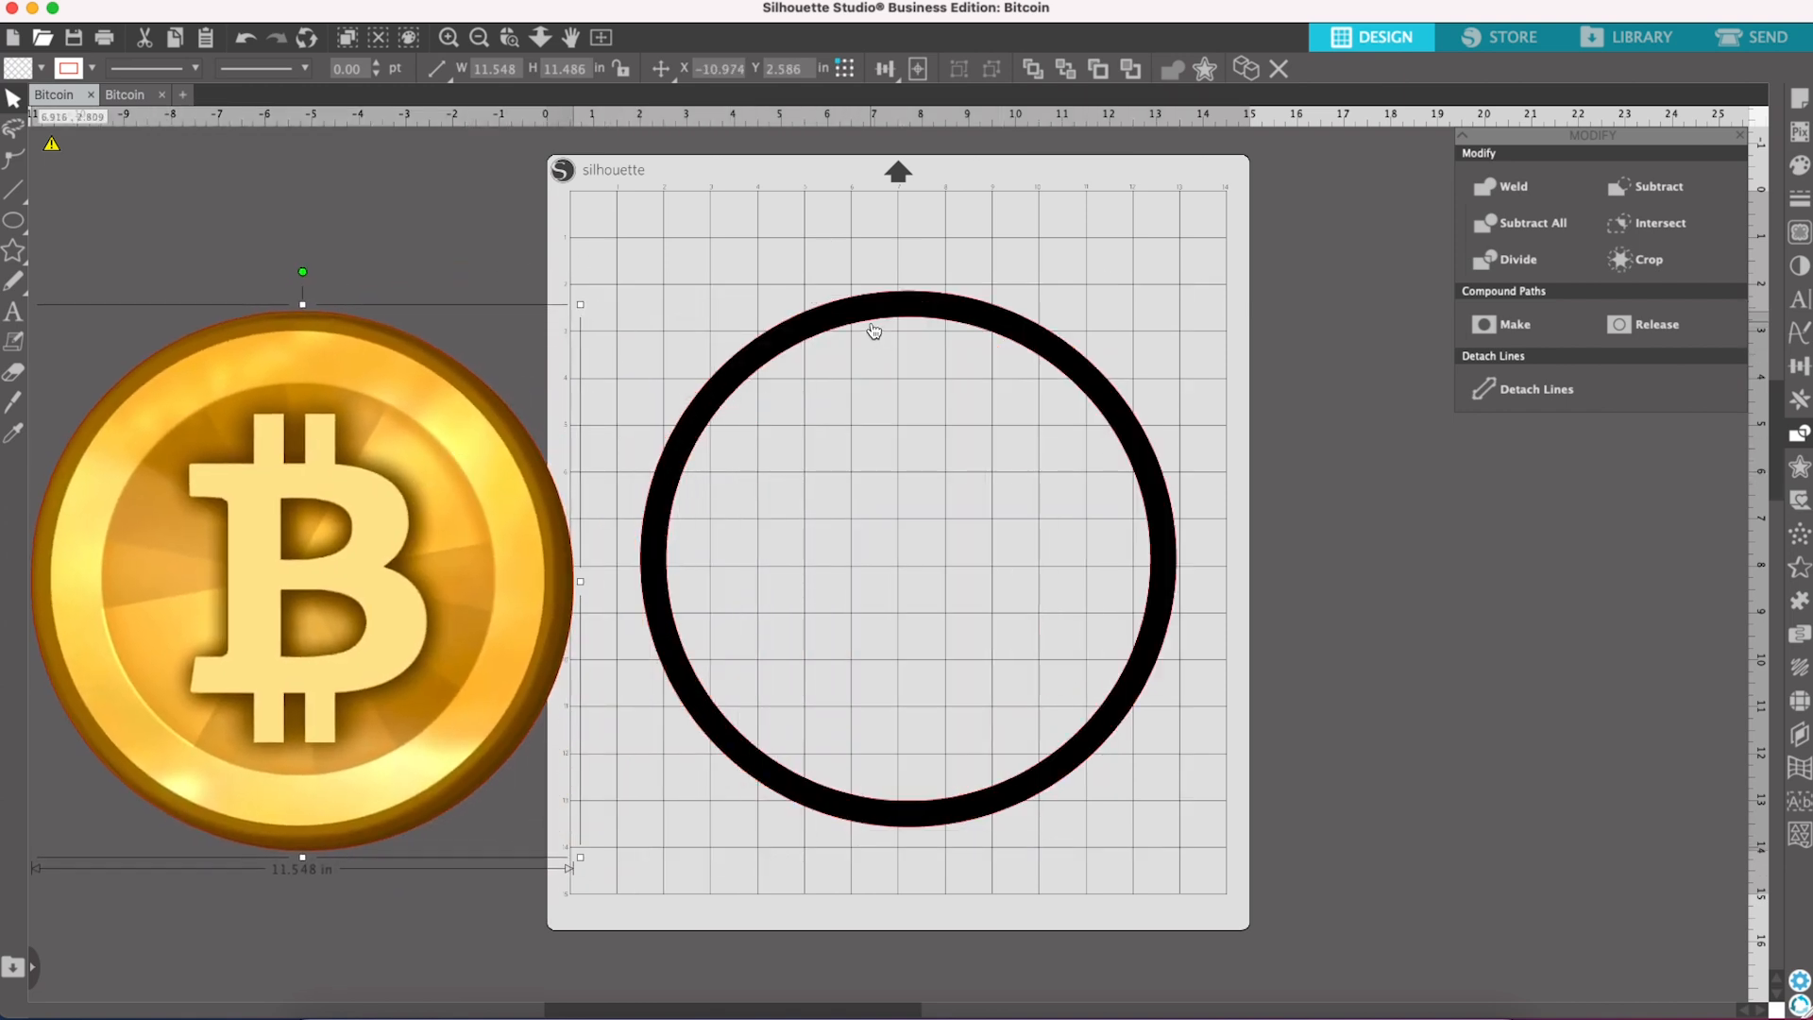
mouse_move(483, 546)
left_mouse_down()
mouse_move(607, 538)
mouse_move(499, 527)
left_mouse_up()
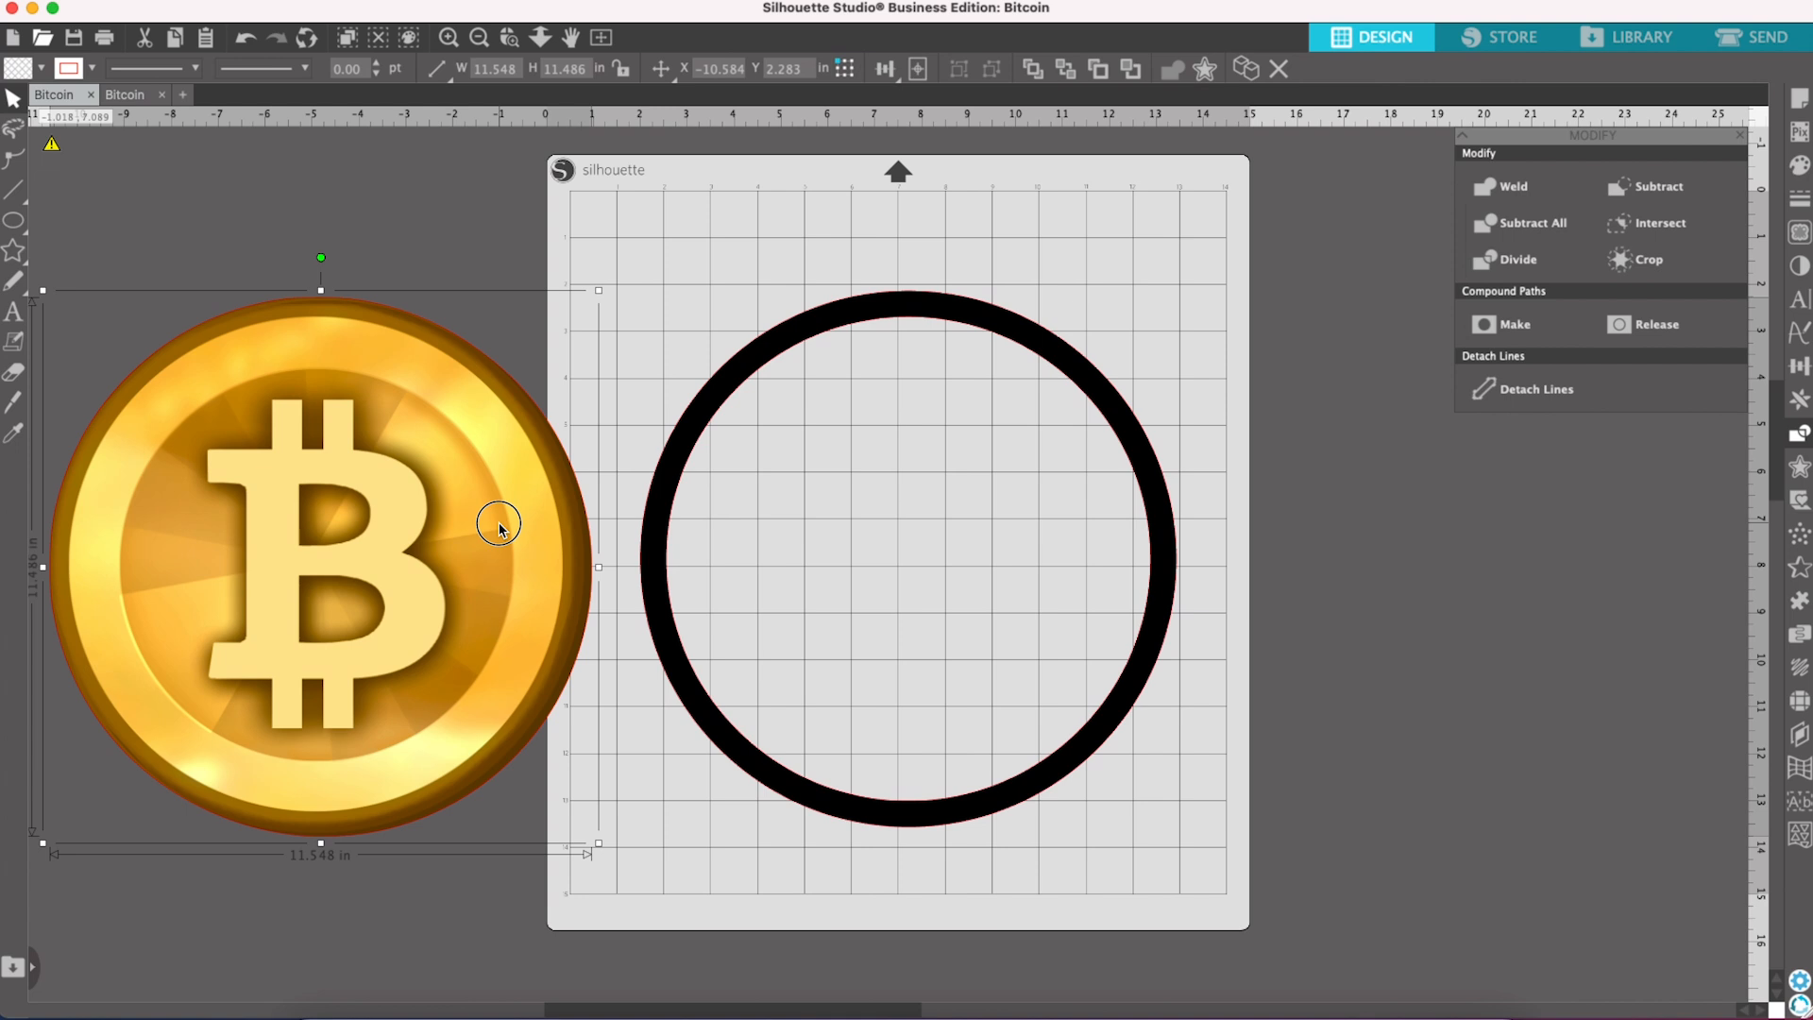
left_click_drag(498, 527, 493, 529)
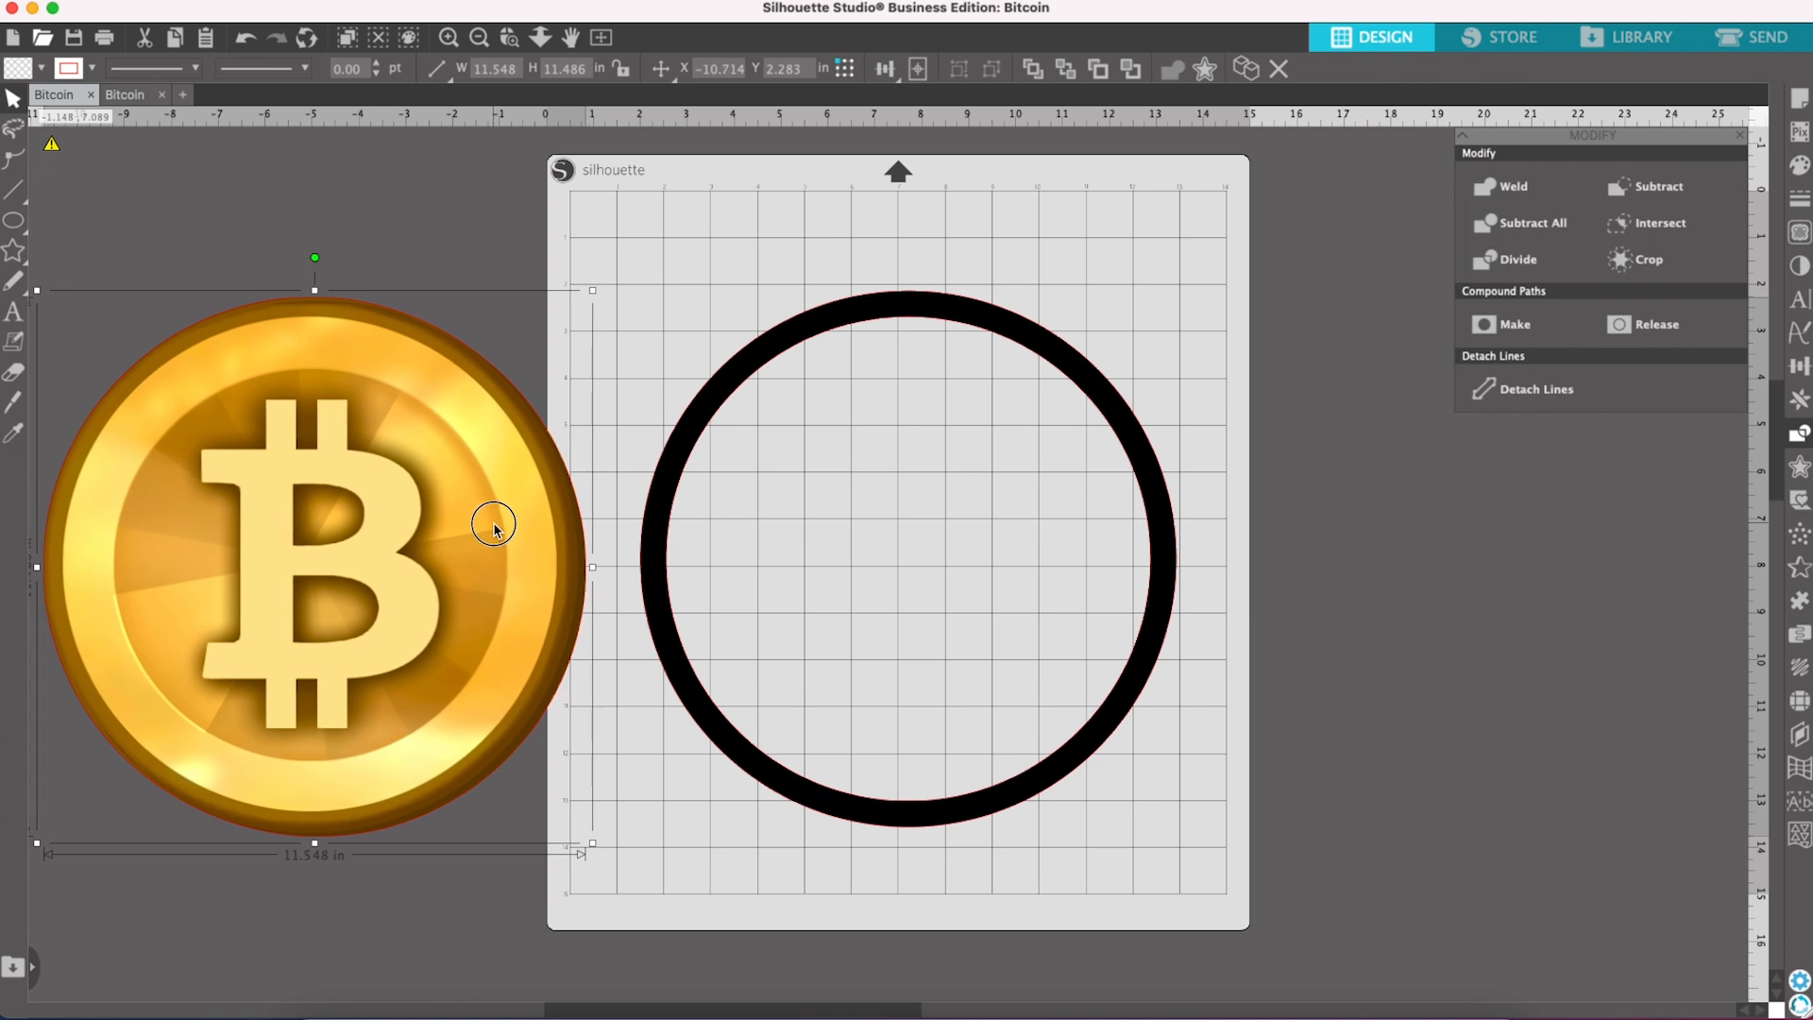
left_click(853, 323)
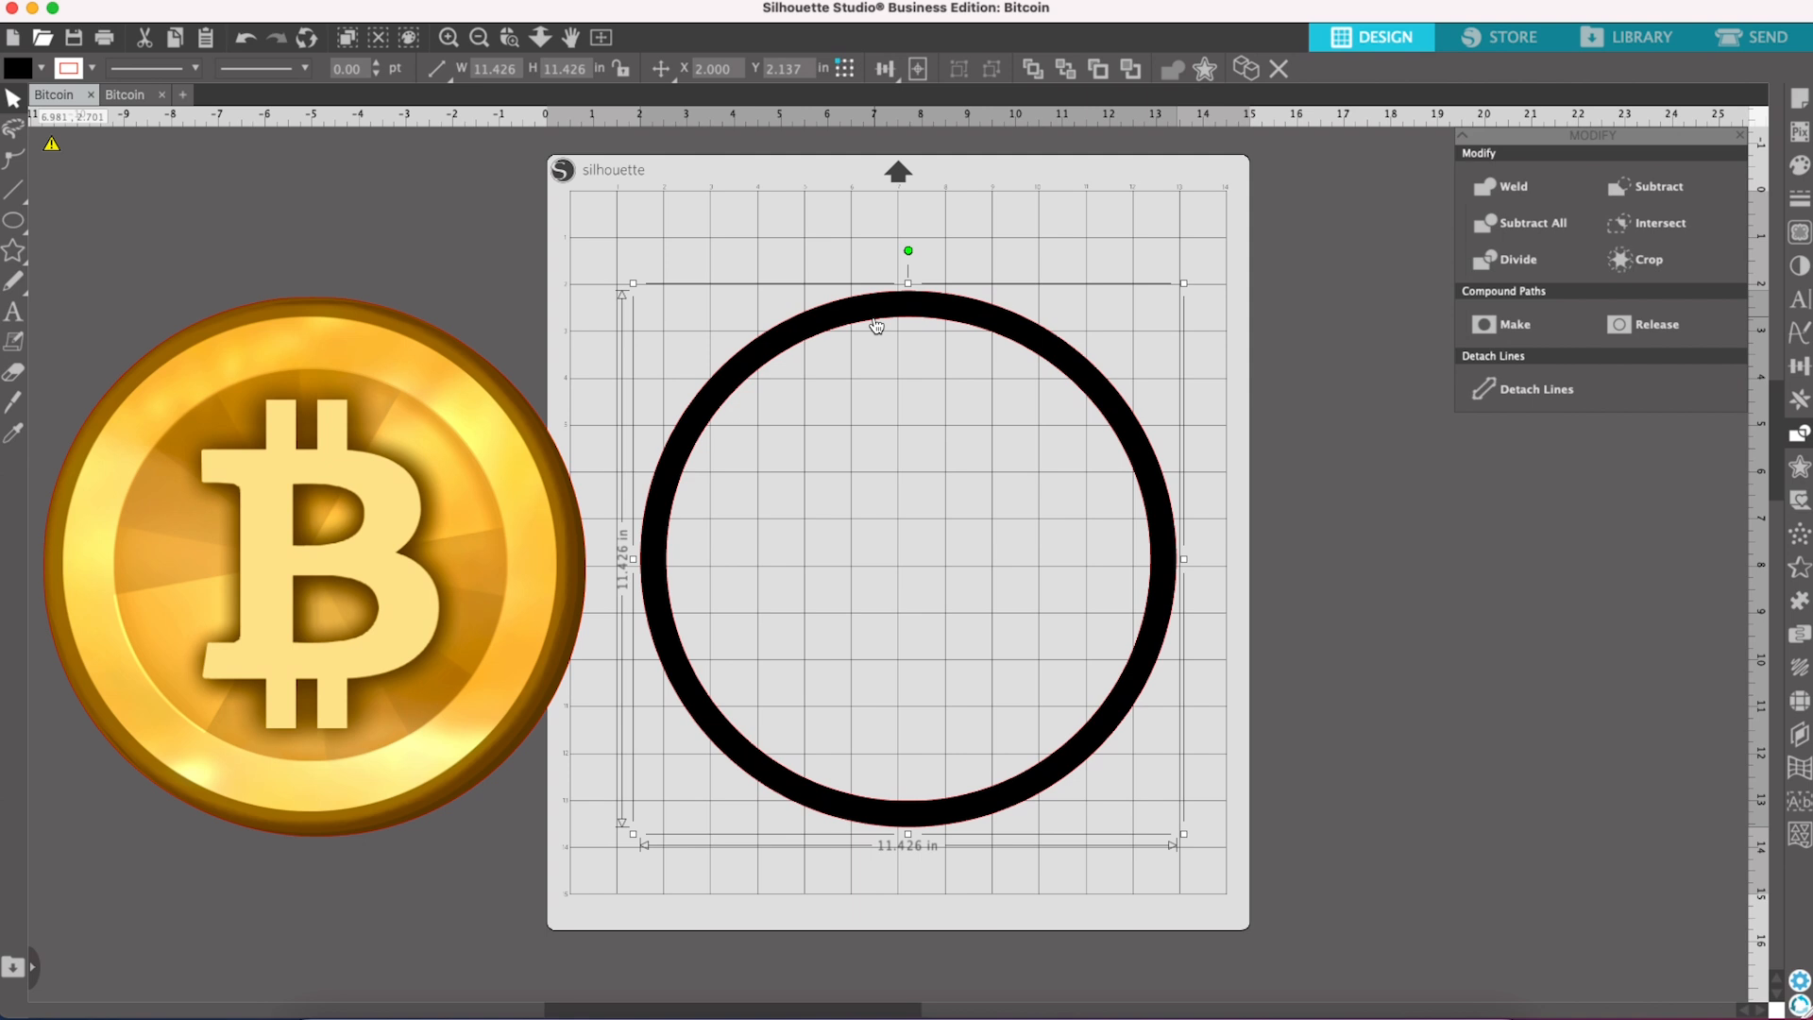
Step: Undo the coin paste and the earlier ring edits until the deleted yellow circle is restored outside the black ring
key("super+z")
key("super+z")
key("super+z")
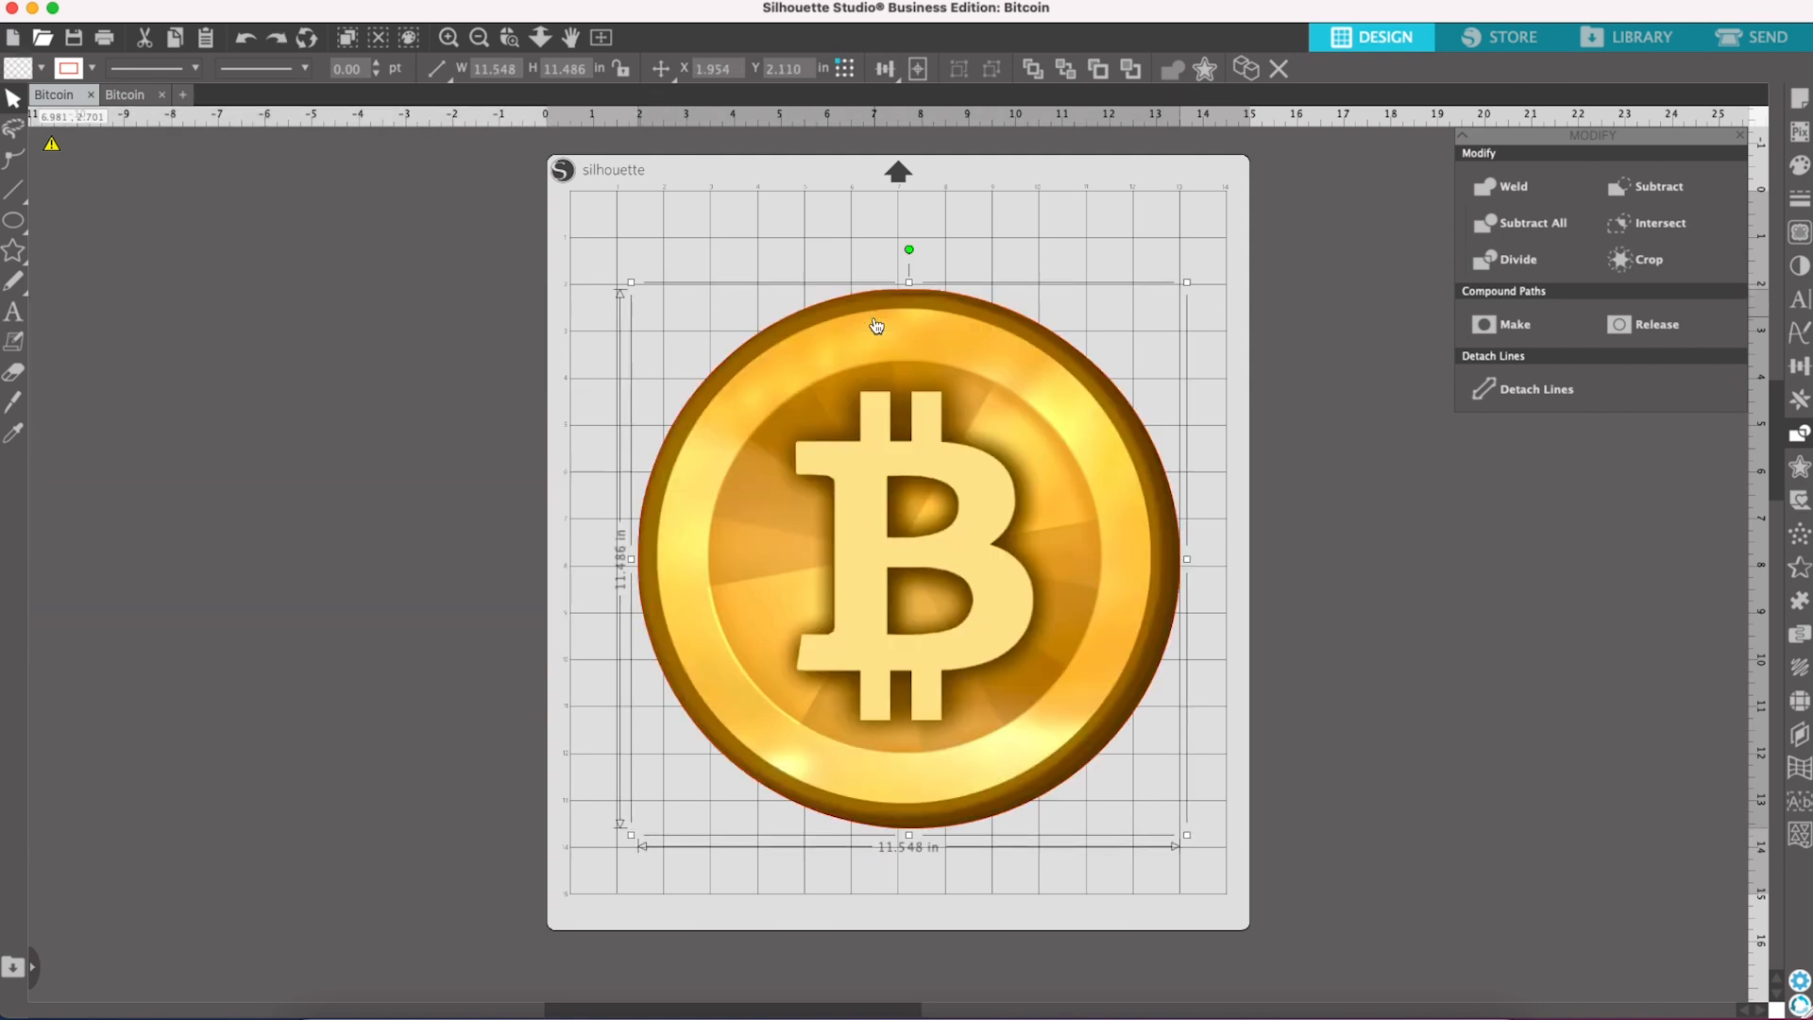
key("super+z")
key("super+z")
key("super+z")
key("super+z")
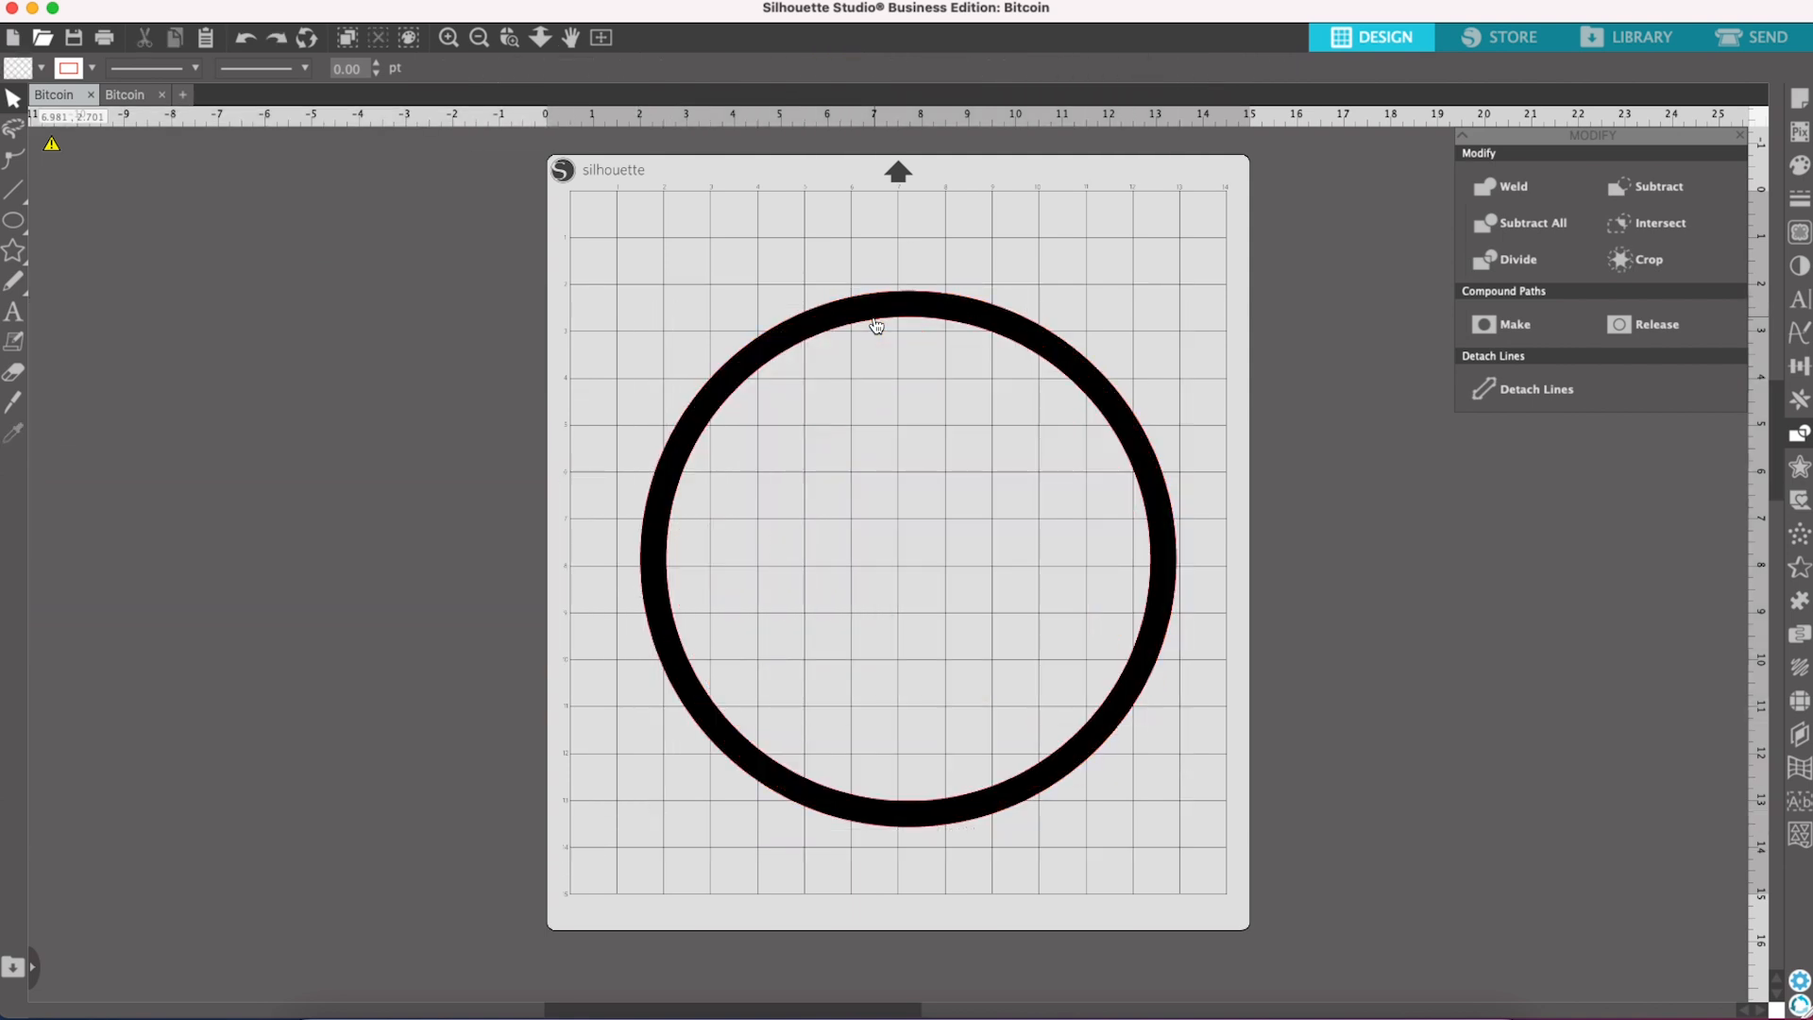
key("super+z")
key("super+z")
key("super+z")
key("super+z")
key("super+shift+z")
key("super+shift+z")
key("super+shift+z")
key("super+shift+z")
key("super+shift+z")
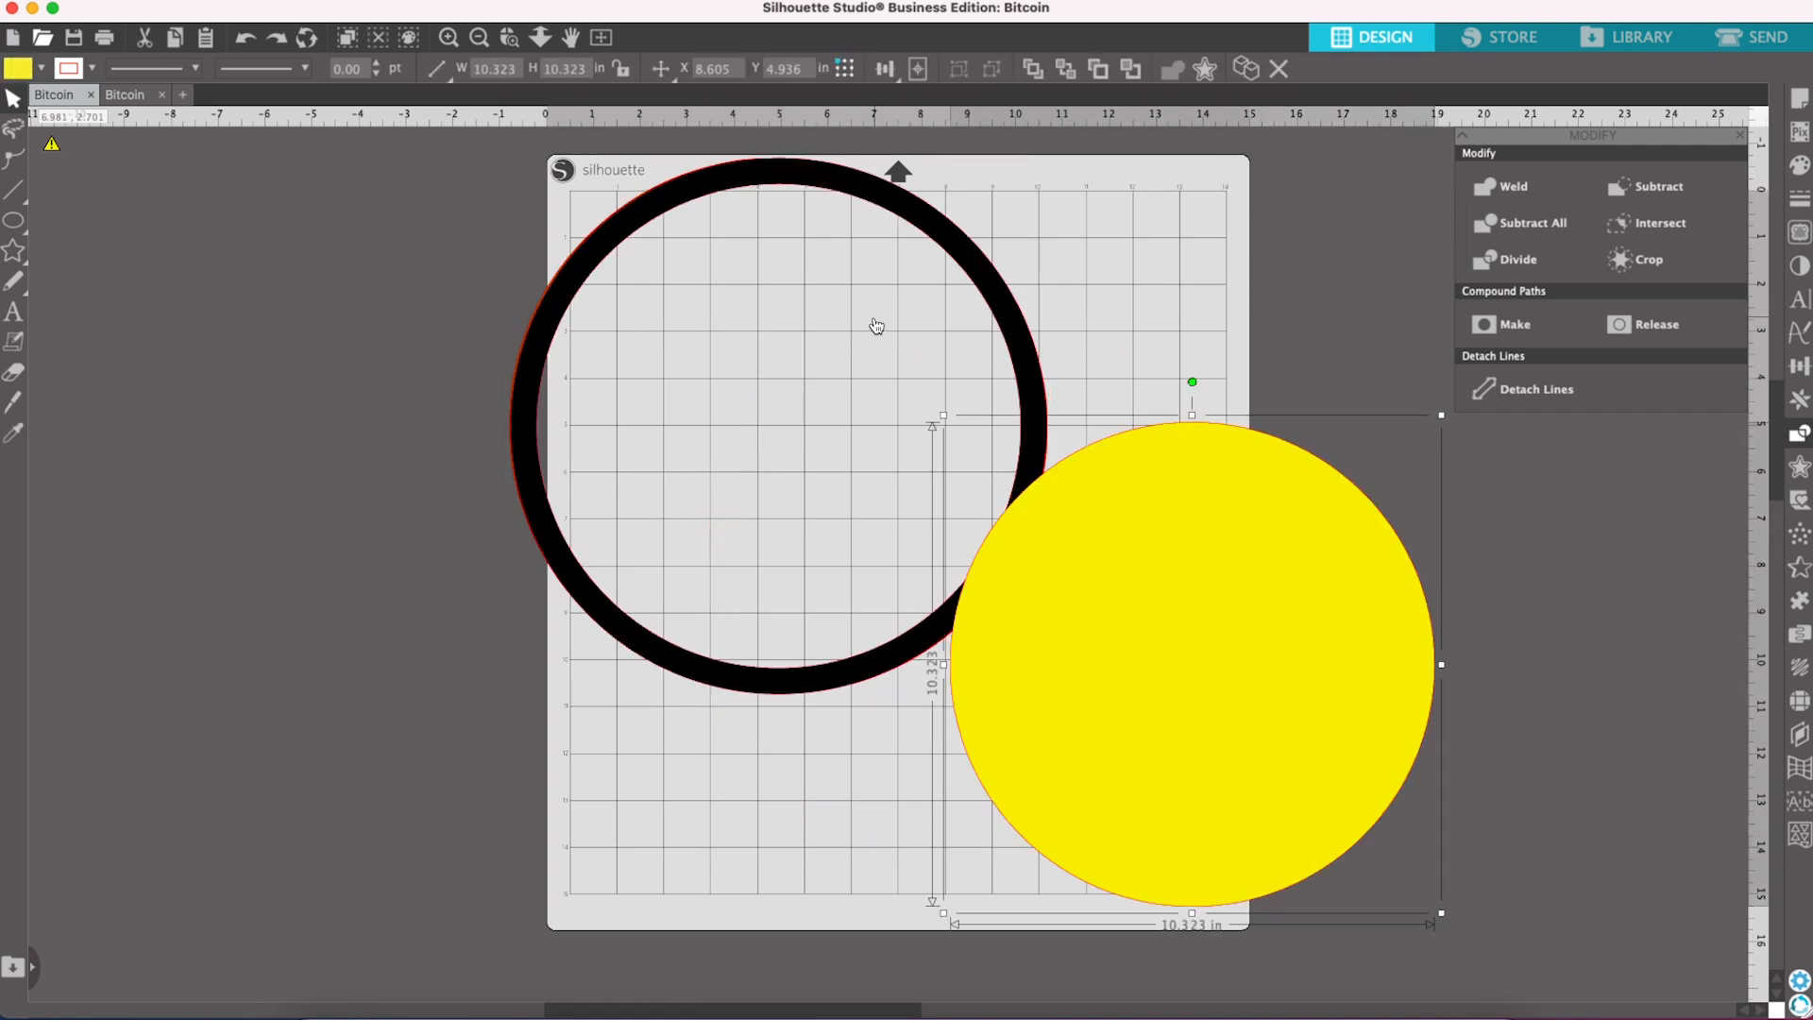
Step: Move the yellow circle off the page, duplicate it, and place the copy below the page
left_click_drag(1181, 535, 1522, 565)
right_click(1522, 566)
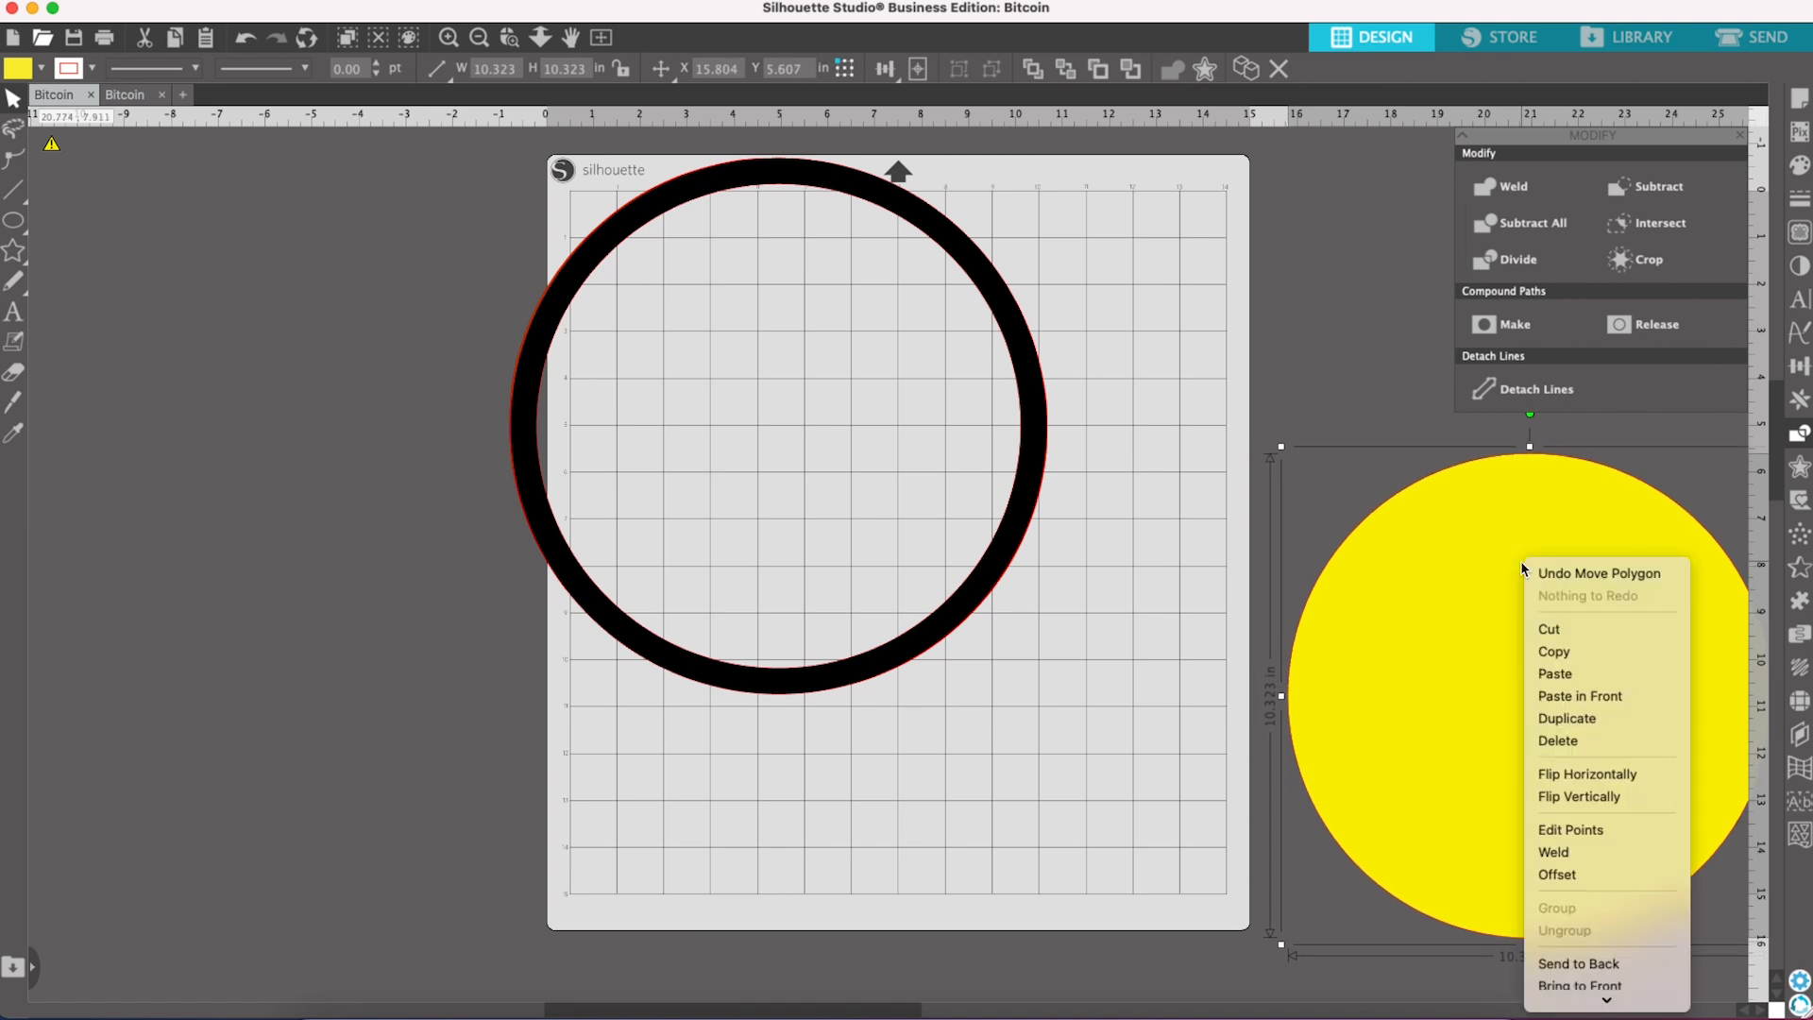
left_click(1568, 718)
scroll(1345, 720, "down", 1)
left_click_drag(1478, 660, 1157, 1001)
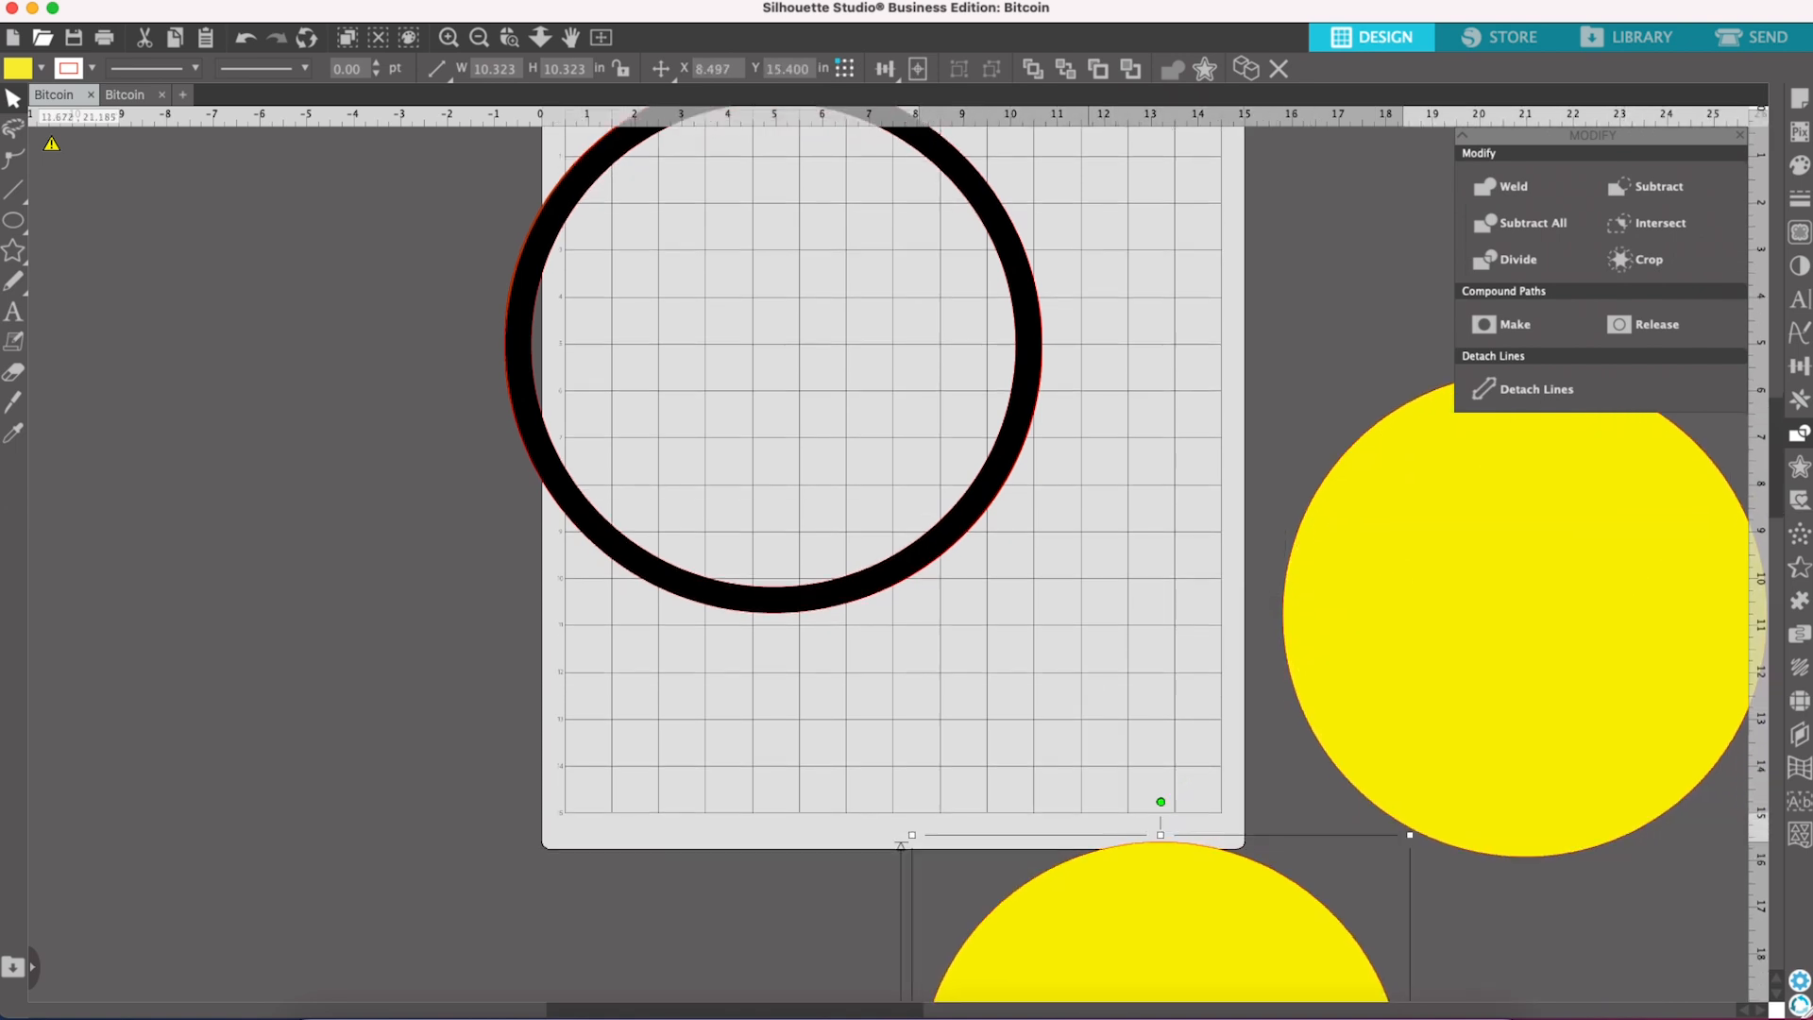
Step: Pull the black ring off the leftover coin outline, delete the outline, and reposition the ring near the middle of the page
scroll(1145, 973, "down", 1)
left_click_drag(923, 493, 1070, 660)
left_click(717, 529)
left_click(549, 443)
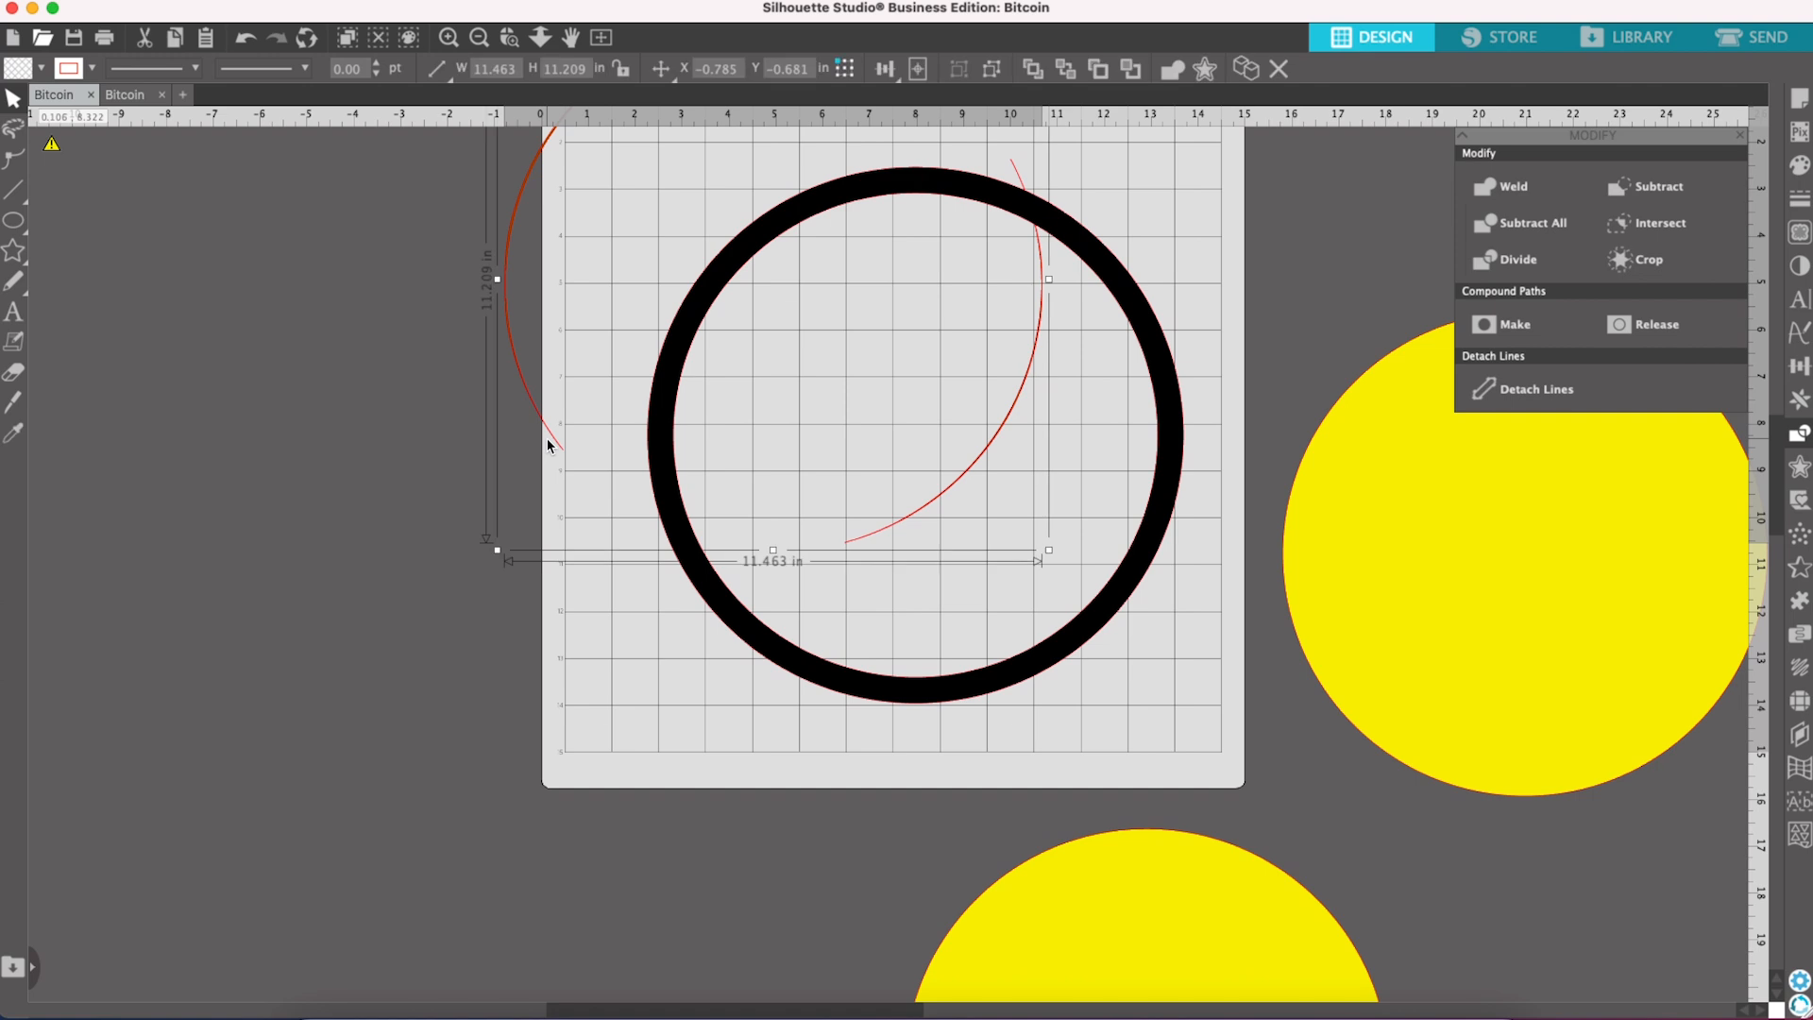
key("Delete")
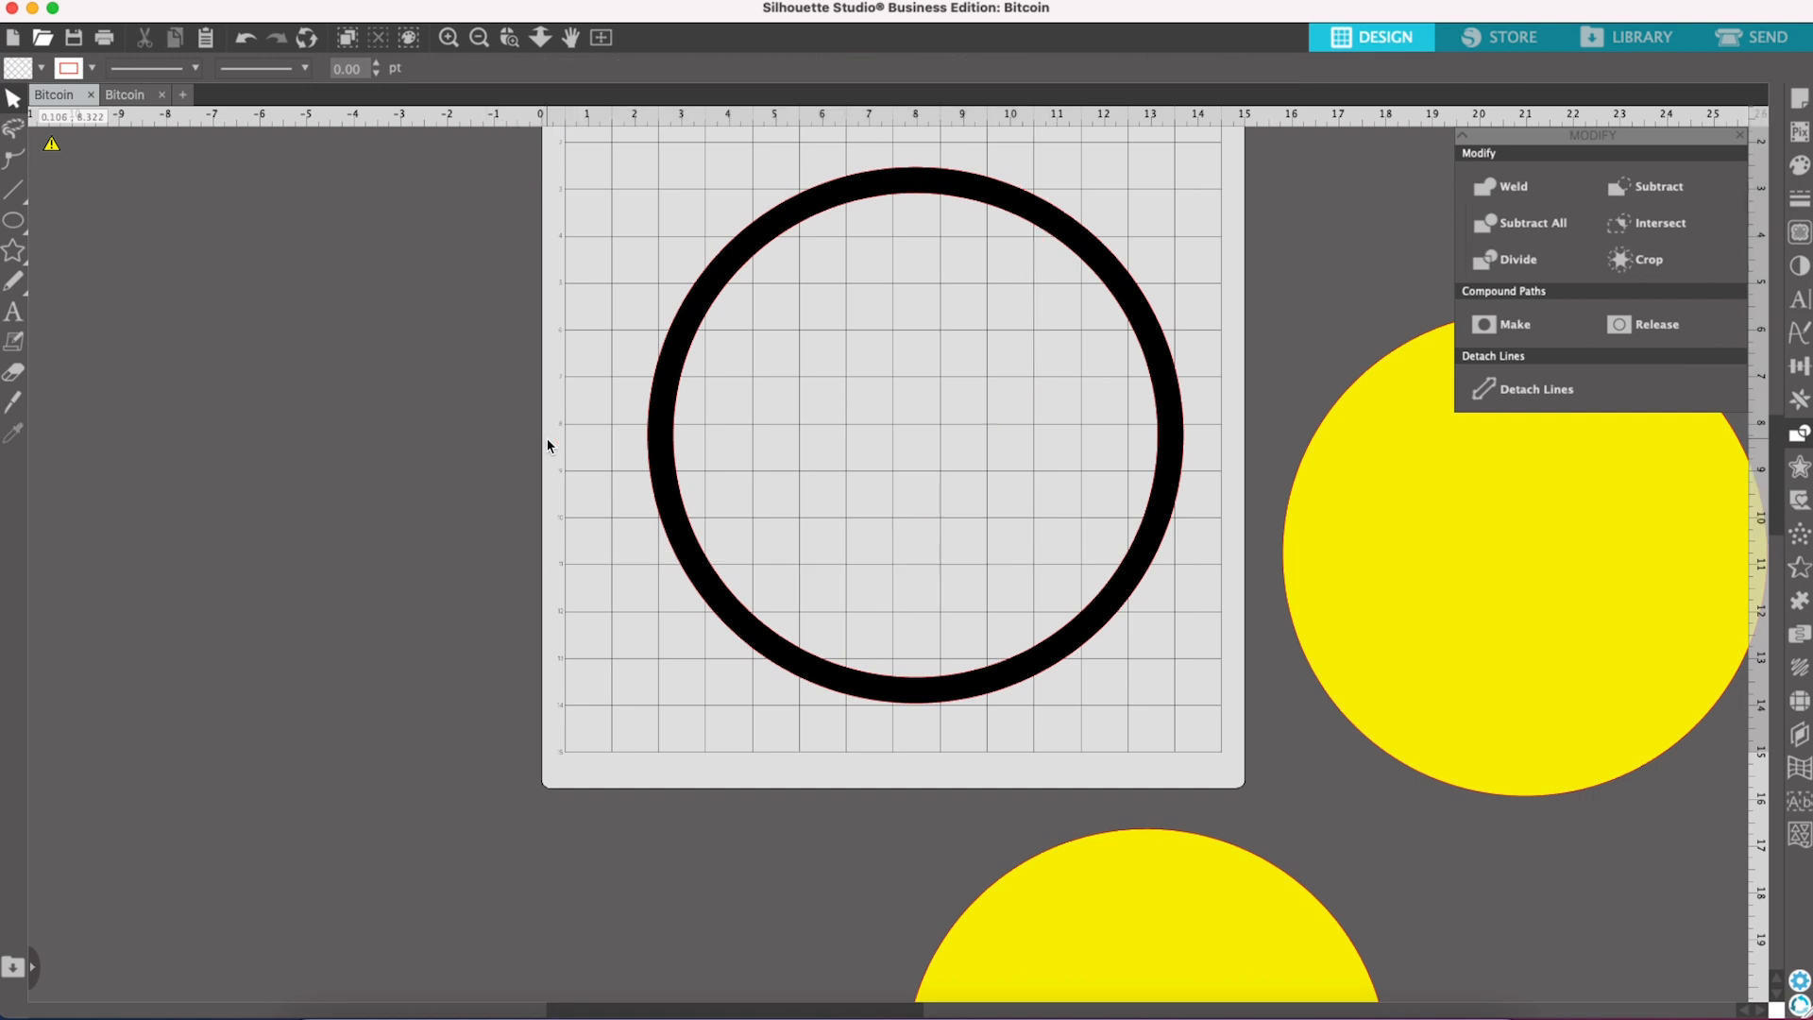
left_click(1083, 267)
scroll(1081, 260, "up", 2)
left_click_drag(1074, 329, 1058, 270)
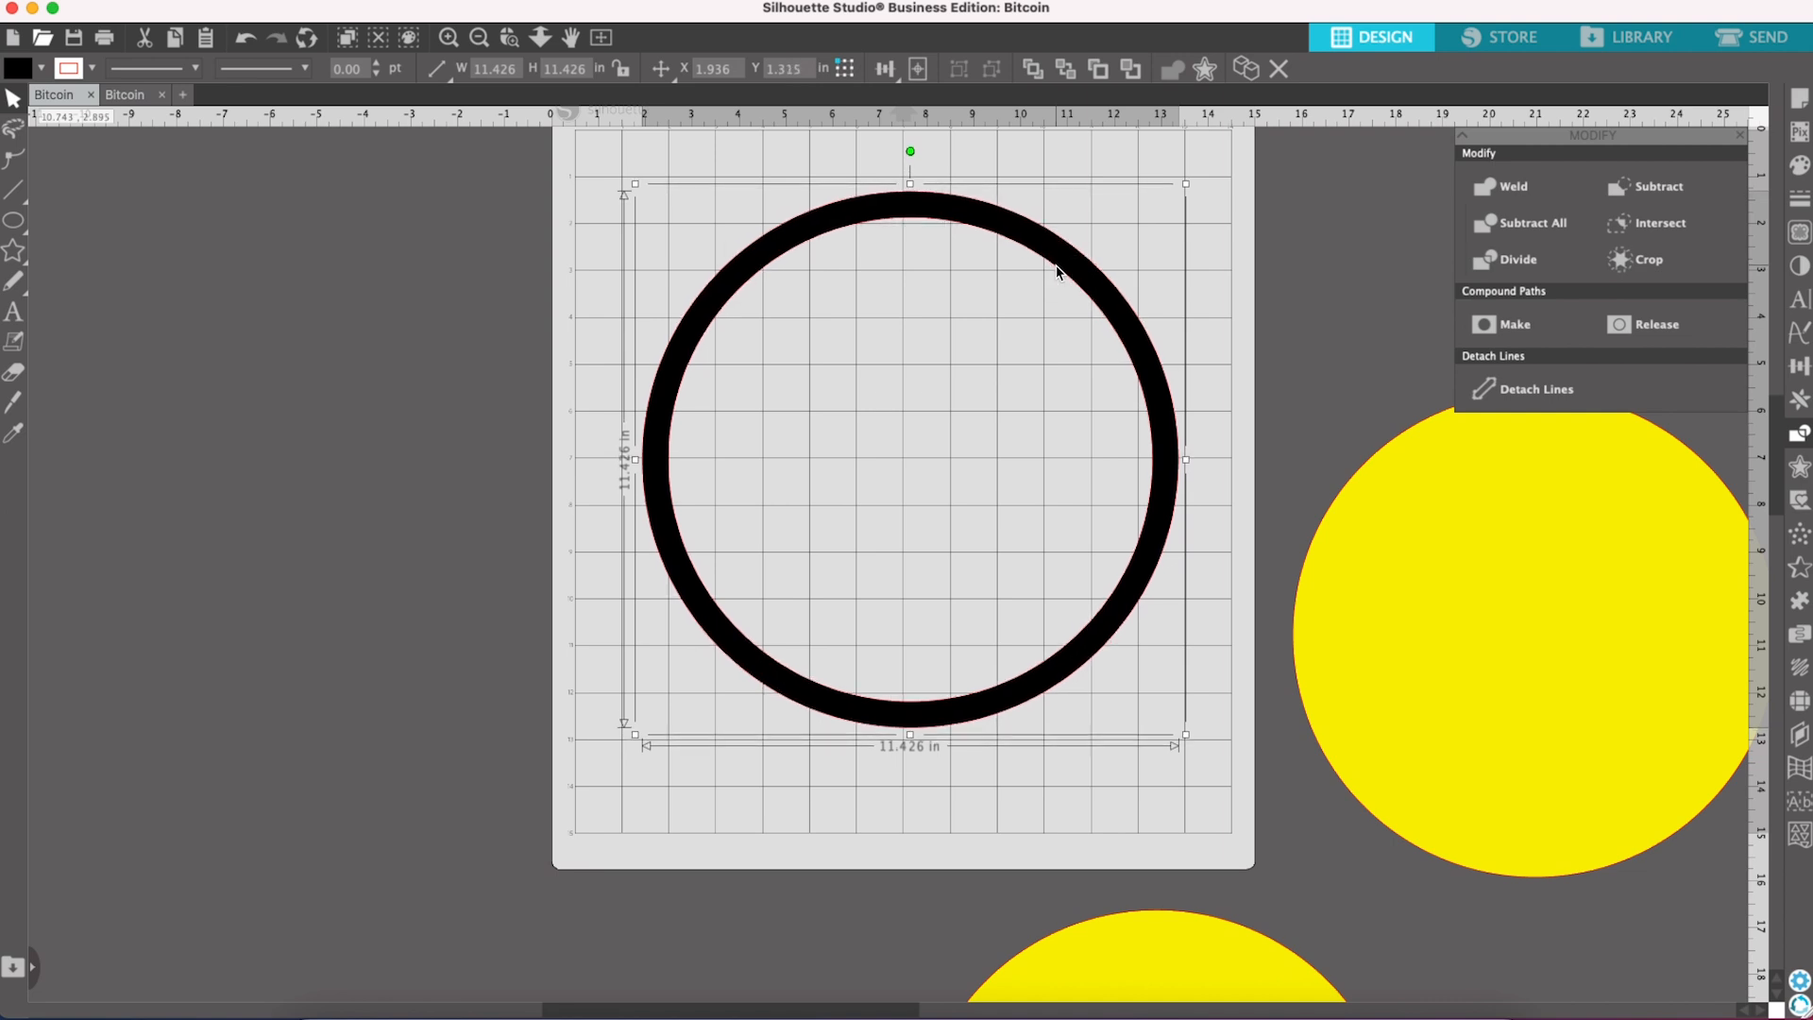
Step: Copy the coin image from the other Bitcoin document into this one and place it beside the page, left of the ring
scroll(1058, 271, "up", 1)
left_click(126, 96)
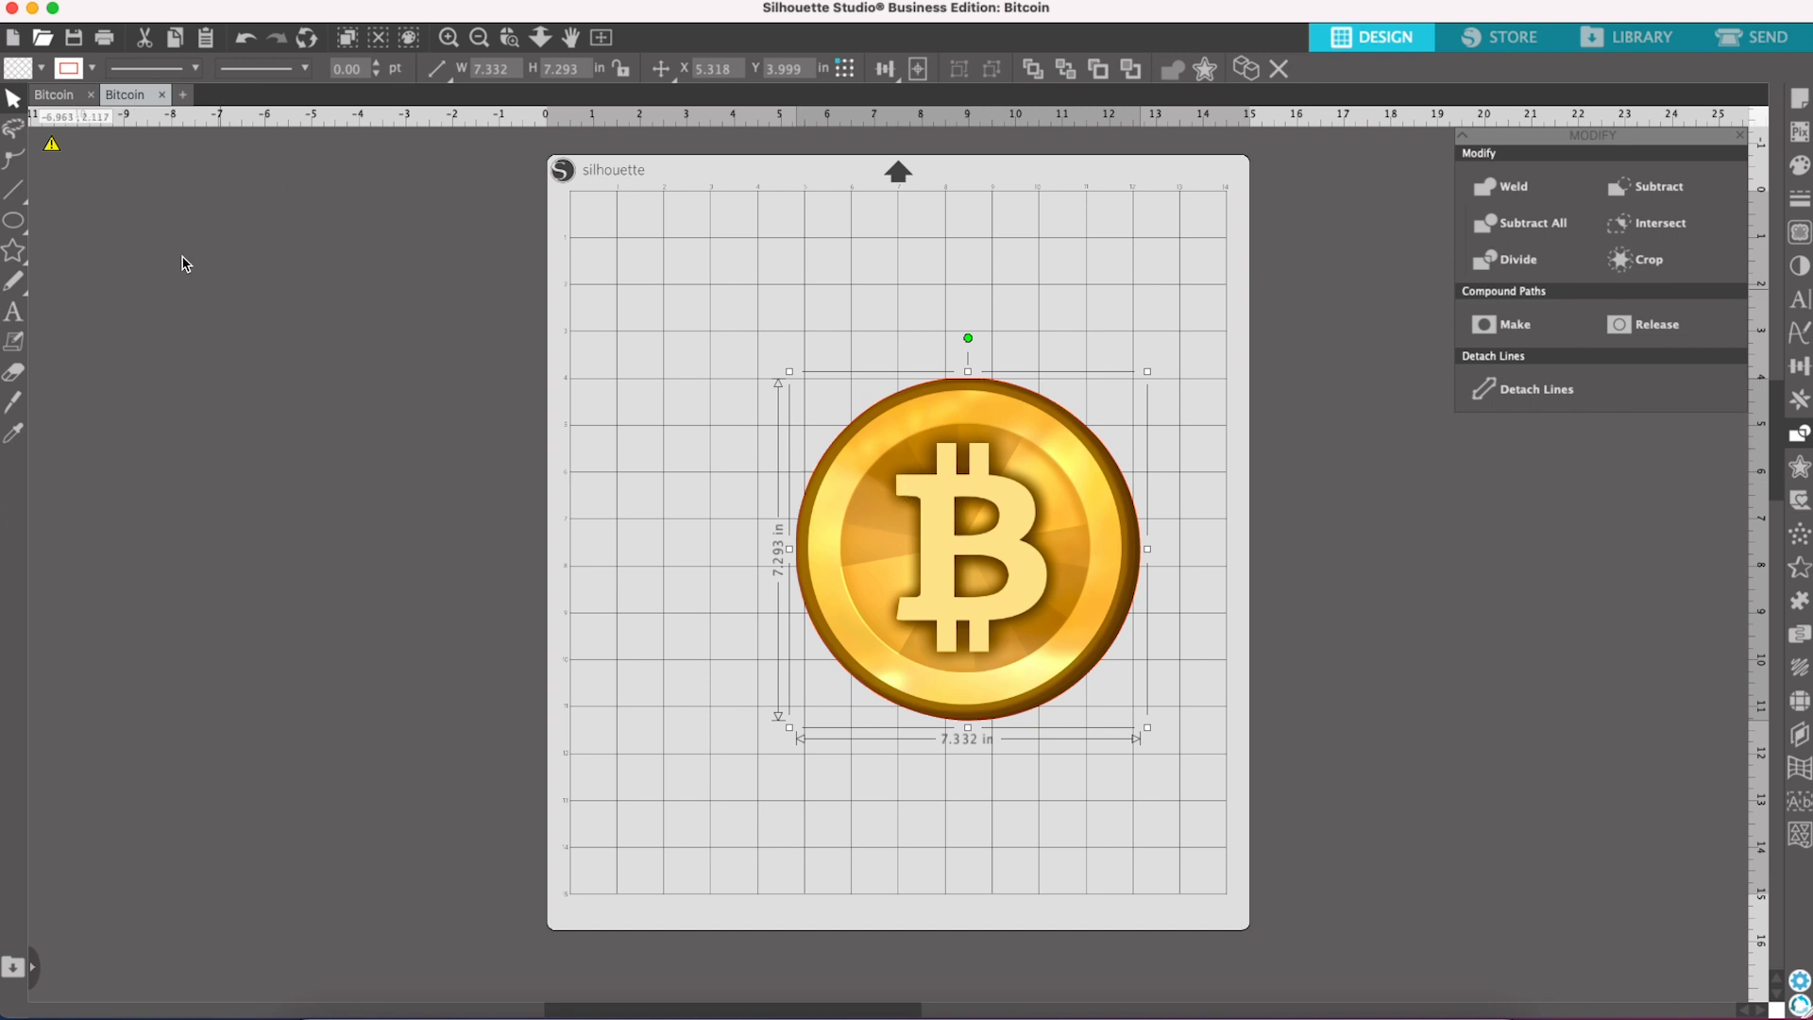
left_click(58, 99)
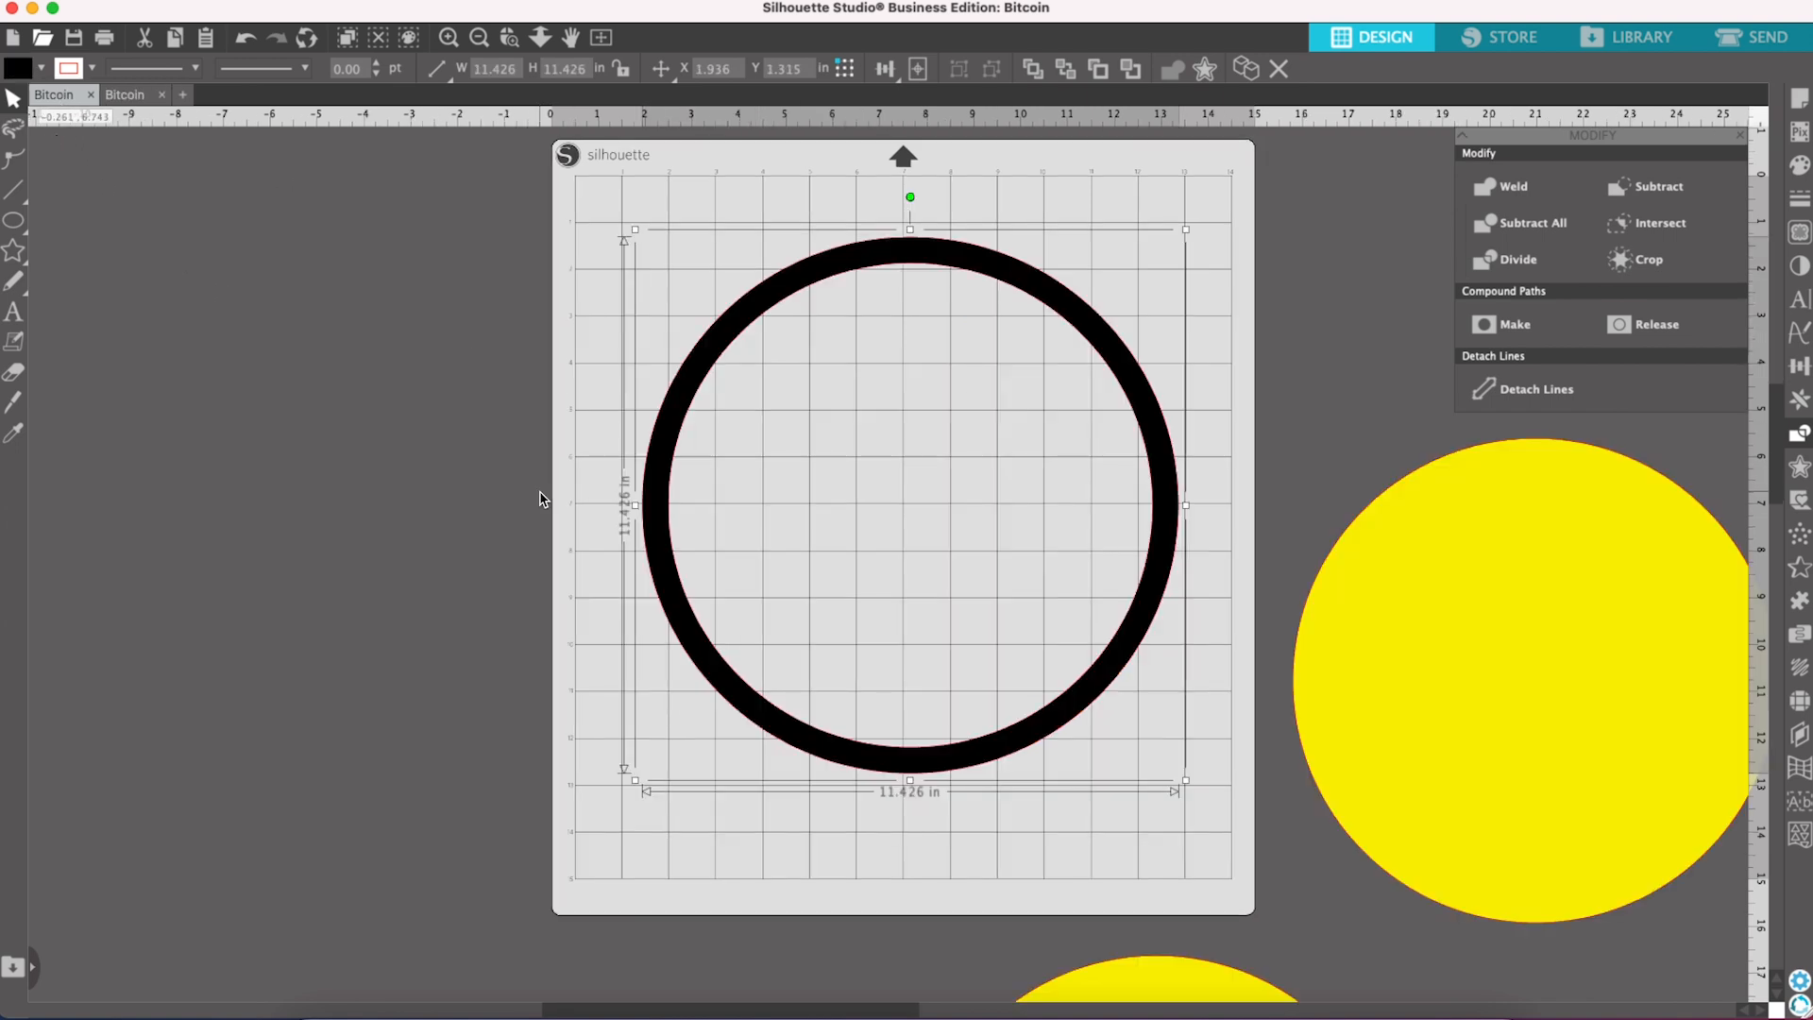
key("super+v")
left_click_drag(1025, 651, 412, 528)
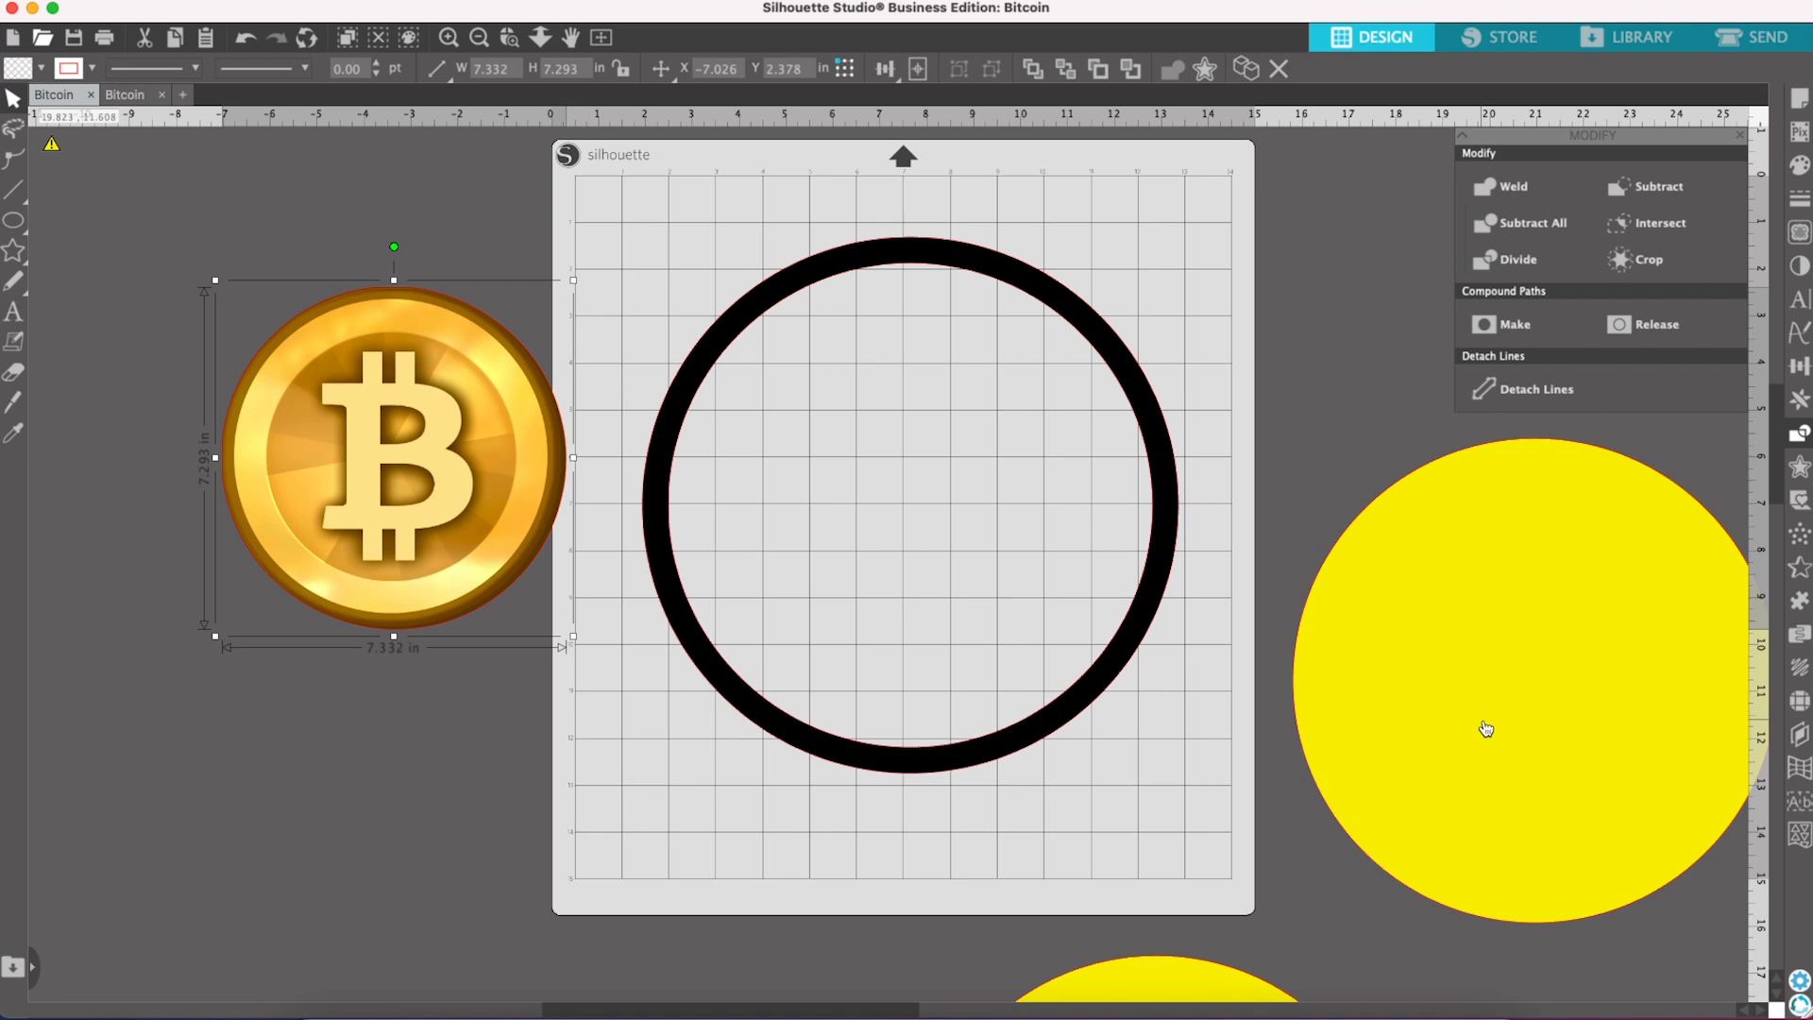
Step: Enlarge the off-page yellow circle to about 10.53 in, fit it over the black ring's opening, and move the coin farther from the page
left_click(1587, 737)
left_click_drag(1587, 737, 1107, 621)
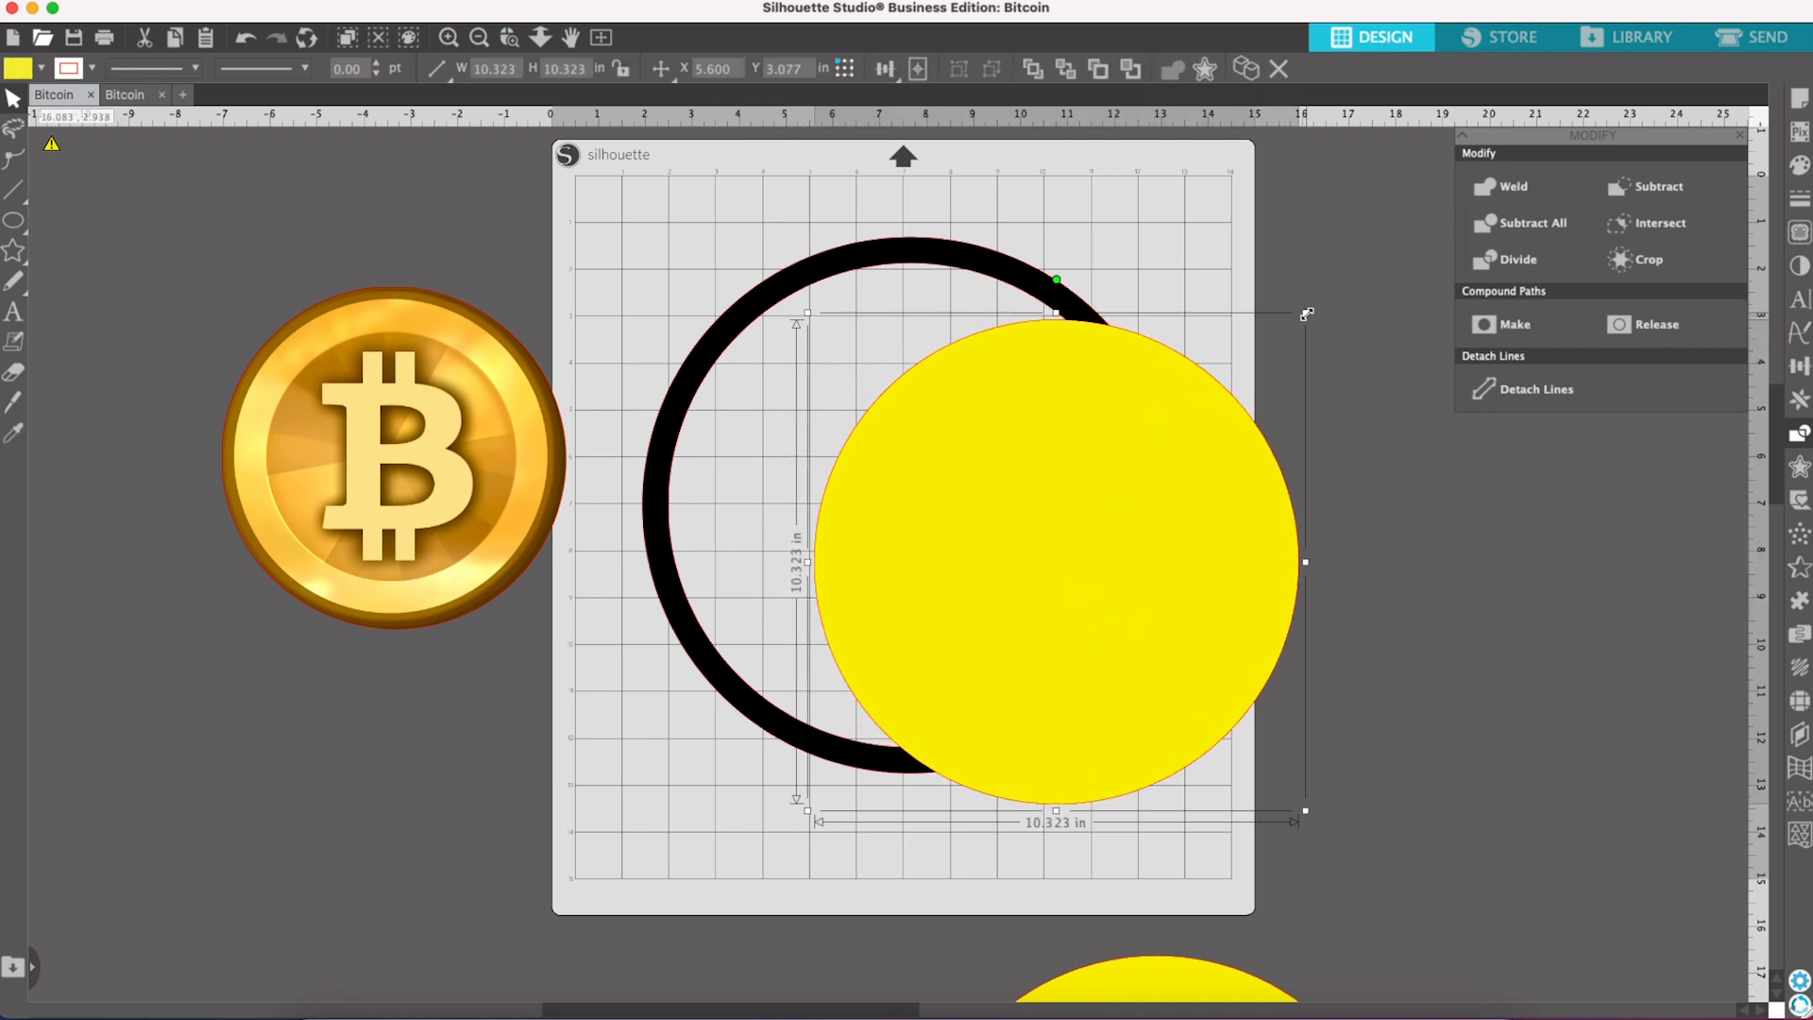
left_click_drag(1307, 314, 1316, 303)
left_click_drag(1170, 445, 1022, 398)
left_click_drag(516, 413, 467, 412)
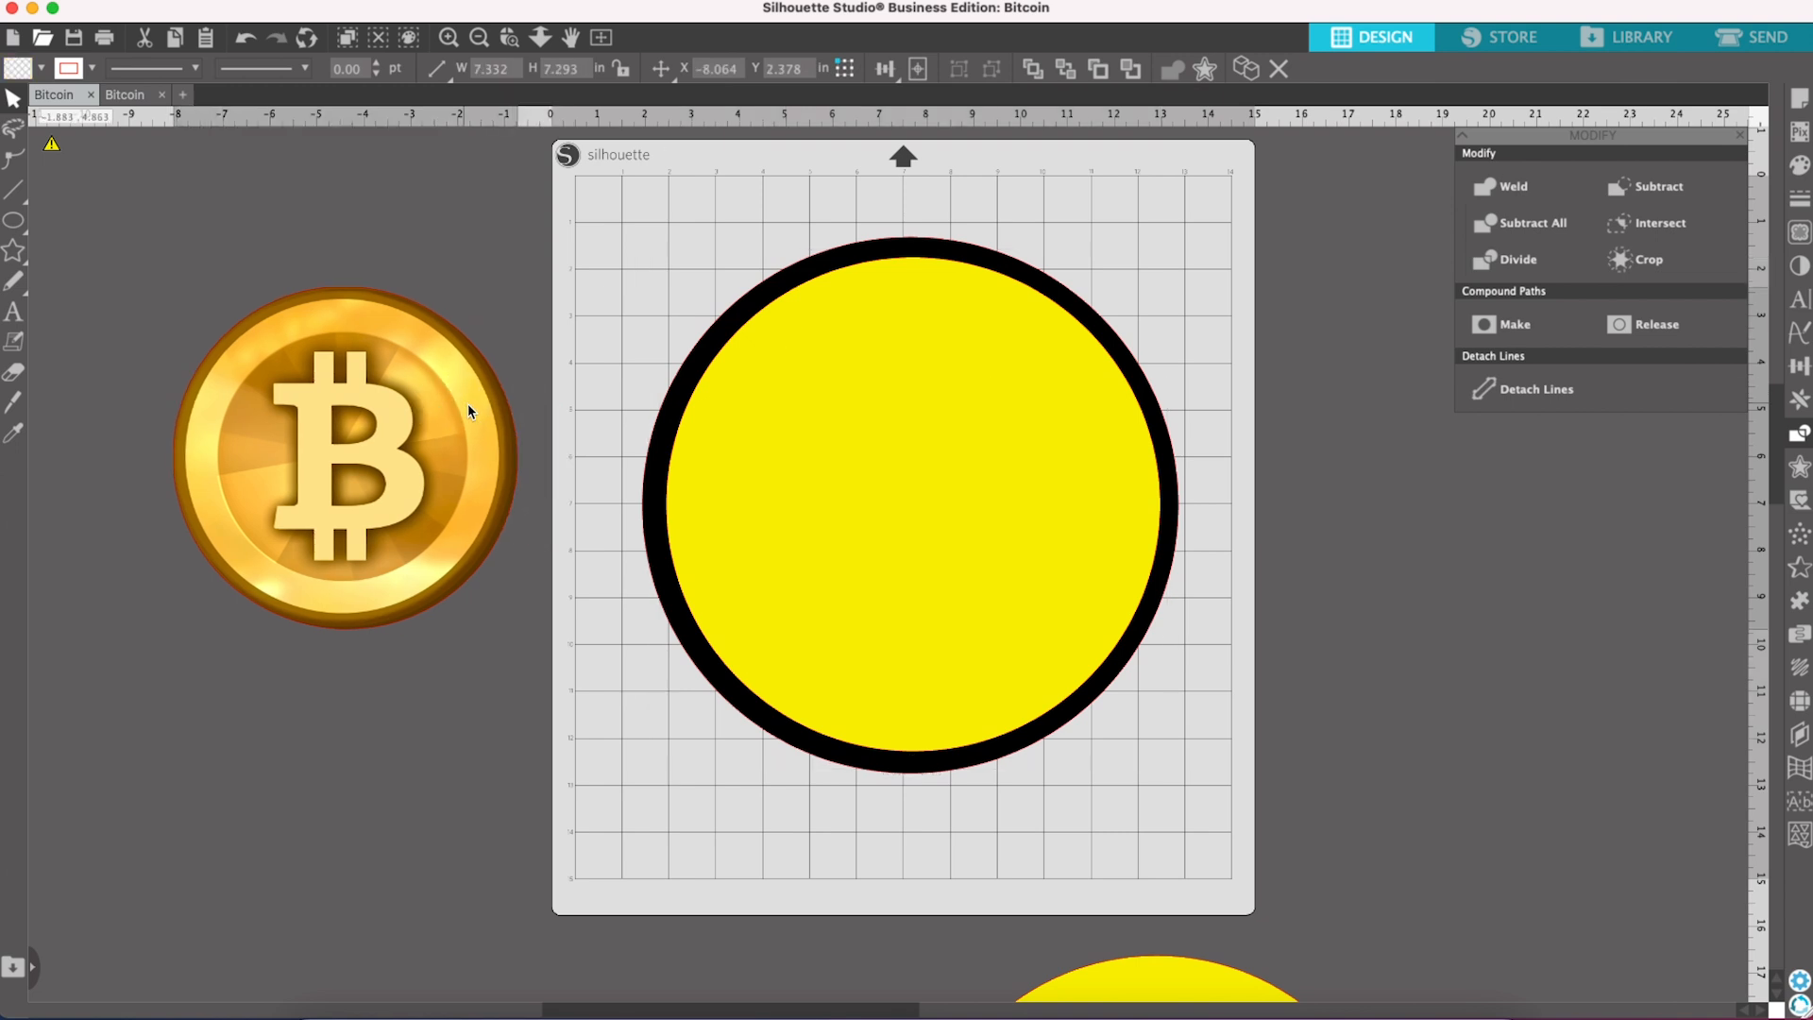
Step: Select the black ring and yellow circle together and center them on the page
left_click(765, 160)
left_click_drag(622, 216, 1212, 848)
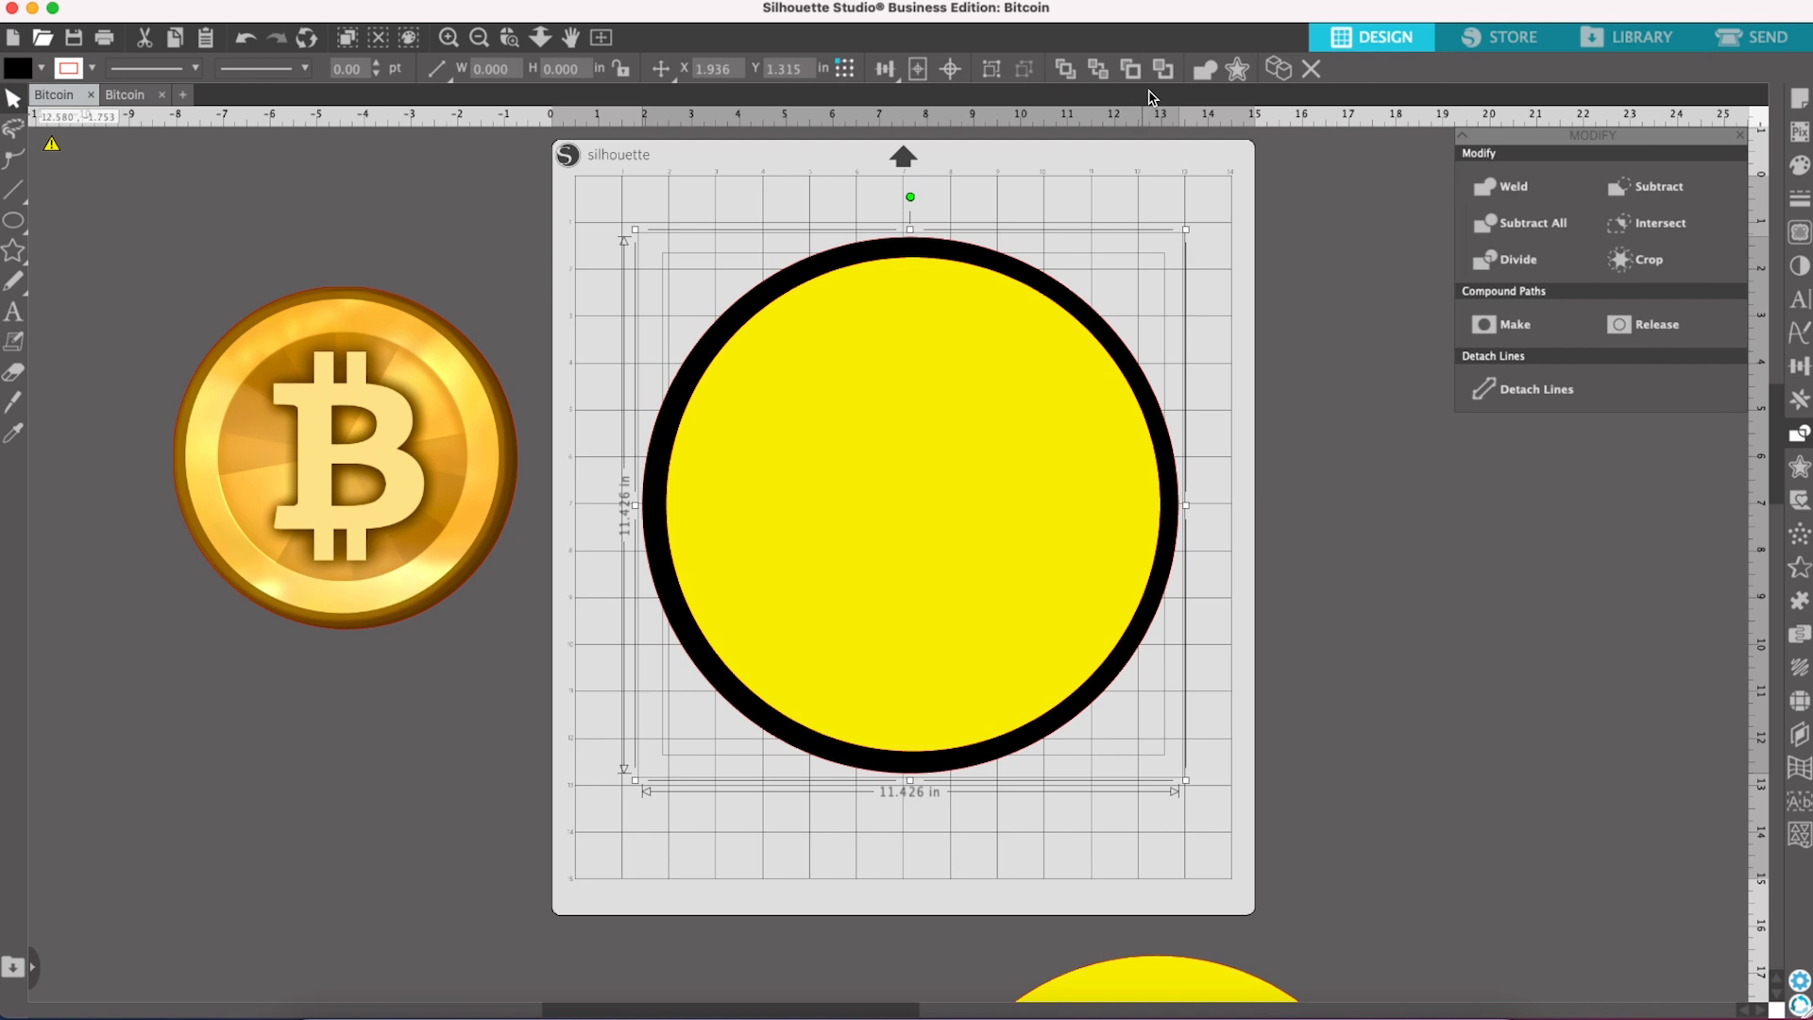
left_click(928, 70)
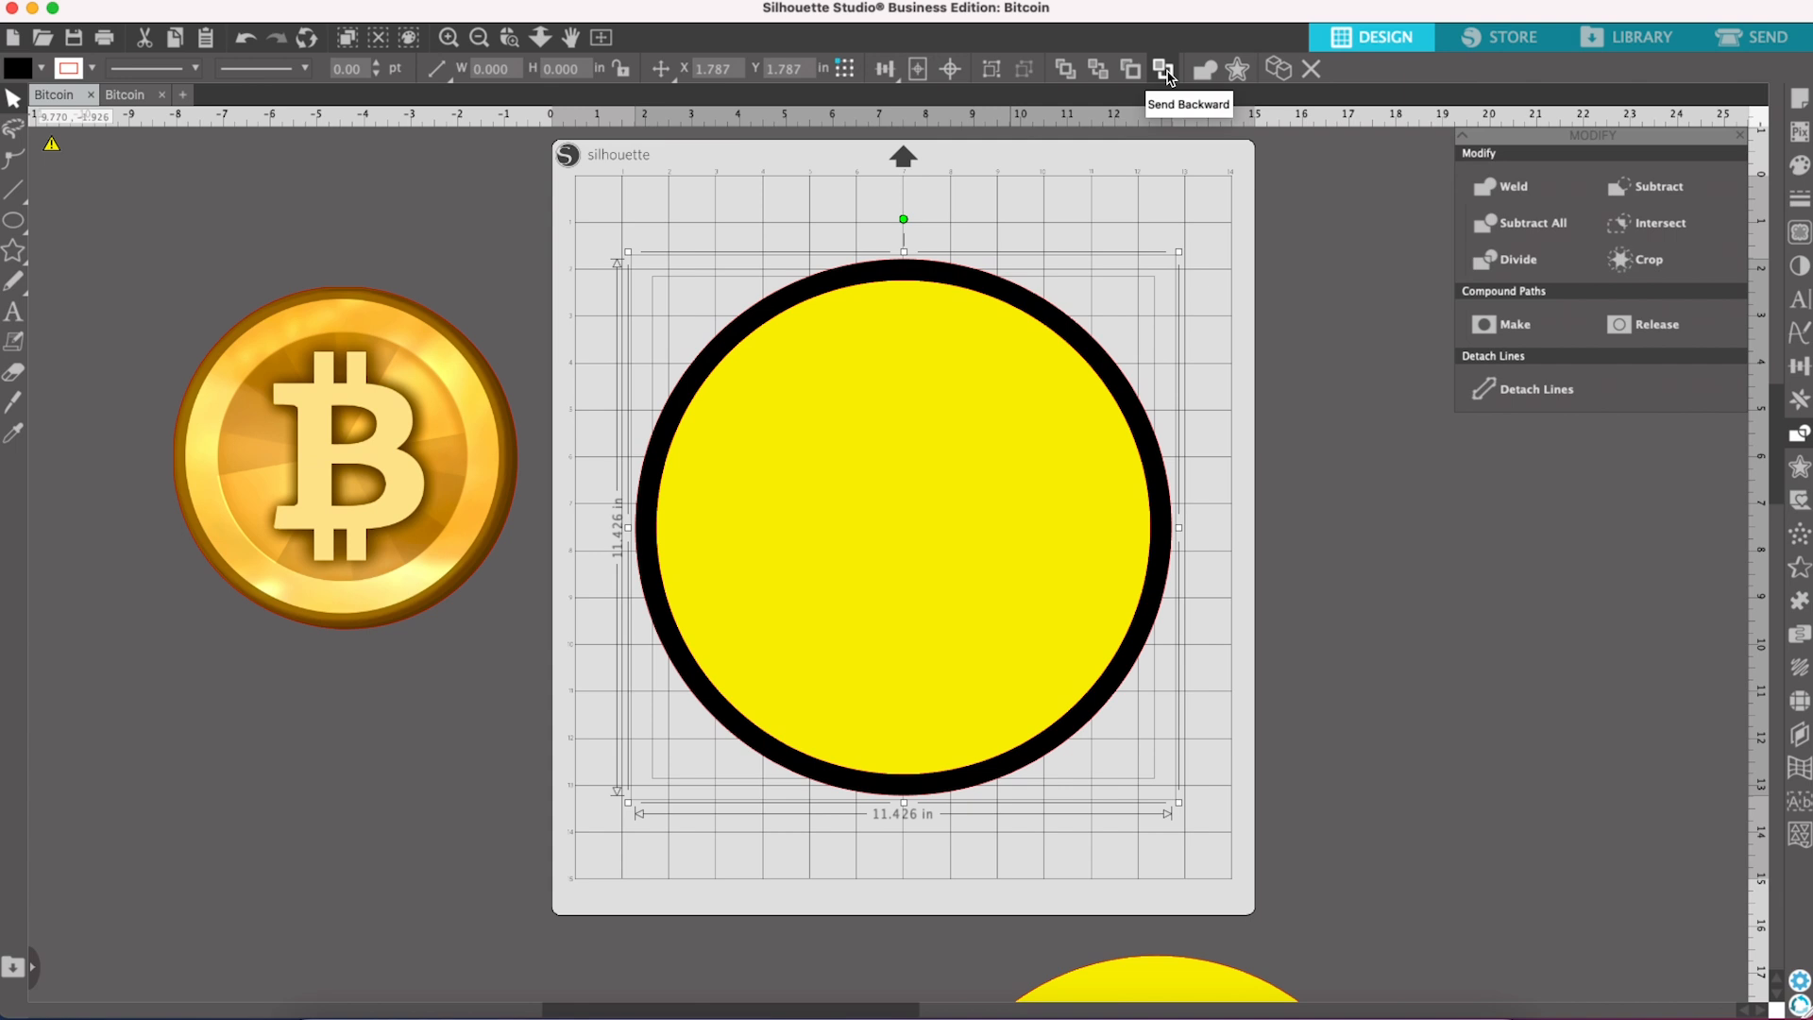
Step: Switch the yellow circle repeatedly between behind and in front of the black ring to compare the overlap, ending with it in front
left_click(1137, 173)
left_click(1005, 416)
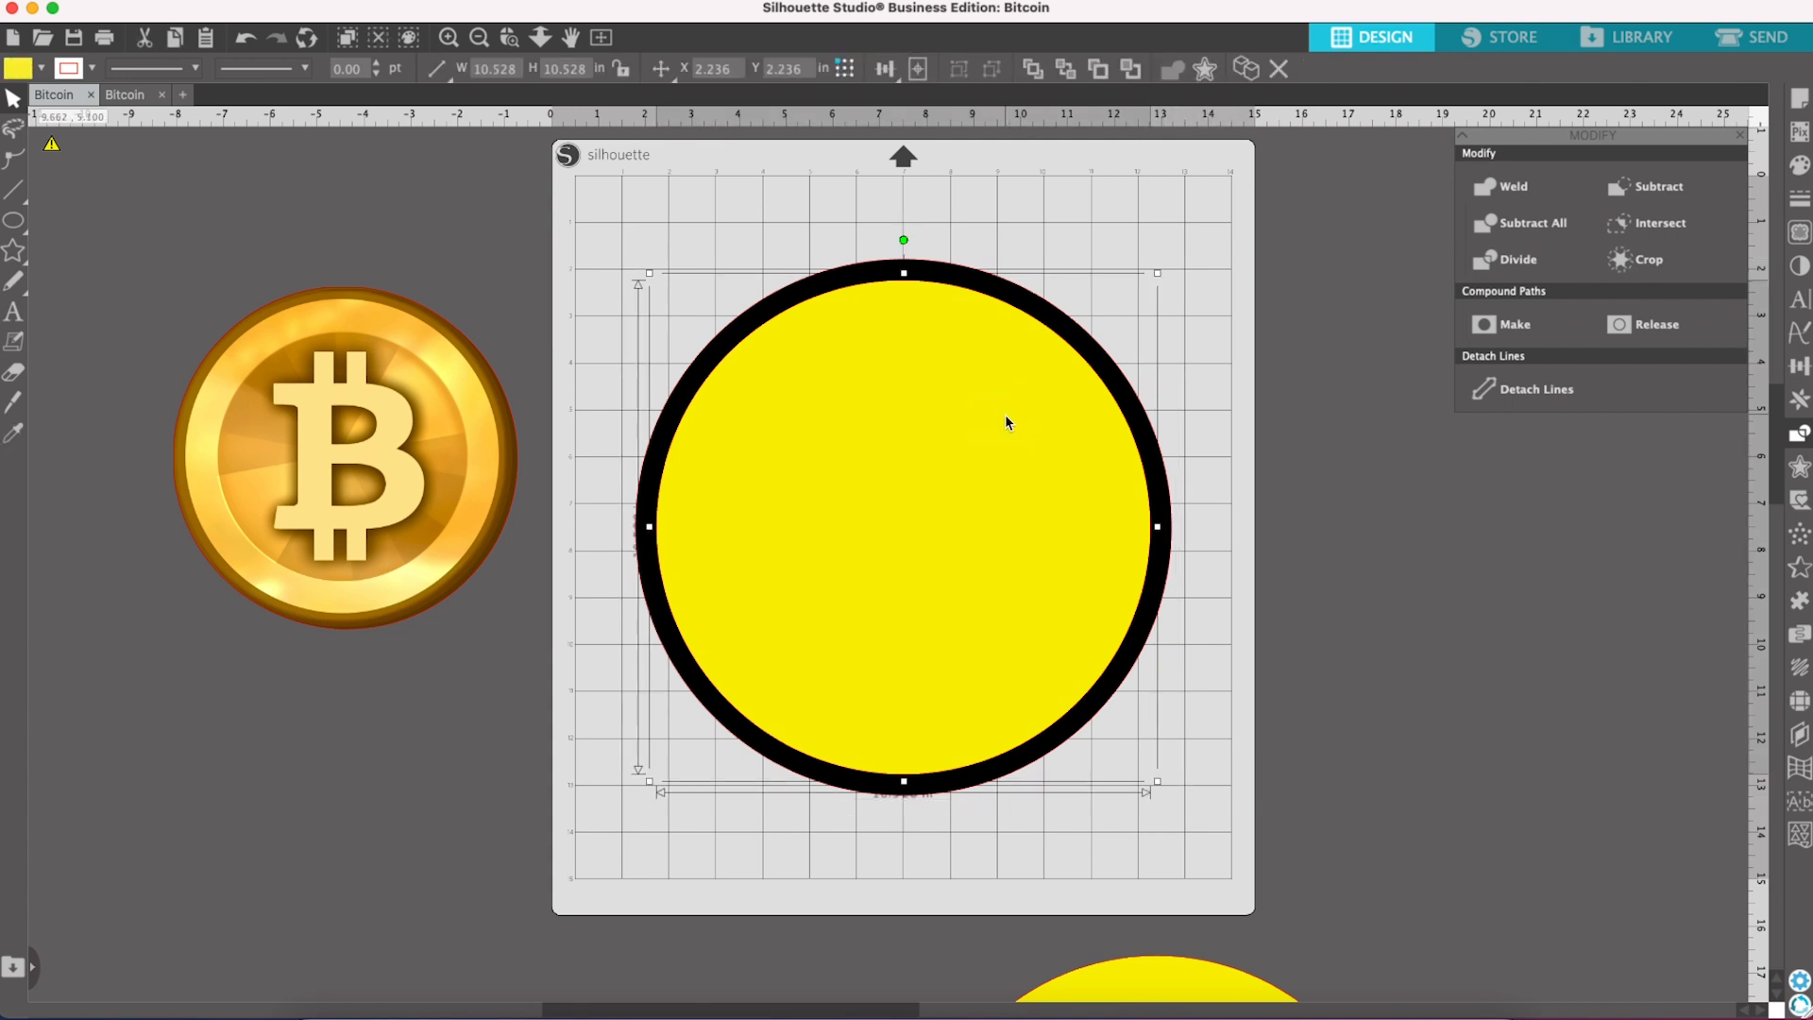
left_click(1131, 69)
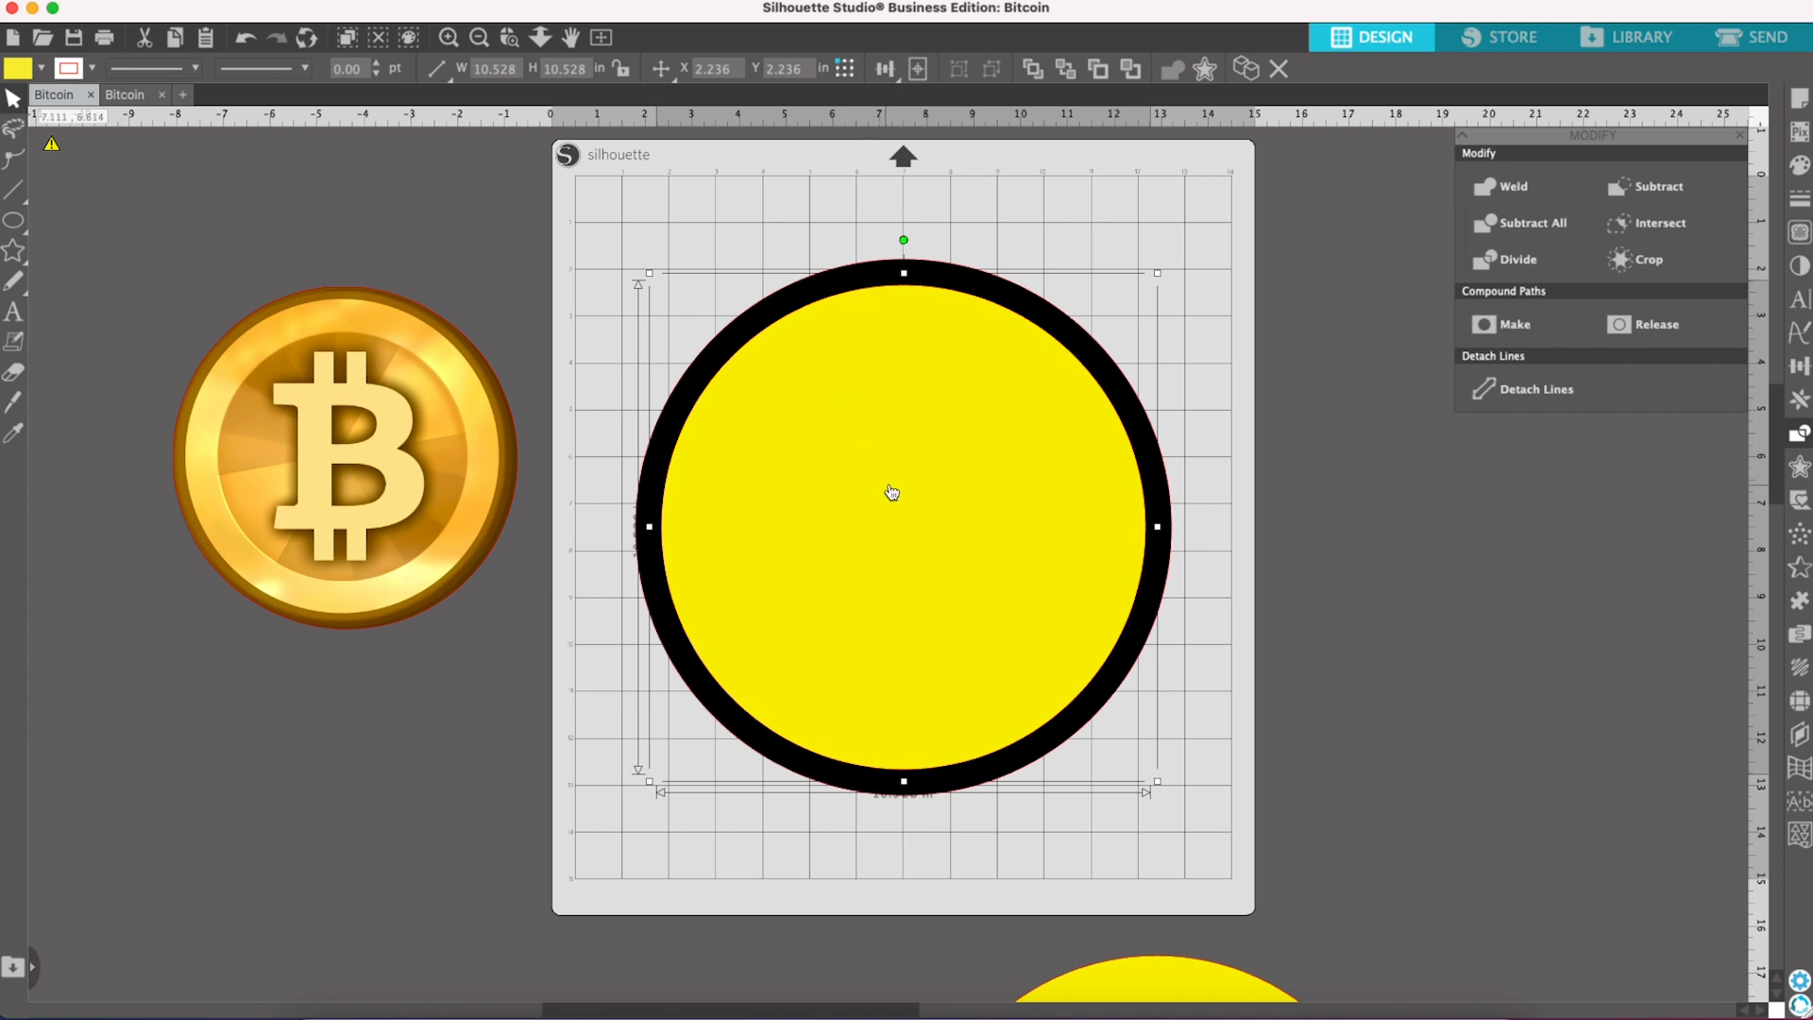
left_click(1098, 70)
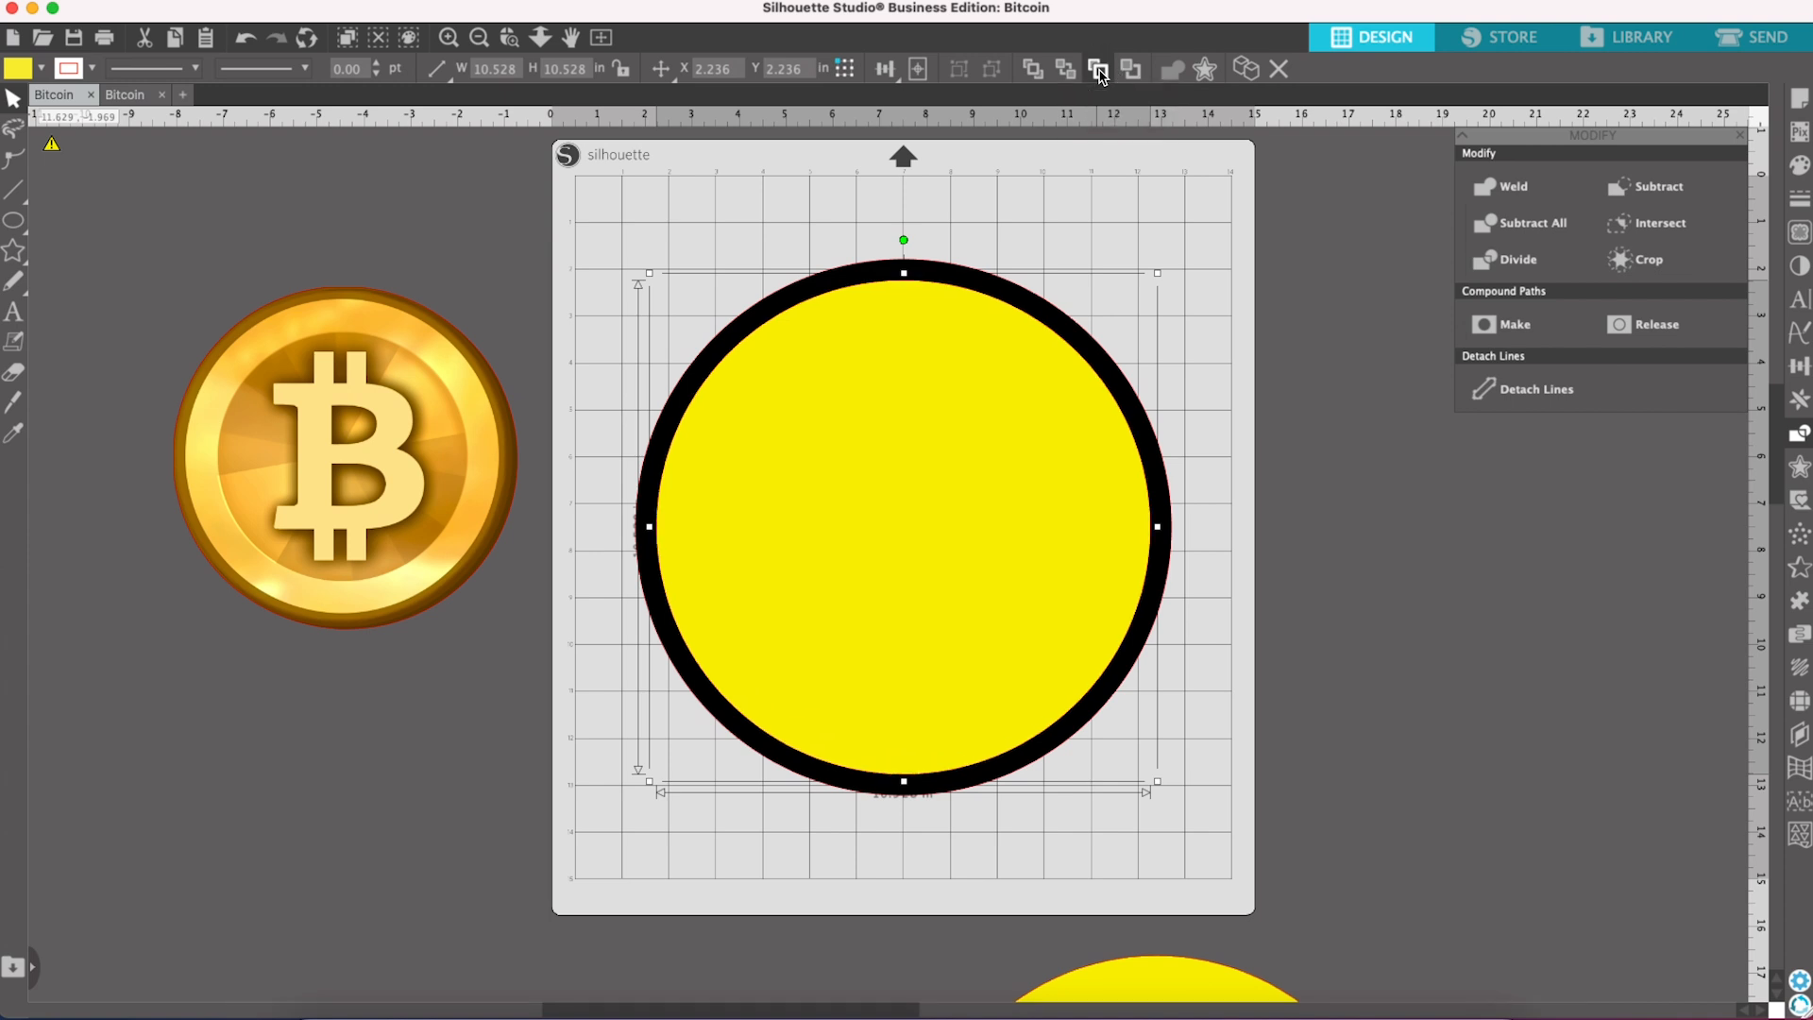
left_click(1132, 76)
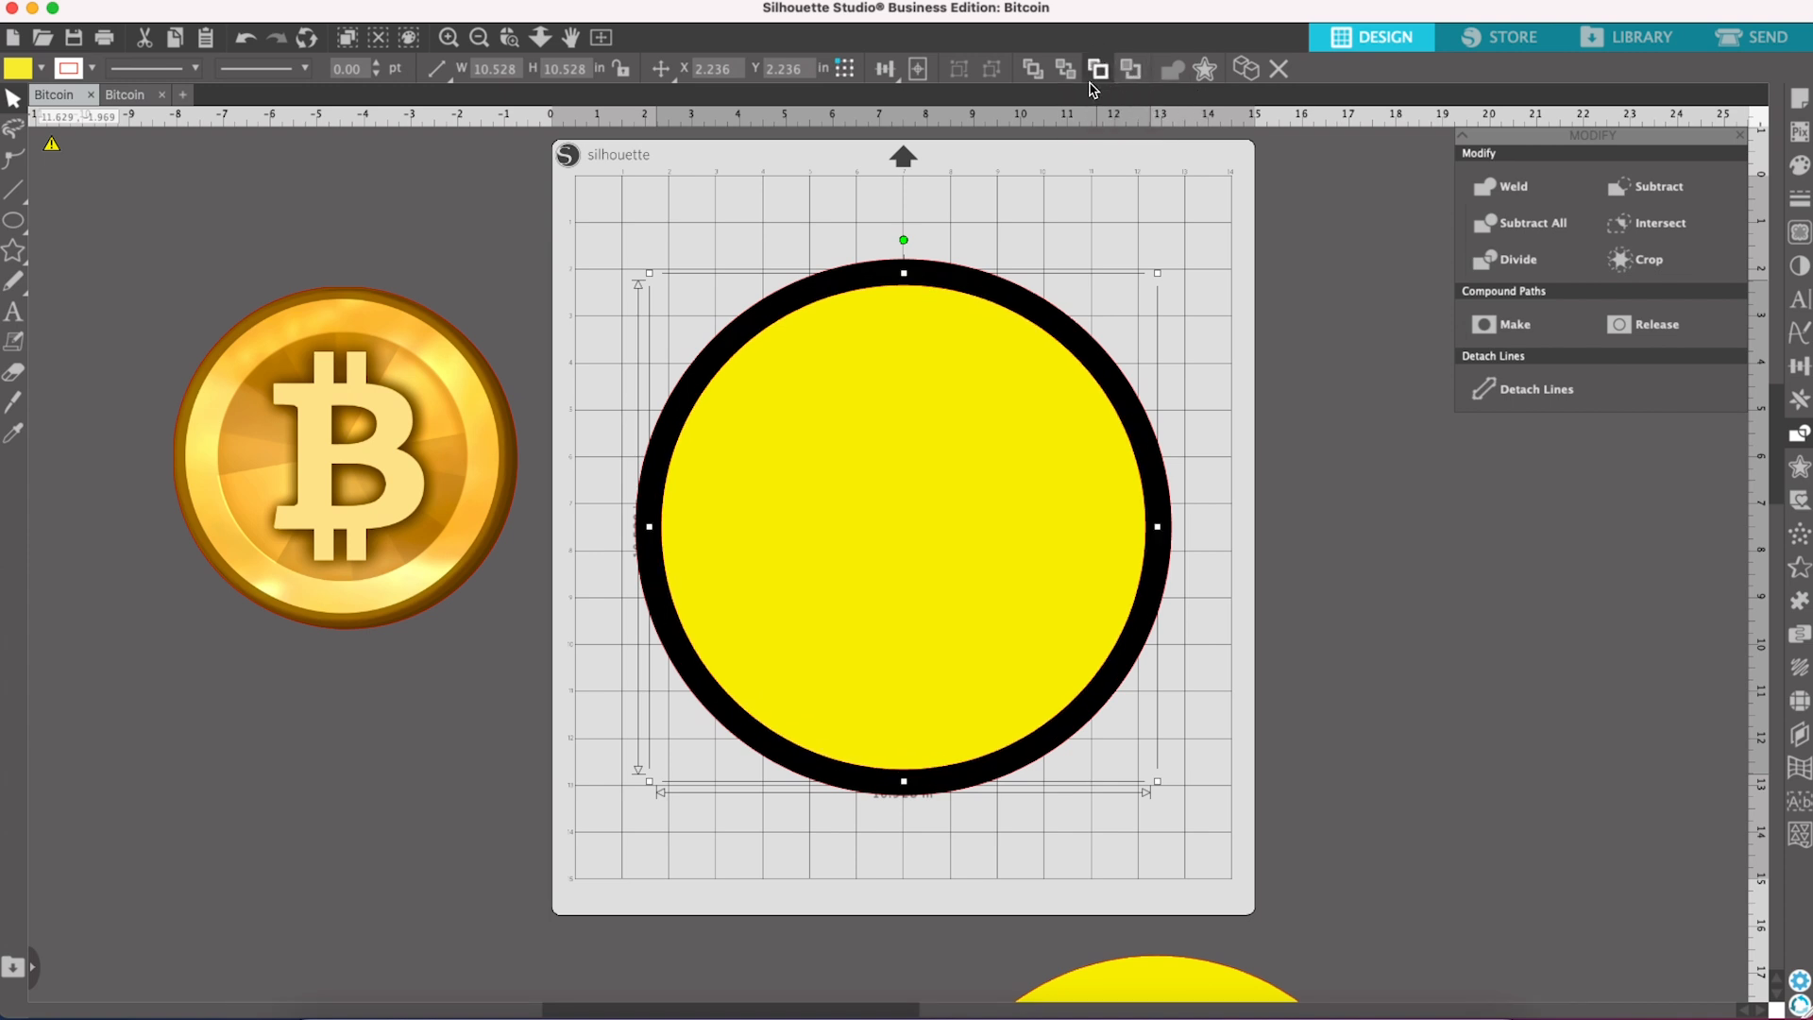
left_click(1102, 74)
left_click(1133, 71)
left_click(1098, 70)
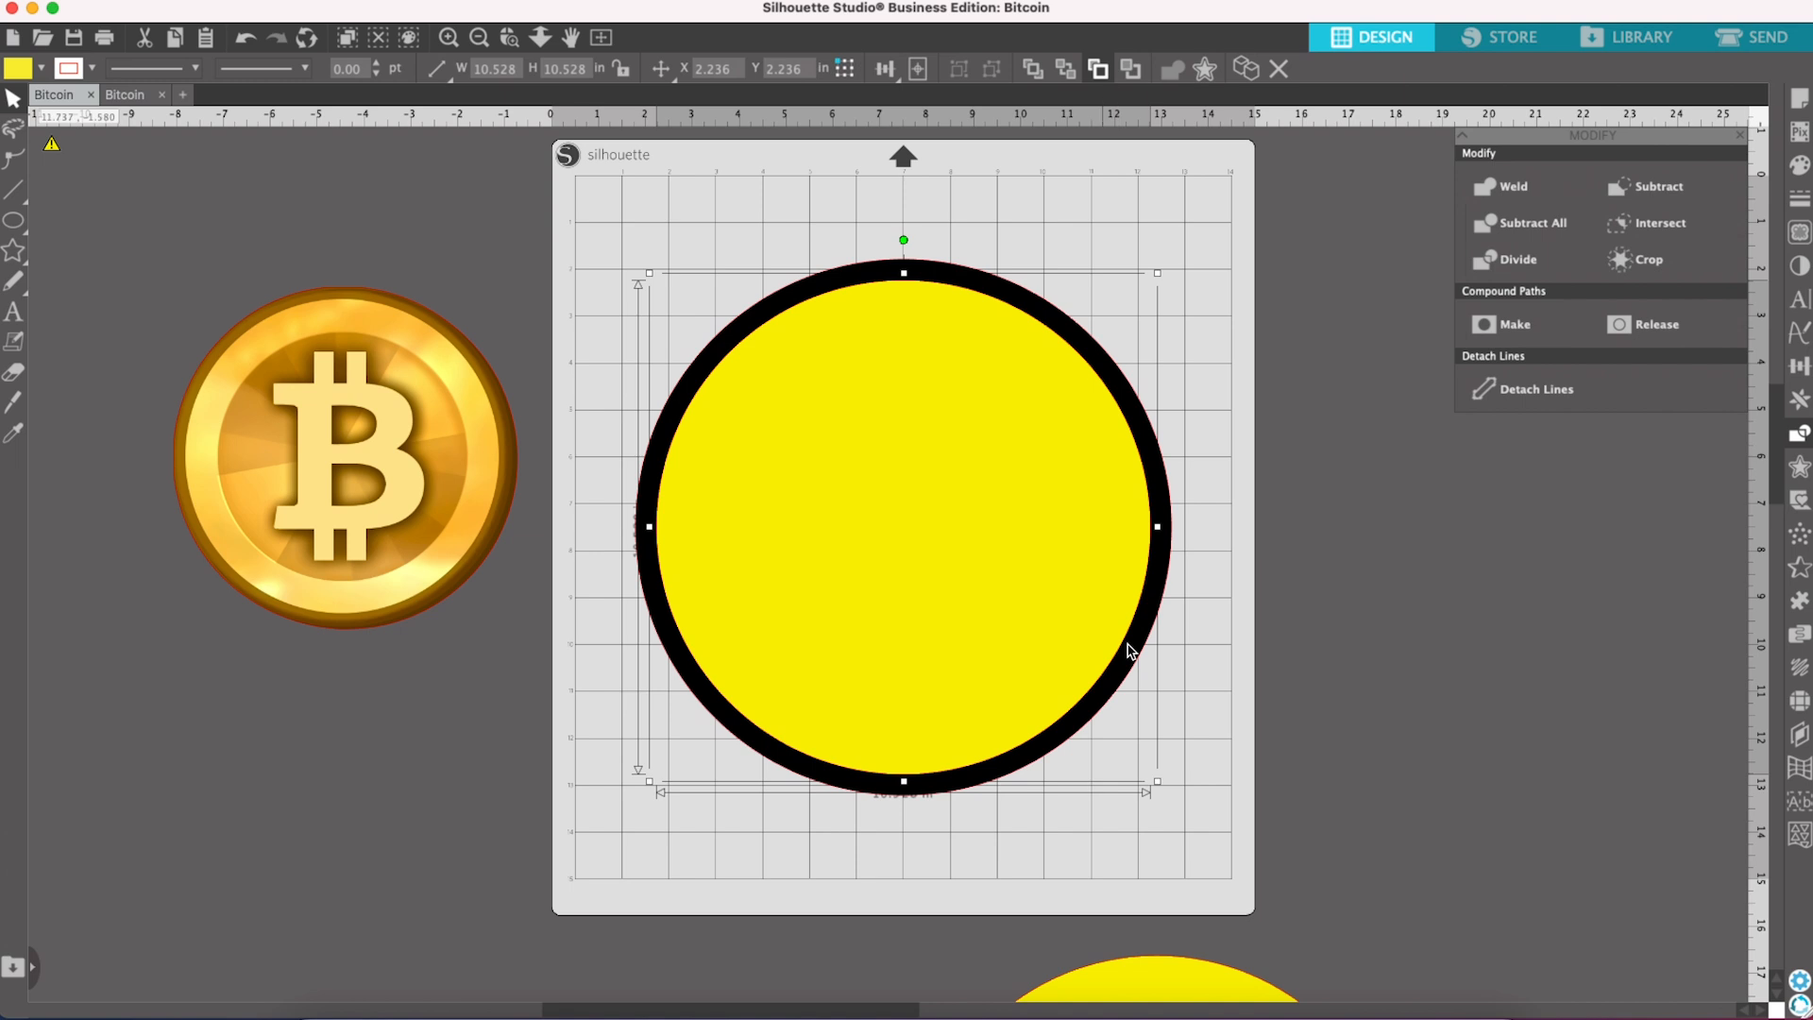
Step: Bring the spare yellow circle up beside the page and move the black ring off the page below the coin image
left_click(1189, 973)
left_click_drag(1188, 973, 1360, 642)
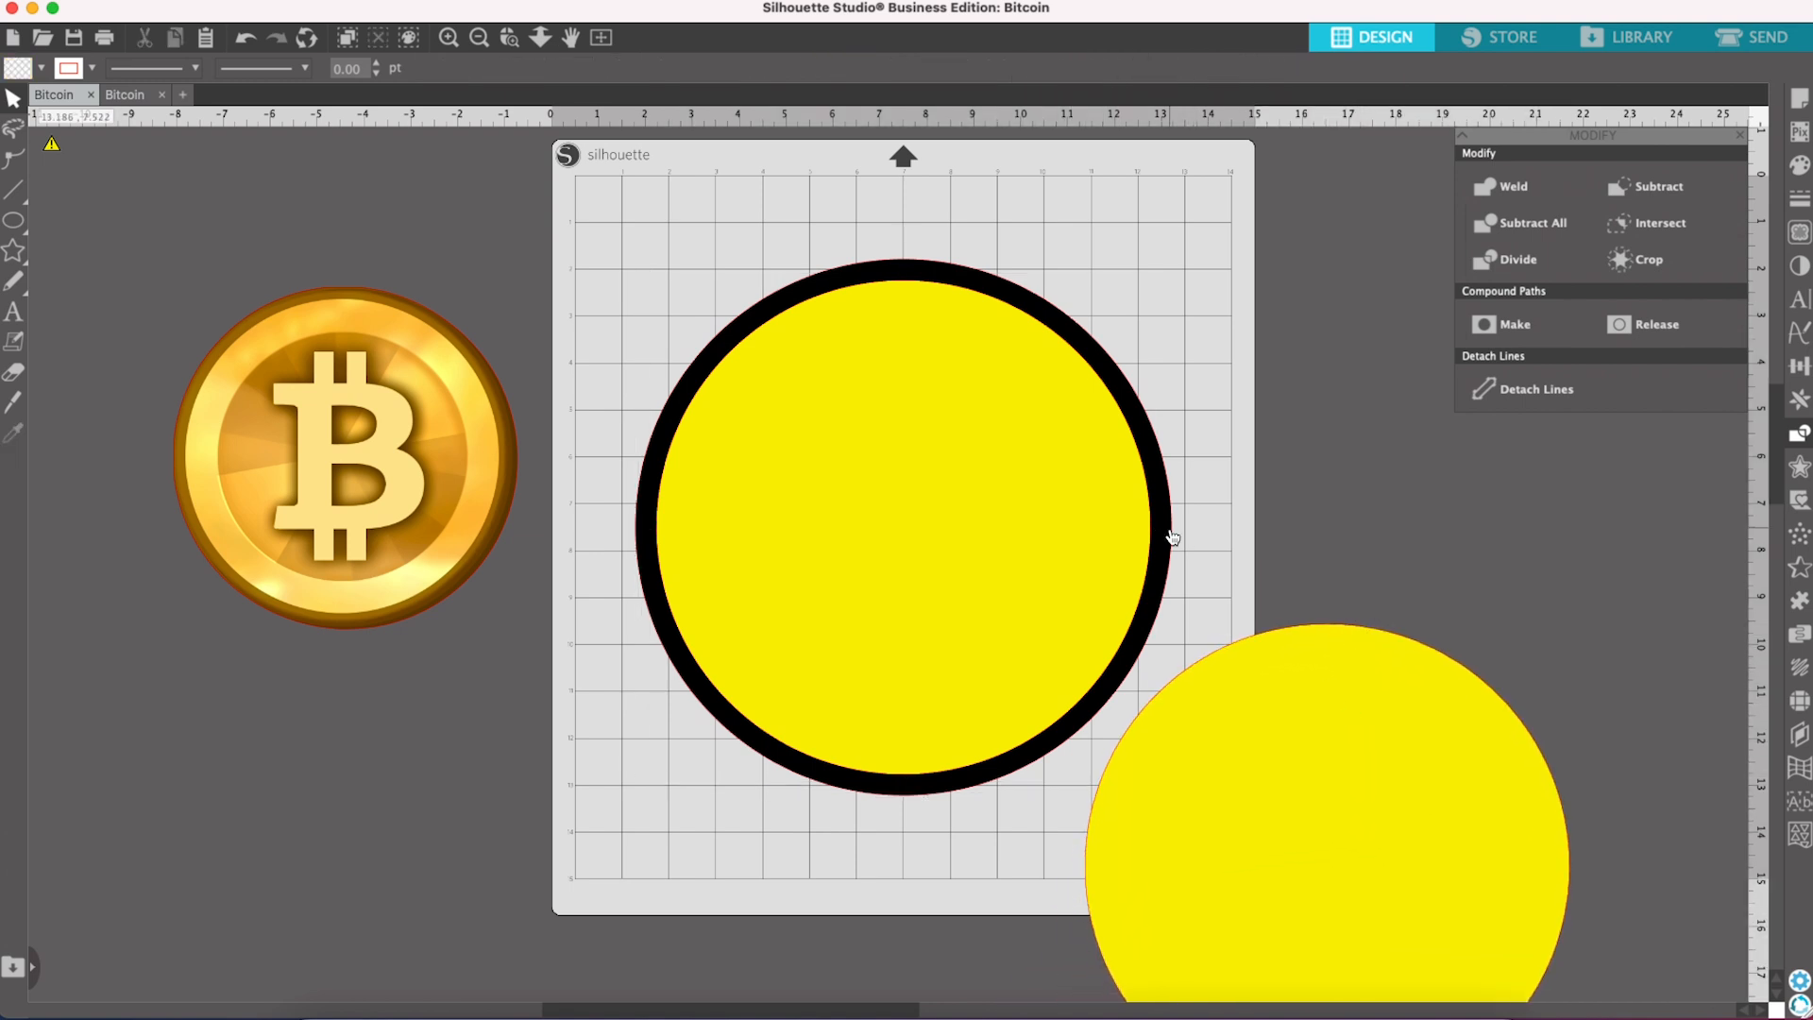
left_click_drag(1165, 510, 1054, 647)
left_click_drag(644, 742, 459, 862)
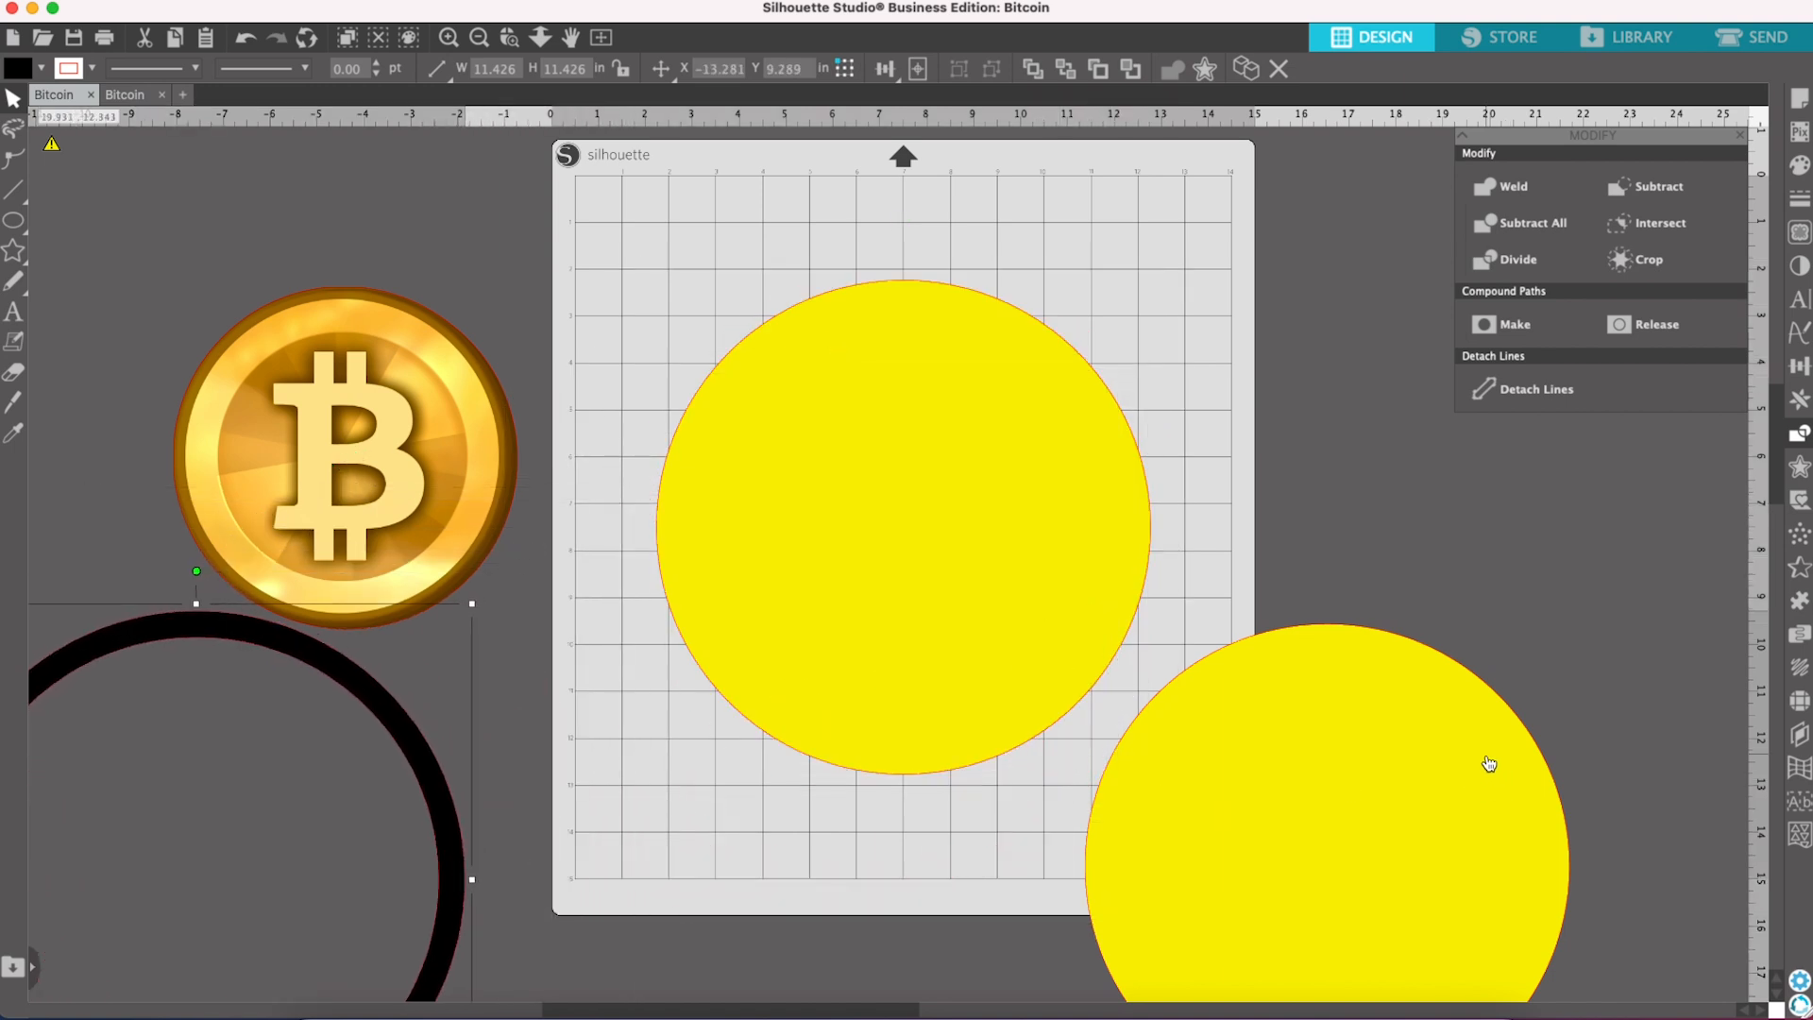
Step: Fill the spare yellow circle with black and move it higher beside the page
left_click(1490, 763)
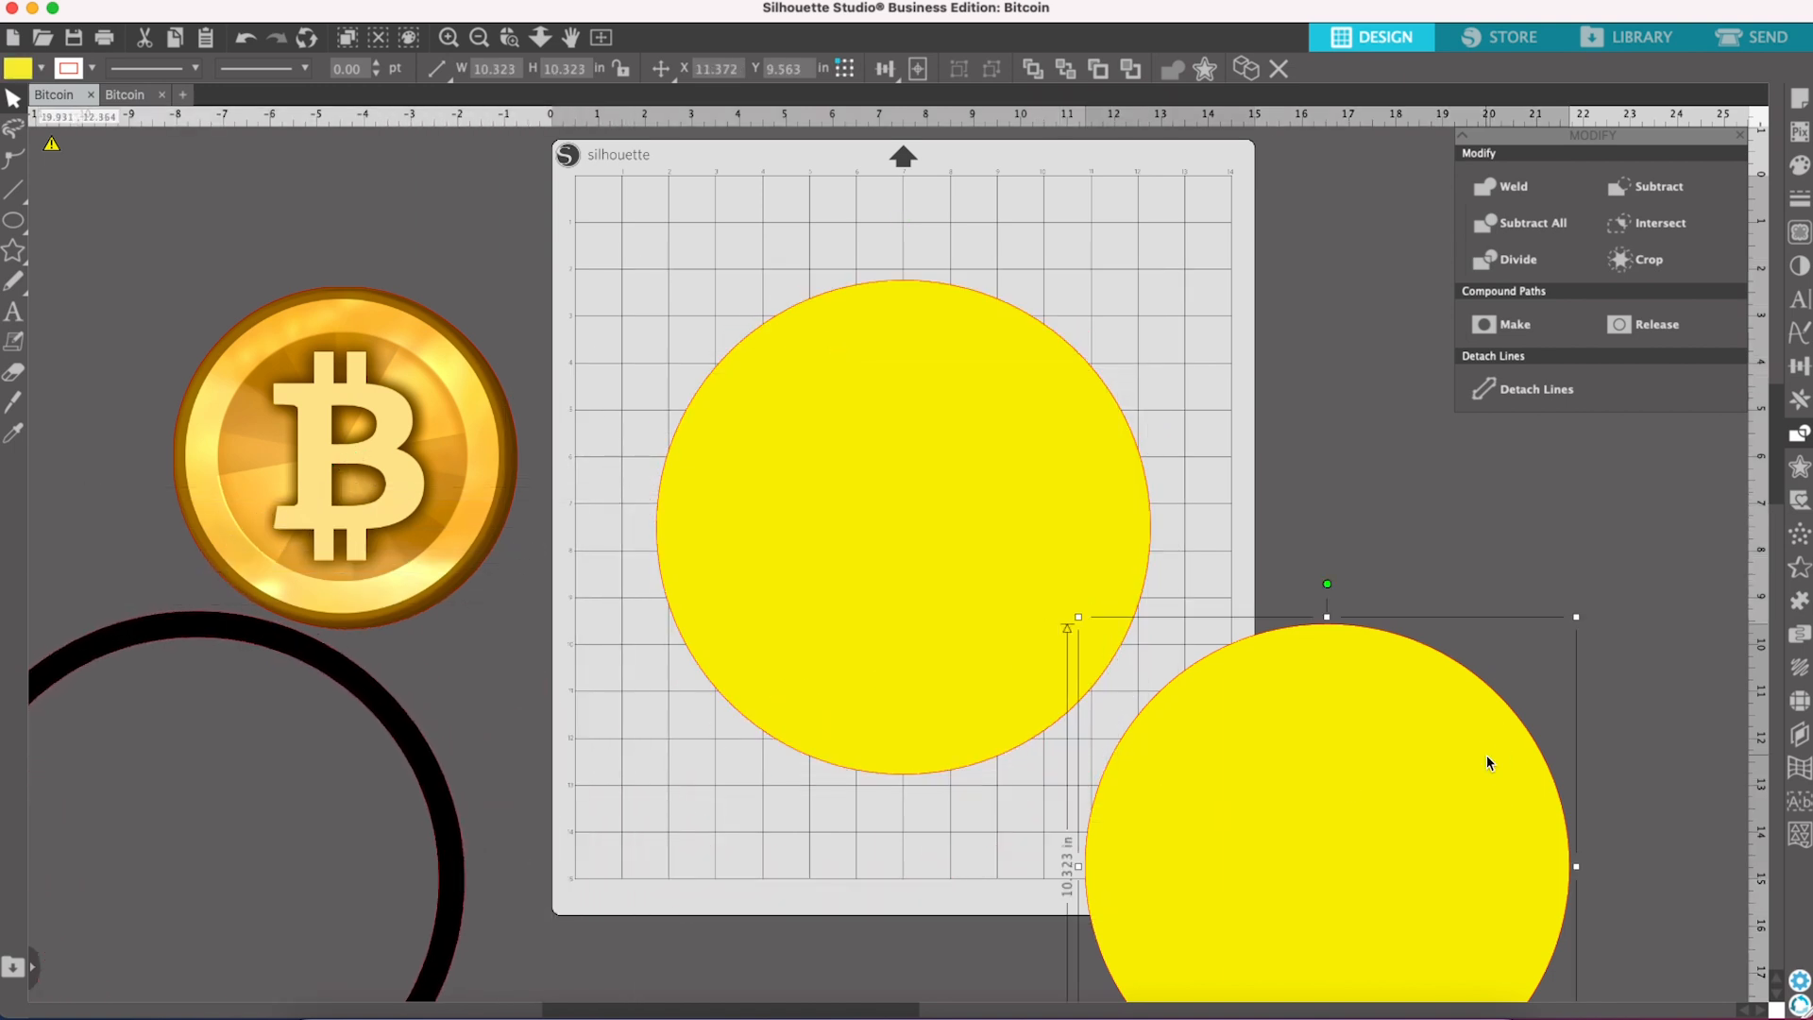
left_click(1801, 176)
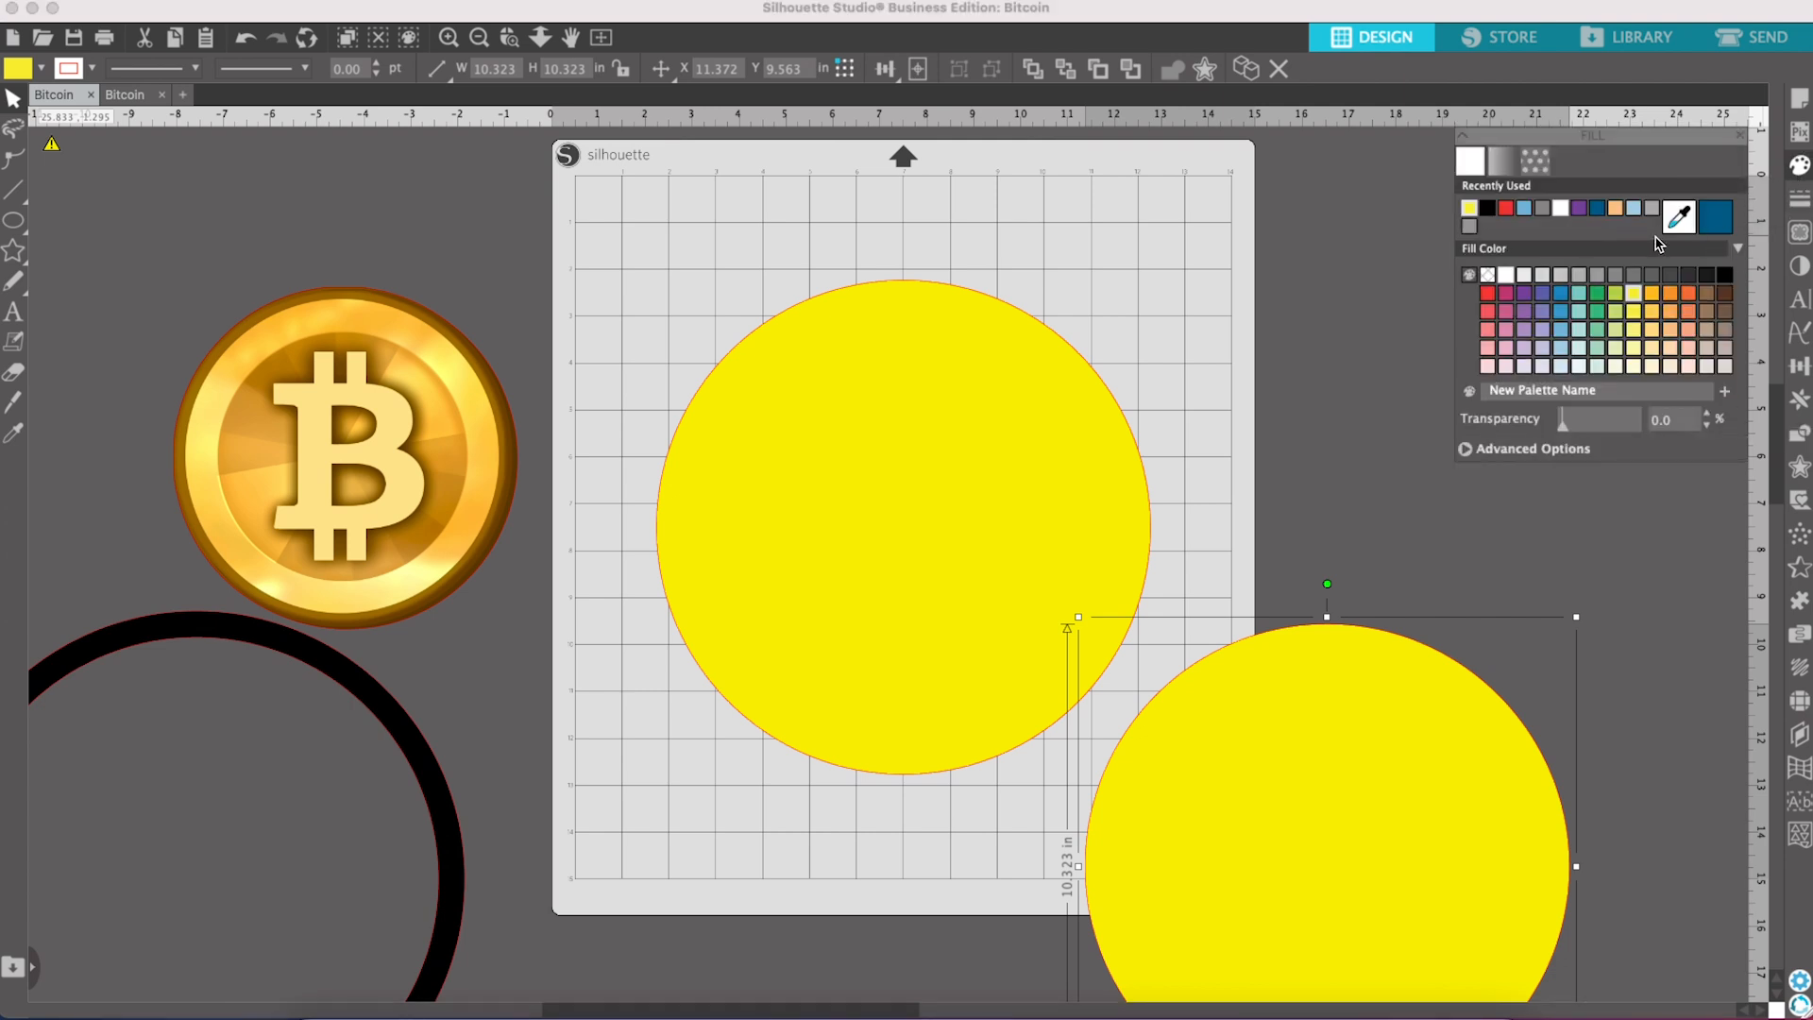
left_click(1493, 209)
left_click_drag(1397, 878, 1416, 705)
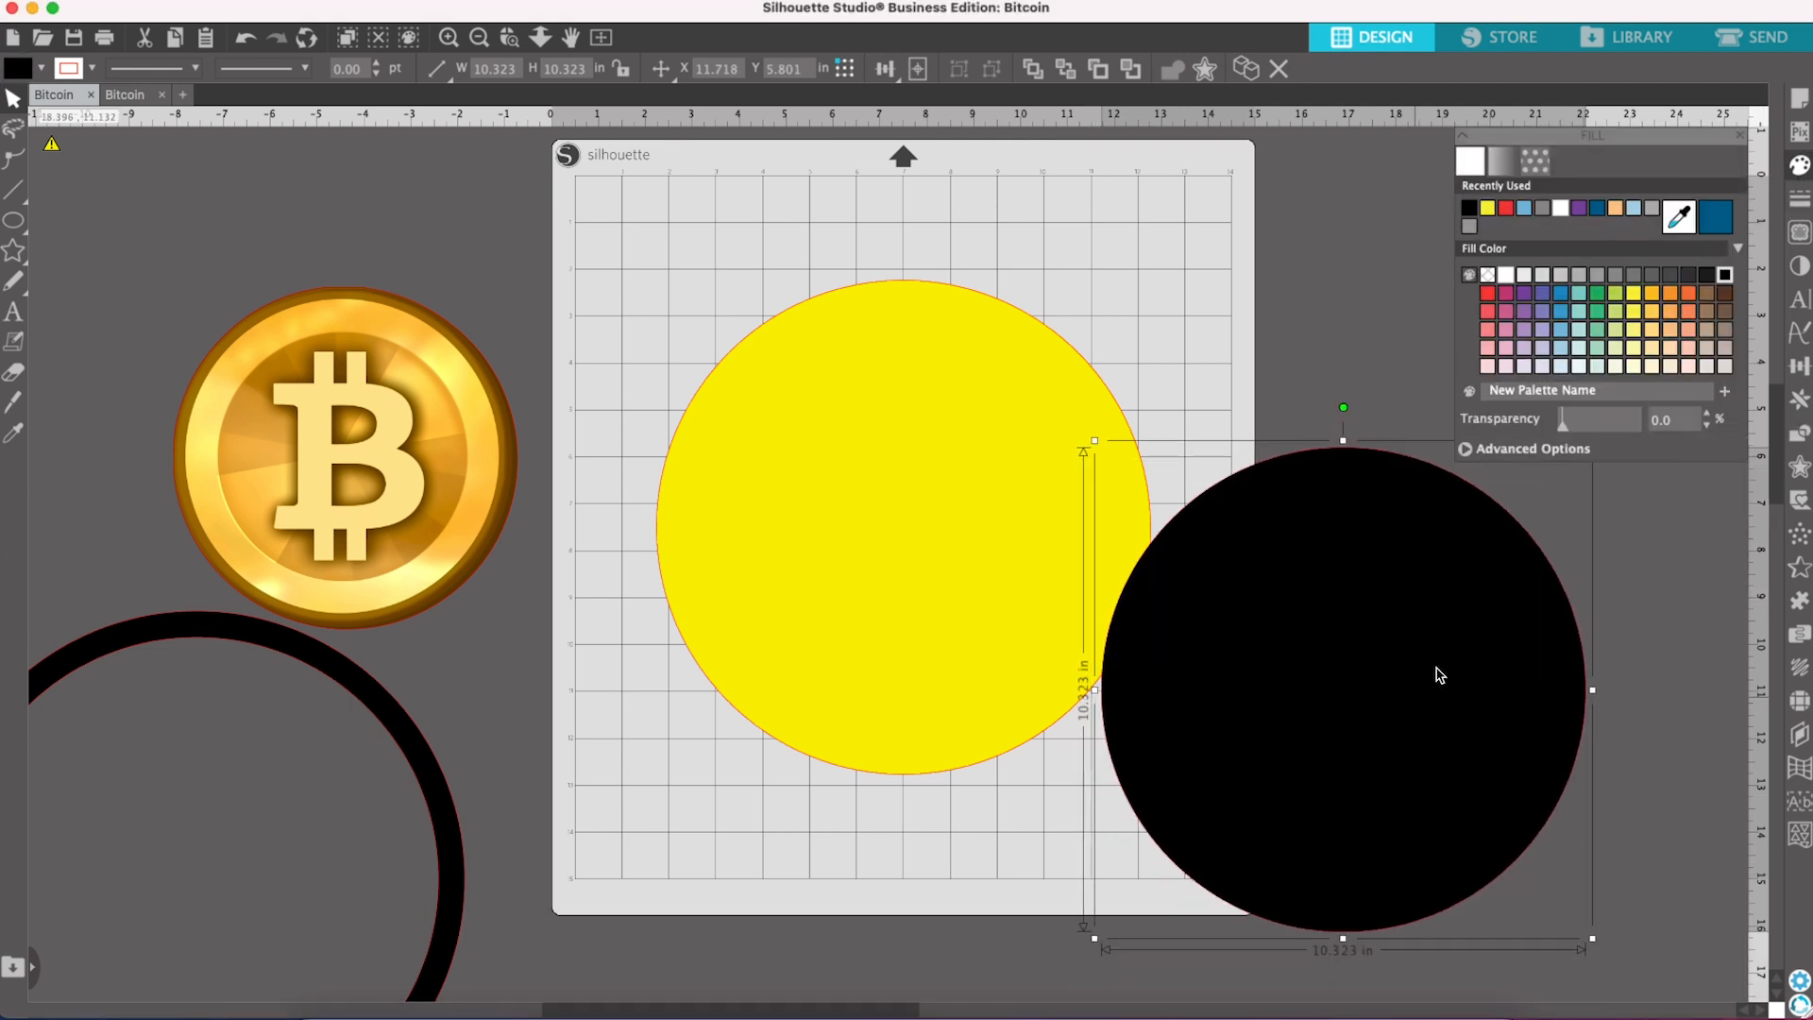
Step: Shrink the spare black circle to about 9.07 in and place it over the yellow circle on the page
left_click_drag(1095, 440, 1153, 499)
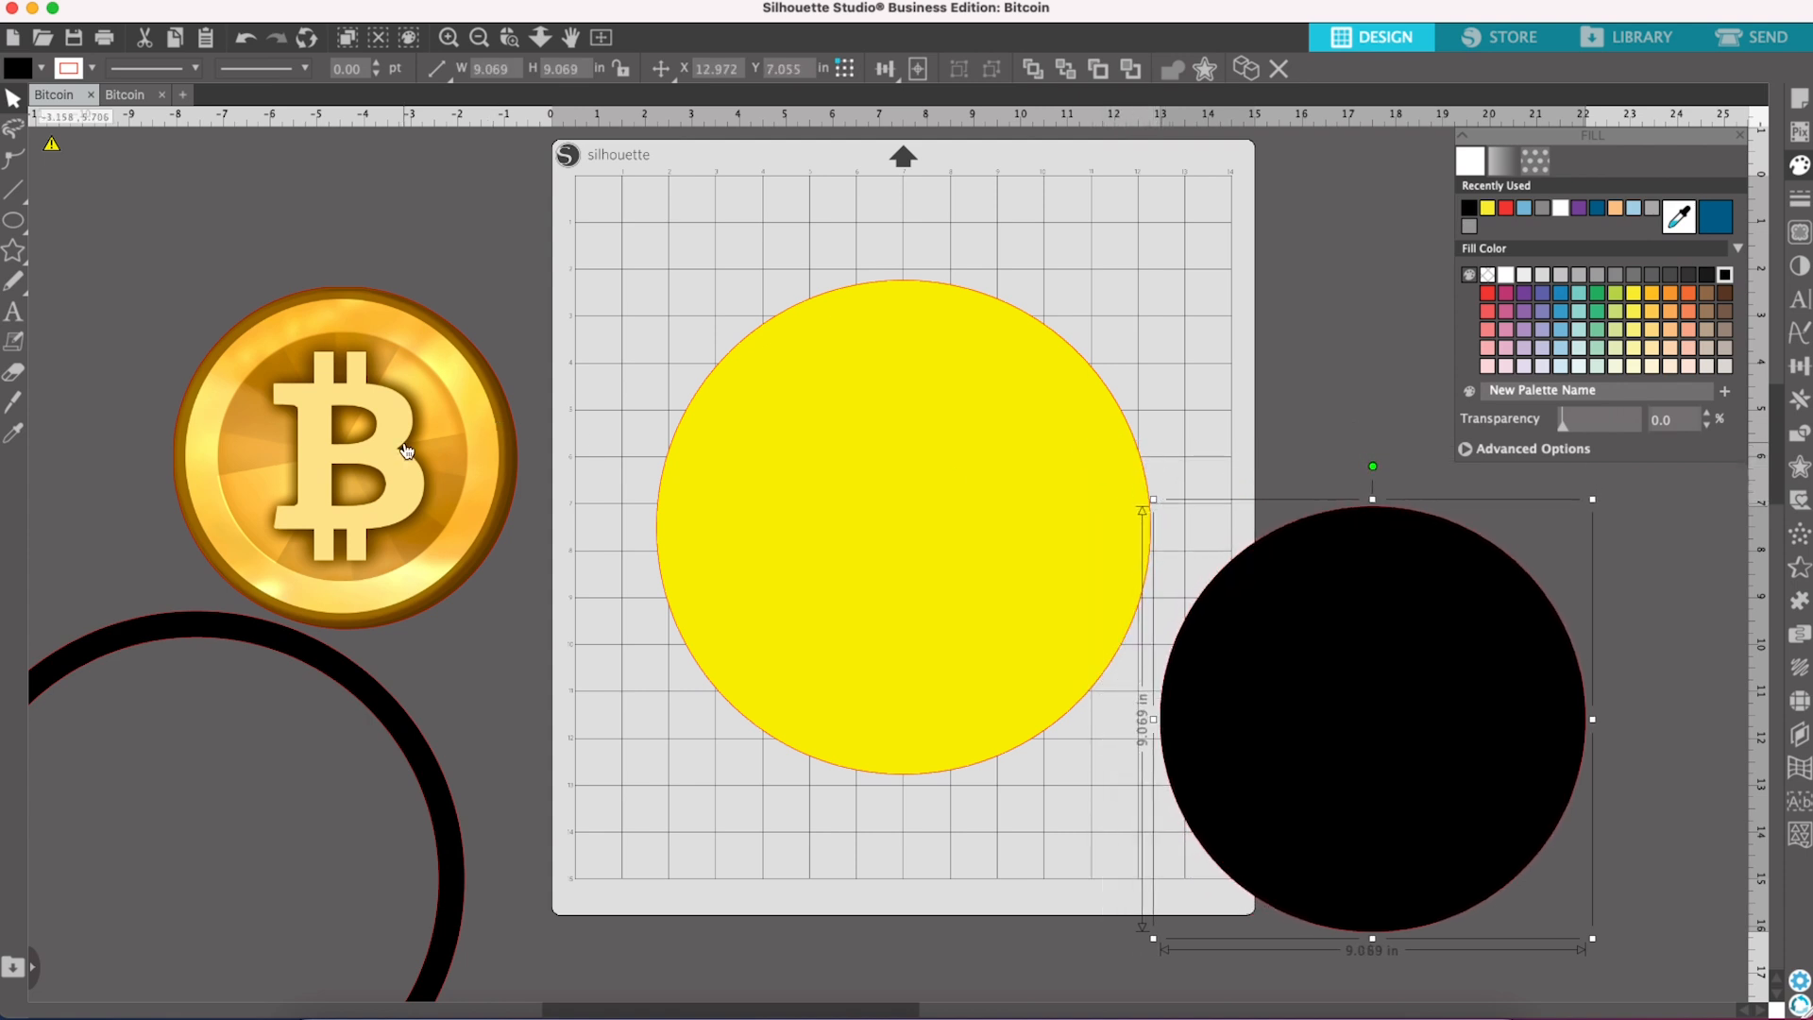
left_click_drag(1172, 651, 1172, 652)
left_click_drag(923, 563, 883, 550)
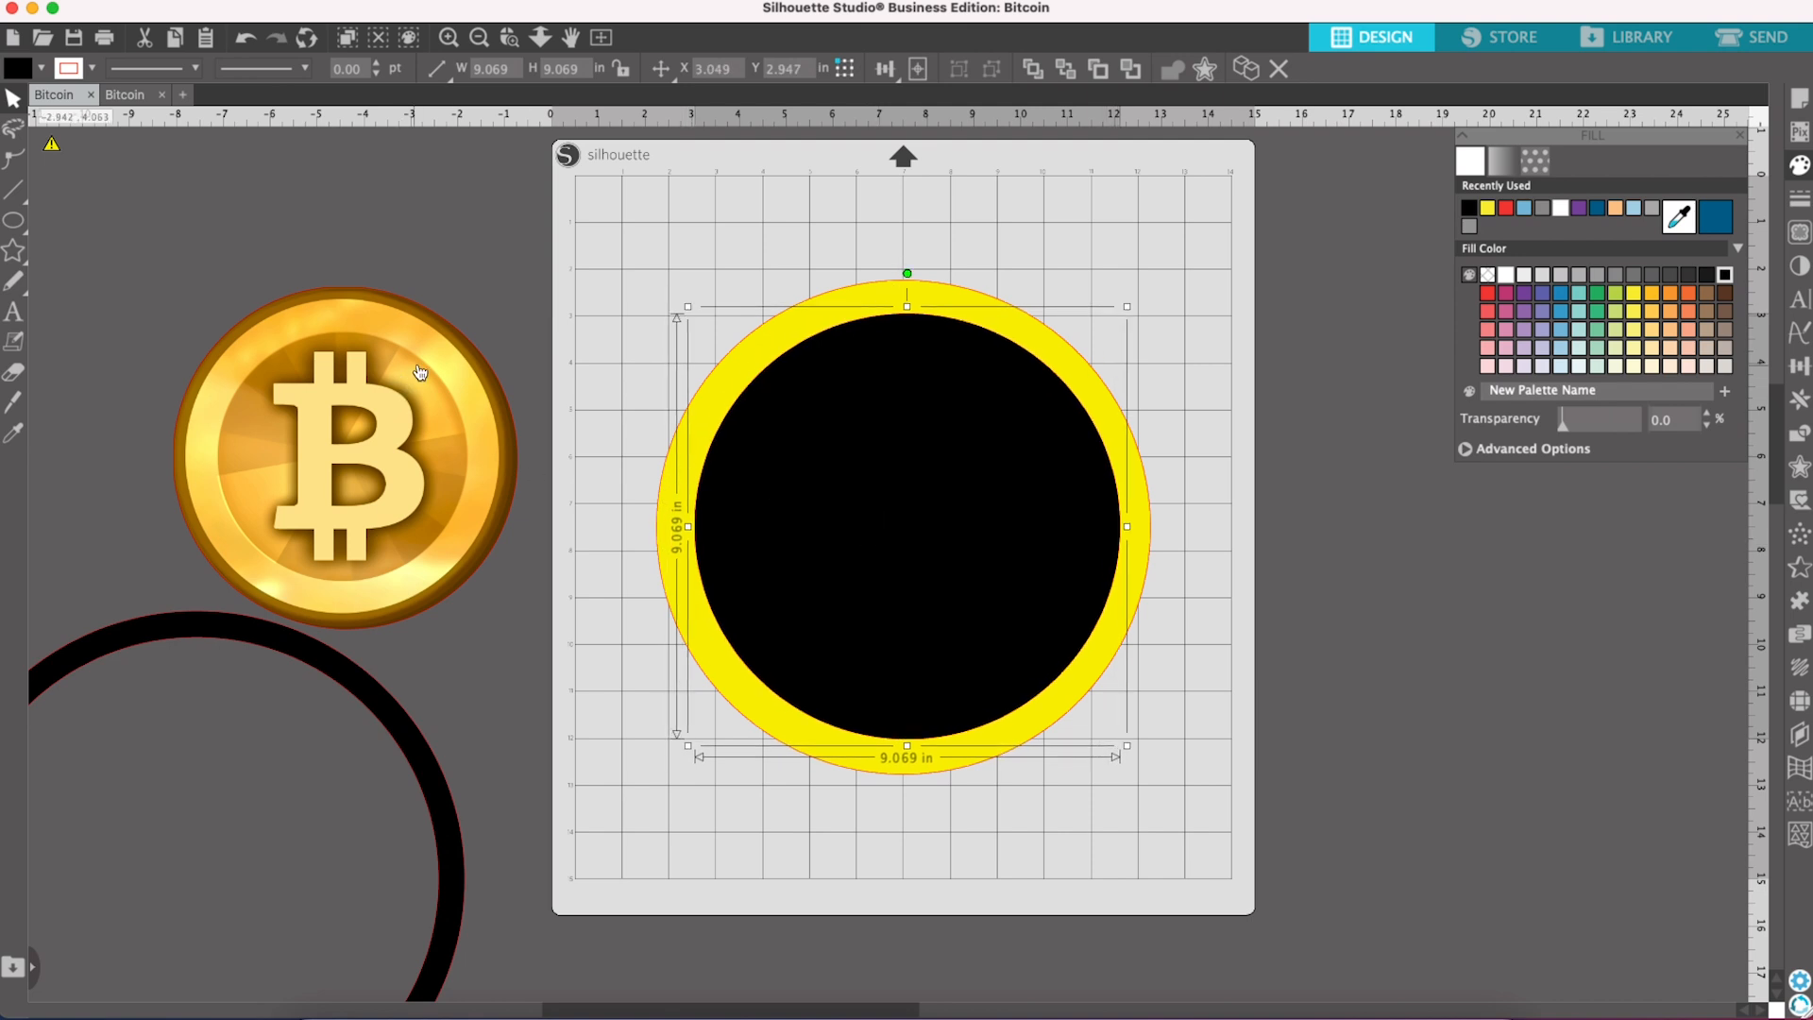
Step: Duplicate the black circle off the page, fill the copy with yellow and shrink it to about 7.12 in
right_click(869, 460)
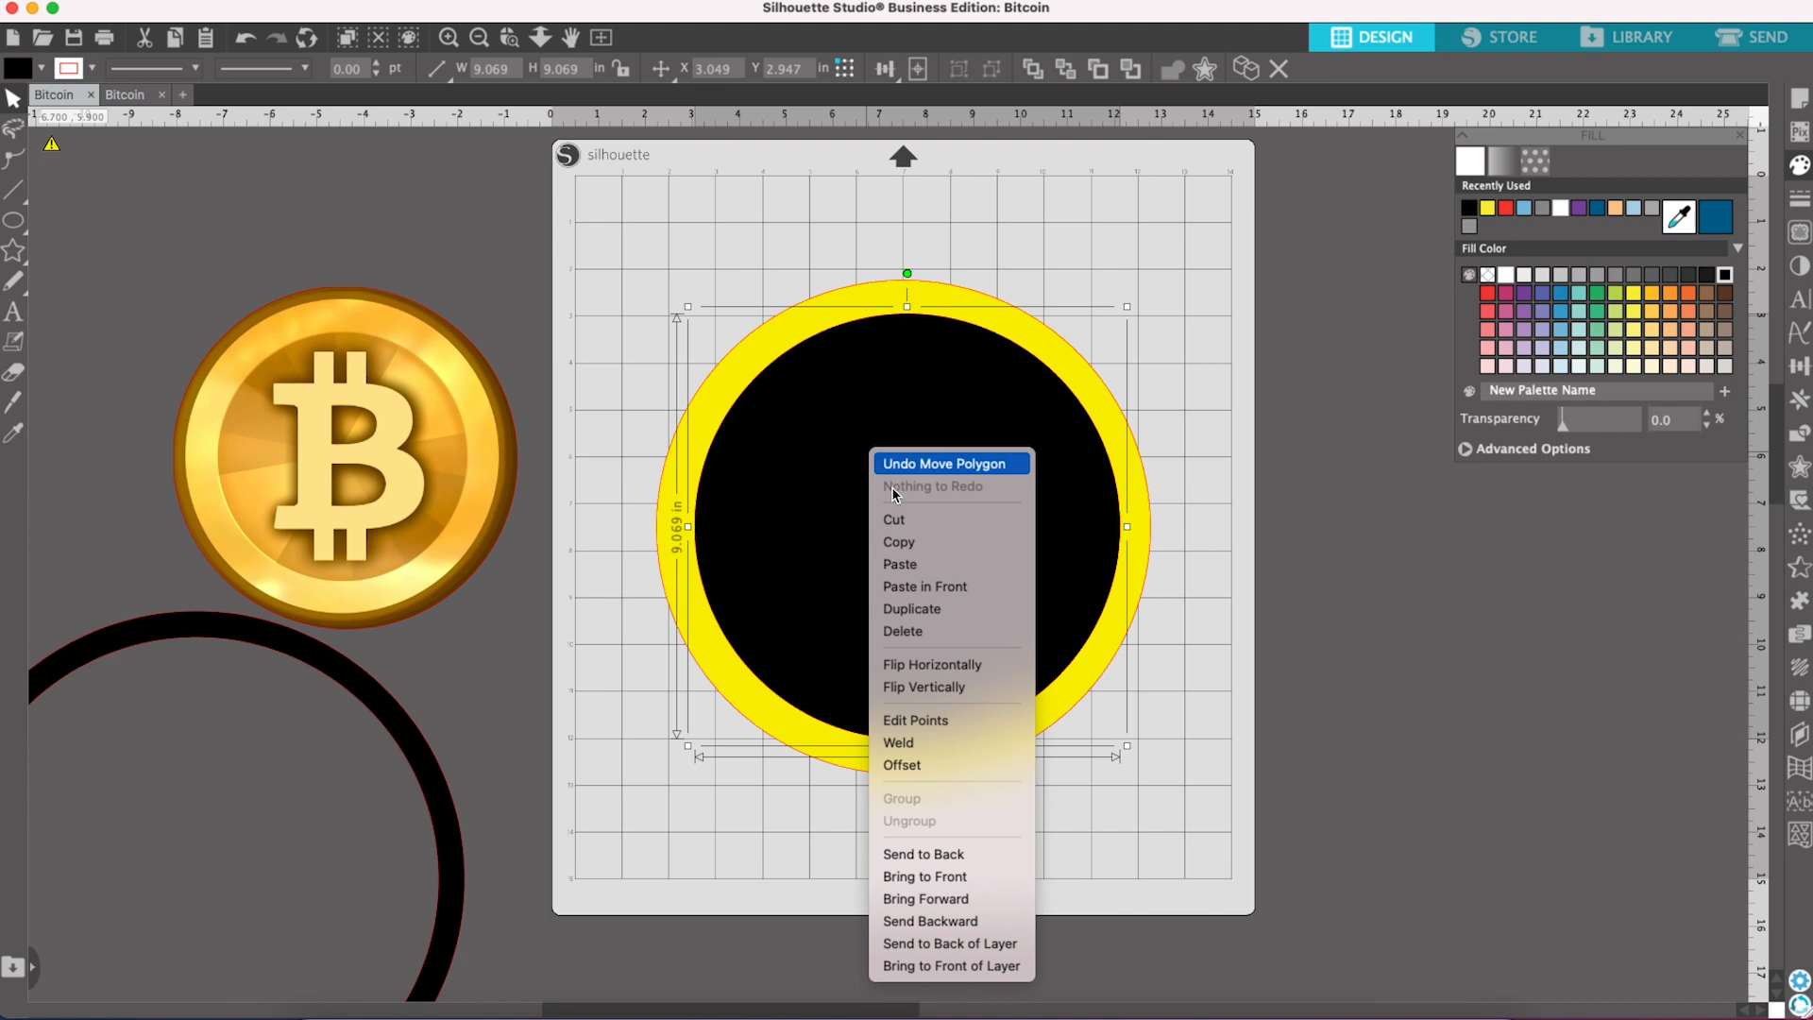
left_click(911, 609)
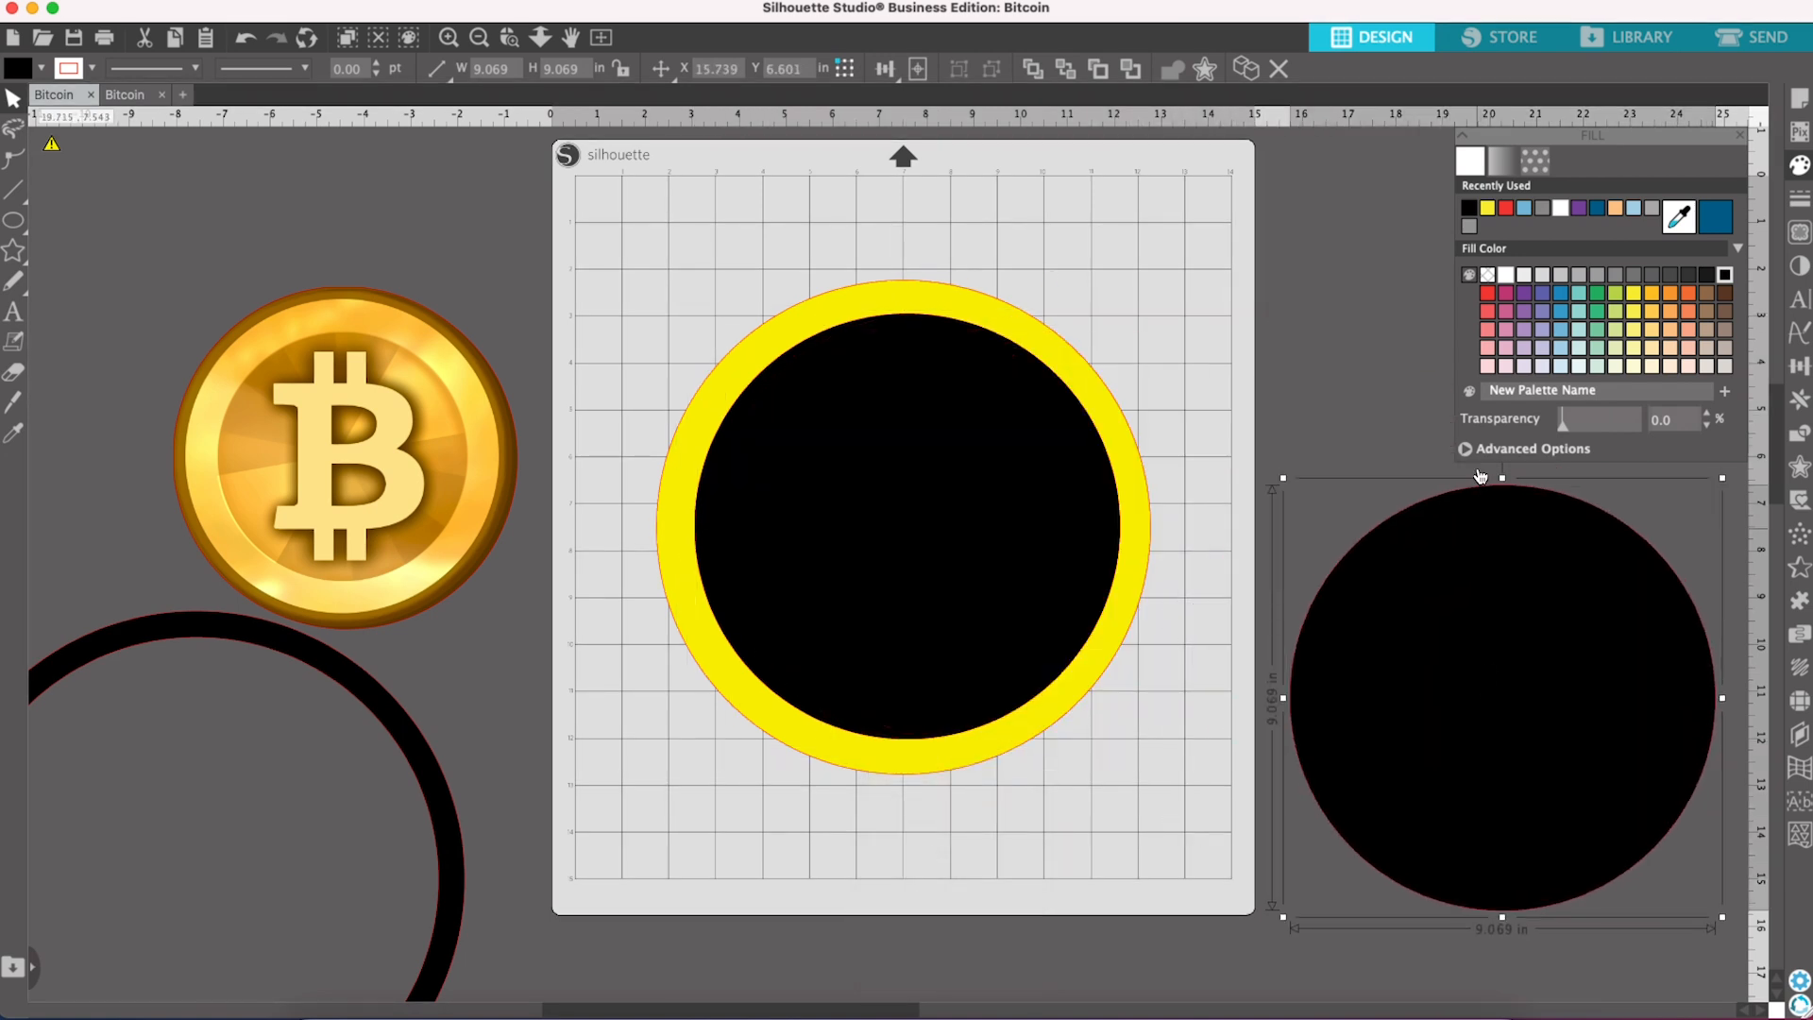
left_click(1486, 207)
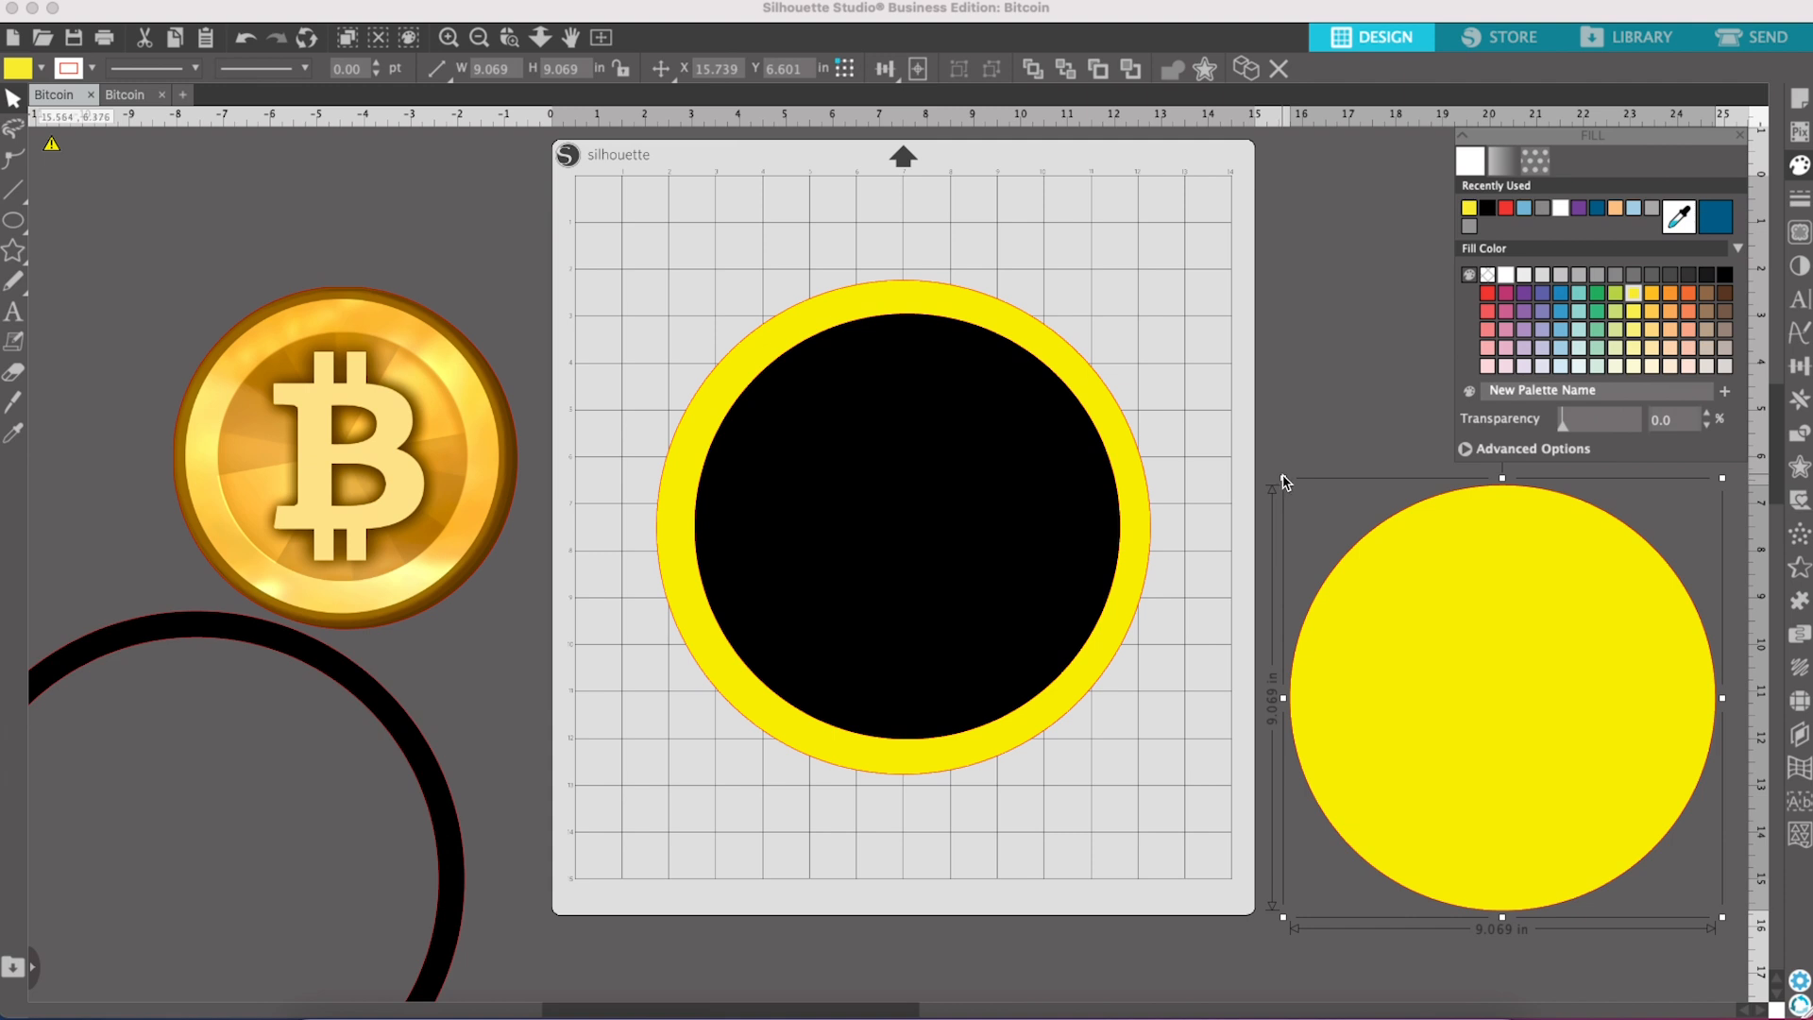
left_click_drag(1282, 480, 1375, 569)
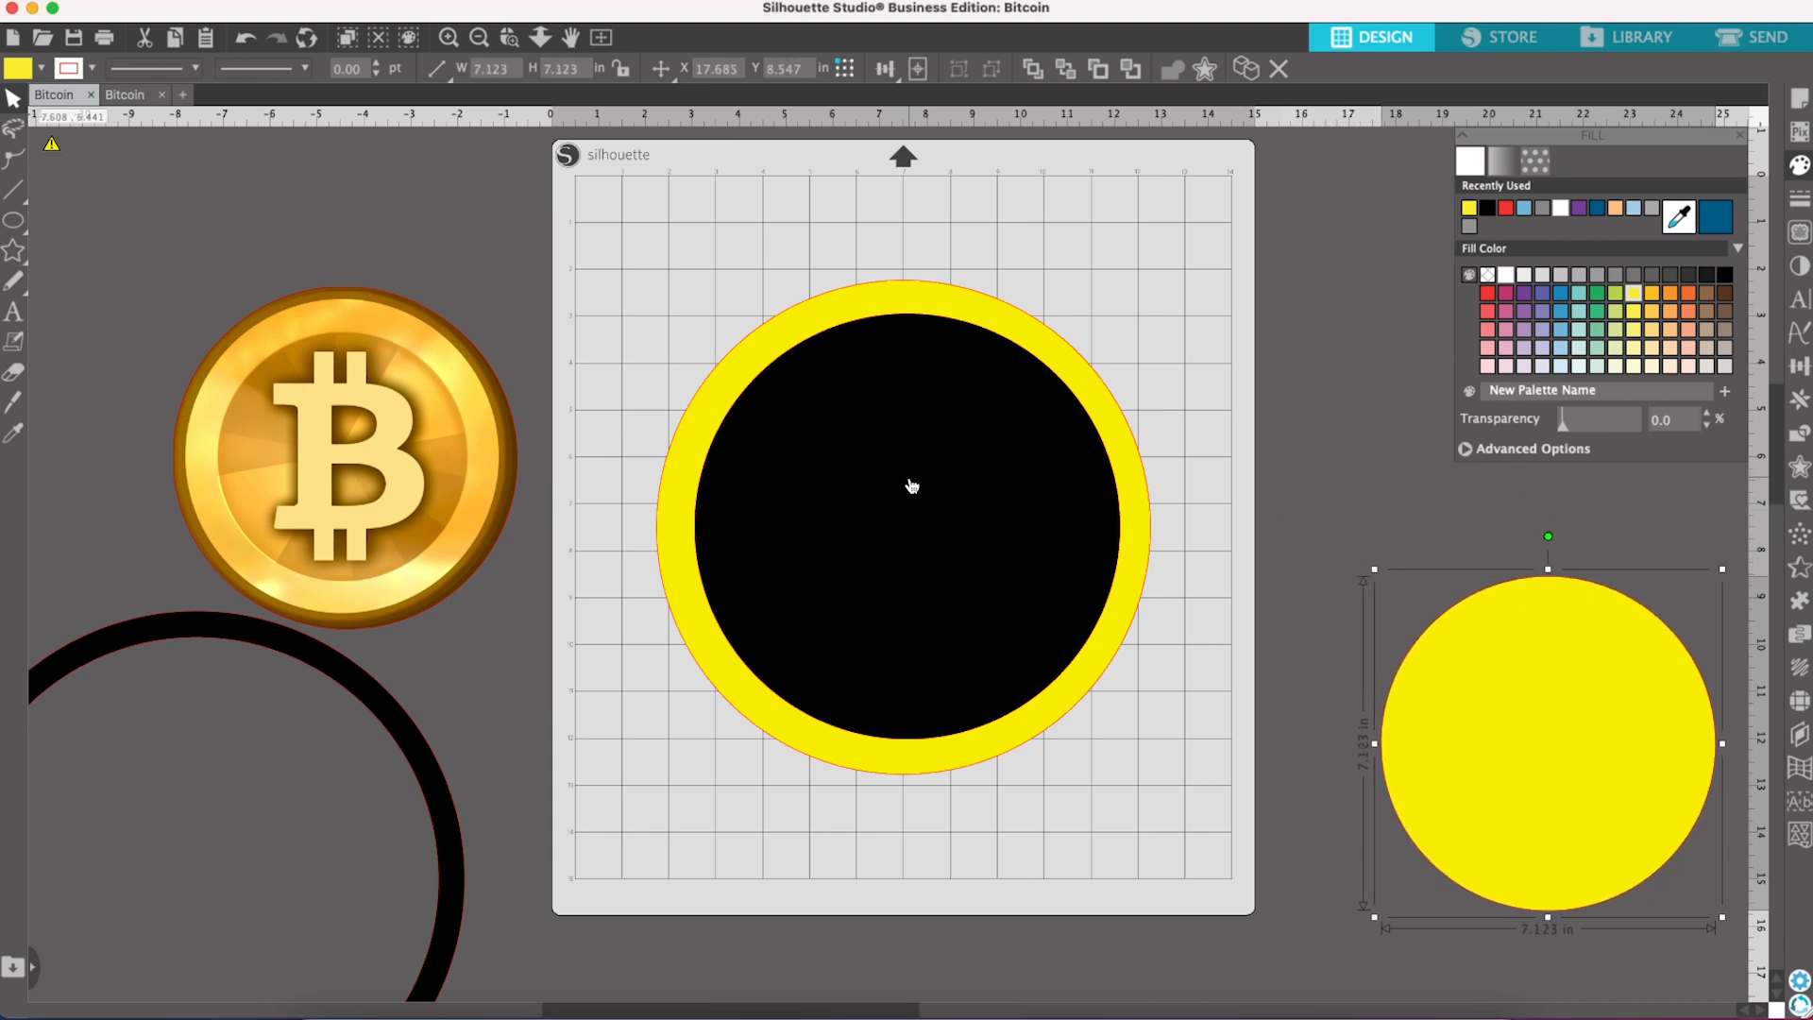
Step: Shrink the black circle on the page a little more and center it together with the yellow circle on the page
left_click(911, 482)
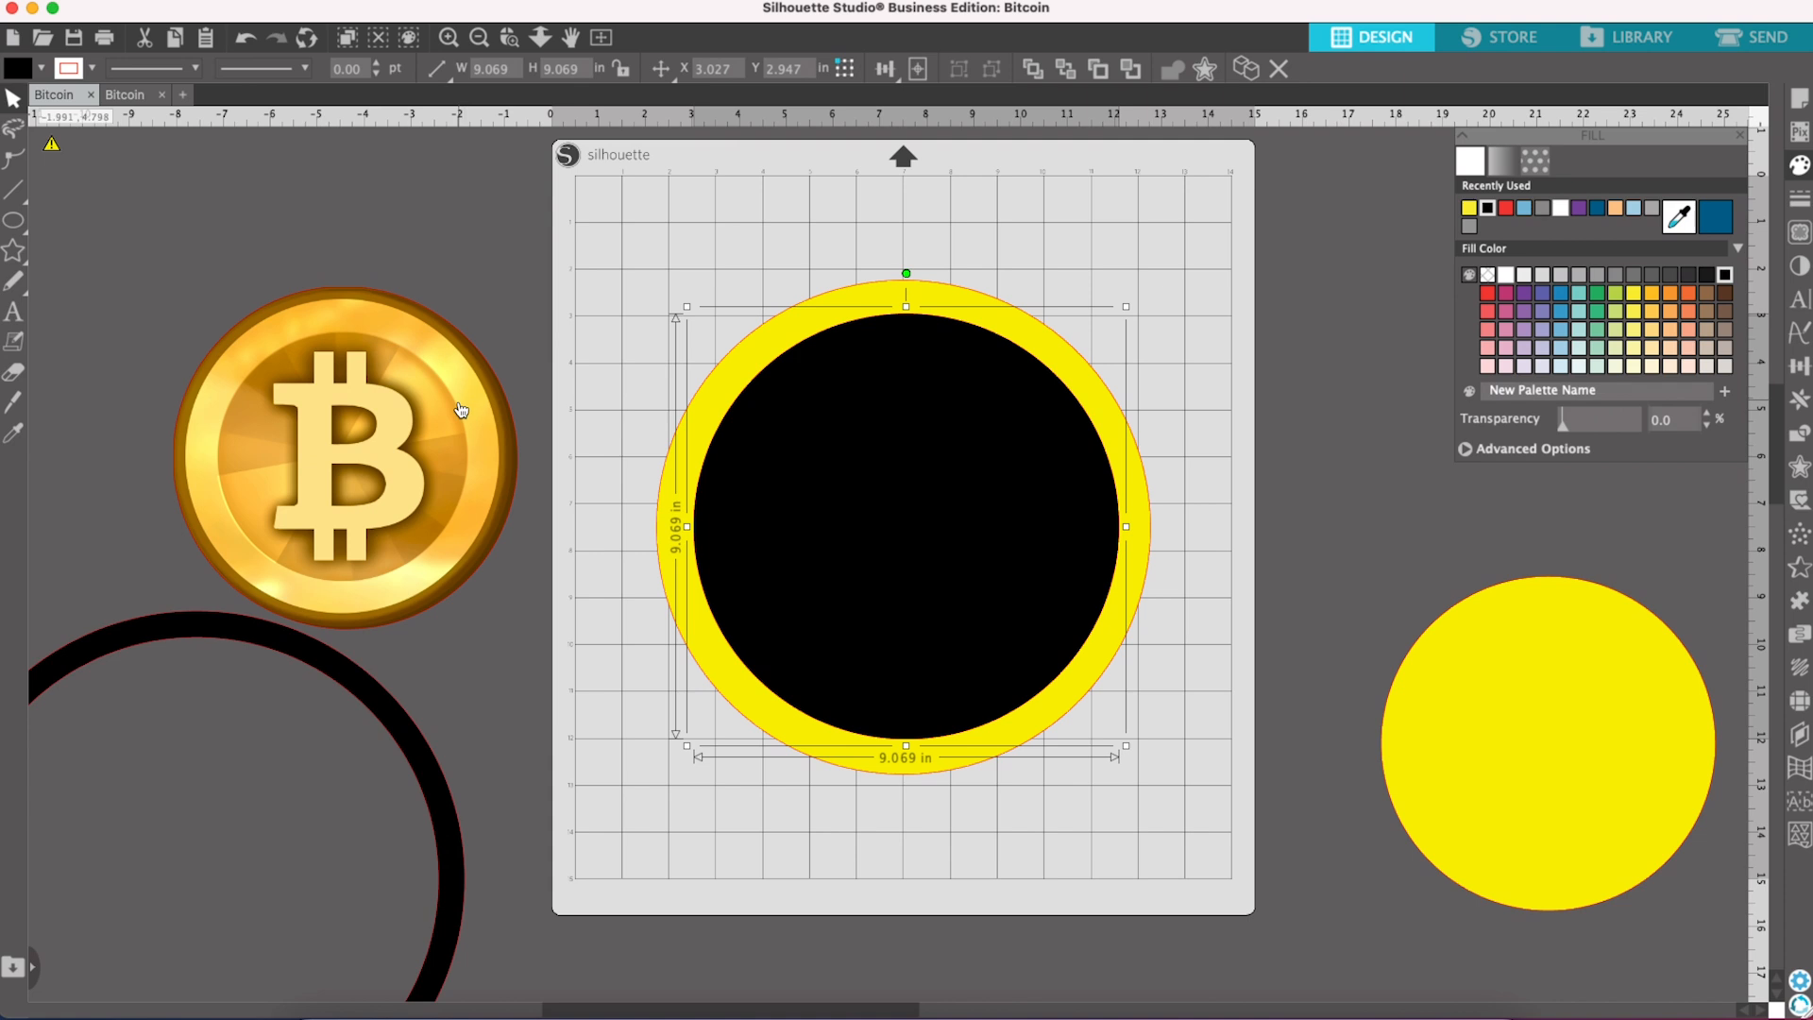
left_click_drag(689, 307, 733, 336)
left_click_drag(918, 429, 899, 413)
left_click_drag(635, 226, 1198, 858)
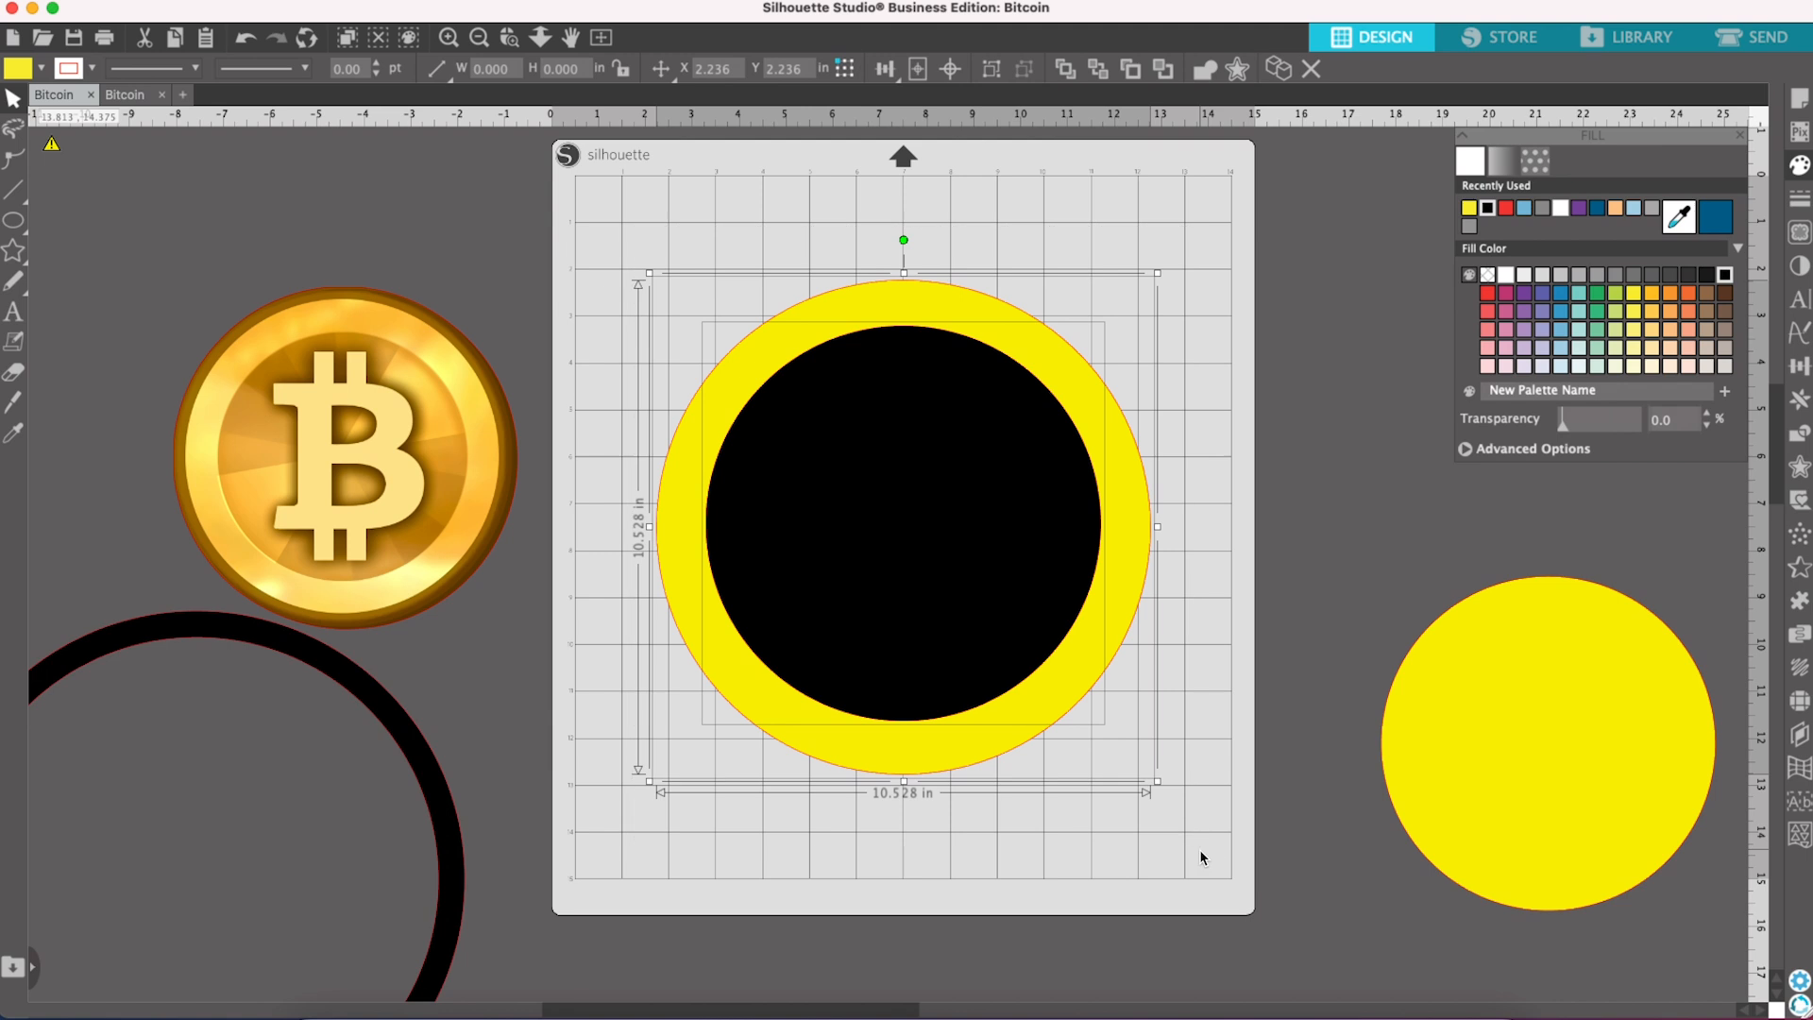
left_click(950, 68)
left_click(983, 289)
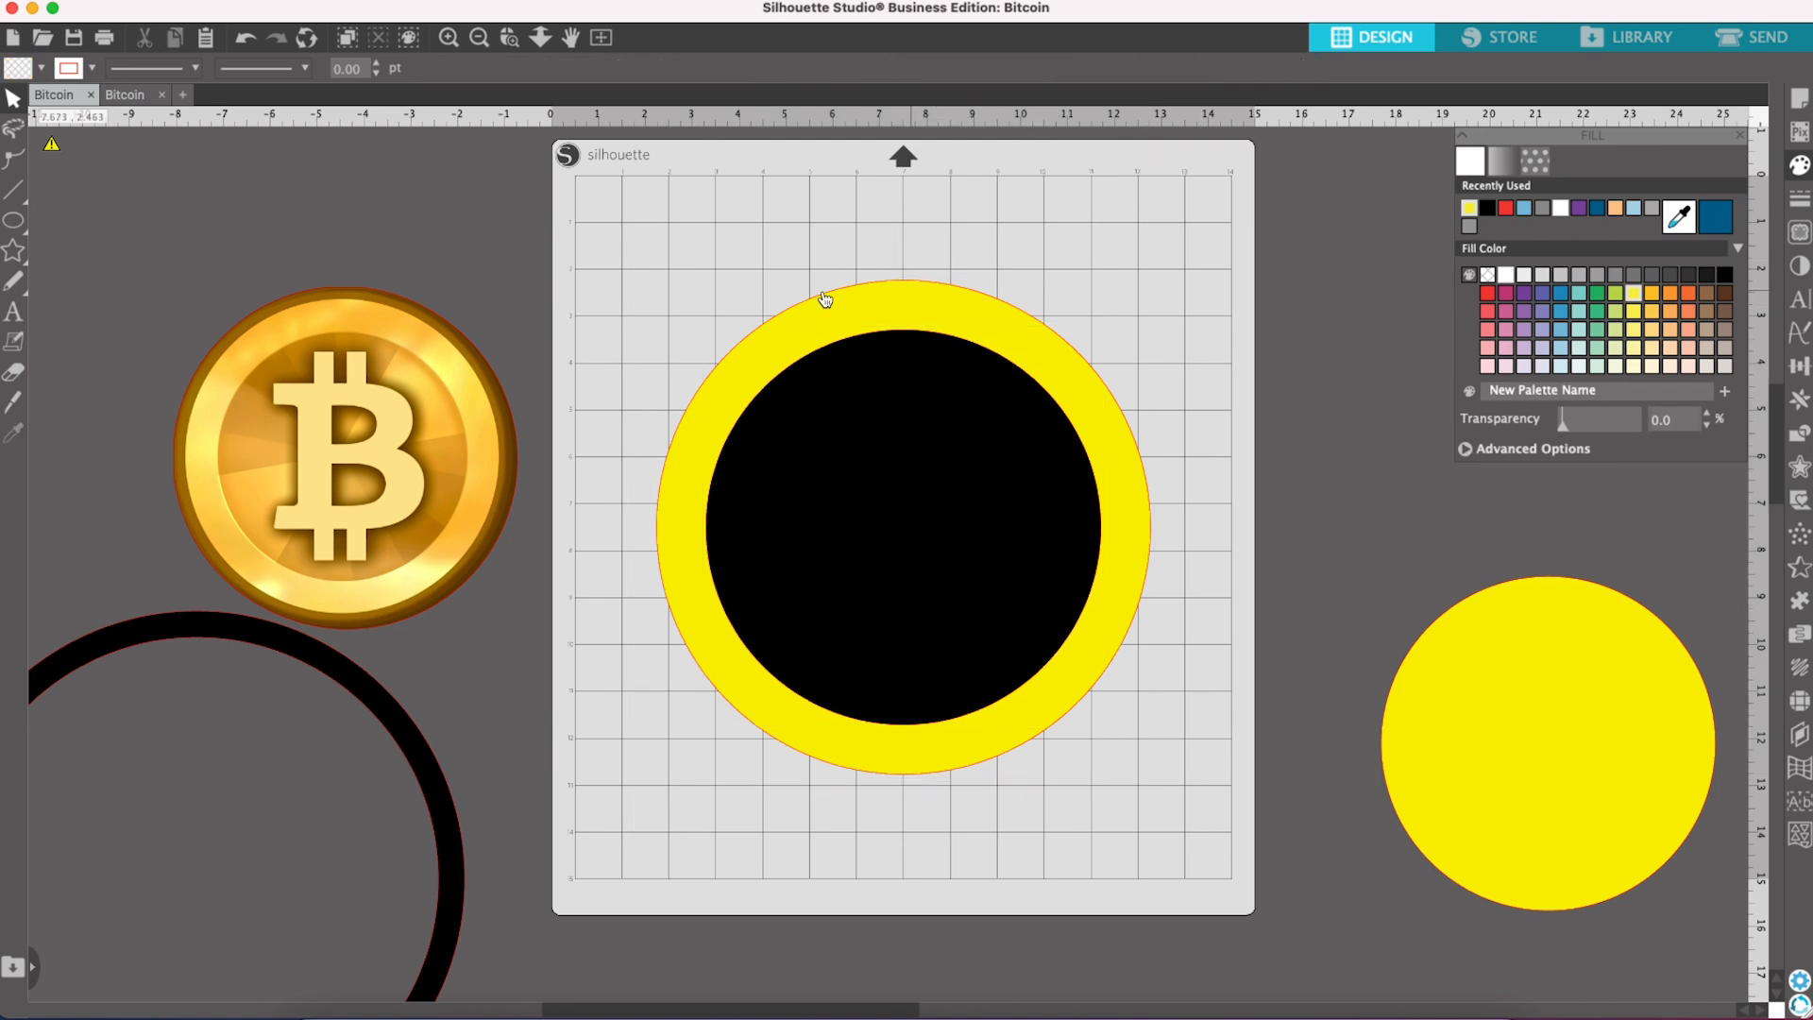
Step: Cut the black circle out of the yellow circle with Subtract All and move the black circle off below the page
left_click_drag(605, 245, 1167, 836)
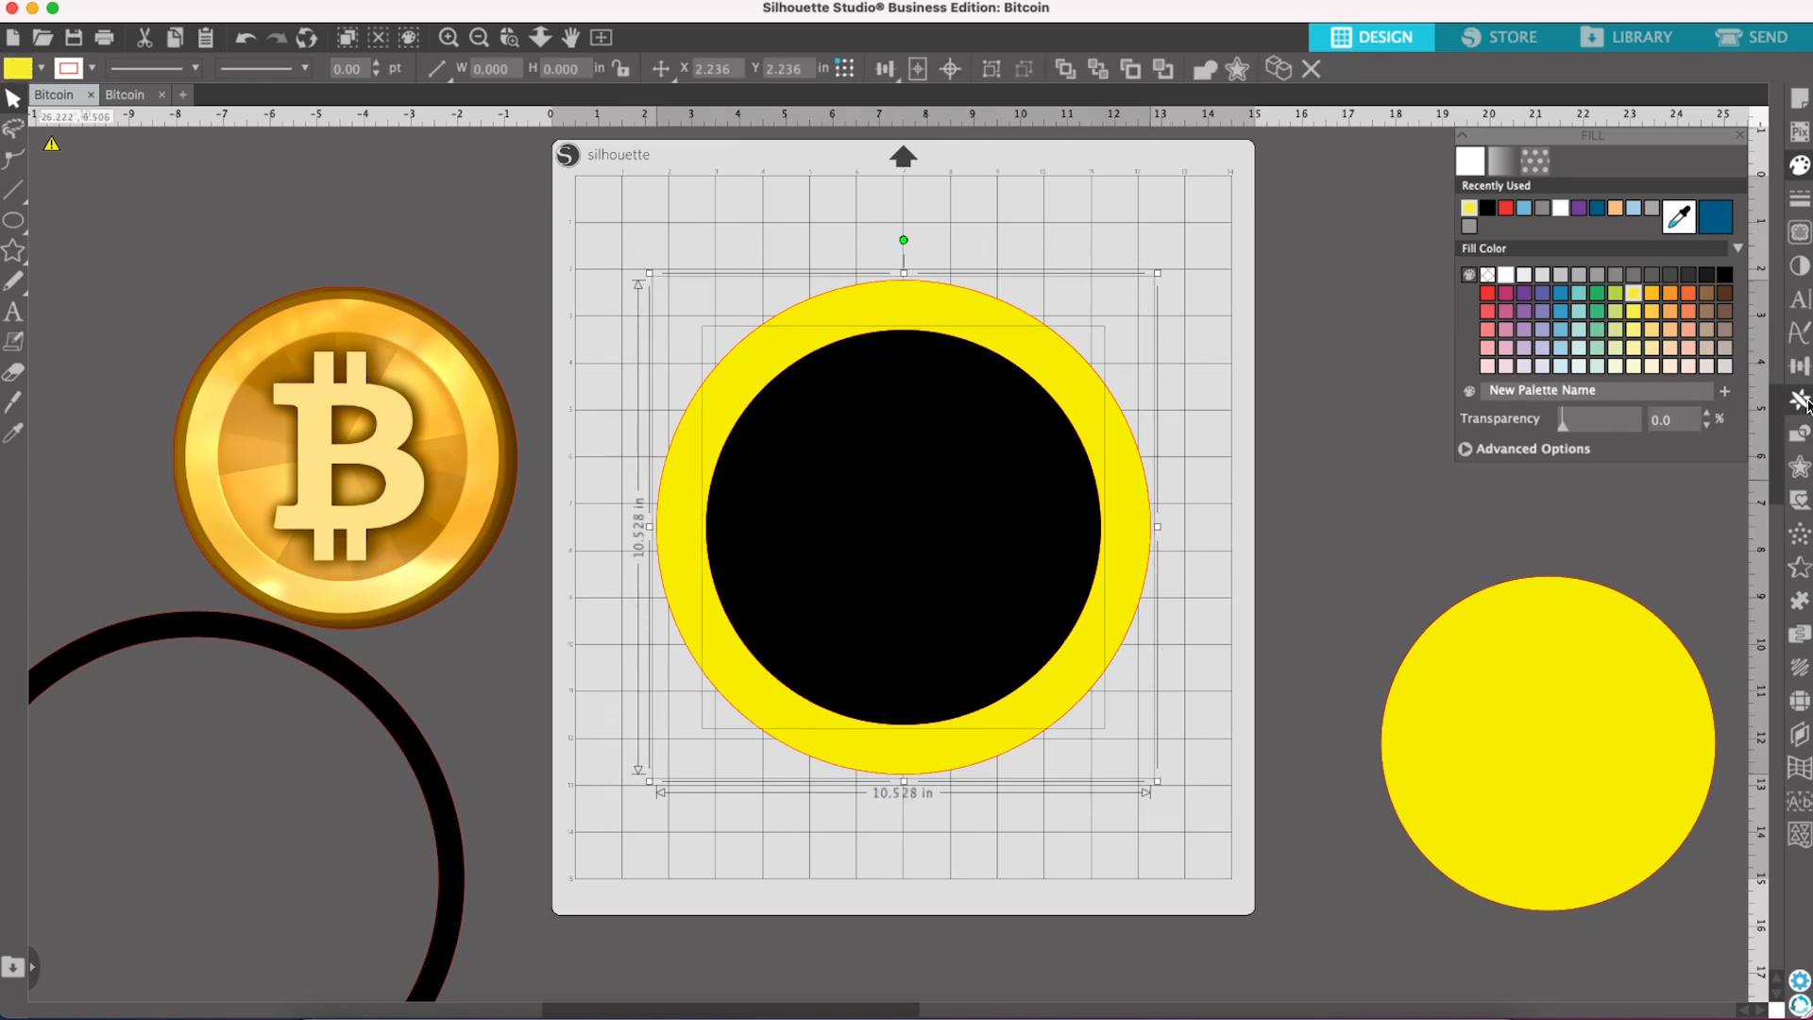
left_click(1802, 433)
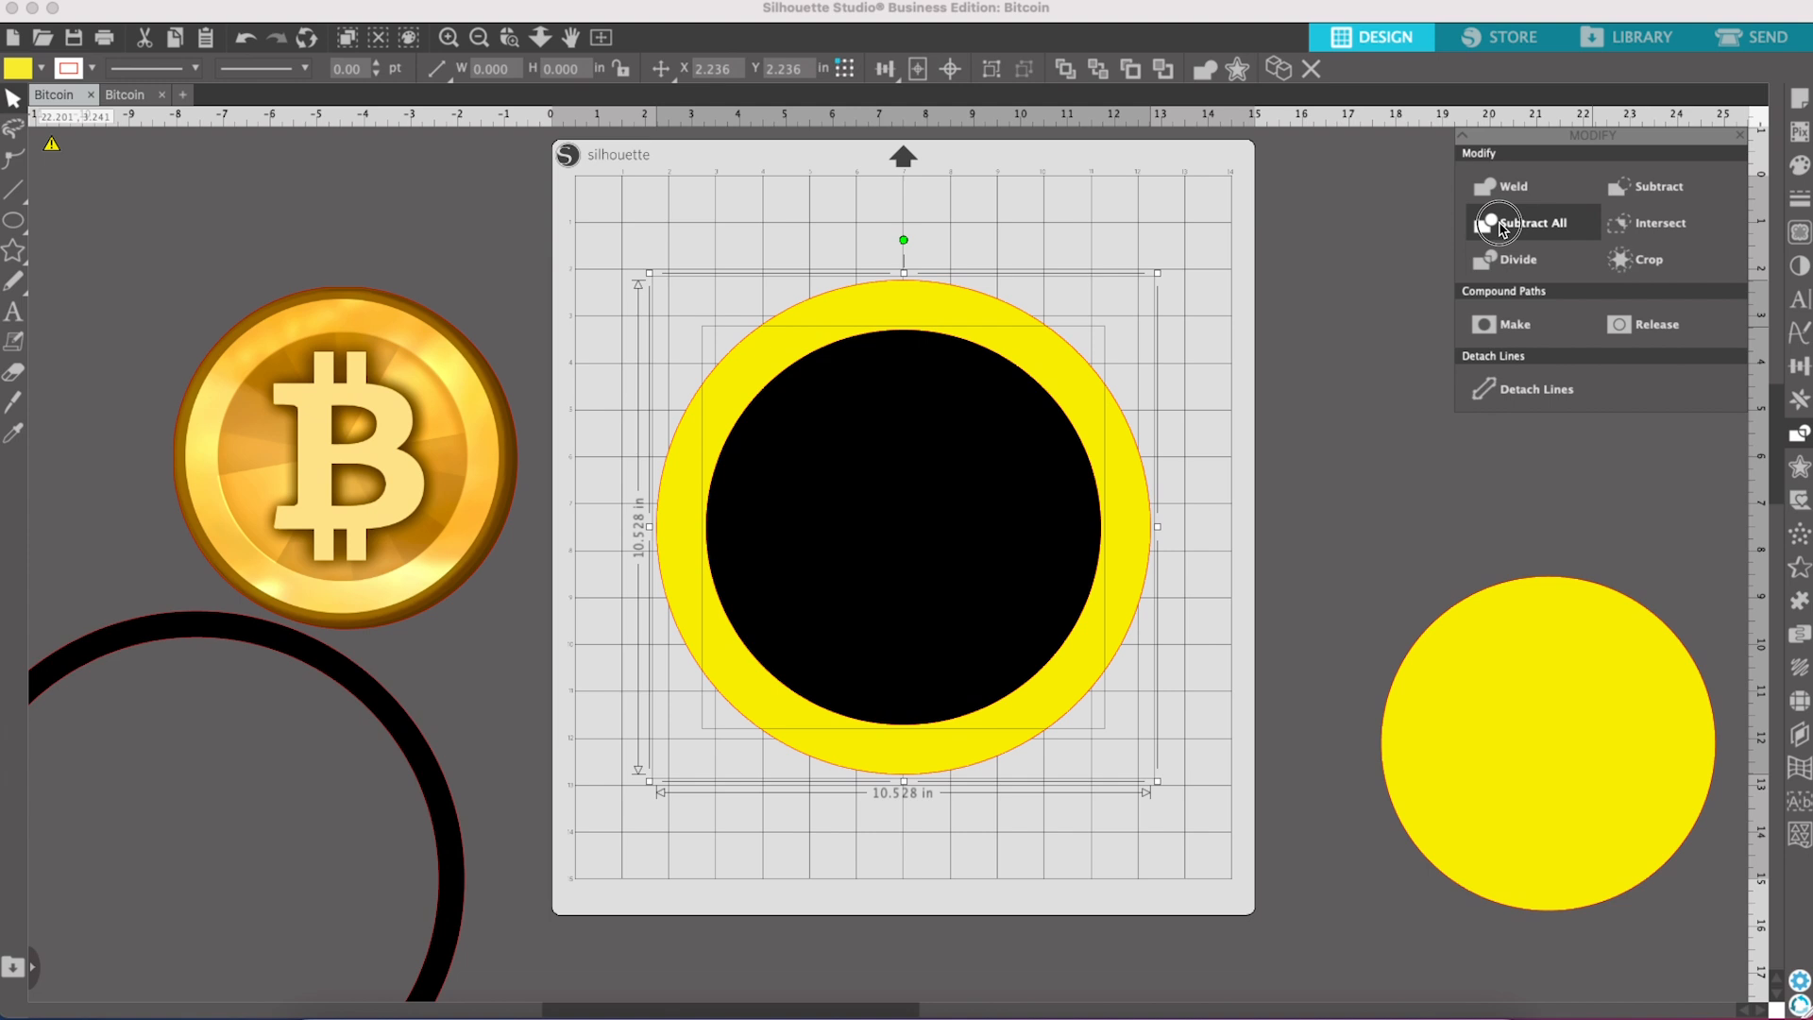
left_click(1502, 226)
left_click_drag(1044, 518, 1186, 718)
key("Delete")
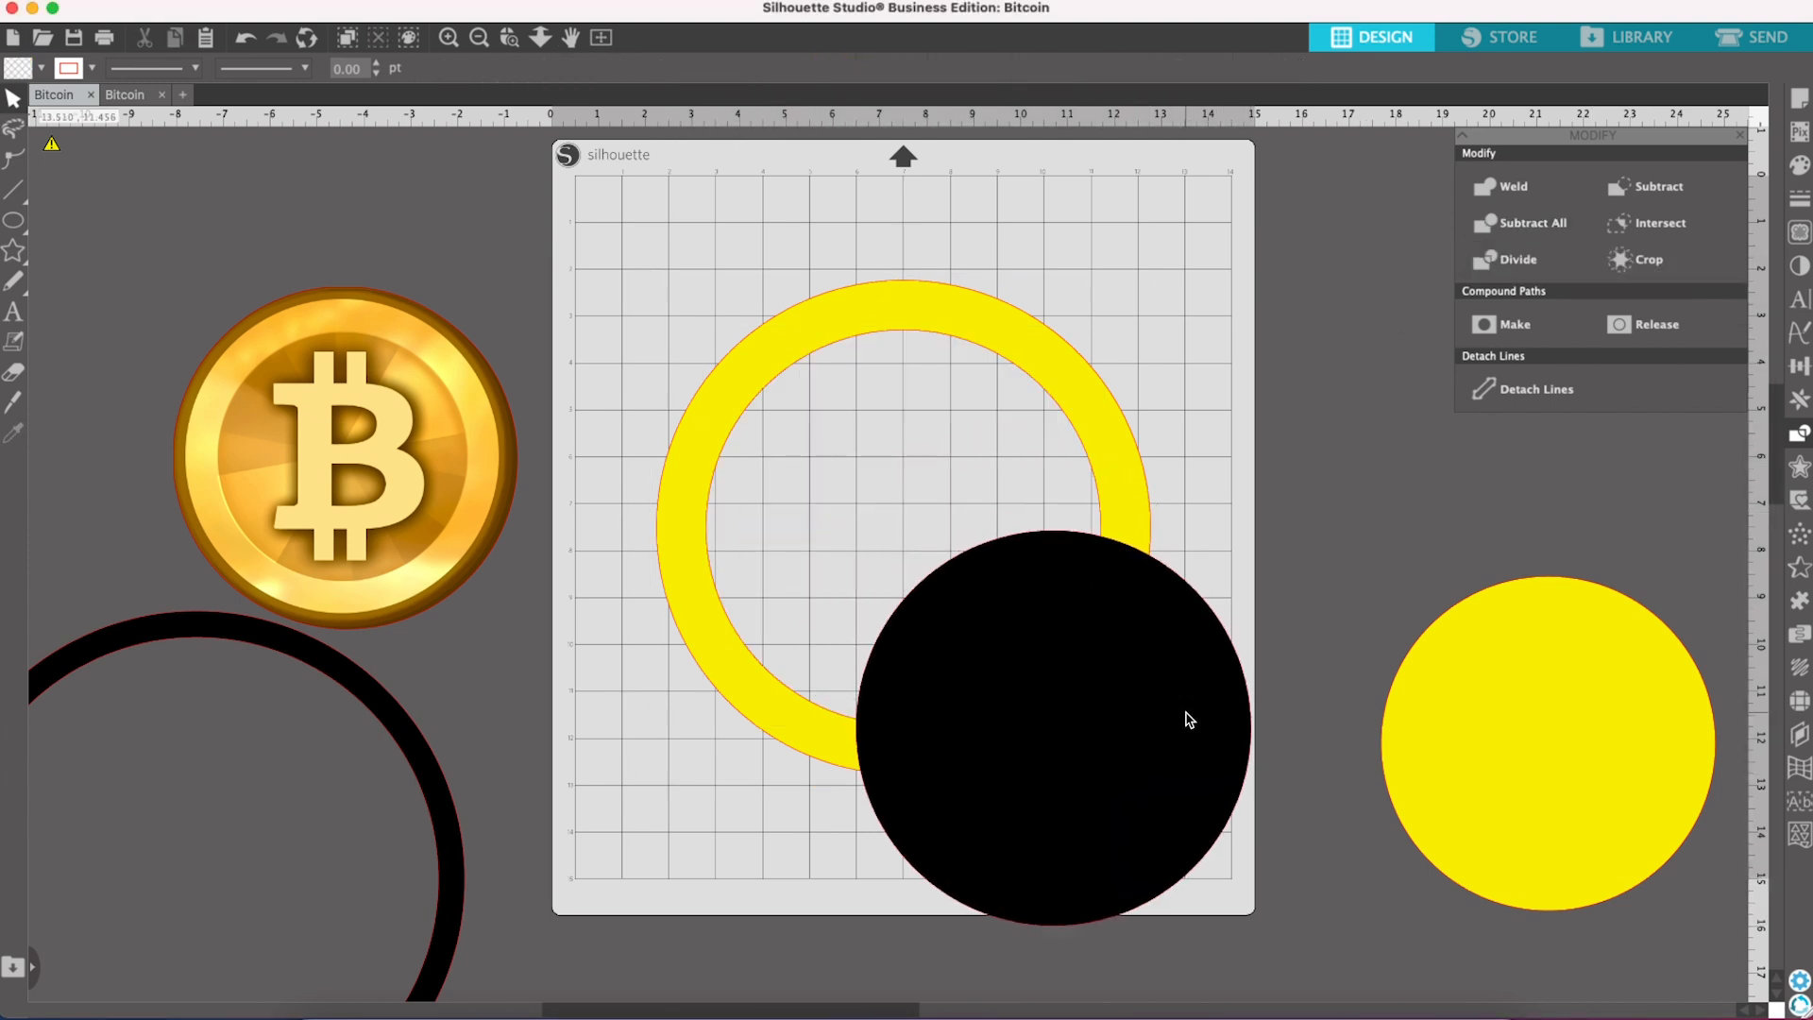
left_click_drag(1189, 725, 1354, 1017)
Step: Move the spare yellow circle inside the yellow ring's opening and fill it with black
left_click_drag(1531, 801, 901, 546)
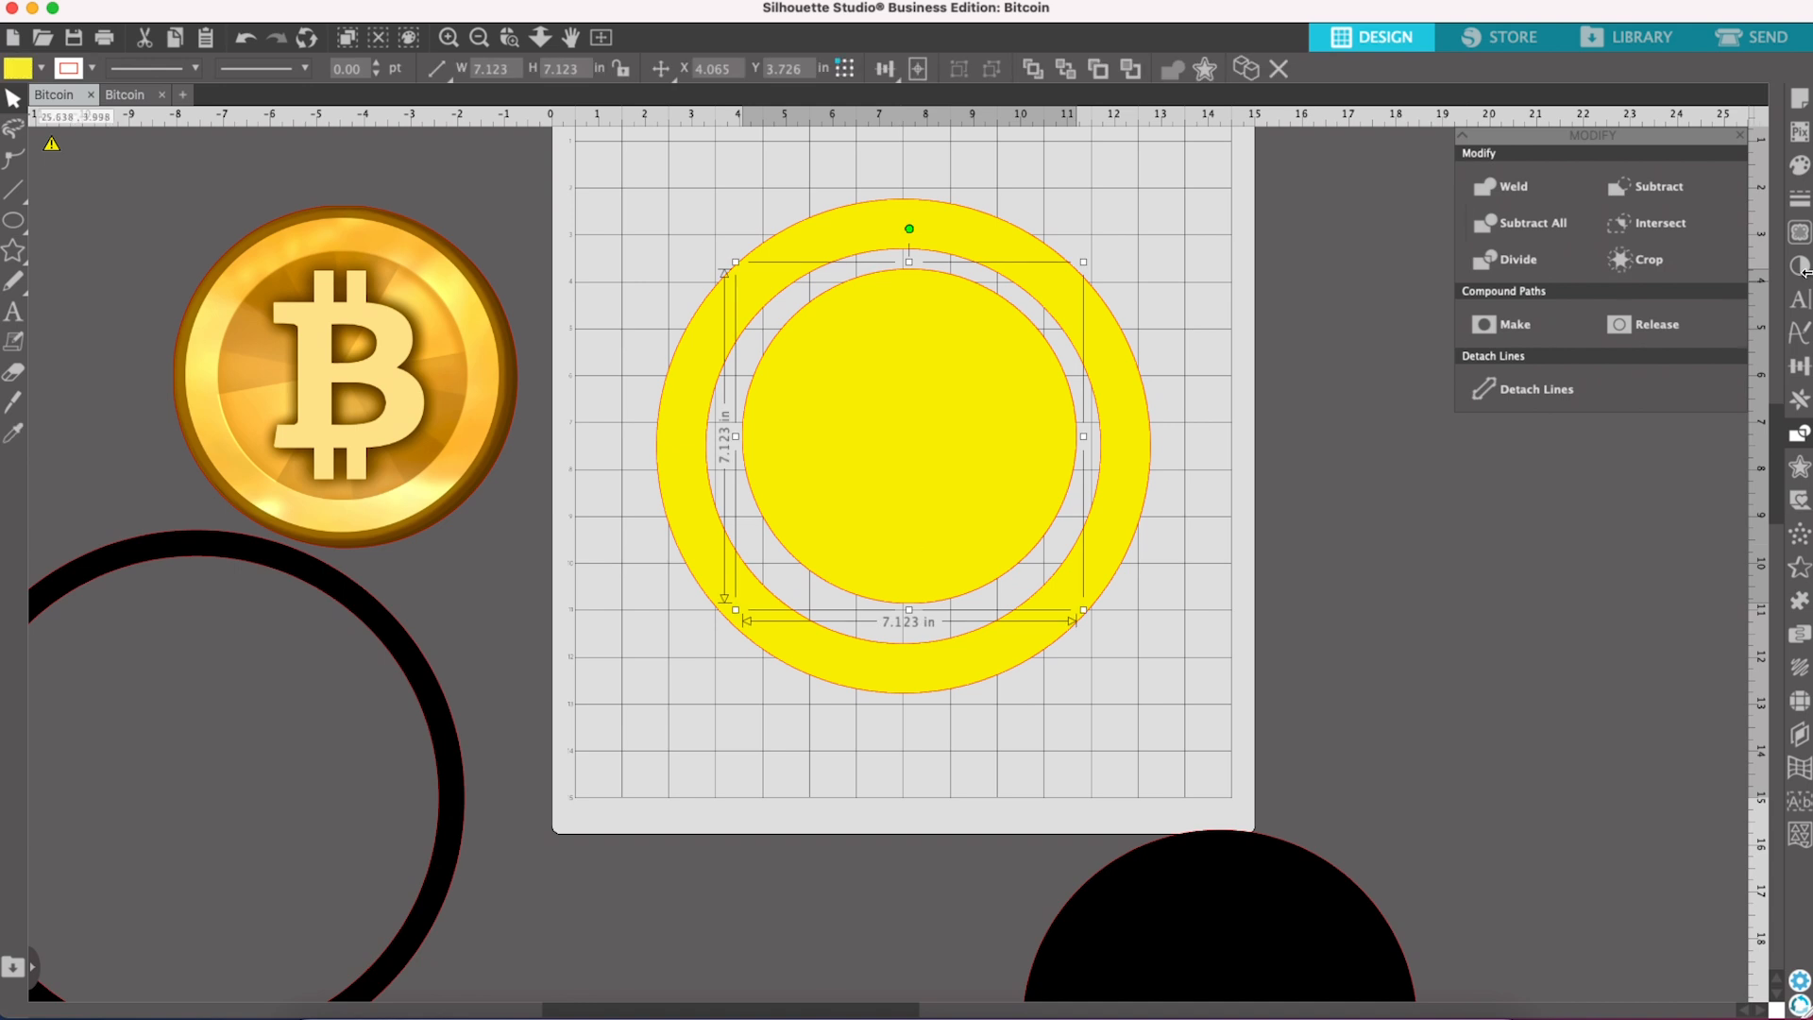
left_click(1801, 168)
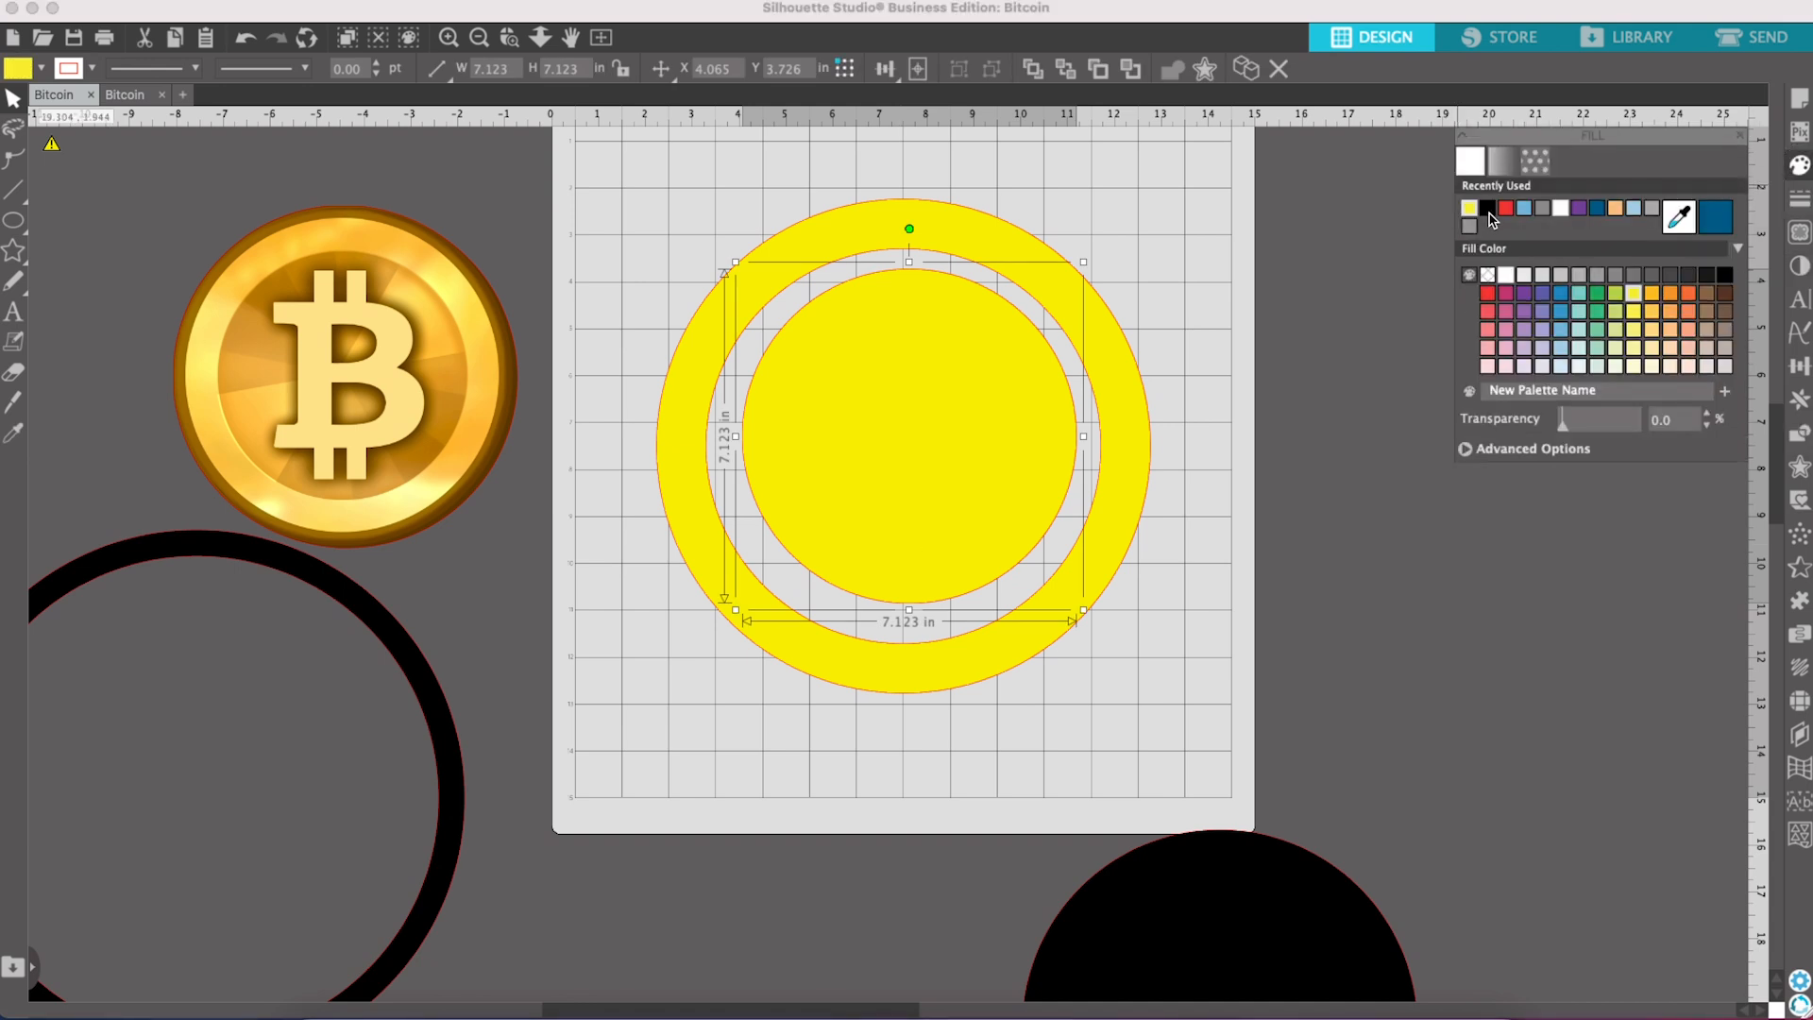
left_click(1488, 209)
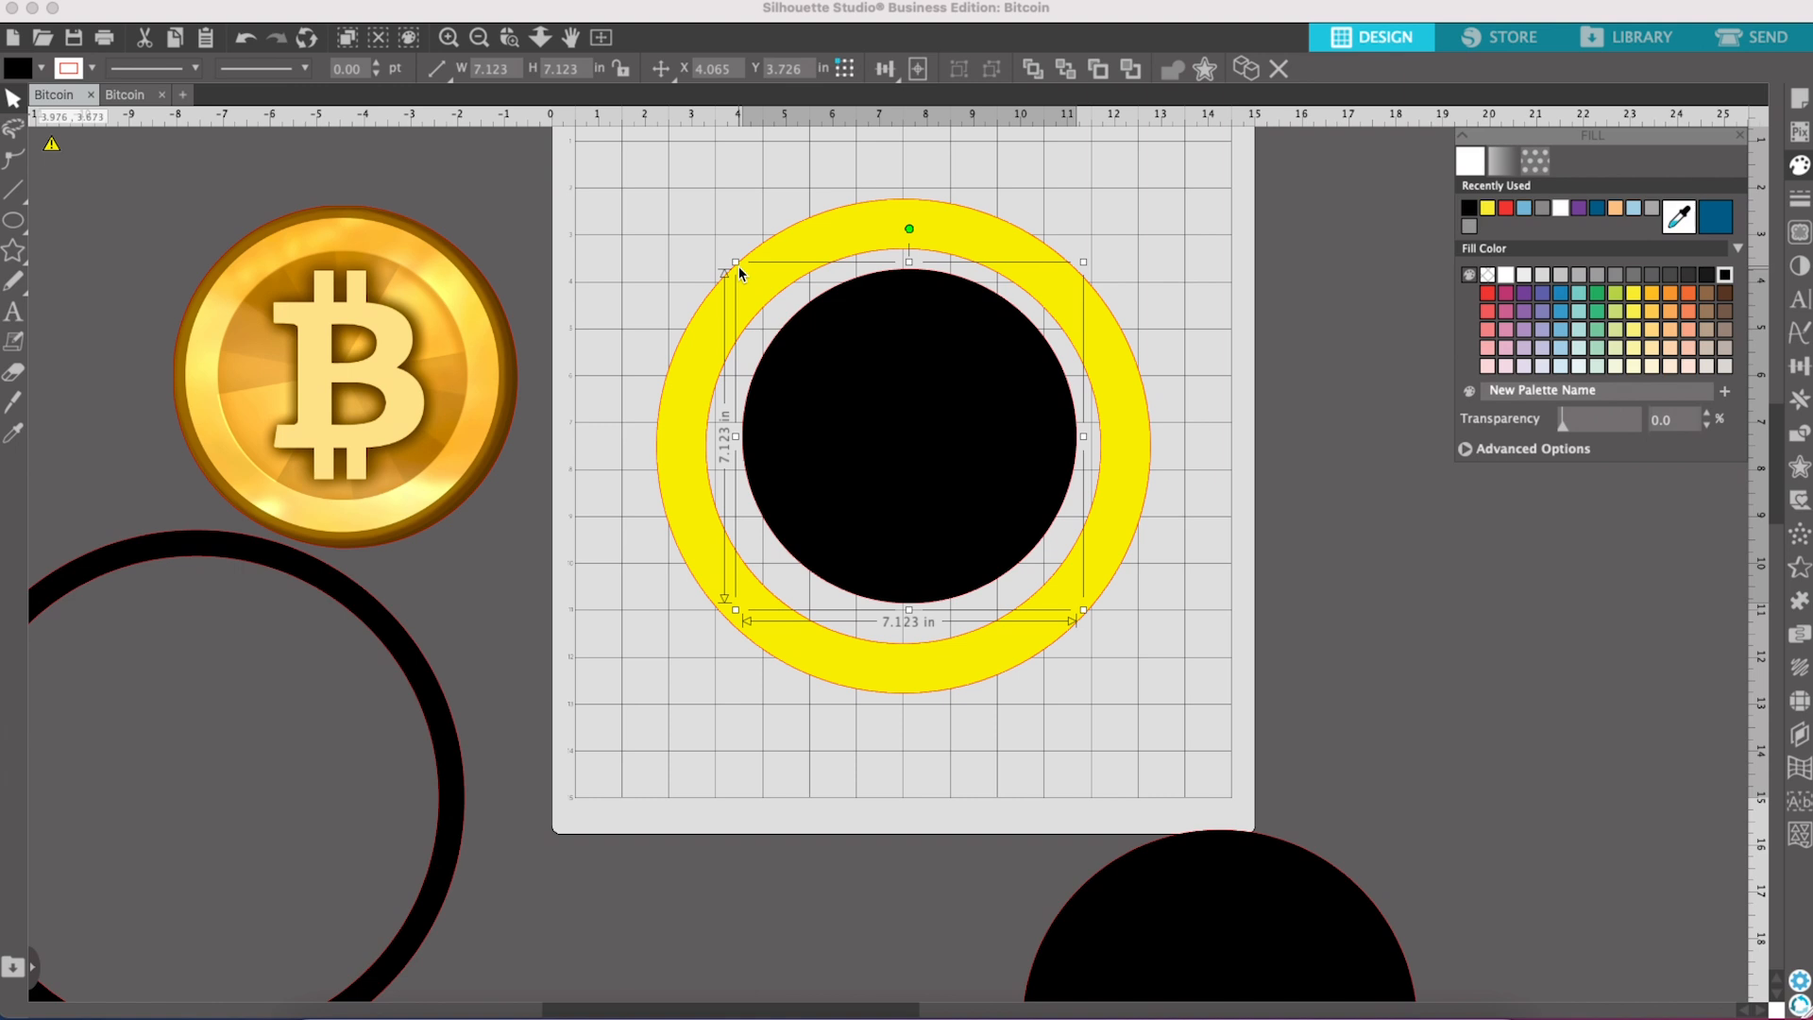
Step: Enlarge the inner black circle to about 8.60 in to cover the ring's opening, and center it with the yellow ring on the page
left_click_drag(736, 263, 707, 247)
left_click_drag(1083, 612, 1101, 661)
left_click_drag(990, 543, 975, 543)
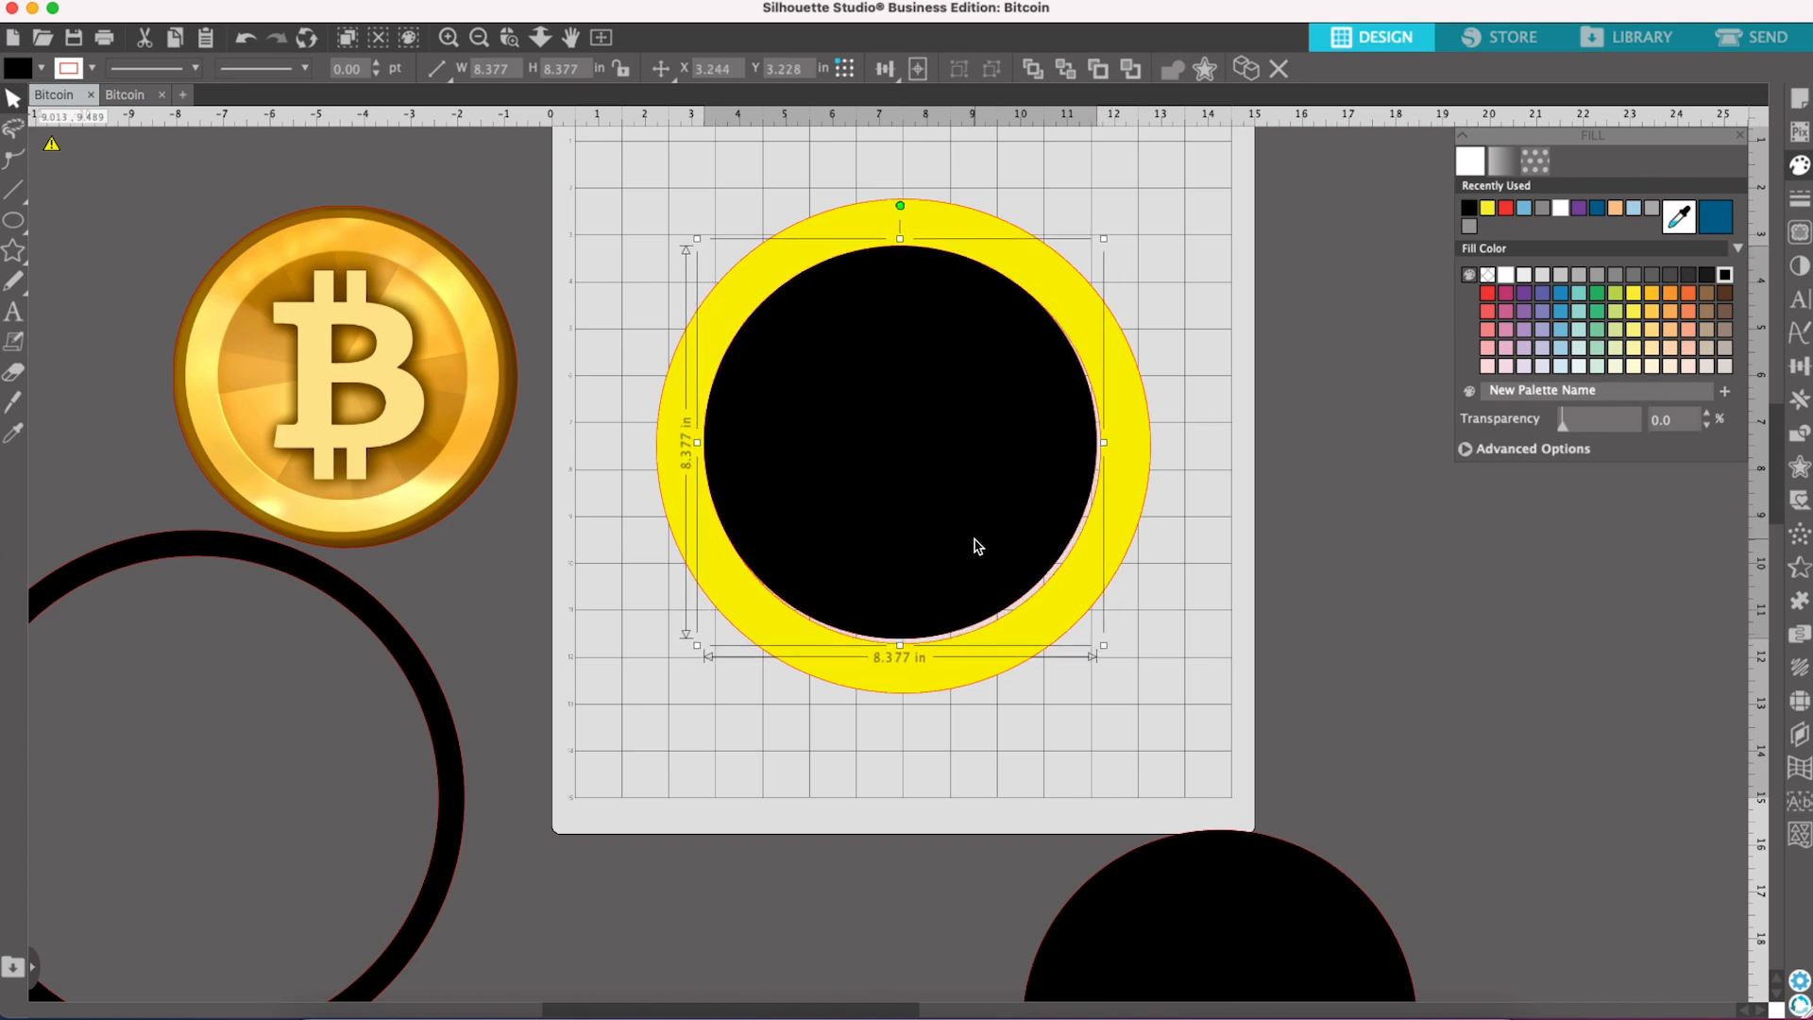
left_click(1097, 646)
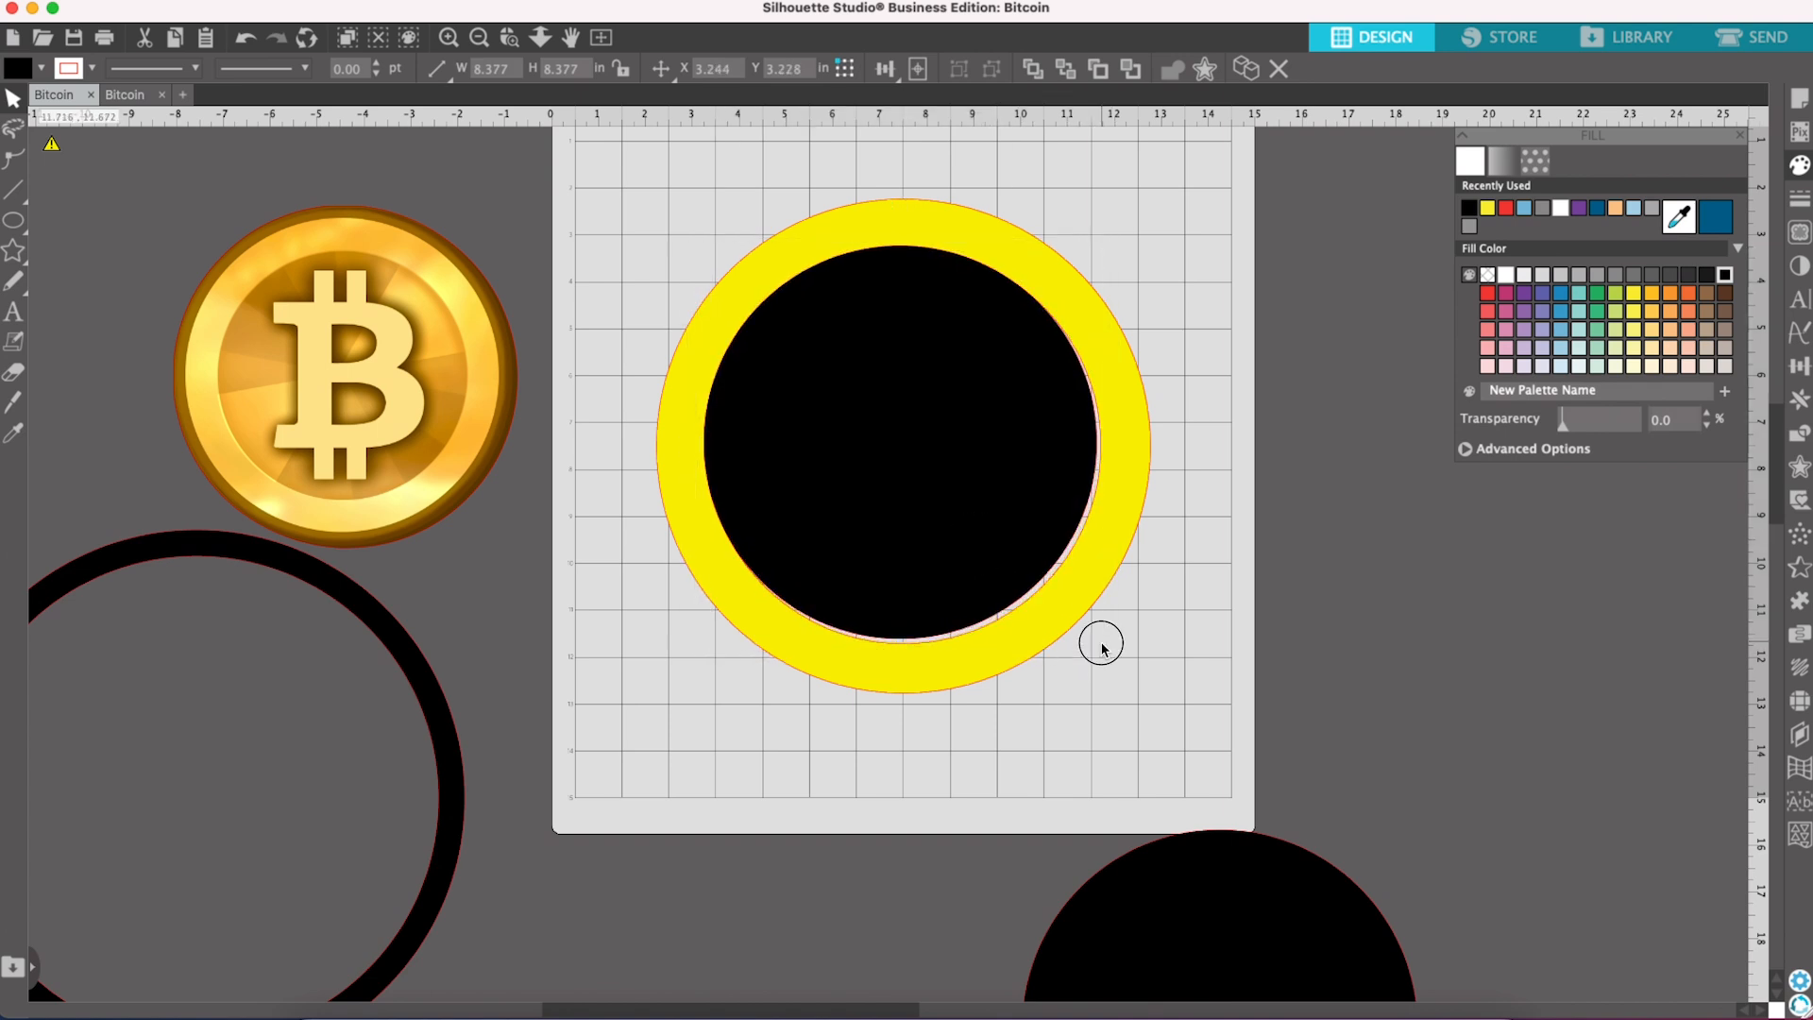
left_click(959, 560)
left_click_drag(1102, 649, 1119, 662)
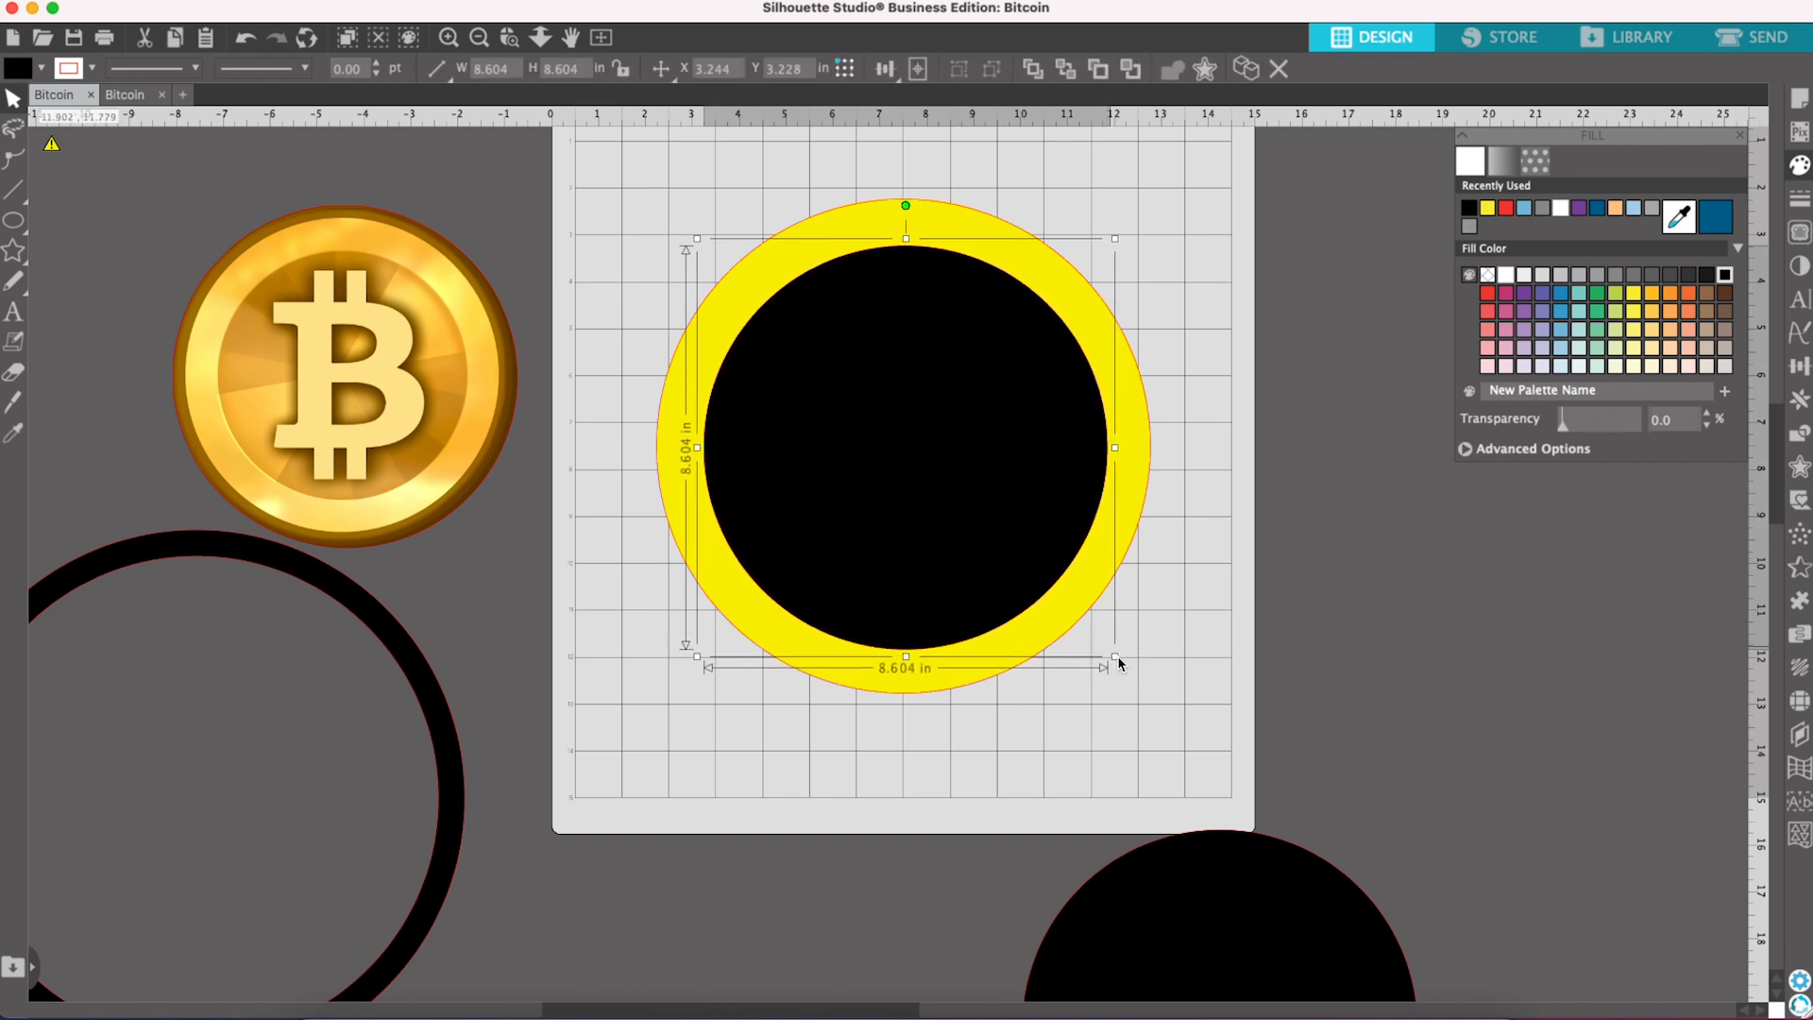
left_click_drag(606, 185, 1152, 692)
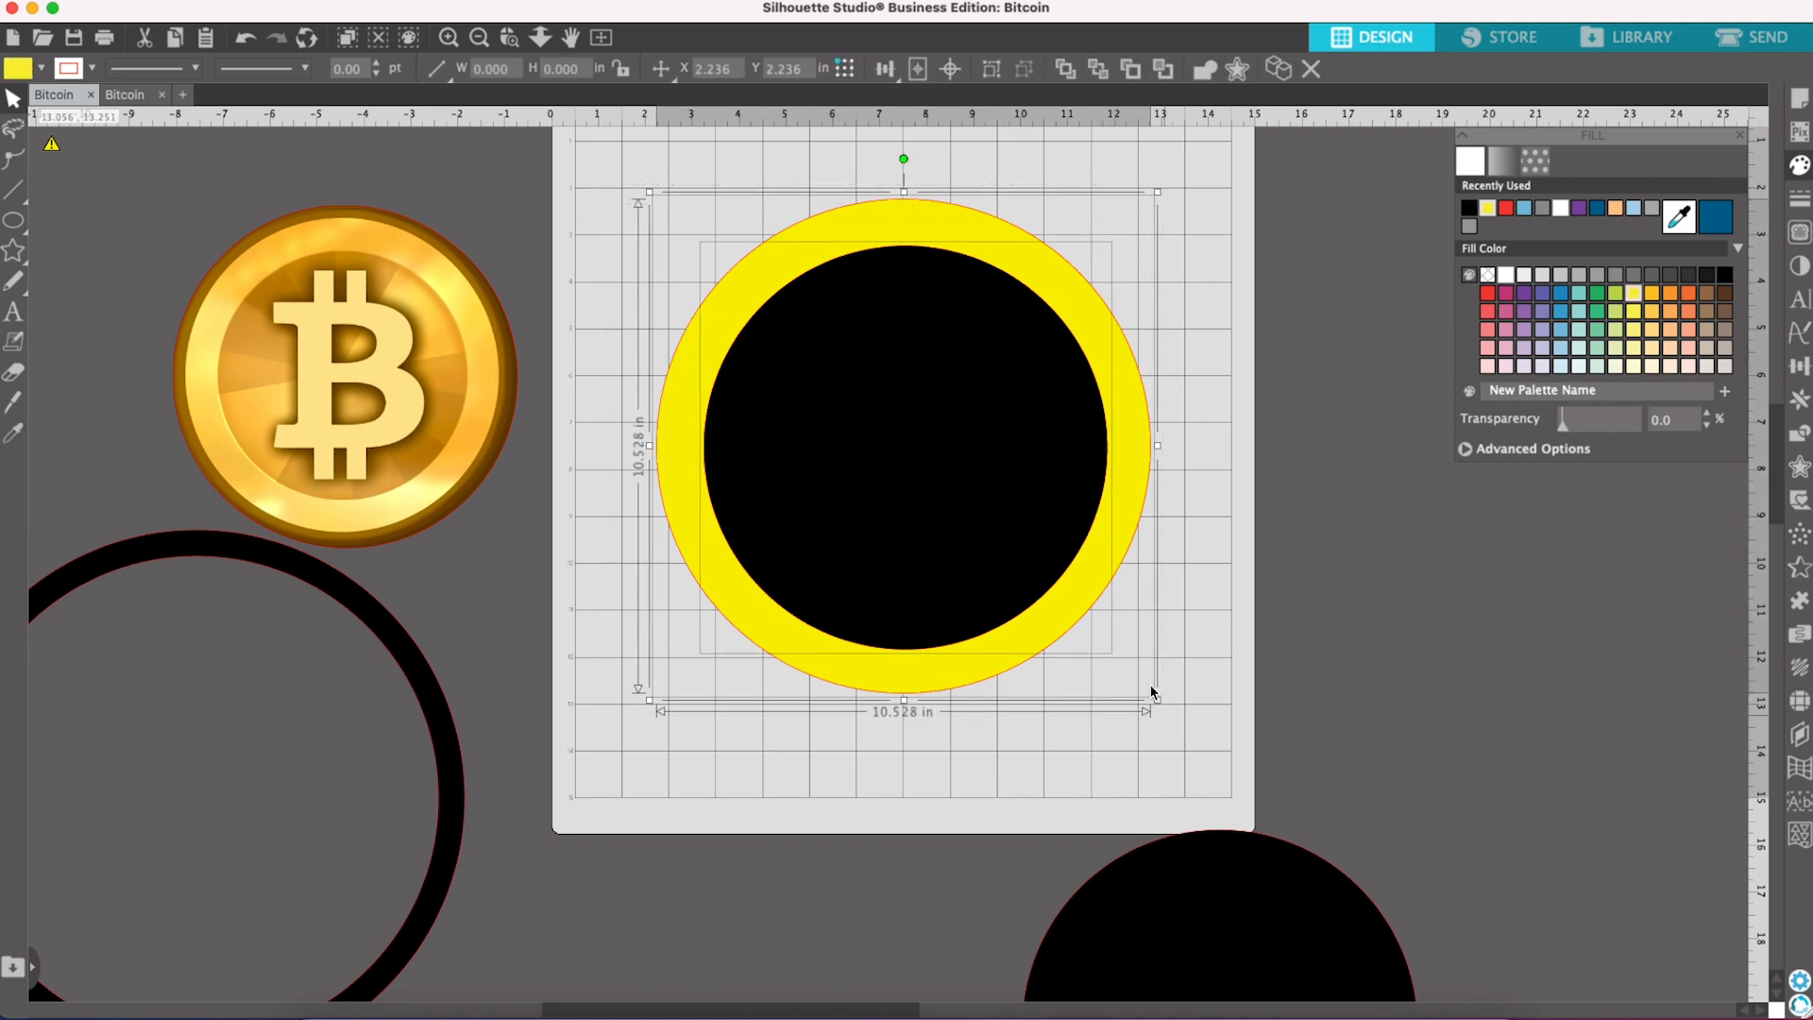
left_click(950, 69)
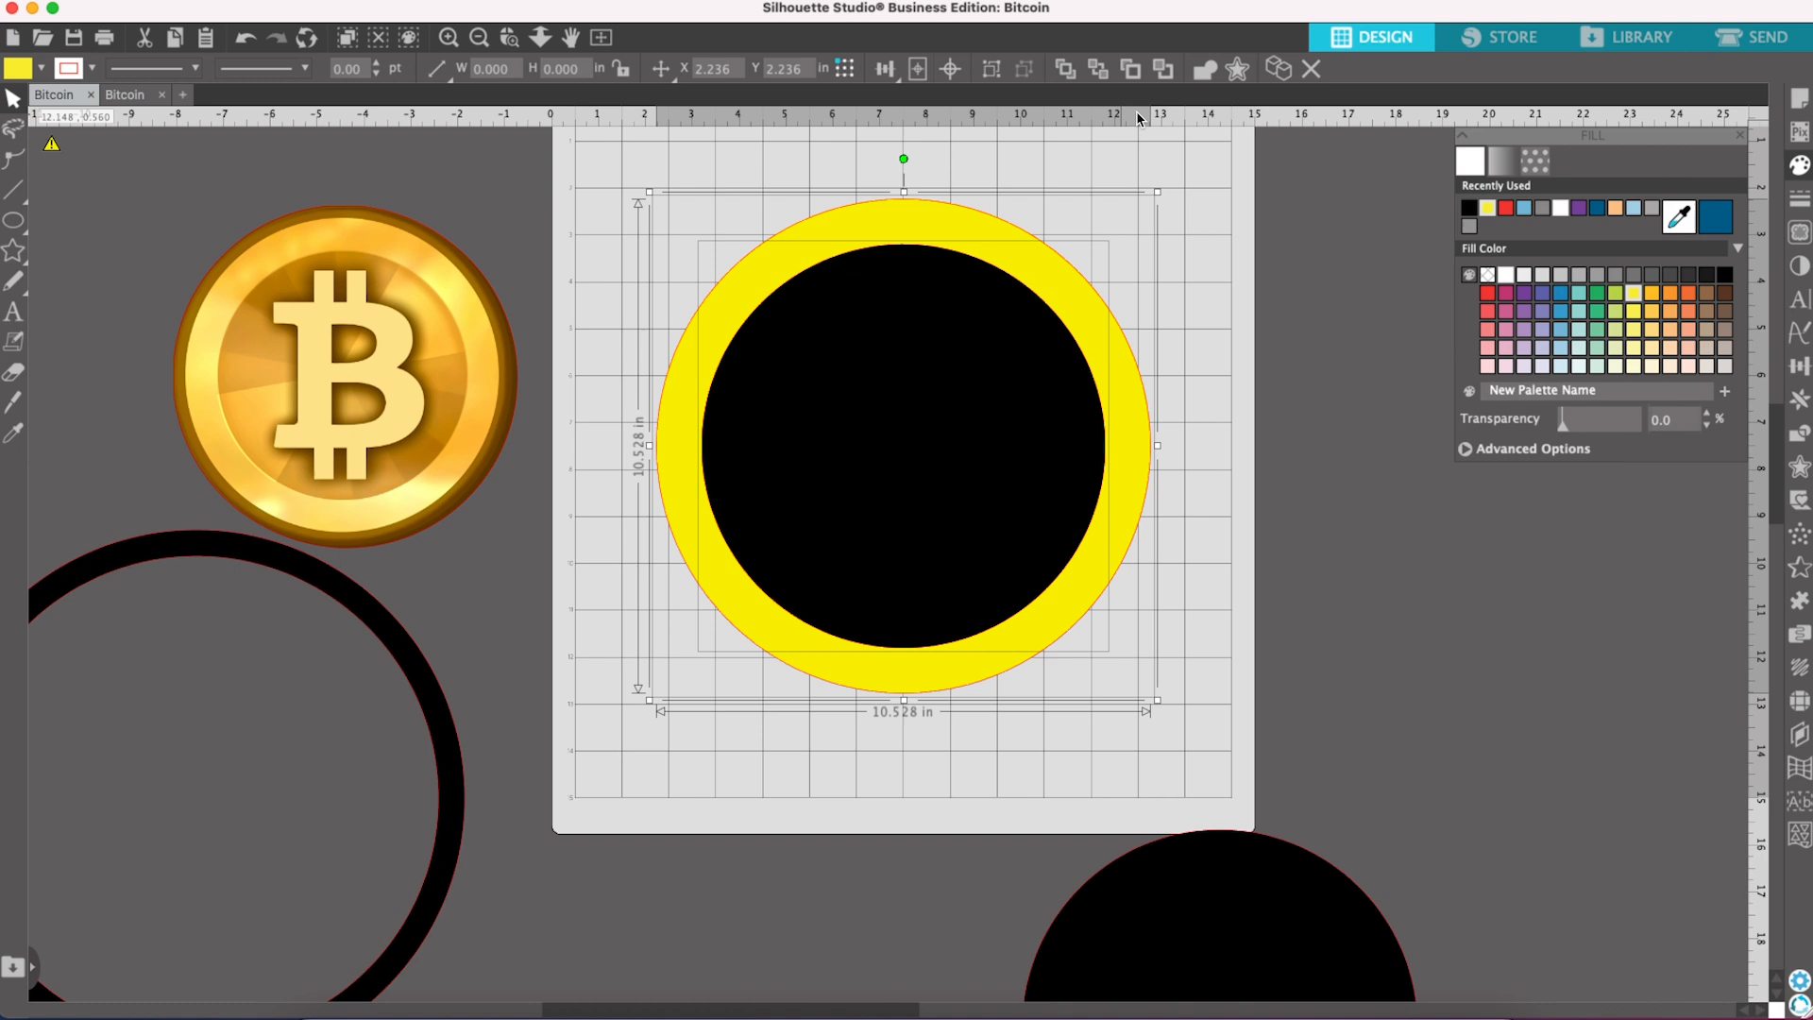
left_click(1196, 156)
Step: Enlarge the inner black circle to about 8.72 in for more overlap with the yellow ring
left_click(1021, 352)
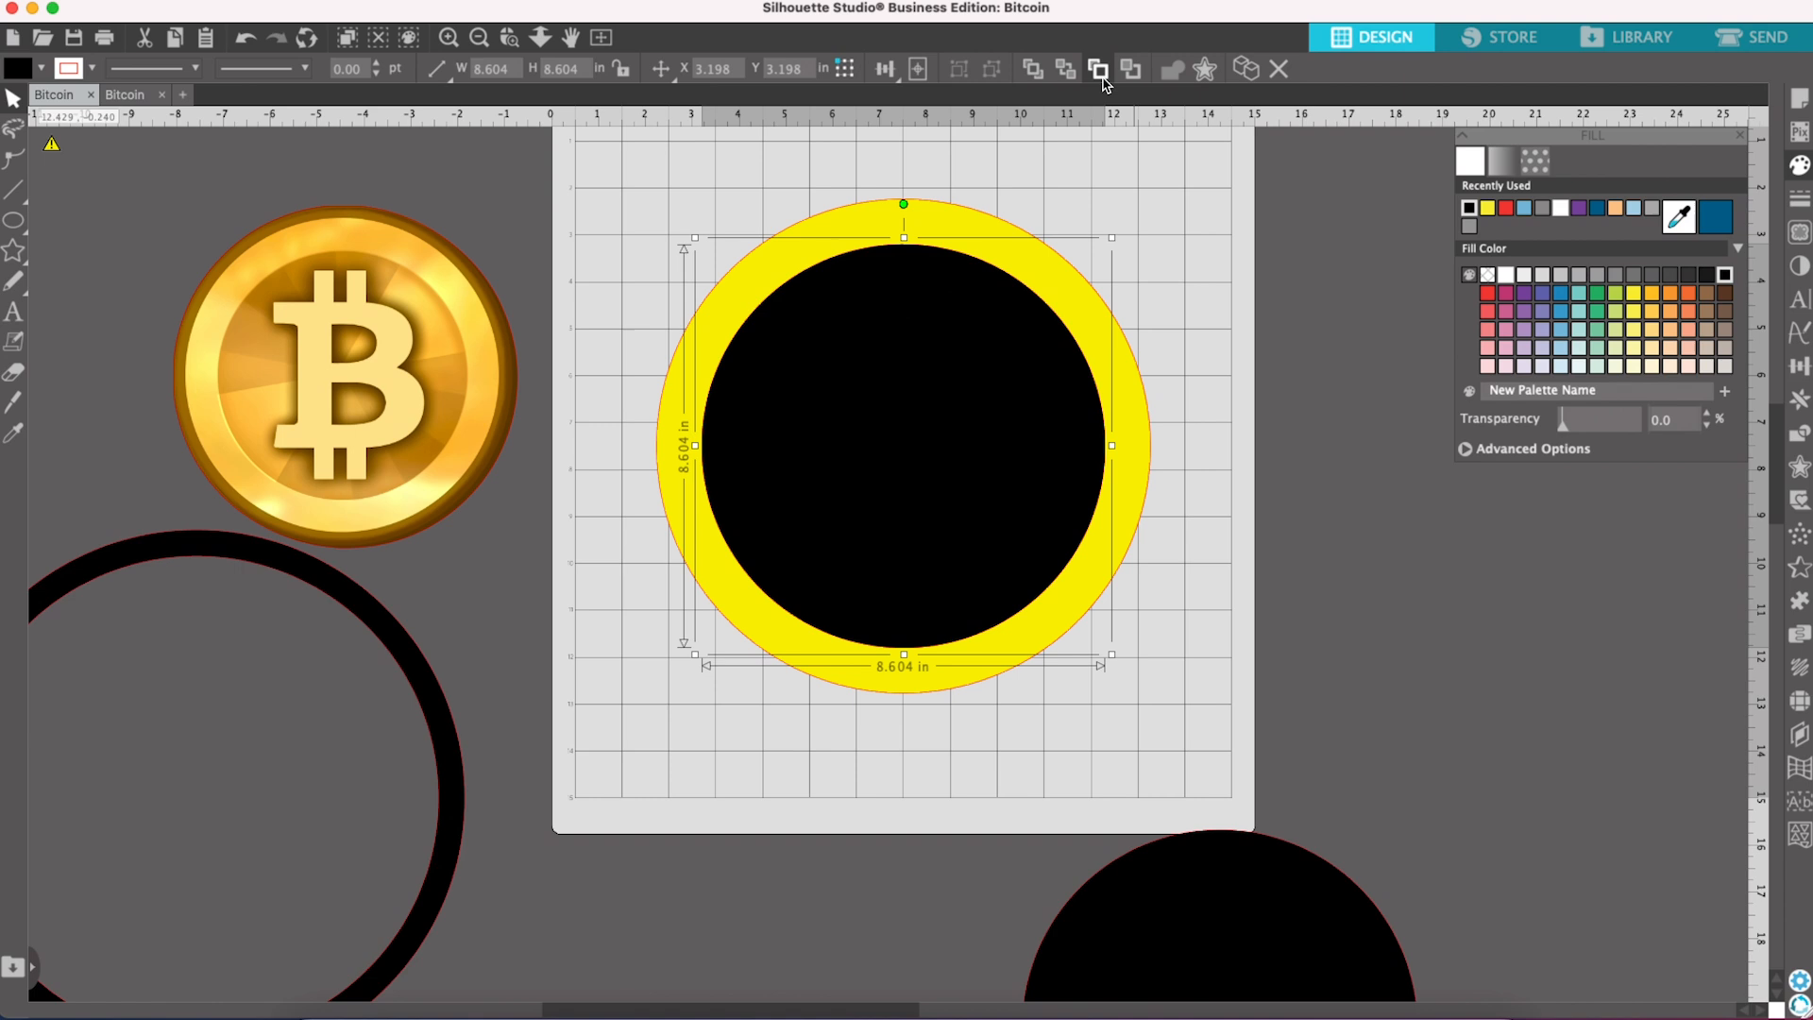
left_click(1007, 186)
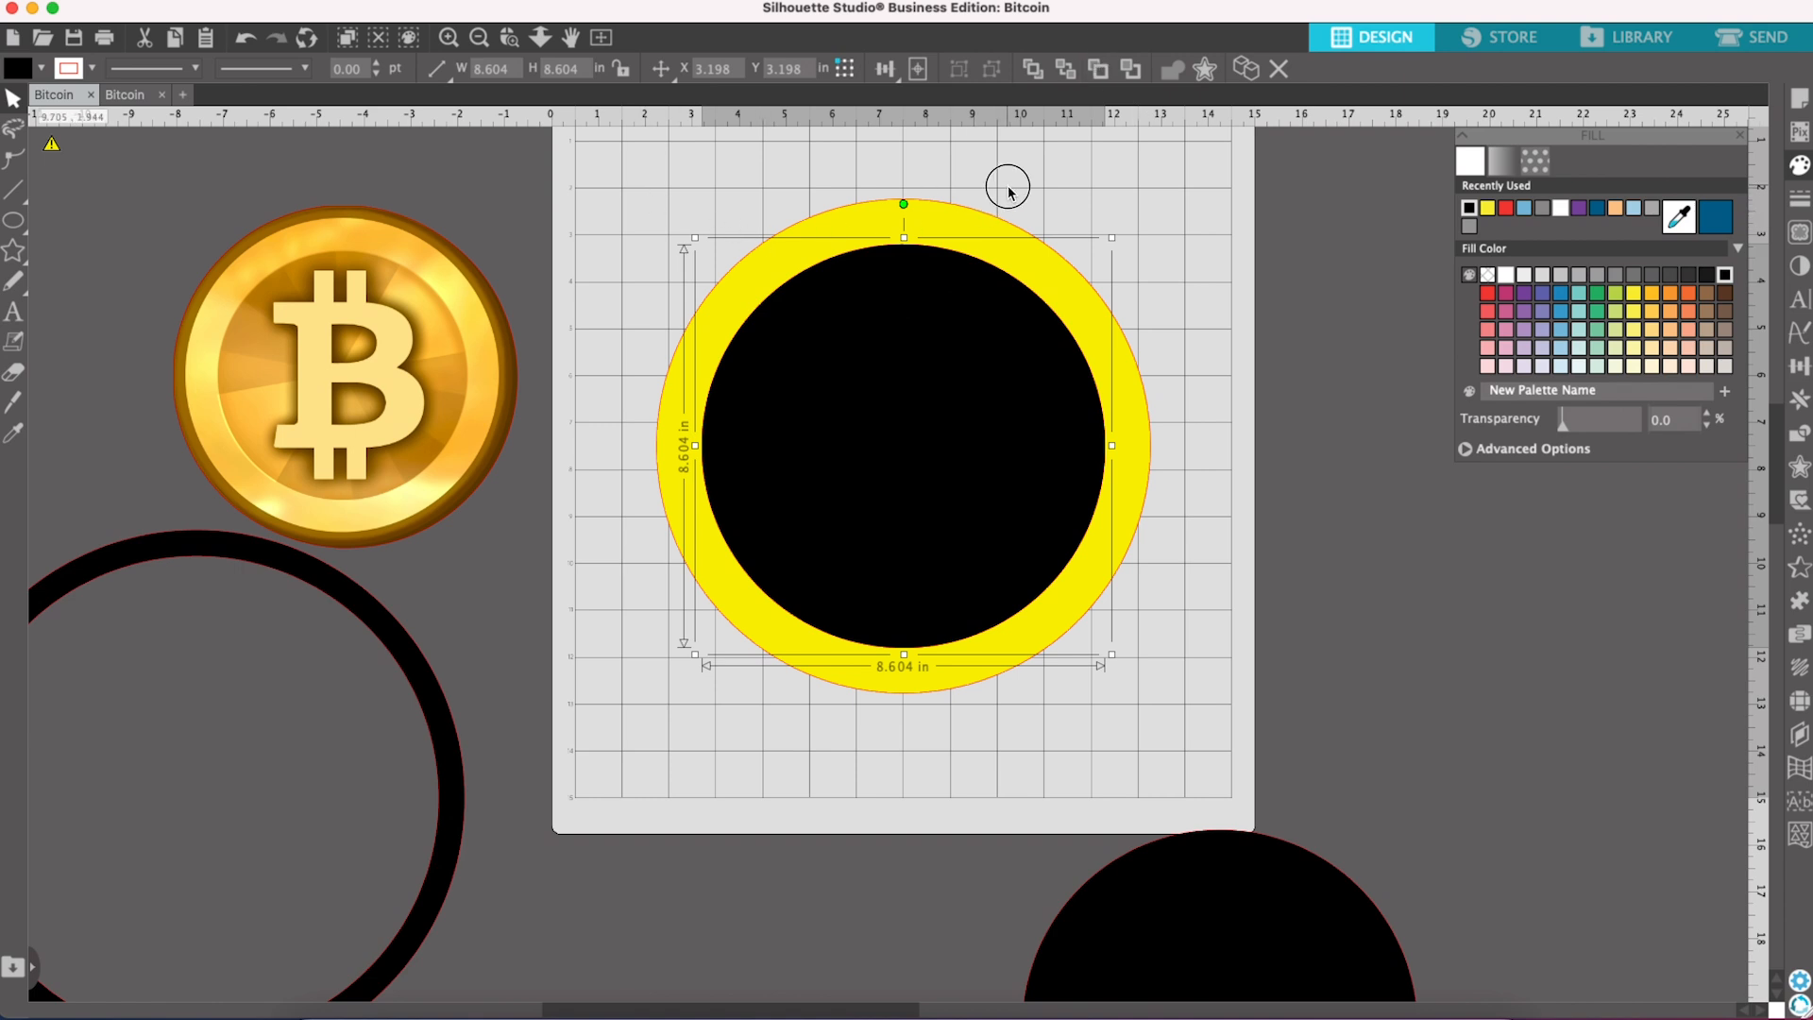
left_click(917, 296)
left_click_drag(695, 239, 690, 238)
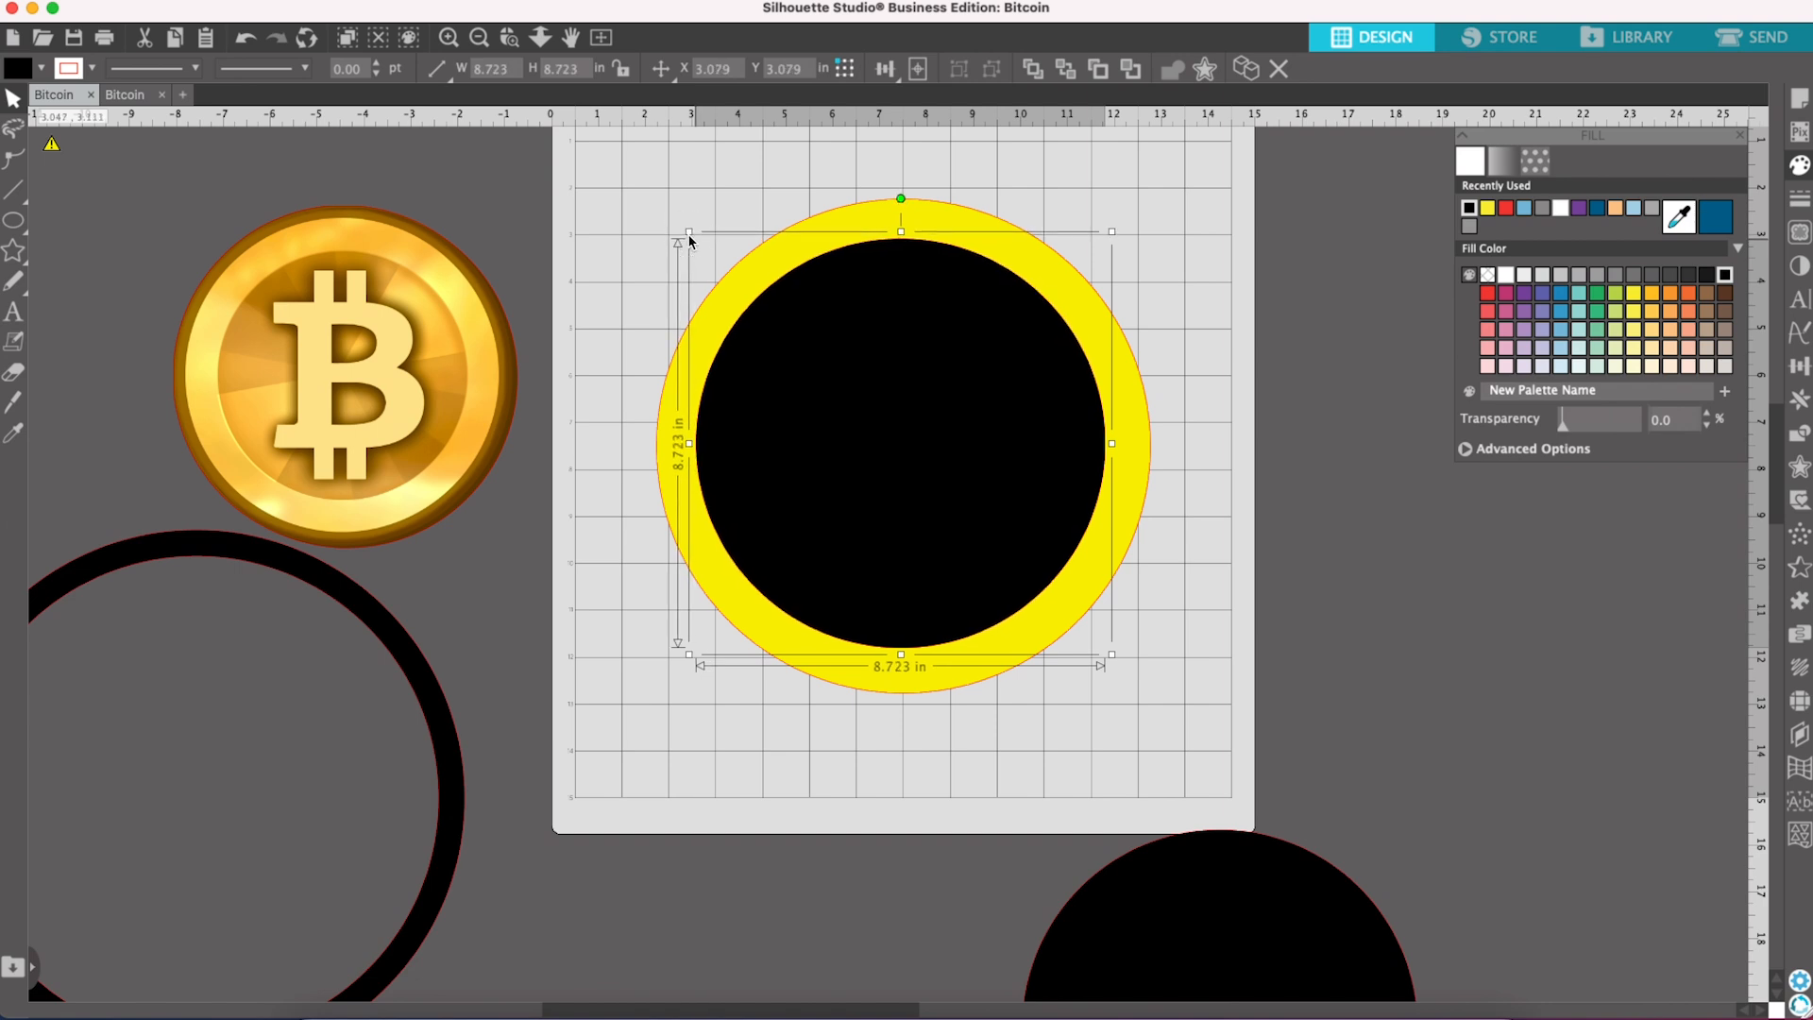
Step: Reposition the enlarged black circle over the yellow ring's opening, and center both shapes on the page
left_click(1135, 80)
left_click(974, 370)
left_click_drag(974, 370, 977, 372)
key("super+z")
mouse_move(1011, 420)
left_mouse_down()
mouse_move(1122, 519)
mouse_move(1059, 548)
mouse_move(1021, 427)
left_mouse_up()
left_click(1226, 451)
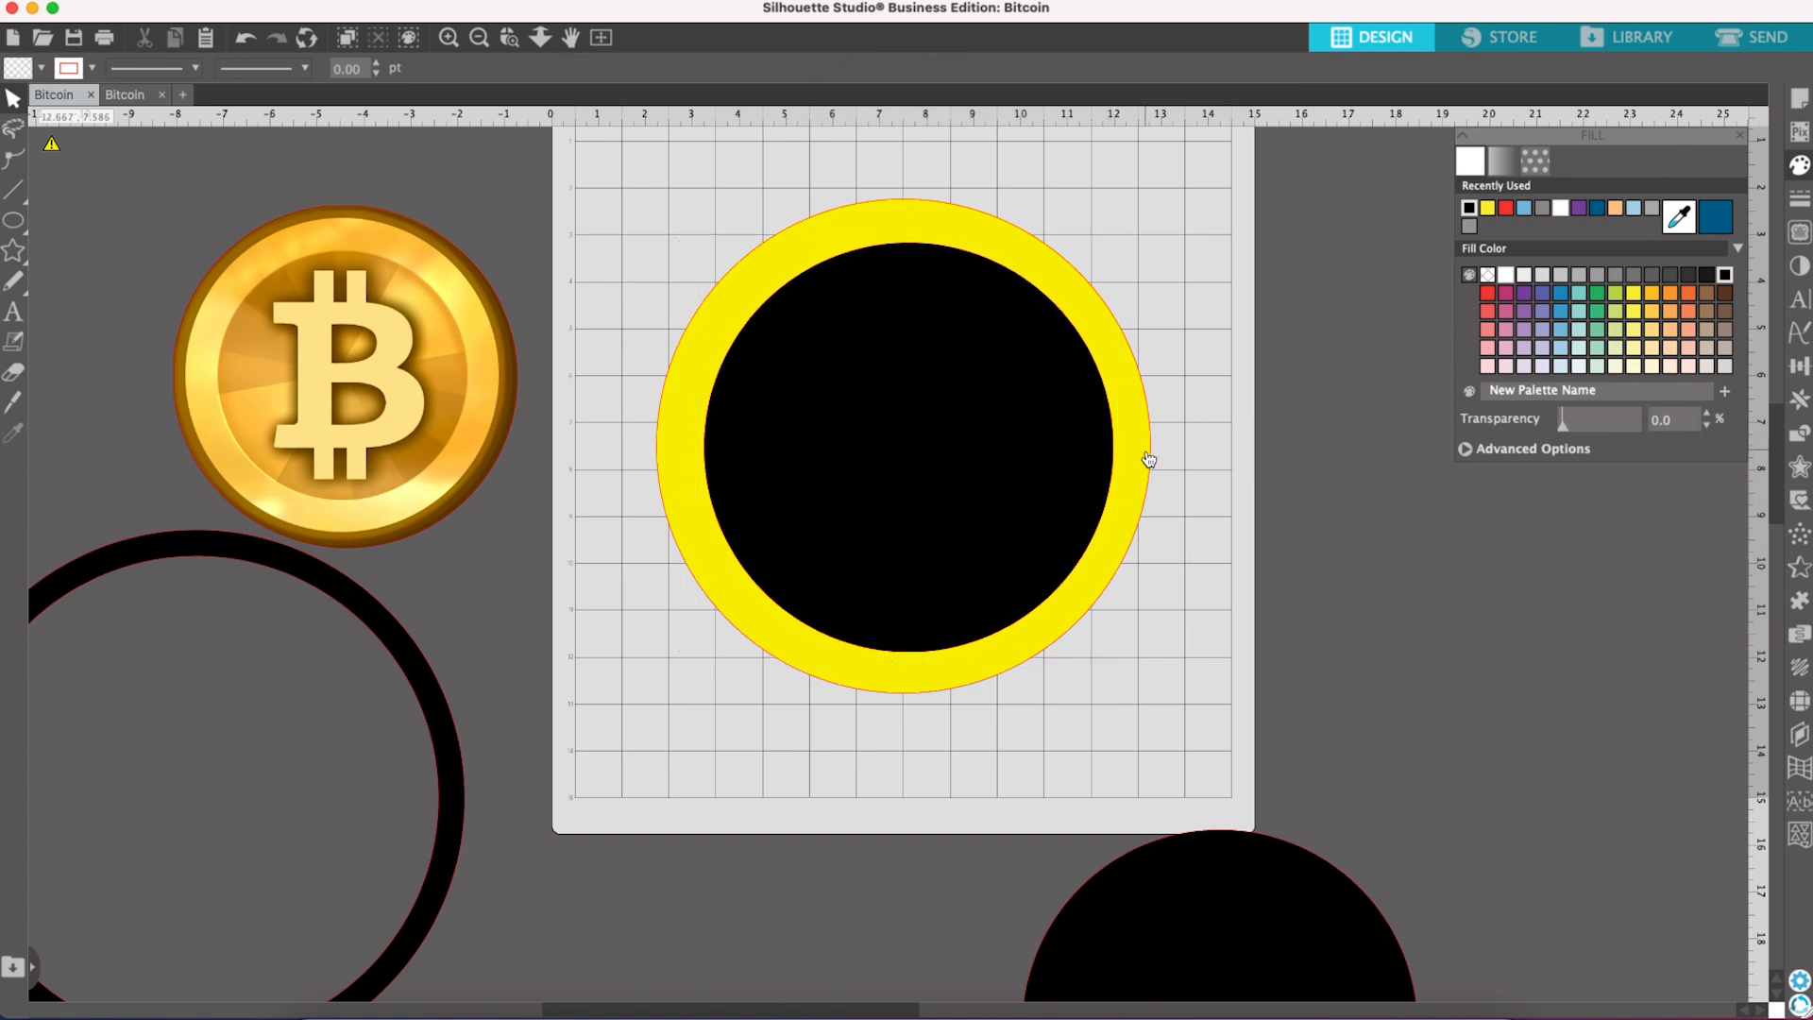
left_click_drag(648, 192, 1226, 360)
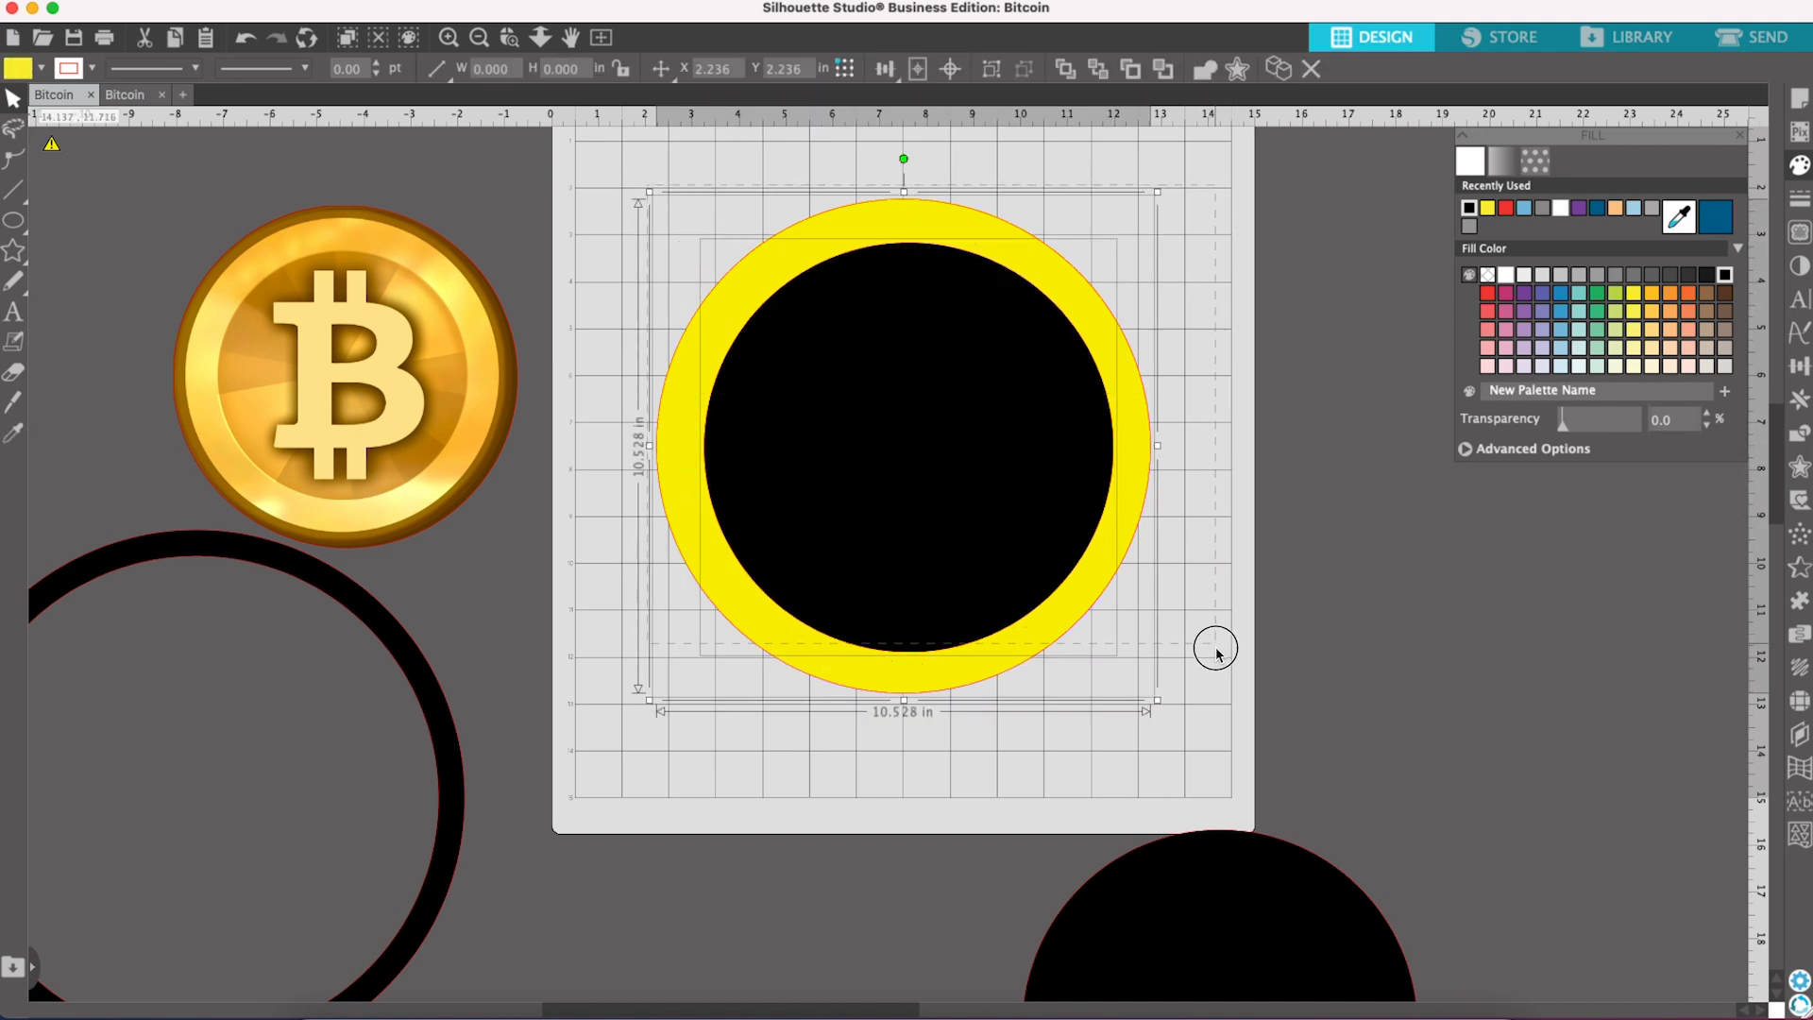
left_click(950, 69)
left_click(1196, 229)
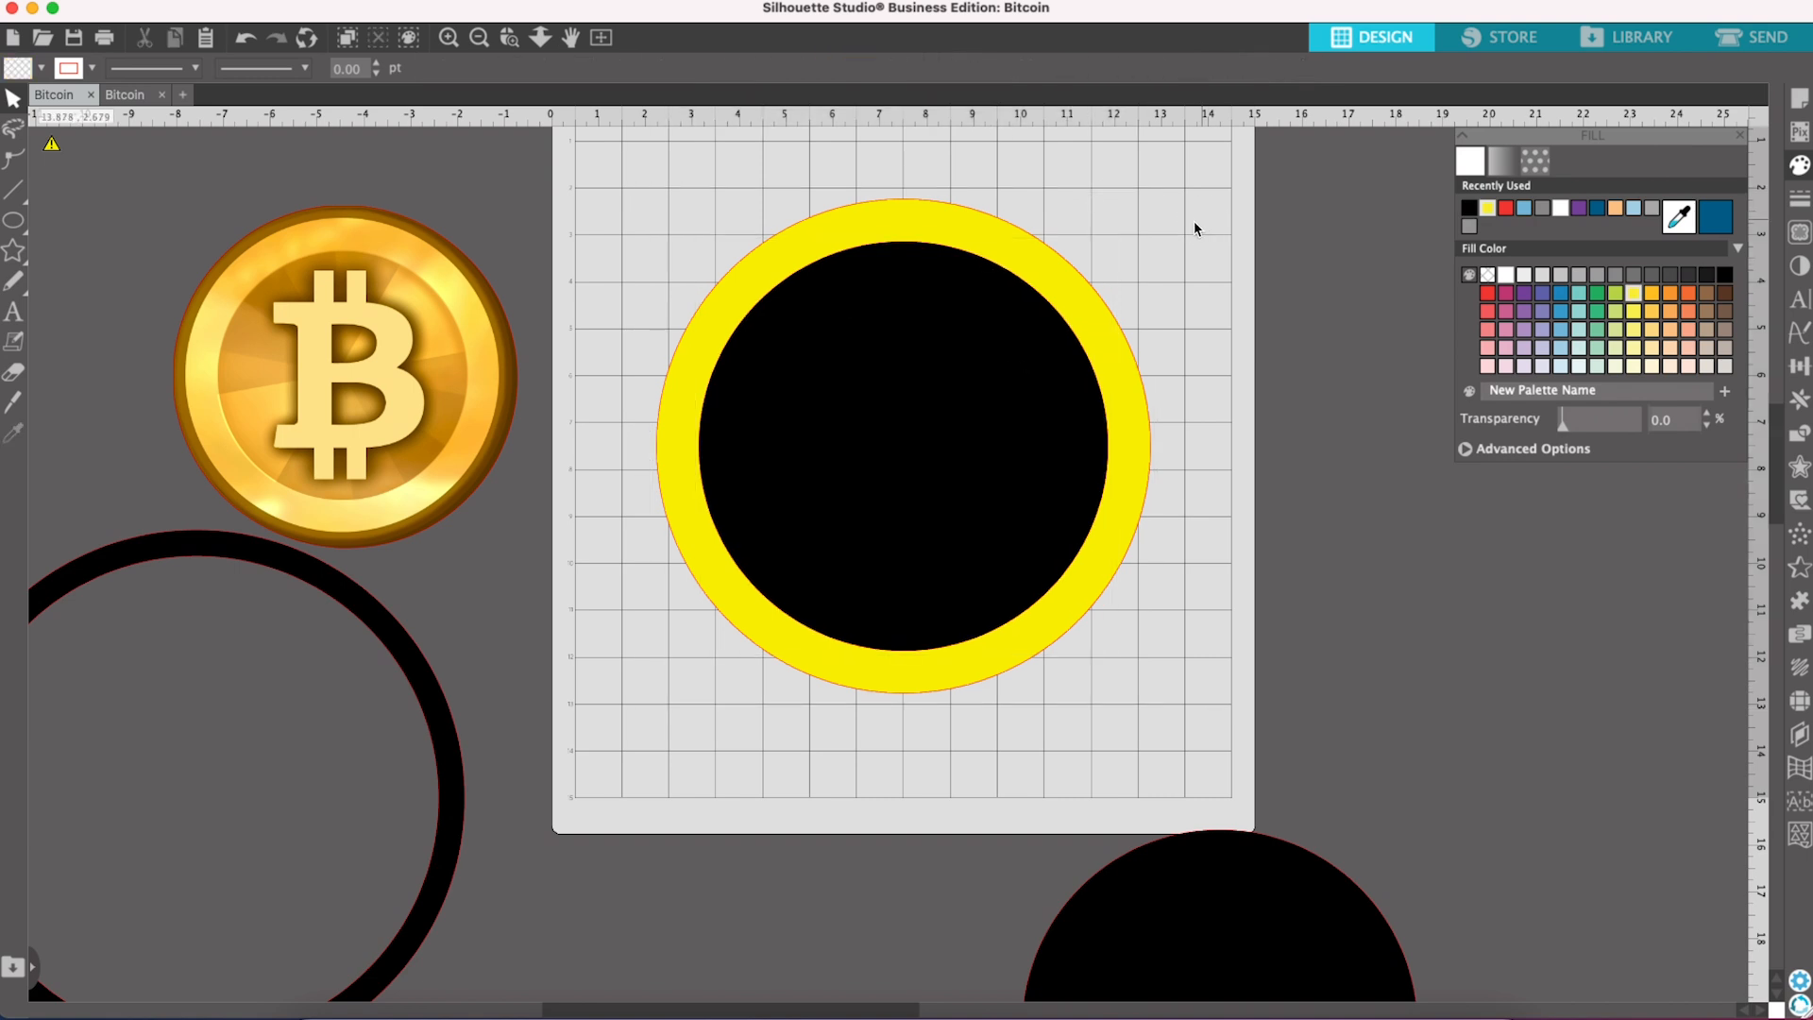
Step: Switch the yellow ring repeatedly between in front of and behind the black circle, ending with it in front
left_click(1122, 360)
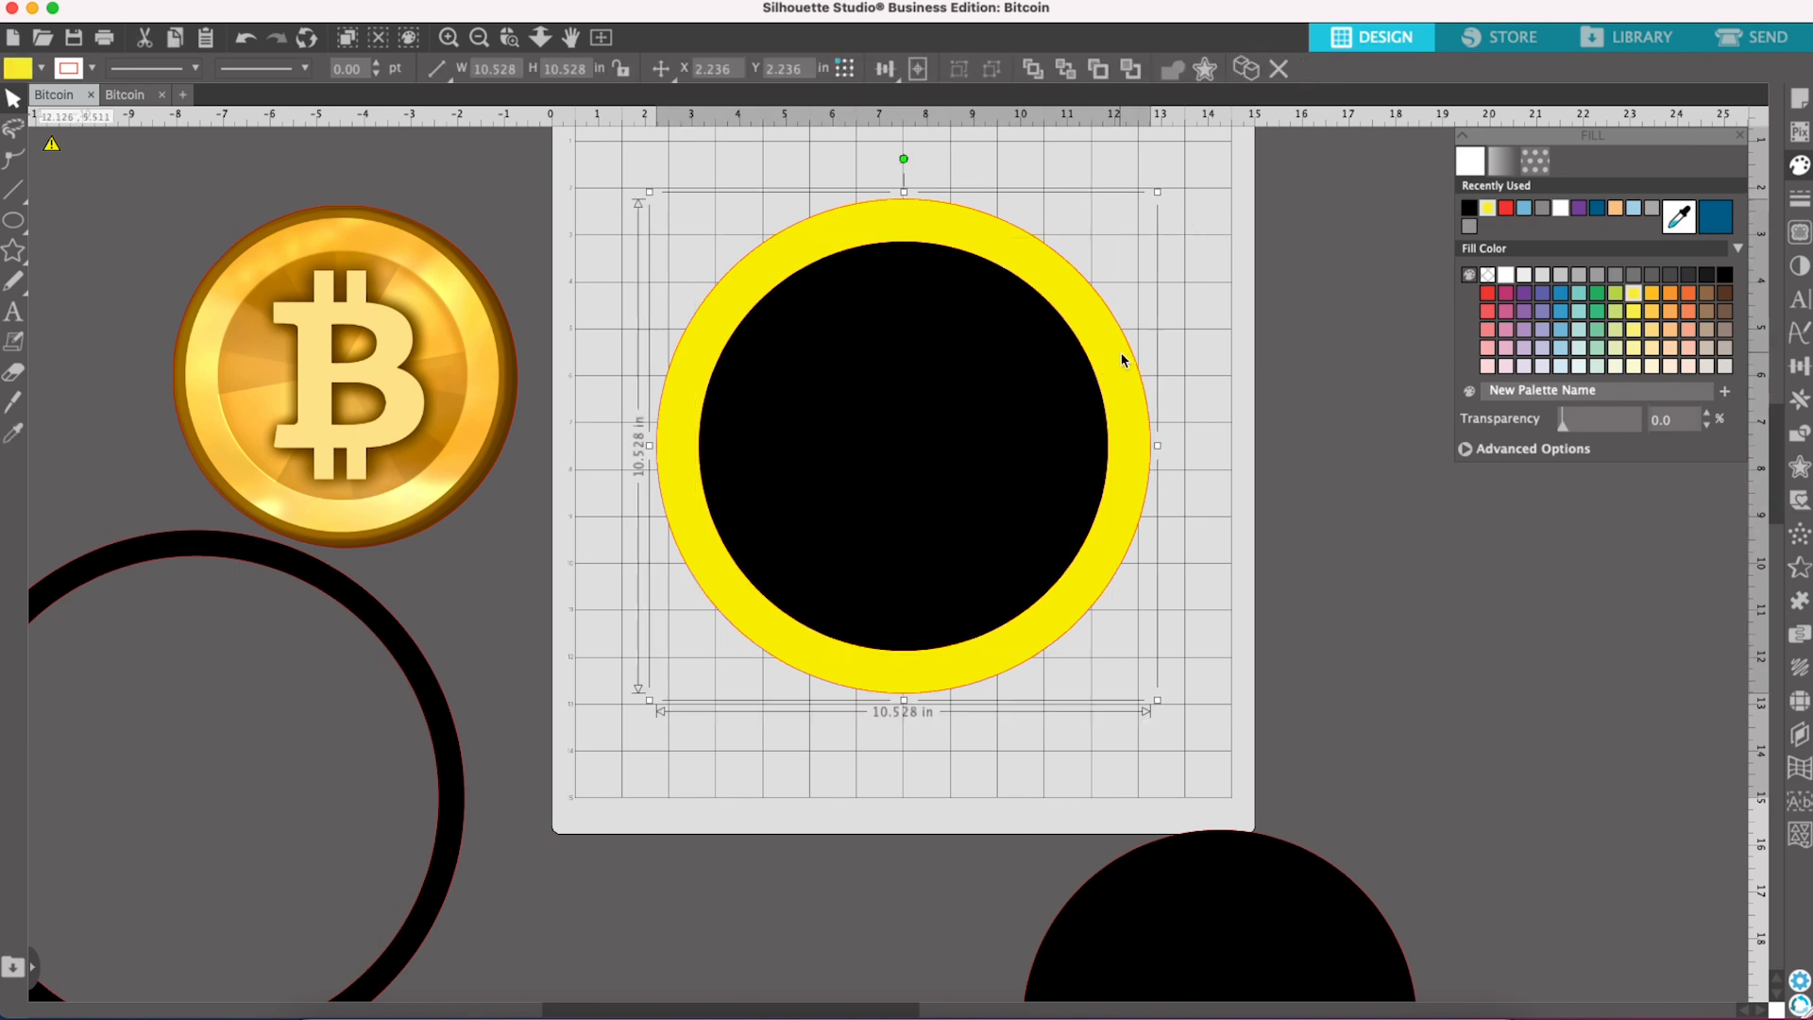
left_click(1098, 71)
left_click(1101, 76)
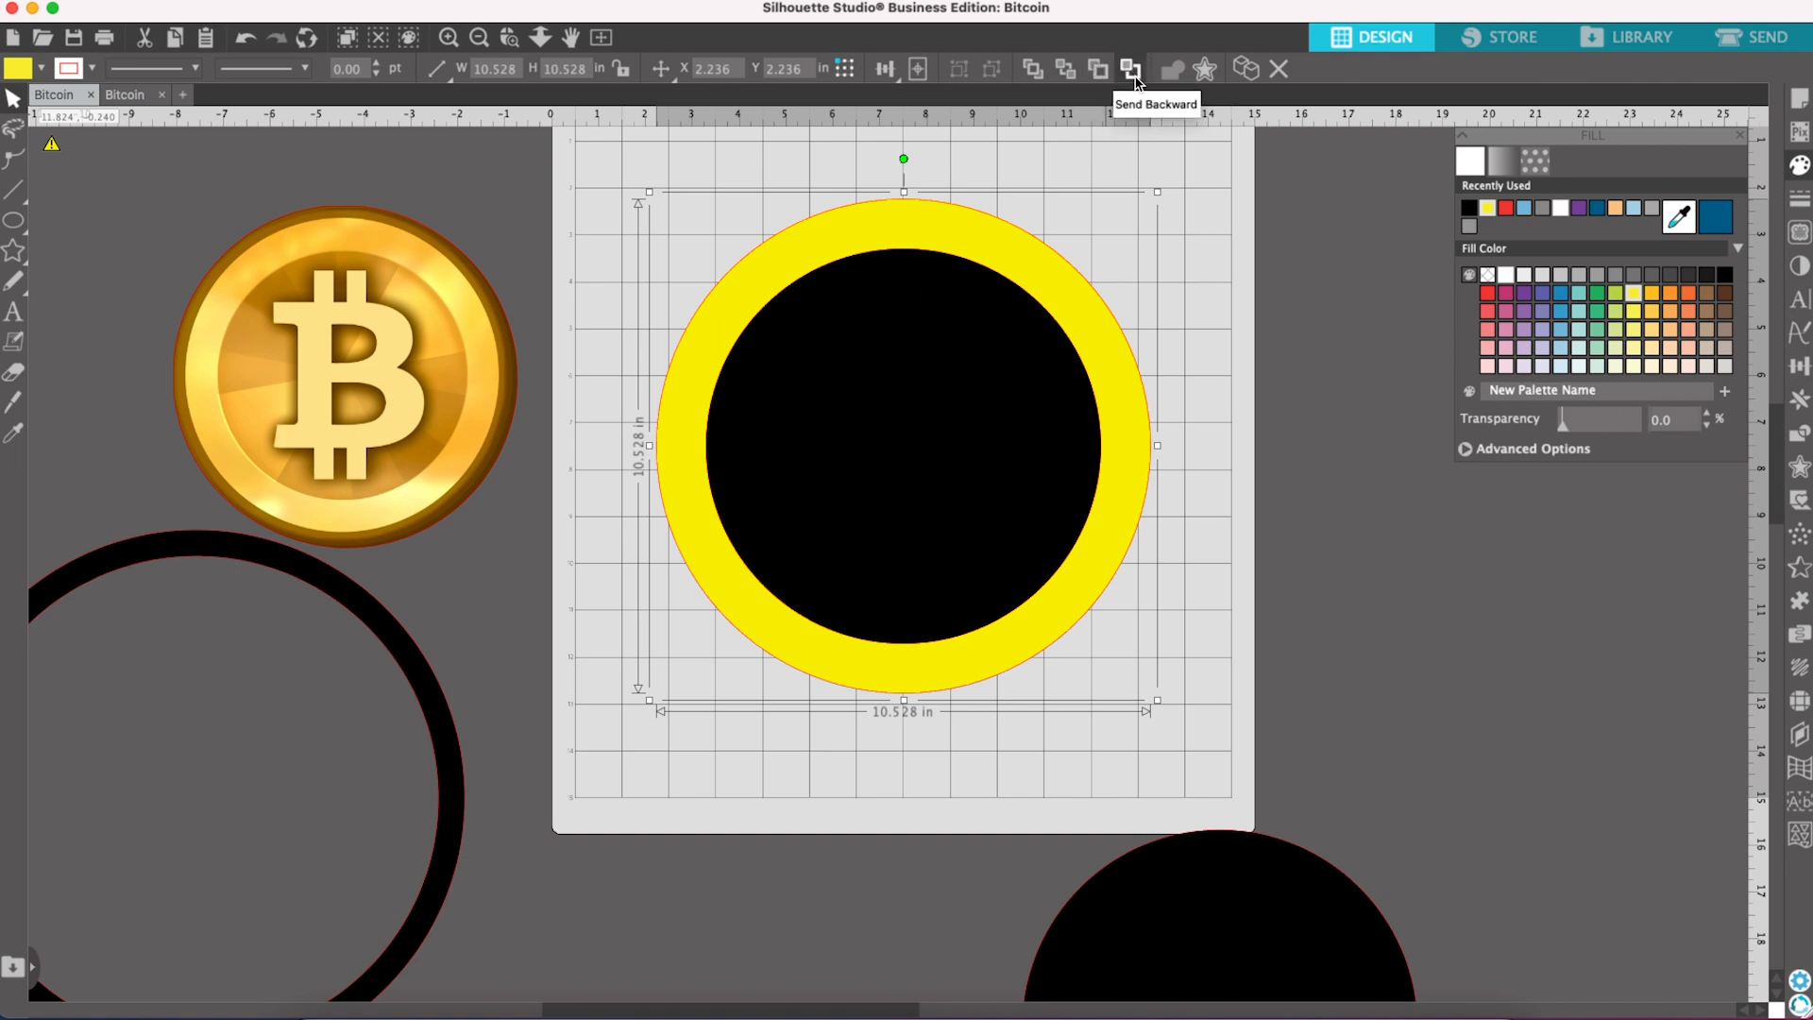
left_click(1136, 81)
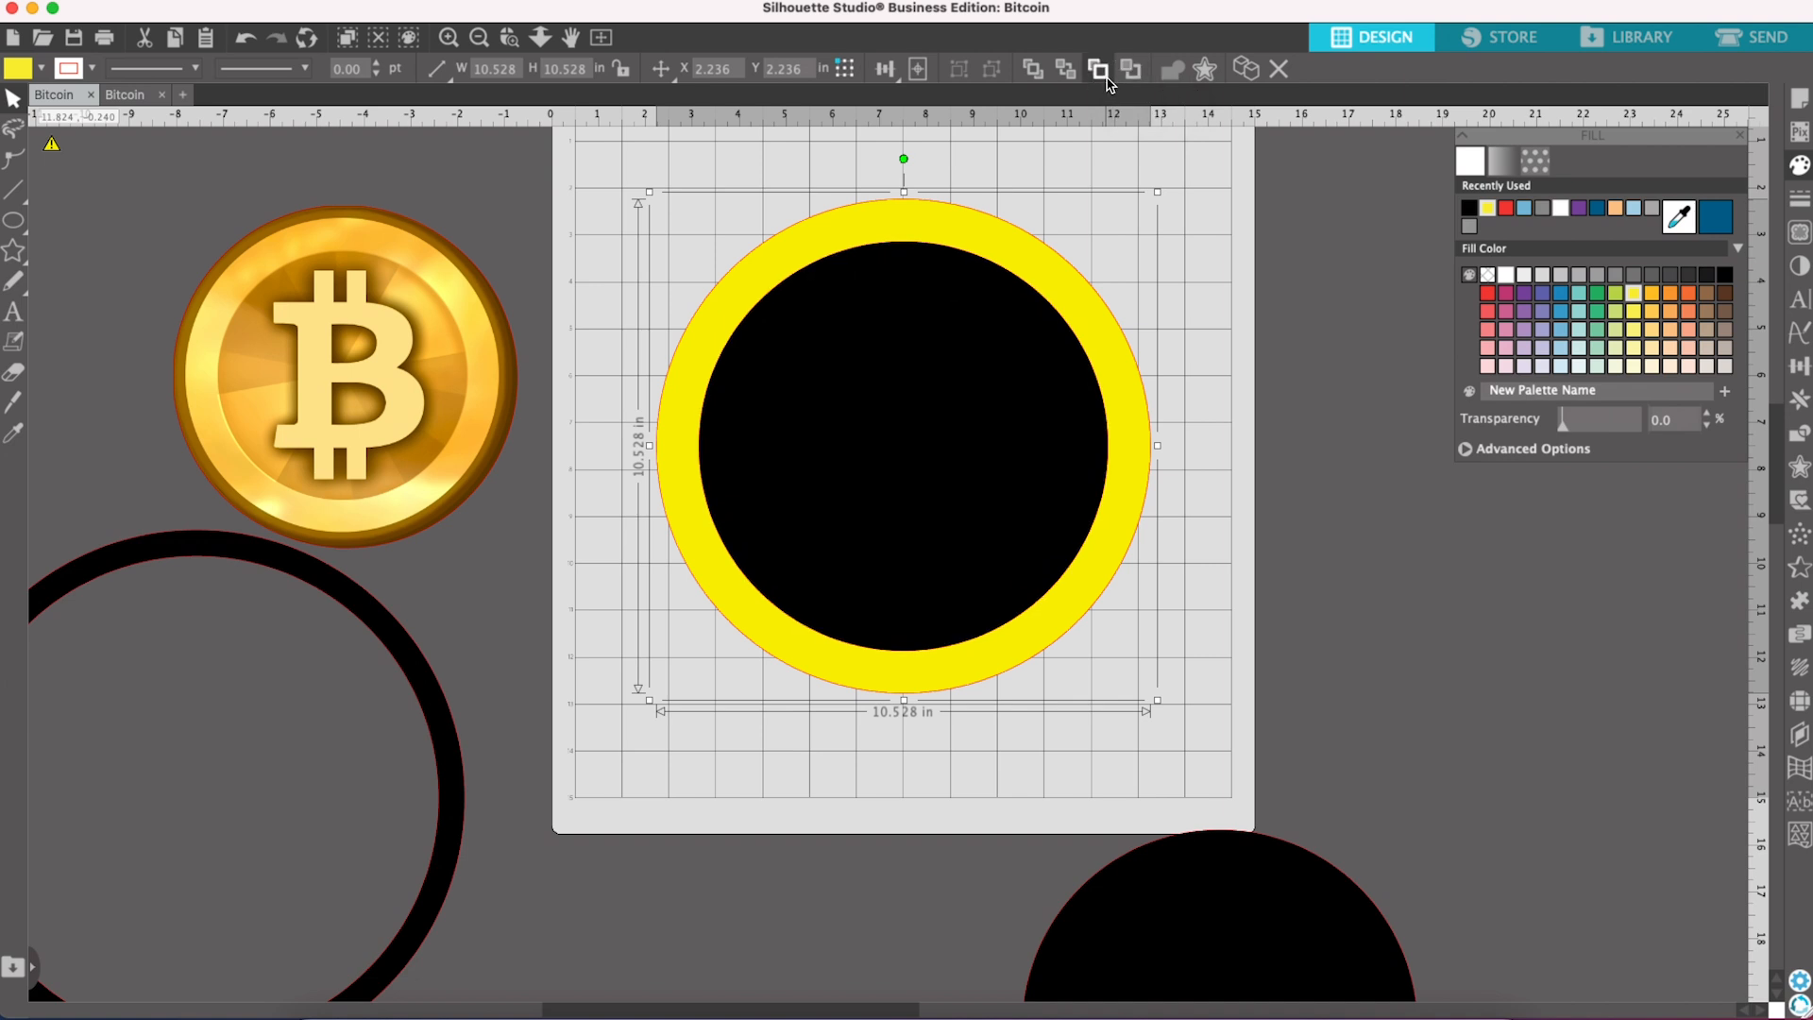
left_click(1110, 84)
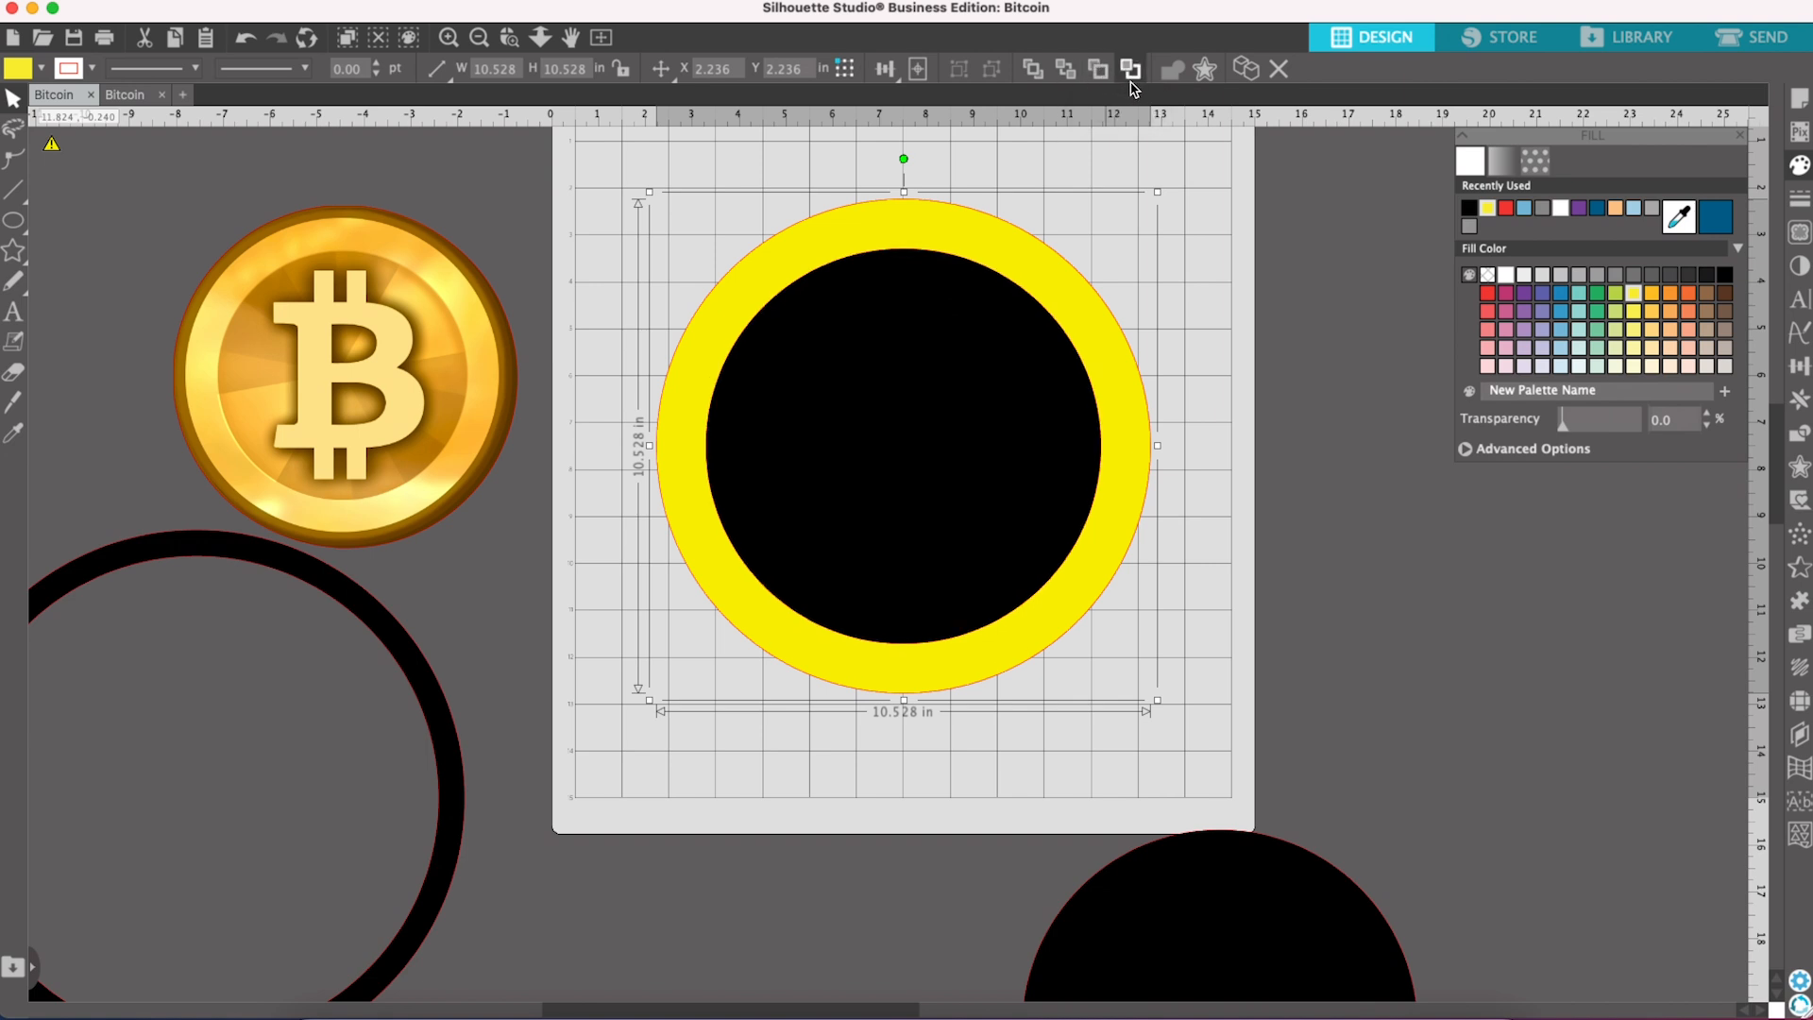
left_click(1133, 87)
left_click(1102, 87)
Step: Move the black outer ring around the yellow ring, and center all three shapes on each other and on the page
left_click_drag(409, 656, 1020, 267)
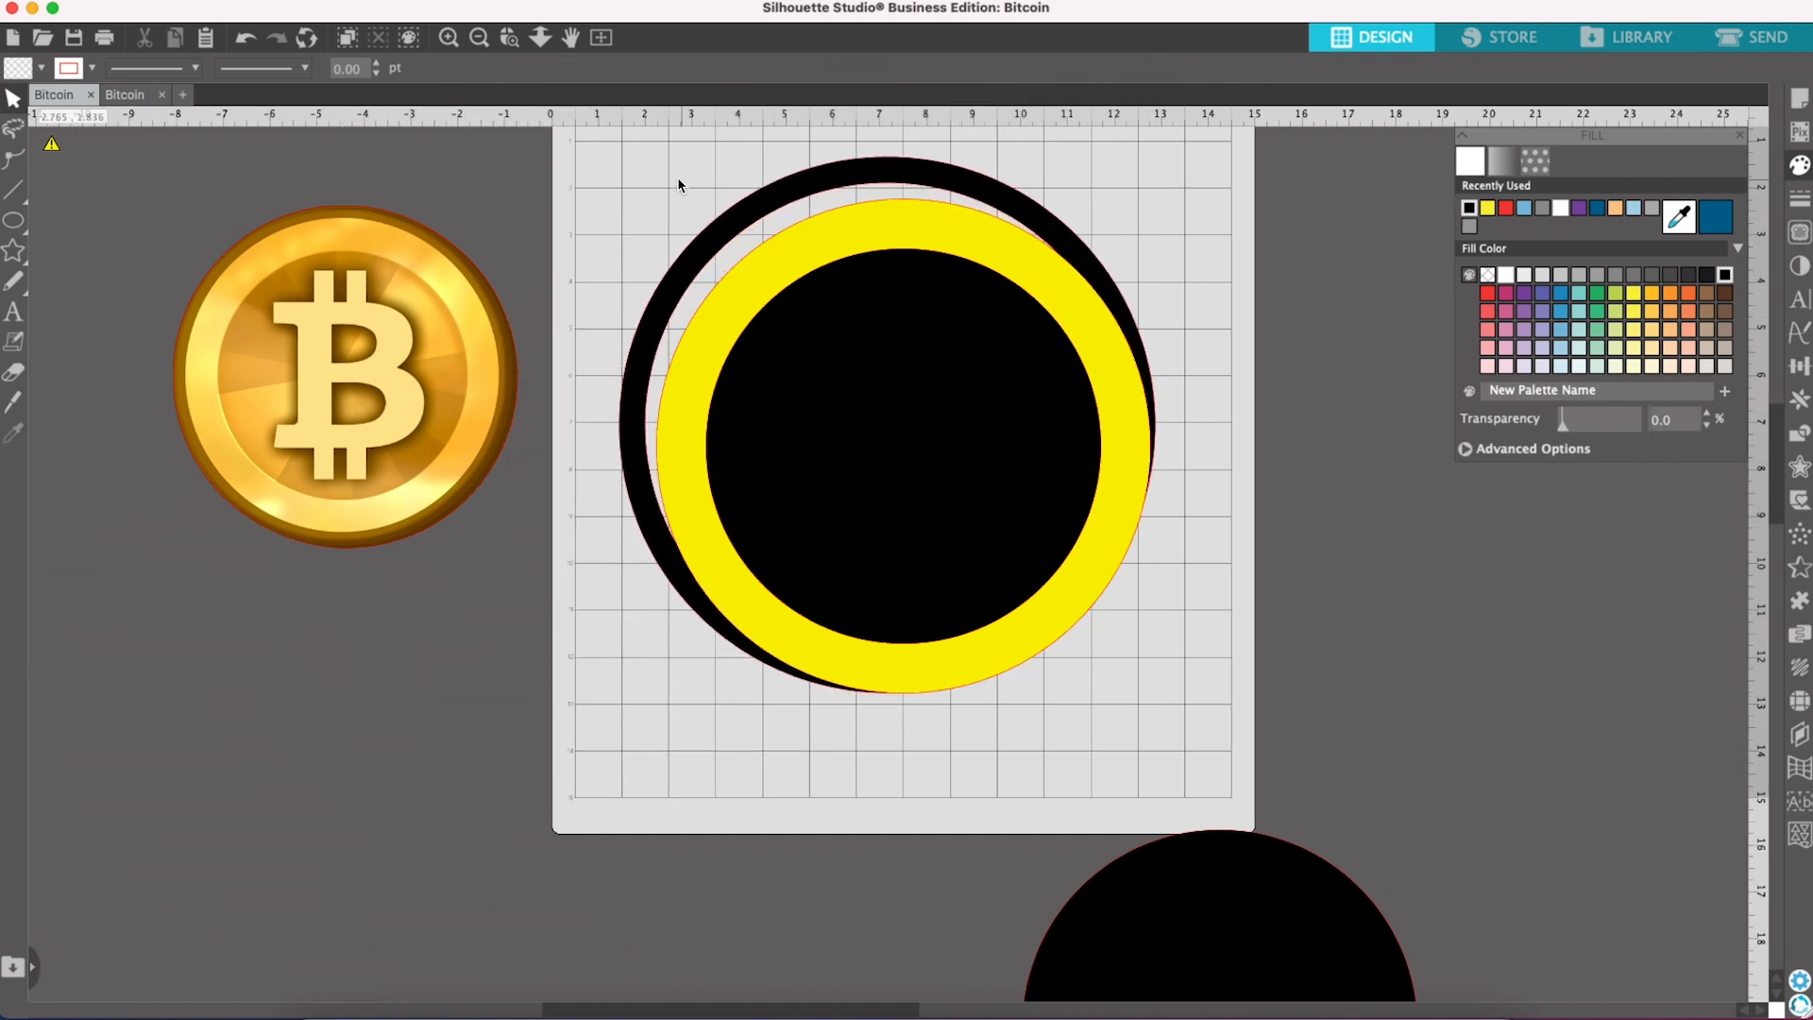
left_click_drag(818, 174, 1143, 706)
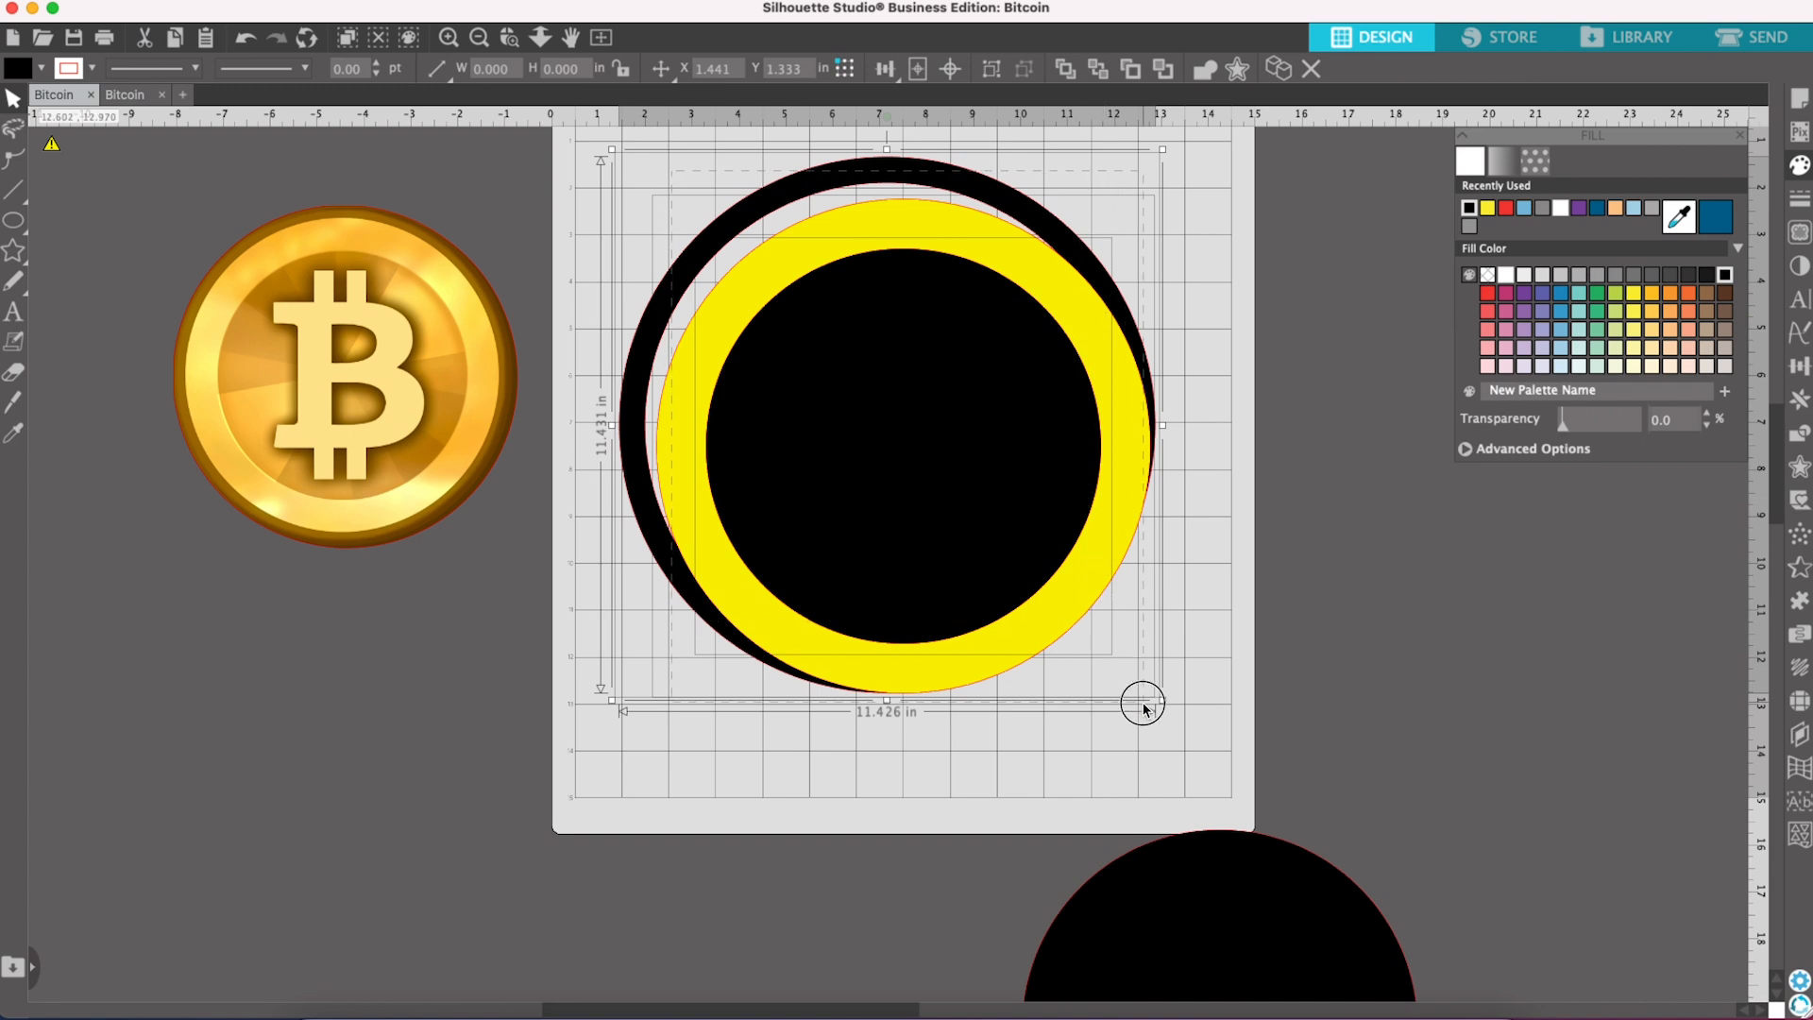
left_click(928, 76)
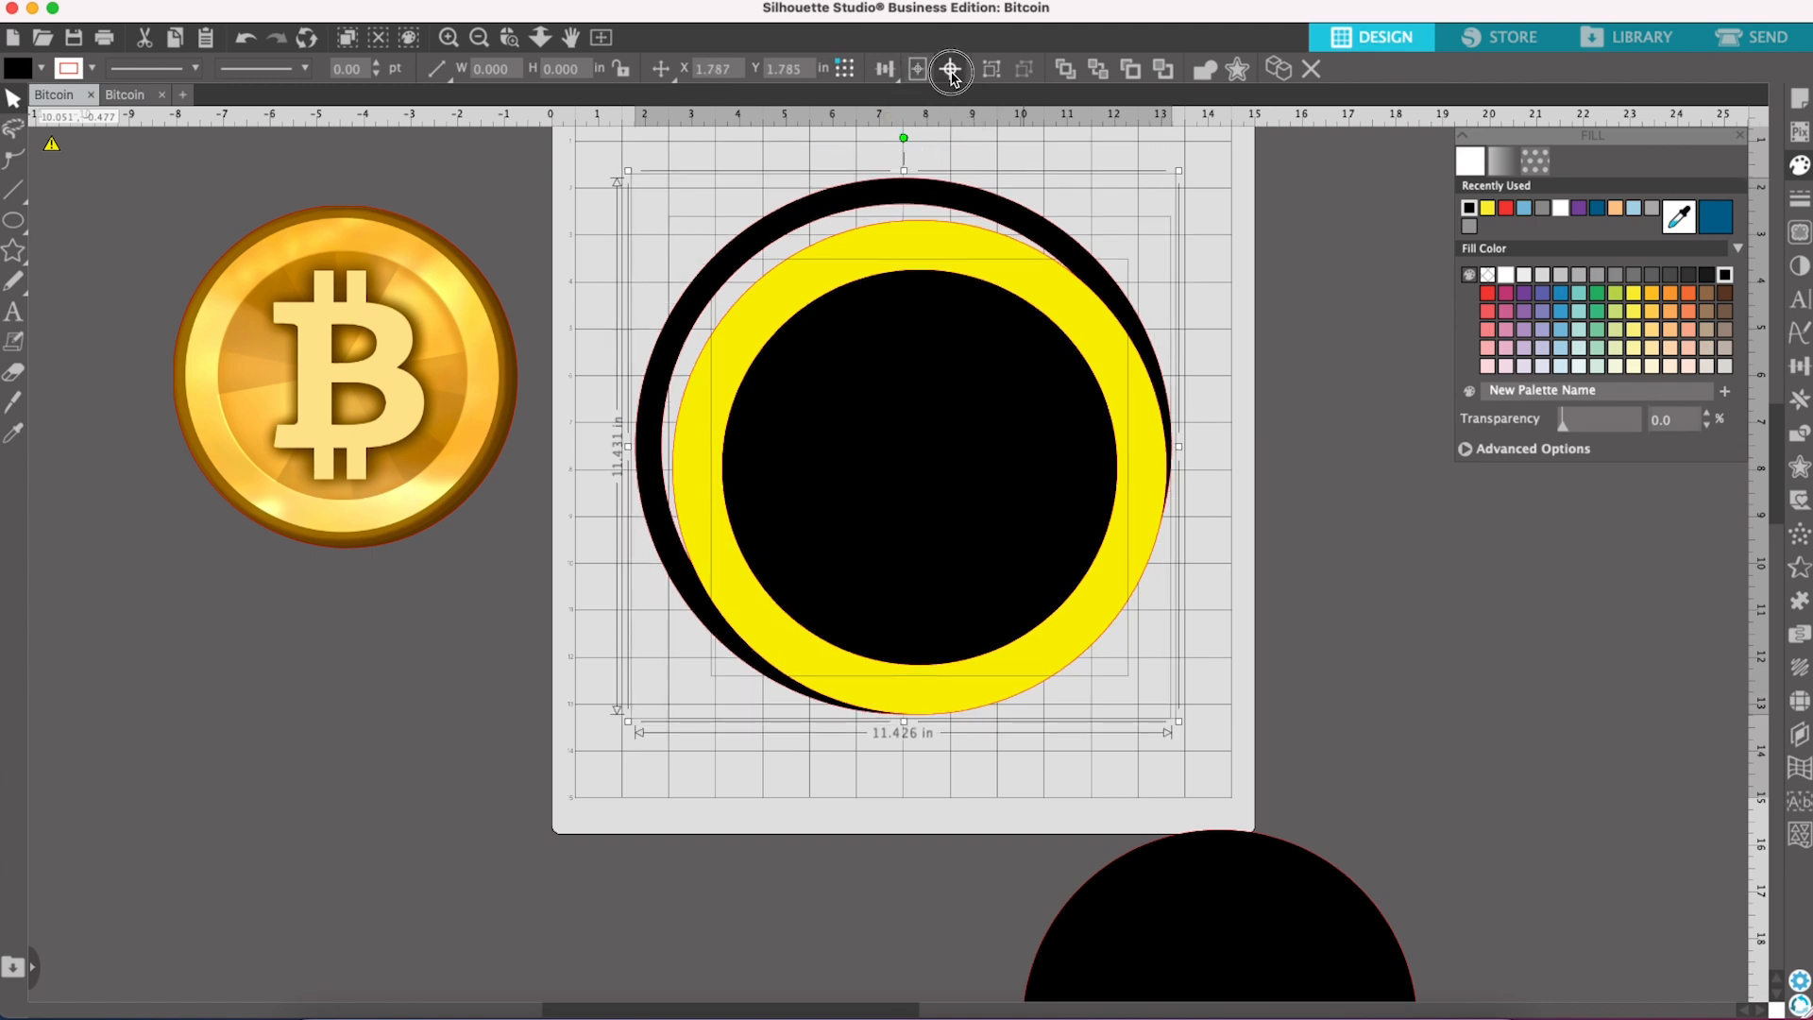
left_click(951, 72)
left_click(1225, 261)
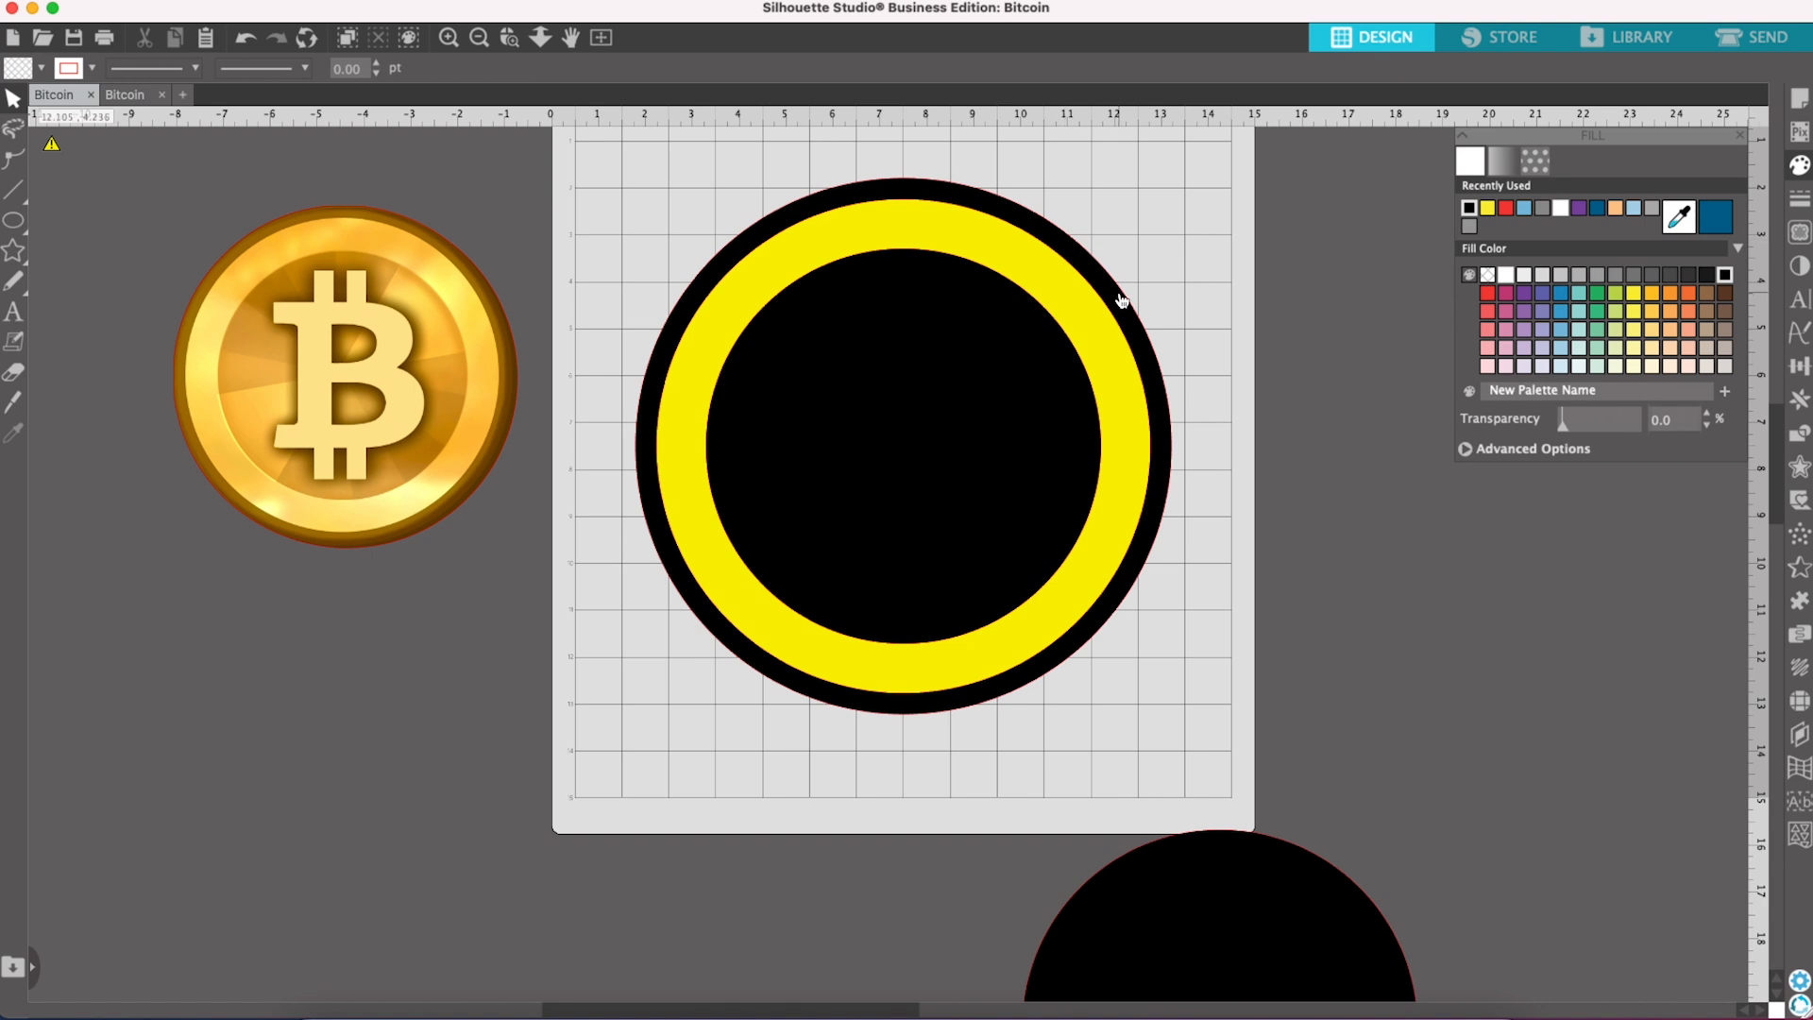
Step: Fill the inner circle with orange and group it with the yellow and black rings
left_click(1032, 362)
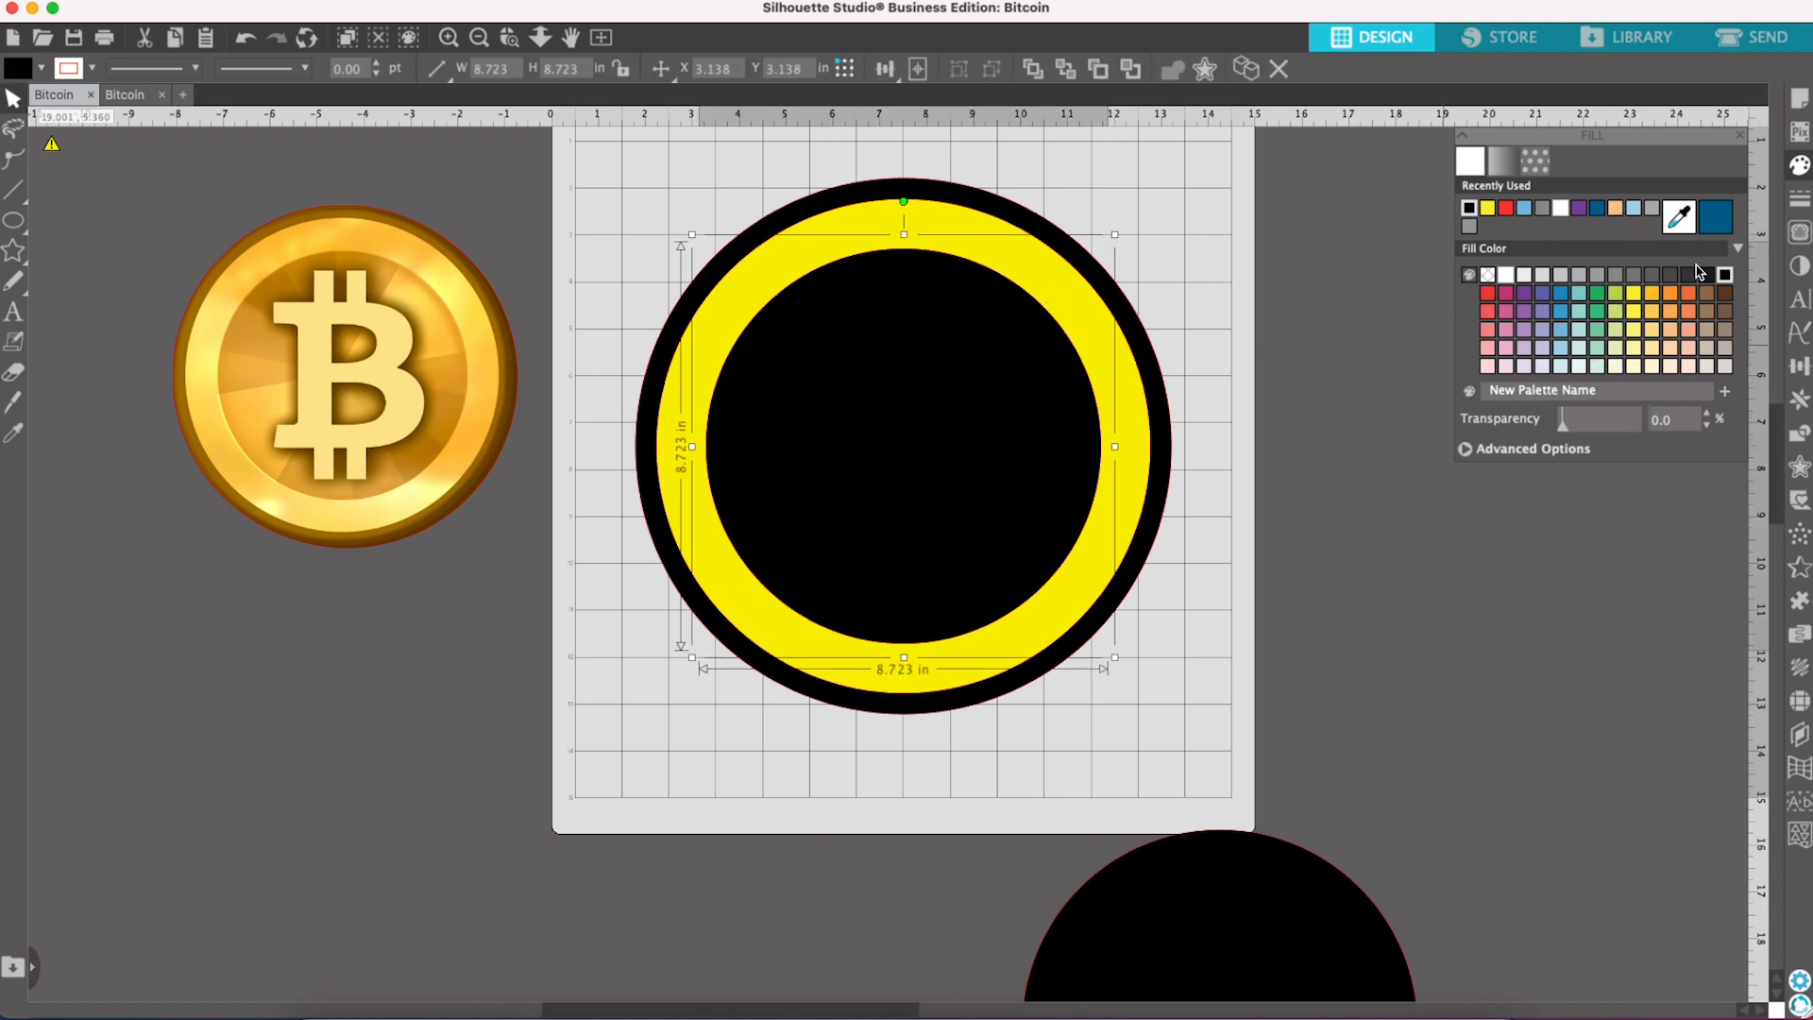
left_click(1654, 296)
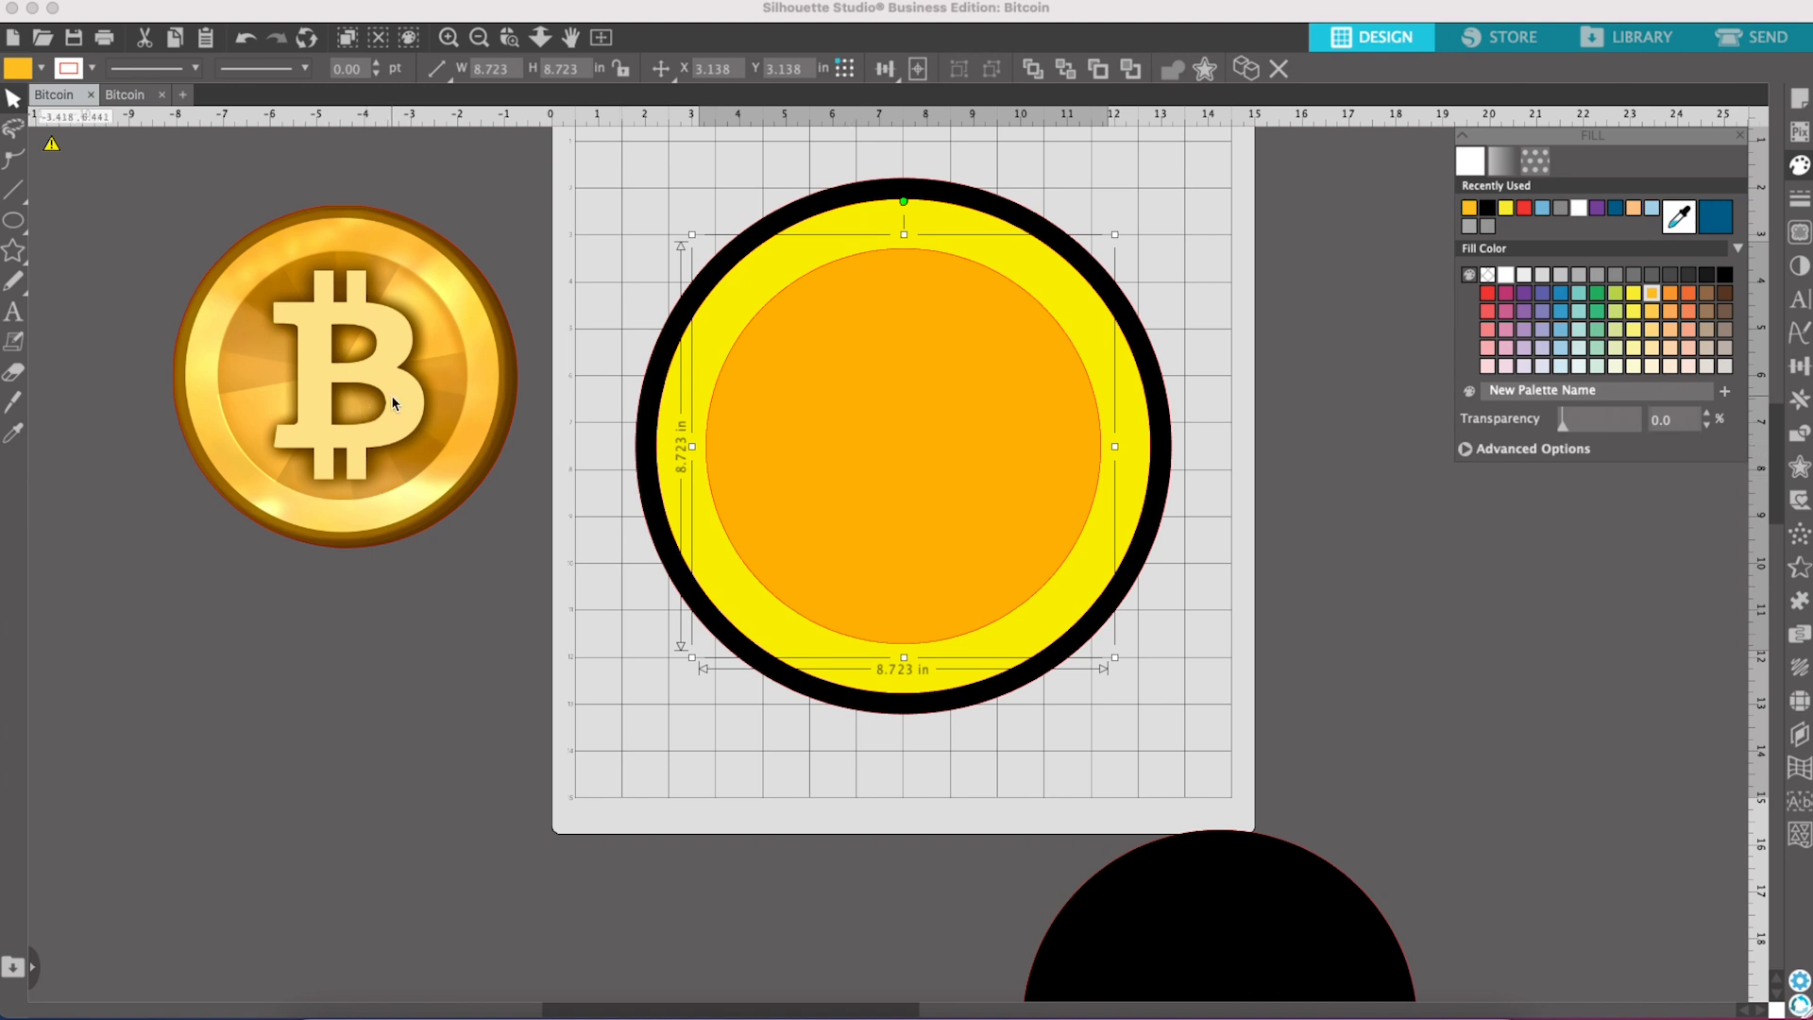
left_click_drag(648, 190, 1194, 723)
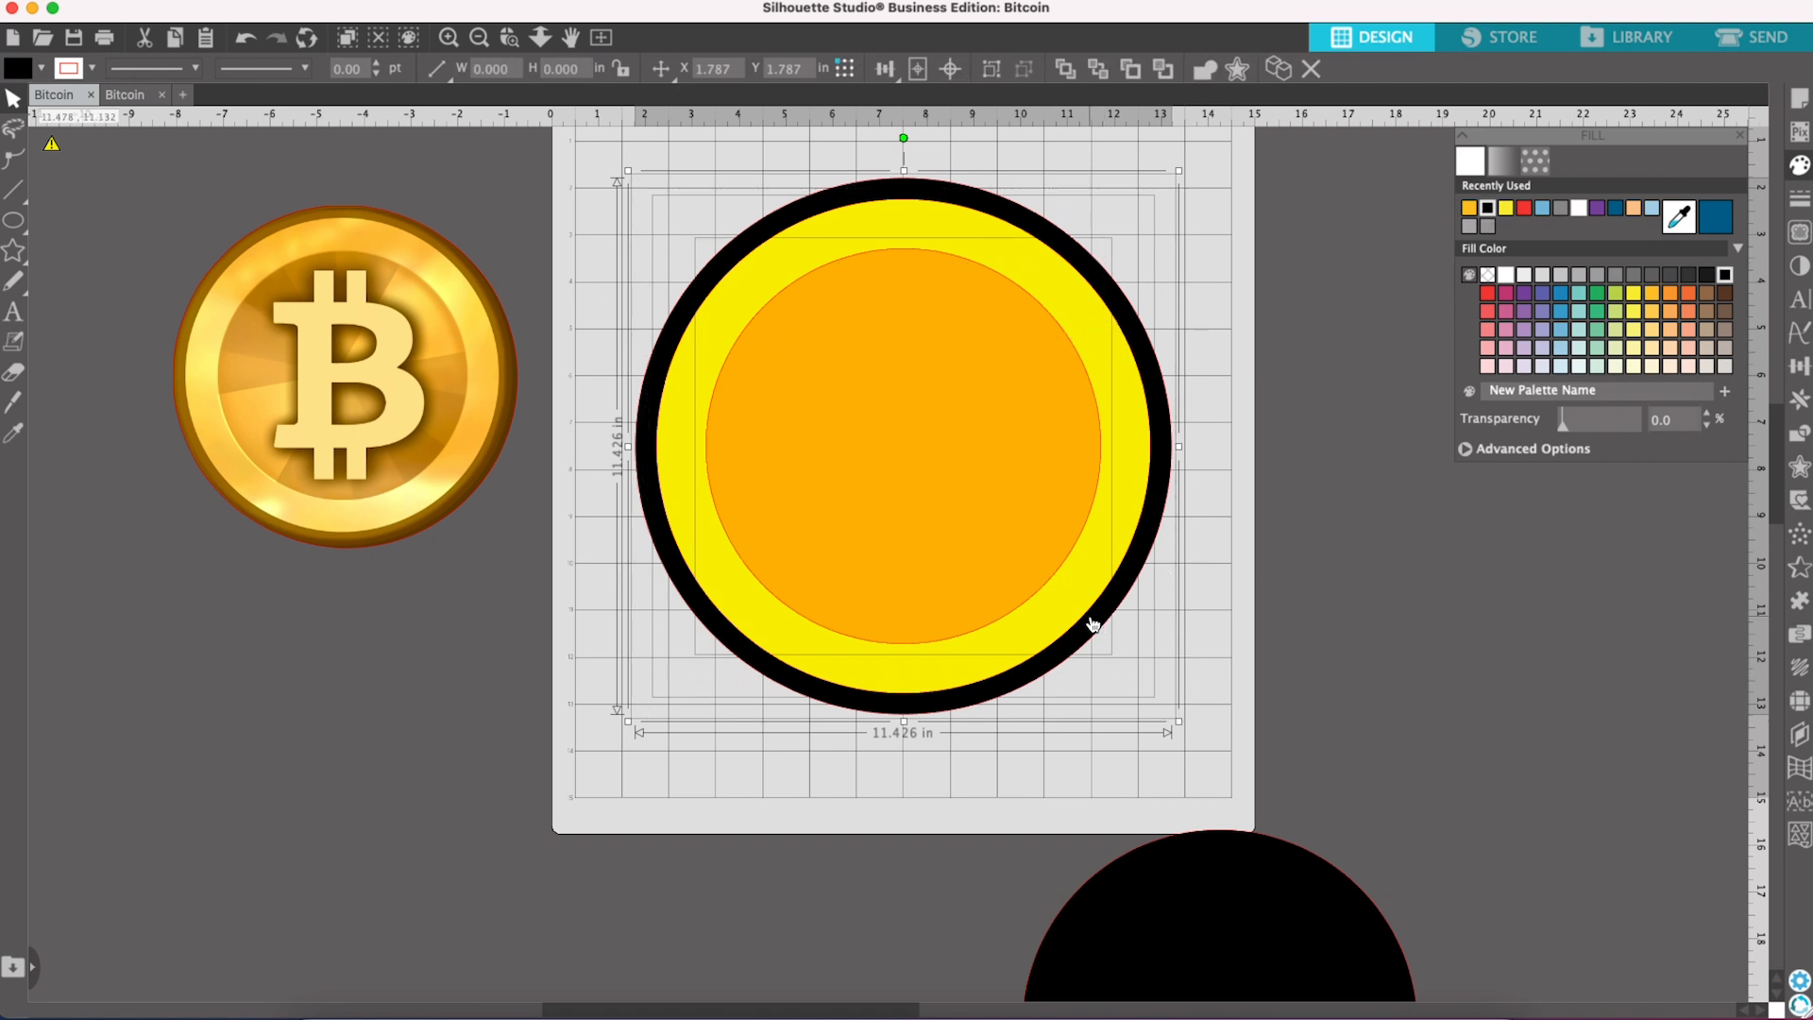
right_click(1092, 615)
left_click(1166, 962)
Step: Delete the leftover black circle below the page and place the grouped coin on the page
left_click_drag(1028, 491, 1570, 599)
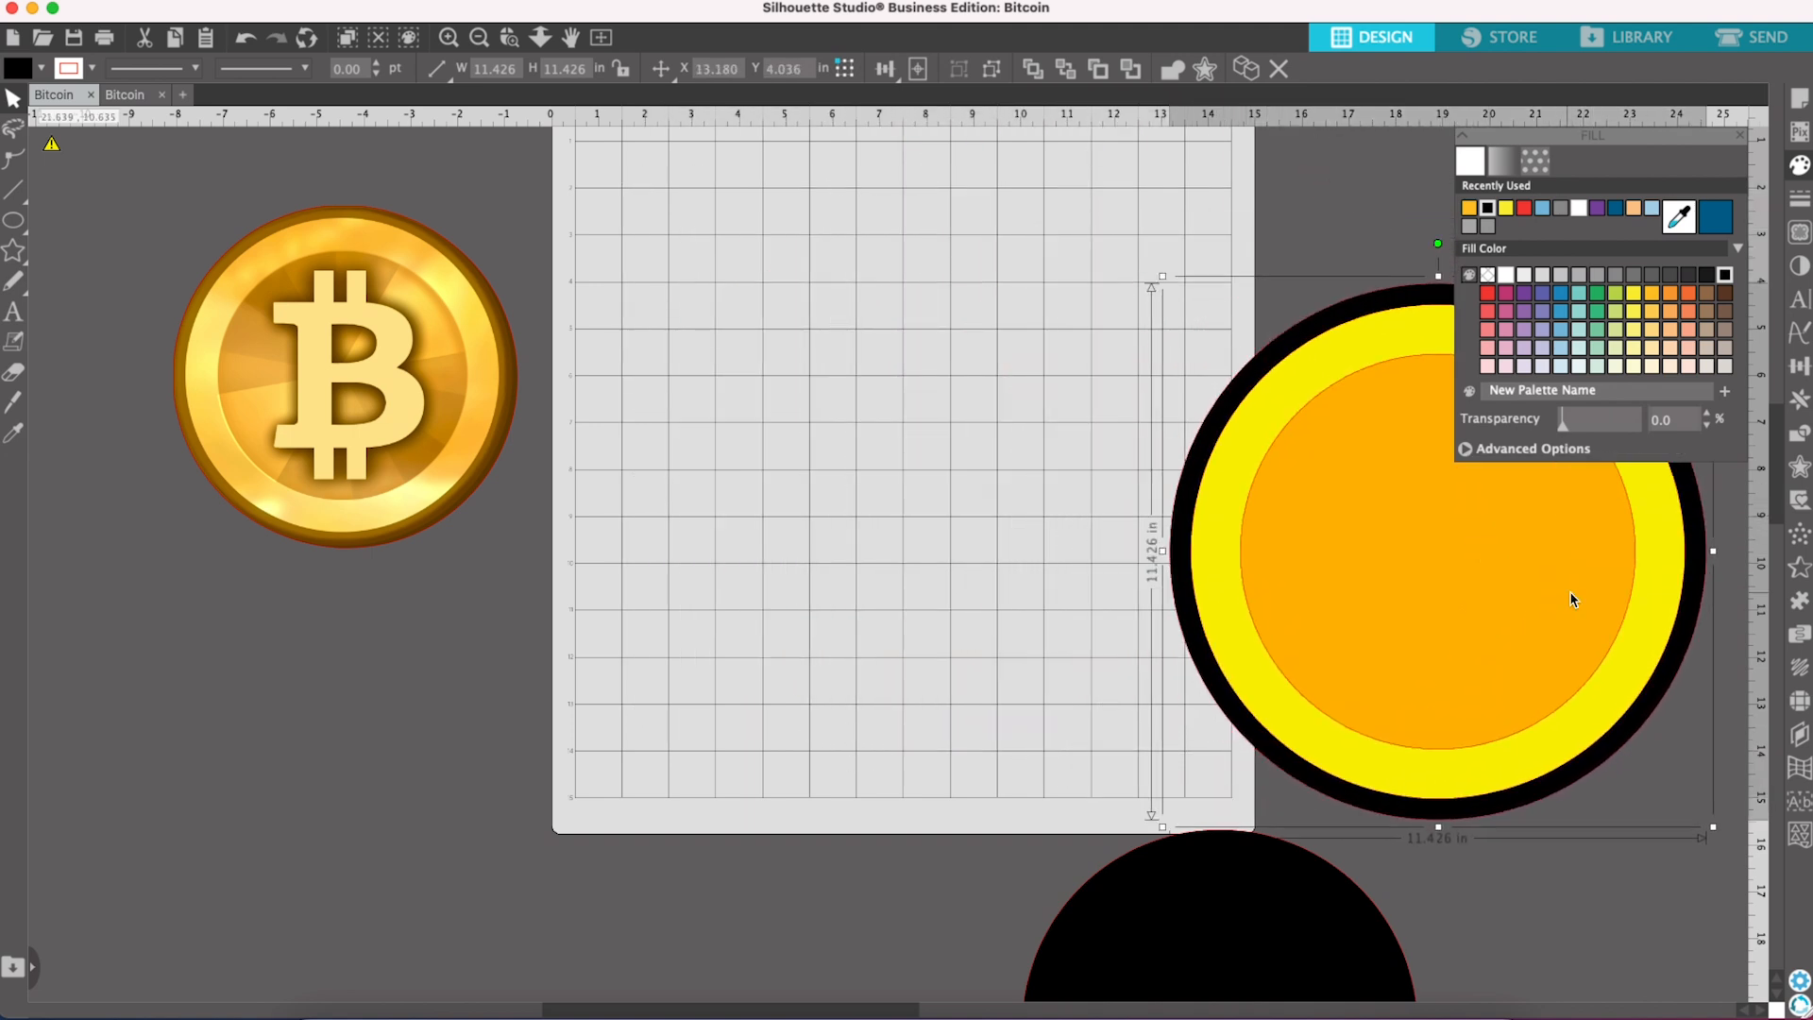
left_click(1288, 911)
left_click_drag(1425, 551, 980, 556)
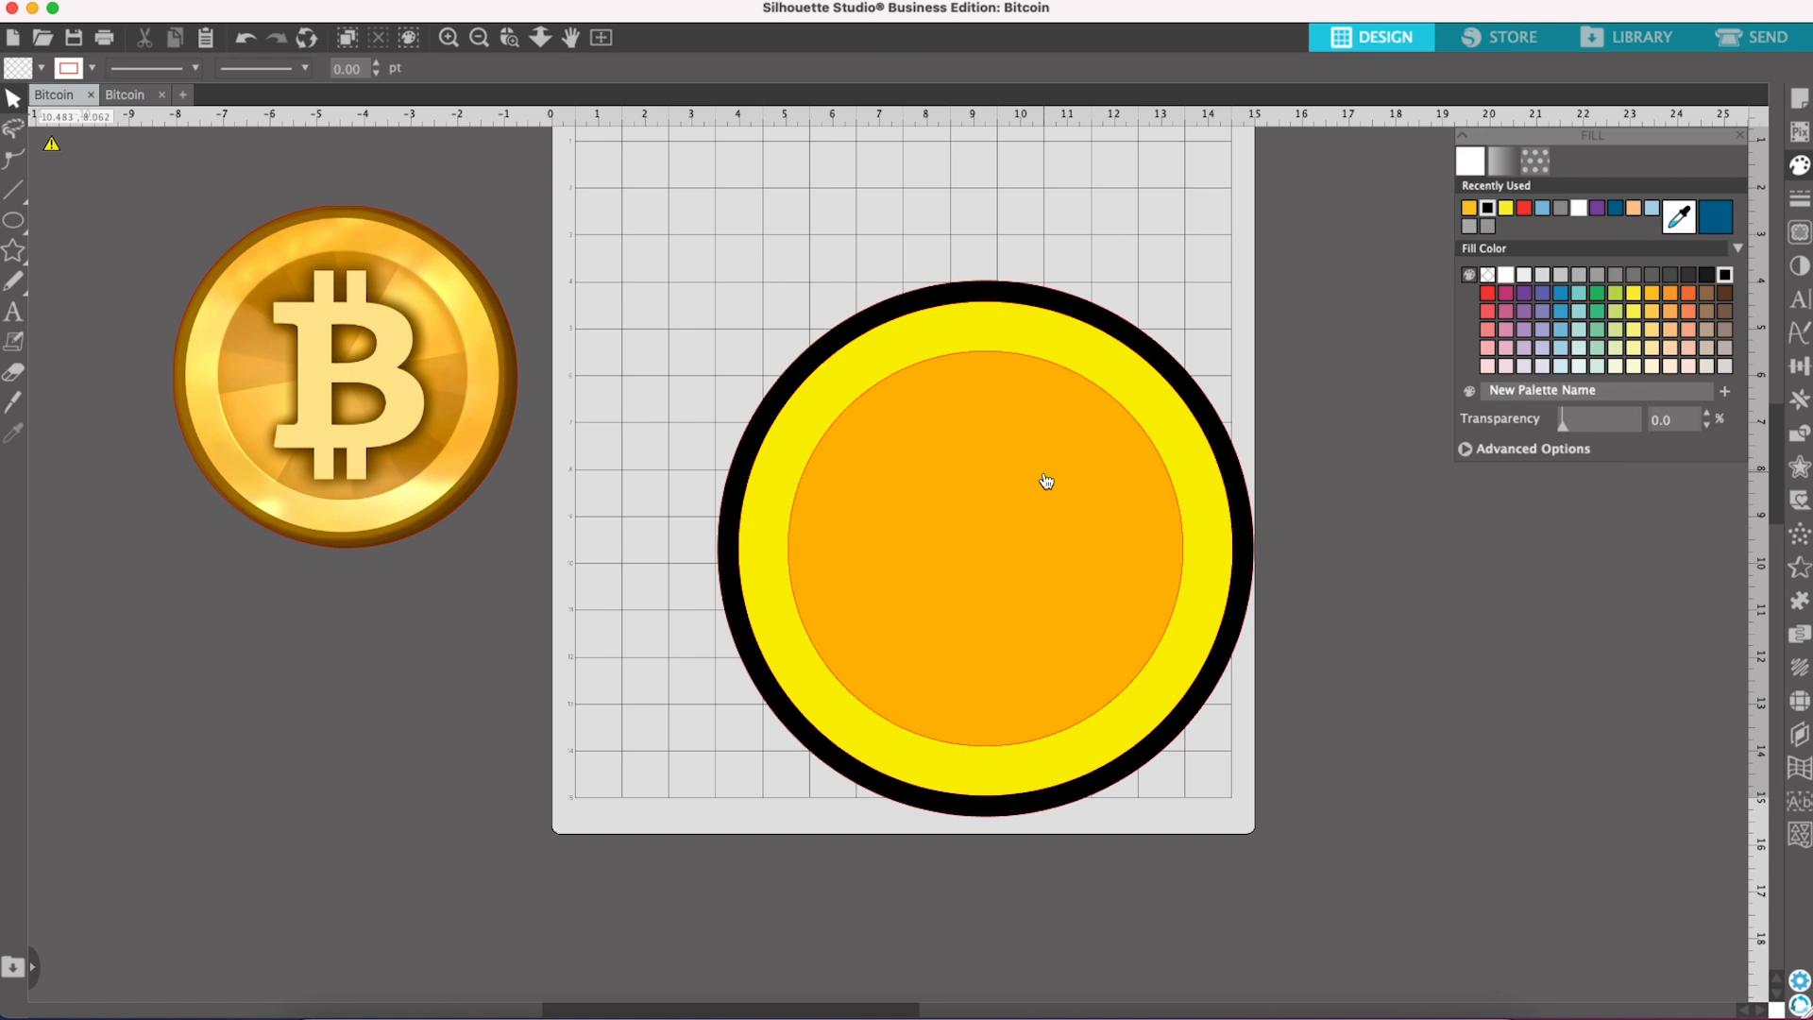
Step: Move the original Bitcoin image onto the page and the grouped coin aside beyond the page's lower-right corner
left_click(386, 359)
left_click_drag(387, 359, 642, 346)
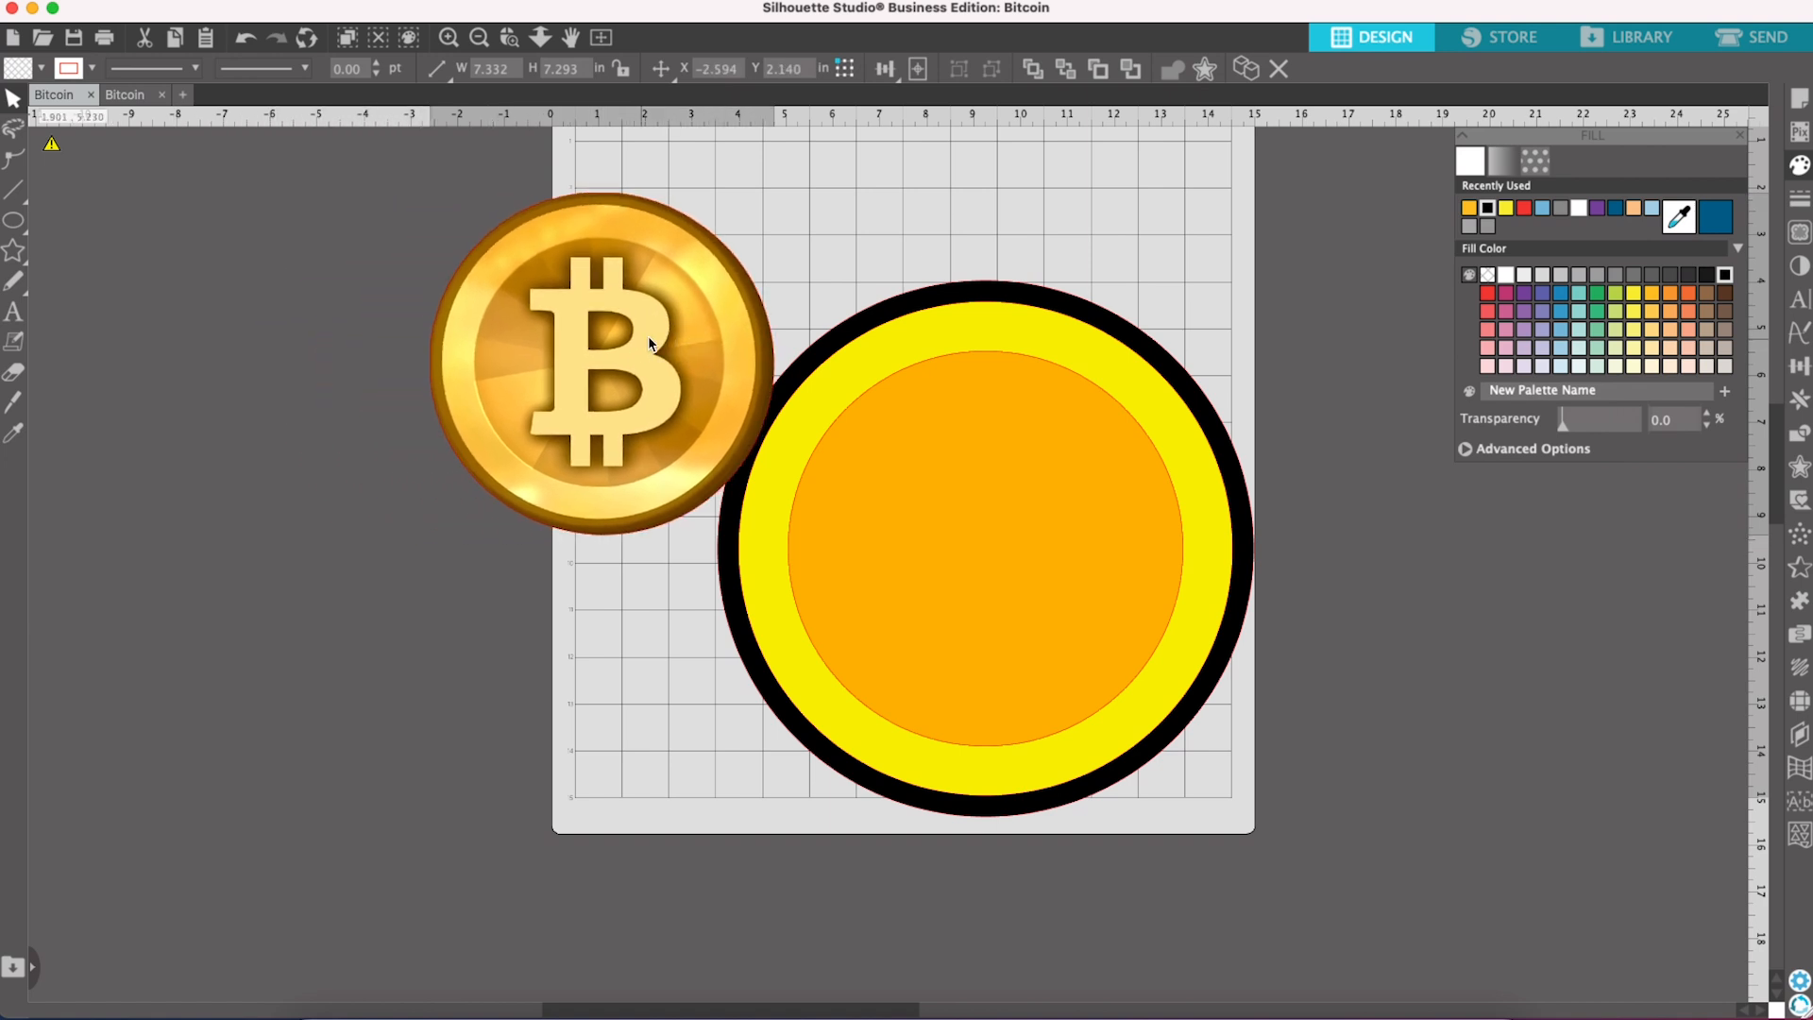
left_click_drag(887, 377, 1289, 586)
left_click(875, 418)
Step: Enlarge the Bitcoin image on the page to about 8.68 in wide by 8.63 in high
left_click(770, 395)
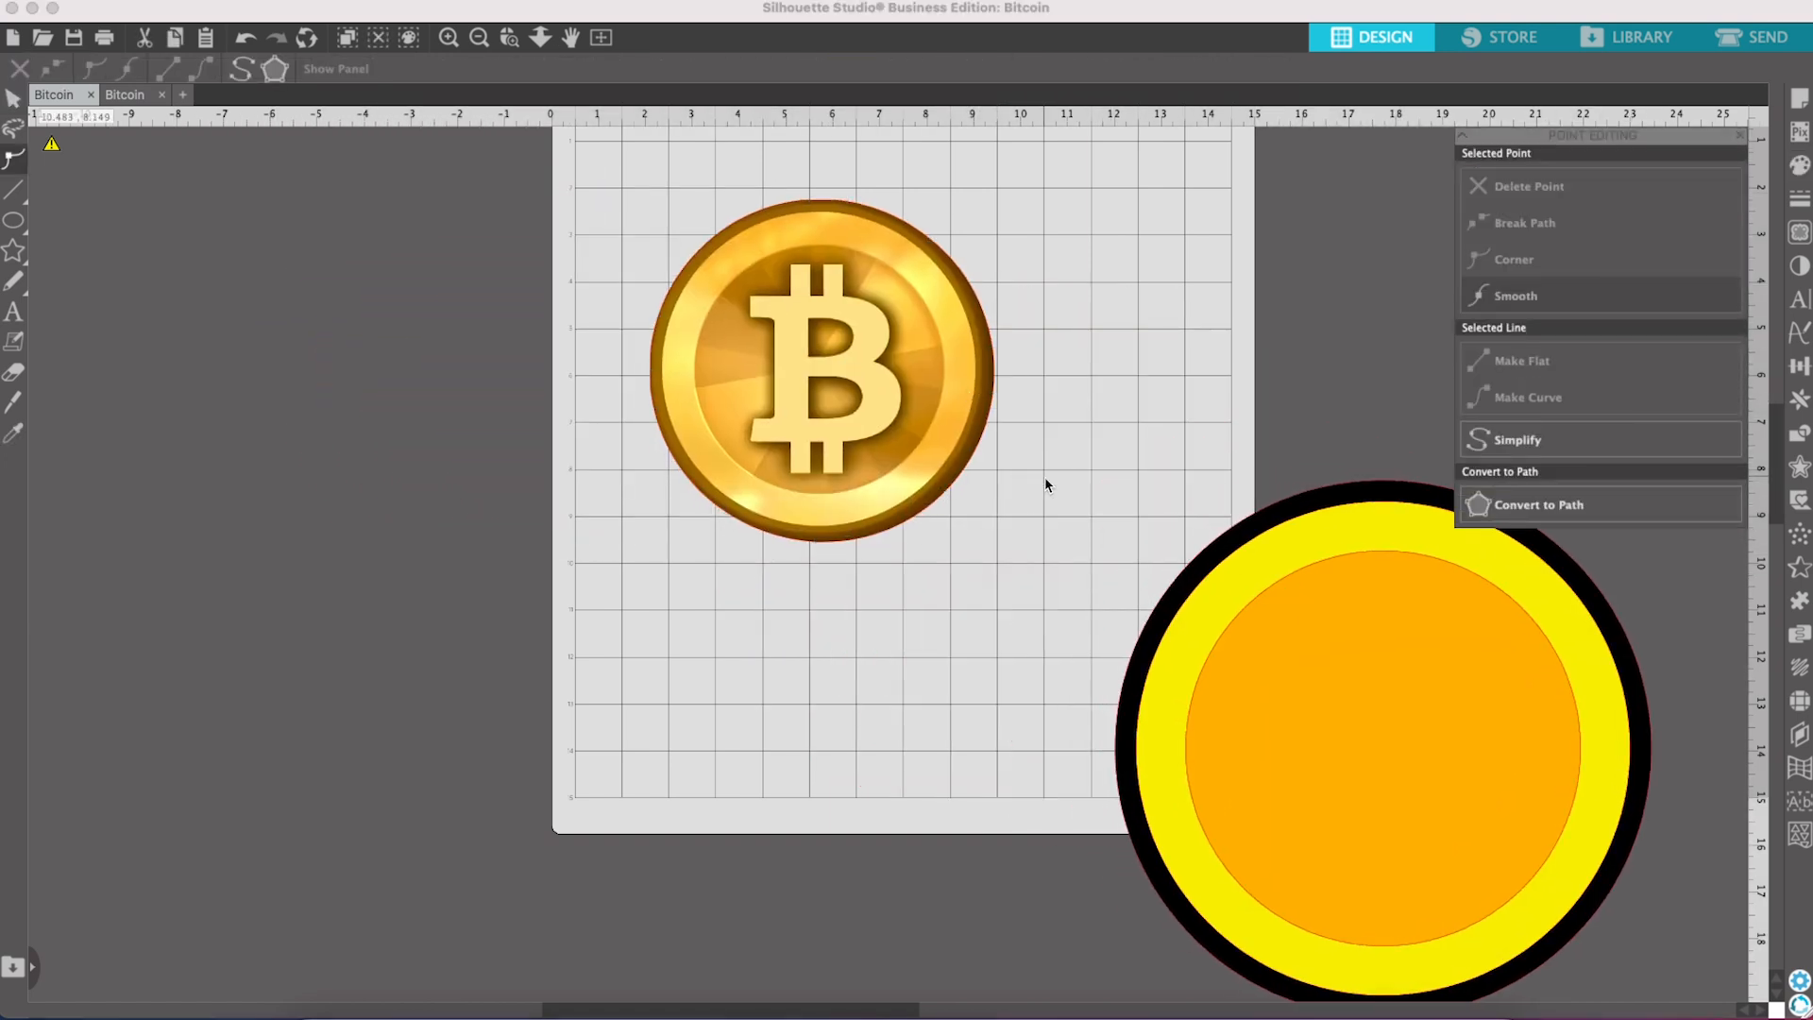
left_click(1045, 479)
left_click_drag(1002, 550, 1069, 599)
left_click(1178, 409)
double_click(1030, 497)
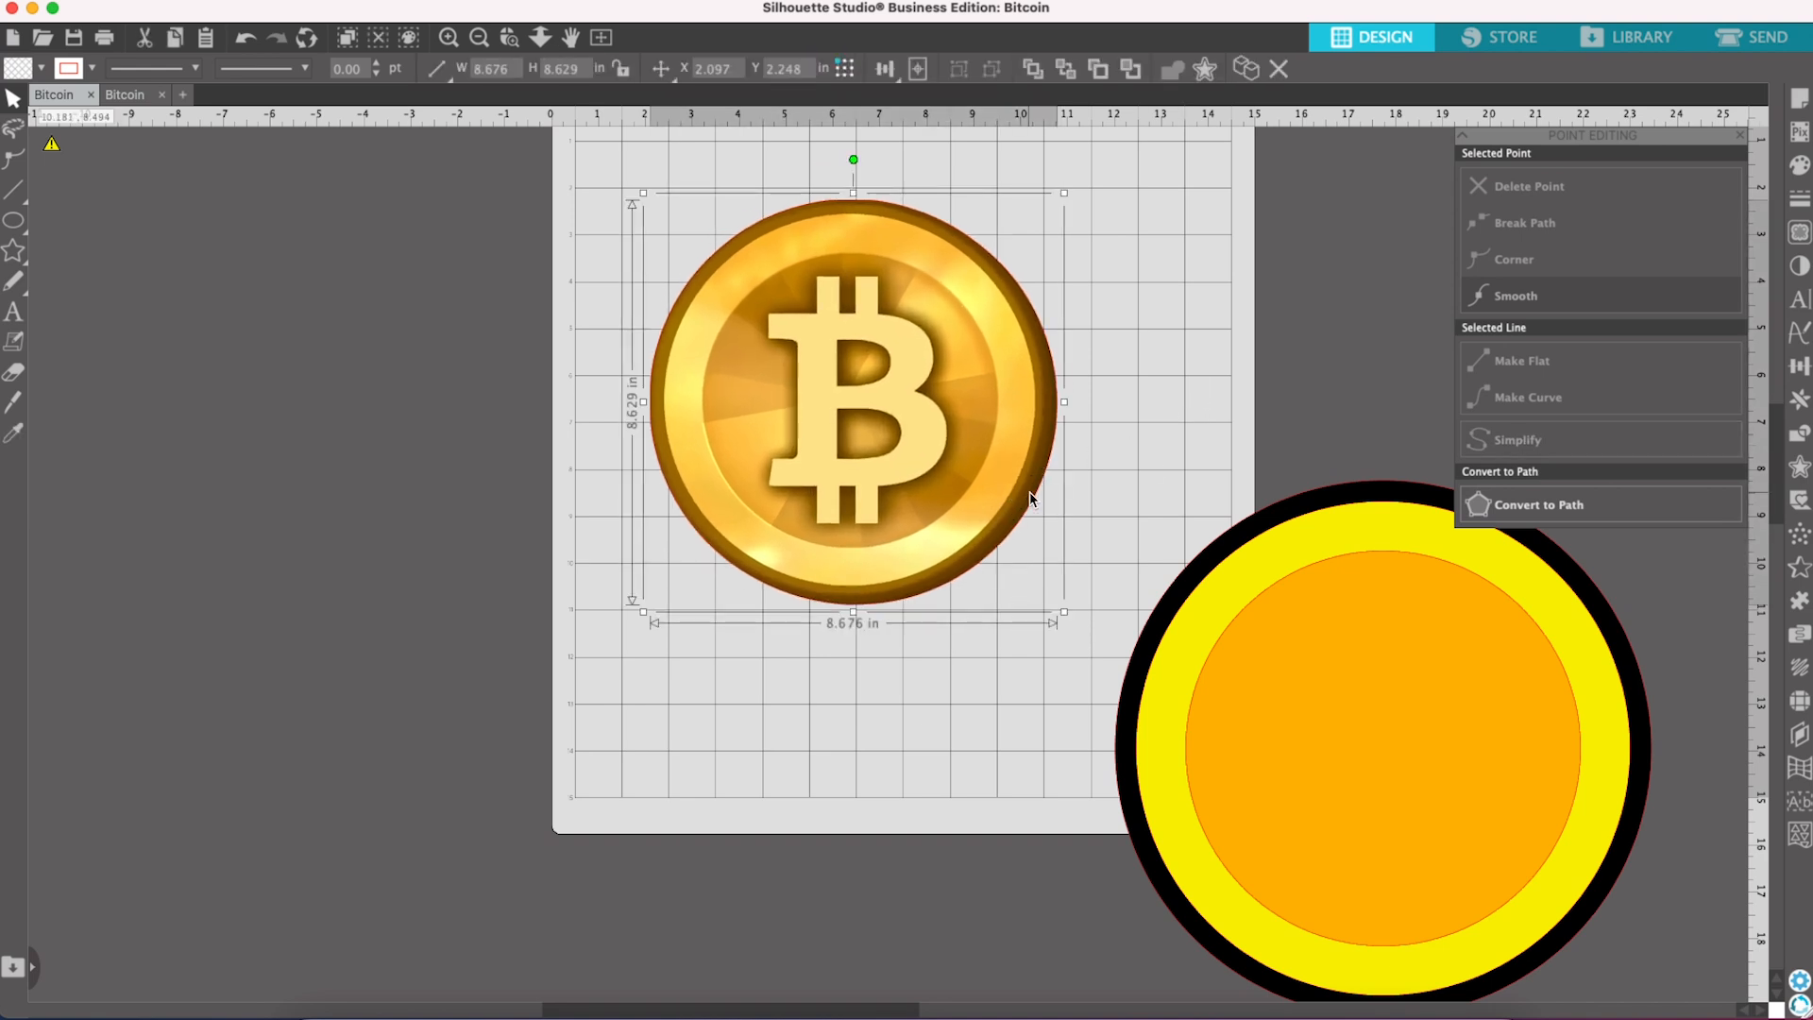
left_click(1018, 564)
left_click_drag(1019, 564, 1049, 590)
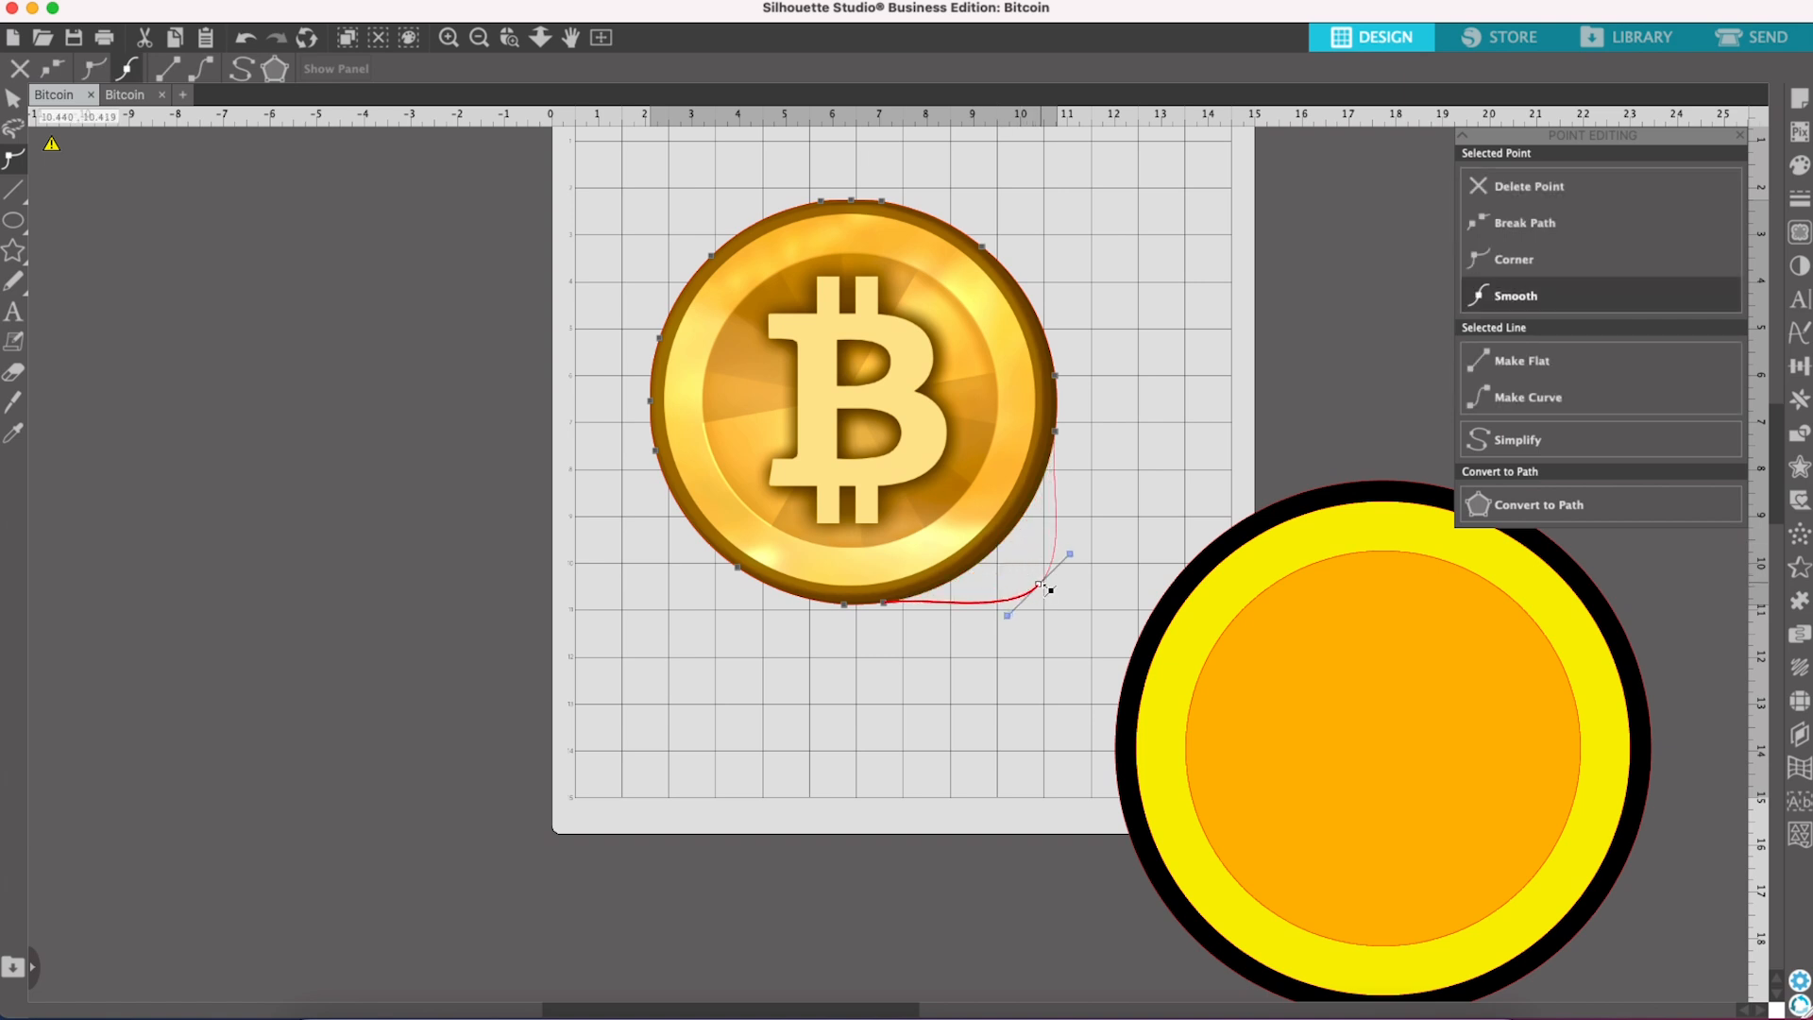
key("super+z")
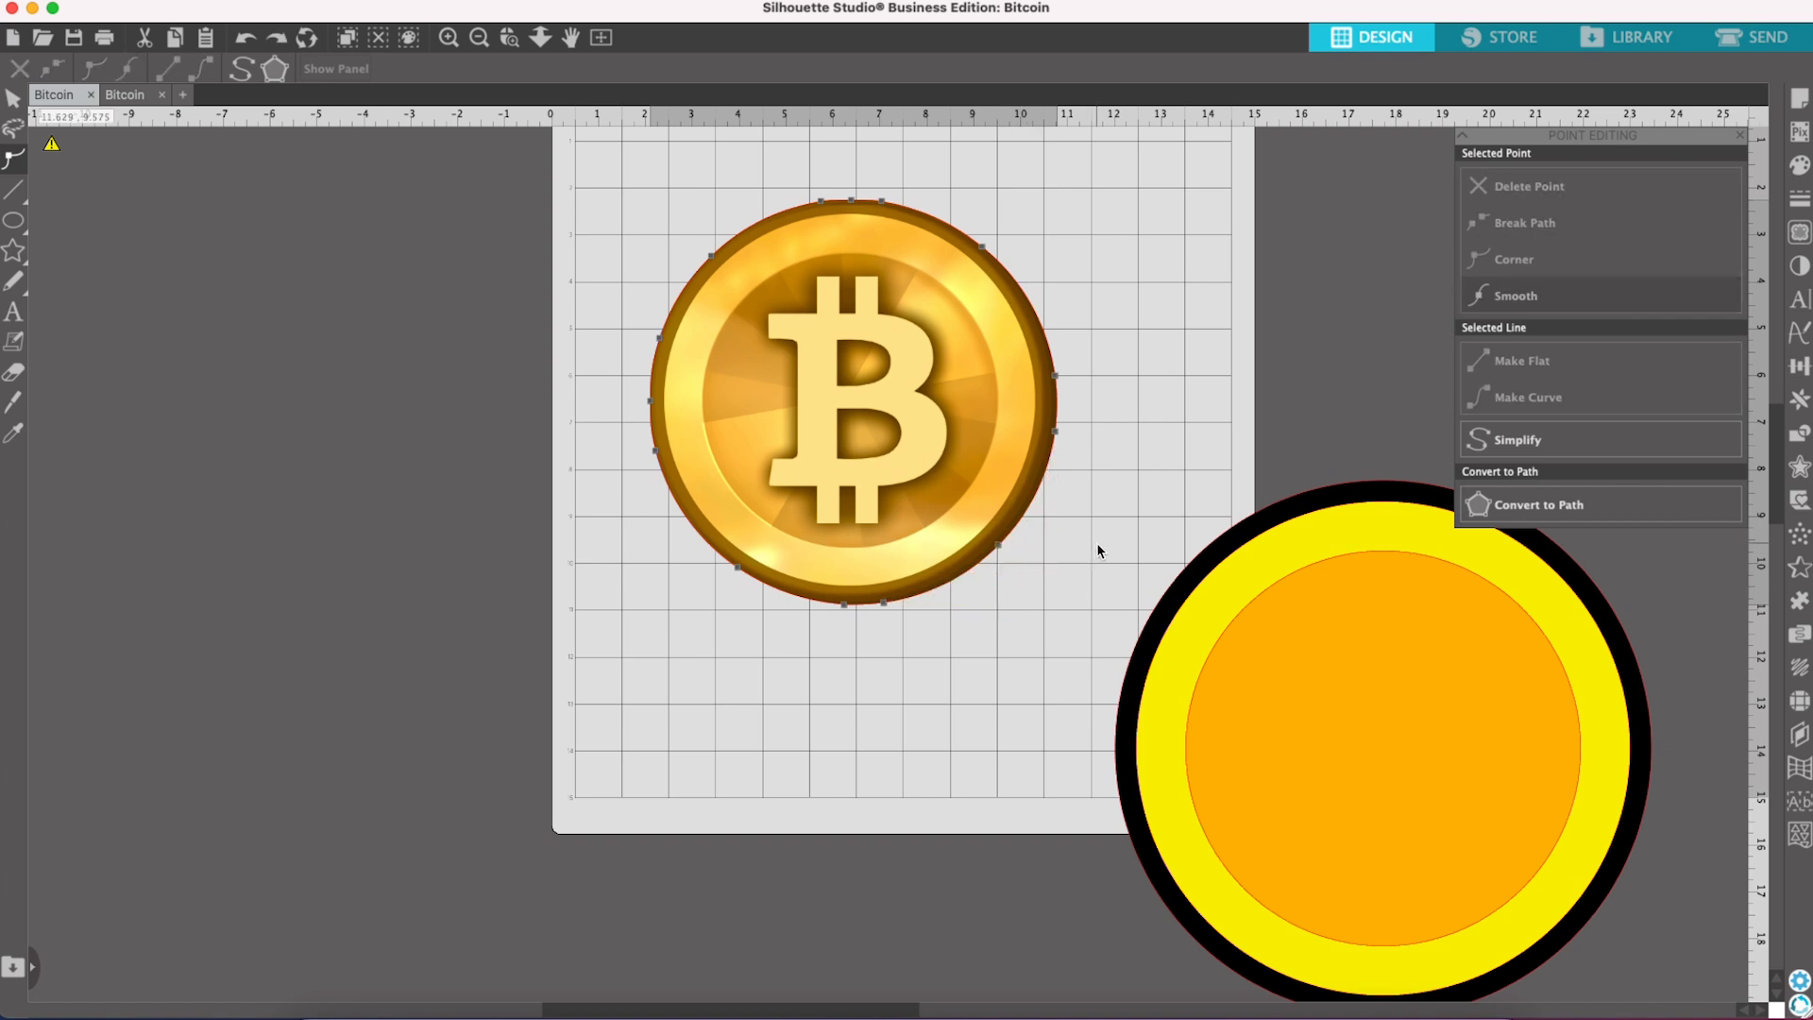
left_click(1054, 518)
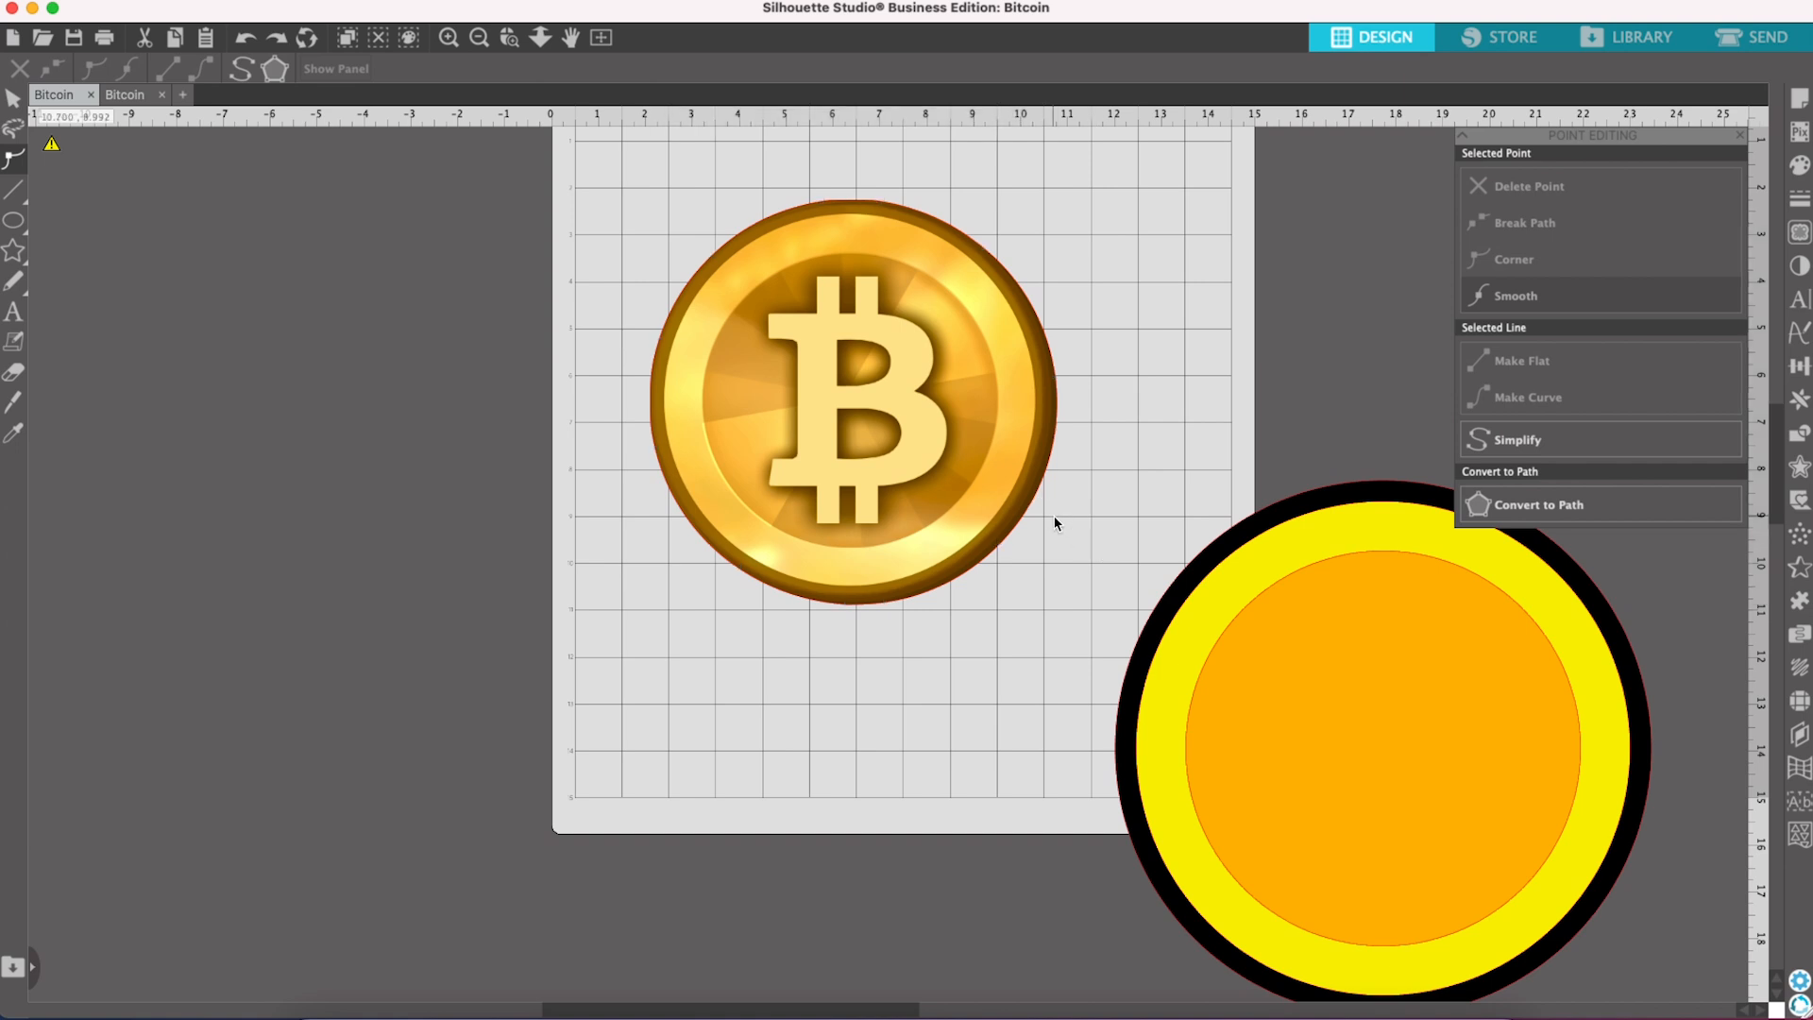
Step: Reposition the enlarged Bitcoin image near the middle of the page
left_click(1028, 504)
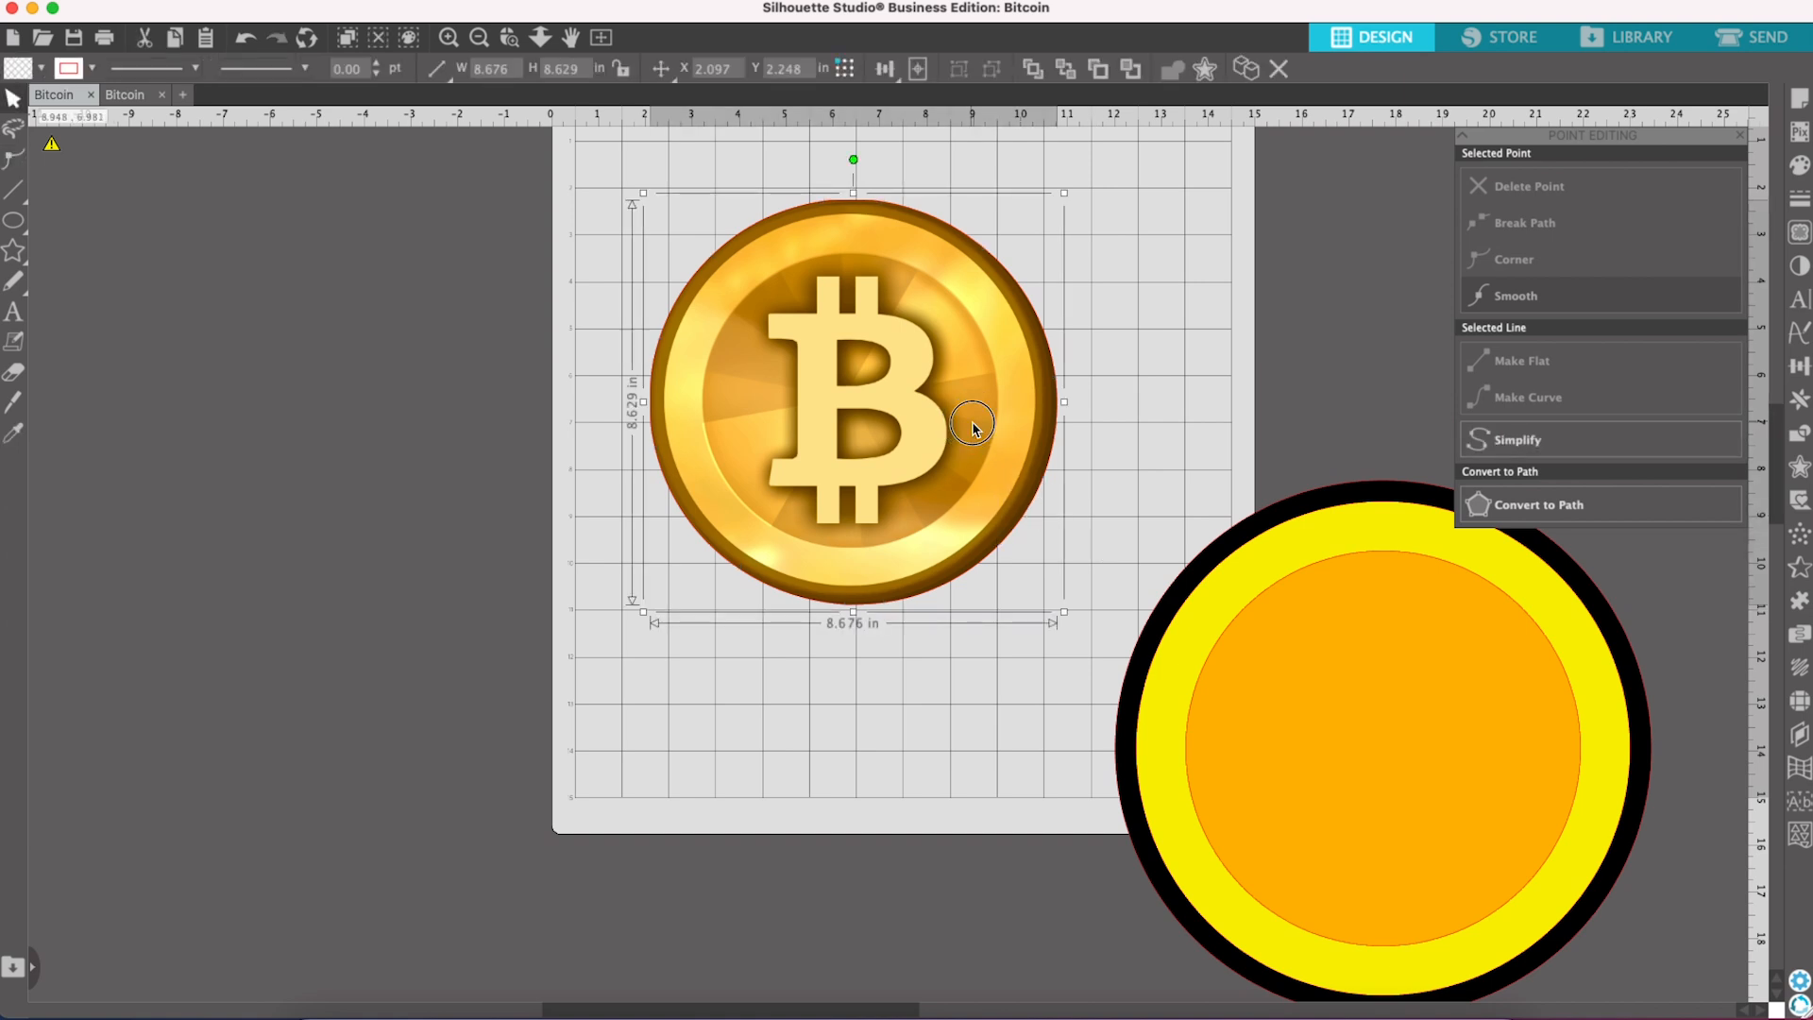
left_click_drag(973, 424, 1033, 434)
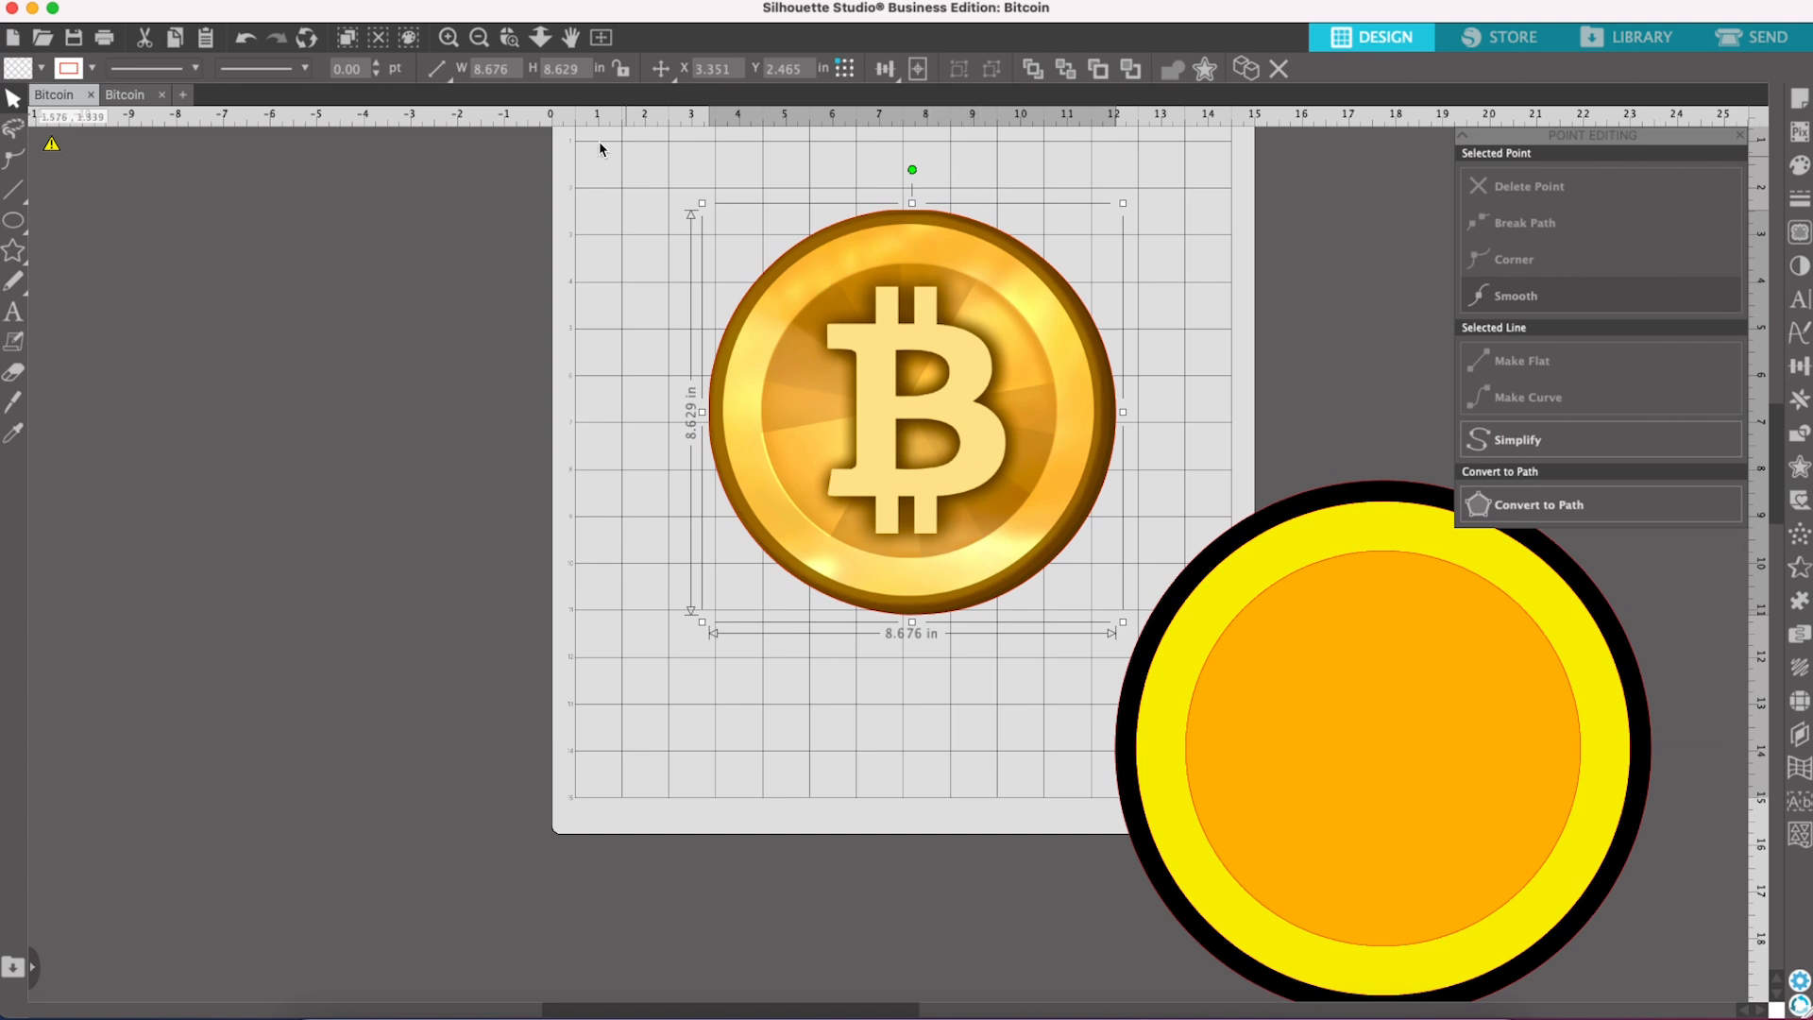
left_click(448, 38)
left_click_drag(1114, 405, 1101, 466)
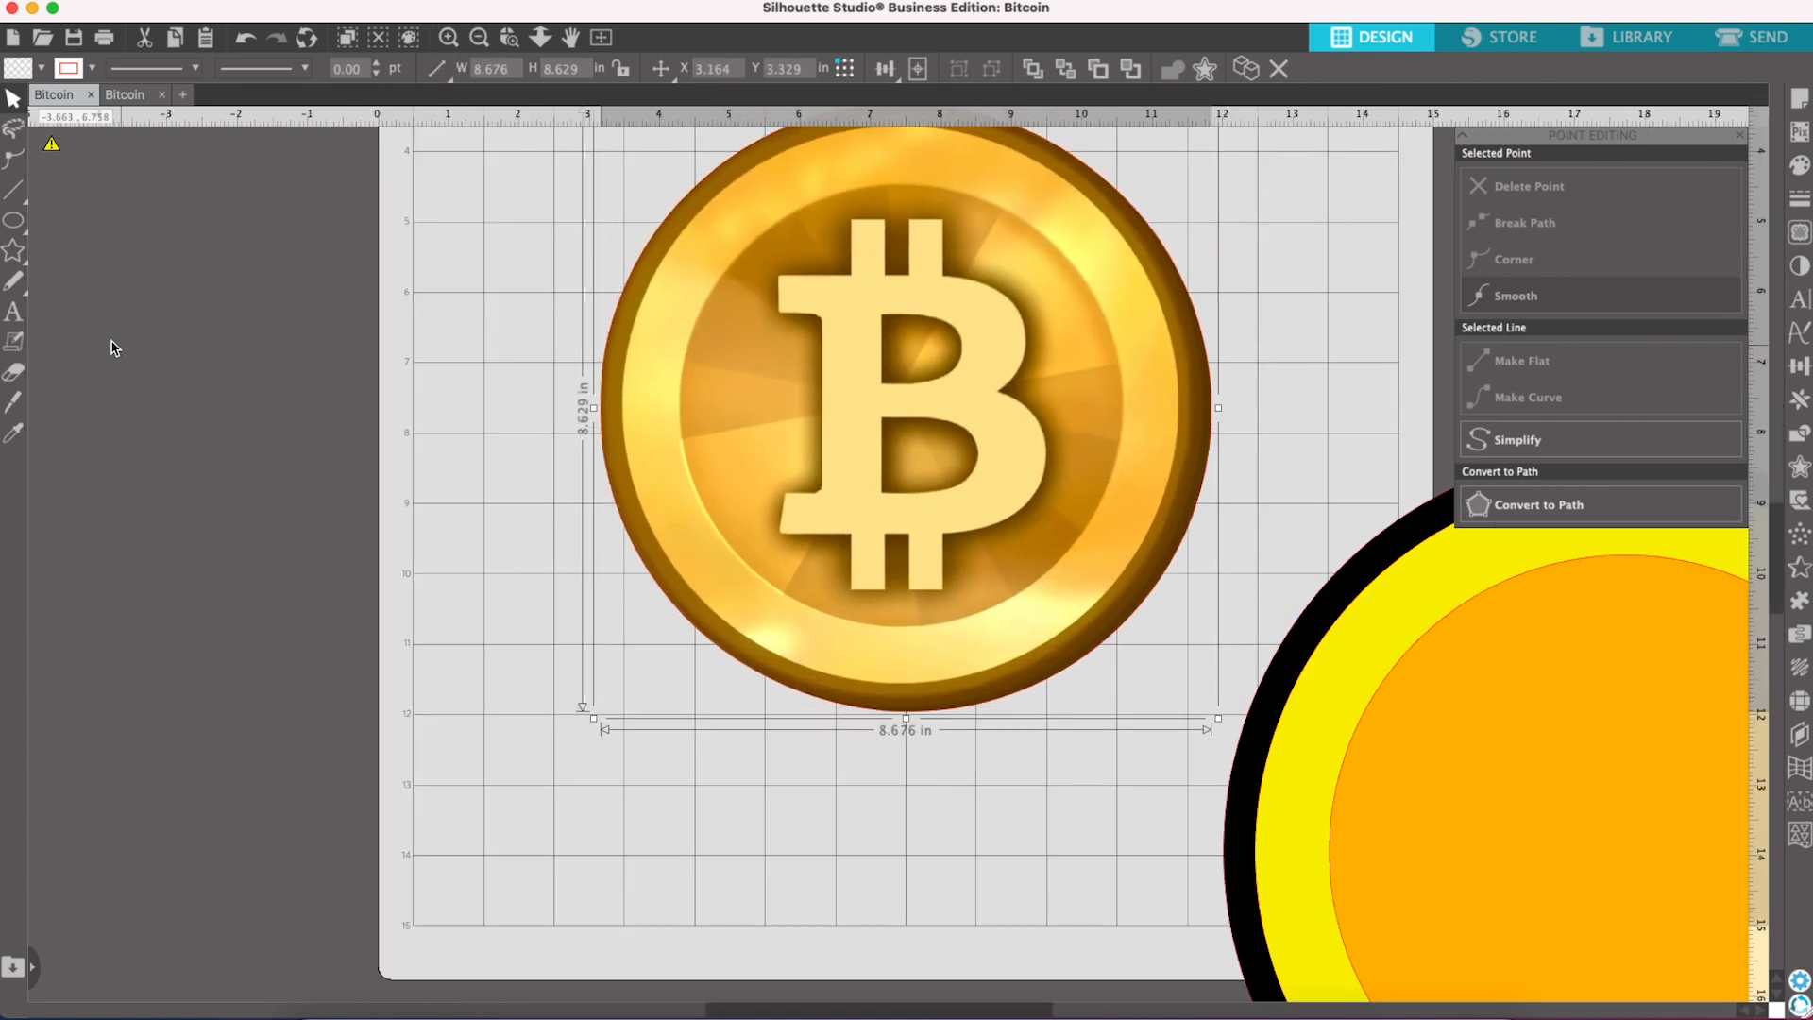
Step: Draw a closed practice shape of straight segments, about 1.25 by 2.11 in, with the Polygon tool on the empty area beside the Bitcoin image
mouse_move(16, 187)
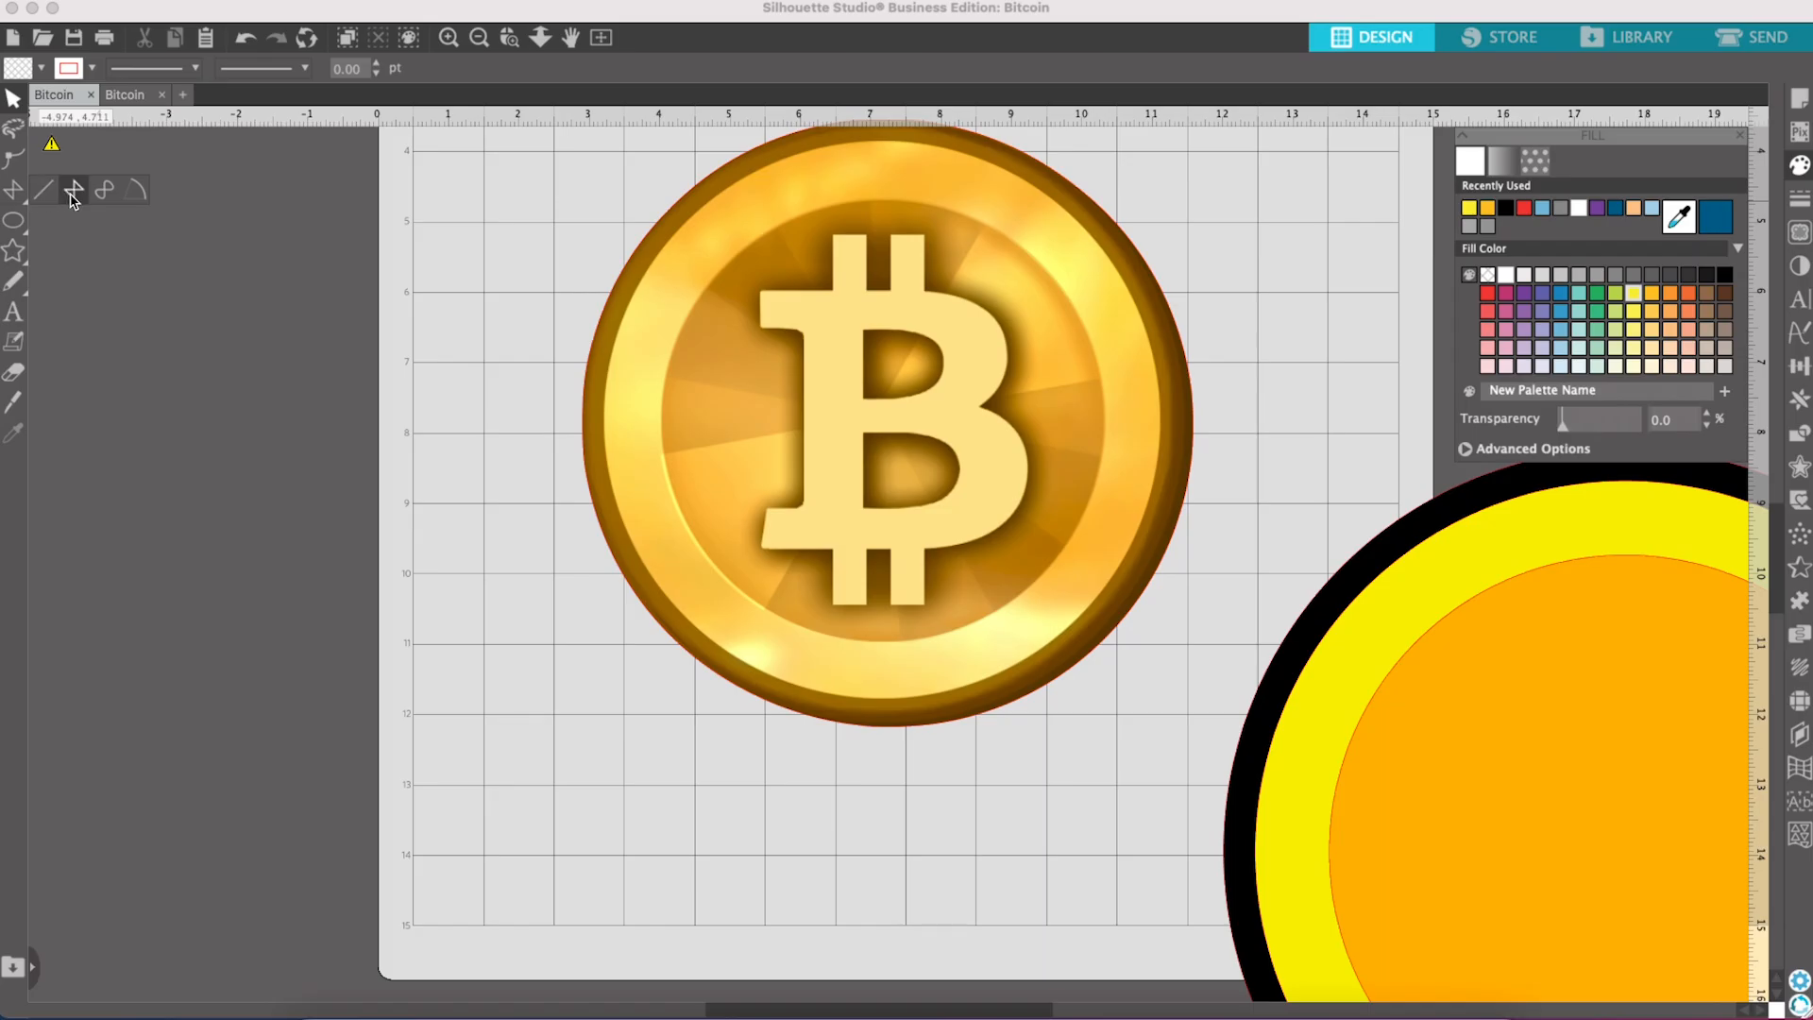
left_click(73, 194)
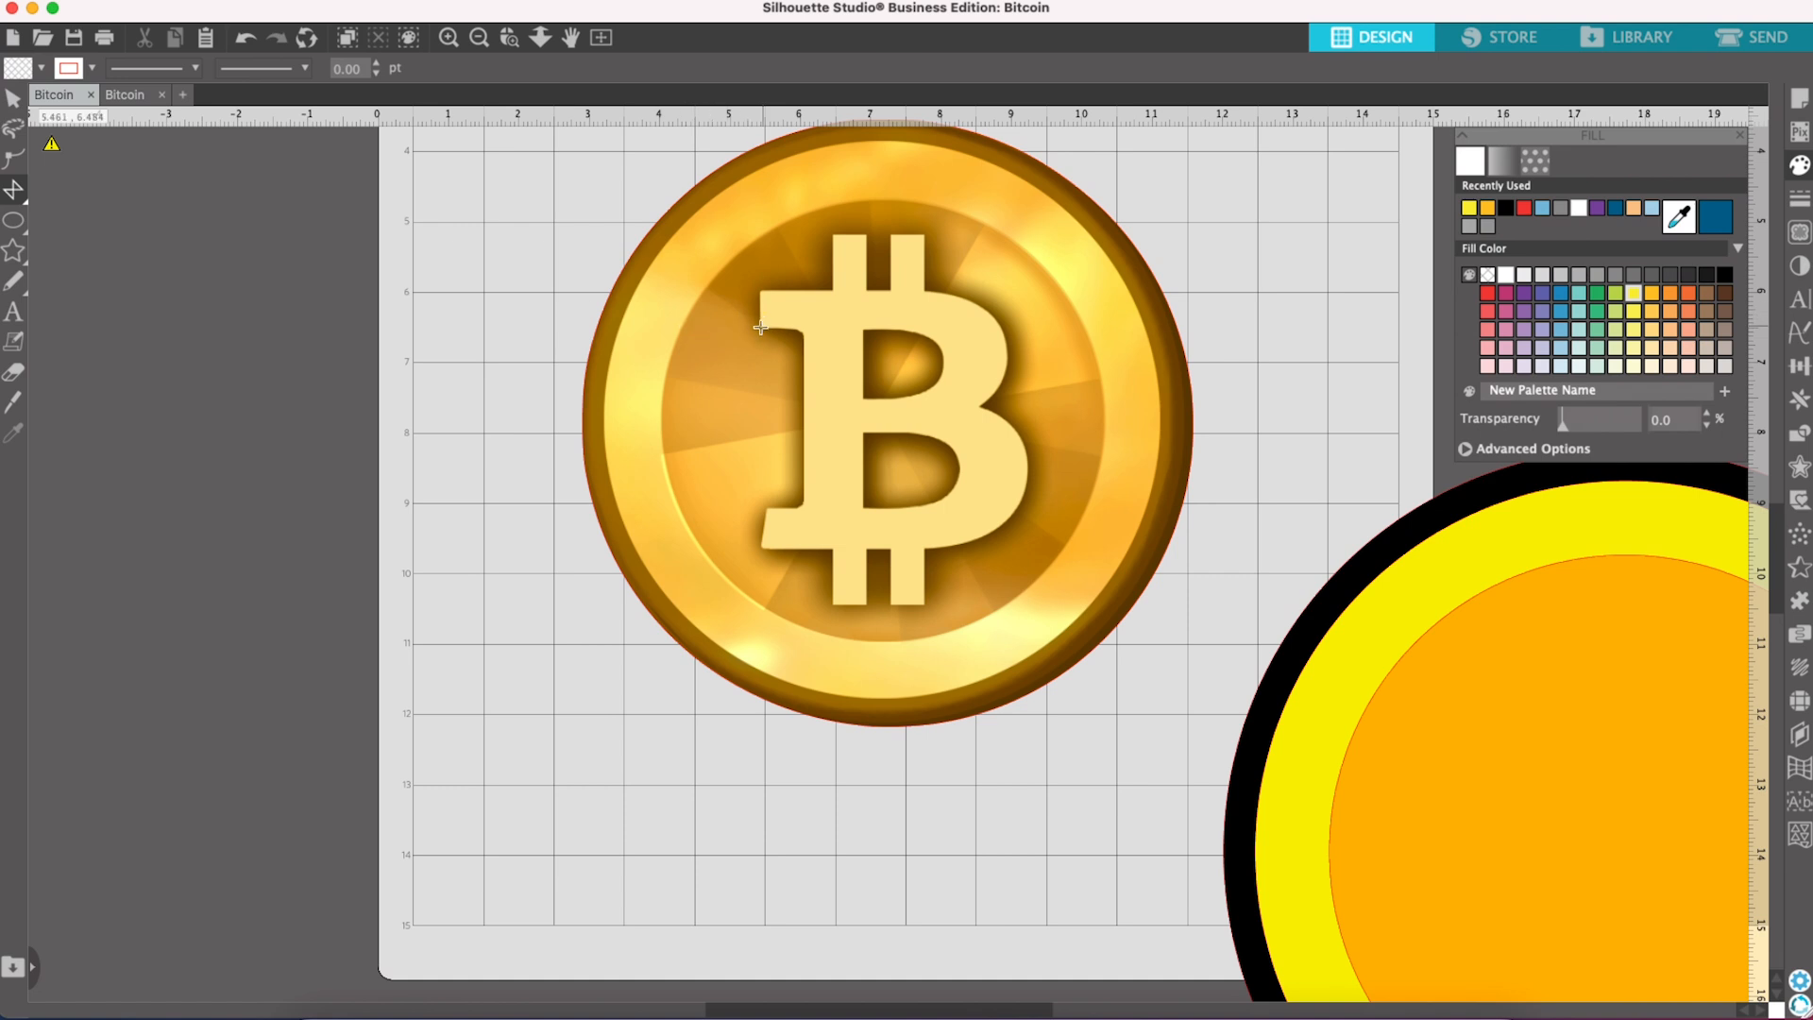
left_click(451, 39)
scroll(1306, 398, "up", 4)
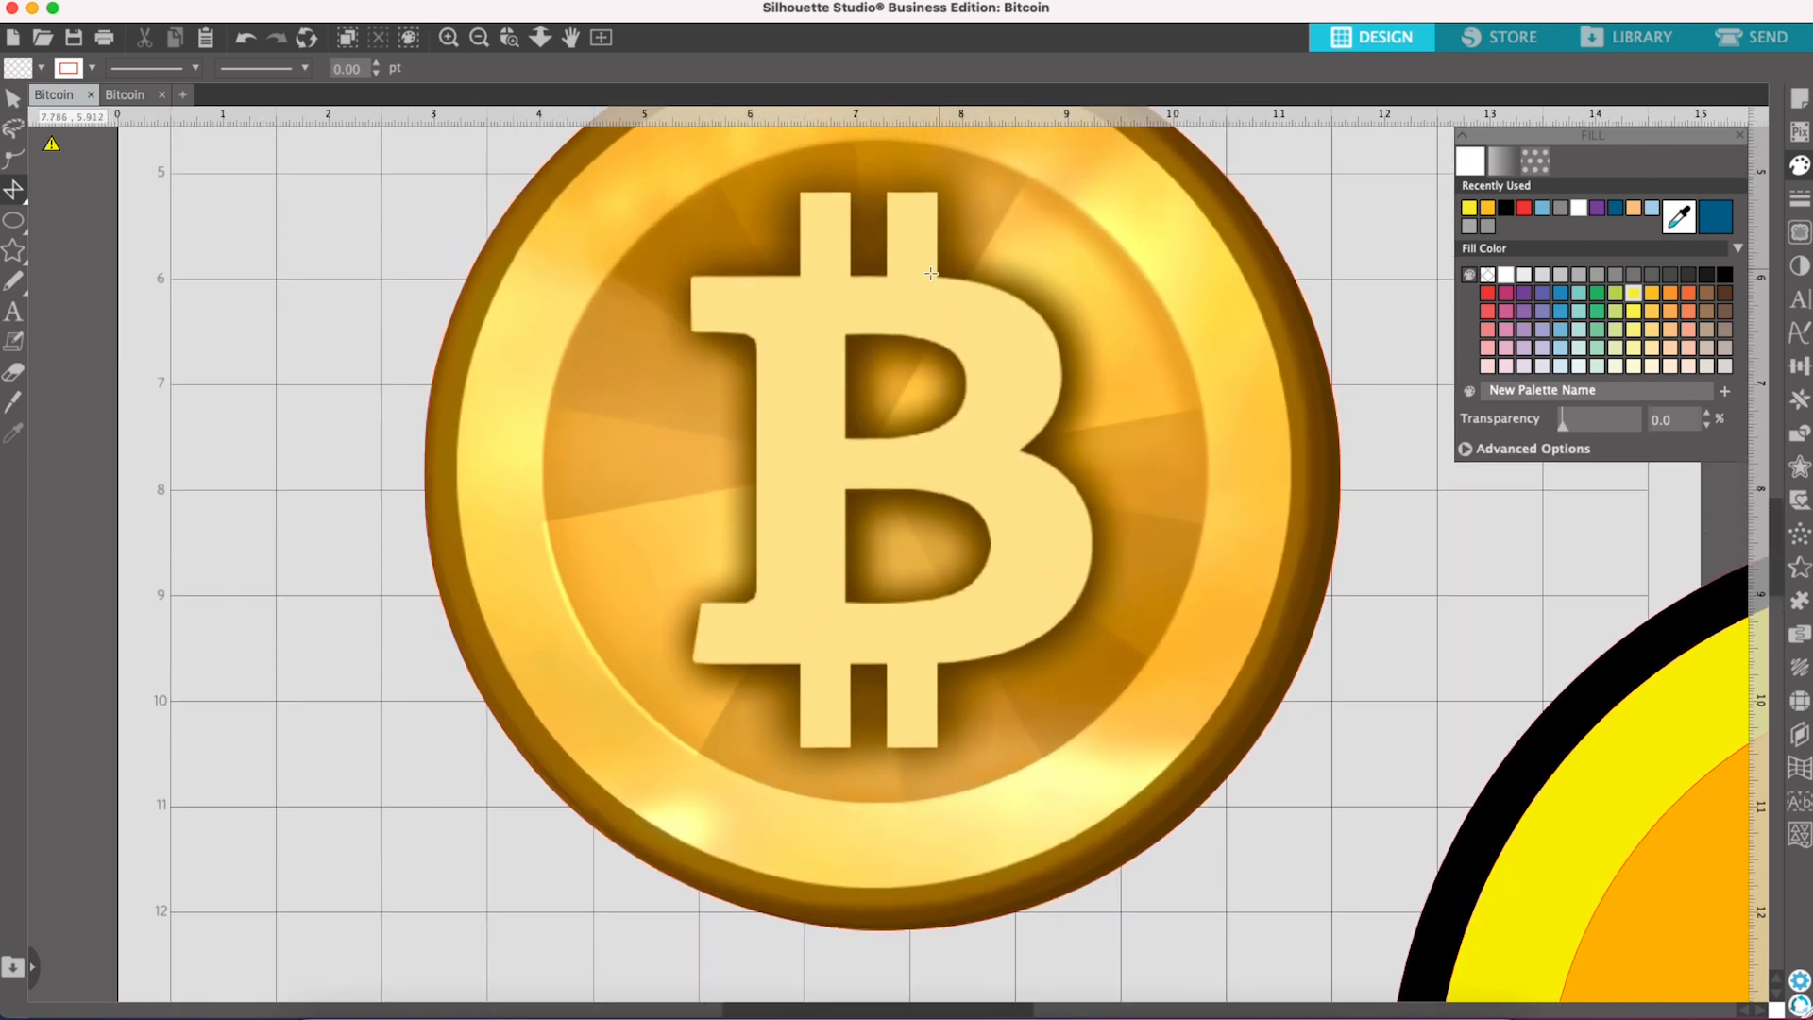
left_click(231, 375)
left_click(229, 314)
left_click(259, 314)
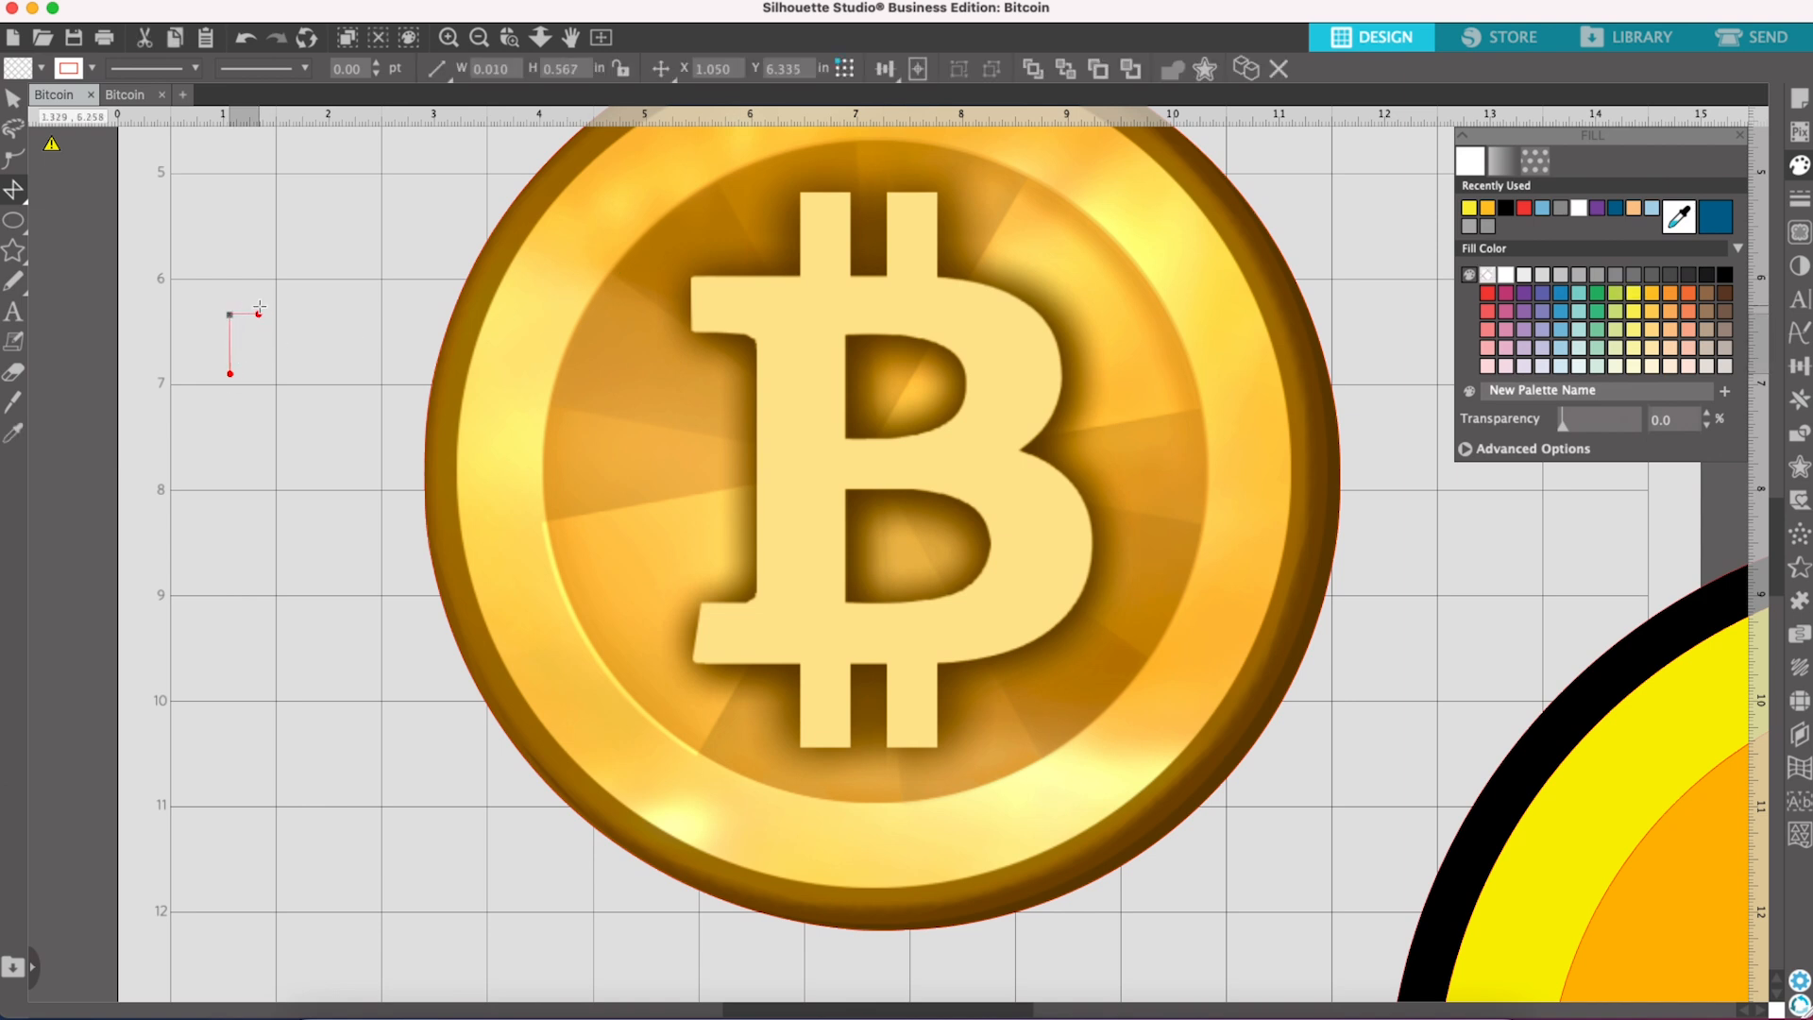
left_click(315, 314)
left_click(314, 364)
left_click(325, 382)
left_click(307, 417)
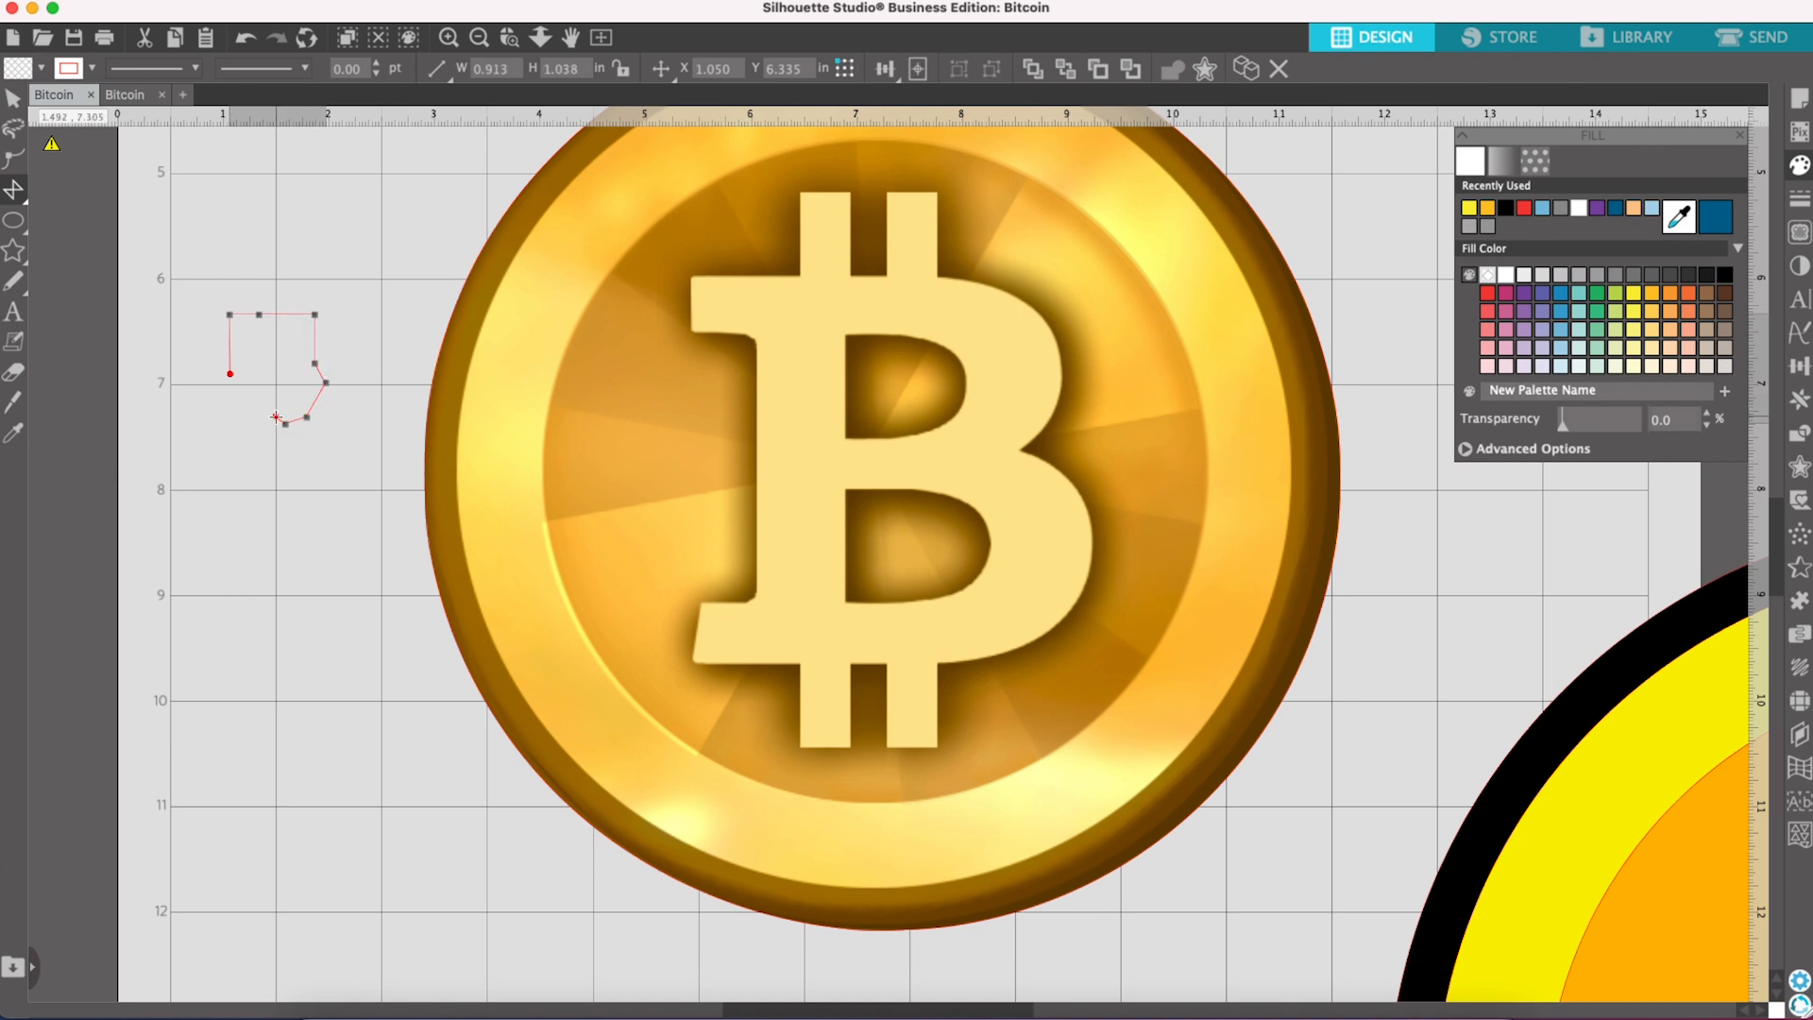
left_click(288, 385)
left_click(260, 363)
left_click(247, 392)
right_click(239, 435)
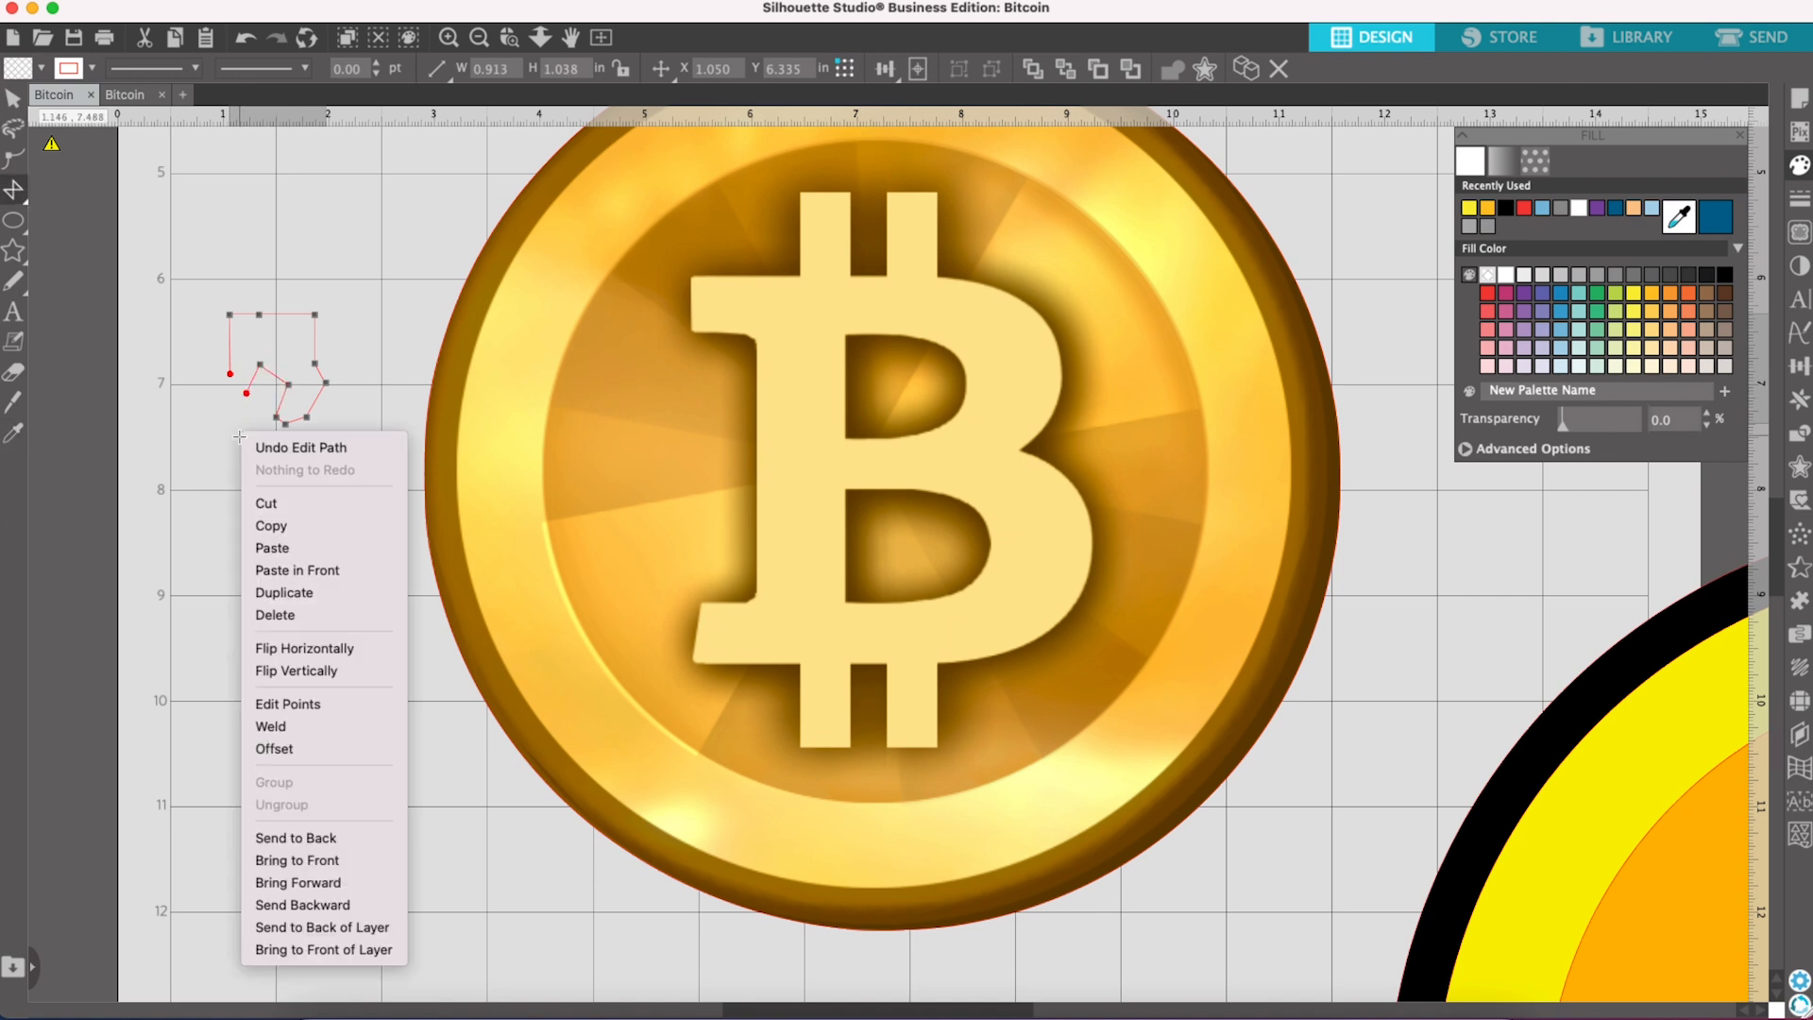
left_click(216, 421)
left_click(206, 432)
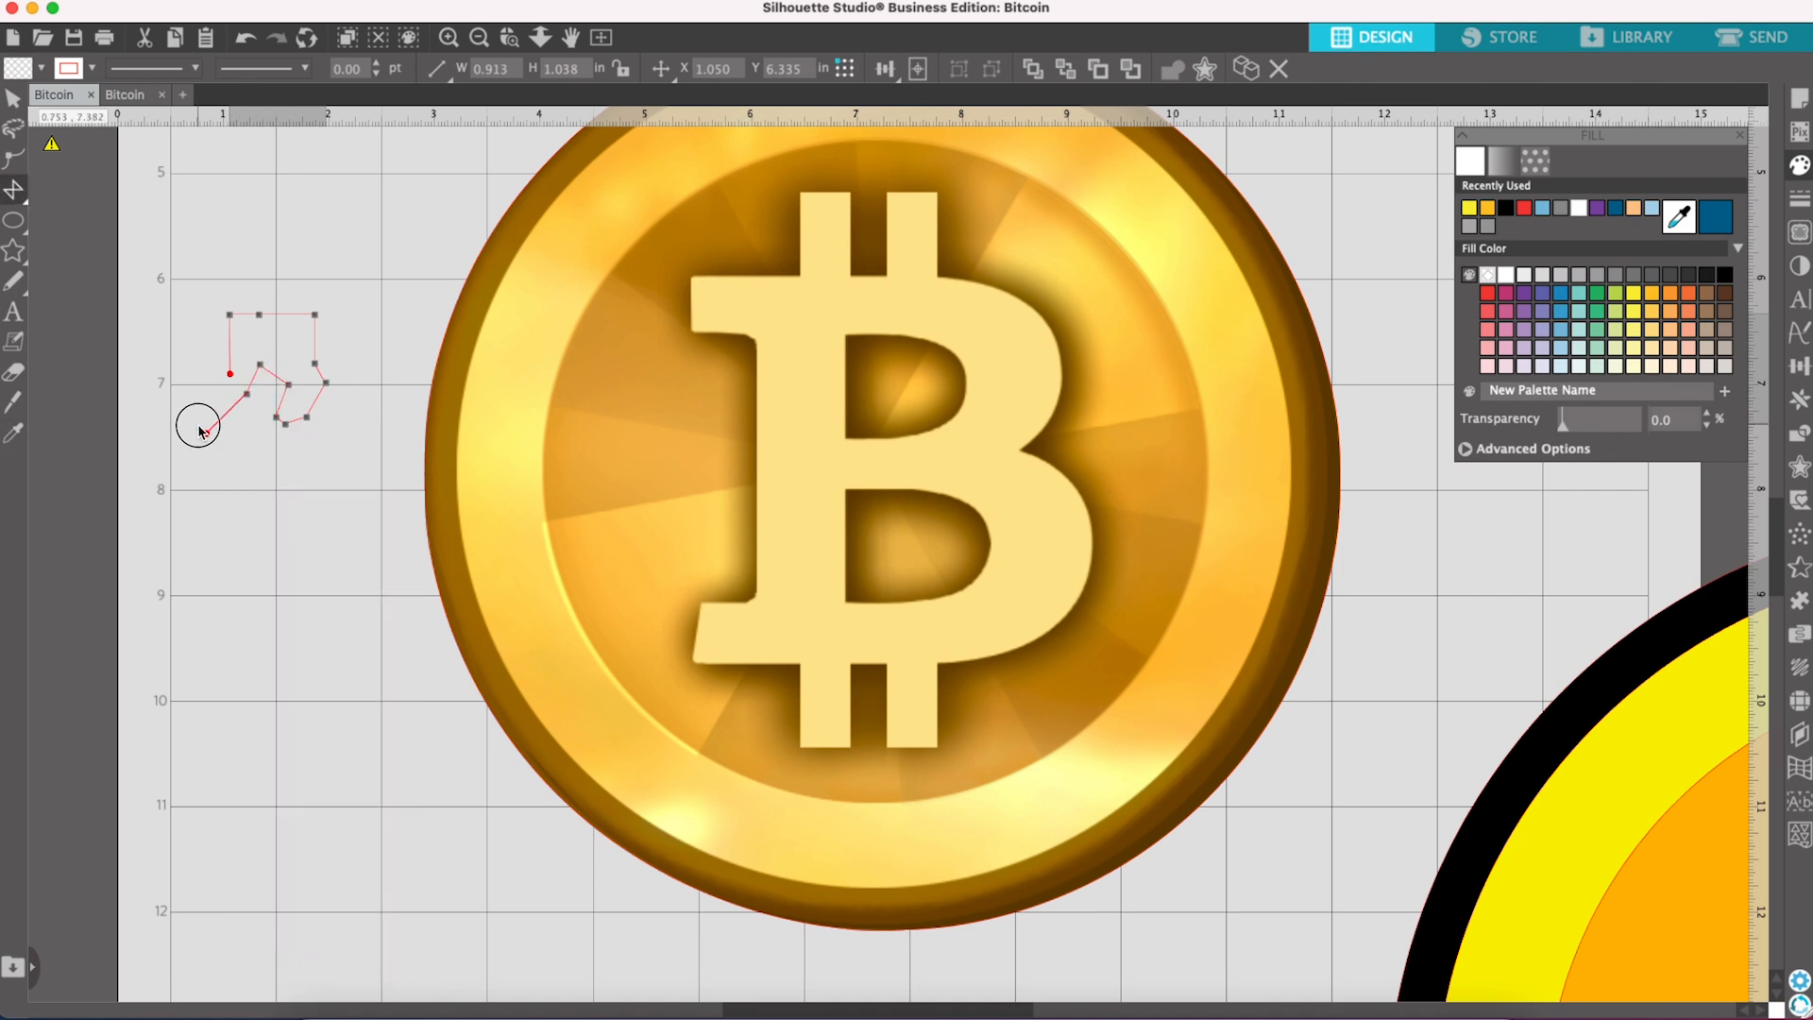
left_click(206, 344)
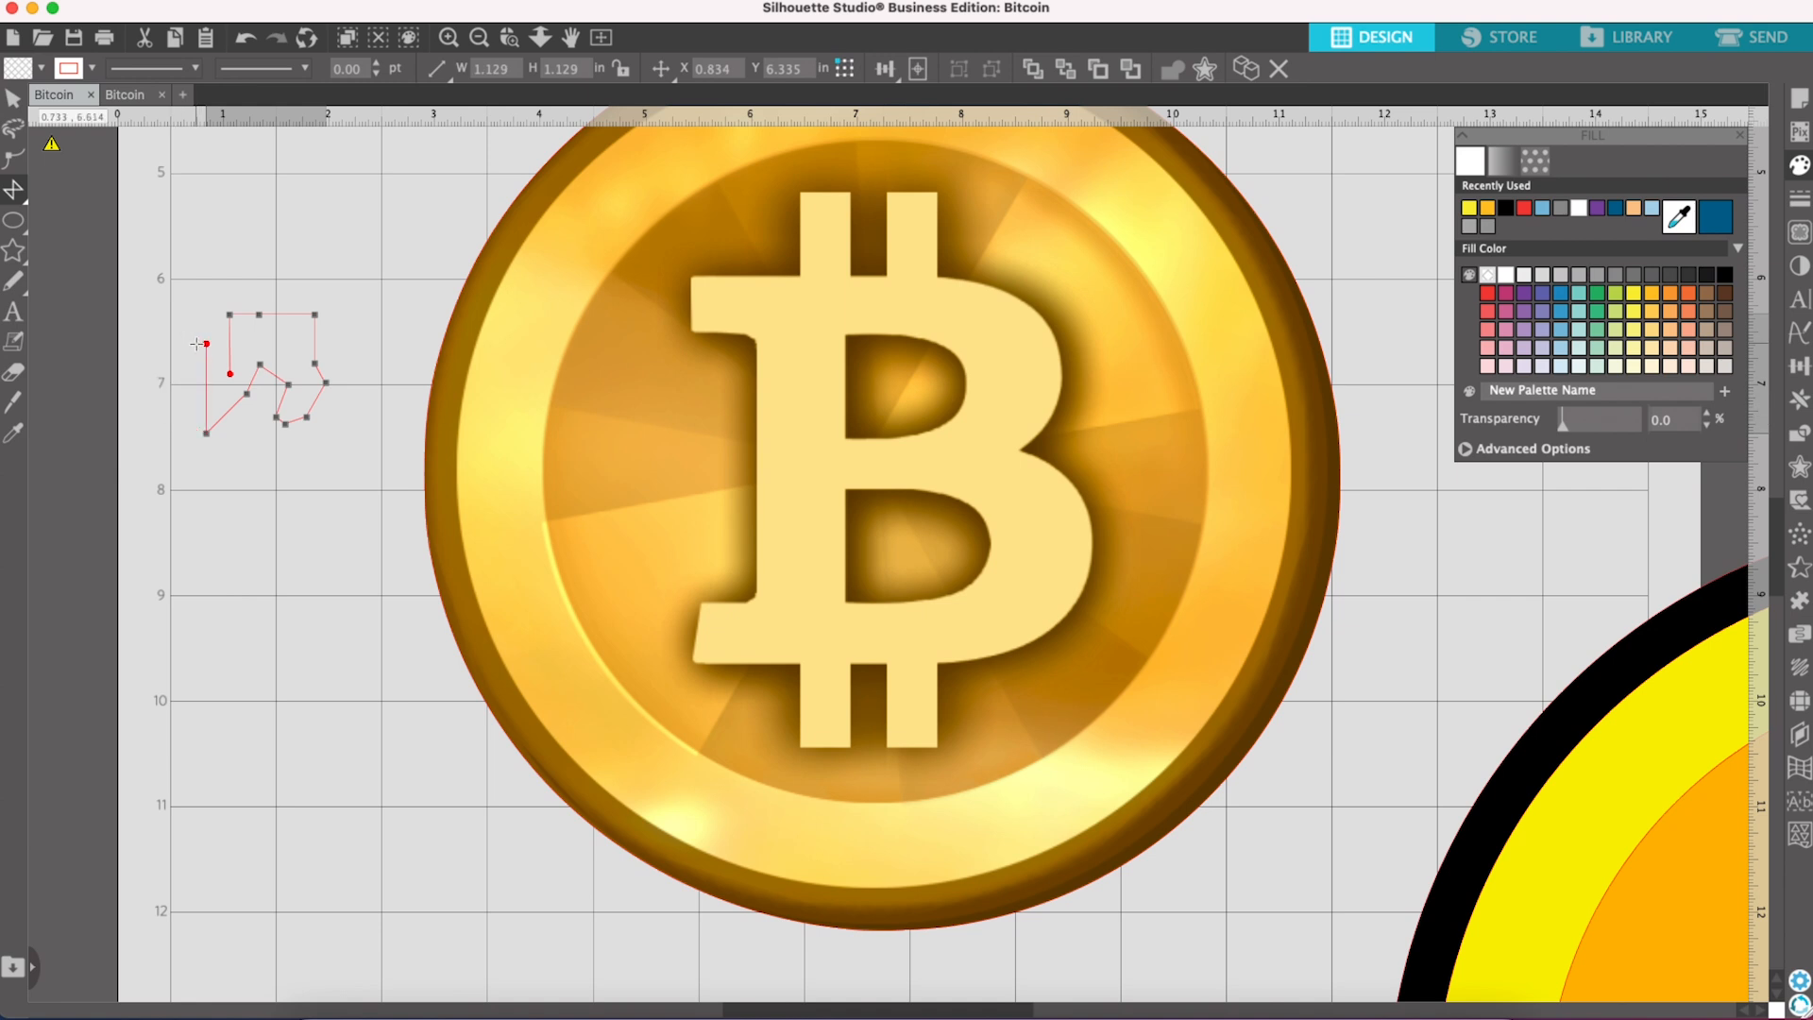
left_click(206, 288)
left_click(297, 288)
left_click(340, 246)
left_click(339, 213)
left_click(279, 213)
left_click(238, 212)
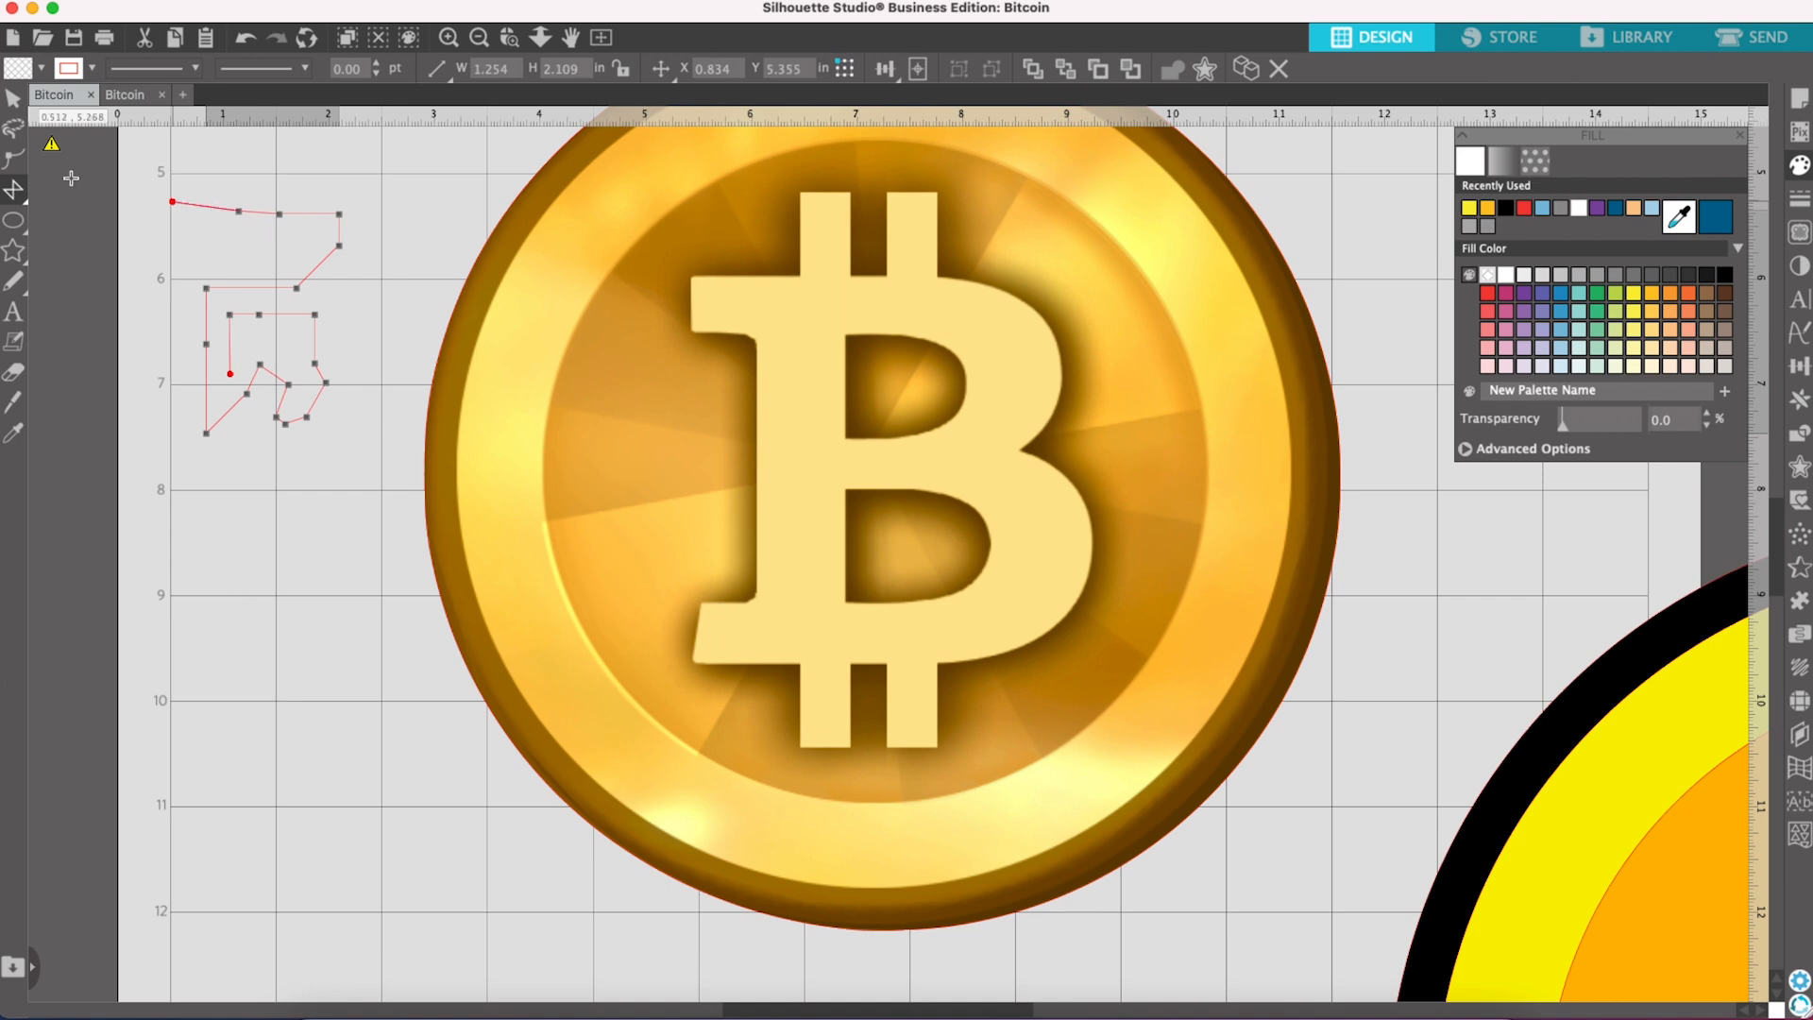
left_click(216, 267)
left_click(231, 376)
Step: Delete the practice polygon beside the Bitcoin image
left_click(14, 99)
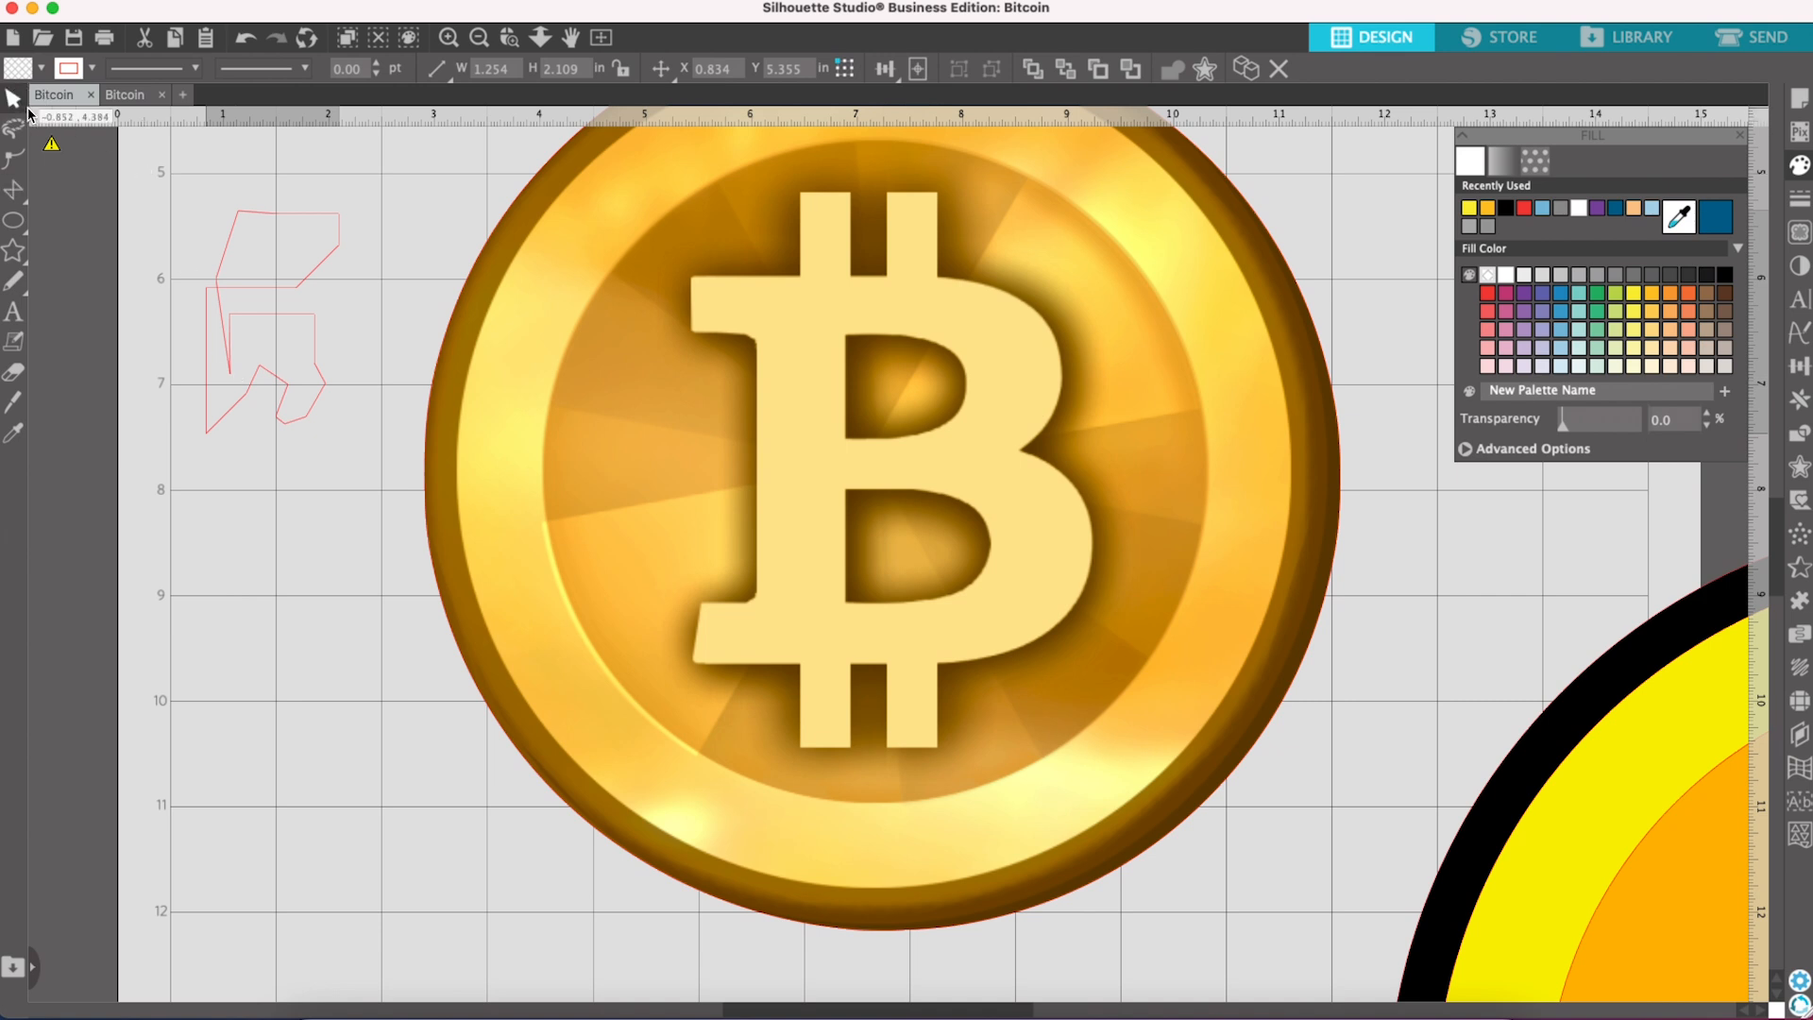
left_click(226, 248)
key("Delete")
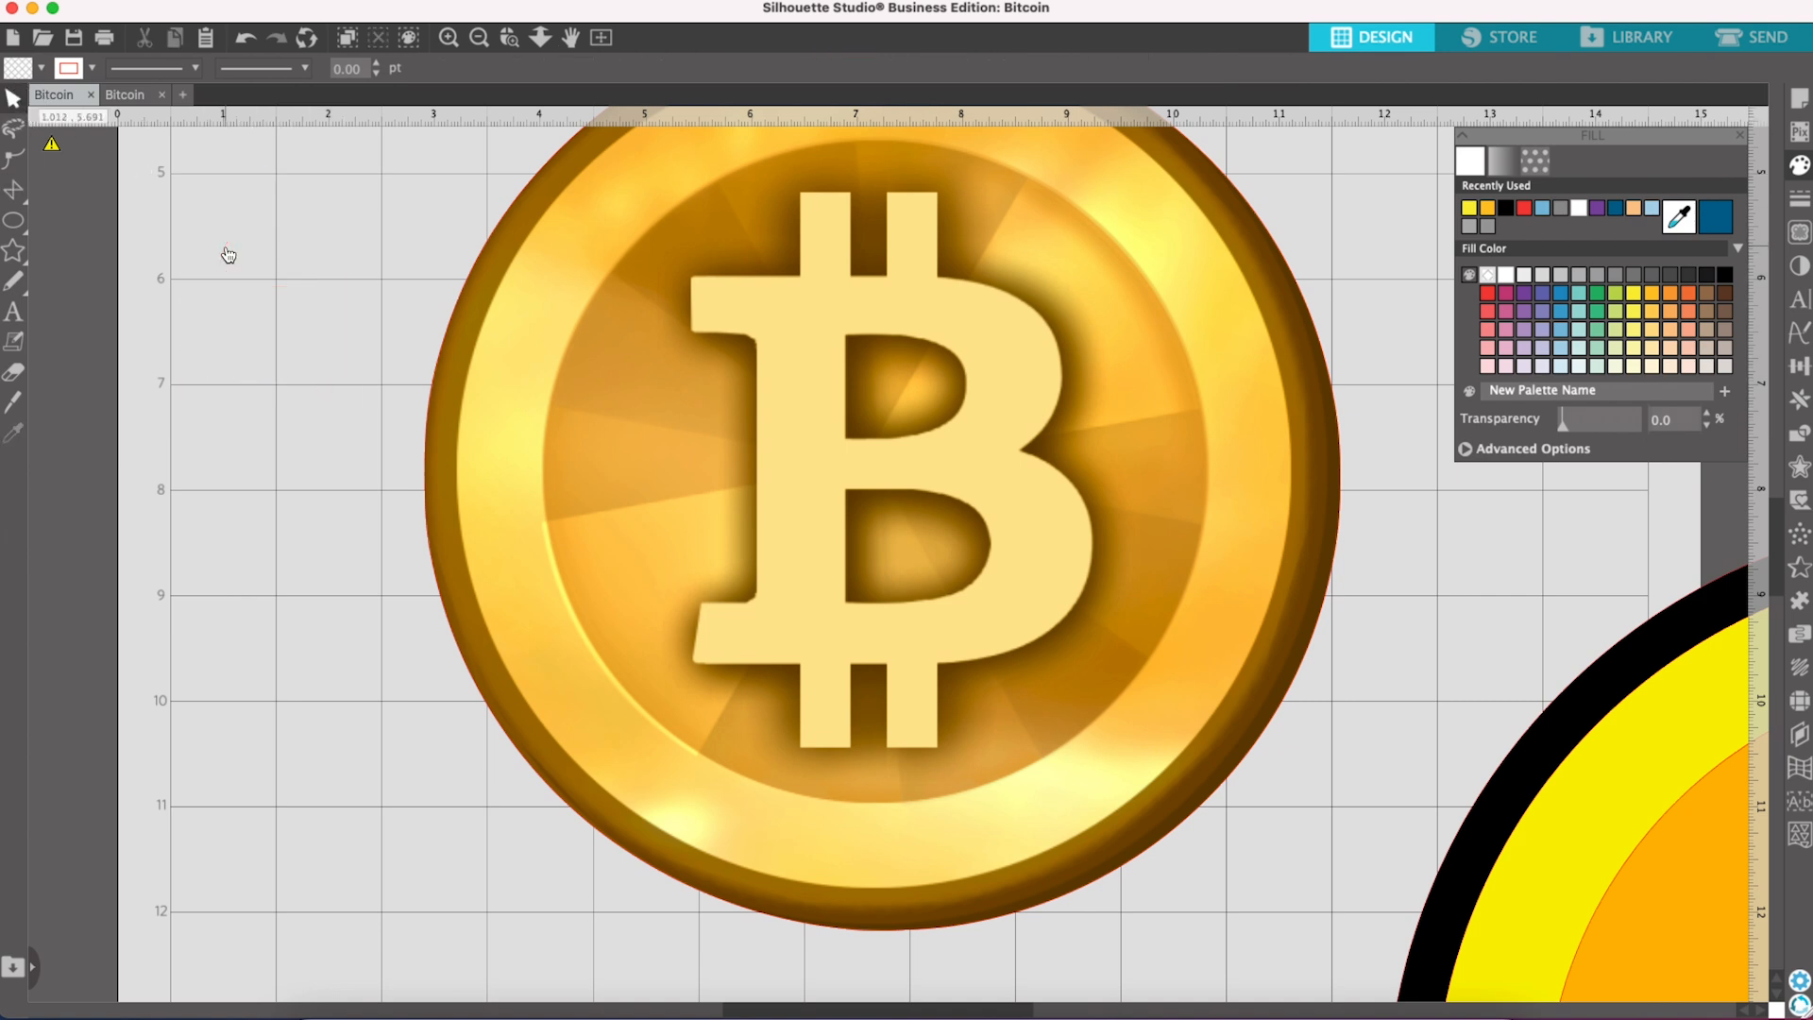
Step: Start tracing the B with the Polygon tool from its upper serif's lower corner, around the serif and over the left upper prong
mouse_move(23, 231)
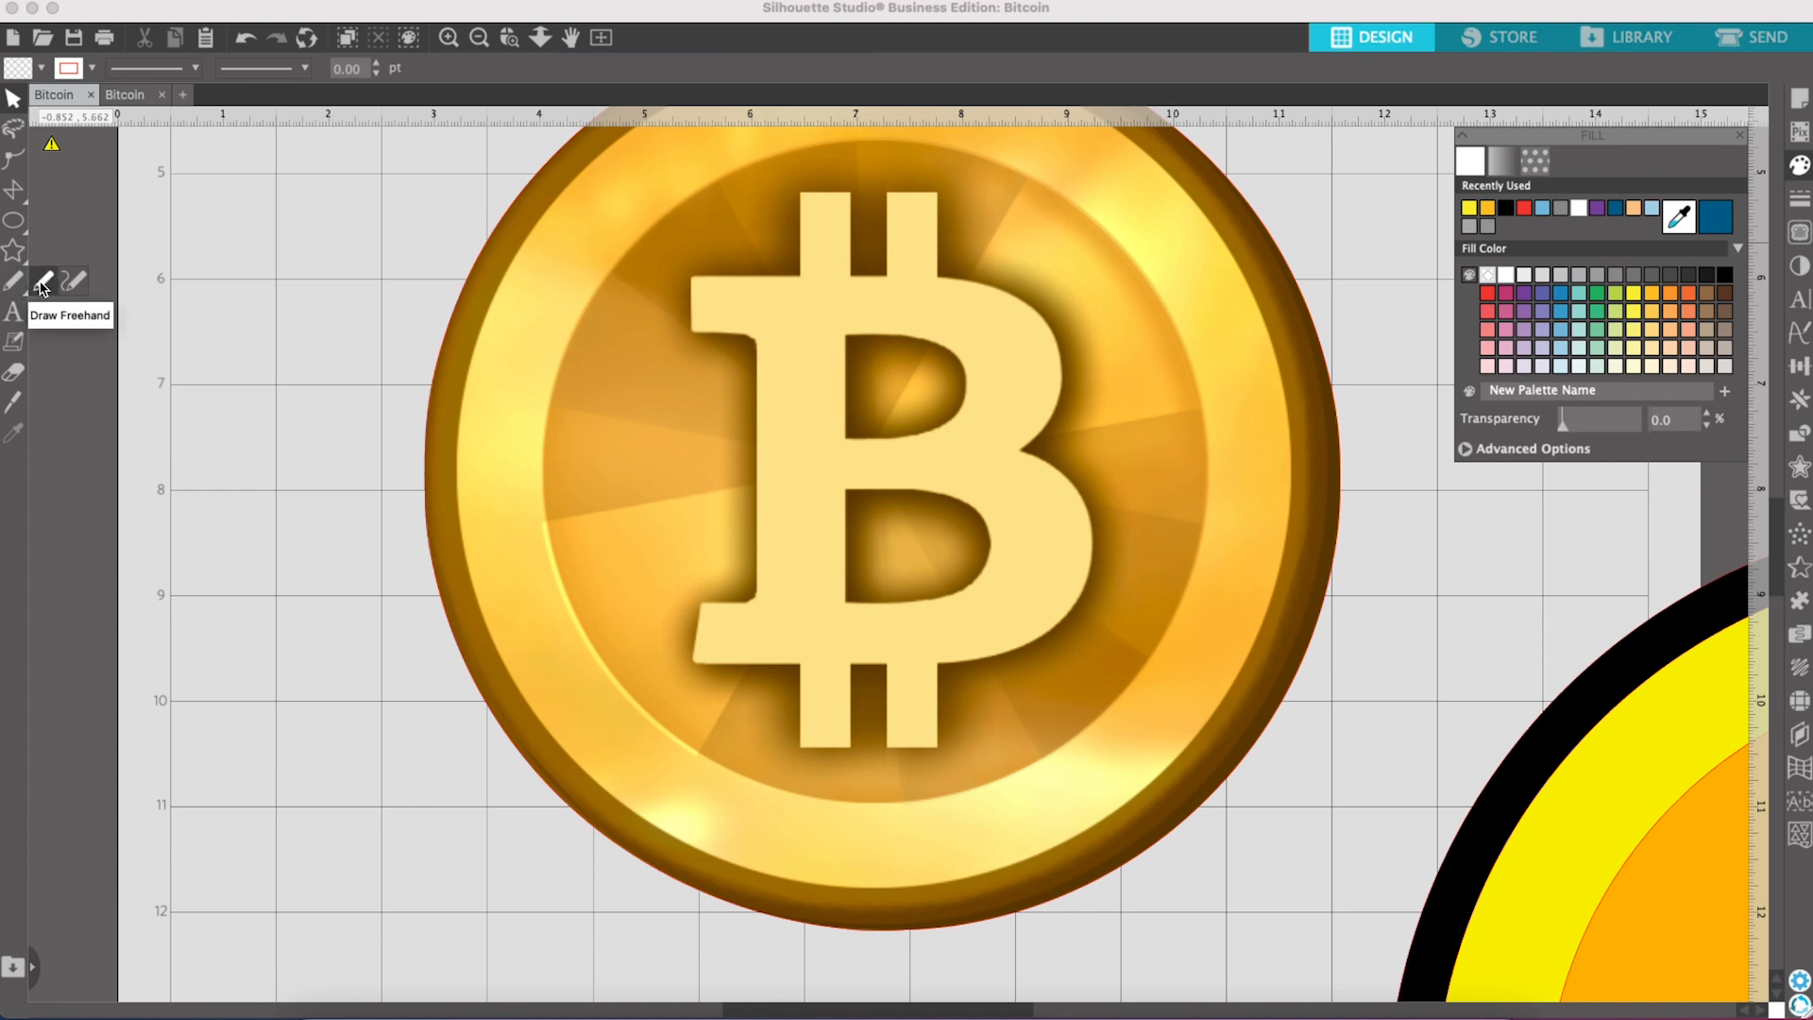
left_click(42, 283)
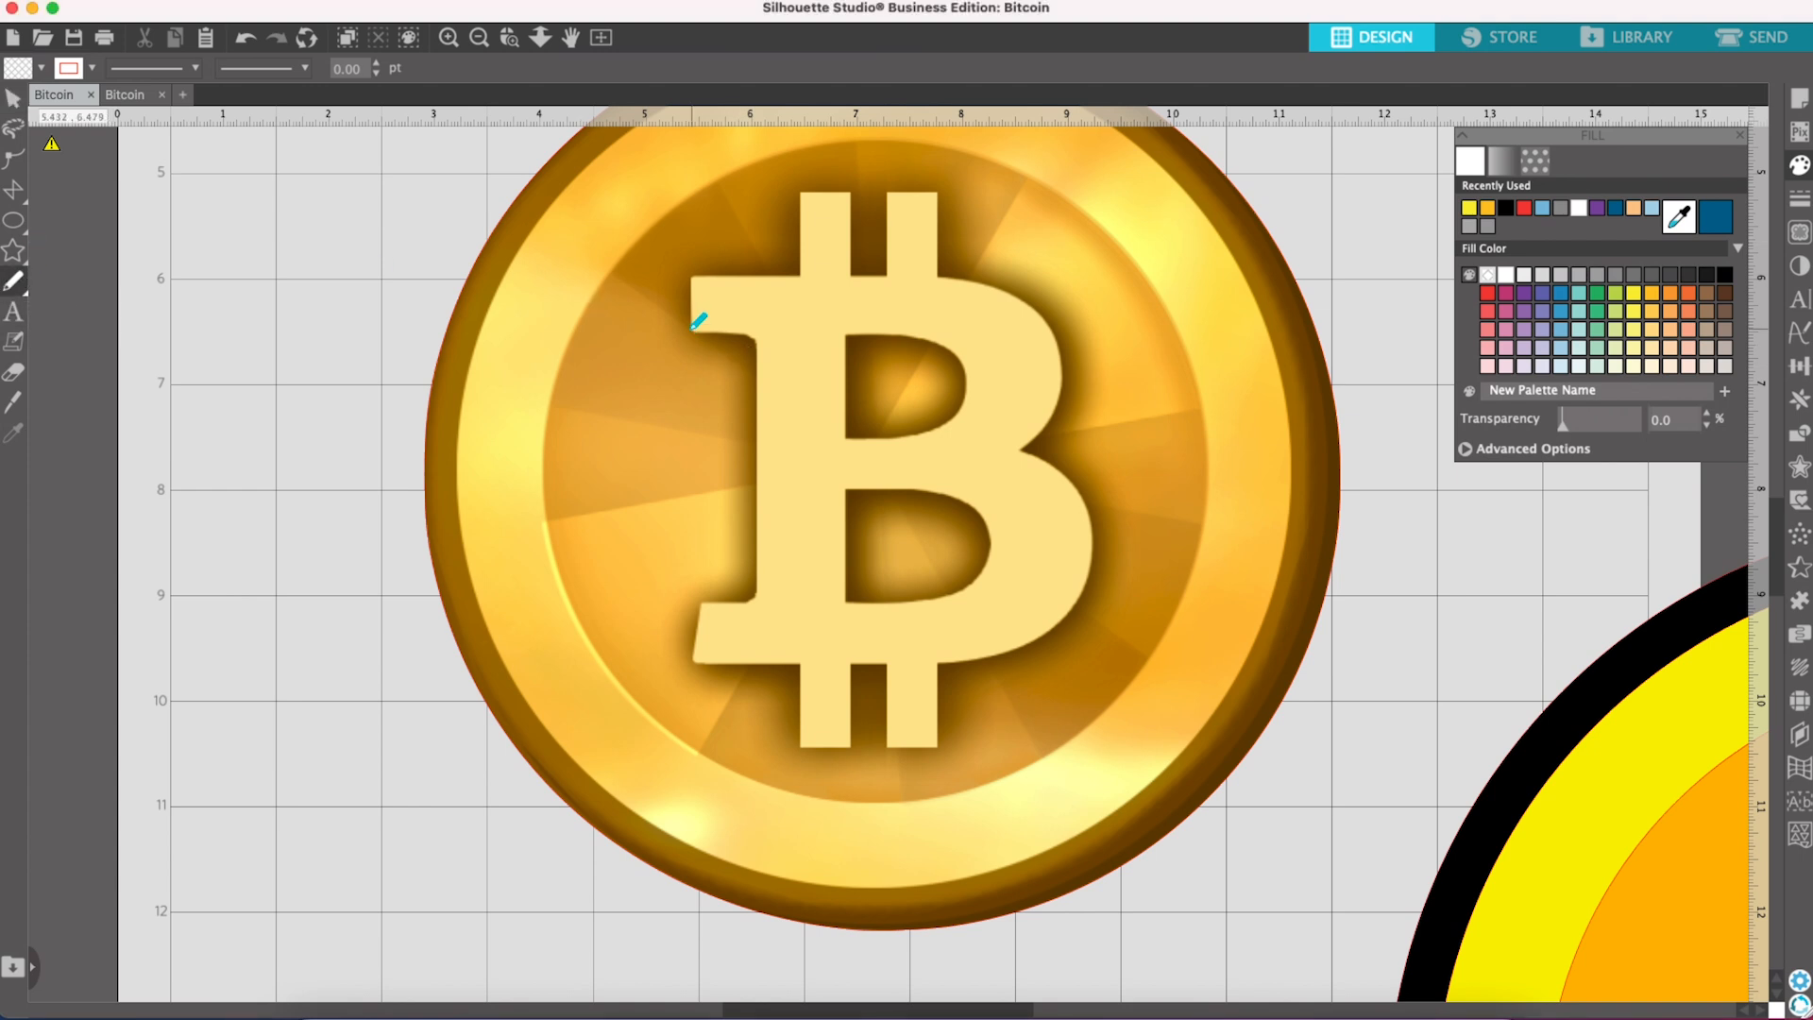
mouse_move(31, 192)
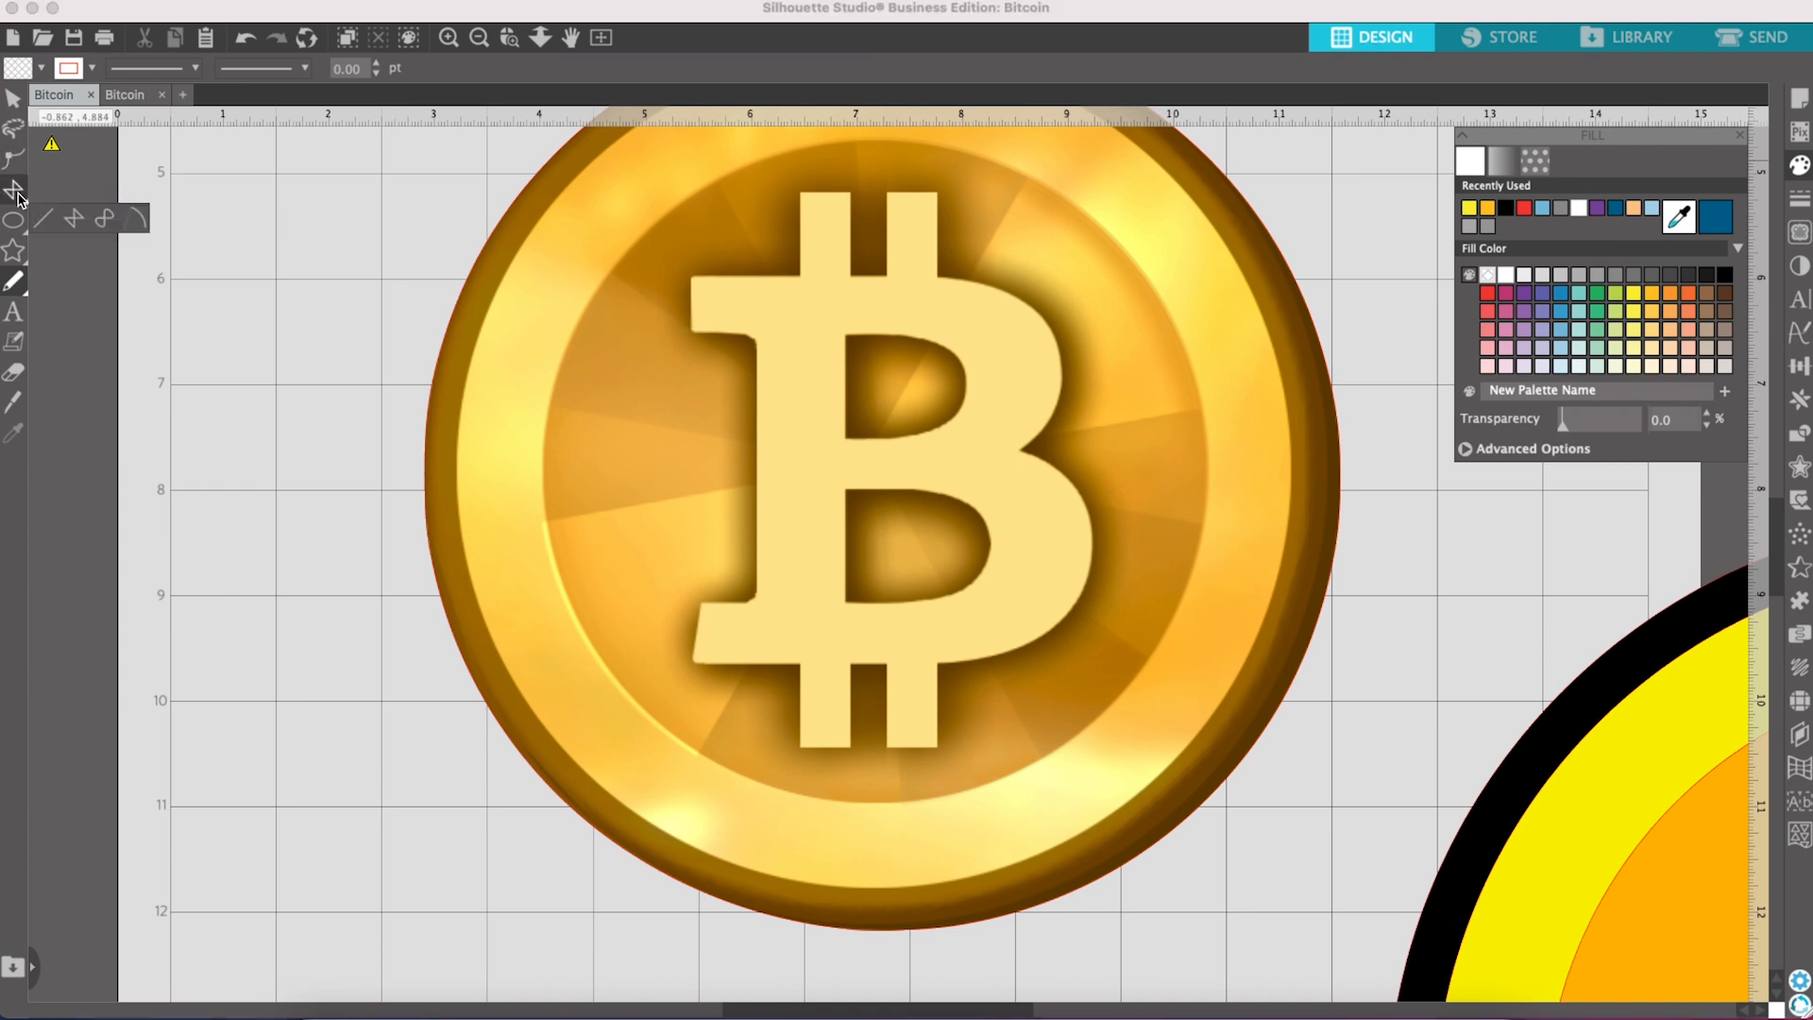
left_click(76, 194)
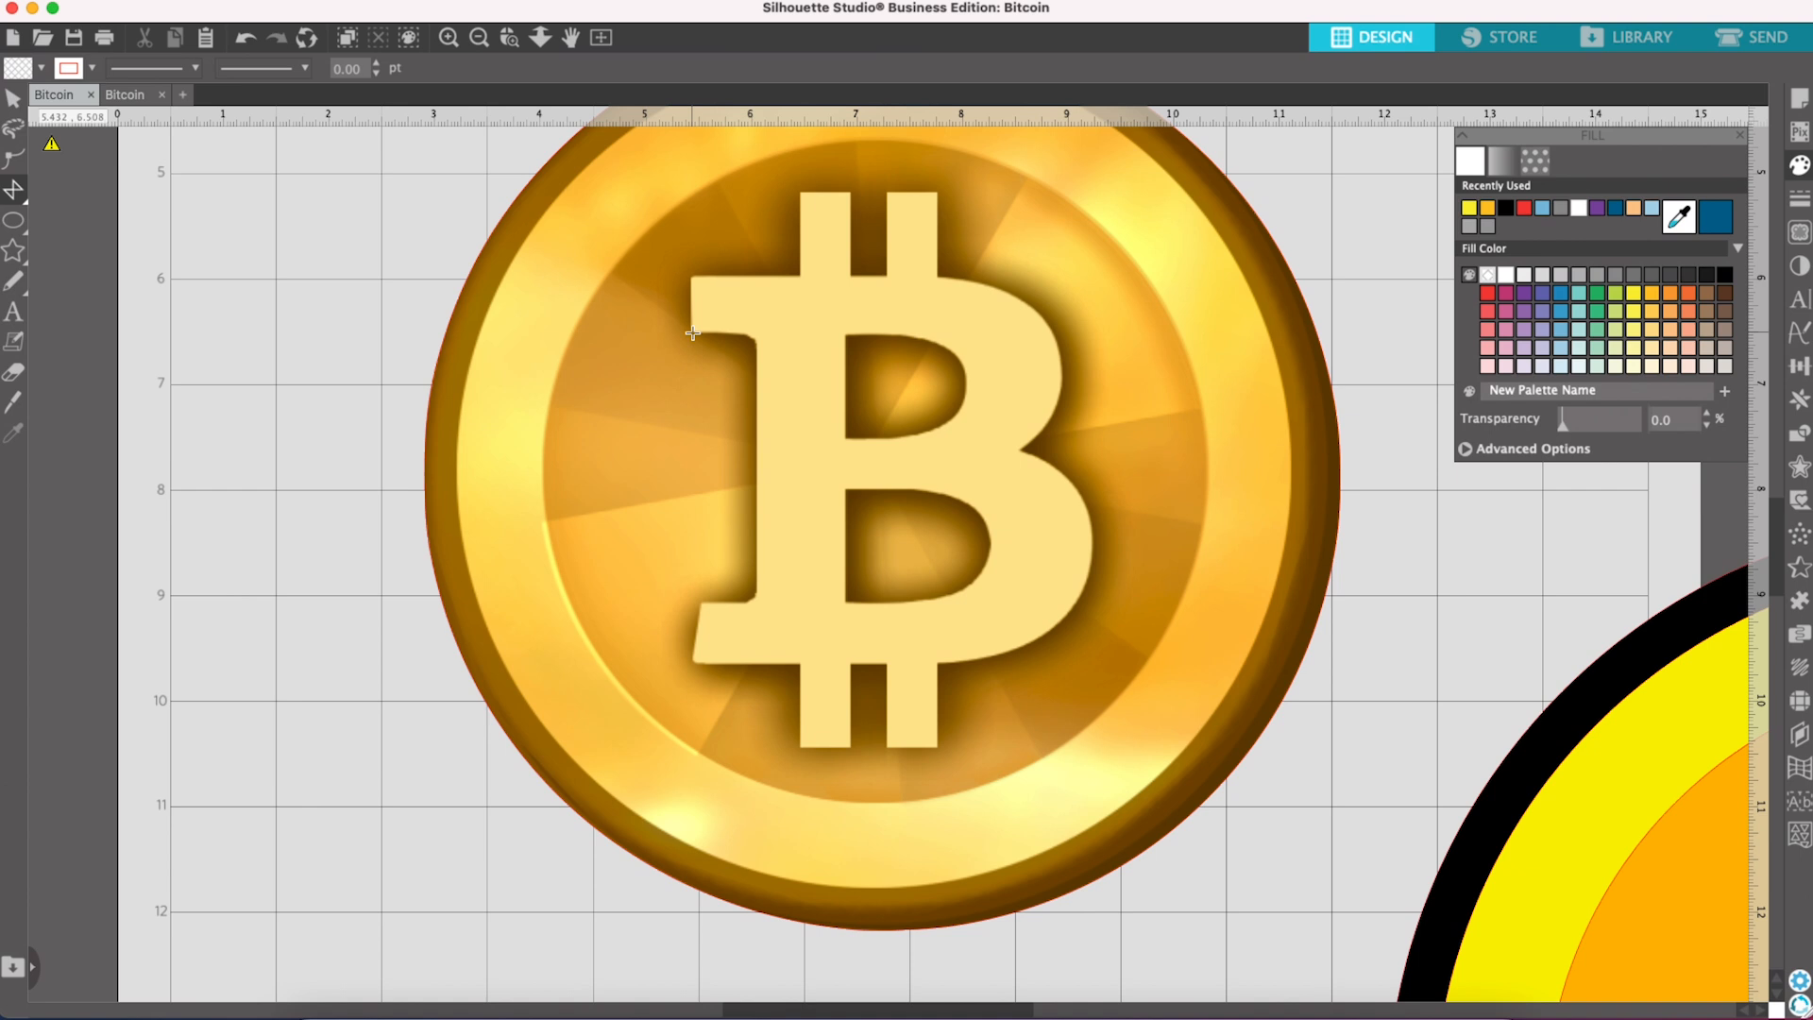
left_click(692, 332)
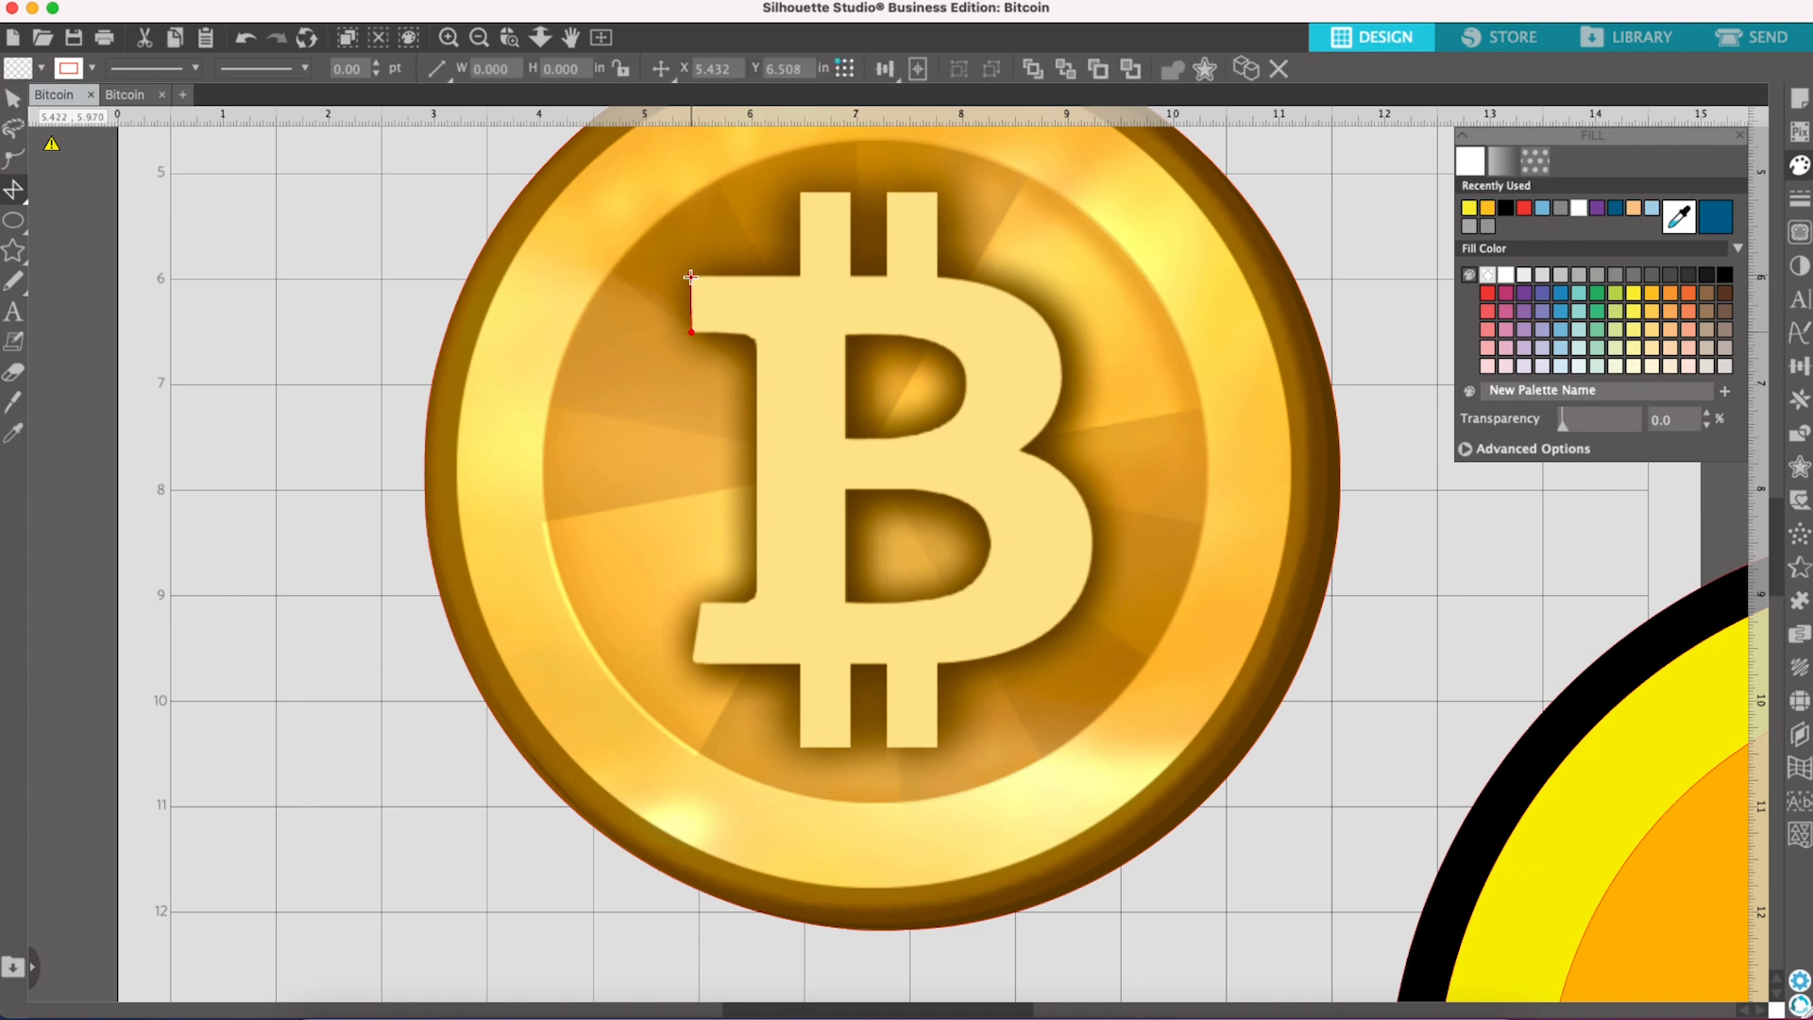
left_click(691, 277)
left_click(799, 274)
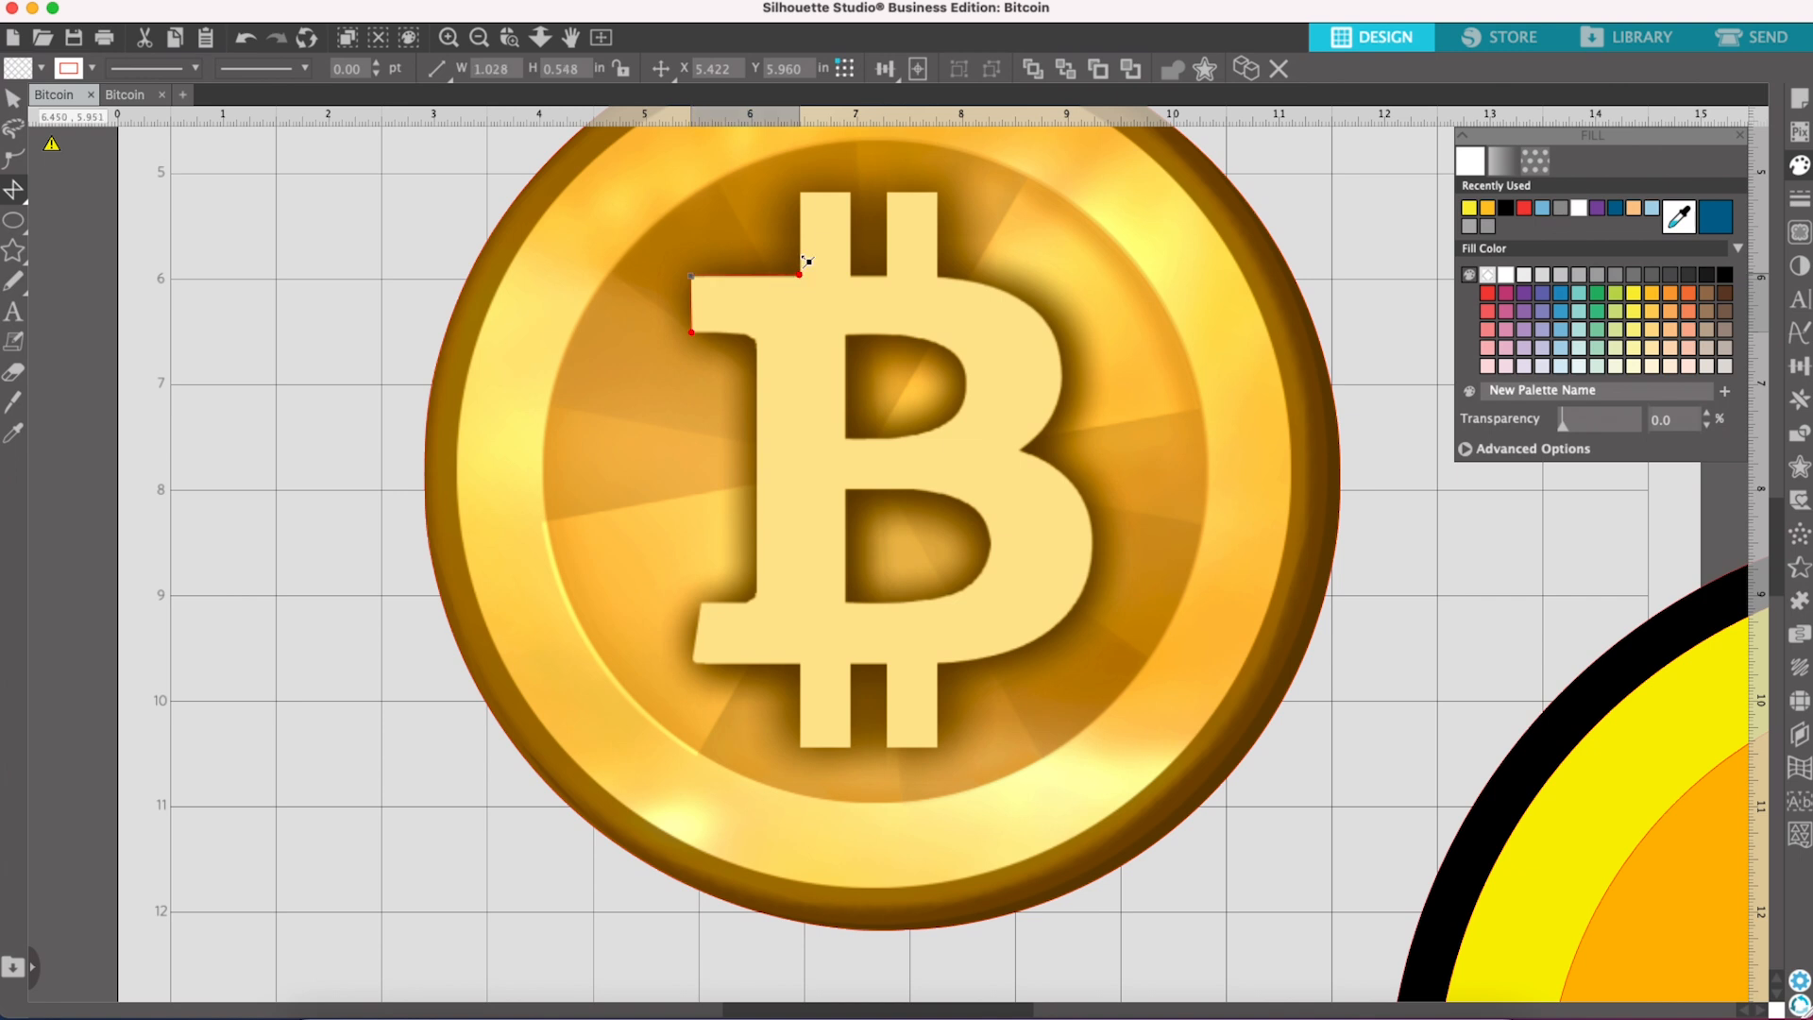
left_click(800, 193)
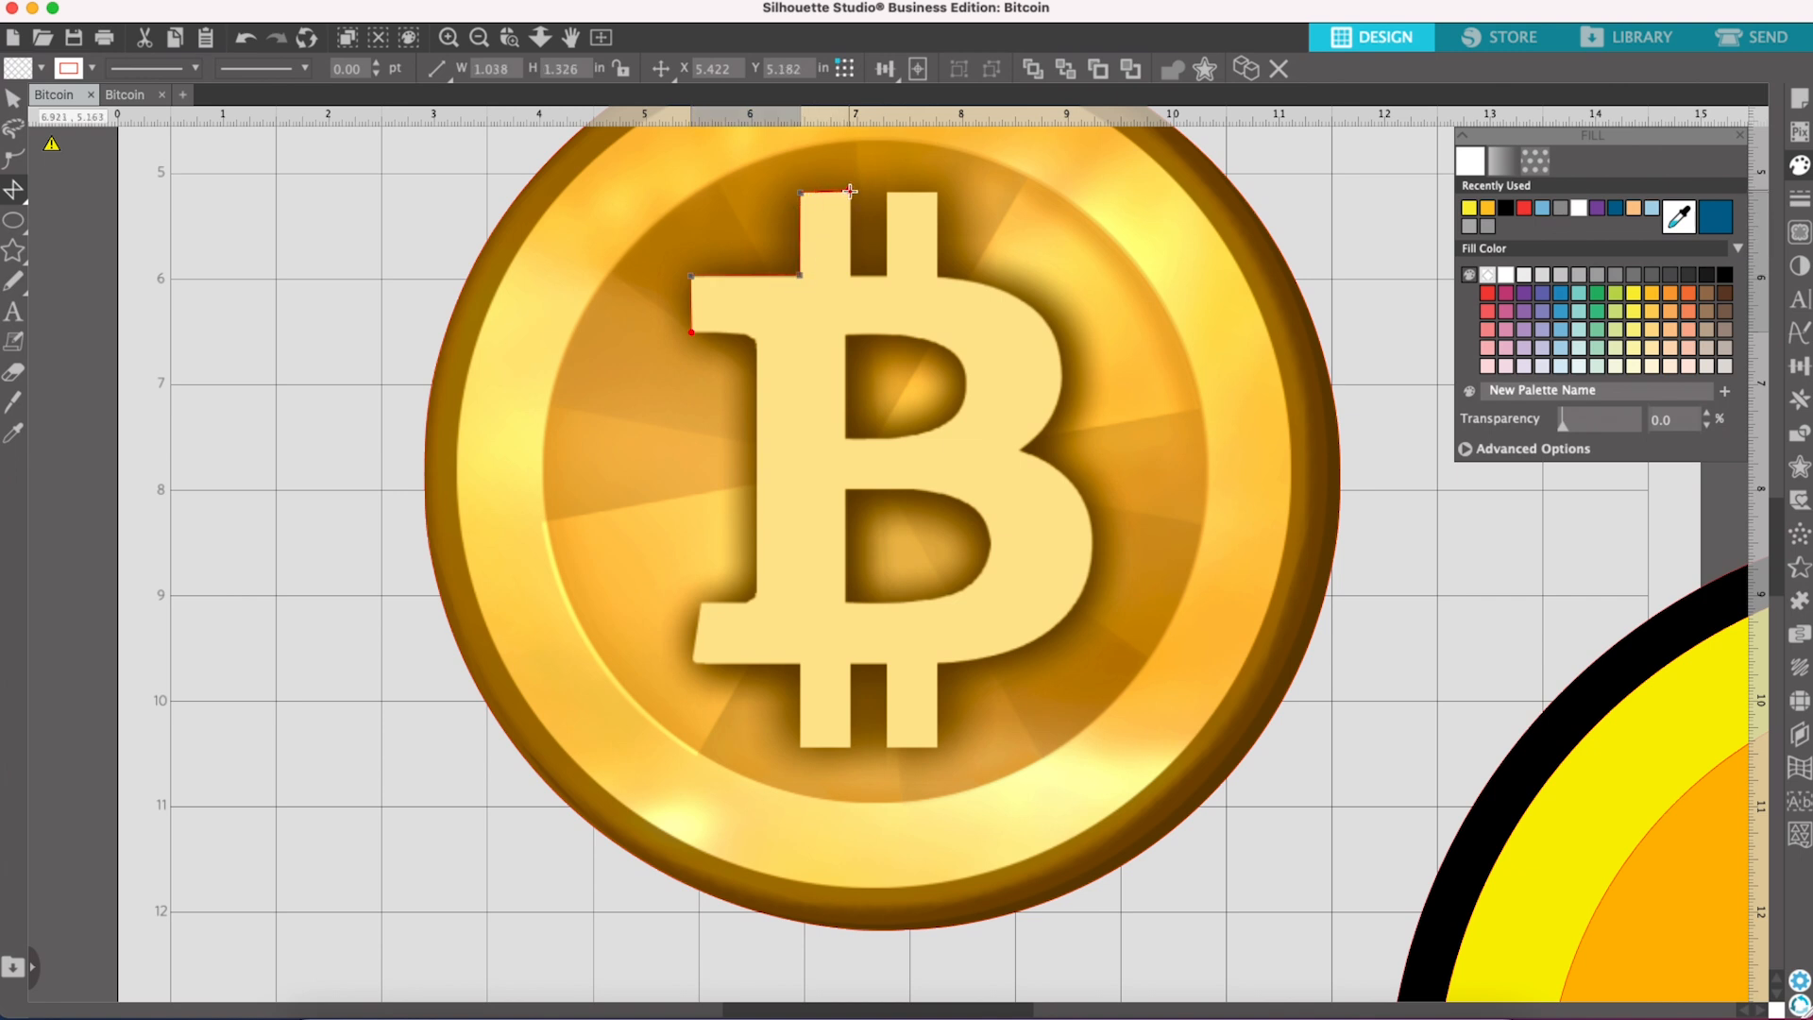
left_click(851, 192)
Step: Continue the polygon trace through the gap between the upper prongs and around the right upper prong to its base
left_click(888, 277)
left_click(888, 193)
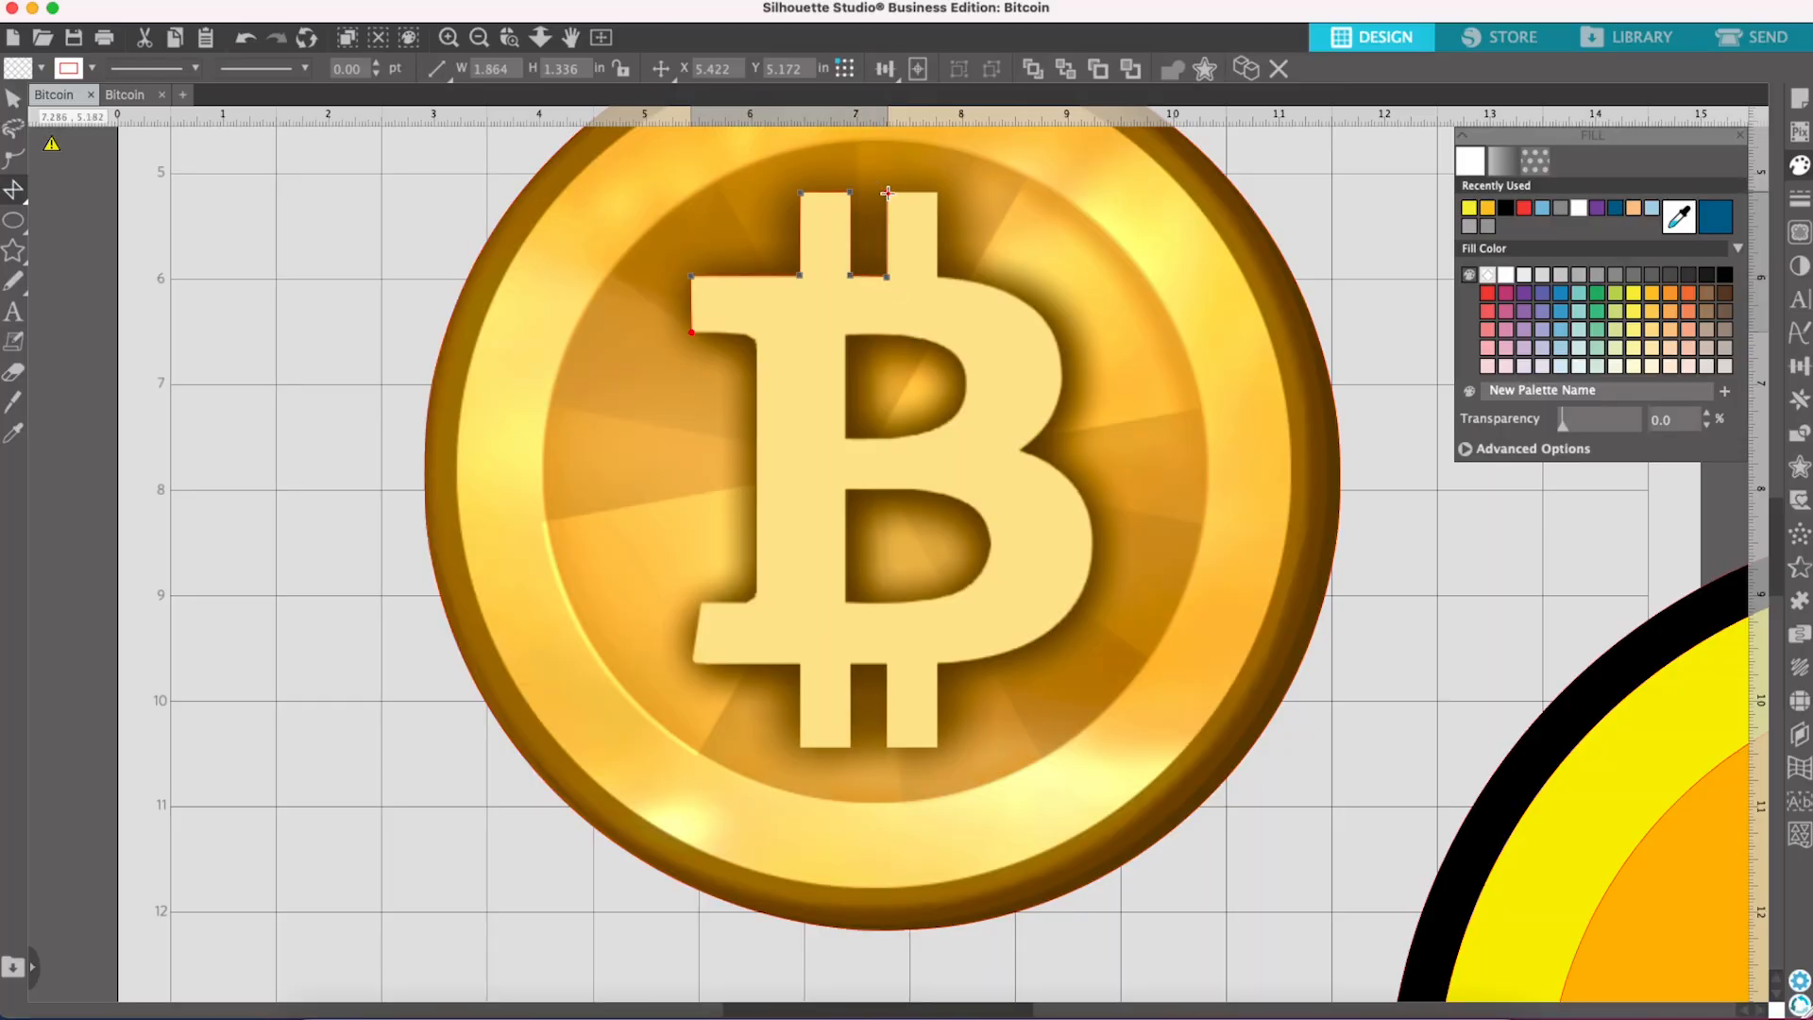
left_click(936, 190)
left_click(940, 276)
Step: Trace the B's upper bowl with short straight segments from the right upper prong to just before the notch
right_click(976, 281)
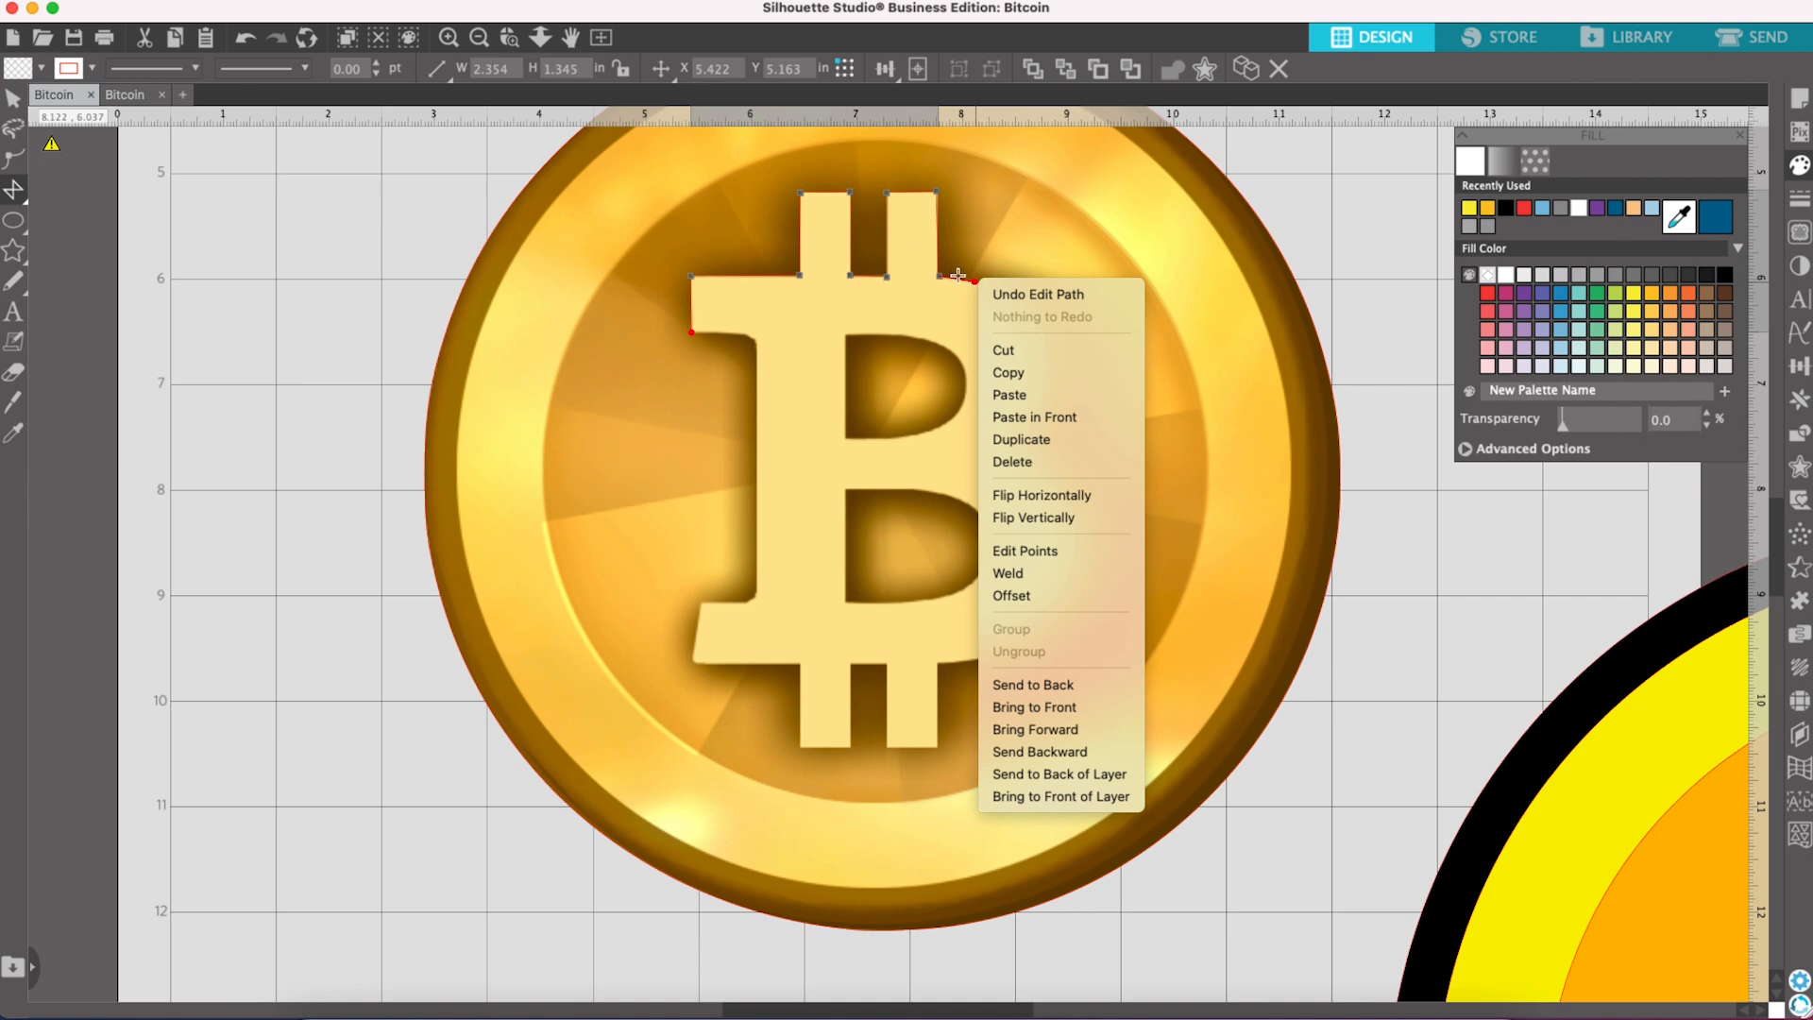
left_click(988, 263)
left_click(989, 285)
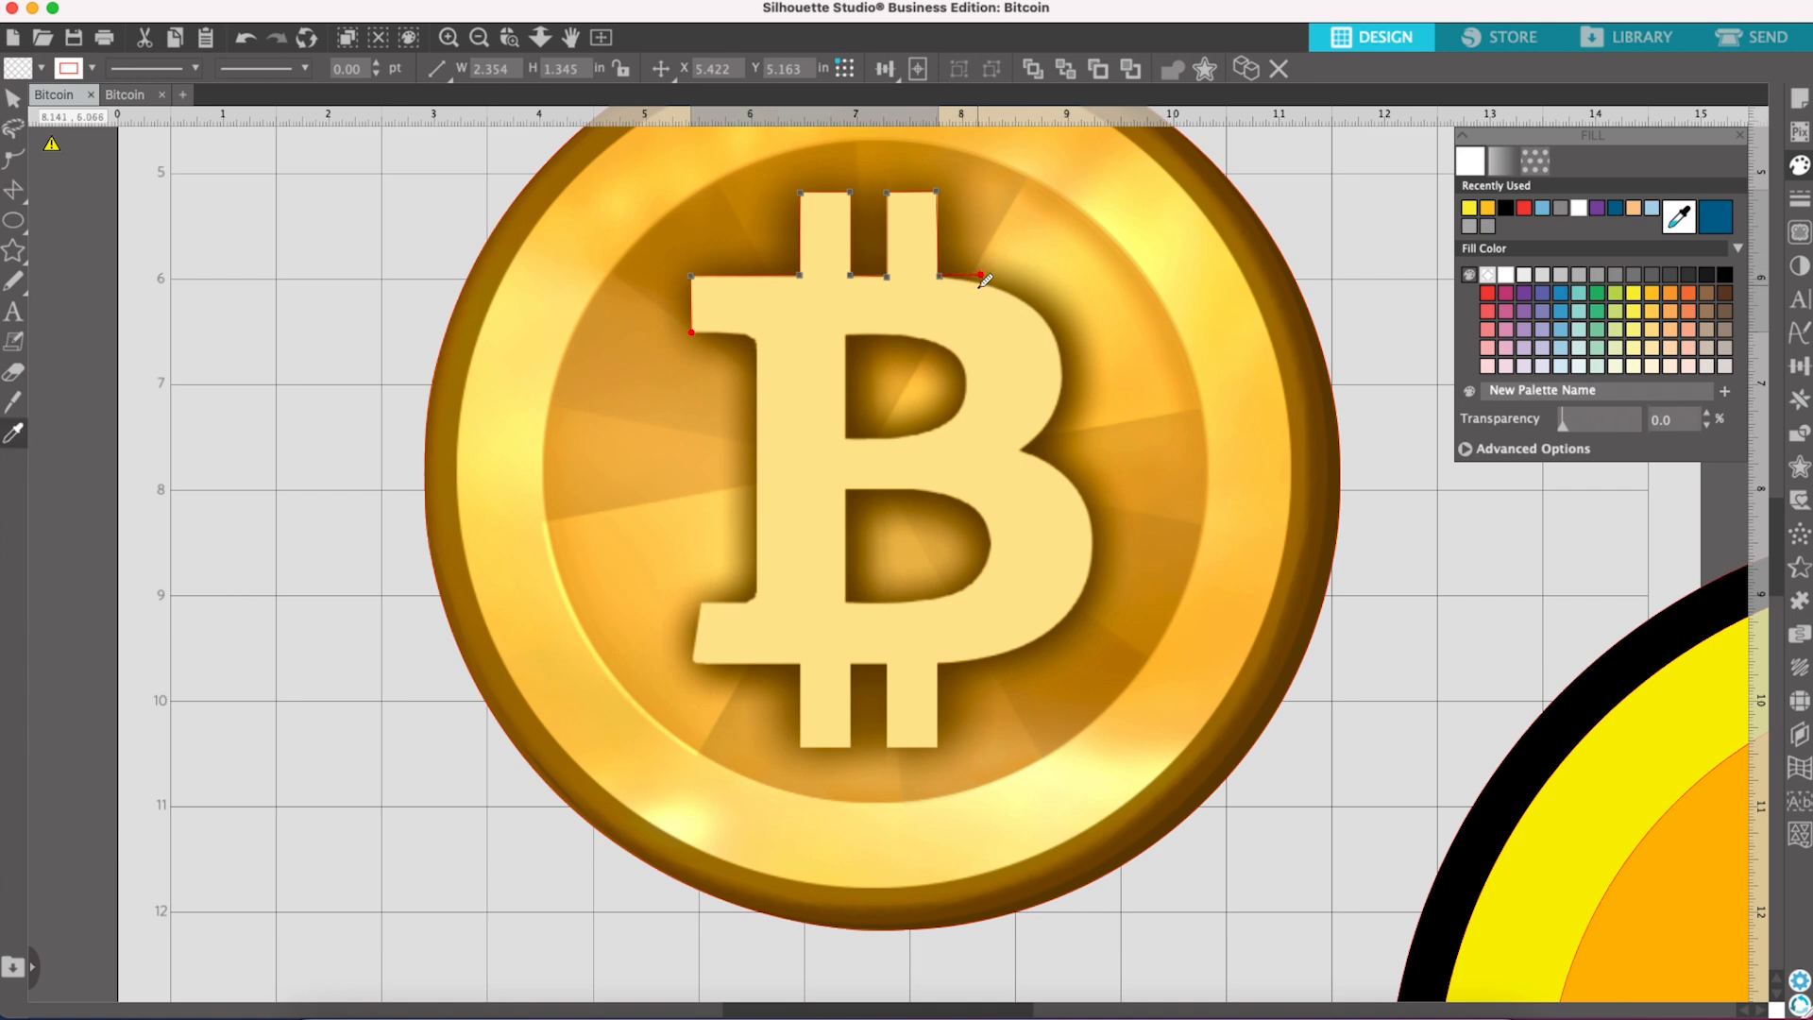
left_click(980, 282)
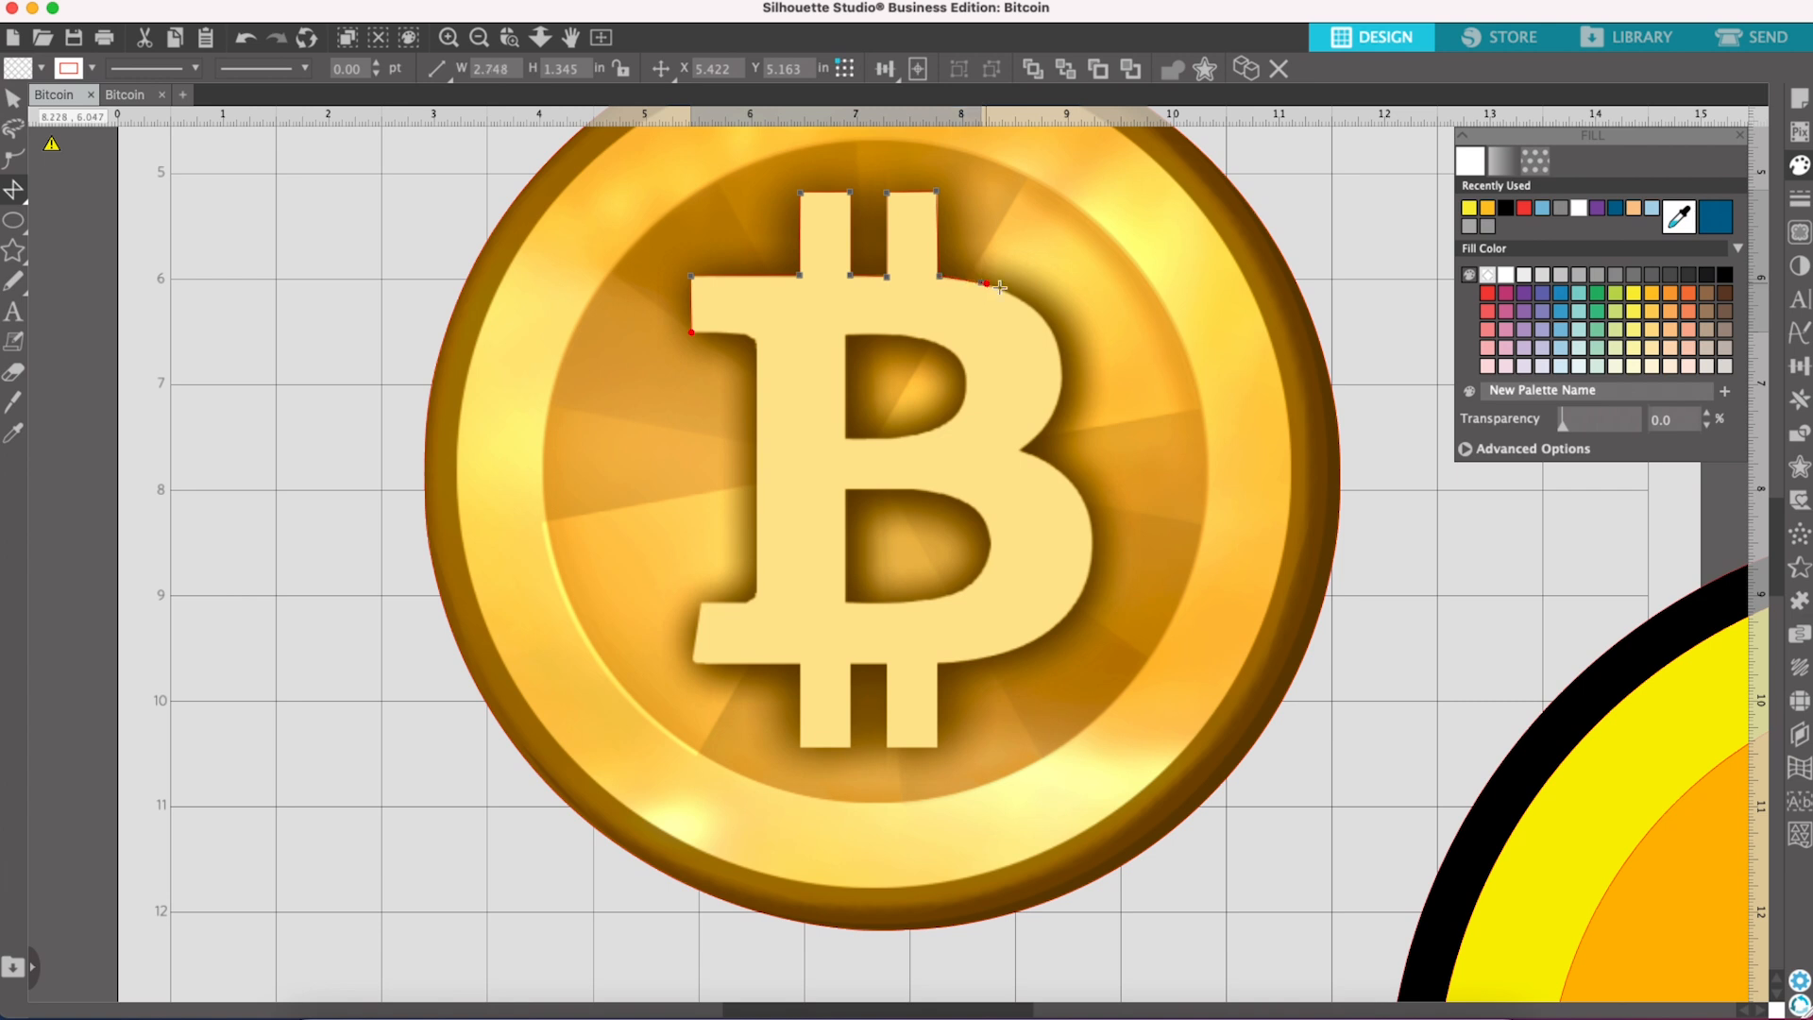
left_click(1018, 298)
left_click(1044, 318)
left_click(1059, 345)
left_click(1063, 388)
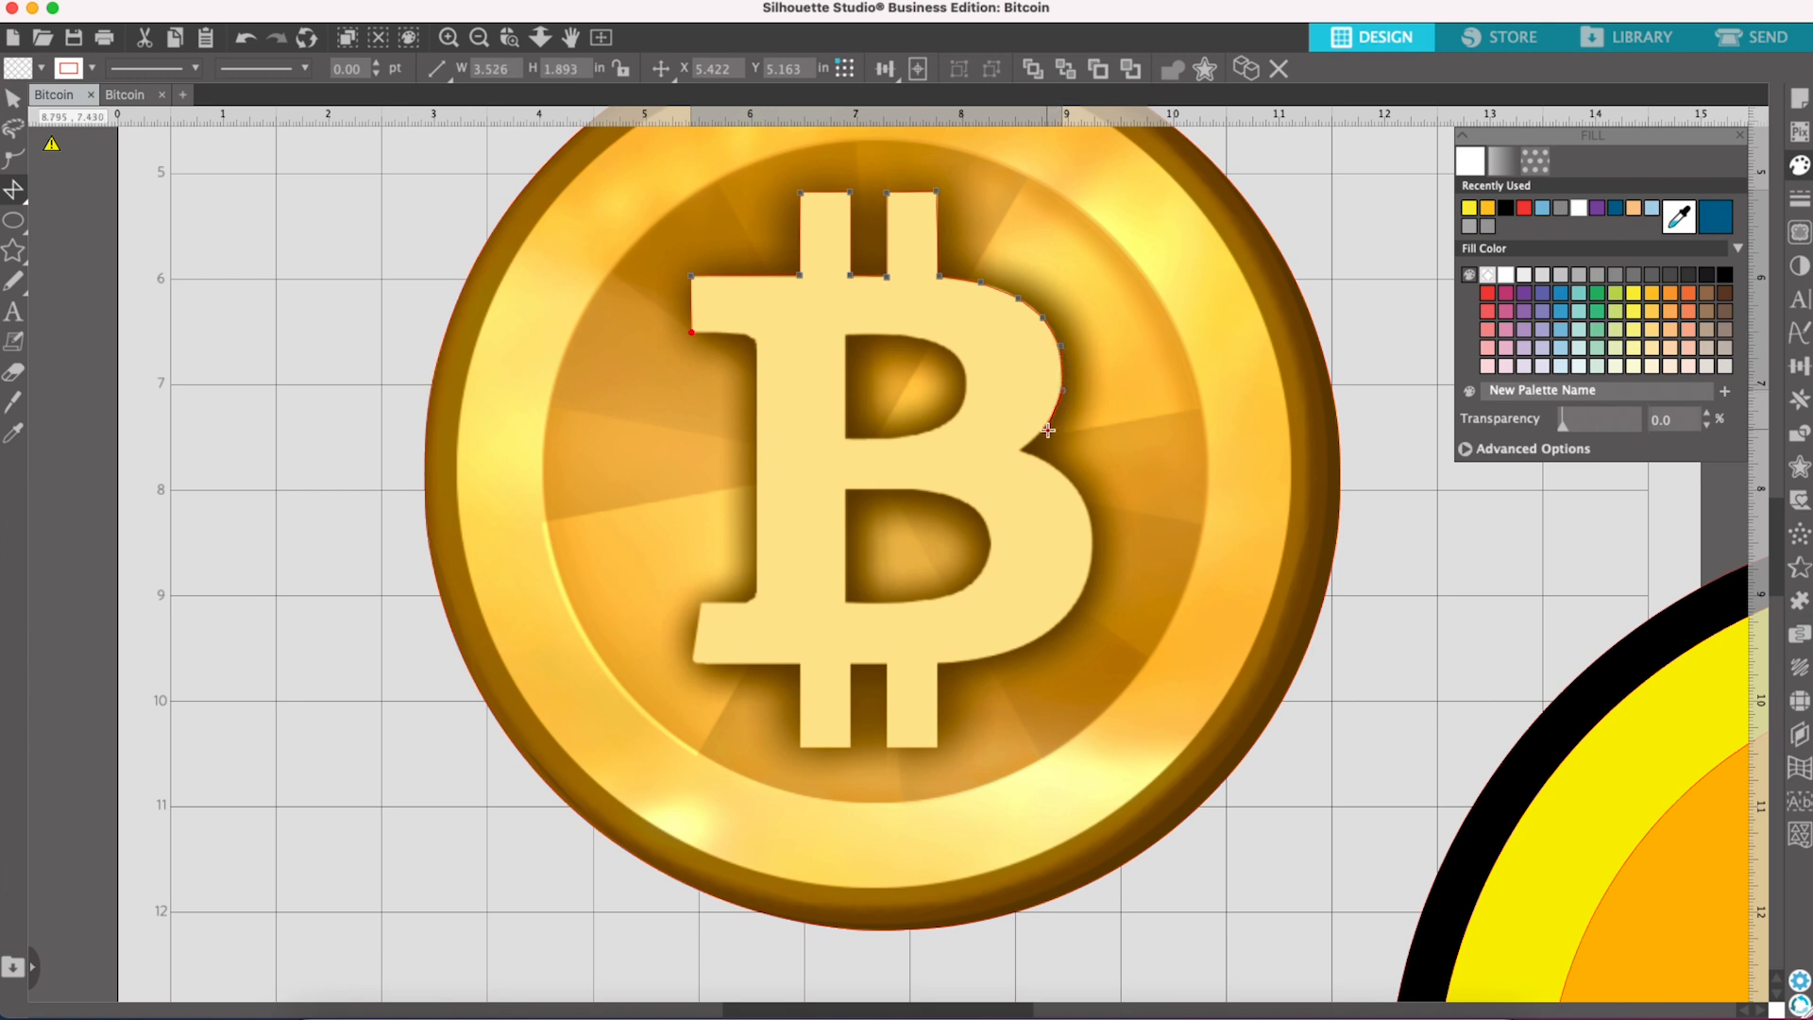
left_click(1048, 432)
left_click(1031, 441)
Step: Trace the B's lower bowl with short straight segments from the notch to the base of the right lower prong
left_click(1032, 452)
left_click(1054, 464)
left_click(1079, 490)
left_click(1094, 526)
left_click(1091, 568)
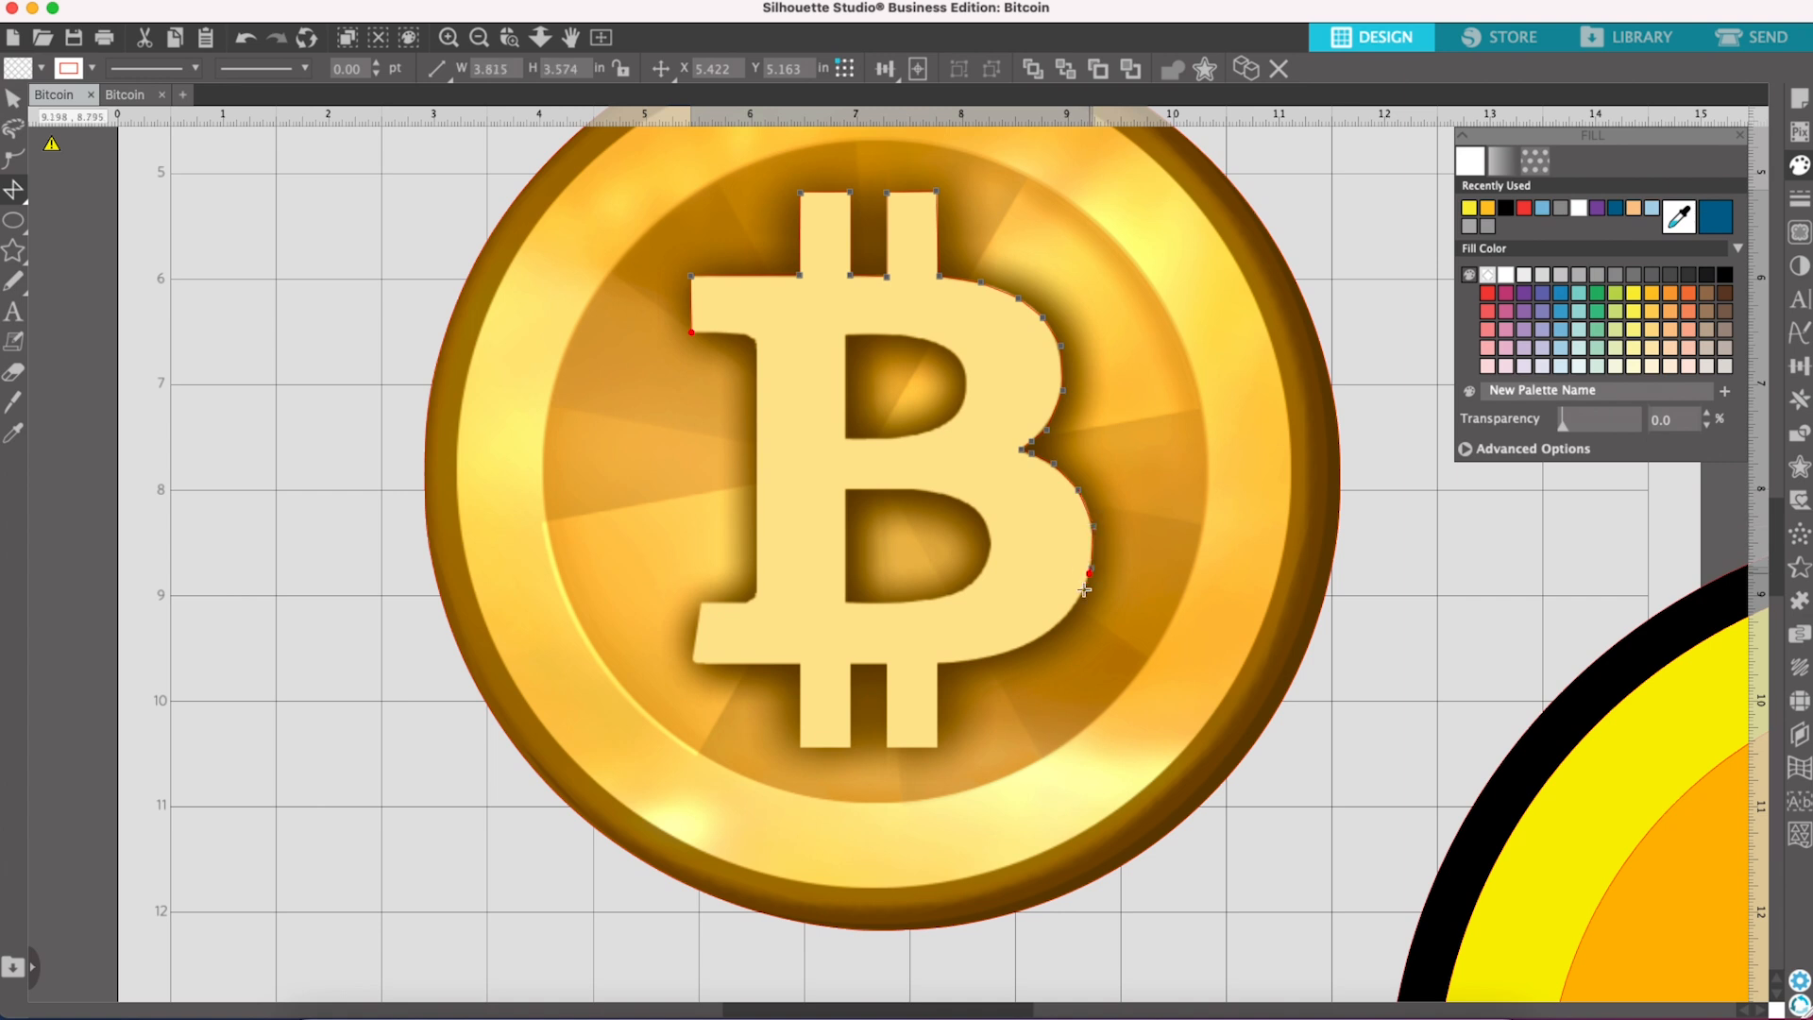
left_click(1072, 614)
left_click(1041, 637)
left_click(997, 659)
left_click(964, 662)
left_click(936, 664)
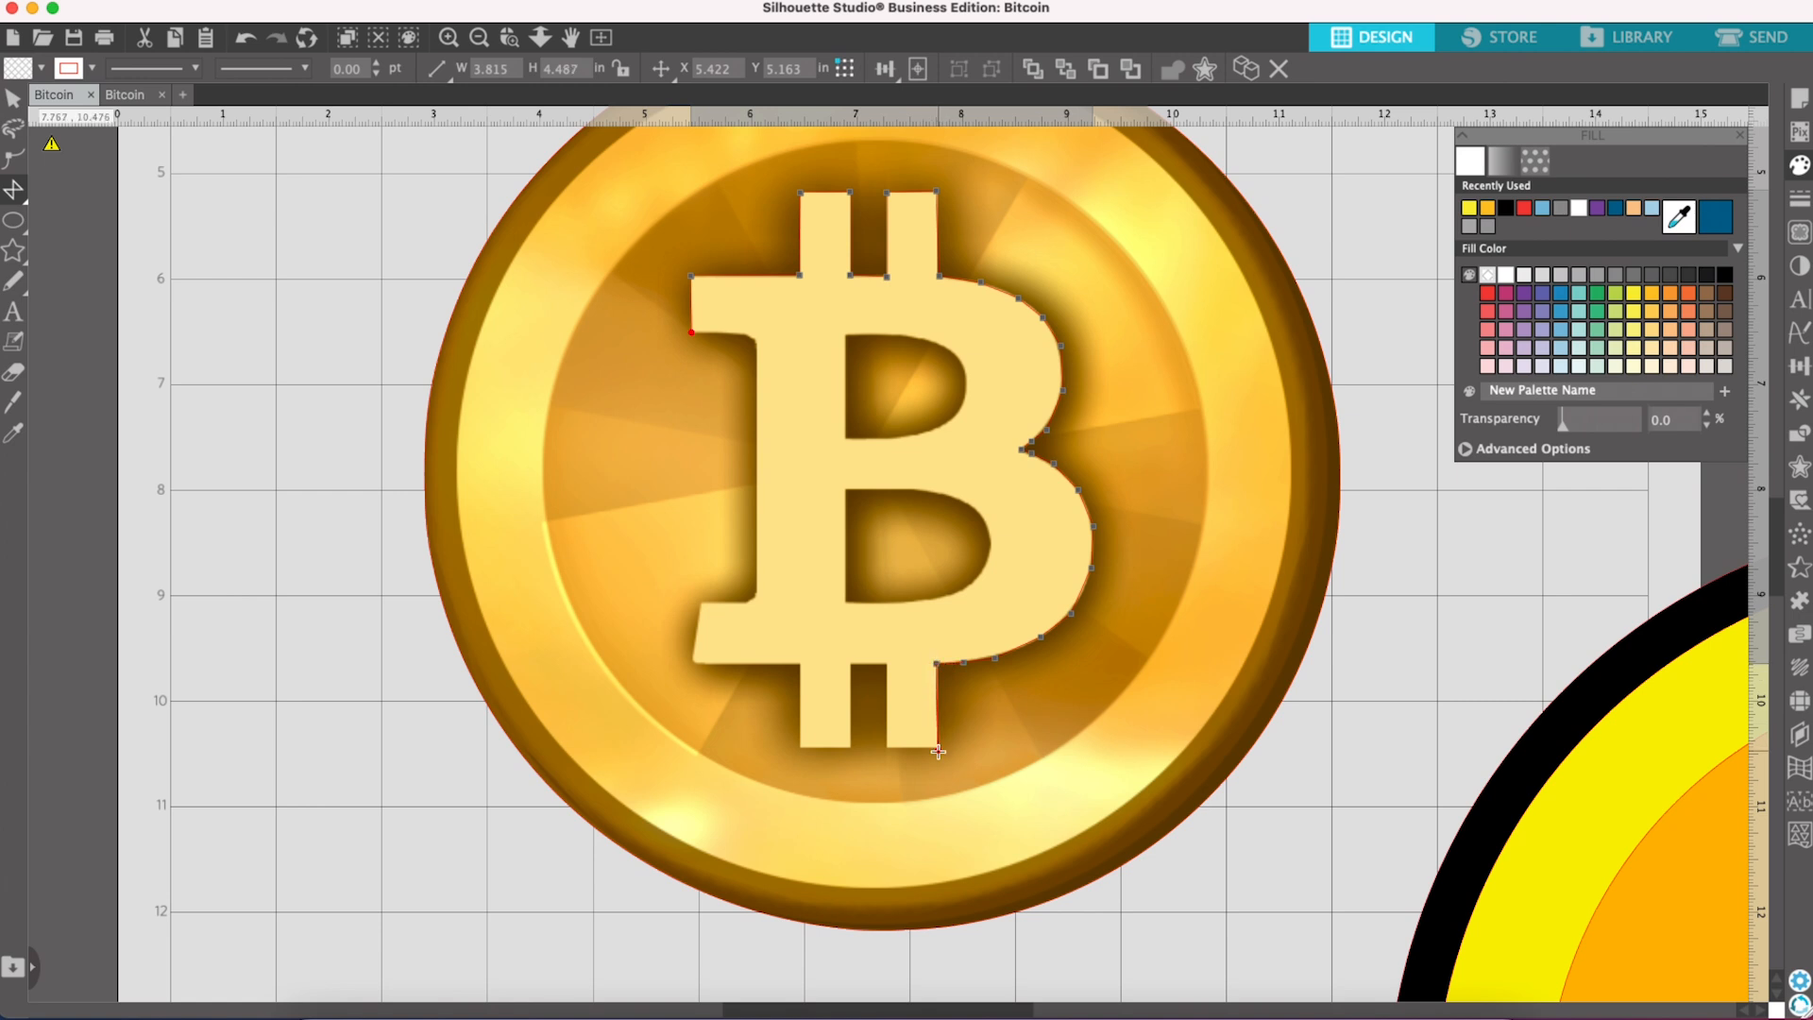
Step: Trace around both lower prongs of the B, including the gap between them, with straight segments
left_click(938, 751)
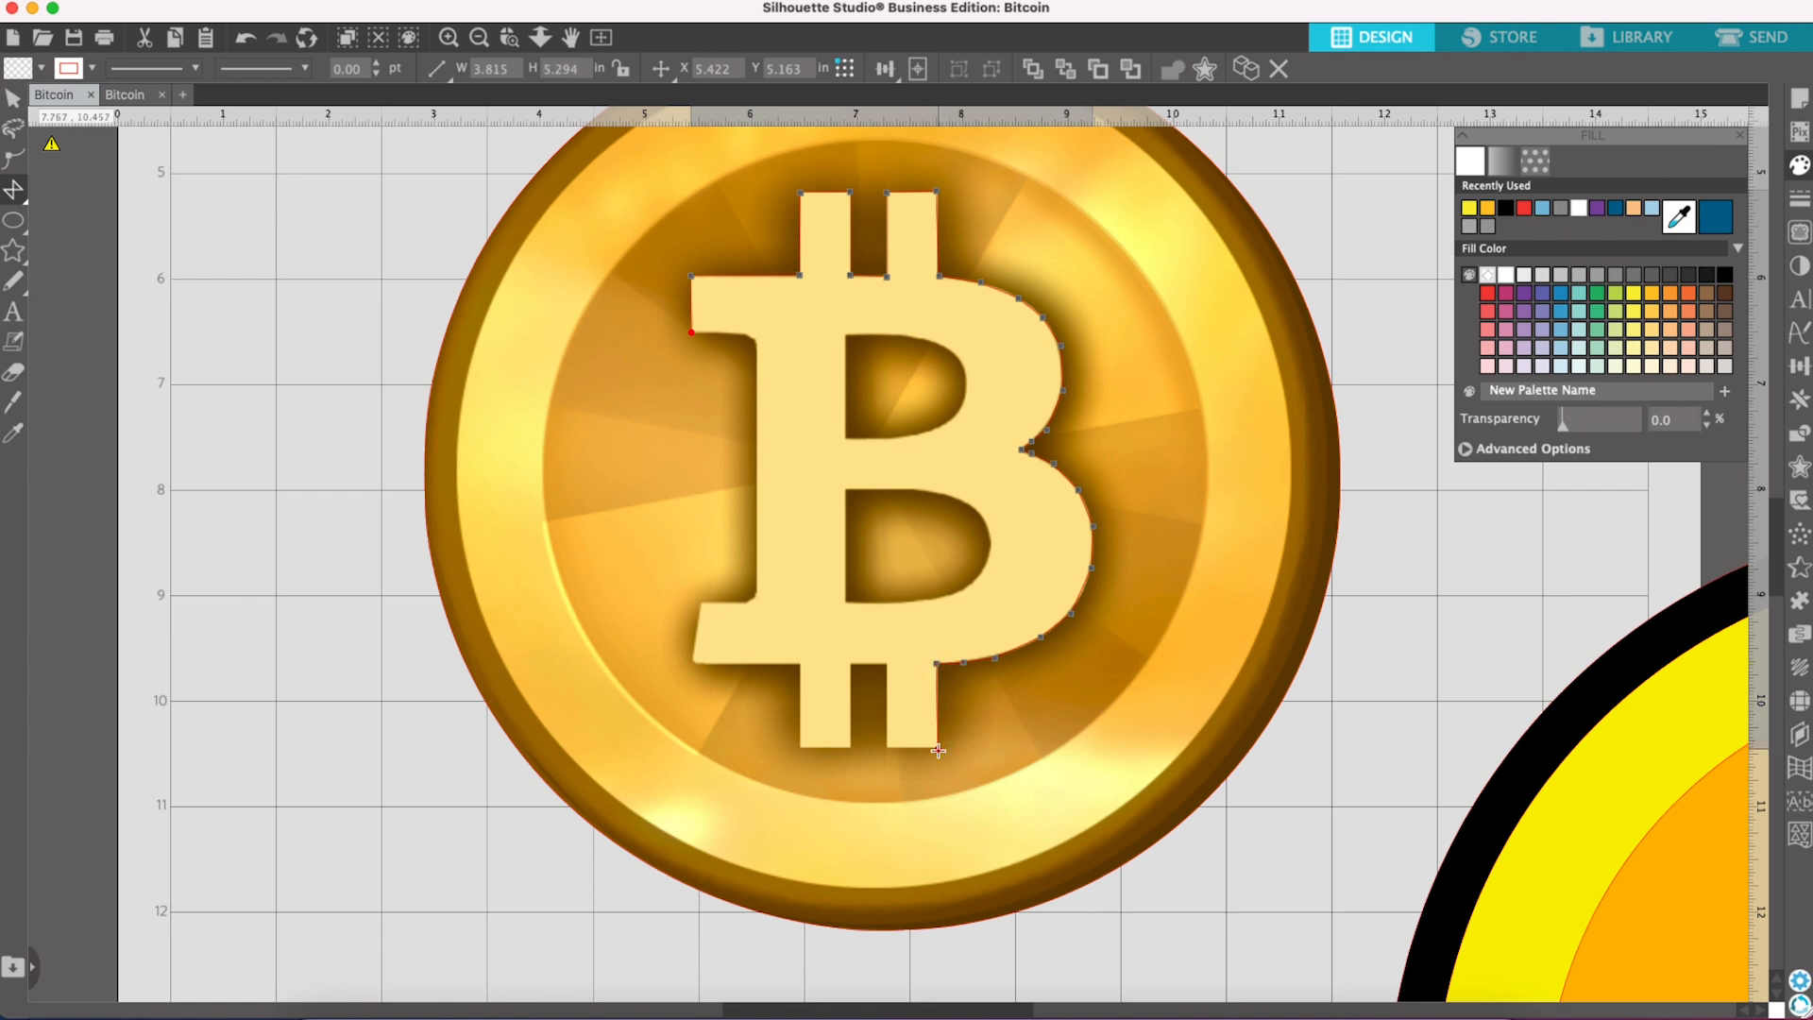
left_click(886, 744)
left_click(885, 665)
left_click(853, 665)
left_click(853, 749)
left_click(800, 748)
left_click(798, 666)
Step: Trace the lower serif and the B's straight back edge, finishing the outline as a closed shape about 3.82 by 5.29 in
left_click(691, 664)
left_click(699, 602)
left_click(748, 601)
left_click(756, 595)
left_click(757, 346)
left_click(12, 97)
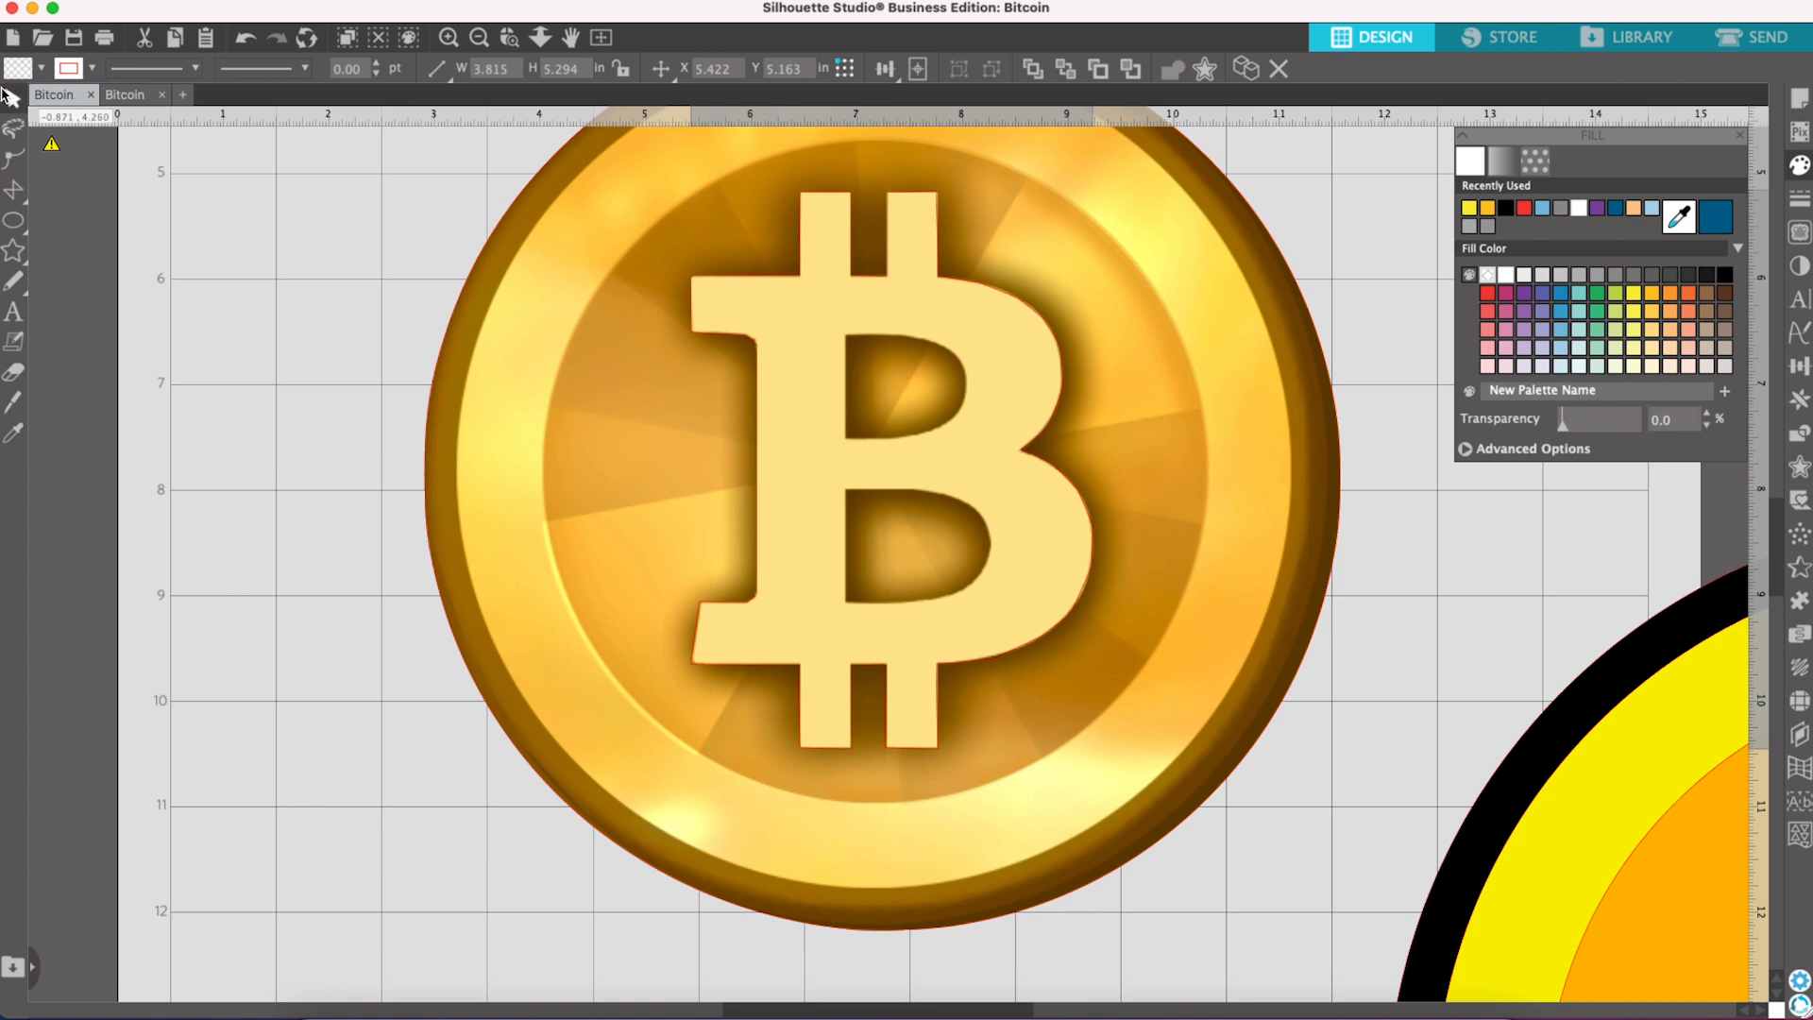
Step: Fill the traced B outline with solid medium gray
left_click(750, 352)
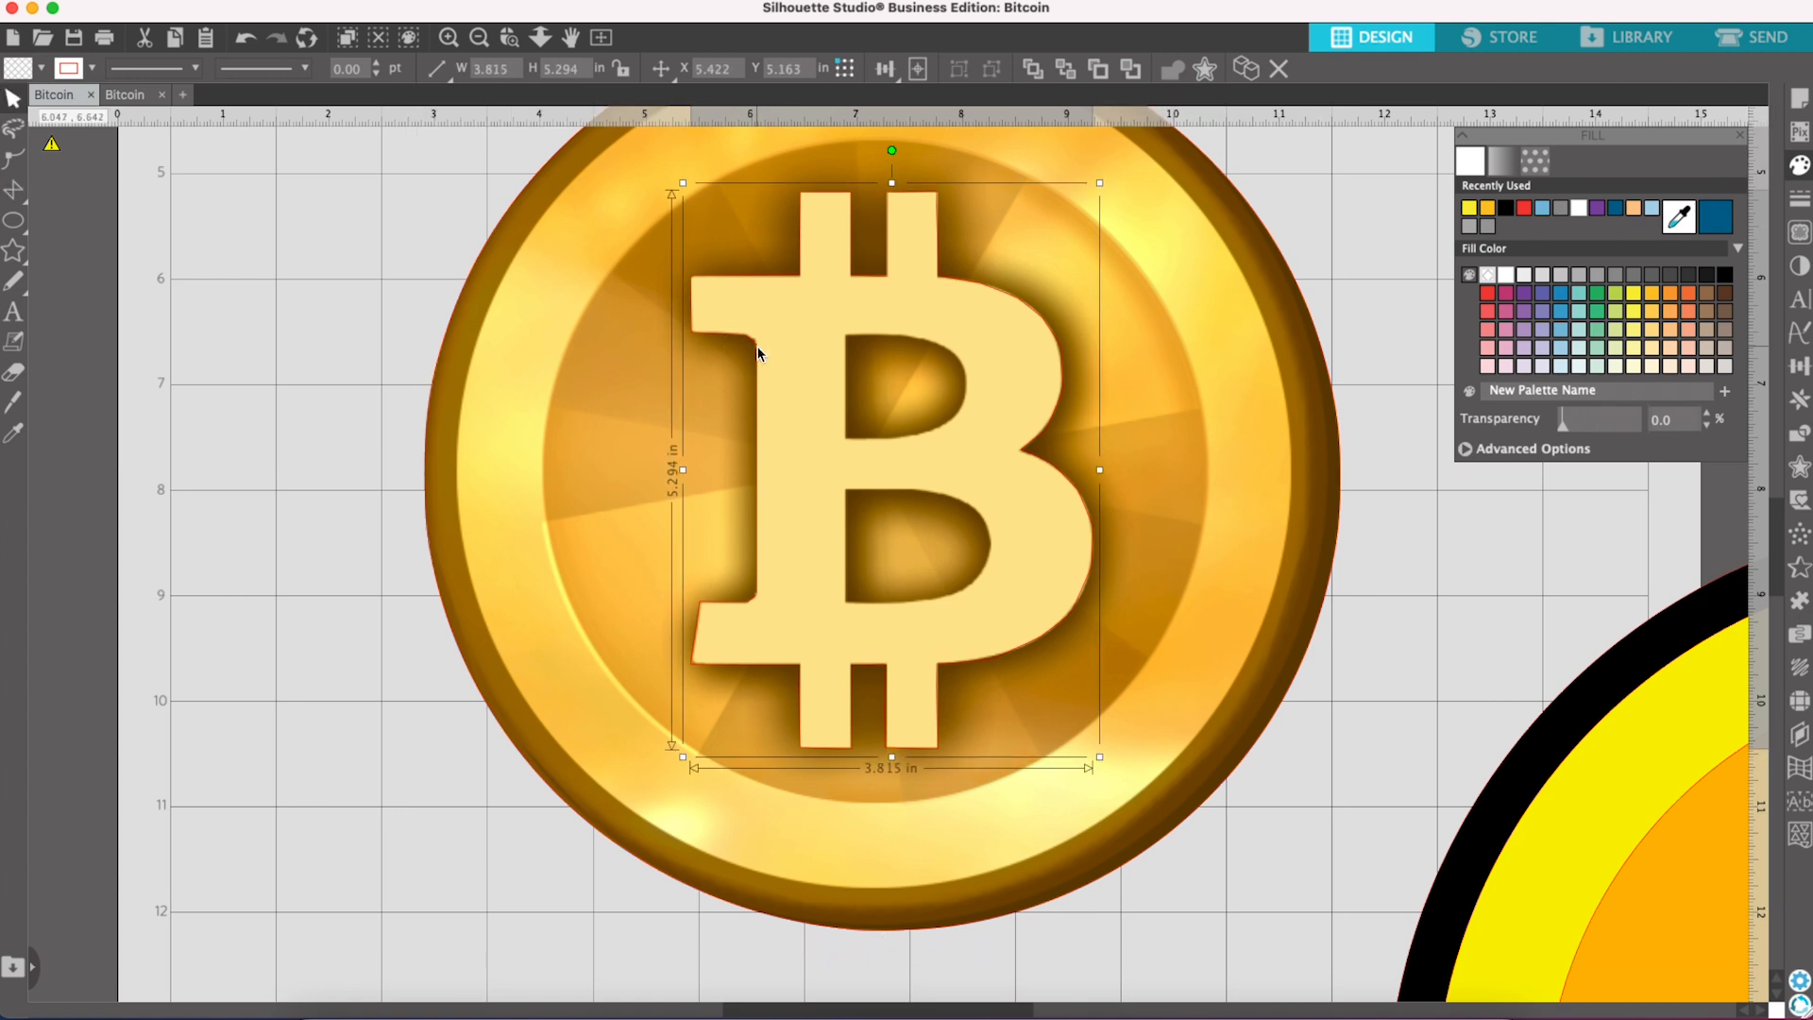
left_click(1799, 170)
left_click(1800, 170)
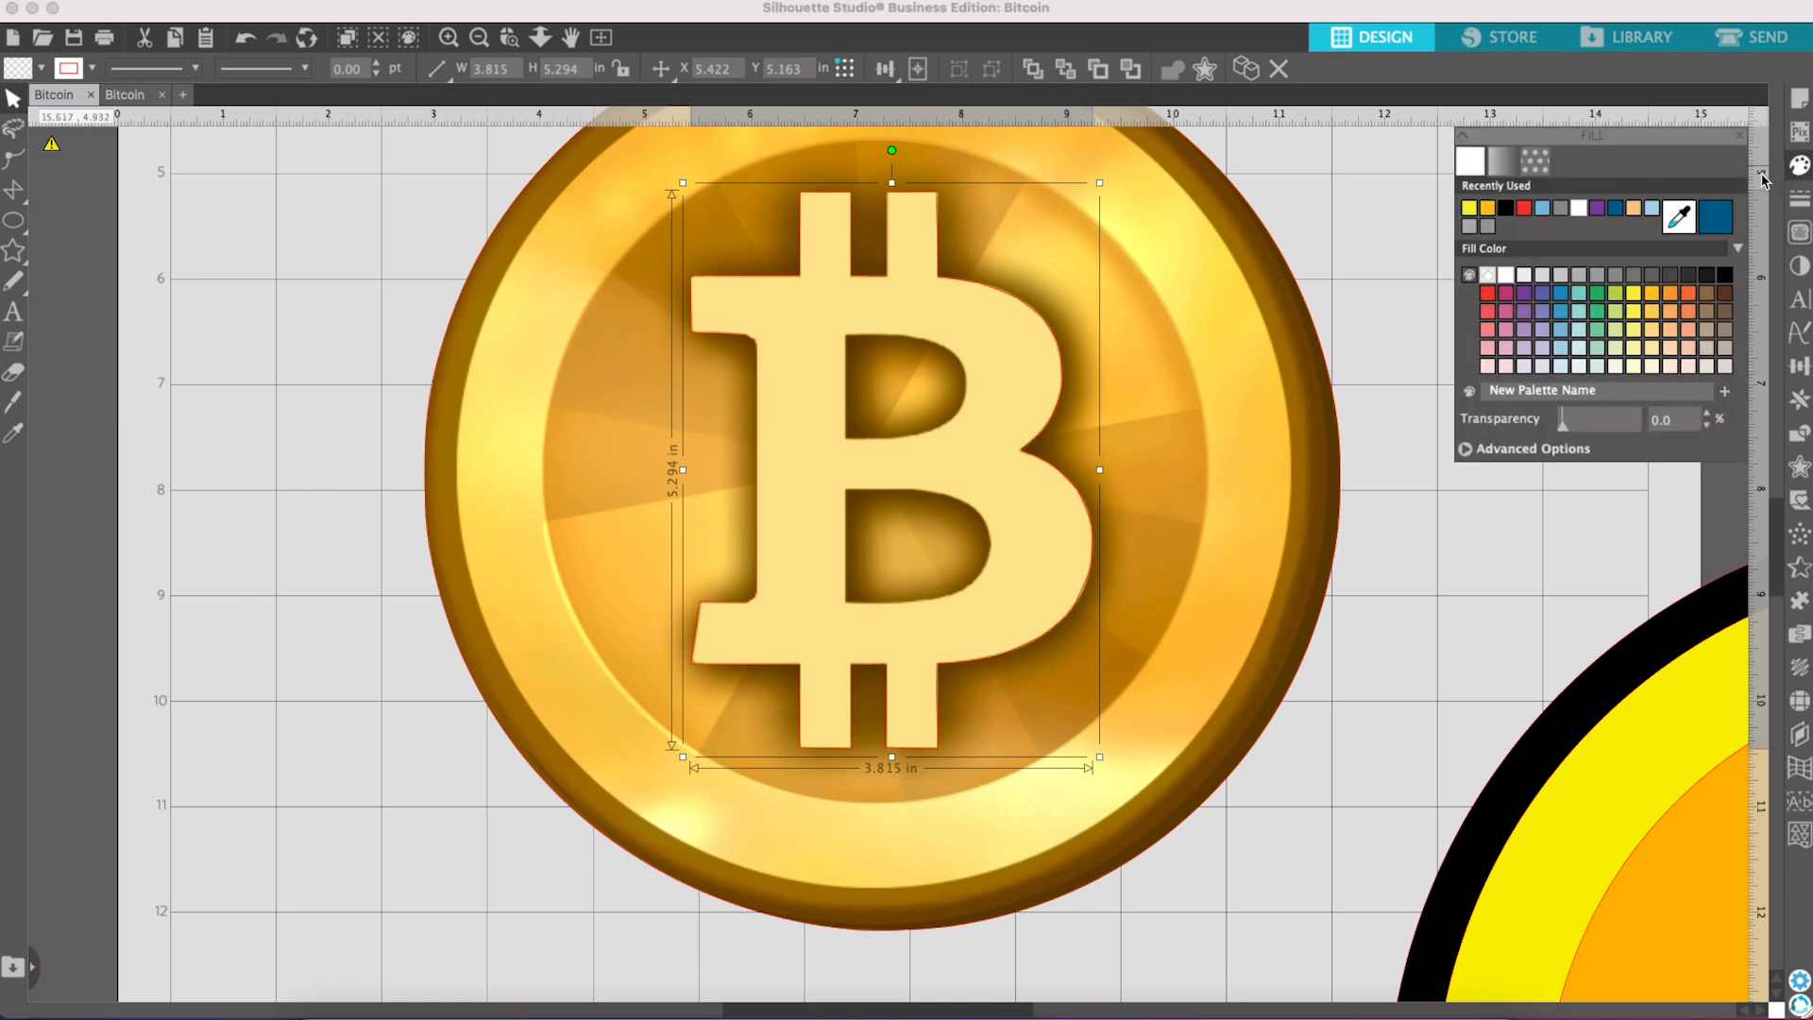
left_click(1600, 277)
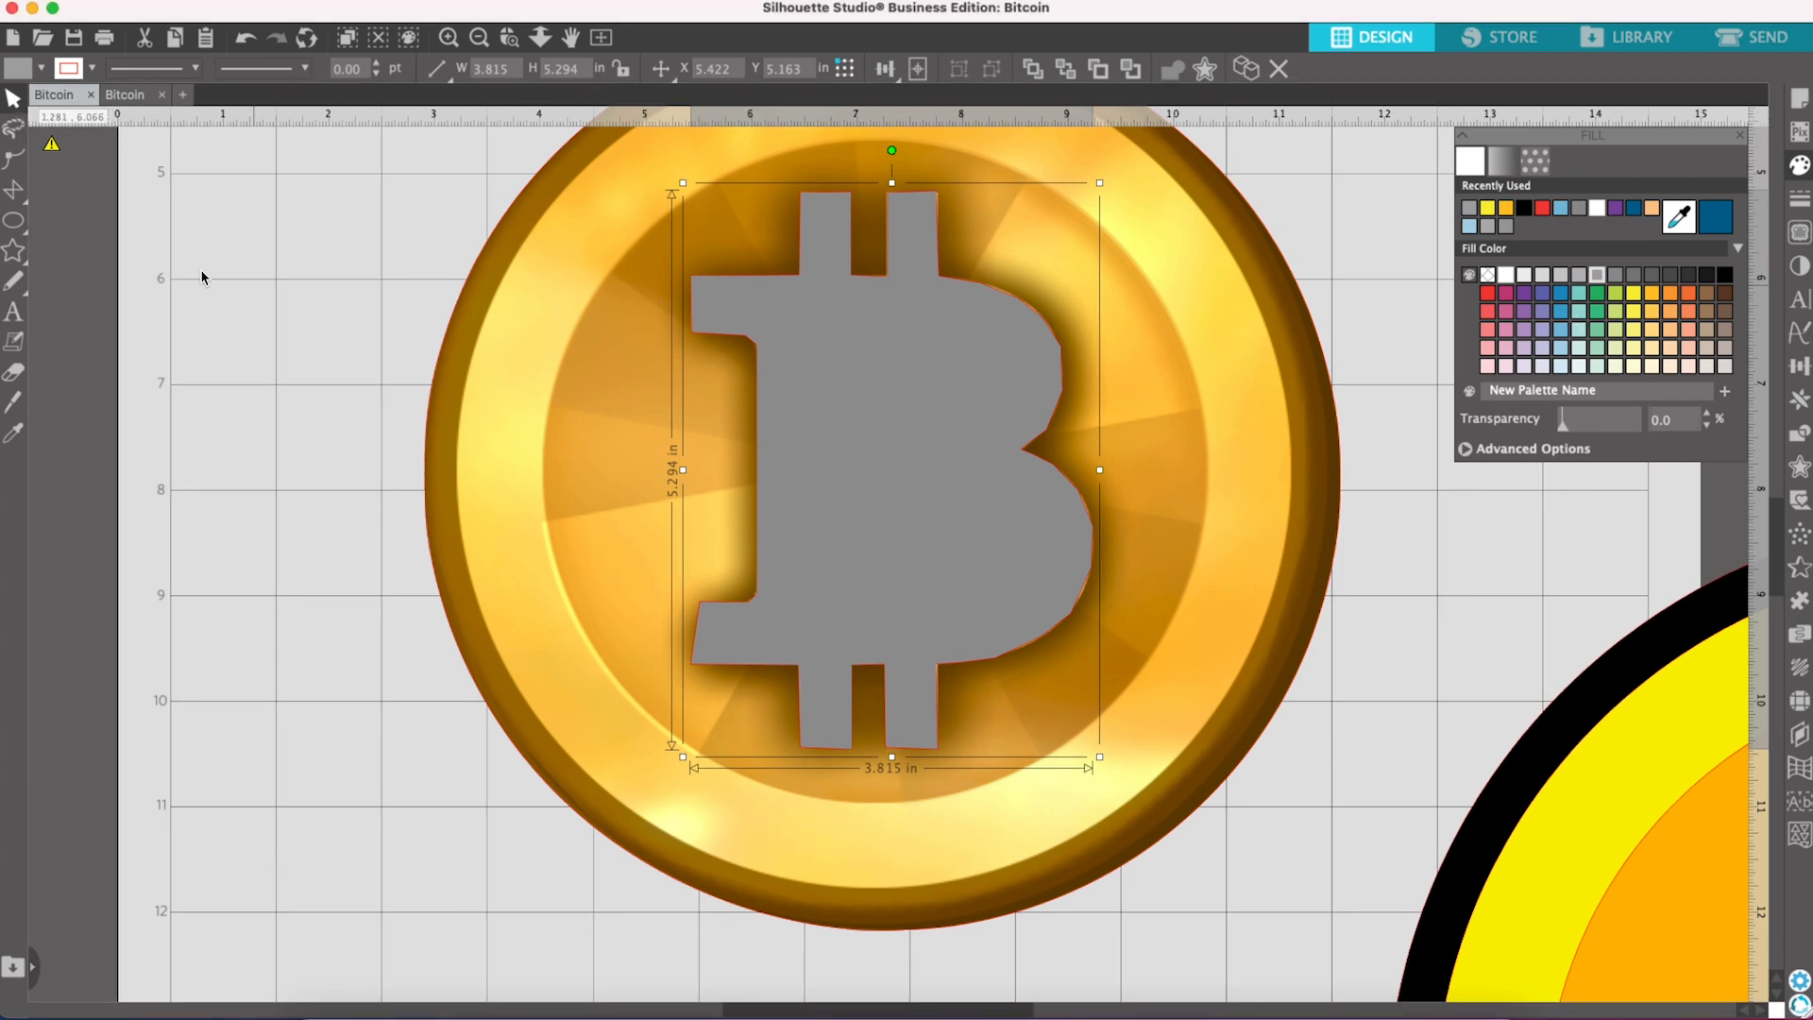
Step: Open the gray B for point editing and convert the segment at the first point of its upper bowl to a curve
left_click(14, 162)
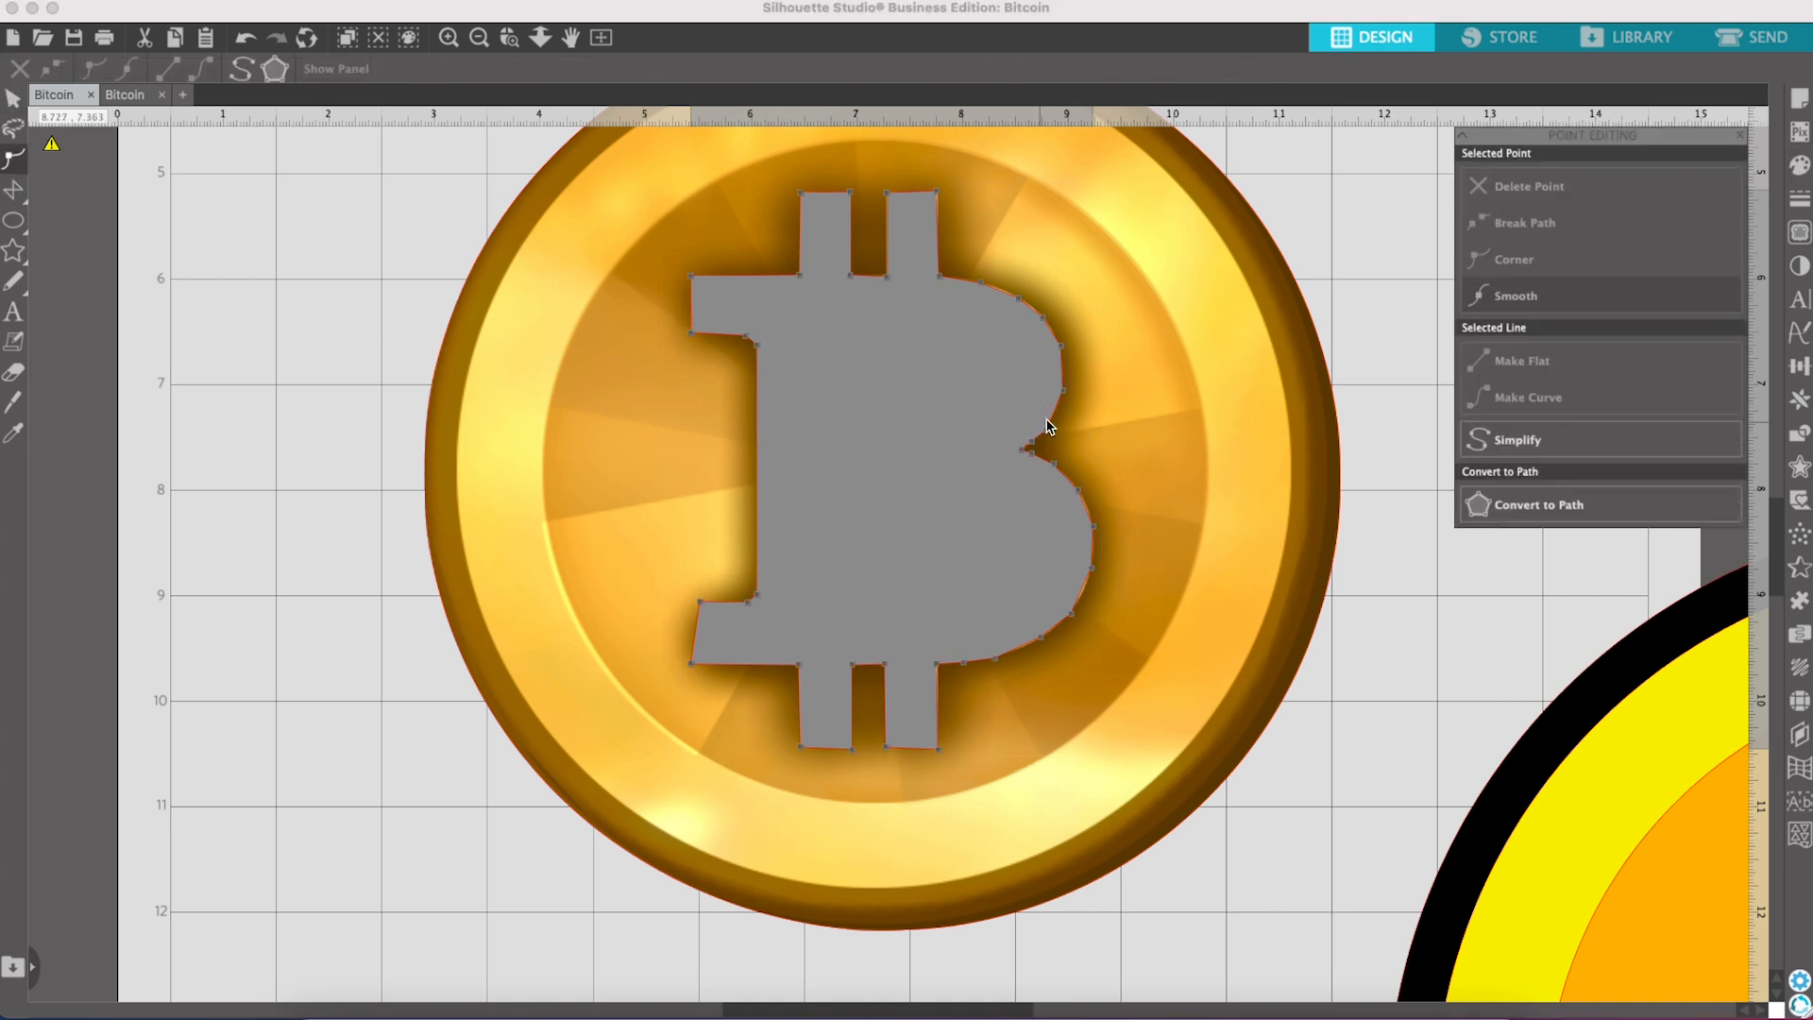
scroll(1064, 357, "up", 1)
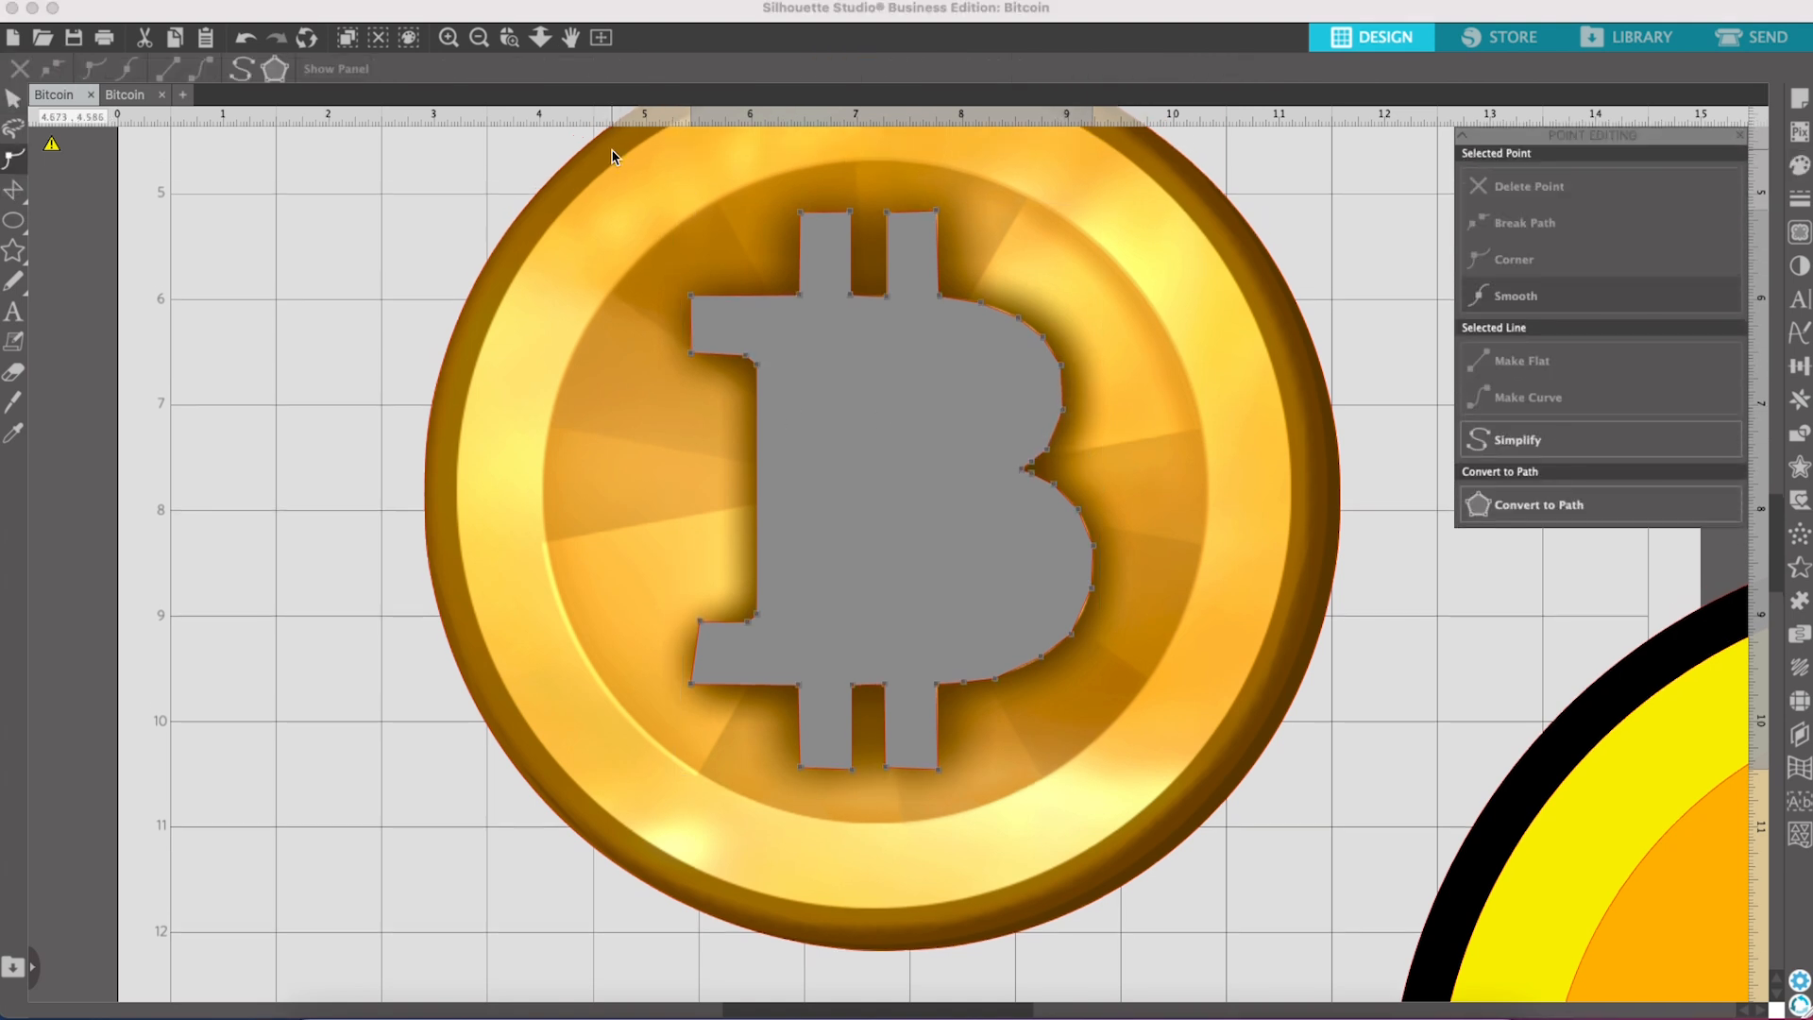
left_click(452, 42)
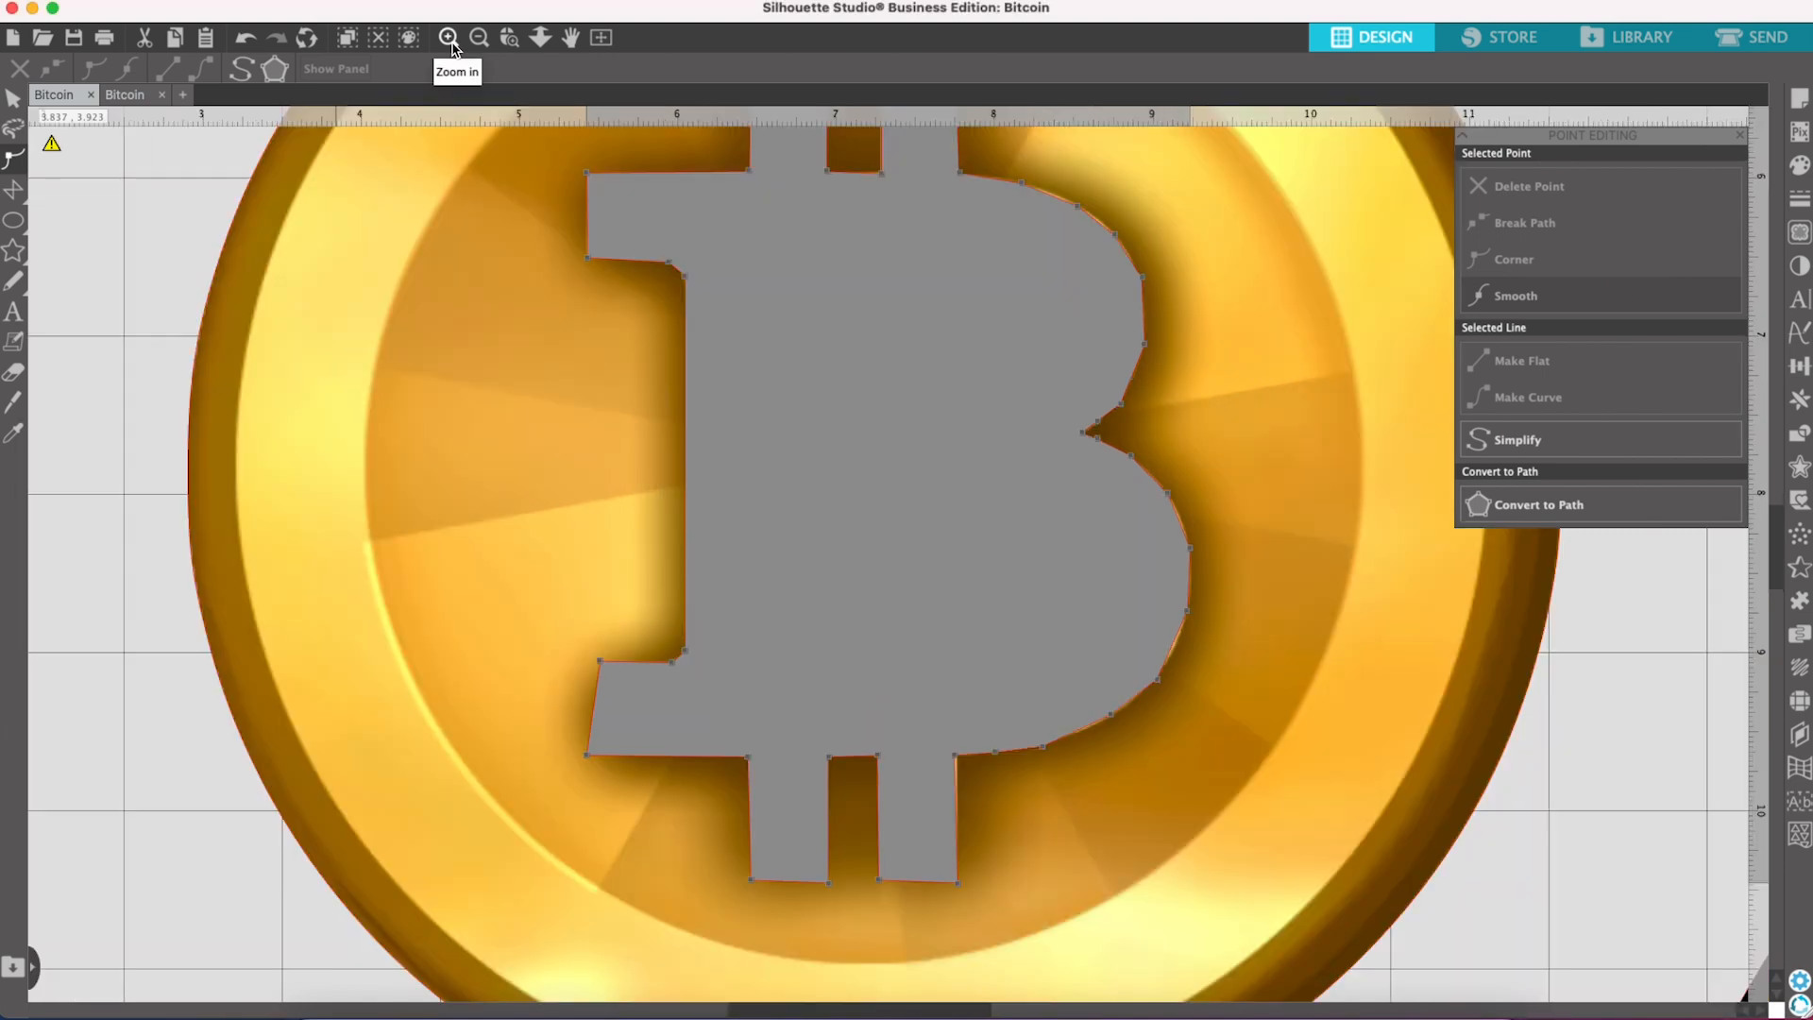
left_click(451, 42)
scroll(1280, 439, "up", 5)
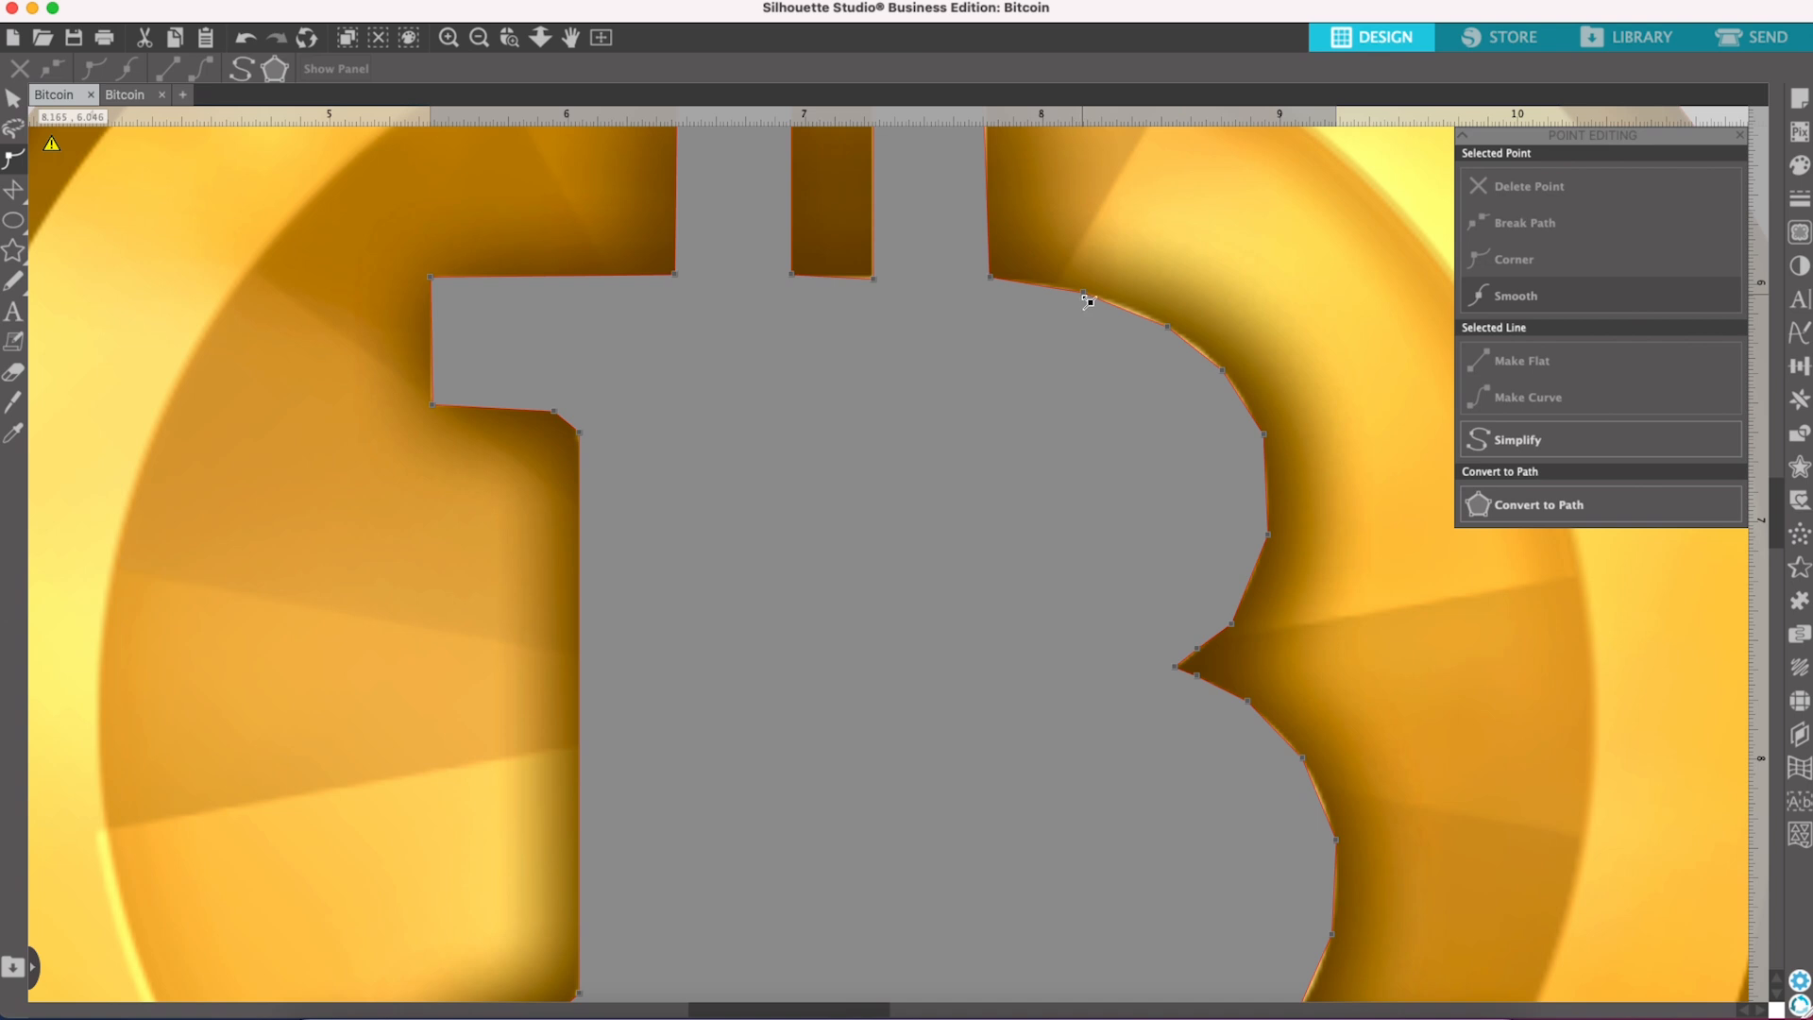
right_click(1086, 292)
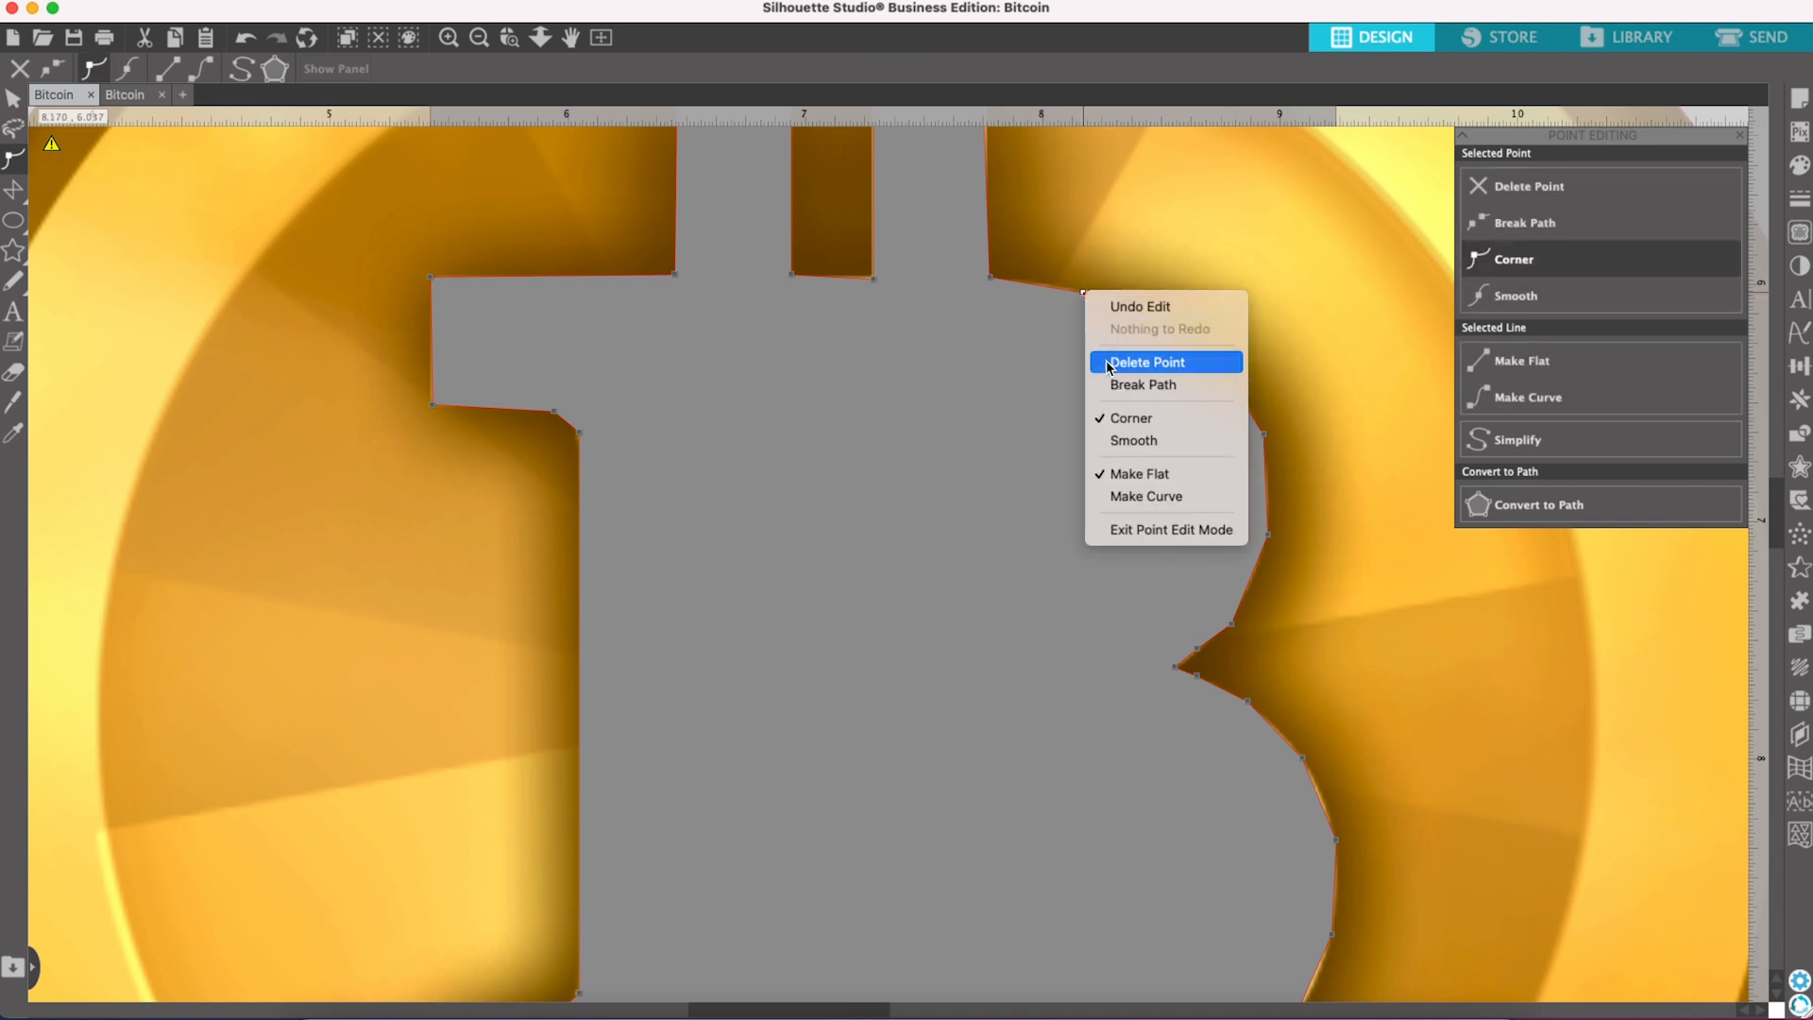
left_click(1157, 497)
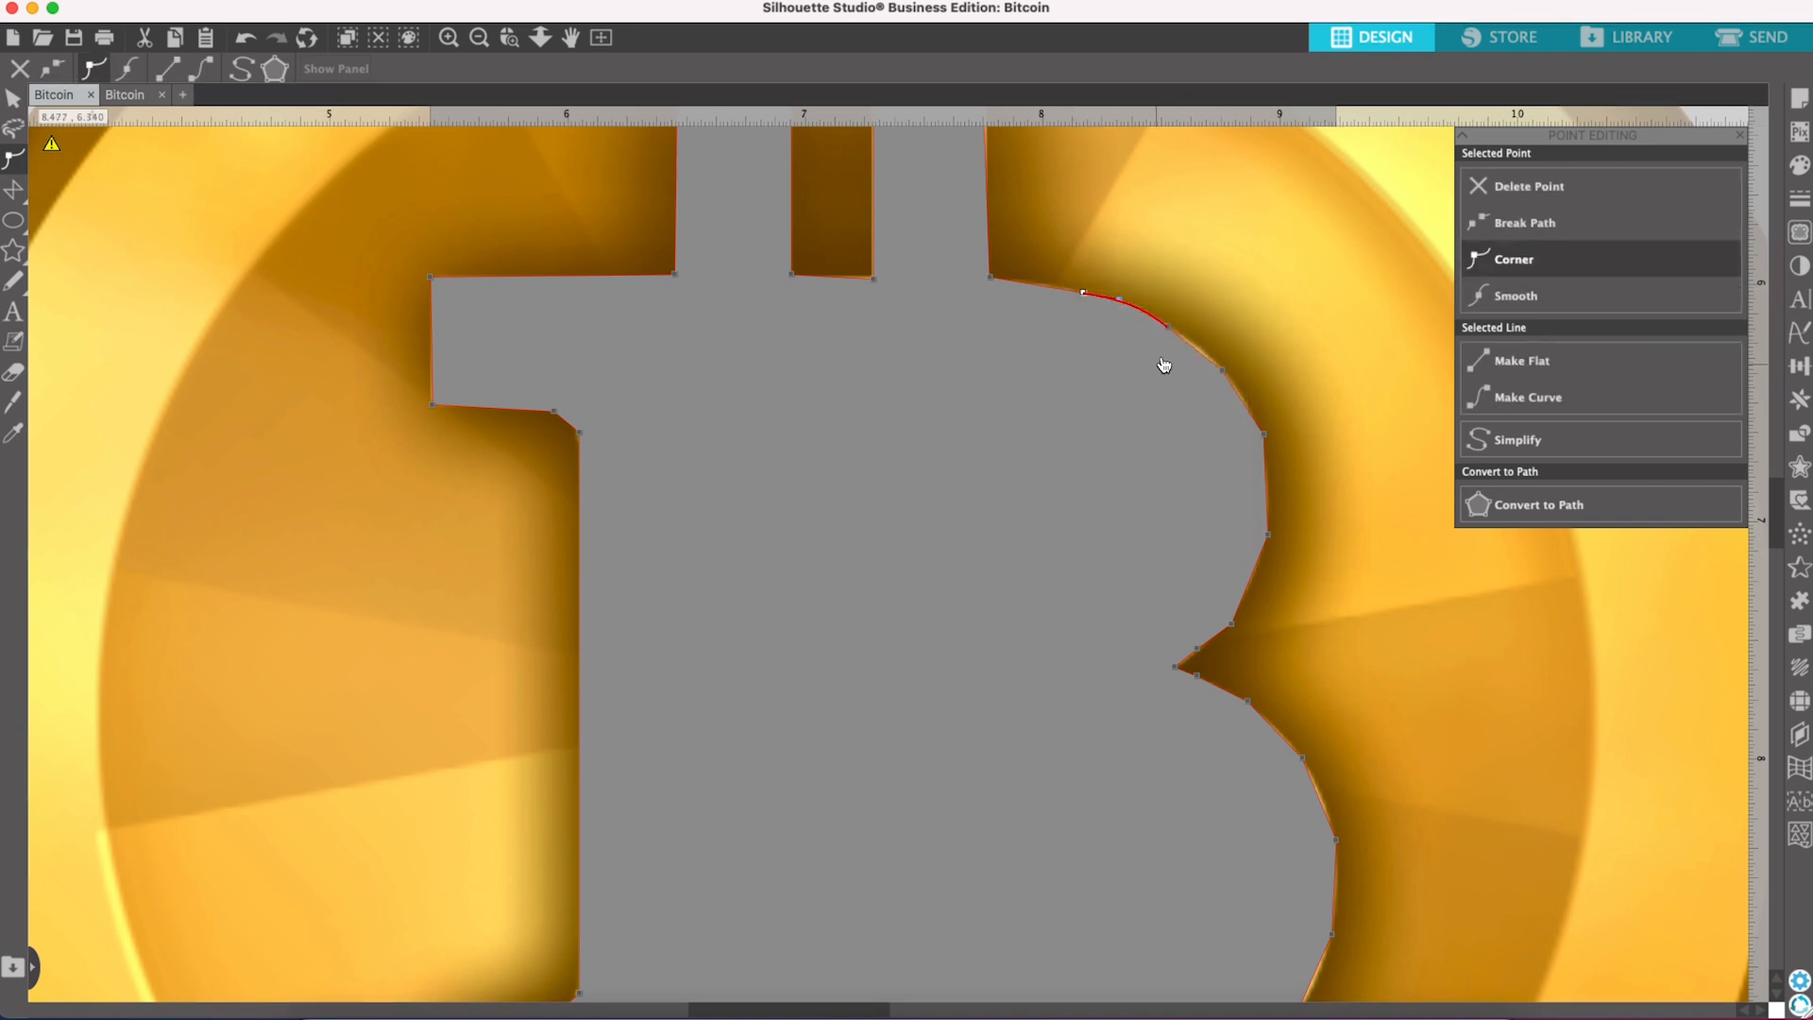
left_click(1232, 379)
left_click(1169, 328)
left_click(1224, 372)
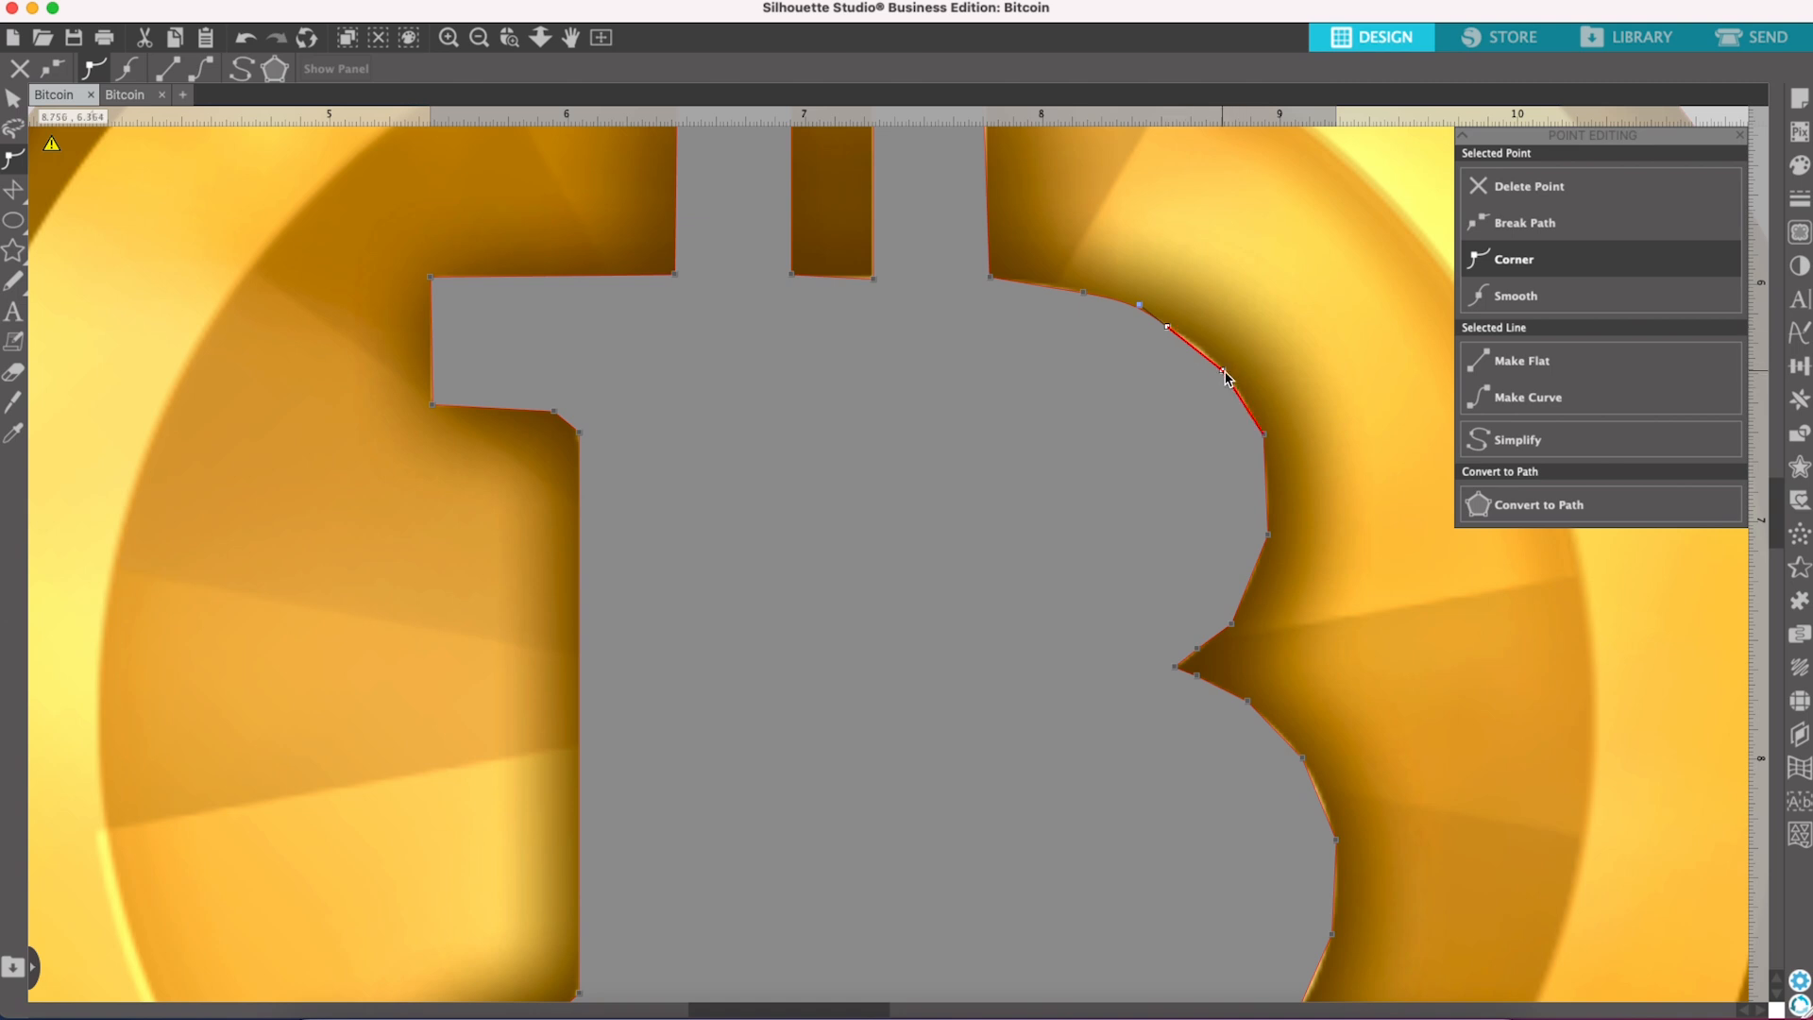
left_click(1269, 442)
left_click(1270, 540)
left_click(1206, 659)
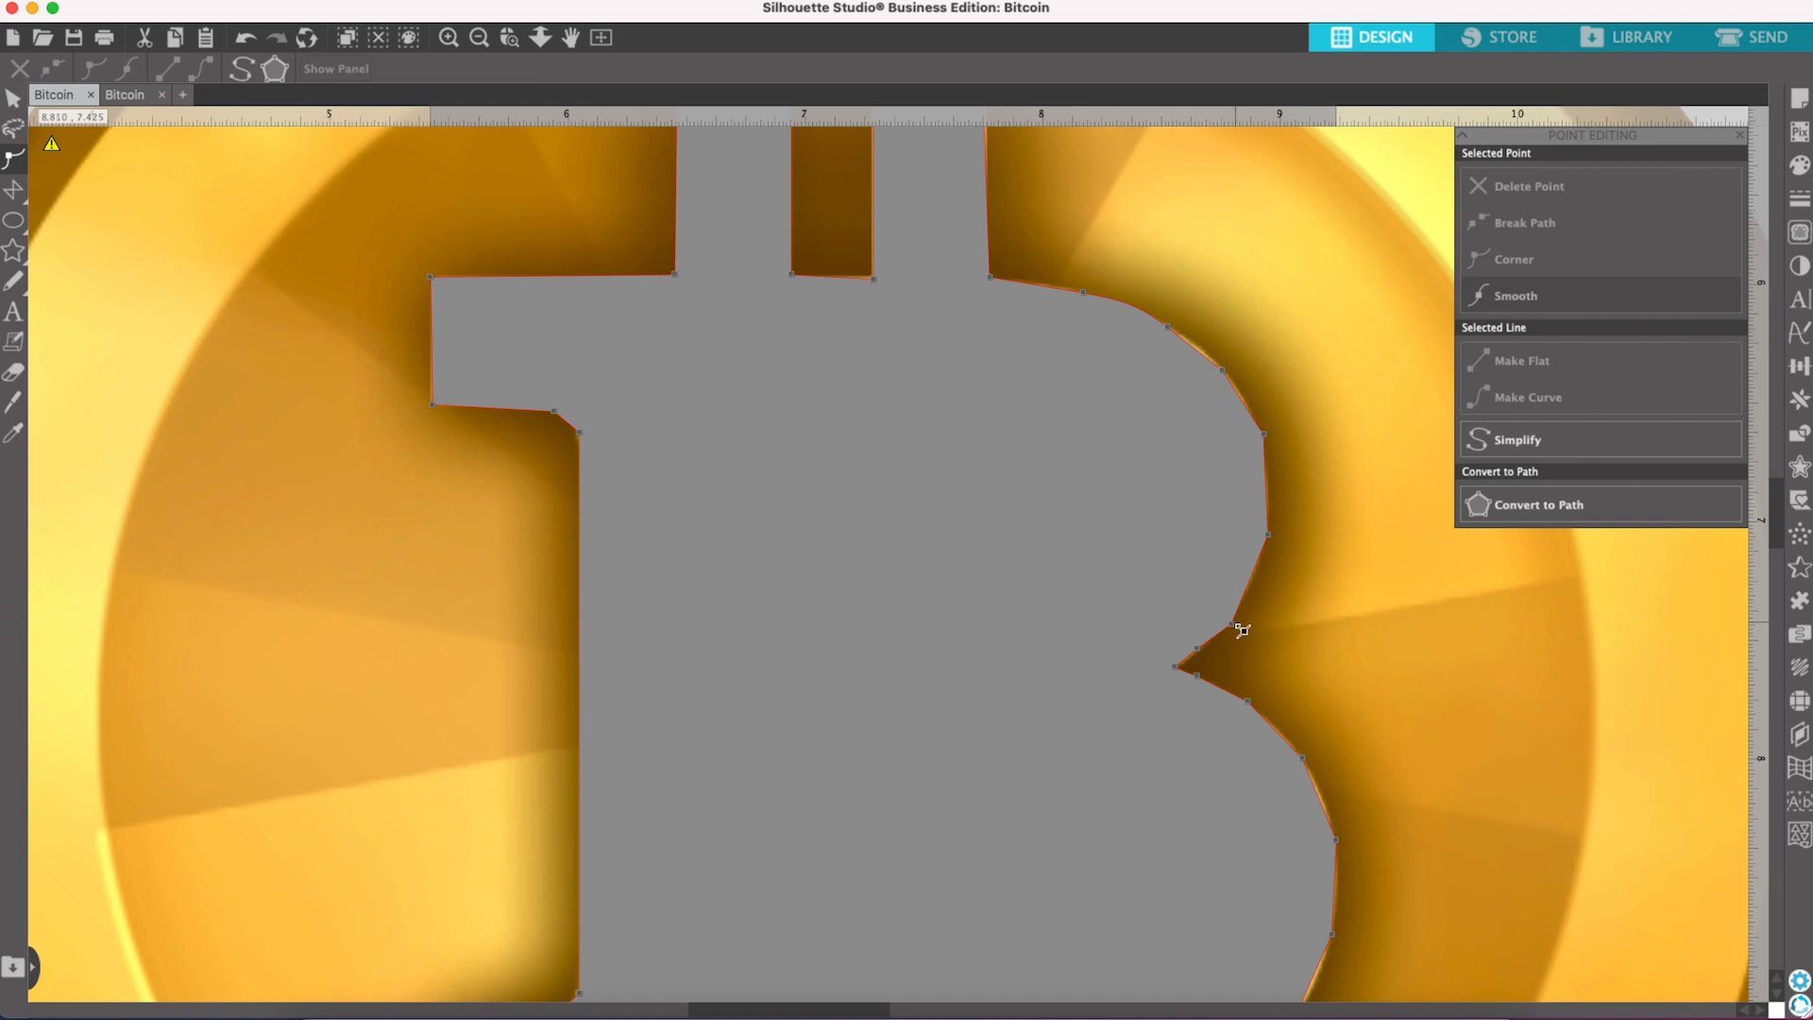
Step: Select all the points along the B's upper bowl together and convert their segments to curves
left_click(1212, 649)
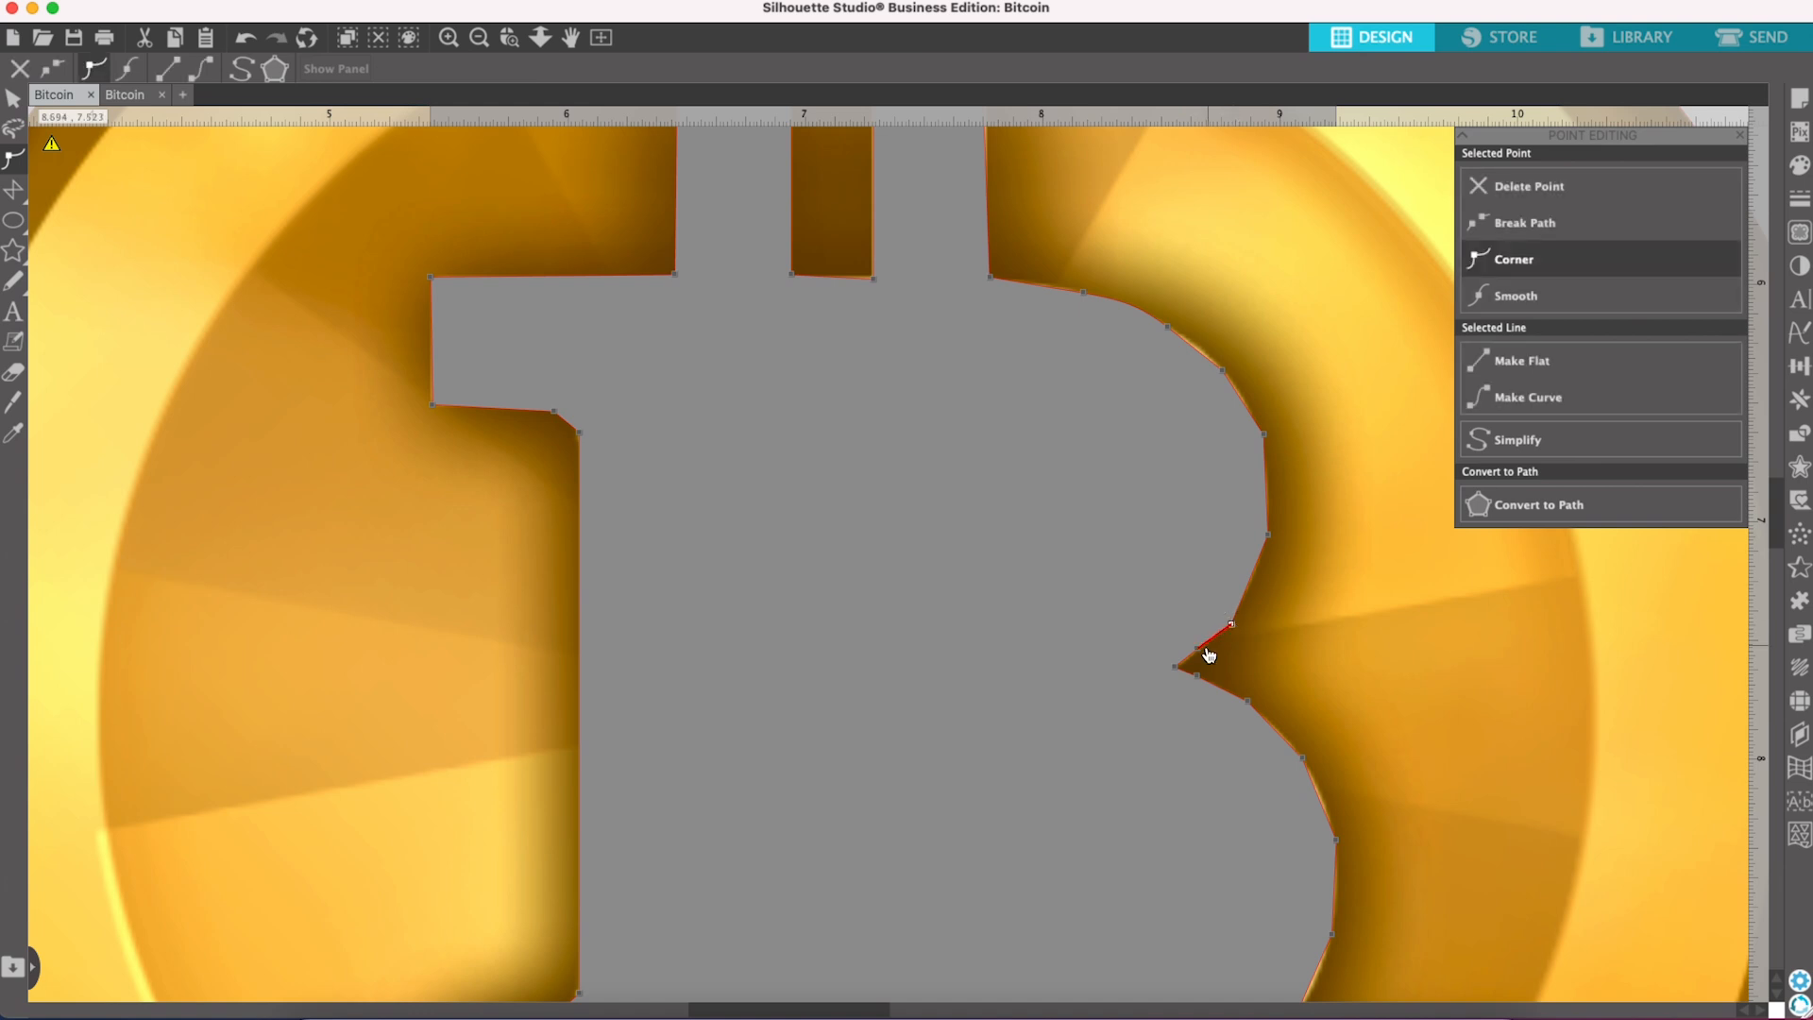
left_click(1267, 536, "shift")
left_click(1267, 435, "shift")
left_click(1223, 372, "shift")
left_click(1171, 329, "shift")
left_click(1085, 294, "shift")
right_click(1087, 299)
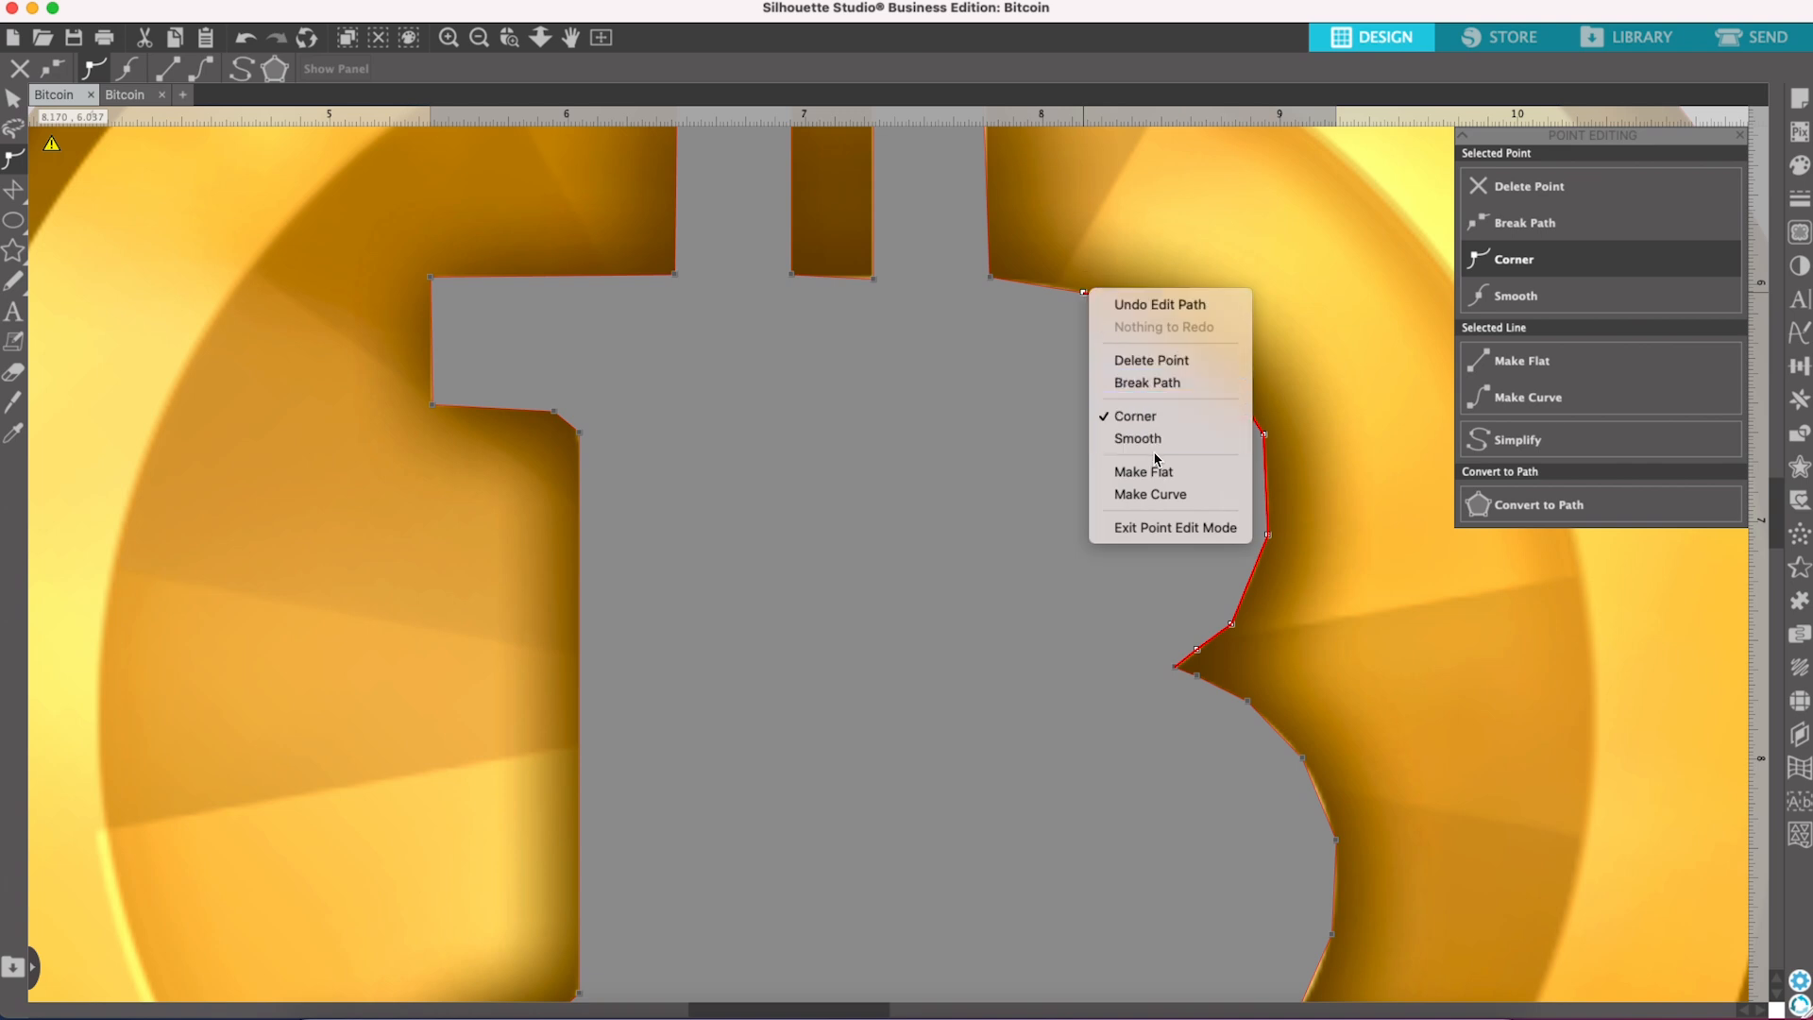
left_click(1167, 494)
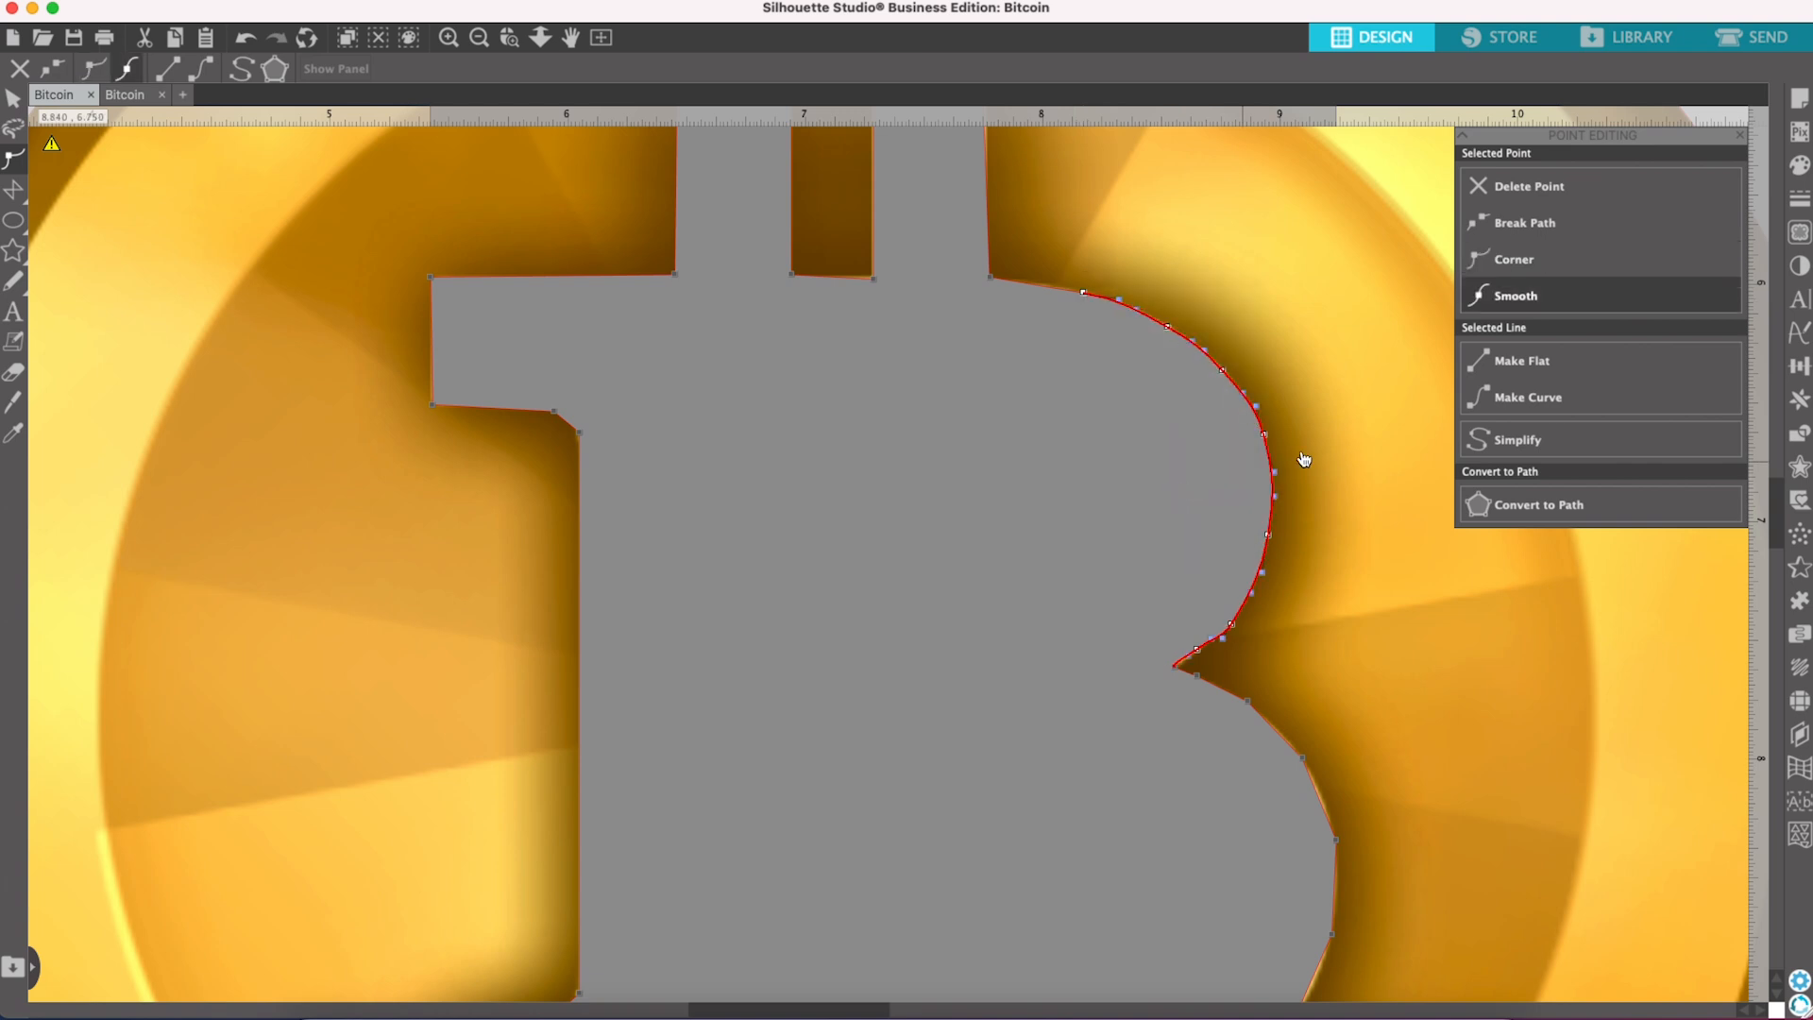
left_click(1356, 457)
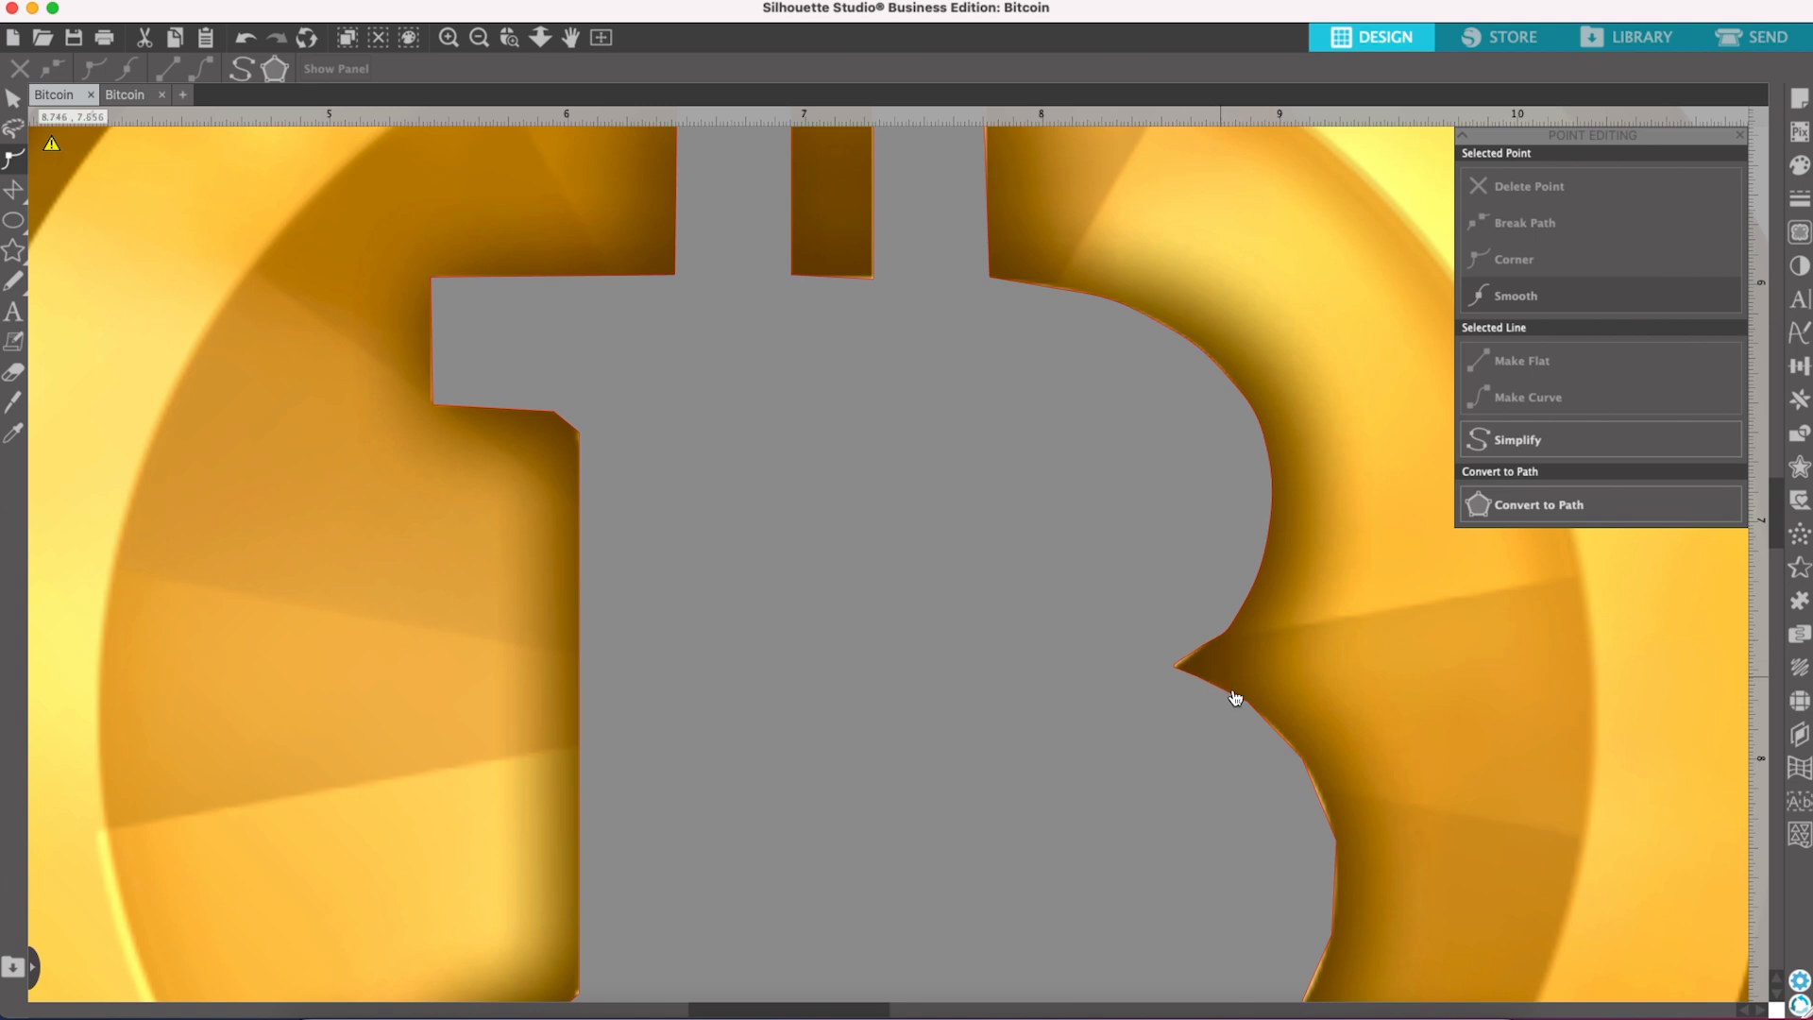
Step: Reopen the gray B for point editing, select all the points along its lower bowl together and convert their segments to curves
left_click(1252, 724)
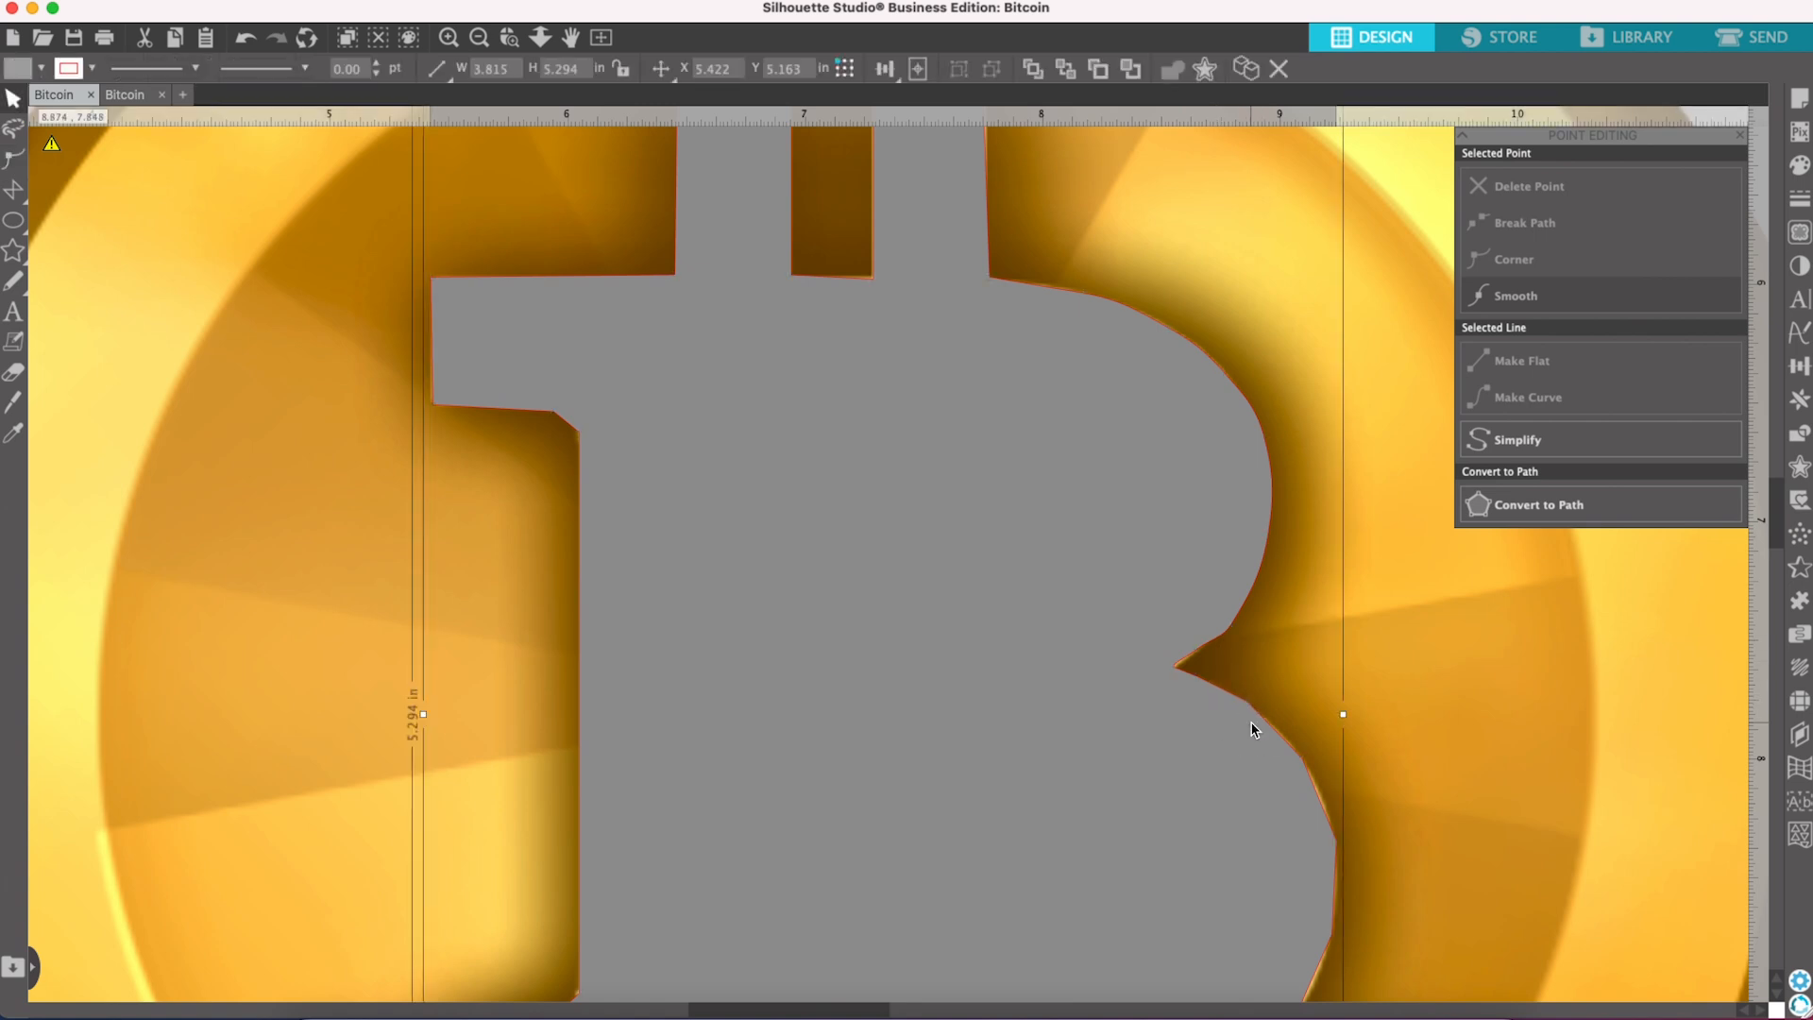
left_click(1377, 739)
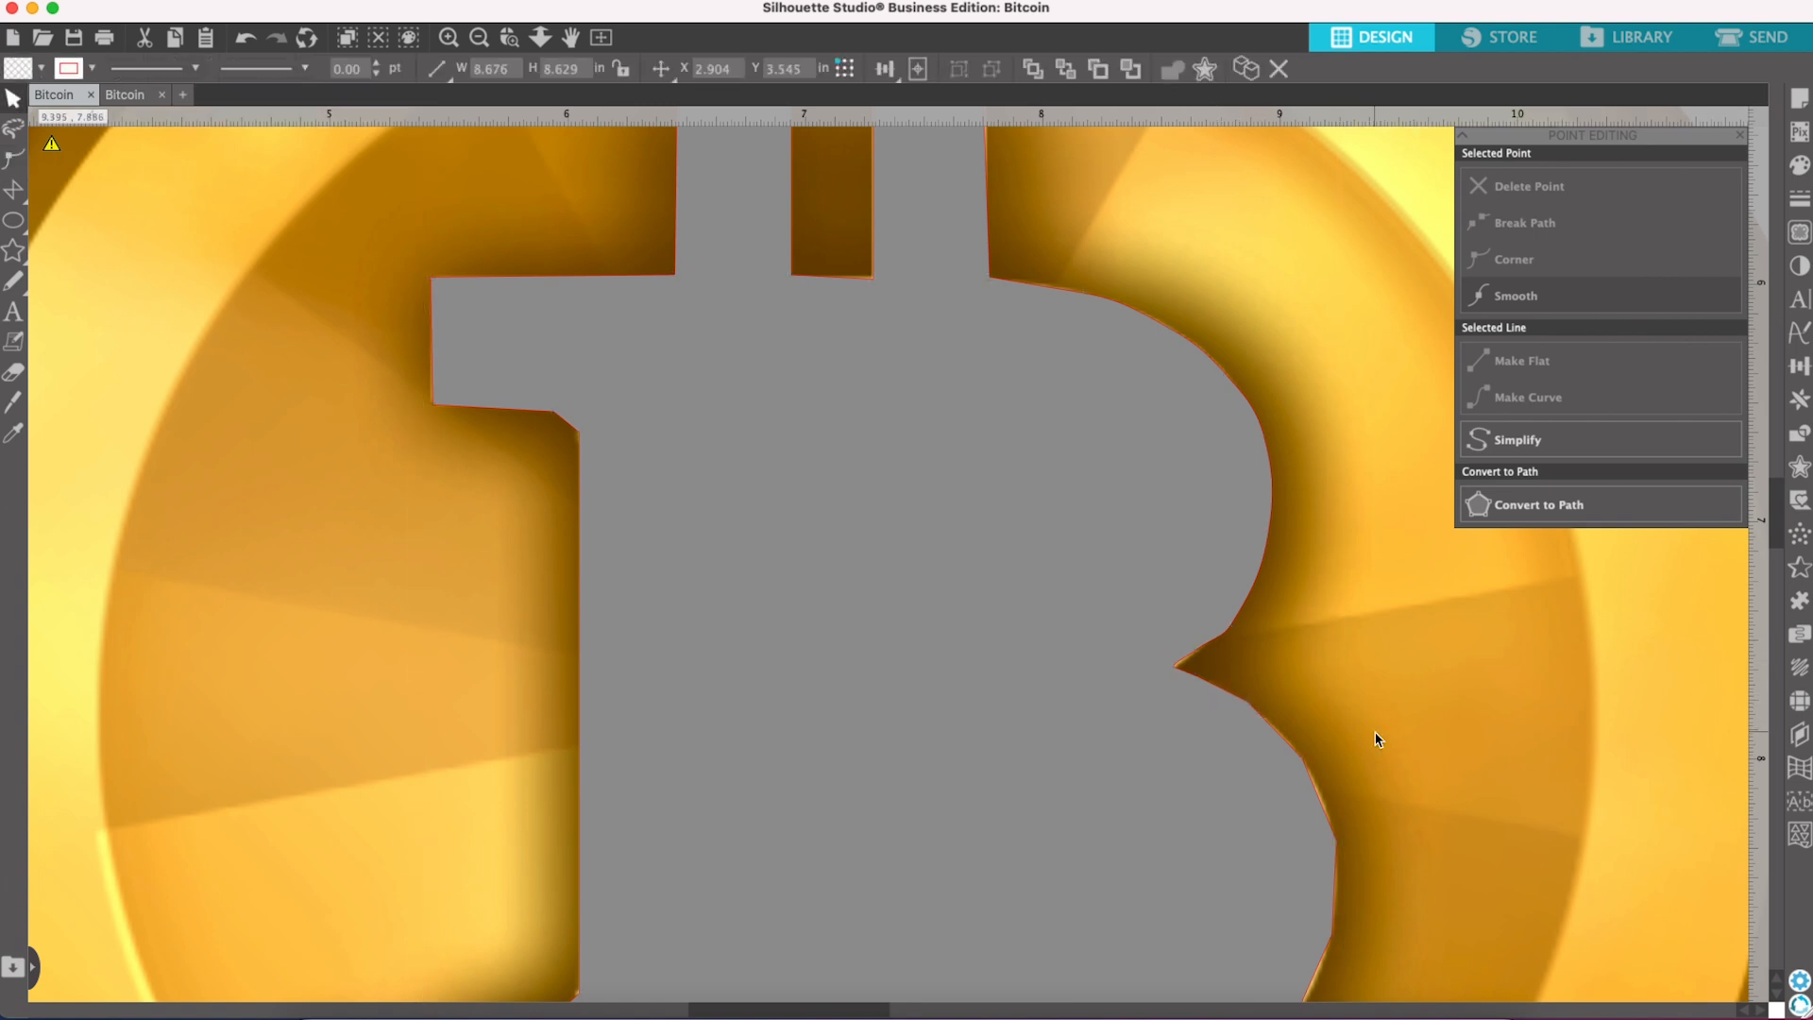
double_click(1313, 784)
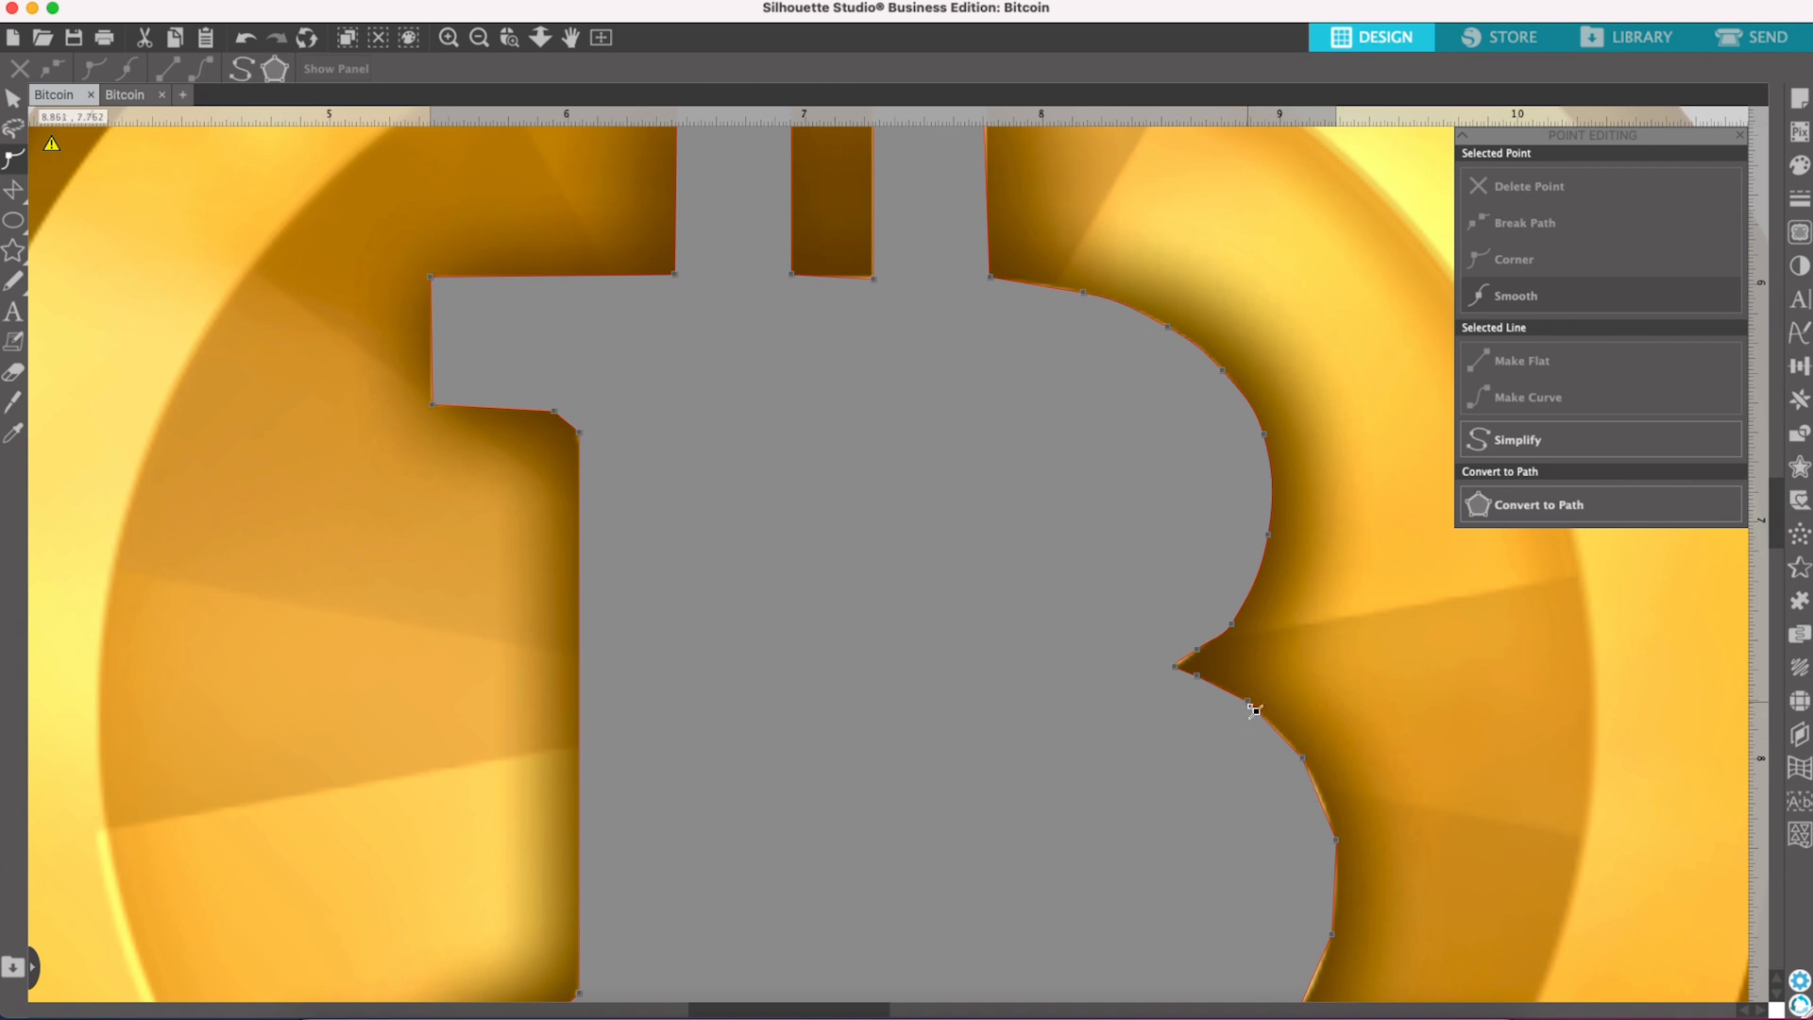
left_click(1198, 676)
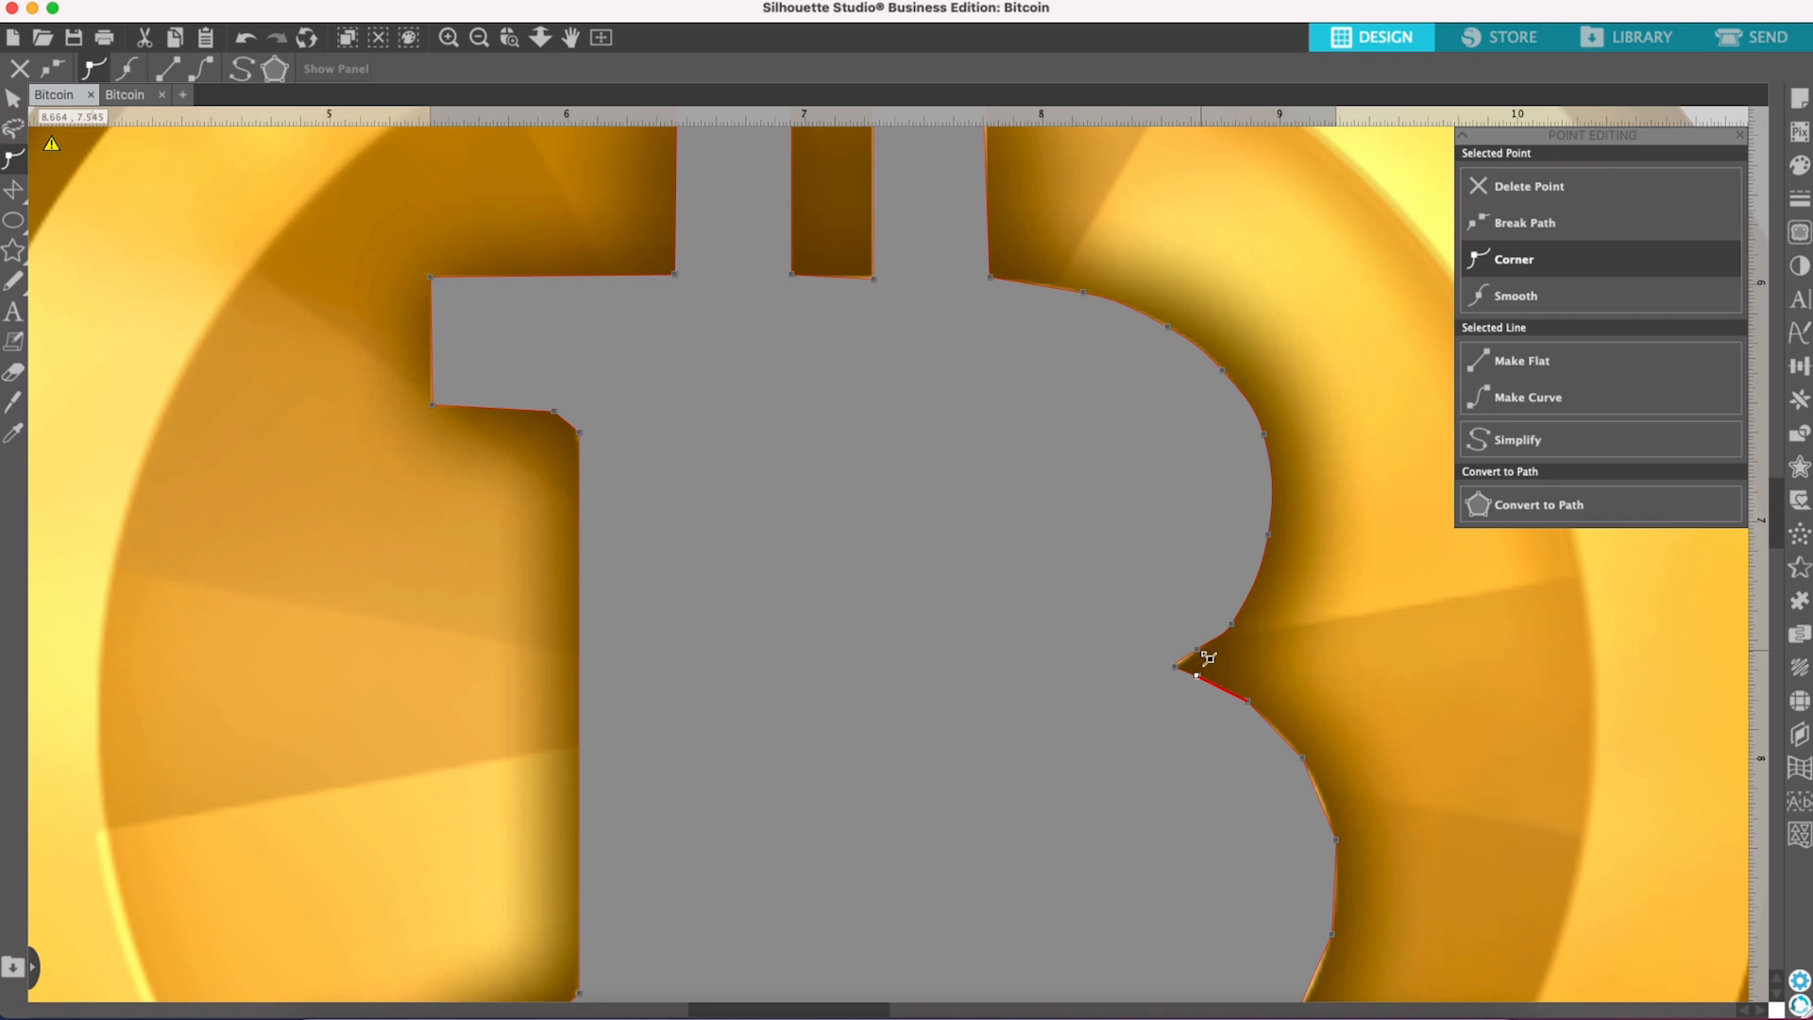
left_click(1201, 652)
left_click(1252, 704)
left_click(1305, 760)
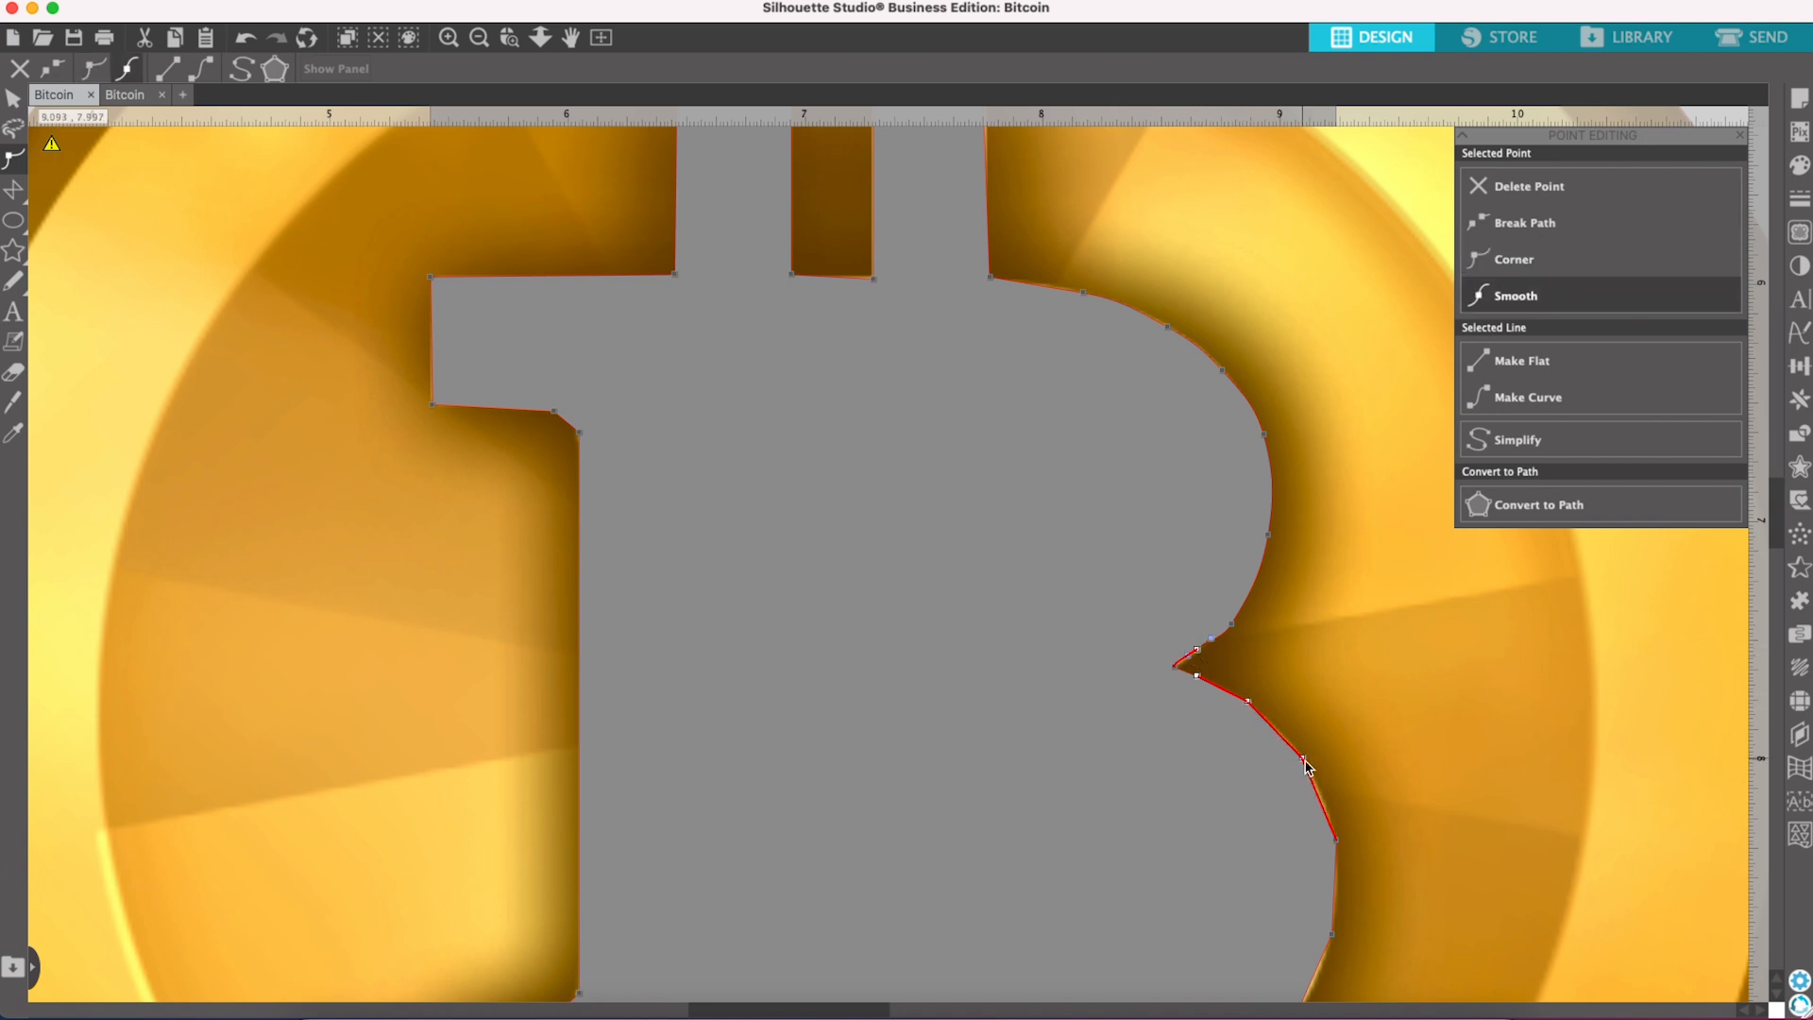
left_click(1341, 842)
scroll(1341, 845, "down", 3)
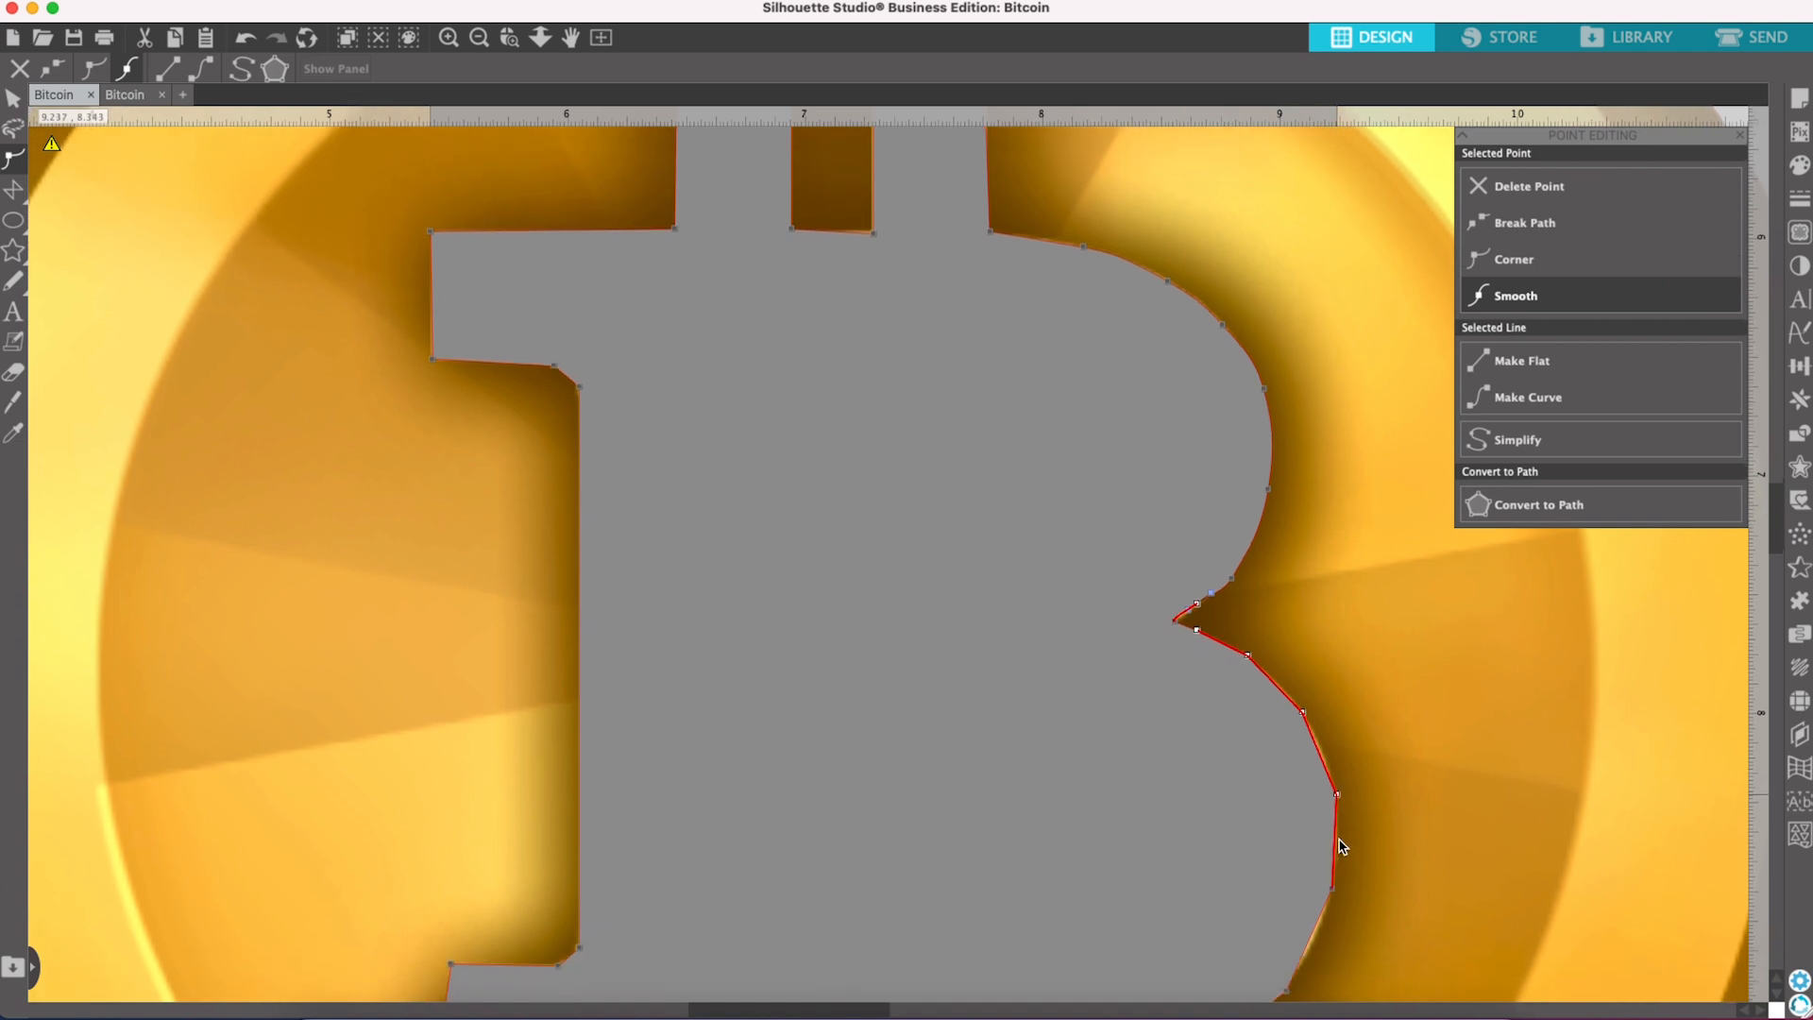
left_click(1332, 791)
left_click(1290, 896)
scroll(1285, 895, "down", 2)
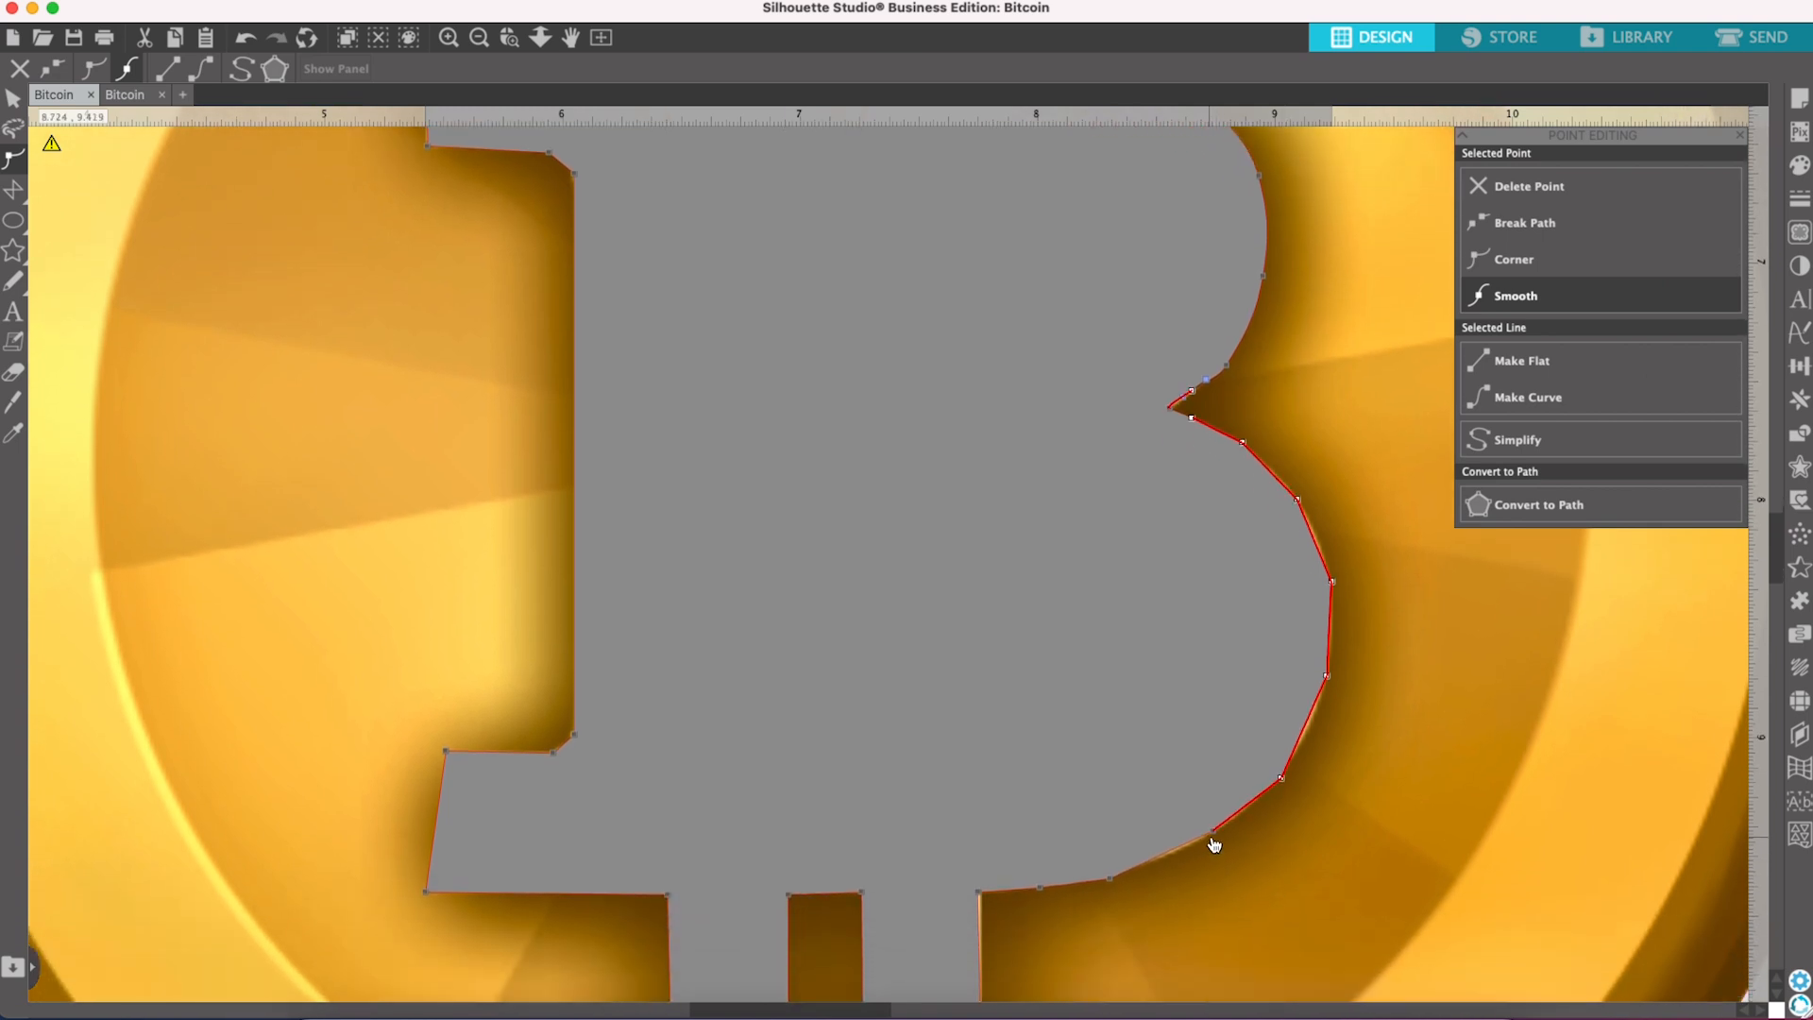
left_click(1222, 838)
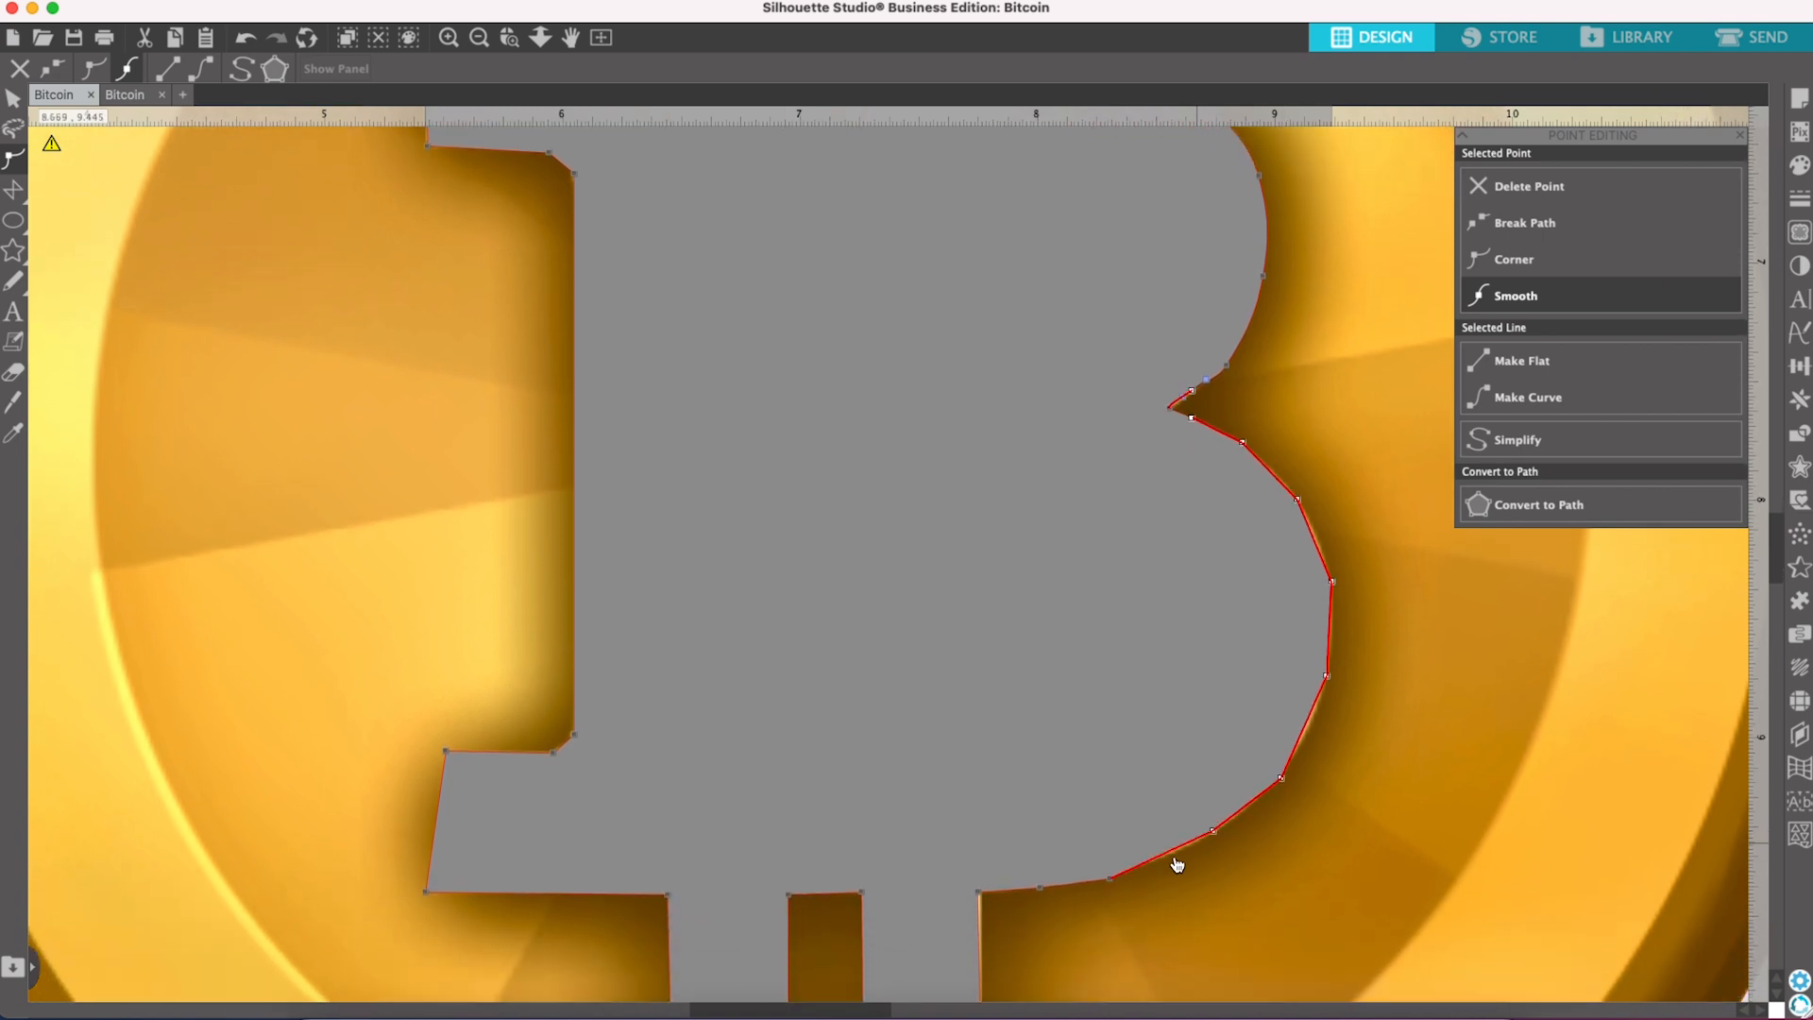
left_click(1115, 884)
right_click(1043, 890)
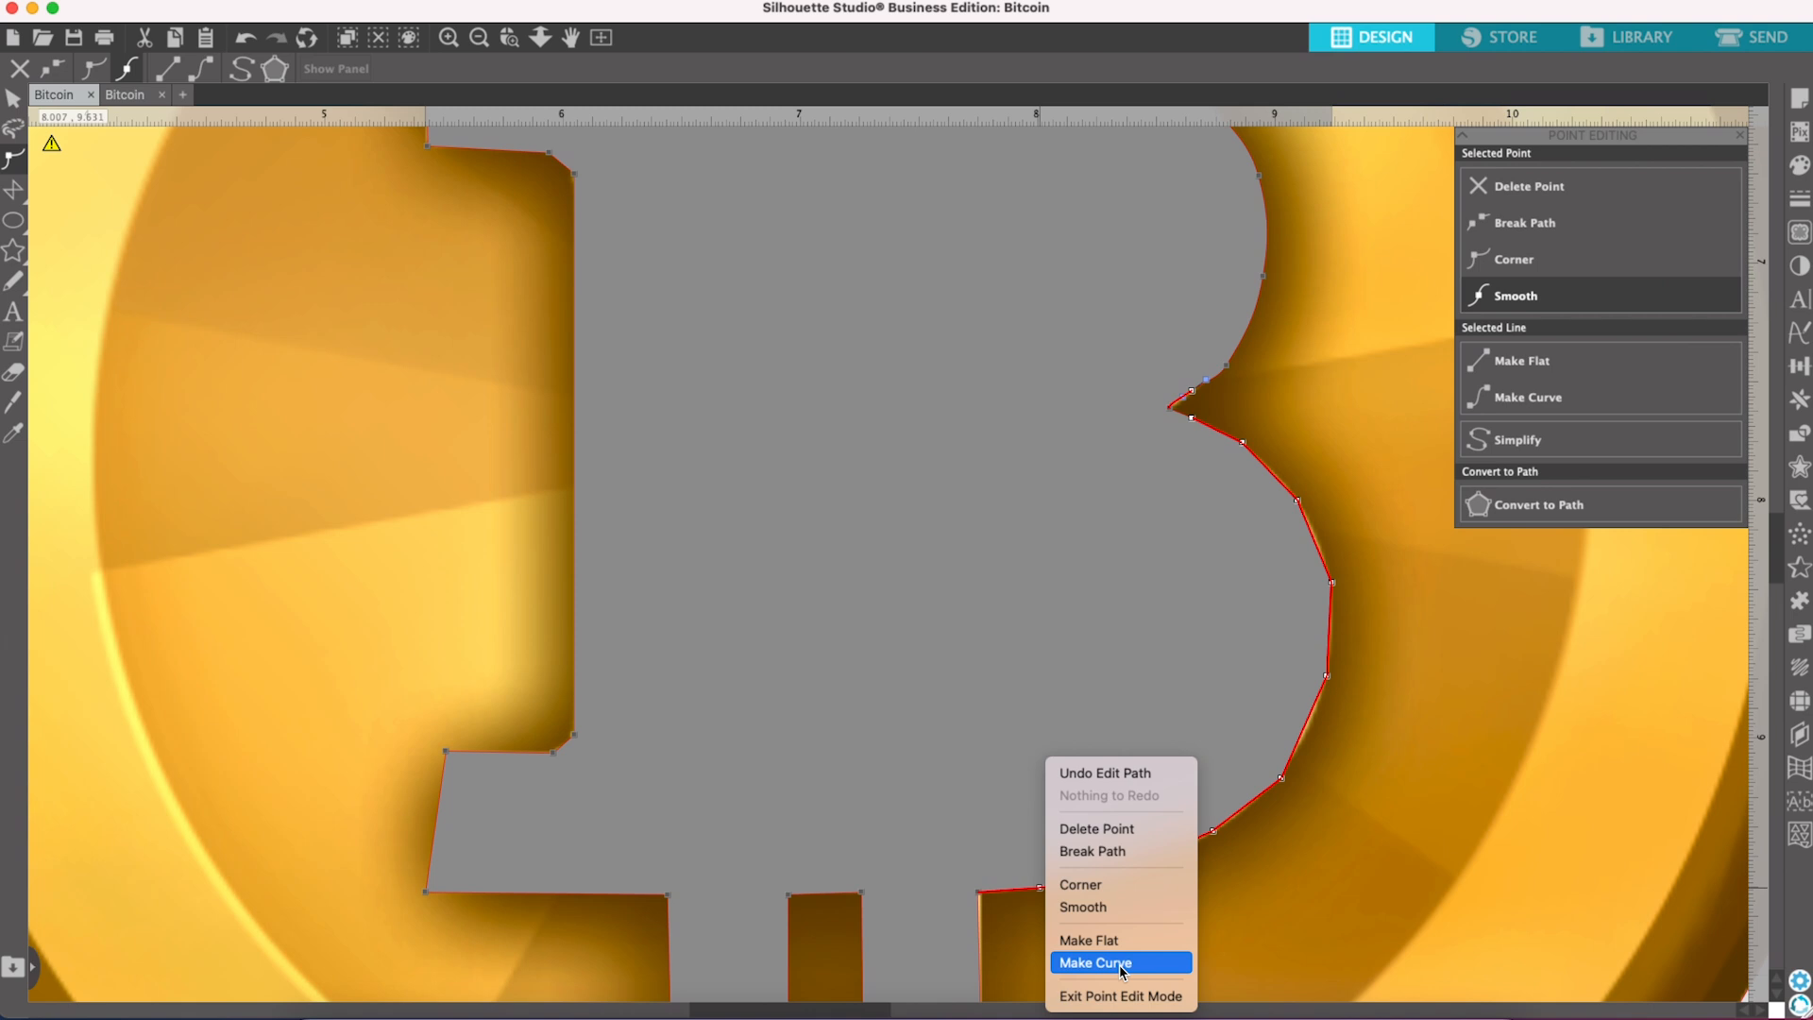
left_click(1123, 963)
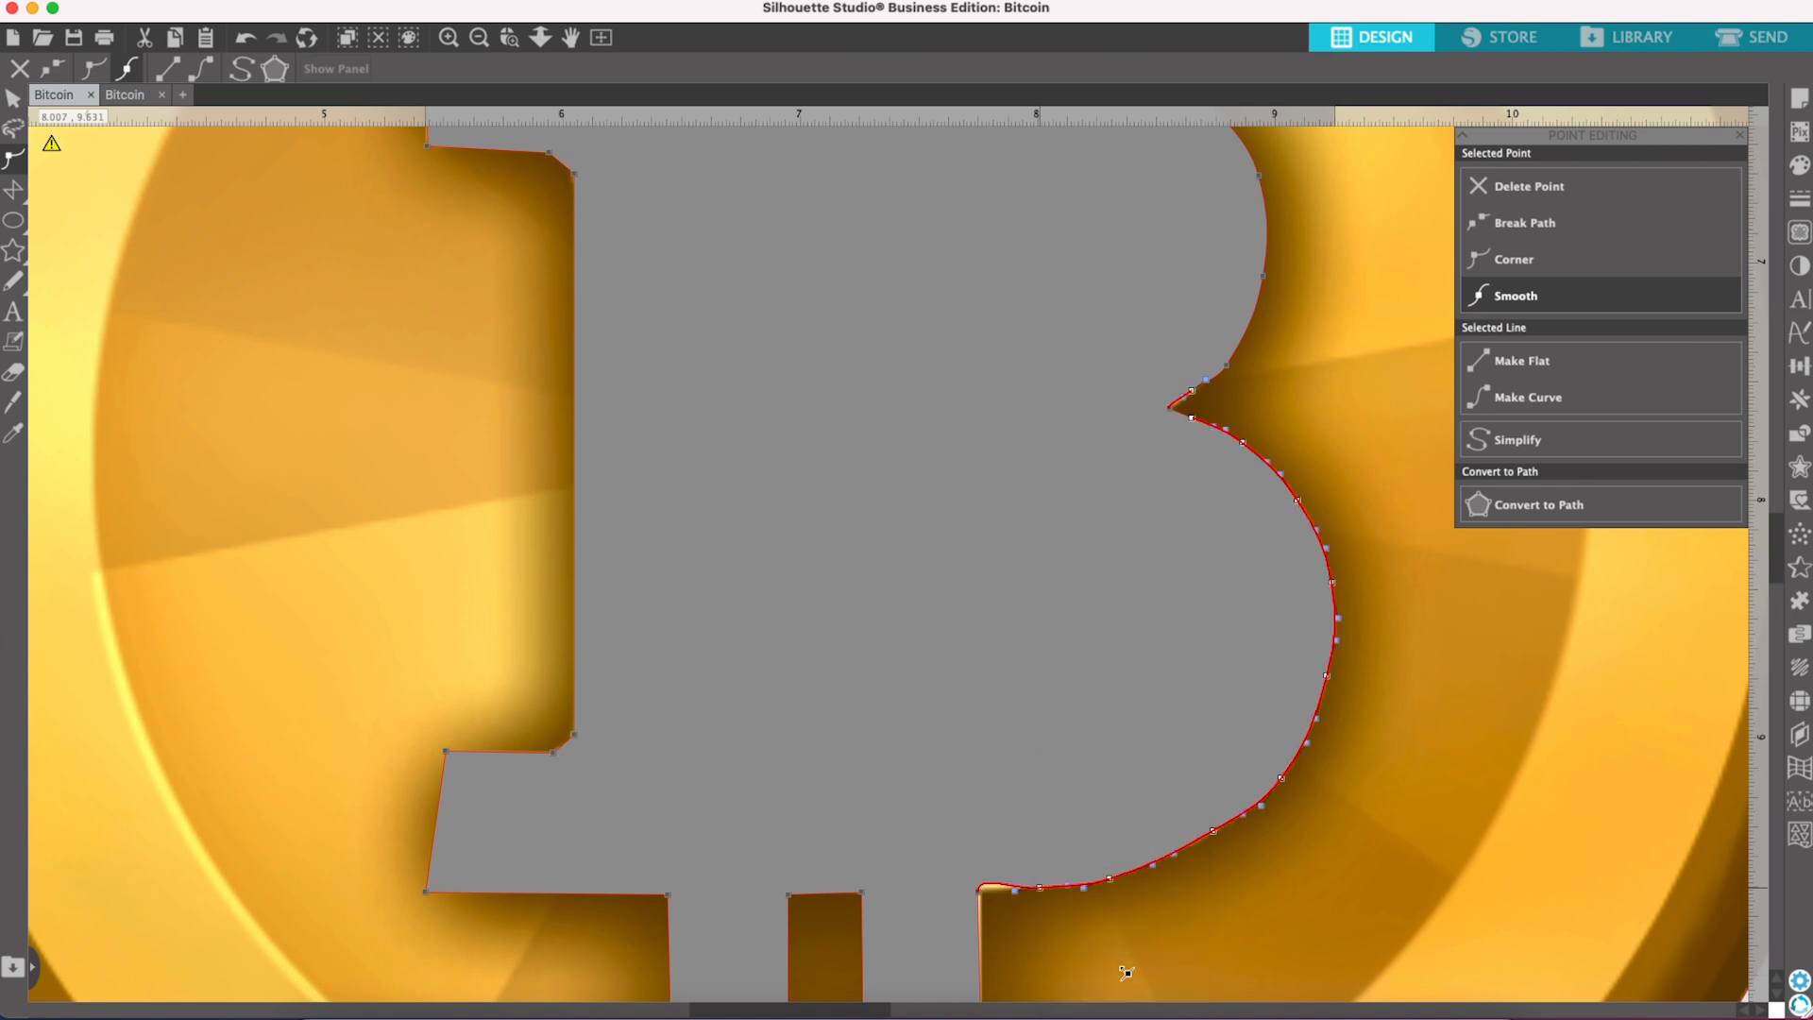
Step: Move the corner point where the lower bowl meets the rear bottom prong slightly down and reshape its curve to fit the coin image
left_click(1355, 785)
left_click(1040, 894)
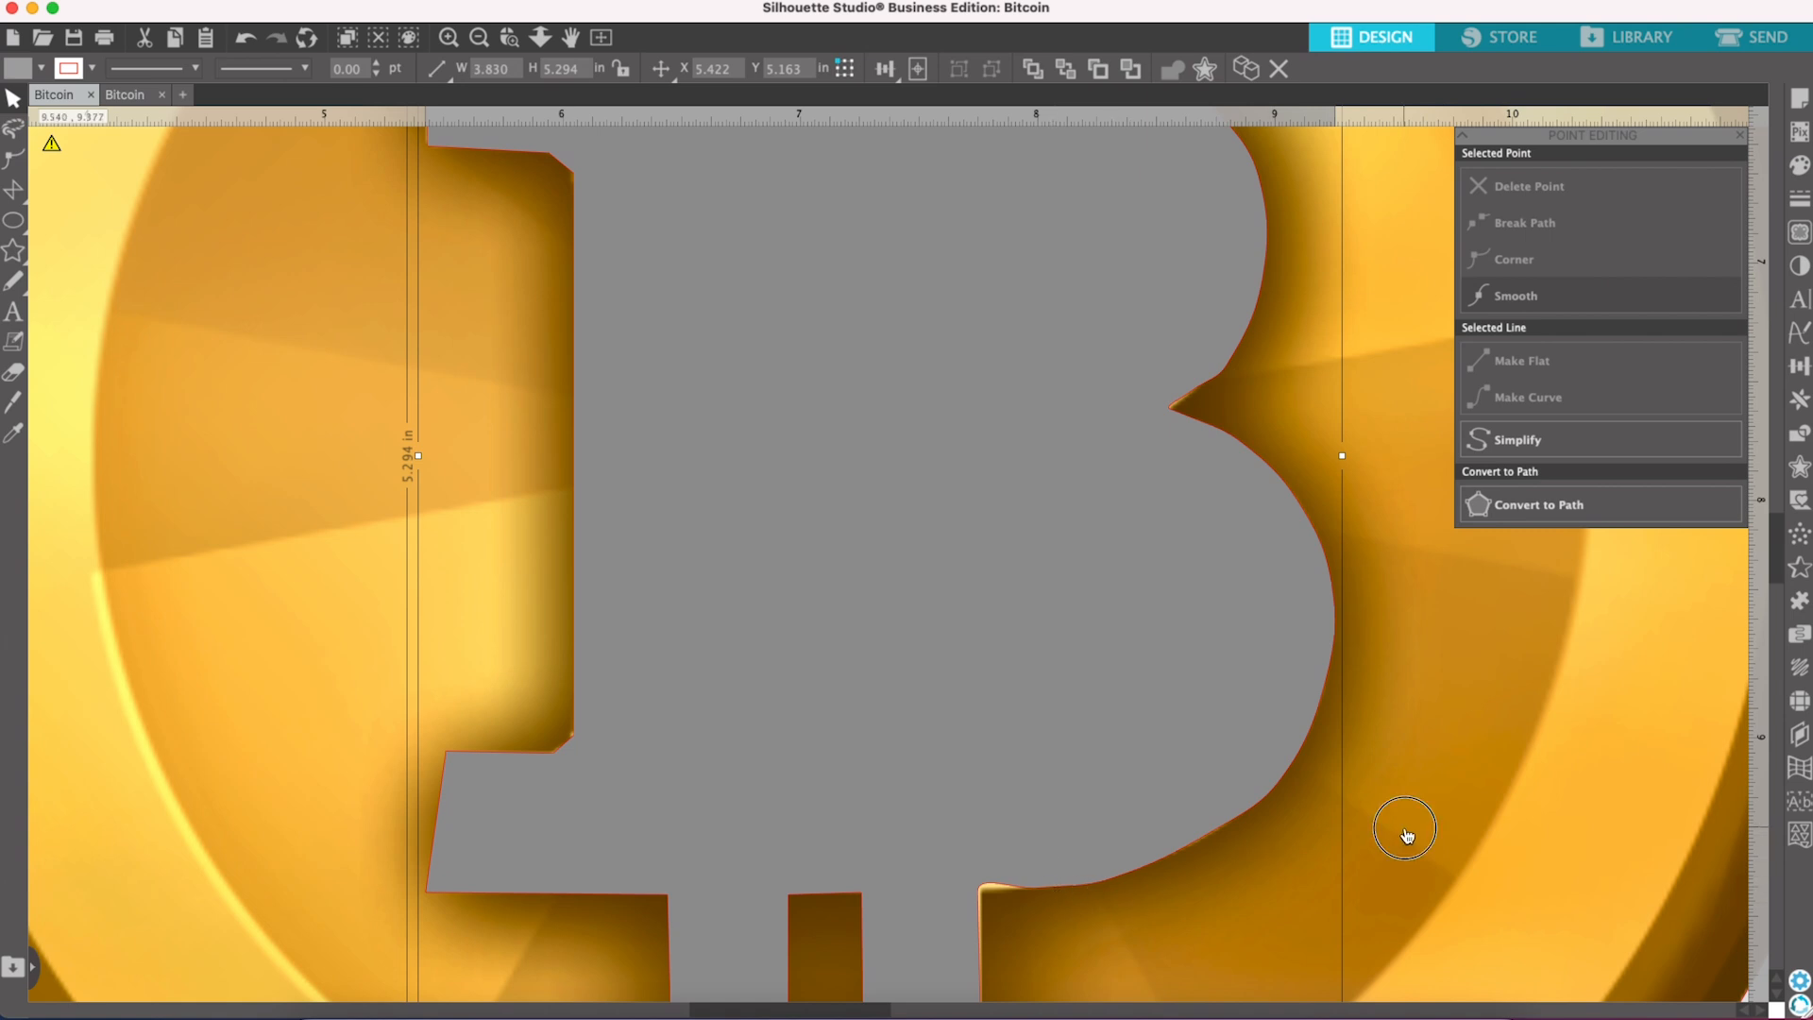
double_click(1086, 892)
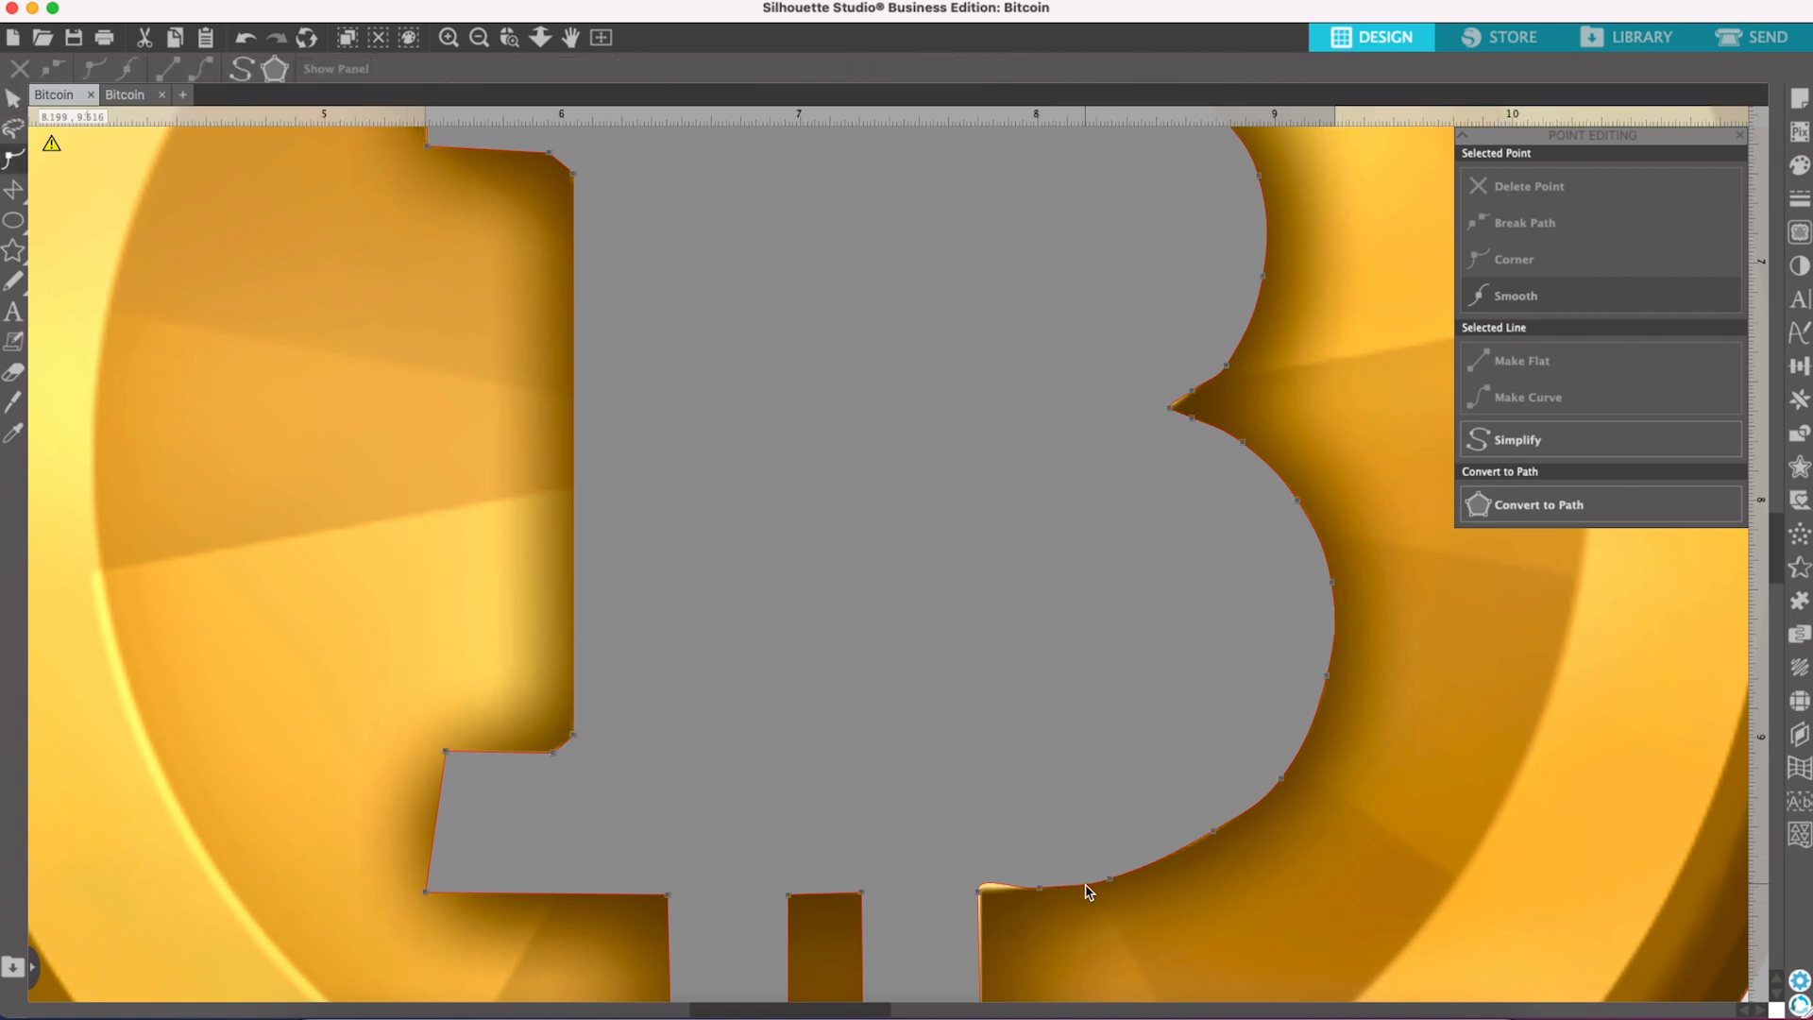
scroll(1020, 898, "down", 1)
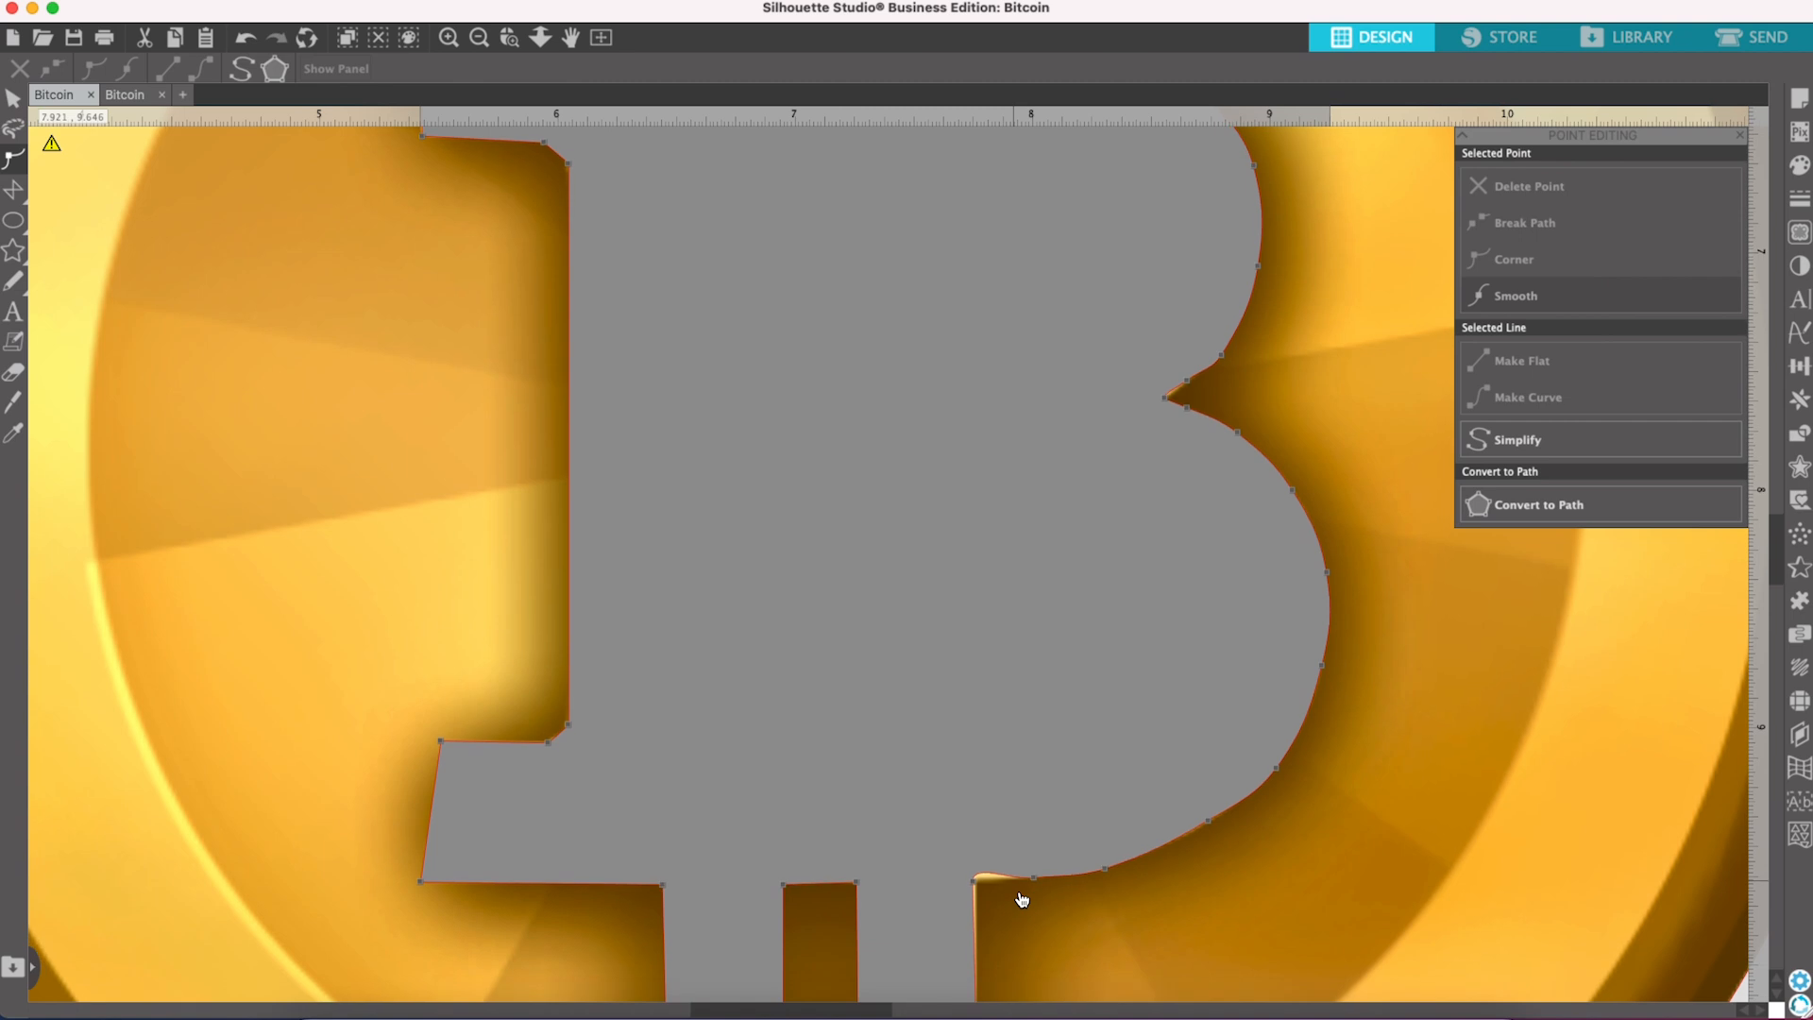
left_click(449, 38)
left_click(449, 38)
scroll(980, 609, "down", 10)
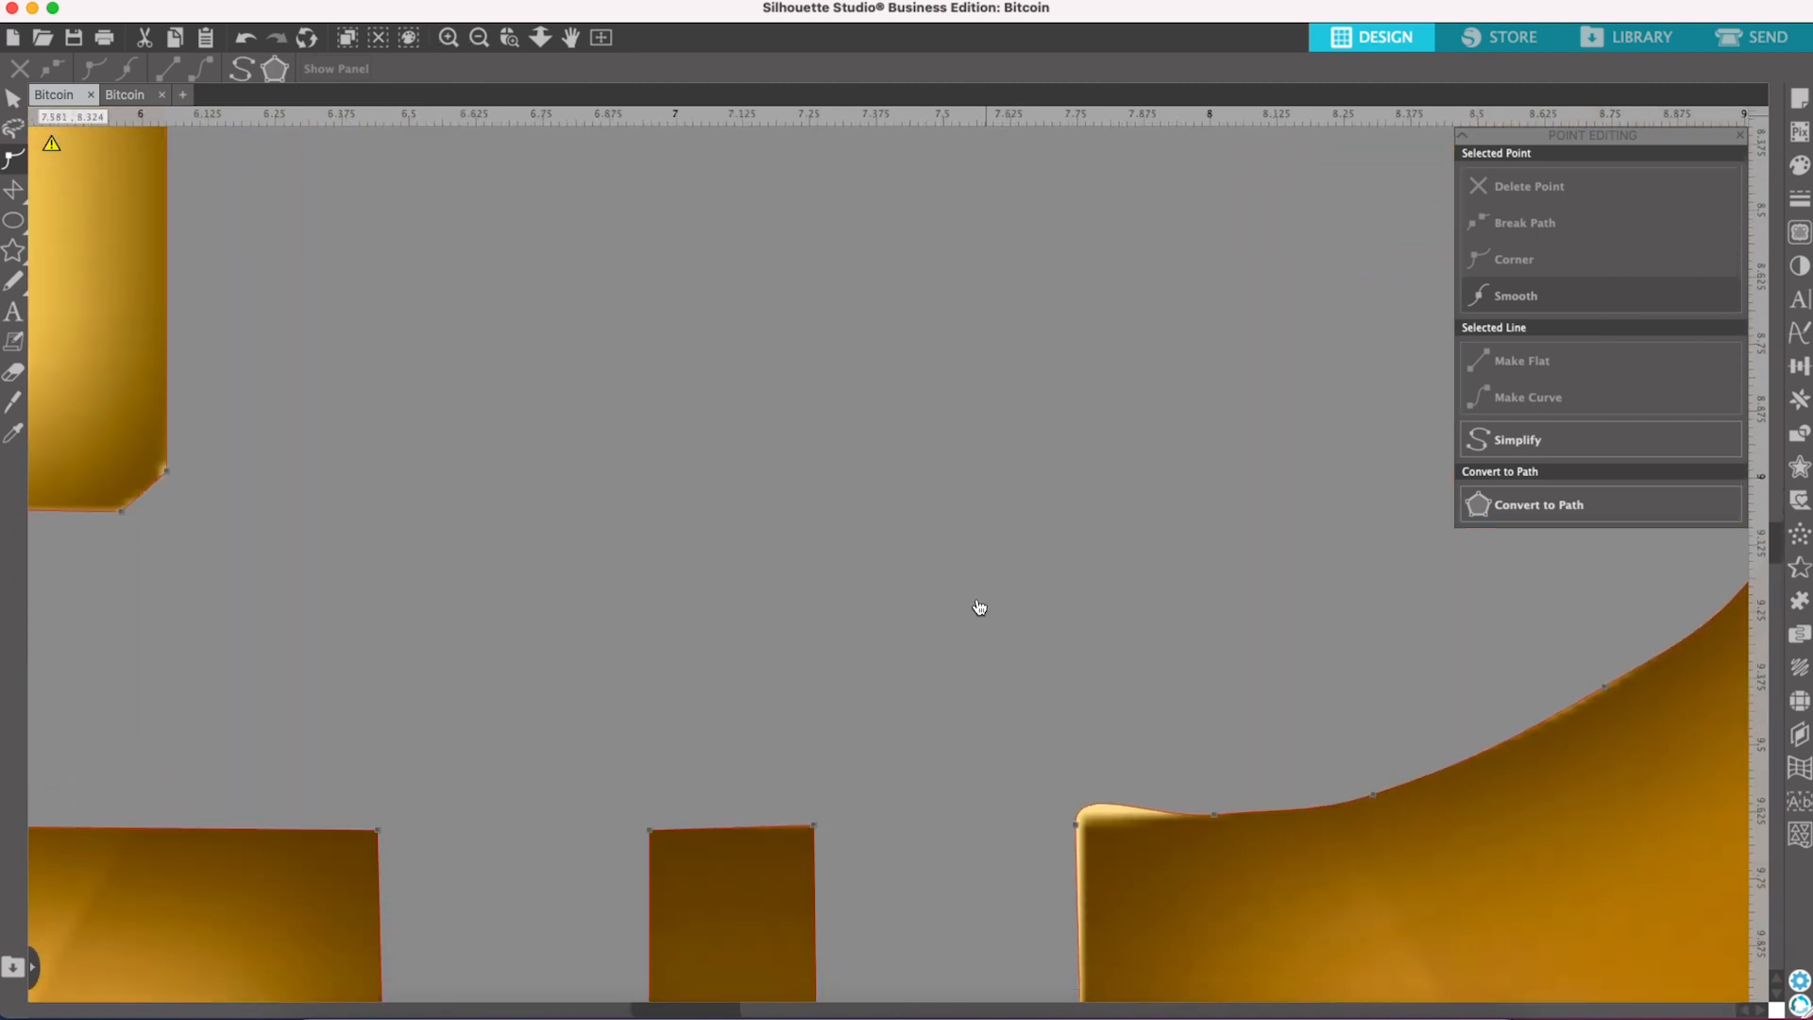
left_click(1007, 741)
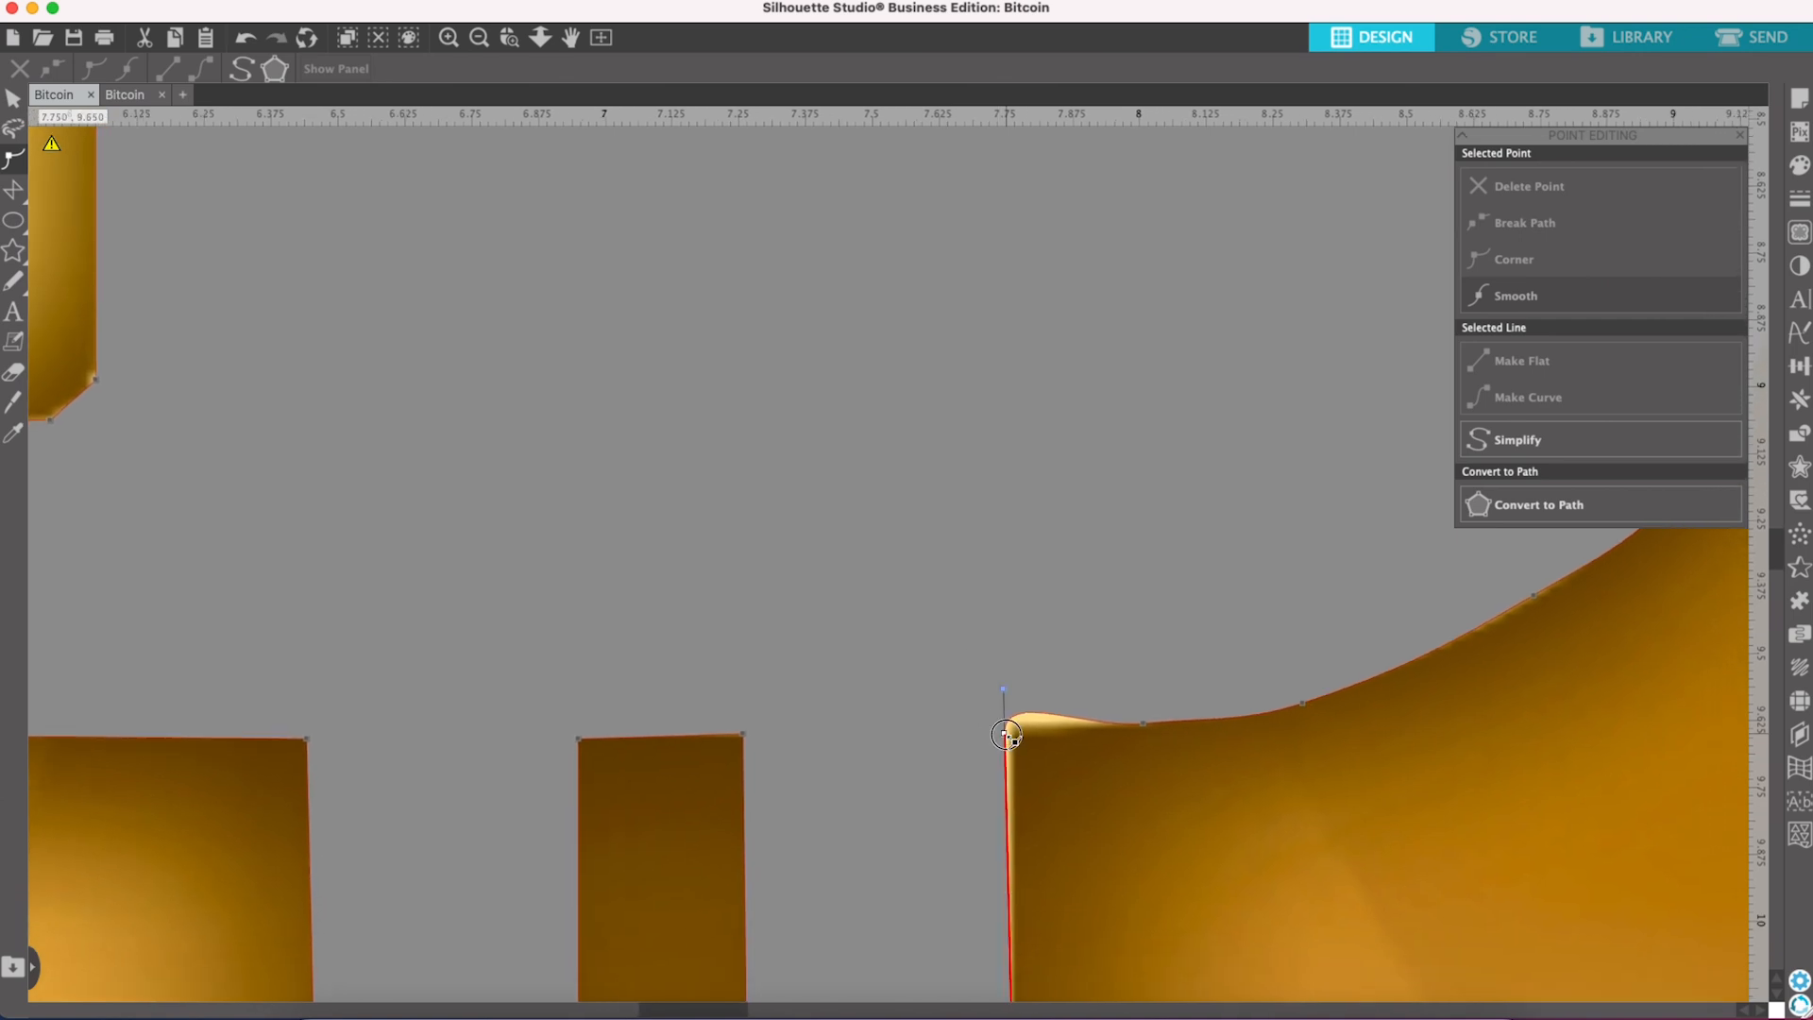
left_click_drag(1009, 743, 1045, 751)
left_click(1151, 730)
left_click(1013, 750)
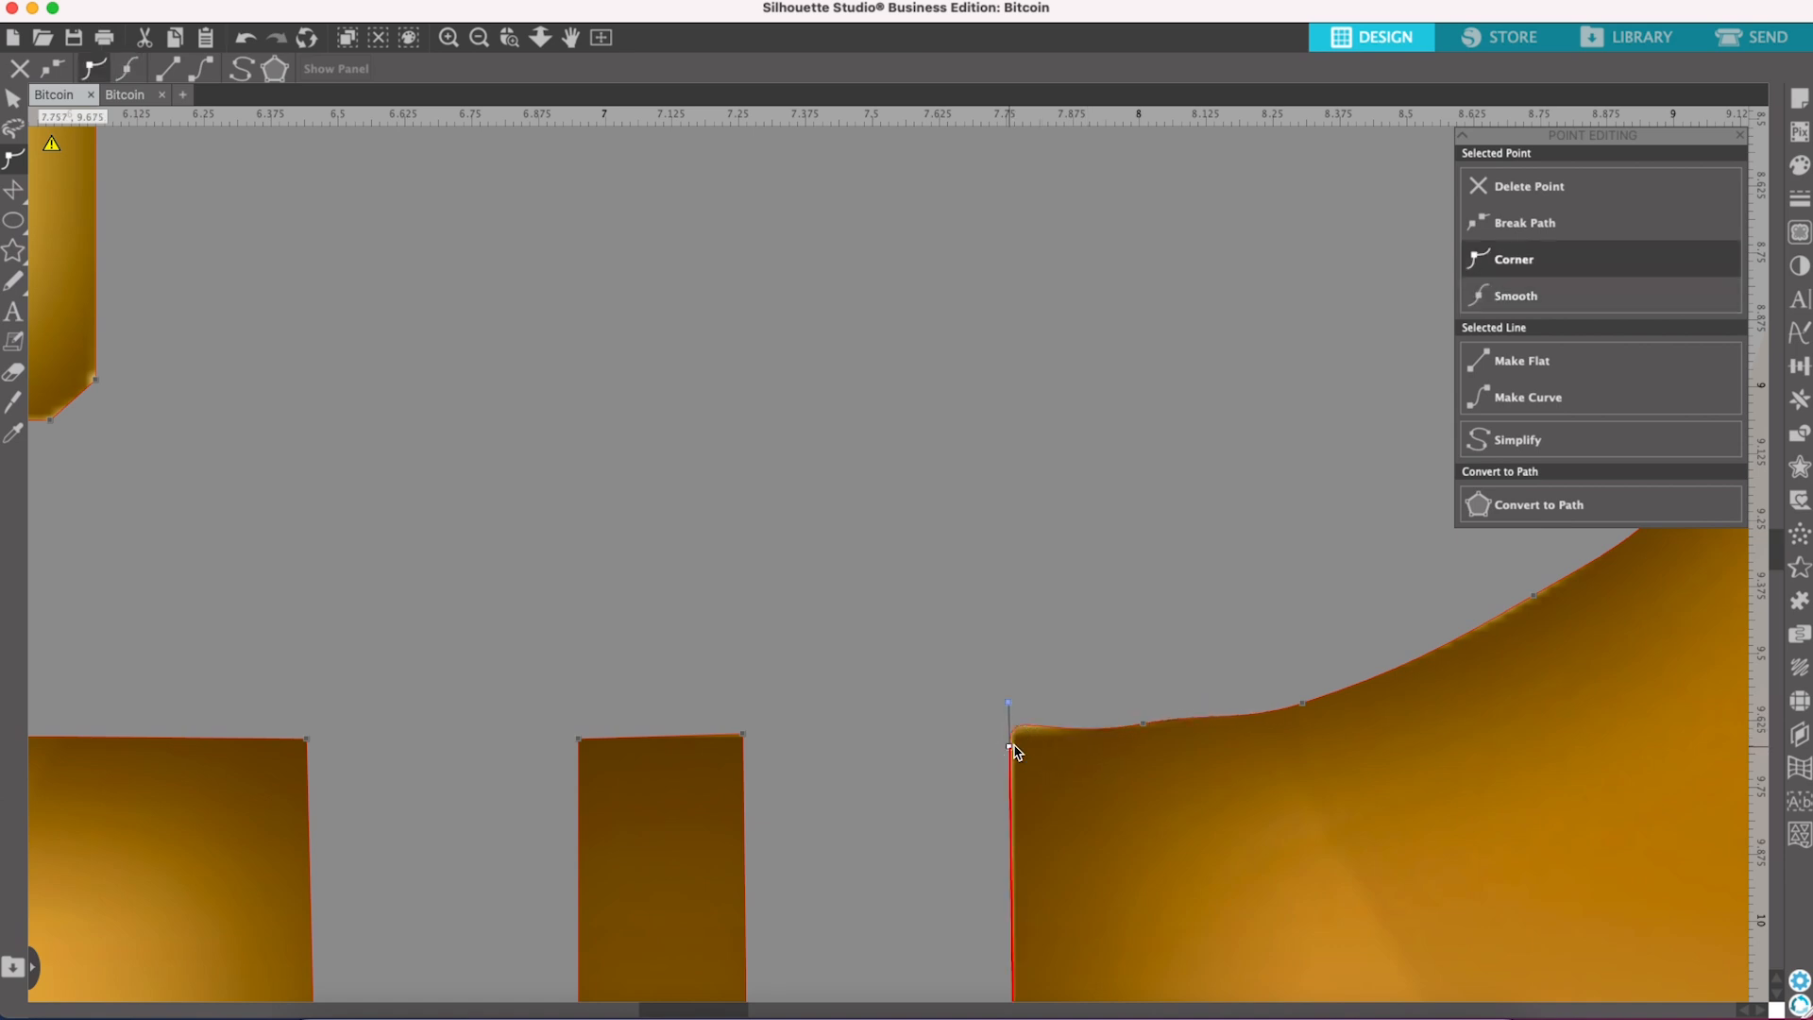
left_click_drag(1012, 754, 1011, 756)
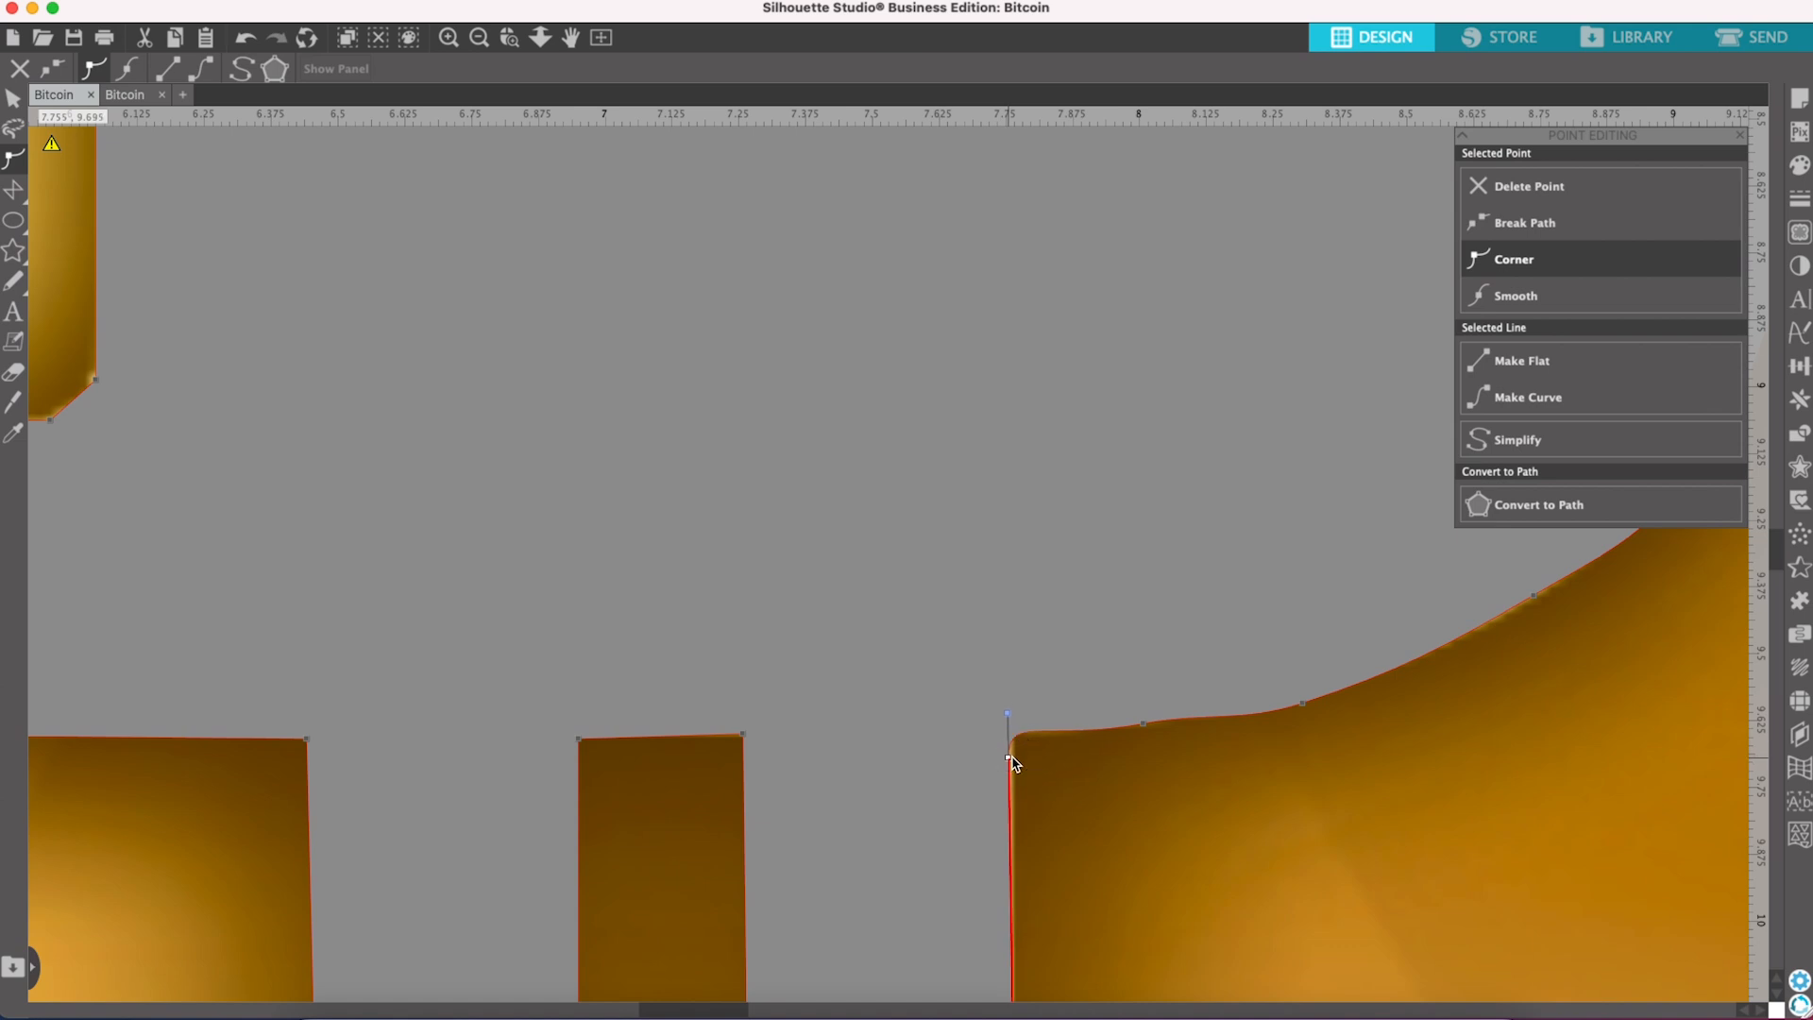
Step: Adjust the curve handle of the next point along the lower bowl's bottom edge so the outline follows the image
left_click(1144, 724)
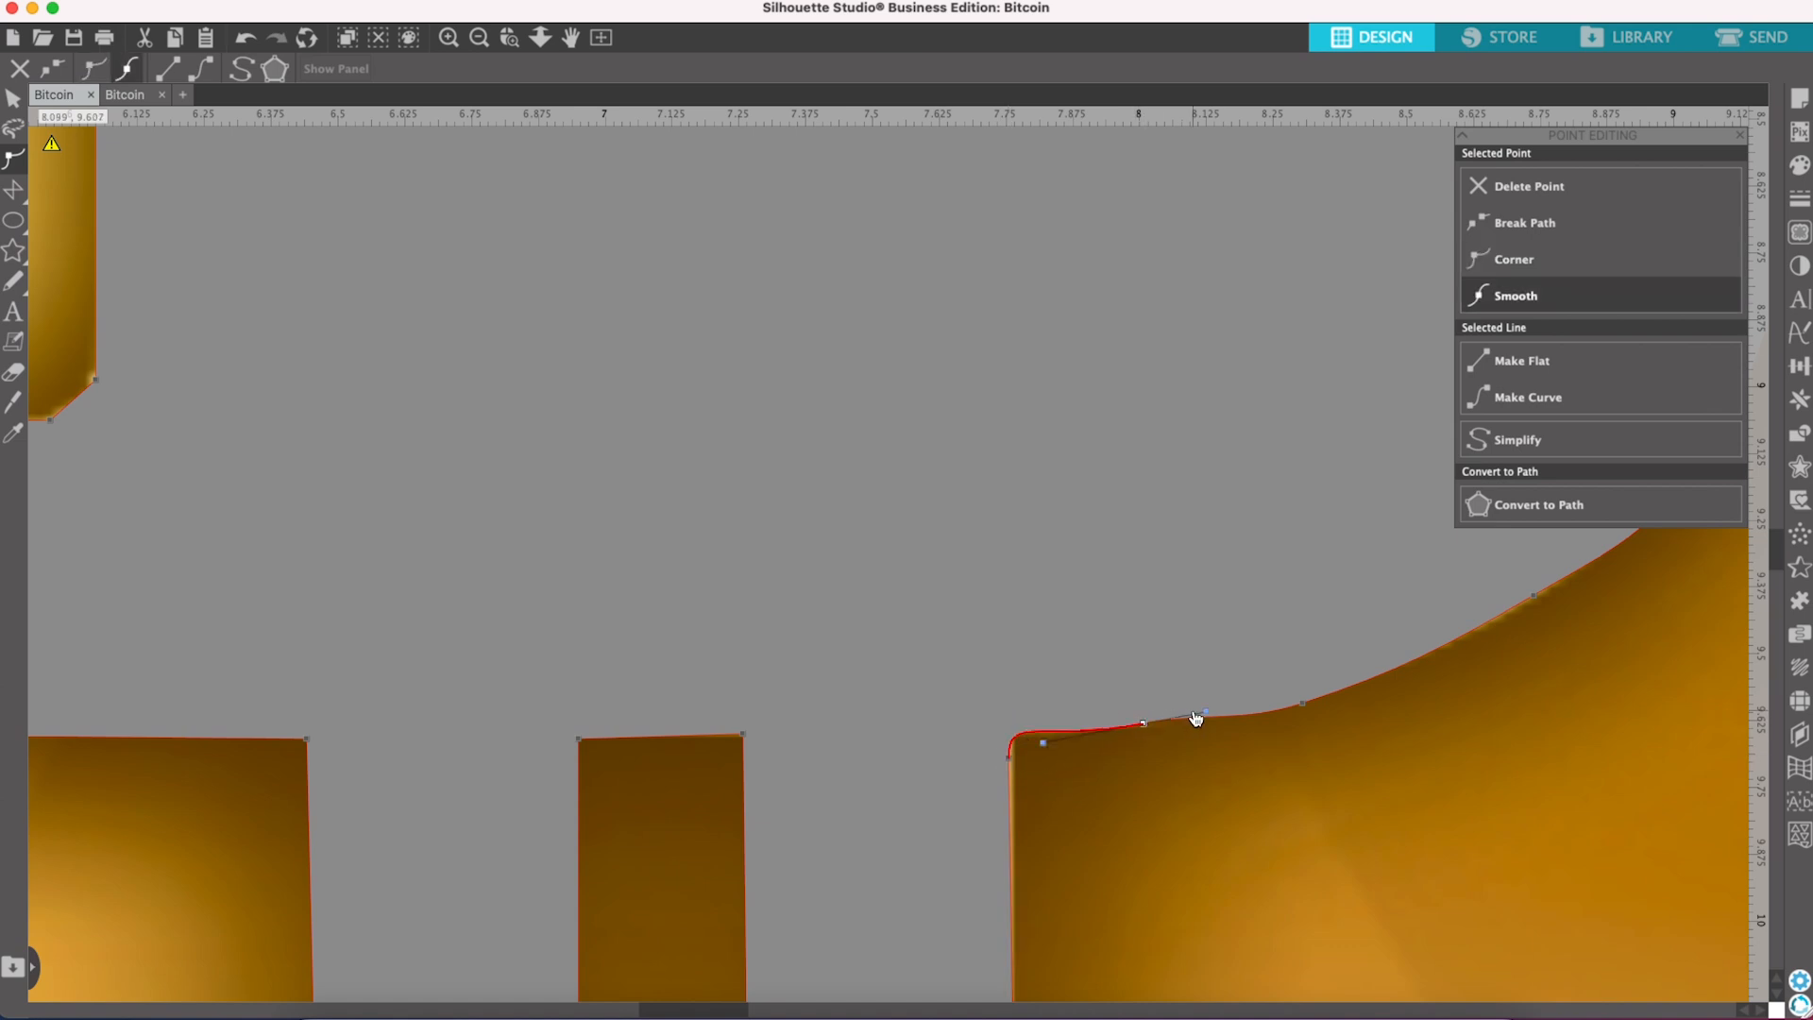
left_click_drag(1212, 717, 1213, 722)
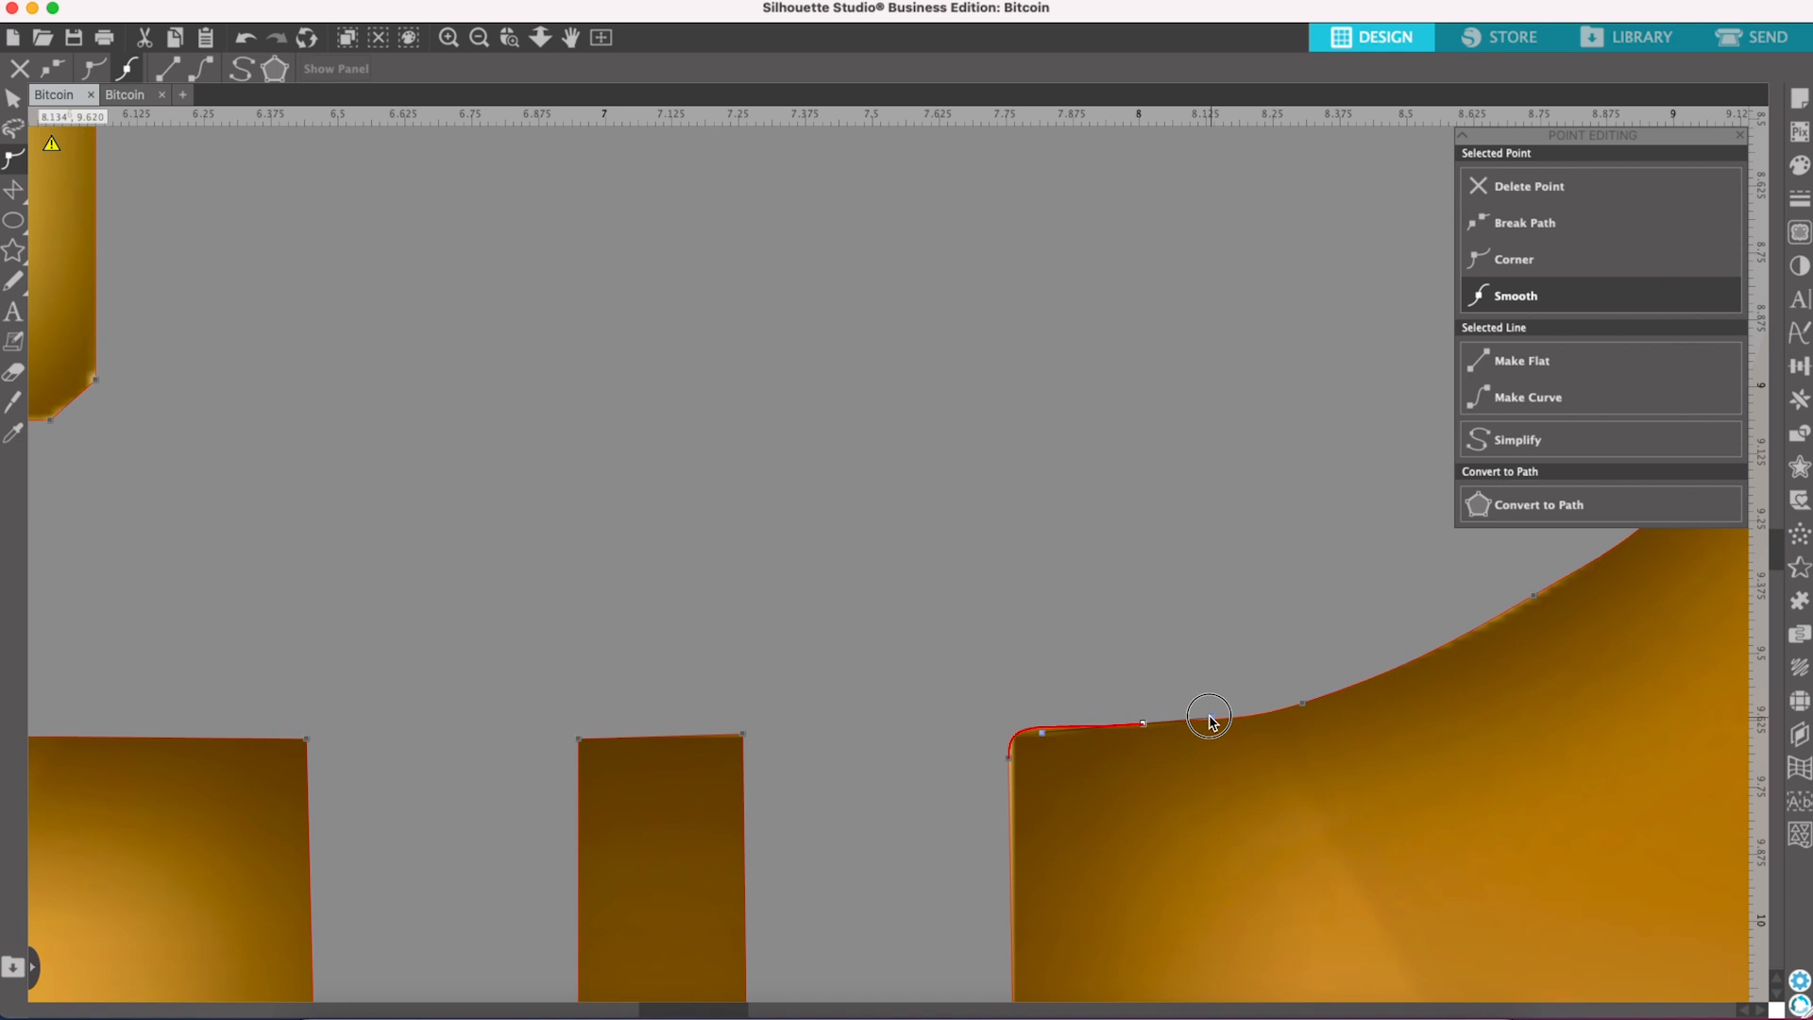
scroll(1376, 733, "up", 5)
scroll(1376, 733, "right", 4)
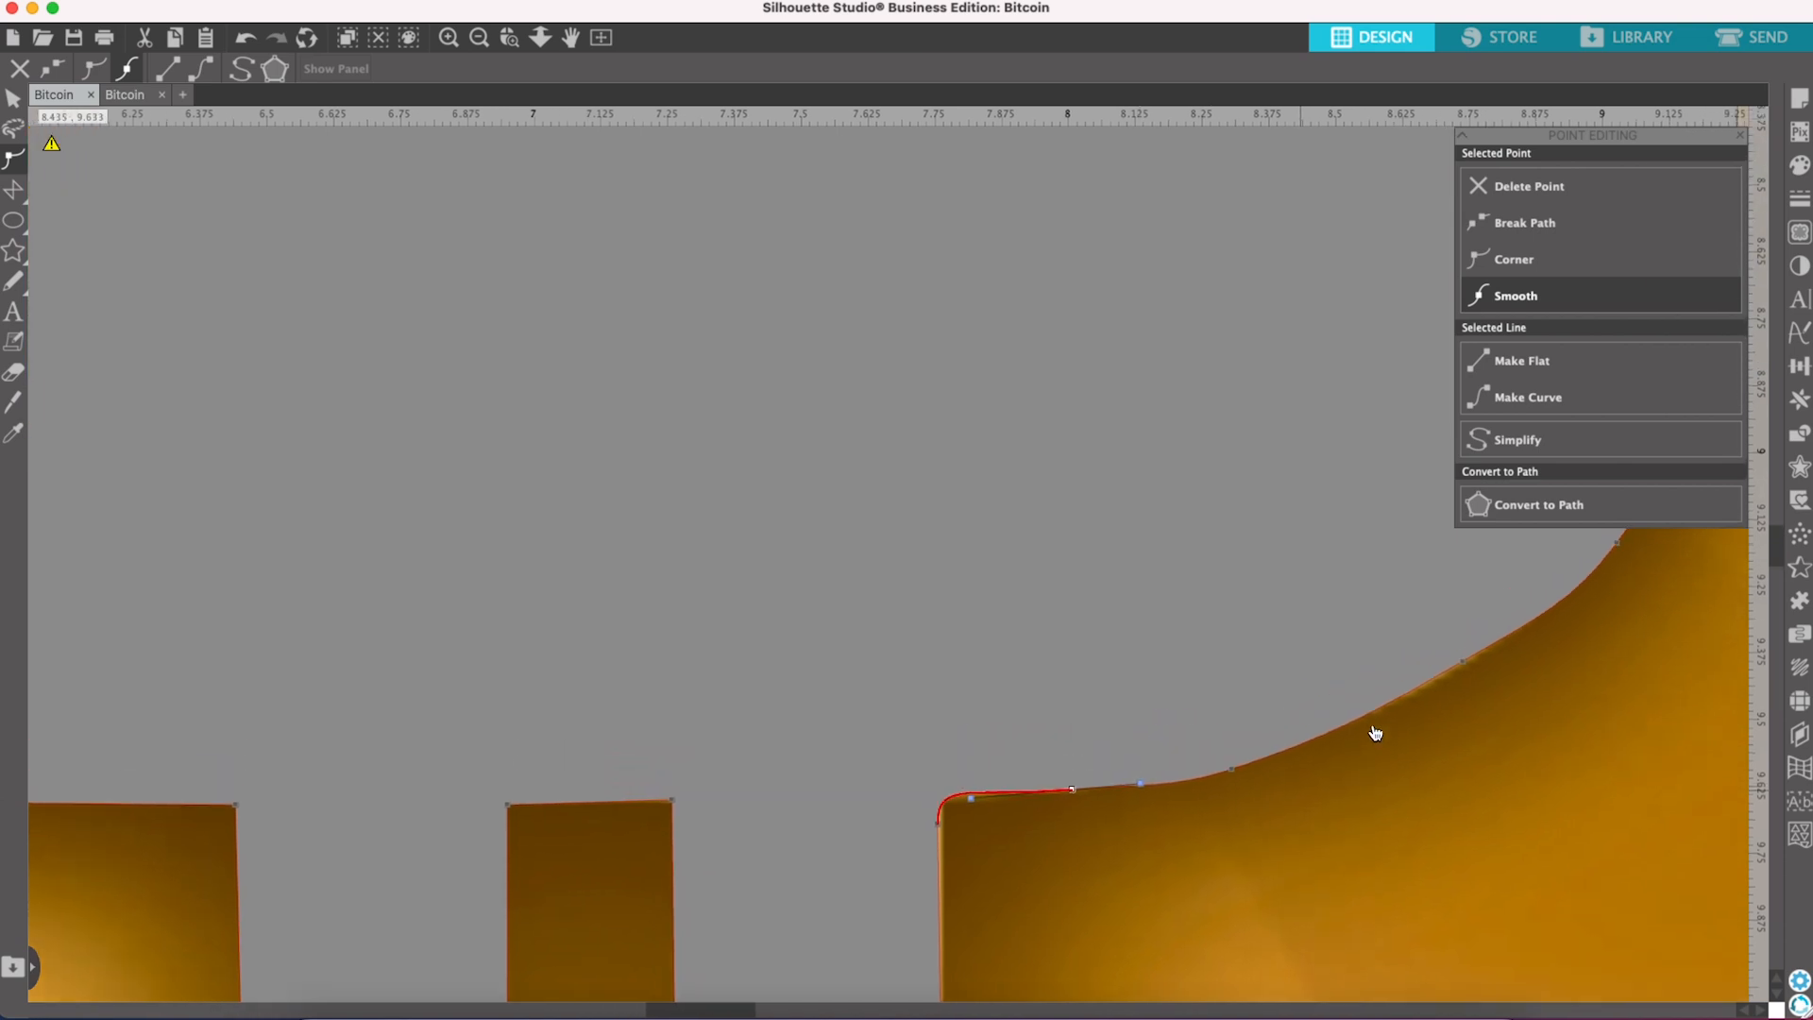
left_click(1449, 711)
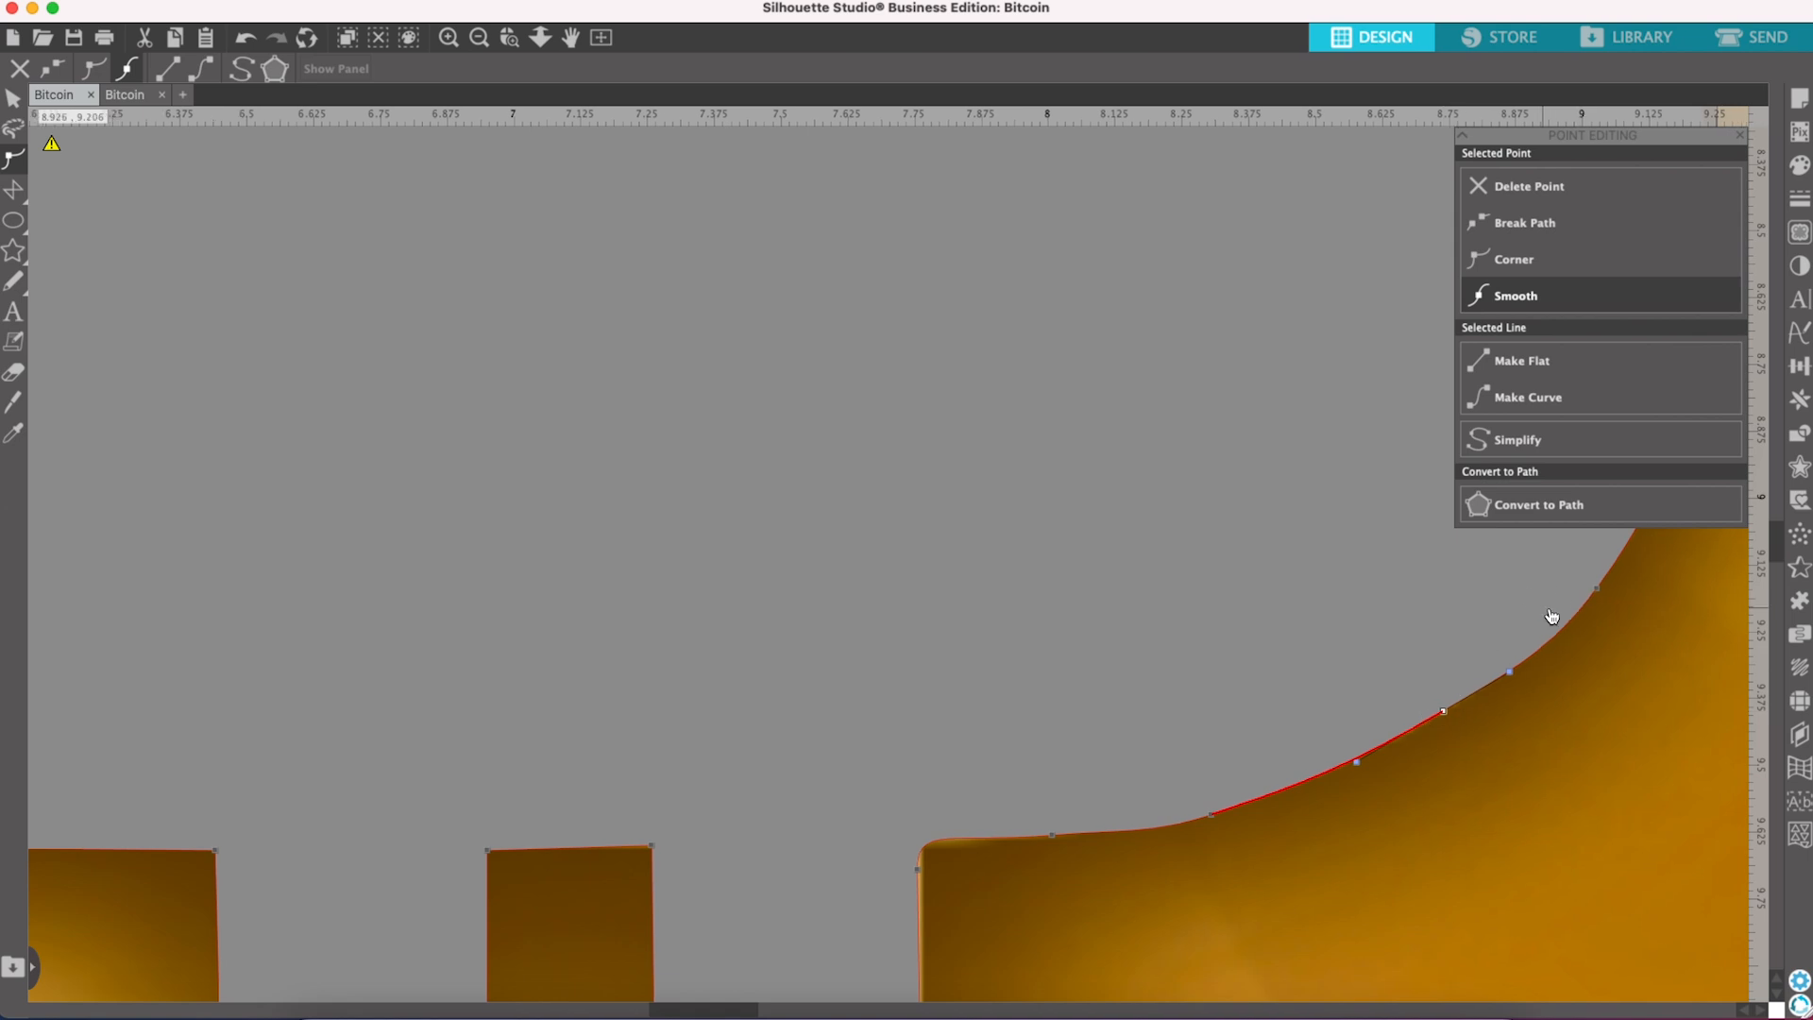
scroll(1552, 616, "up", 3)
scroll(1552, 616, "right", 6)
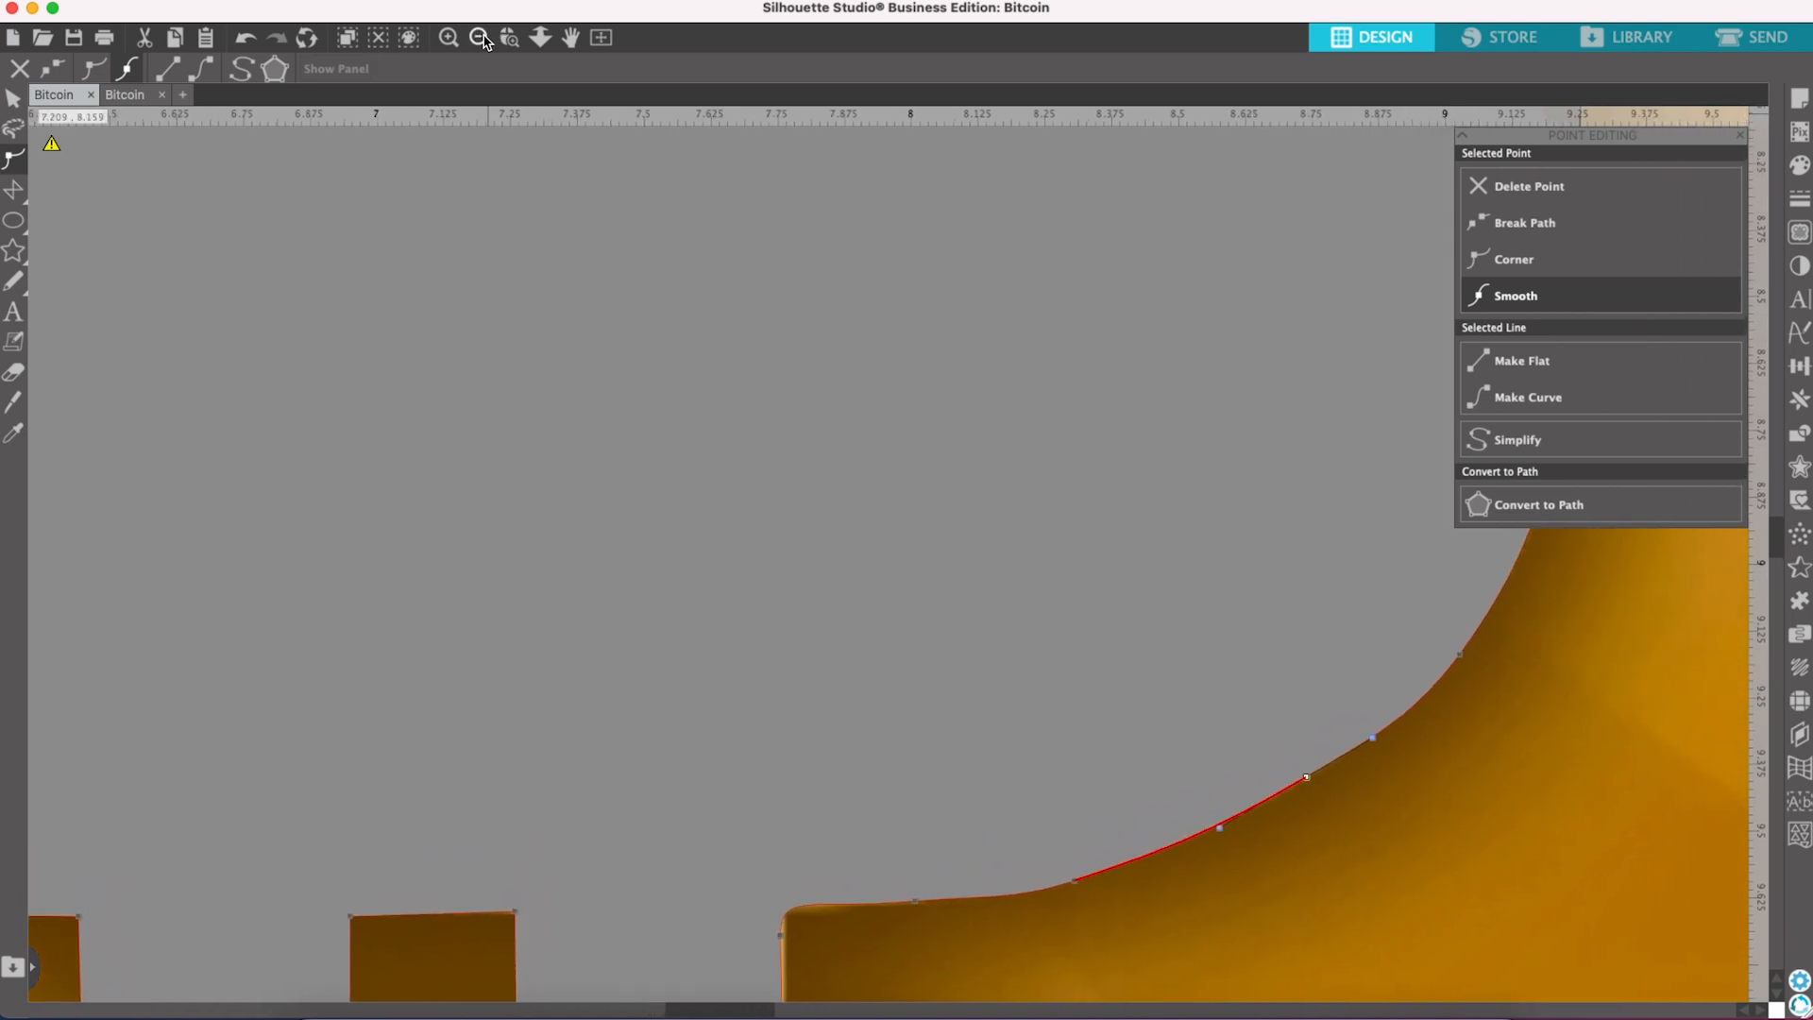
Step: Adjust the curve handles of the points around the notch between the two bowls so both edges follow the coin image
left_click(481, 40)
left_click(481, 40)
scroll(1043, 194, "up", 1)
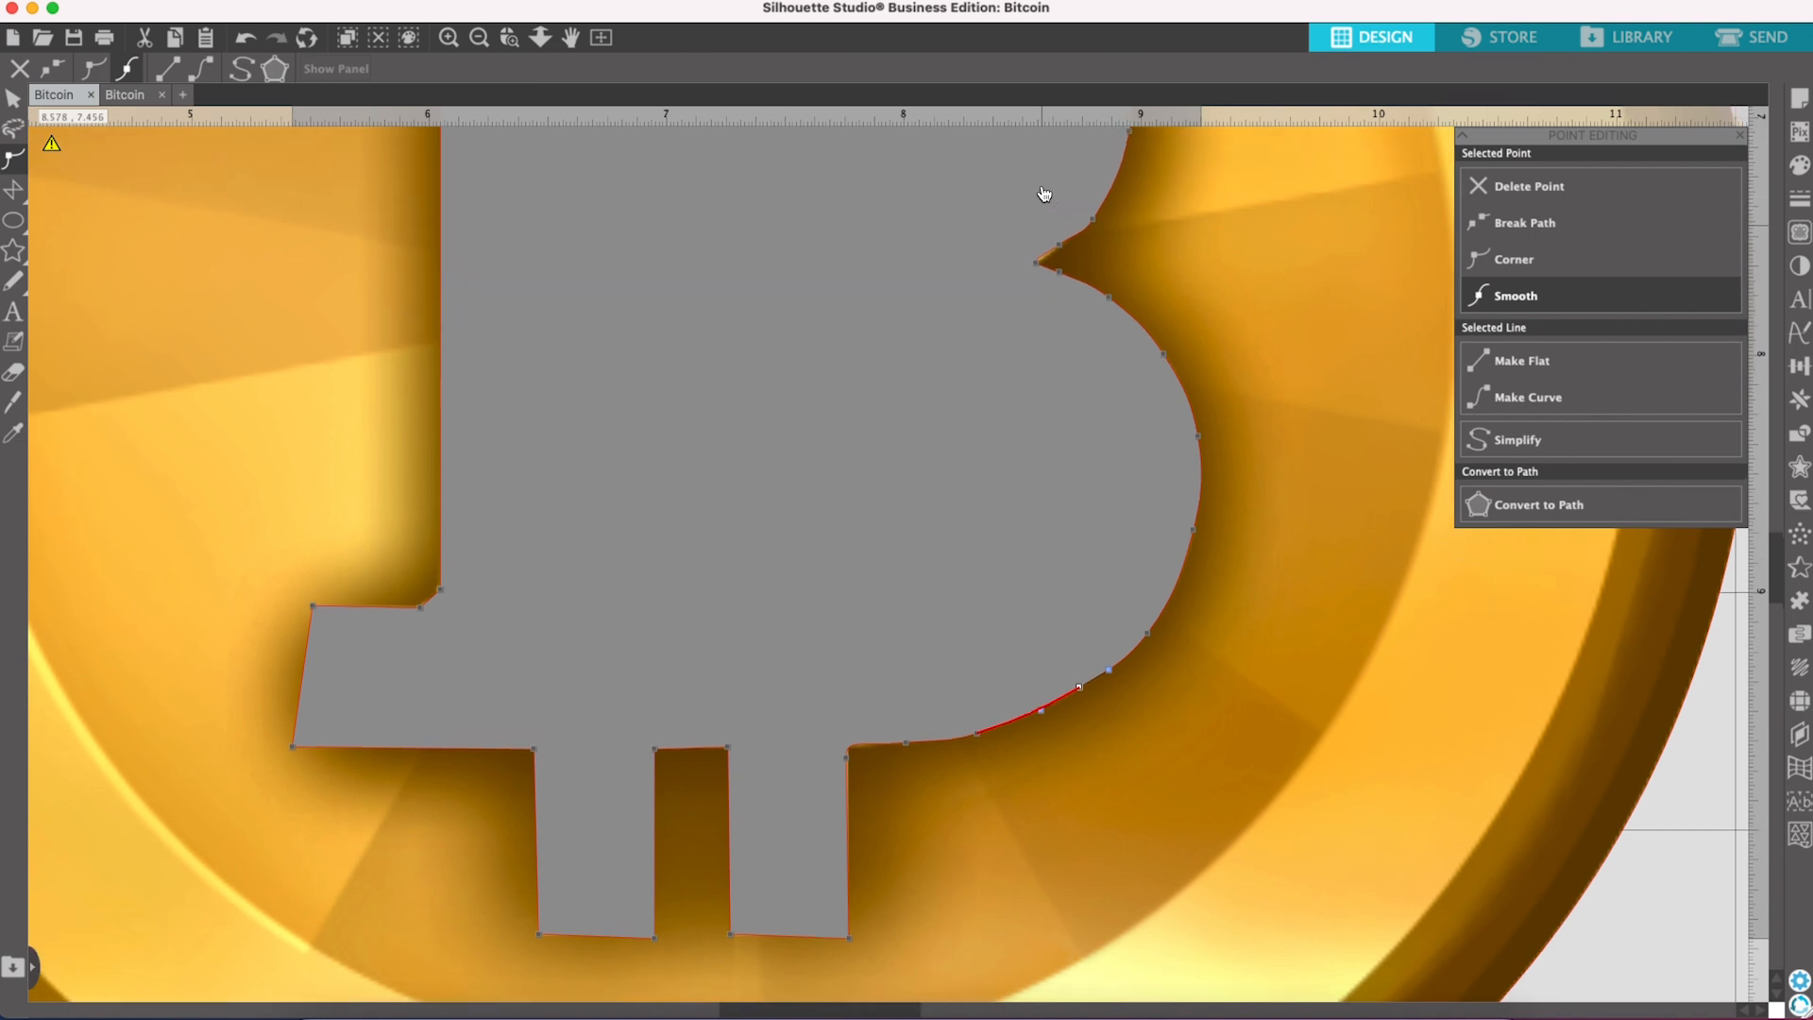
scroll(1043, 194, "up", 1)
scroll(1043, 194, "right", 1)
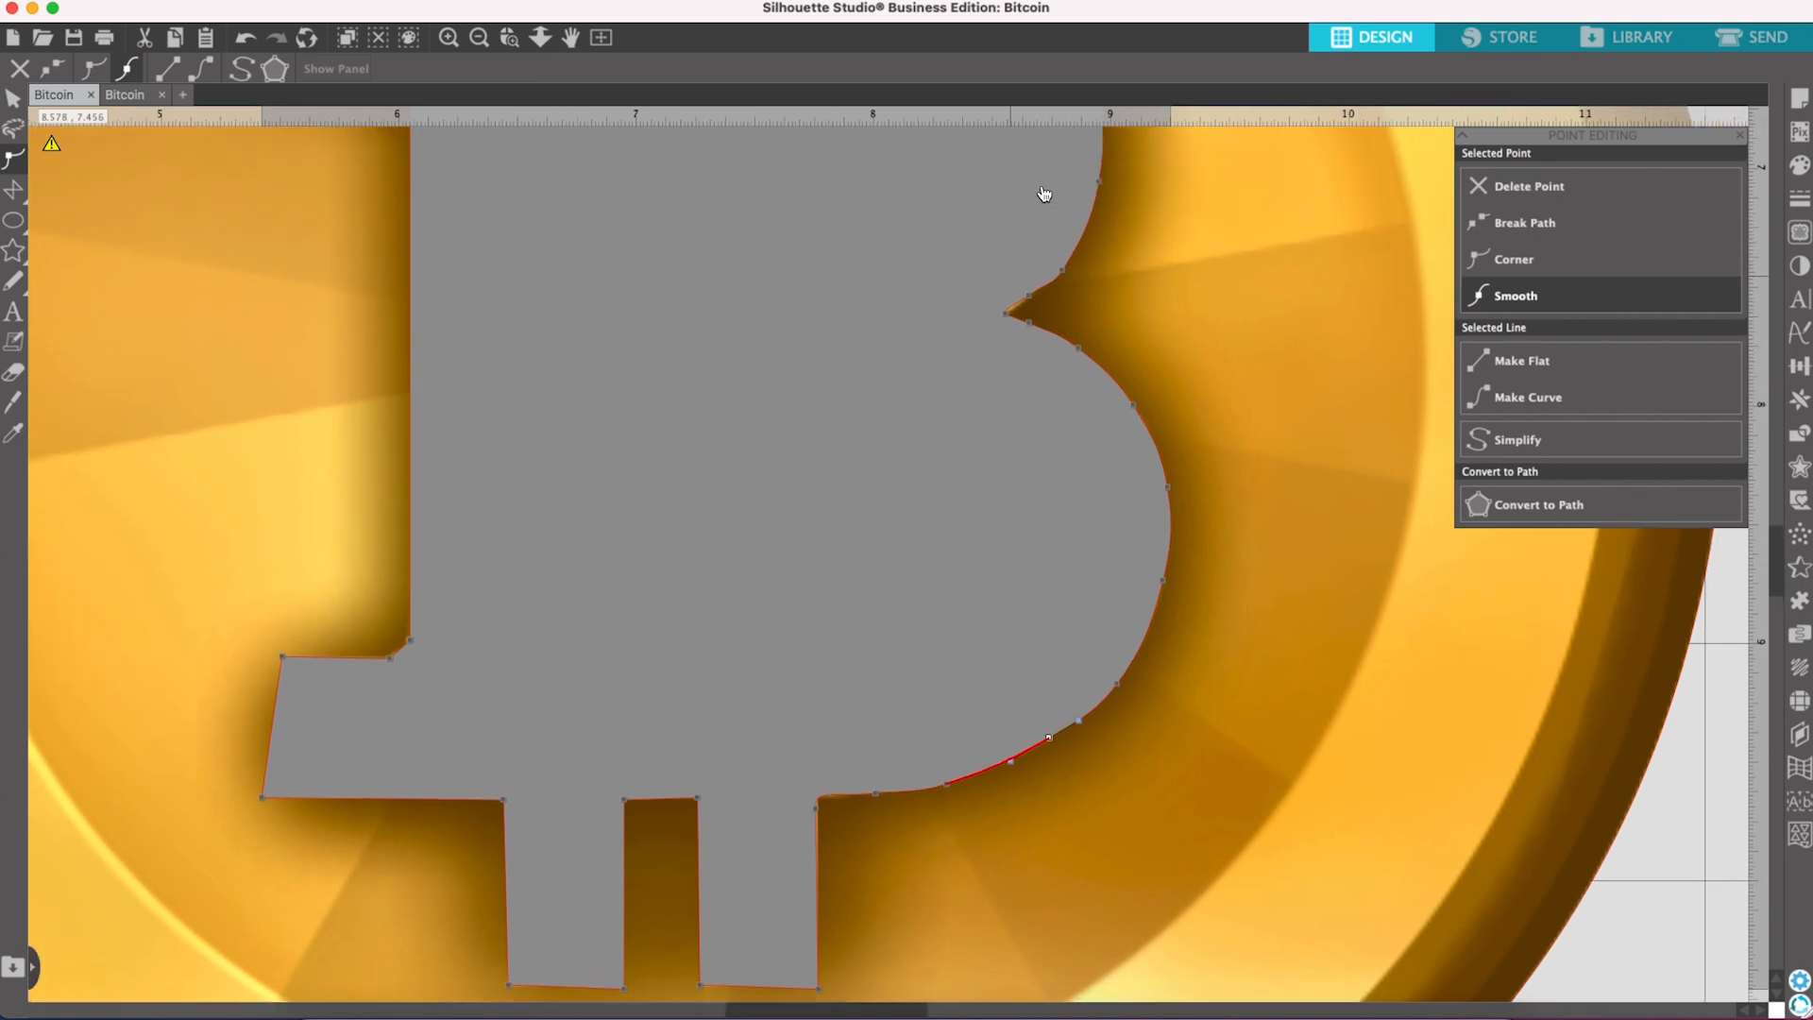
left_click(458, 40)
left_click(458, 40)
scroll(996, 210, "up", 3)
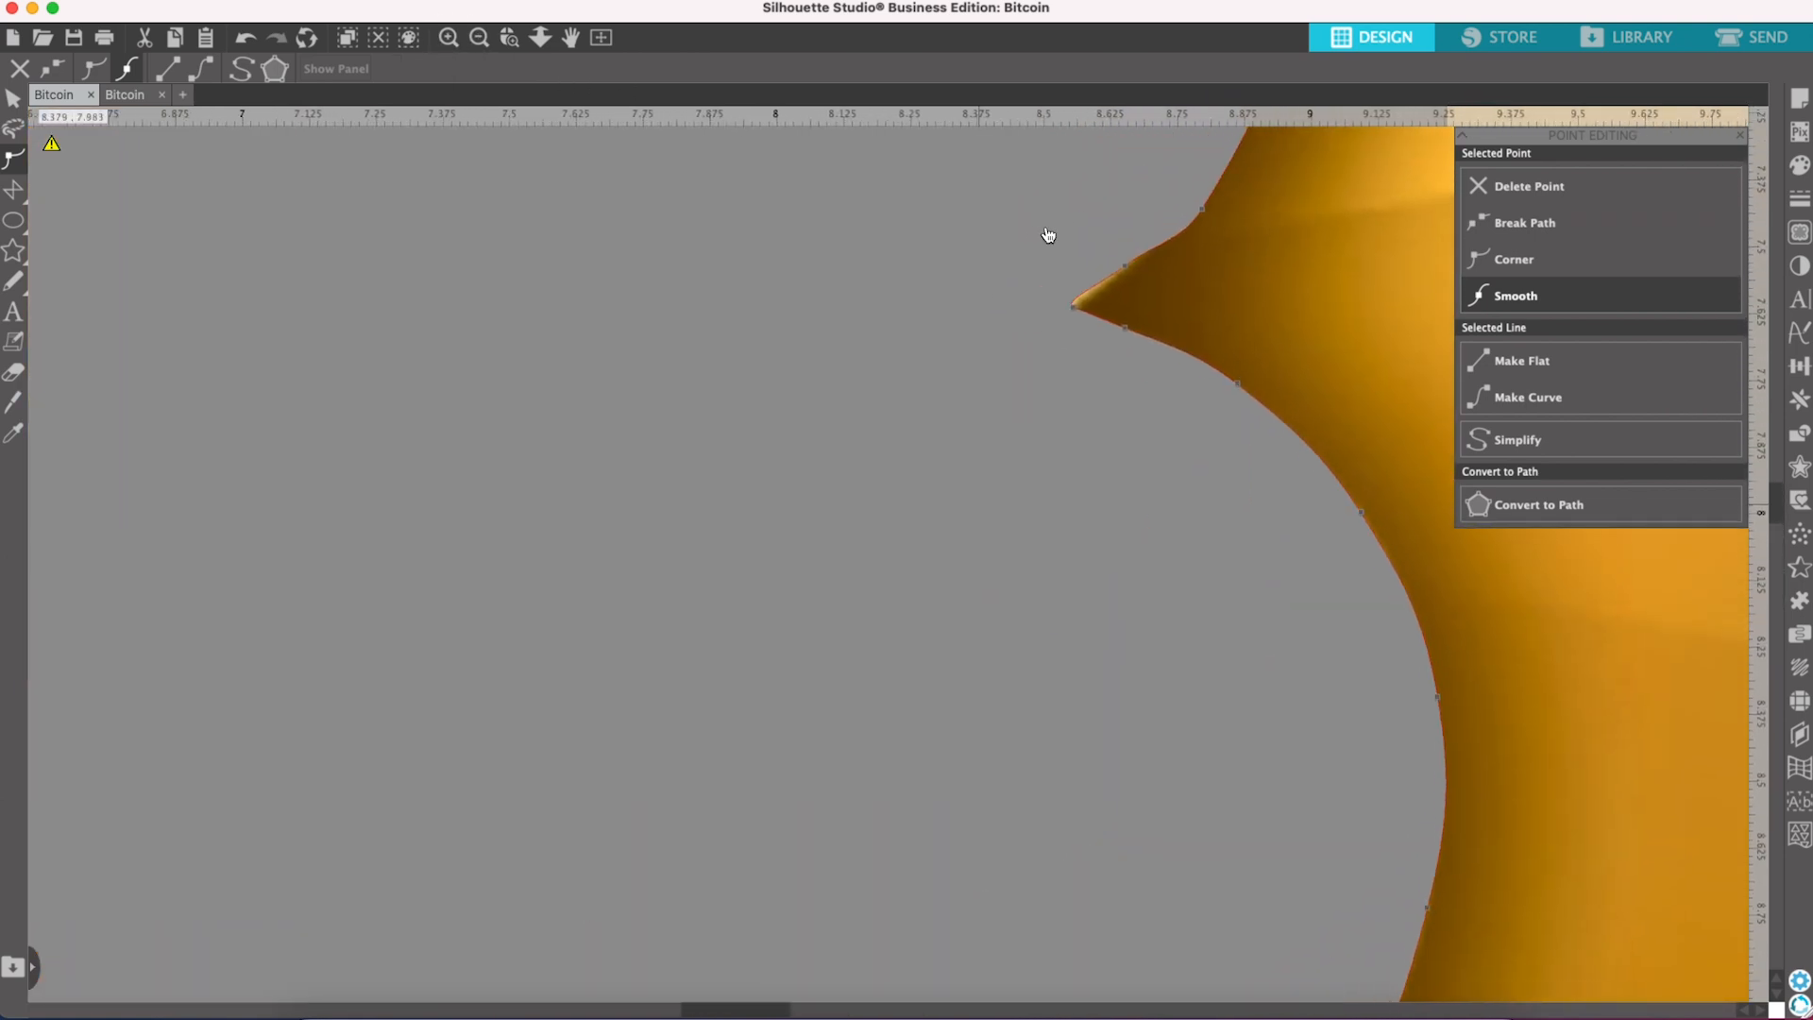
left_click(1121, 278)
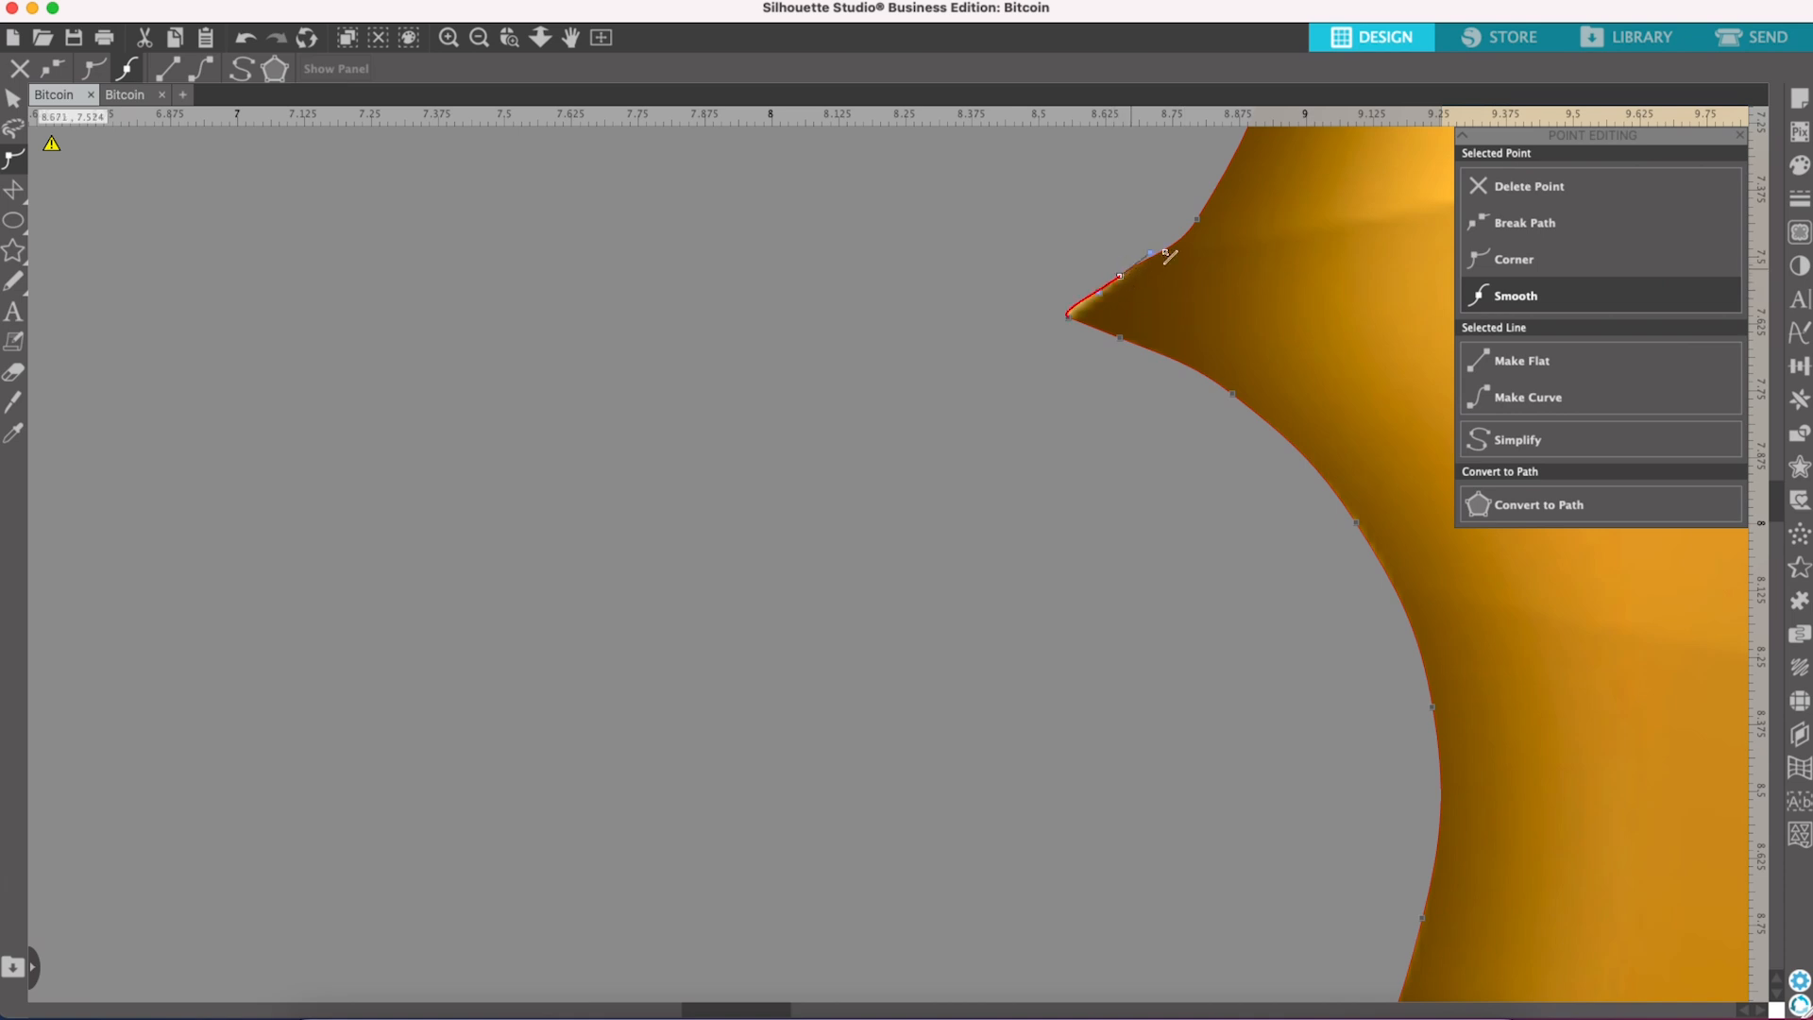
left_click(1180, 250)
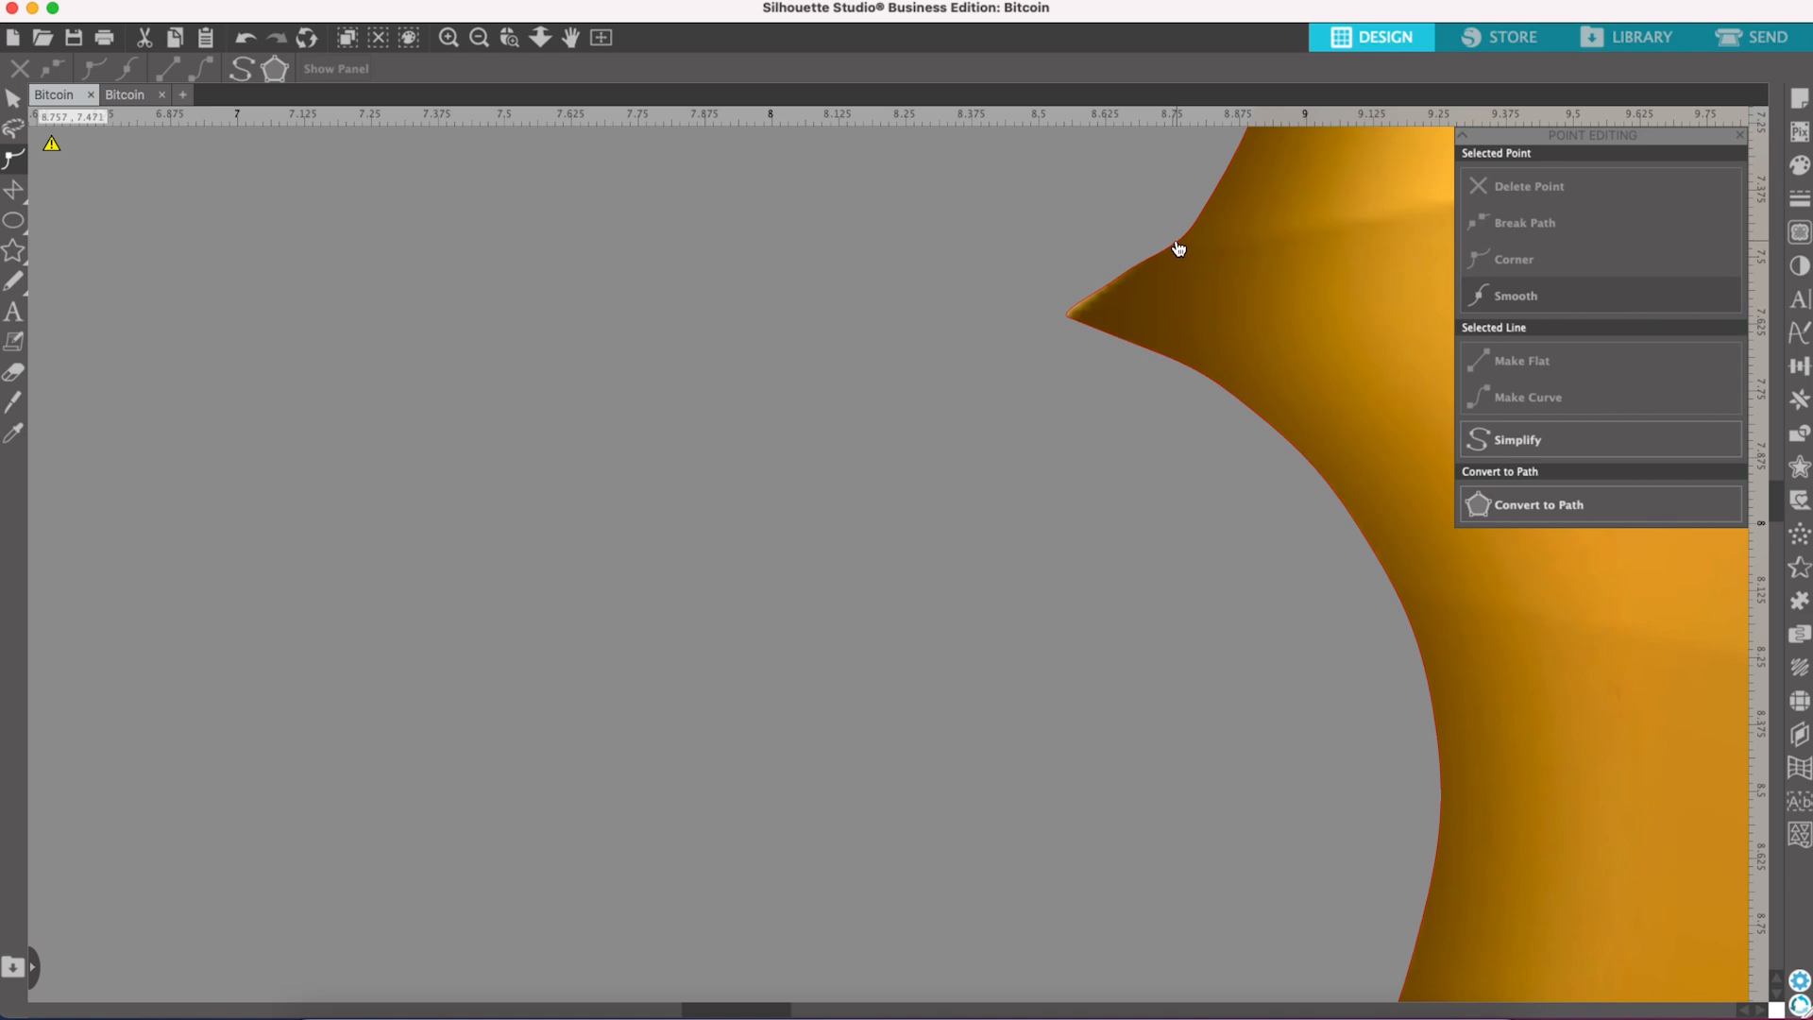
left_click(1181, 246)
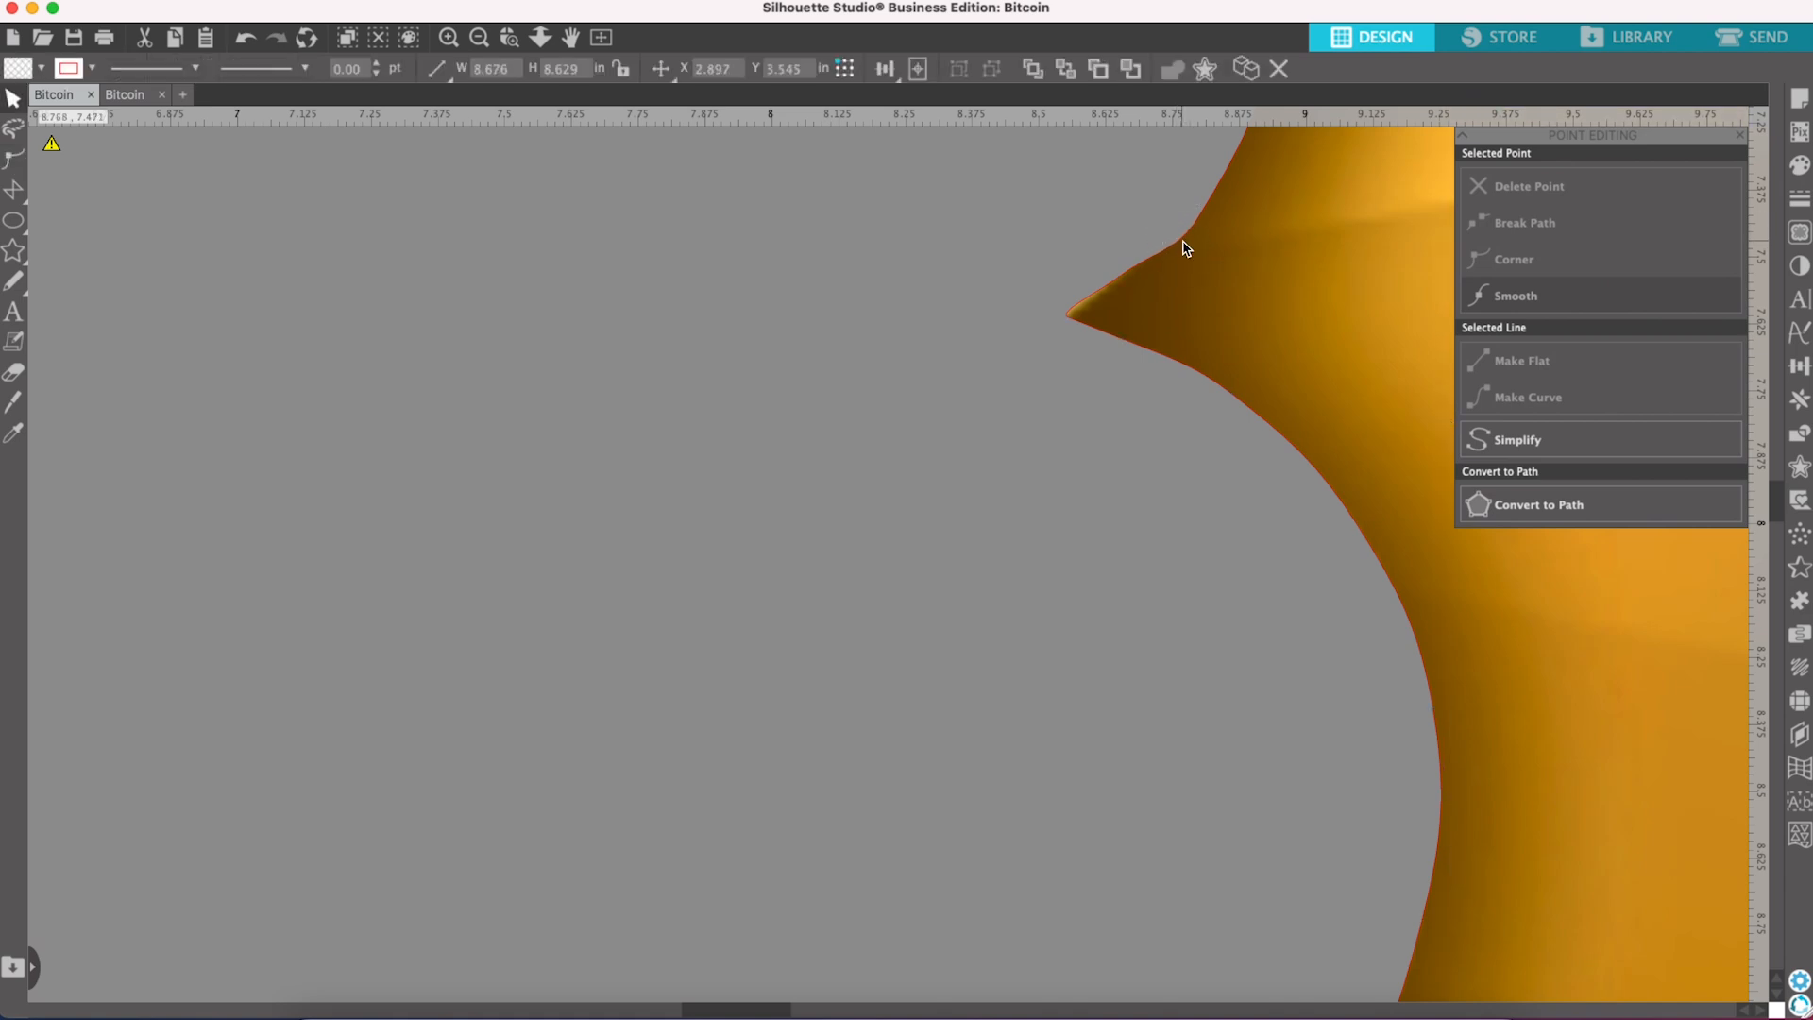
double_click(1182, 250)
left_click(1205, 227)
left_click(1182, 252)
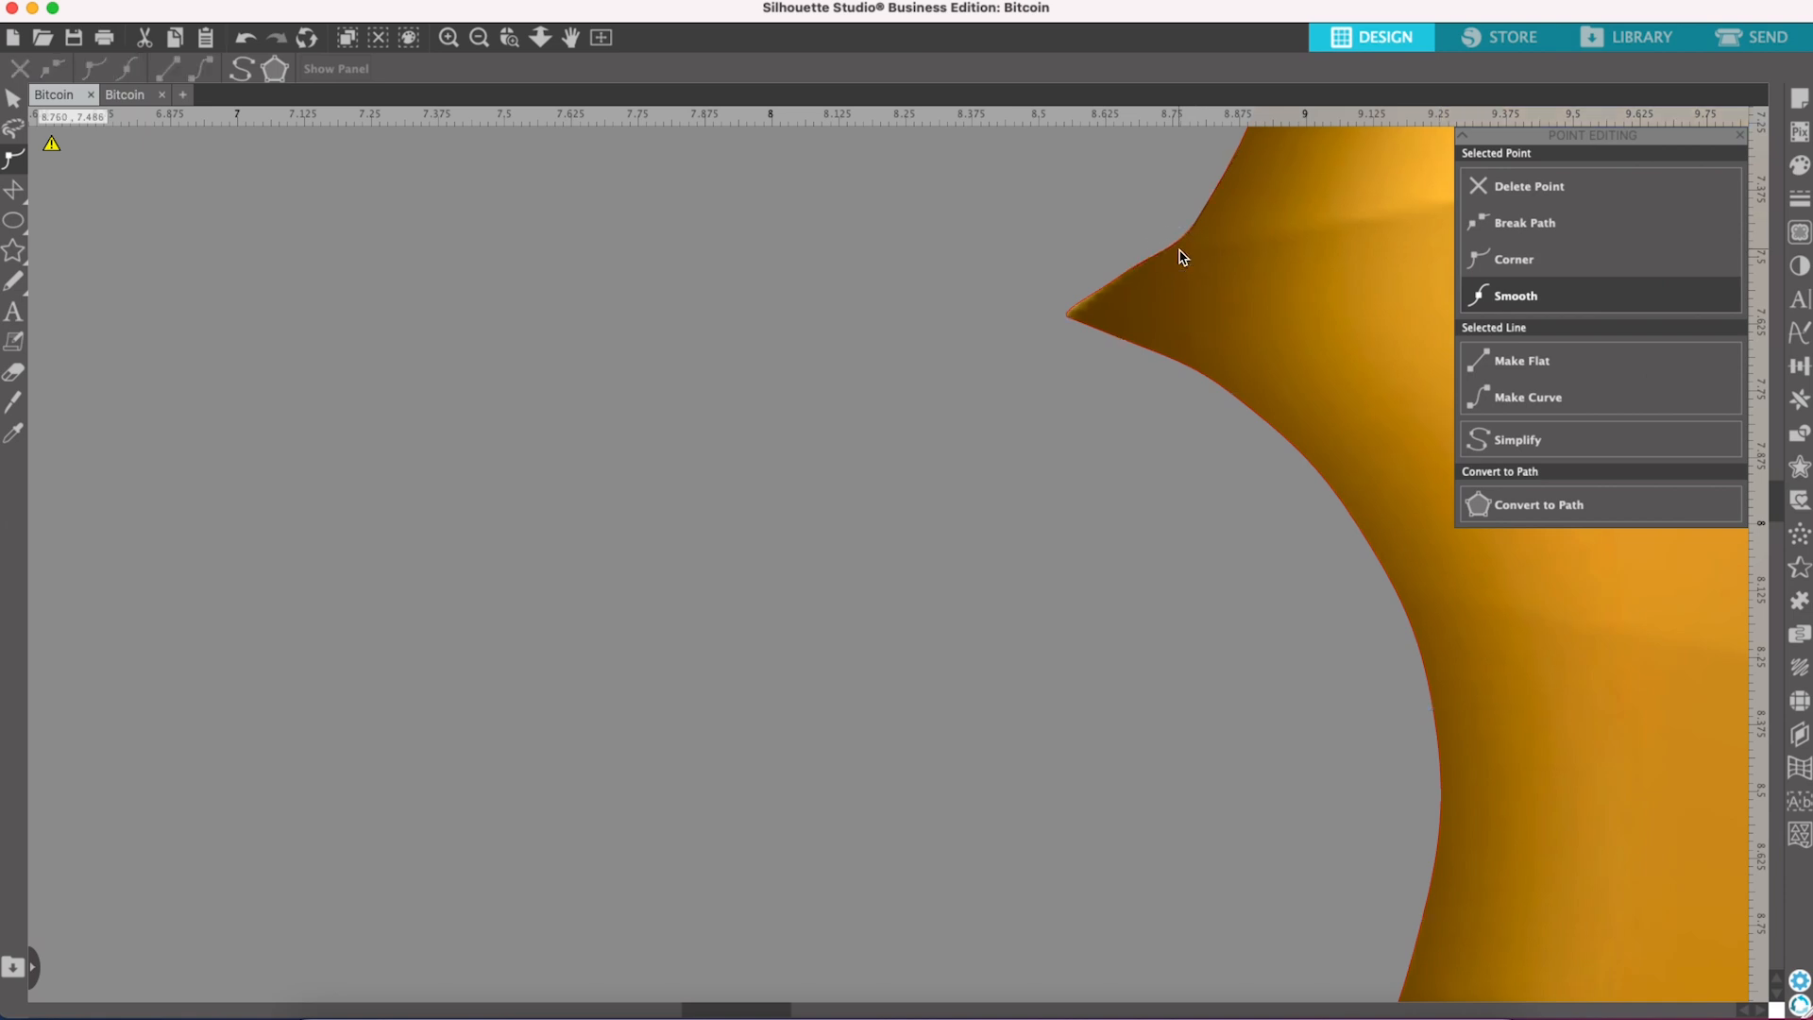
left_click(1200, 223)
left_click_drag(1178, 251, 1169, 249)
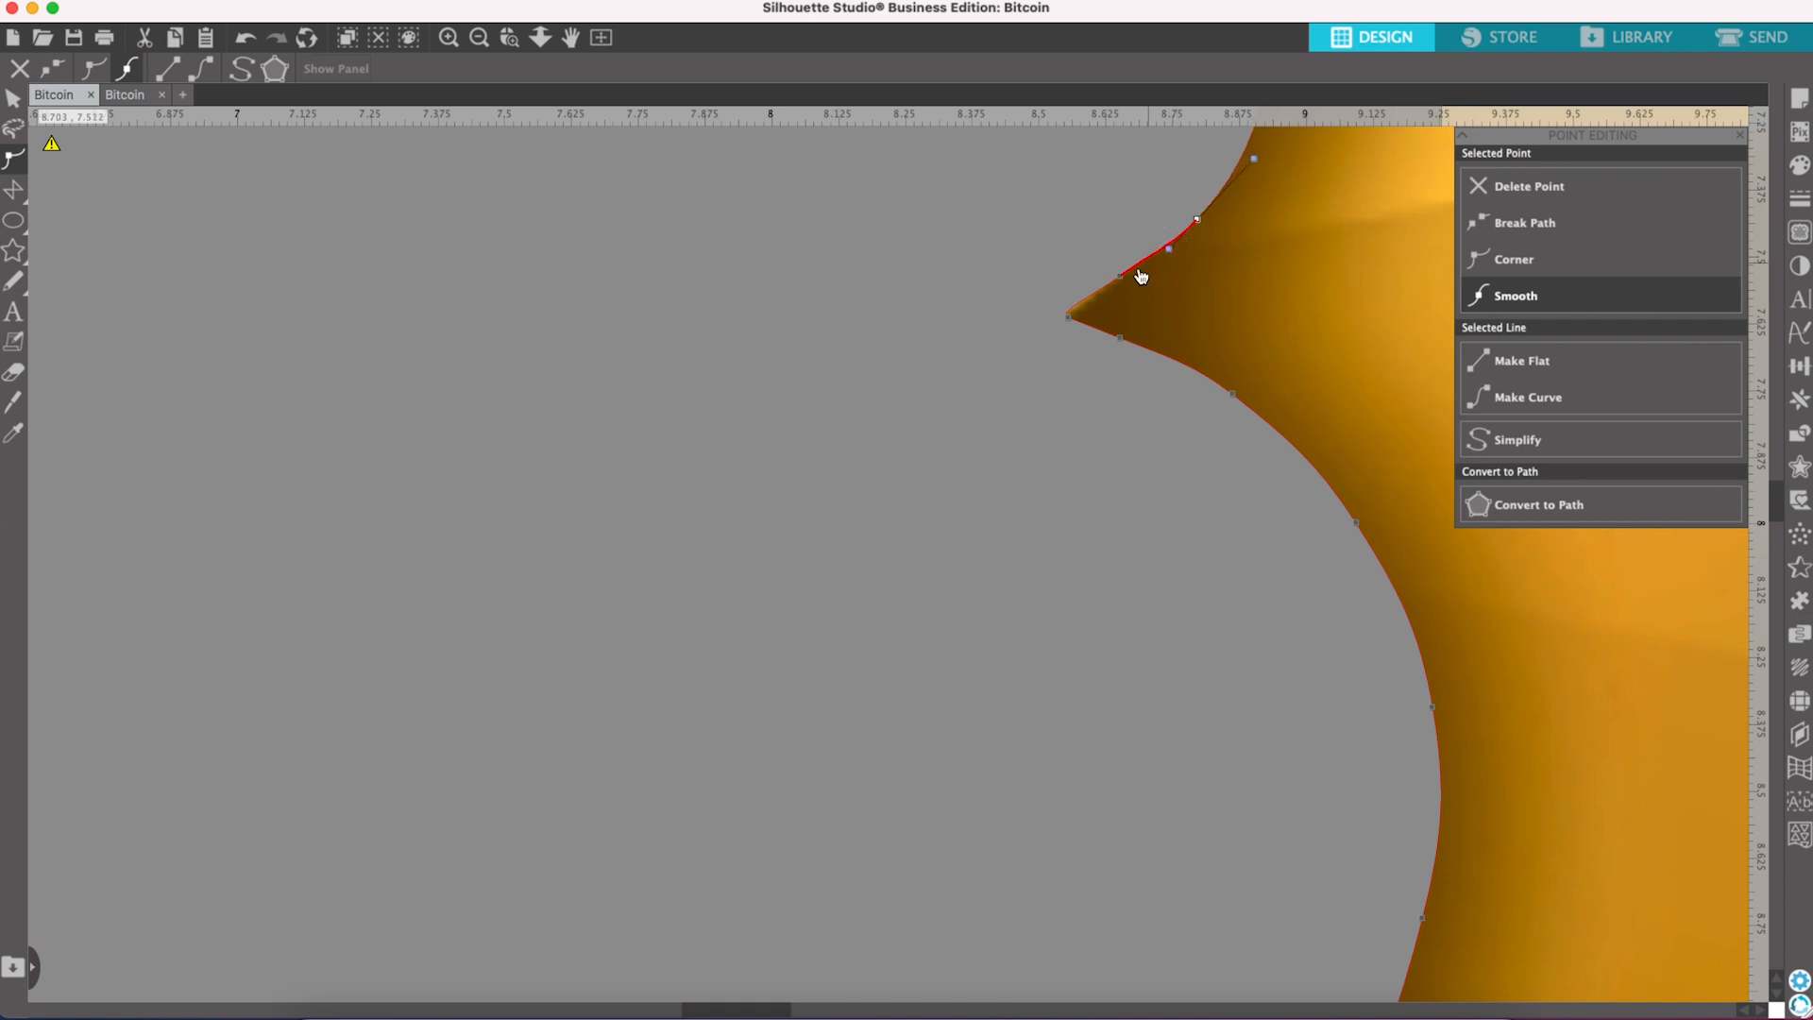
left_click(1072, 319)
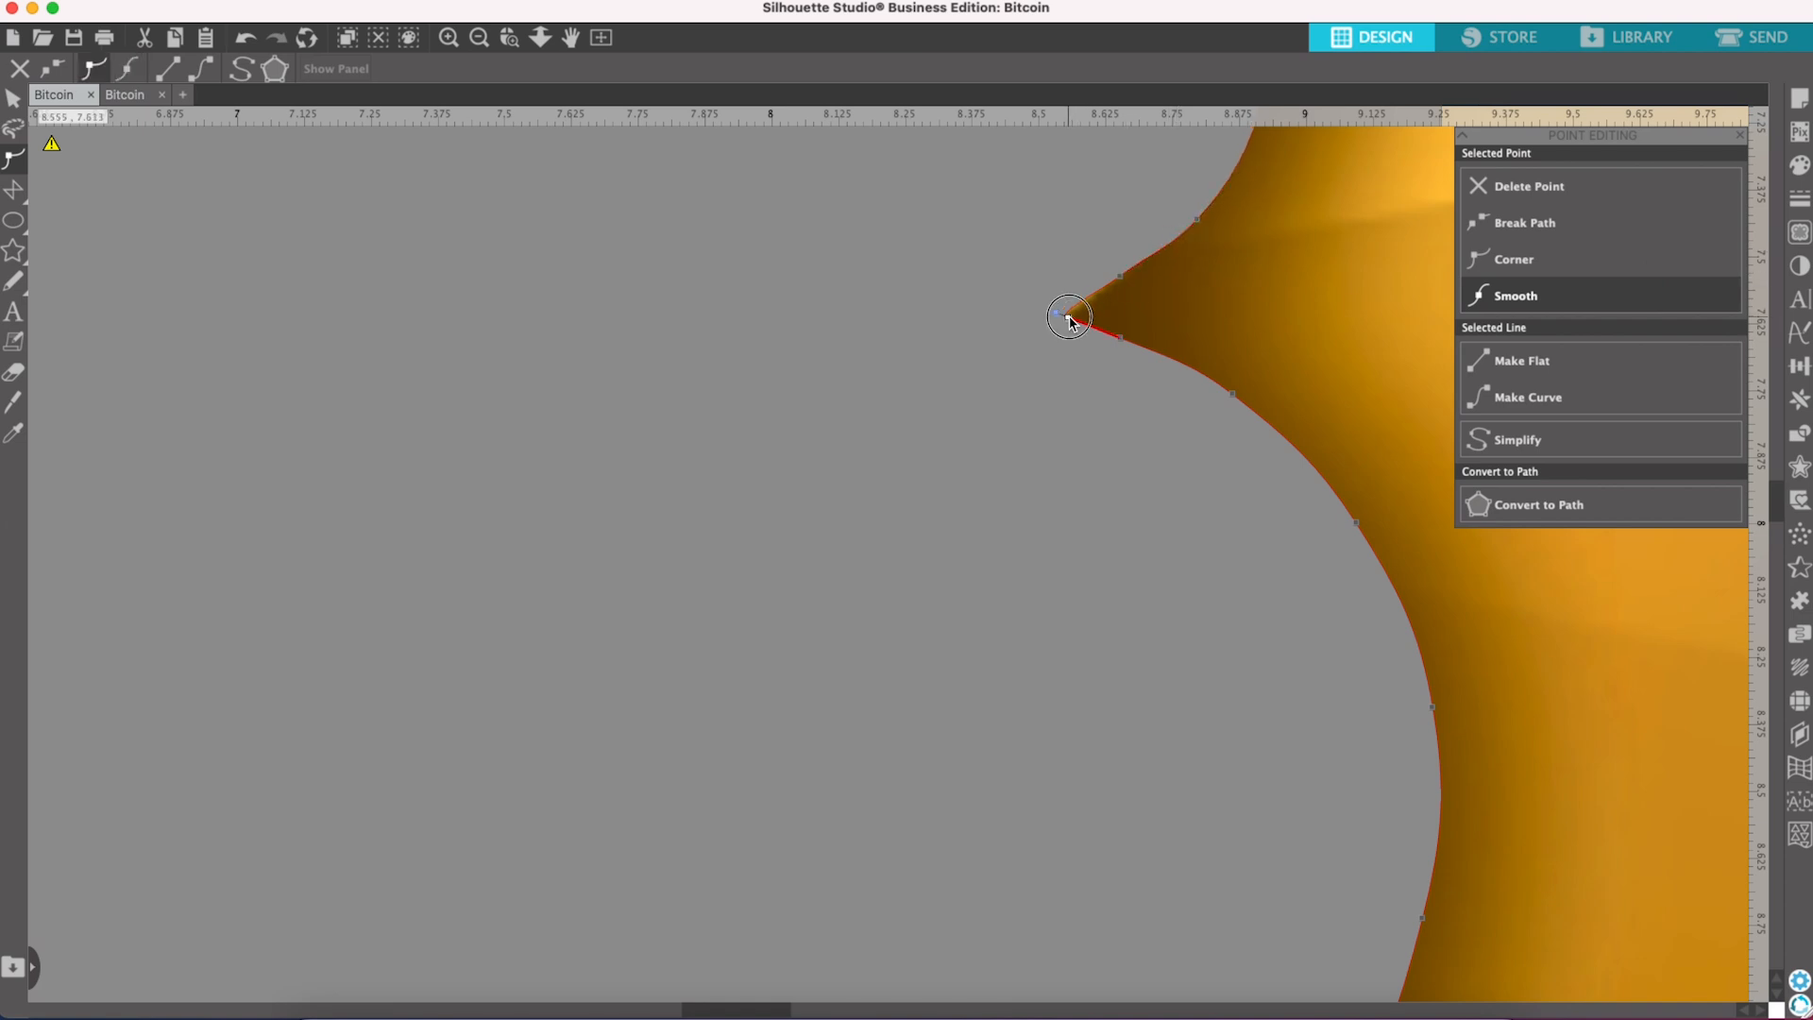
left_click_drag(1056, 313, 1122, 280)
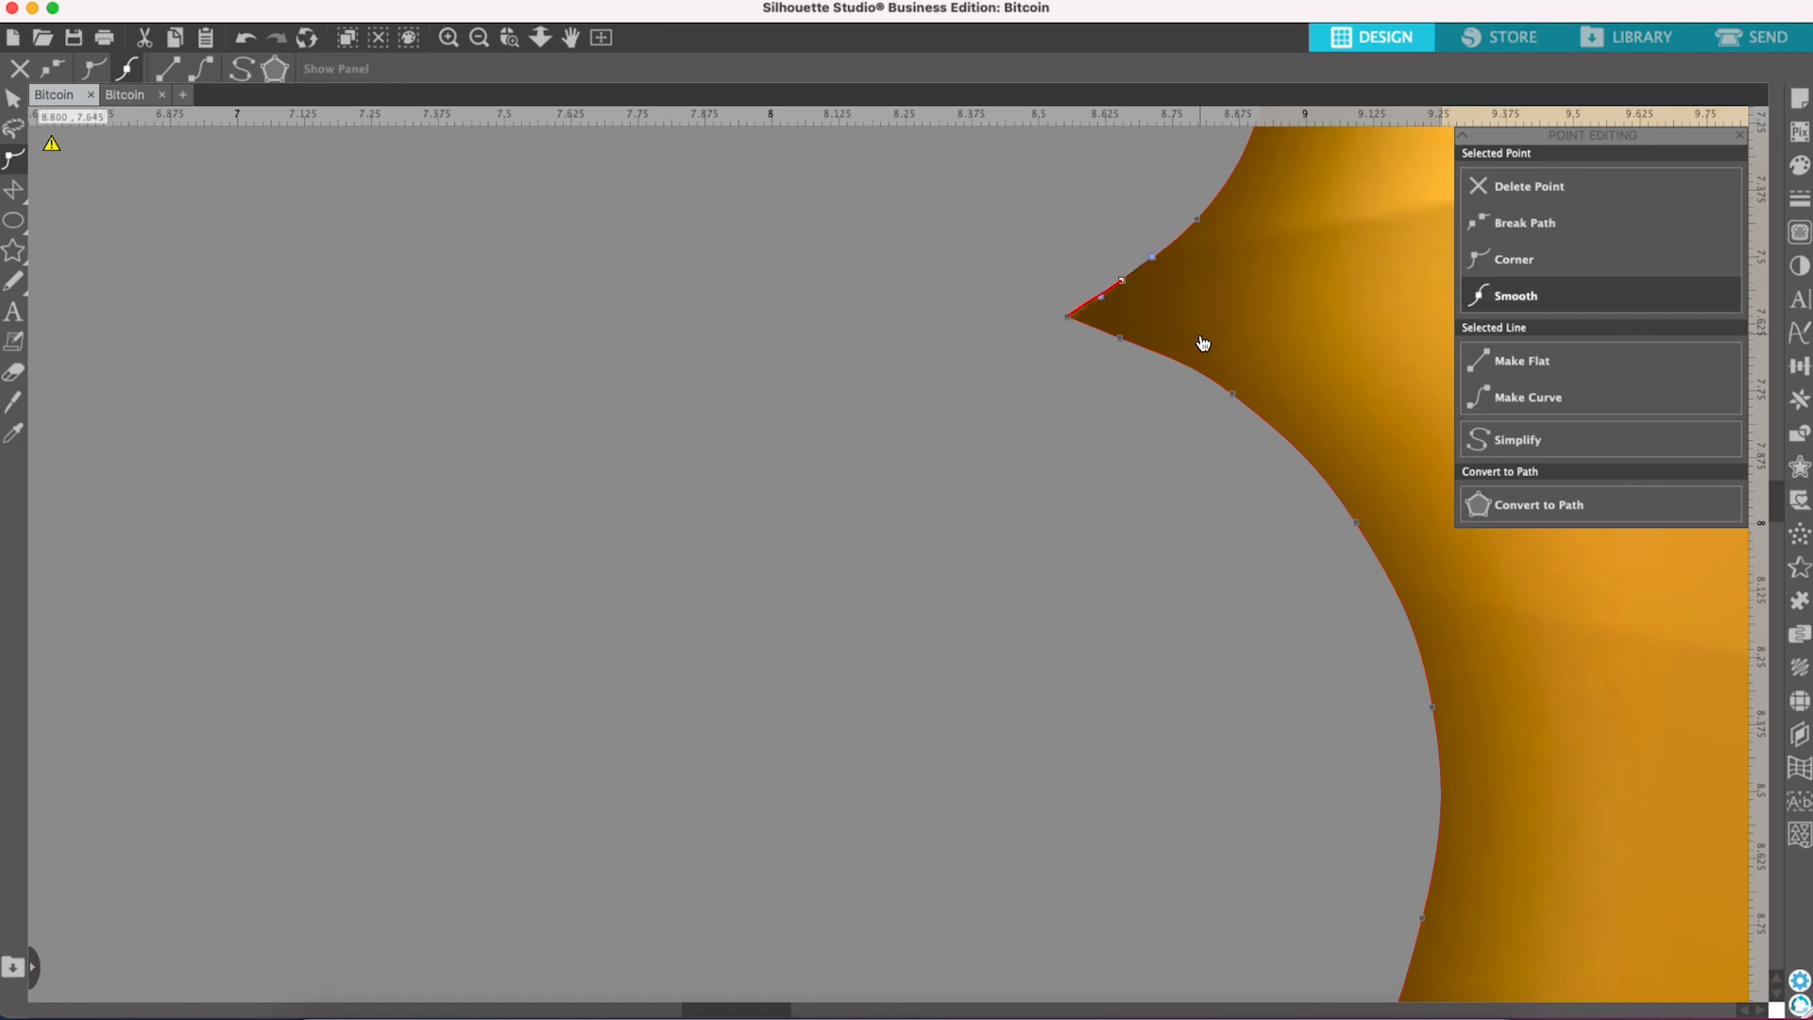
Step: Examine the whole smoothed B outline against the coin image
left_click(477, 42)
left_click(478, 42)
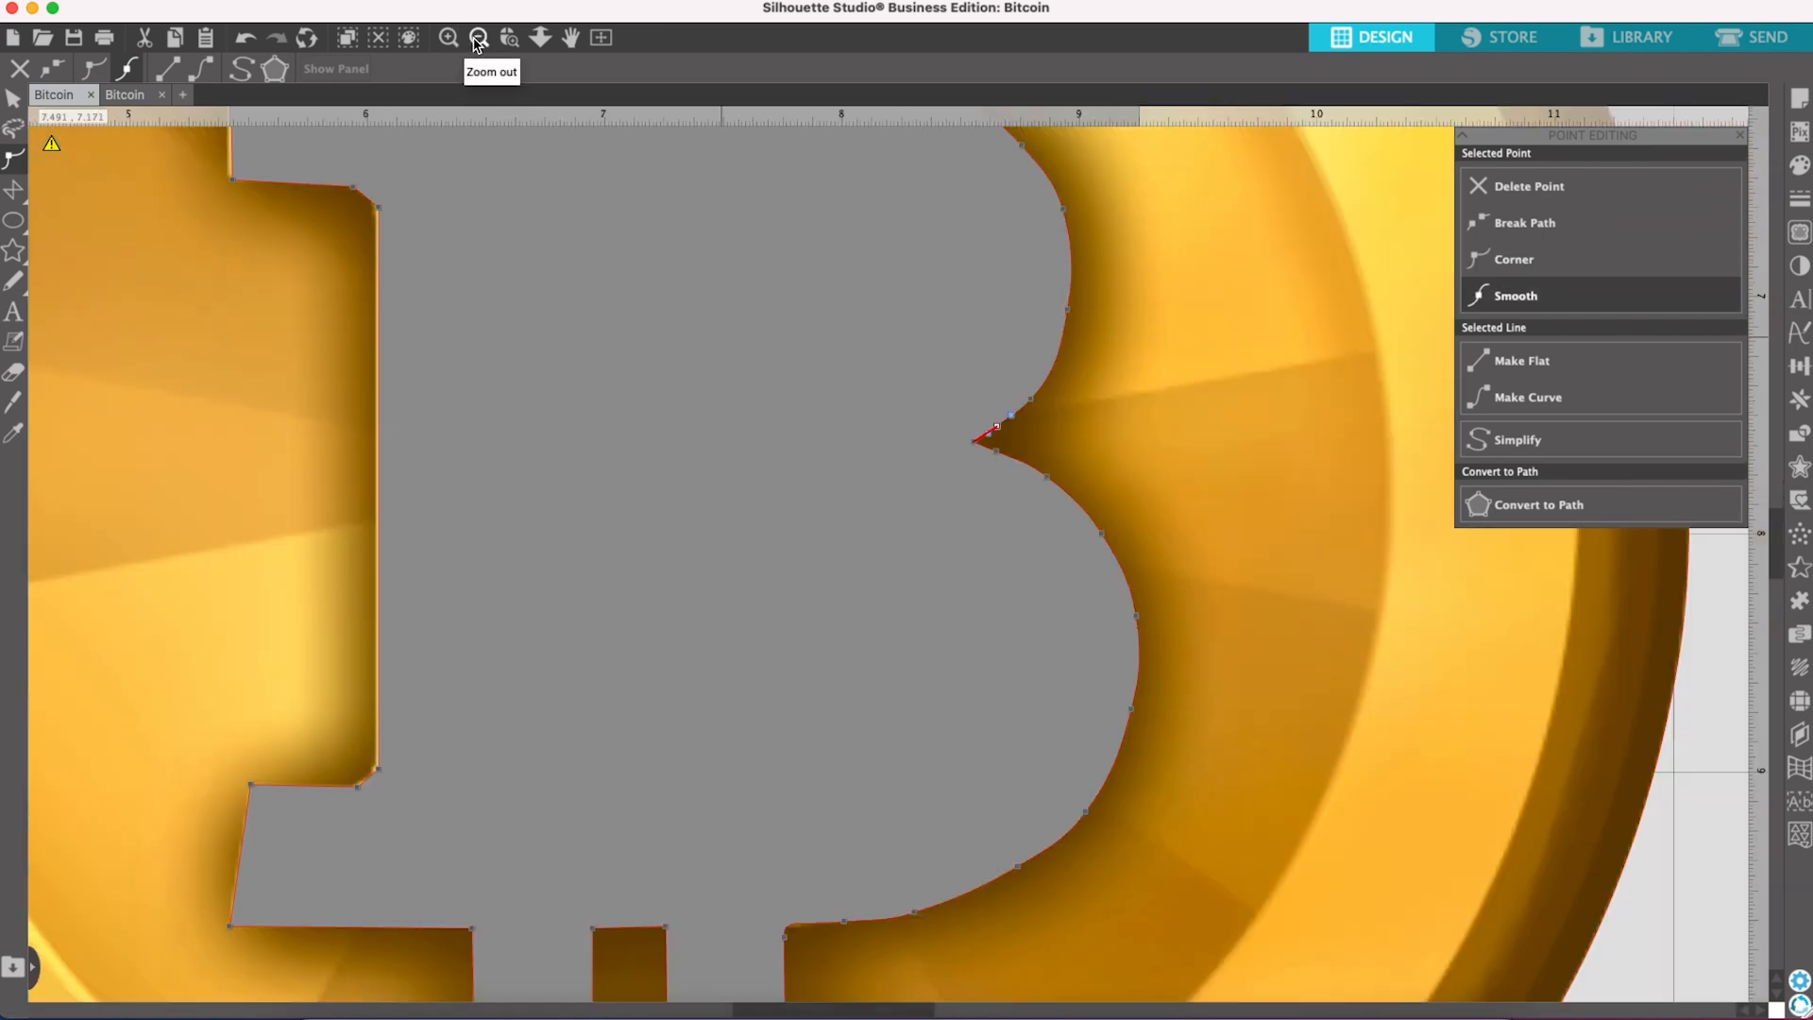
left_click(478, 42)
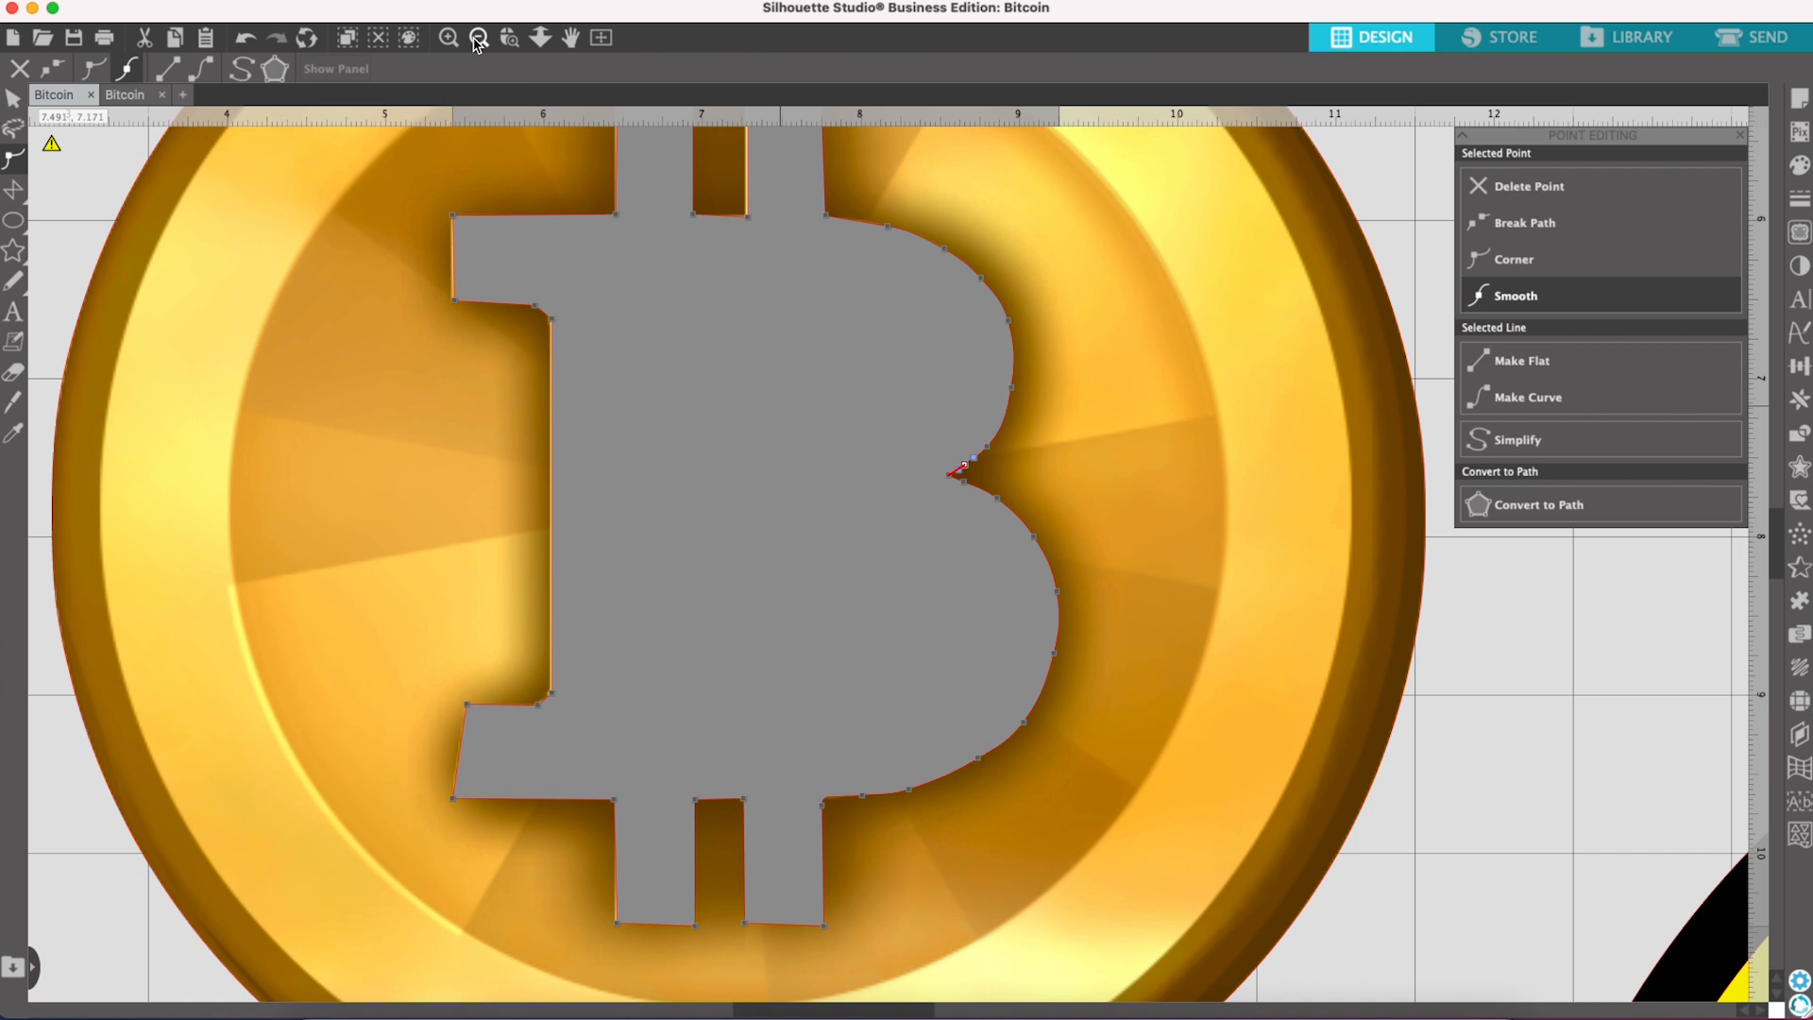
scroll(796, 395, "up", 1)
scroll(797, 396, "right", 1)
scroll(796, 396, "up", 1)
left_click(795, 390)
left_click_drag(794, 390, 790, 389)
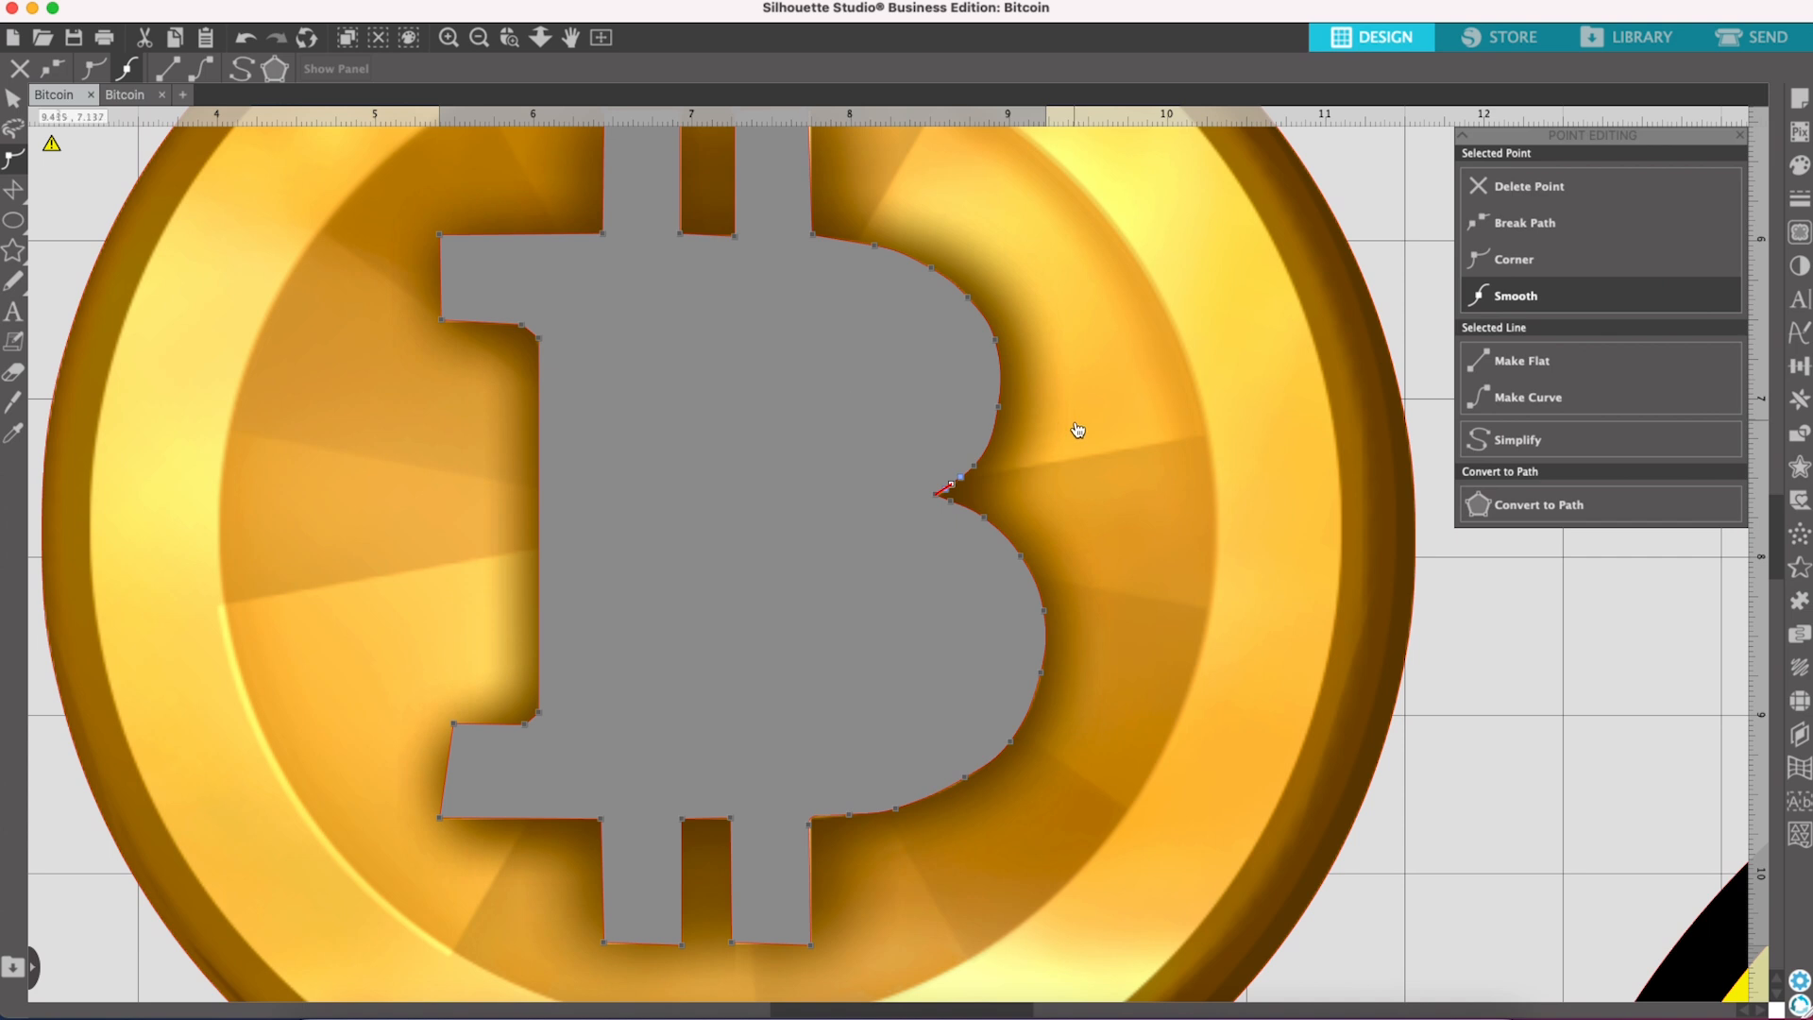
Step: Convert the points at the two inner corners between the B's left stem edge and its serifs to curves
left_click(530, 333)
left_click(540, 339)
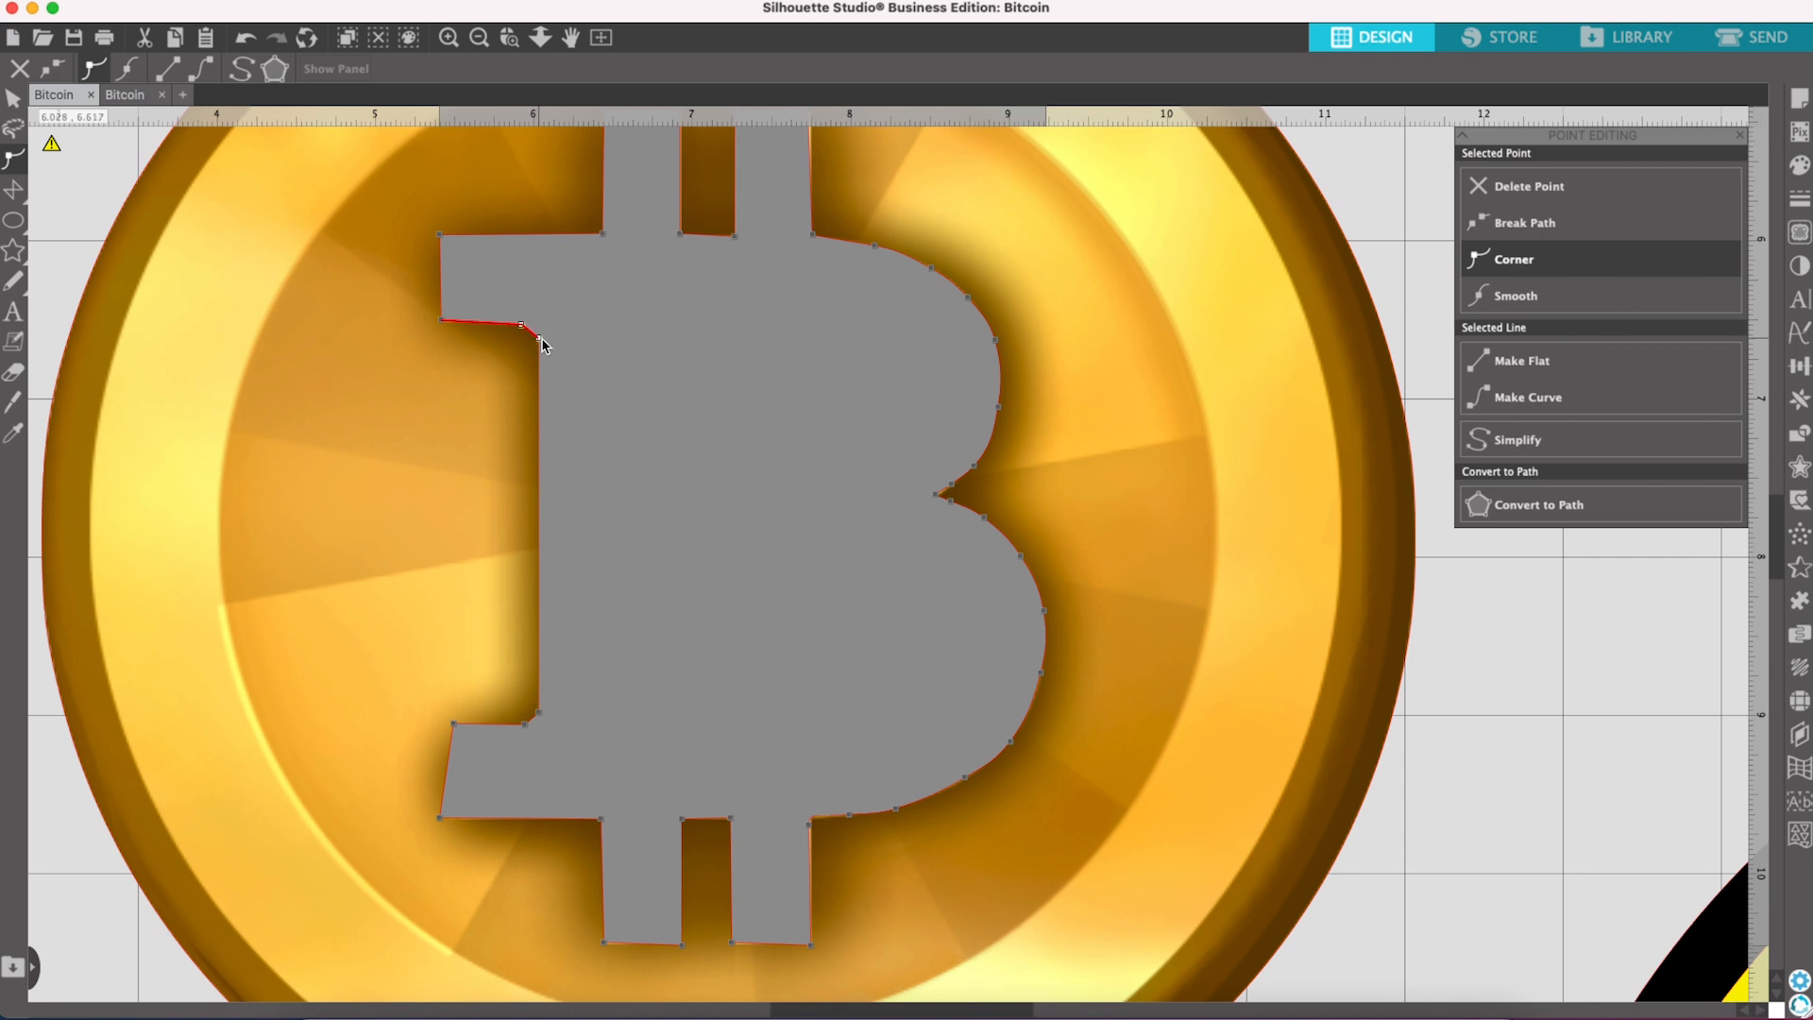
left_click(545, 717)
right_click(527, 725)
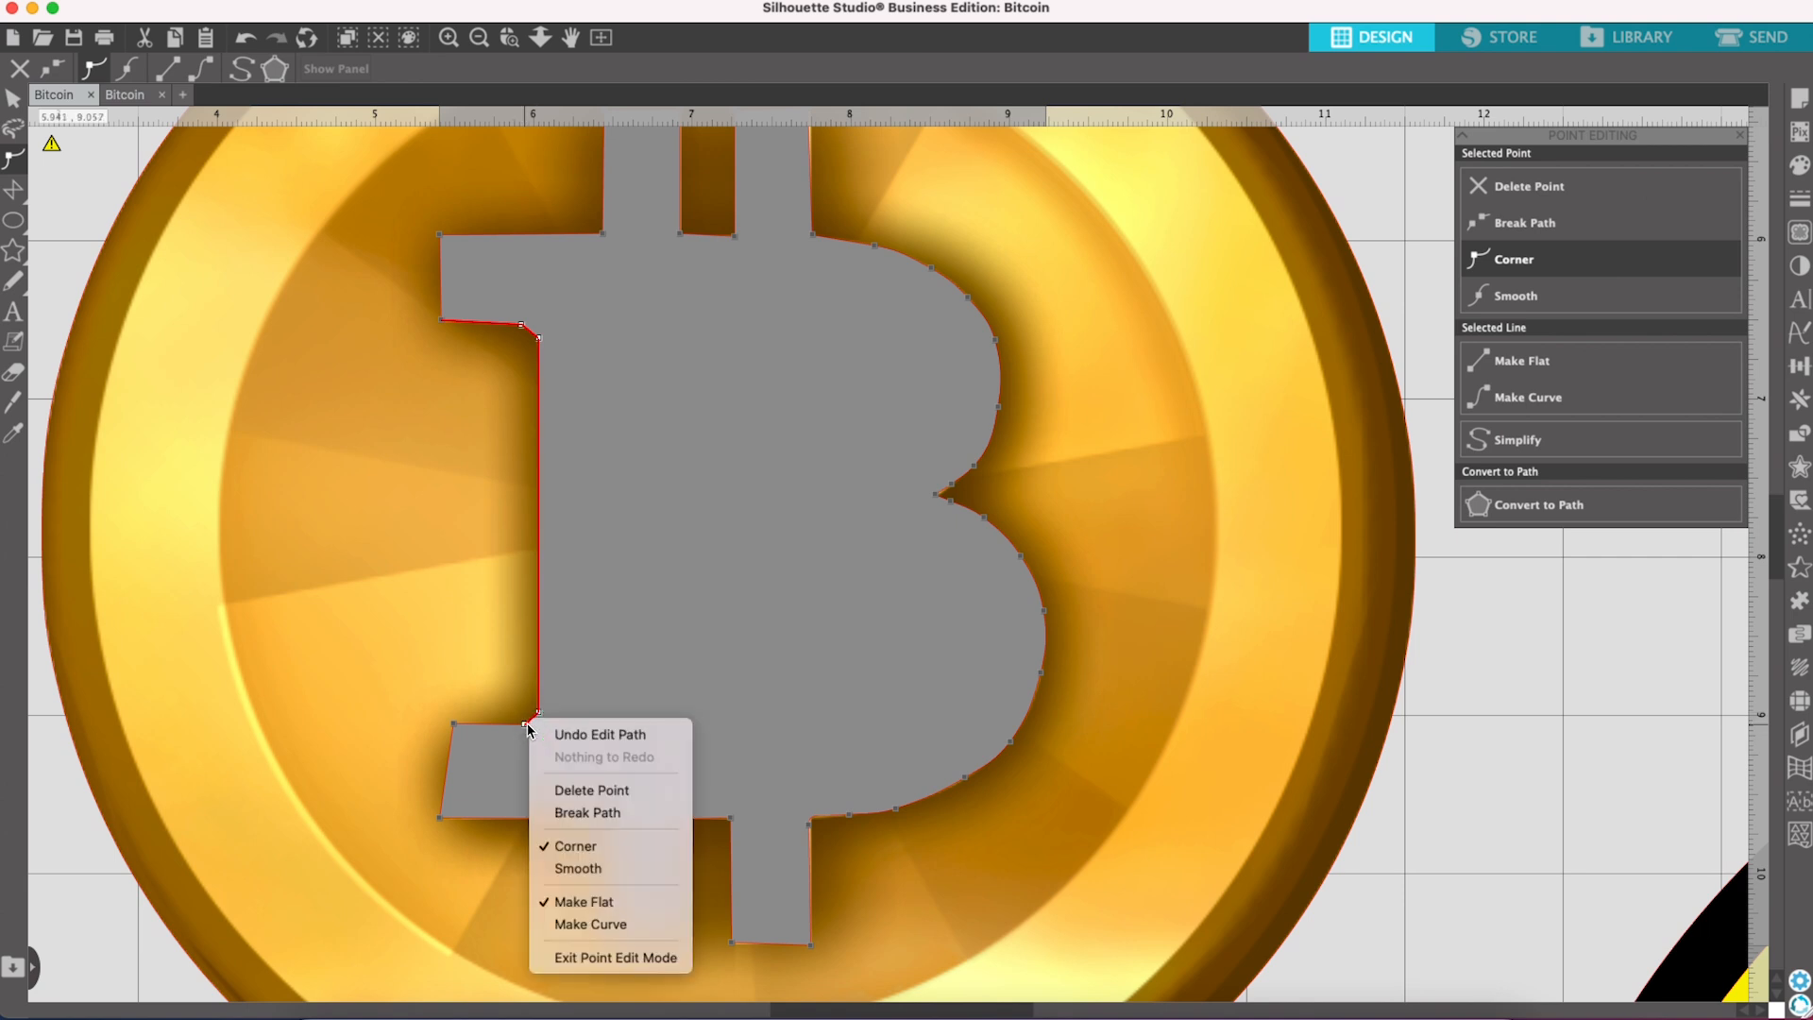
left_click(600, 924)
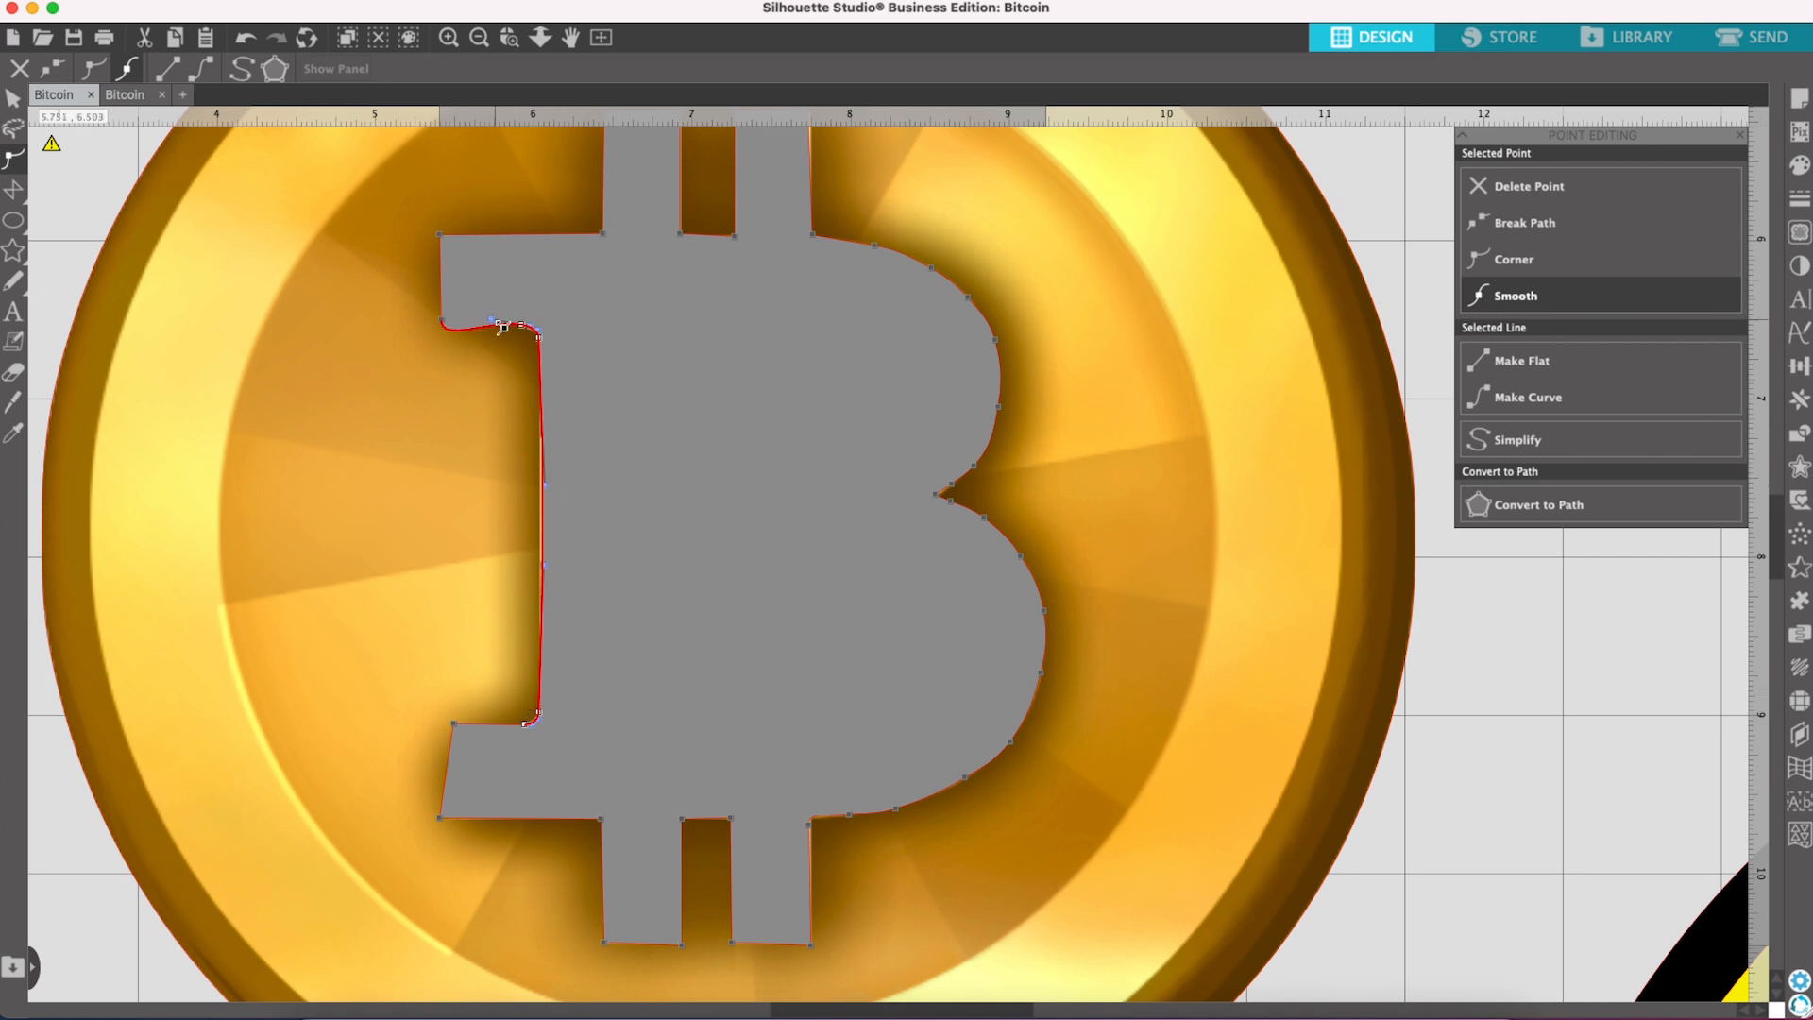
Step: Adjust the curve handles along the upper serif's lower edge and make its outer point a corner so the edge runs straight
left_click_drag(496, 323, 499, 329)
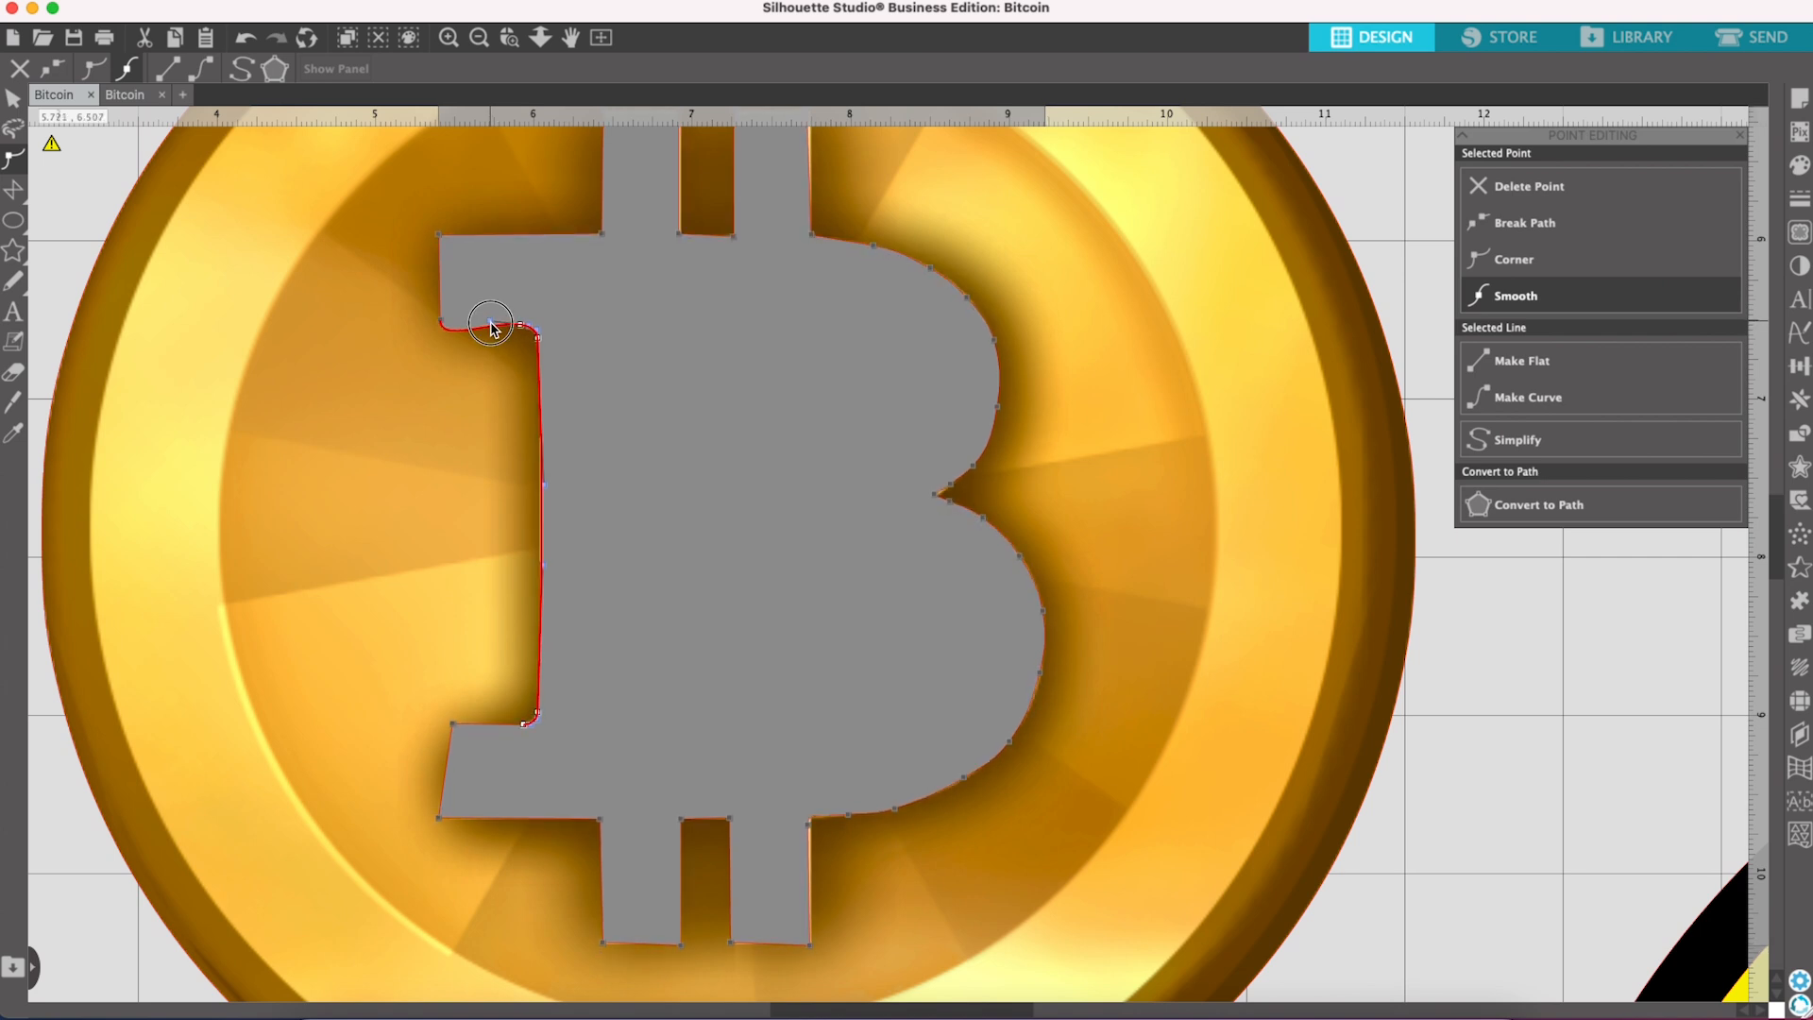
left_click(442, 322)
key("c")
left_click_drag(441, 345, 472, 325)
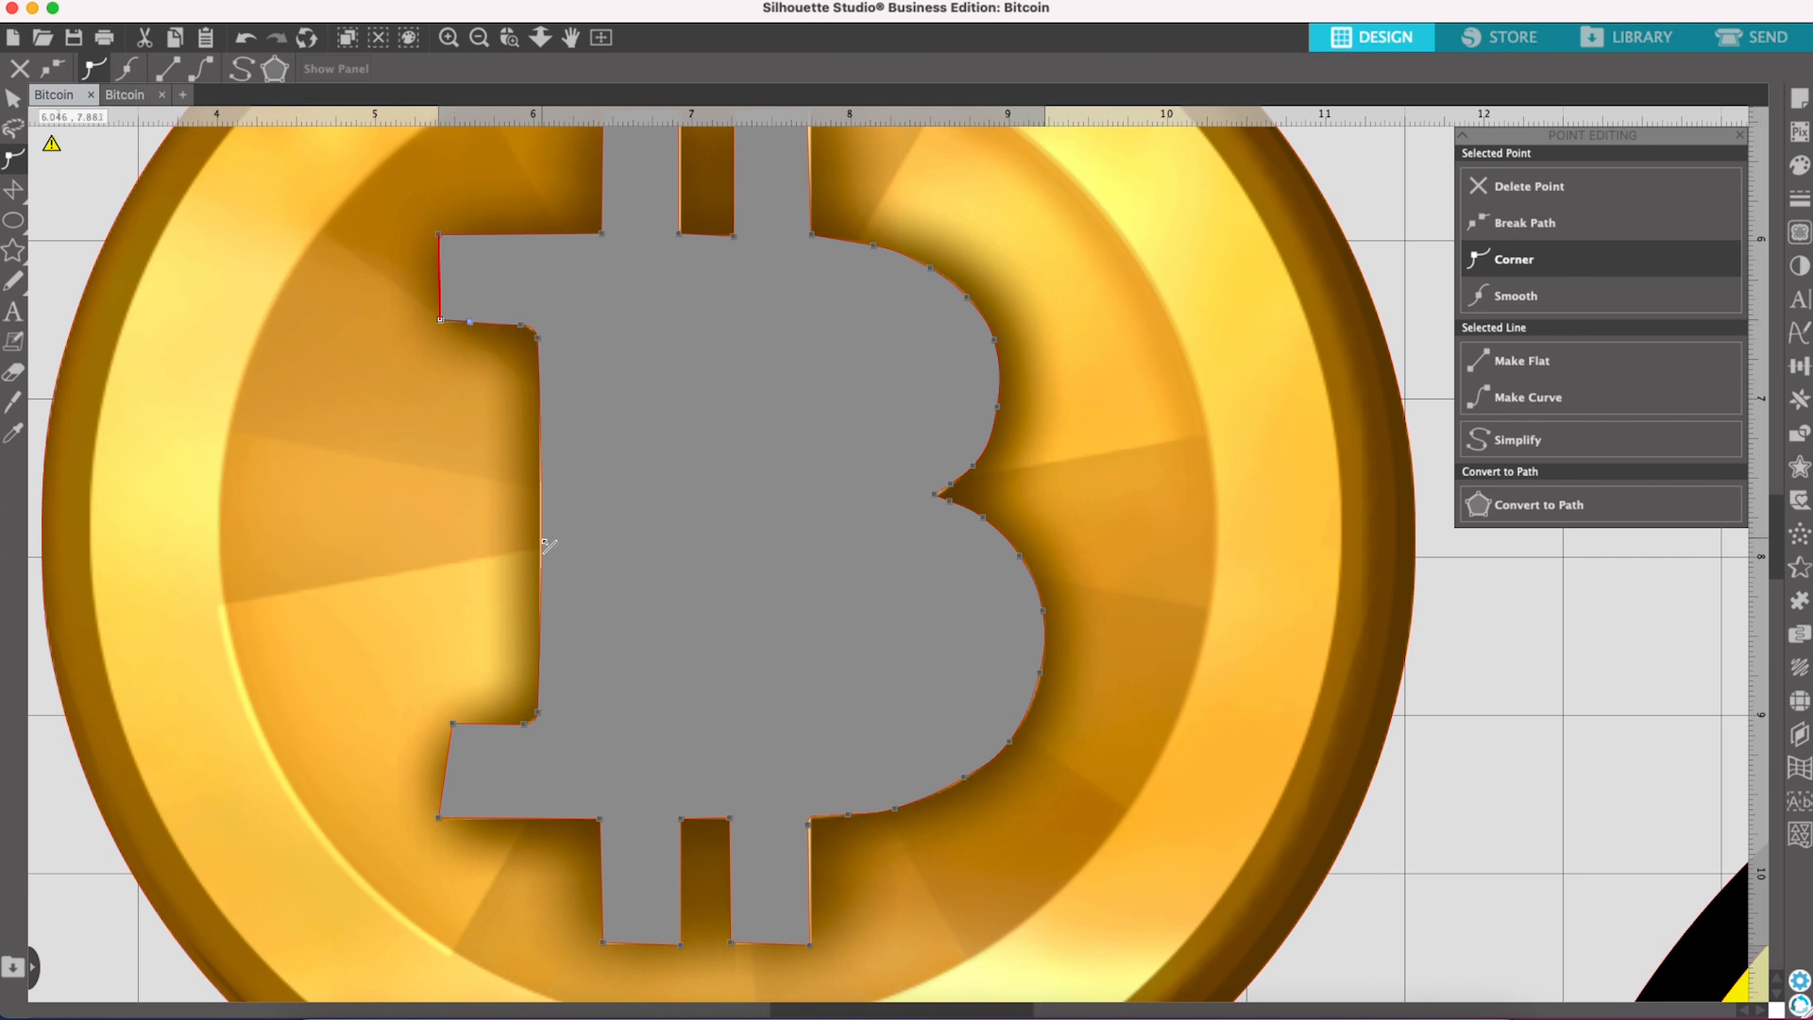
Step: Adjust the curve handles at both ends of the B's left stem edge so it follows the coin image
left_click(540, 716)
left_click_drag(549, 564, 540, 566)
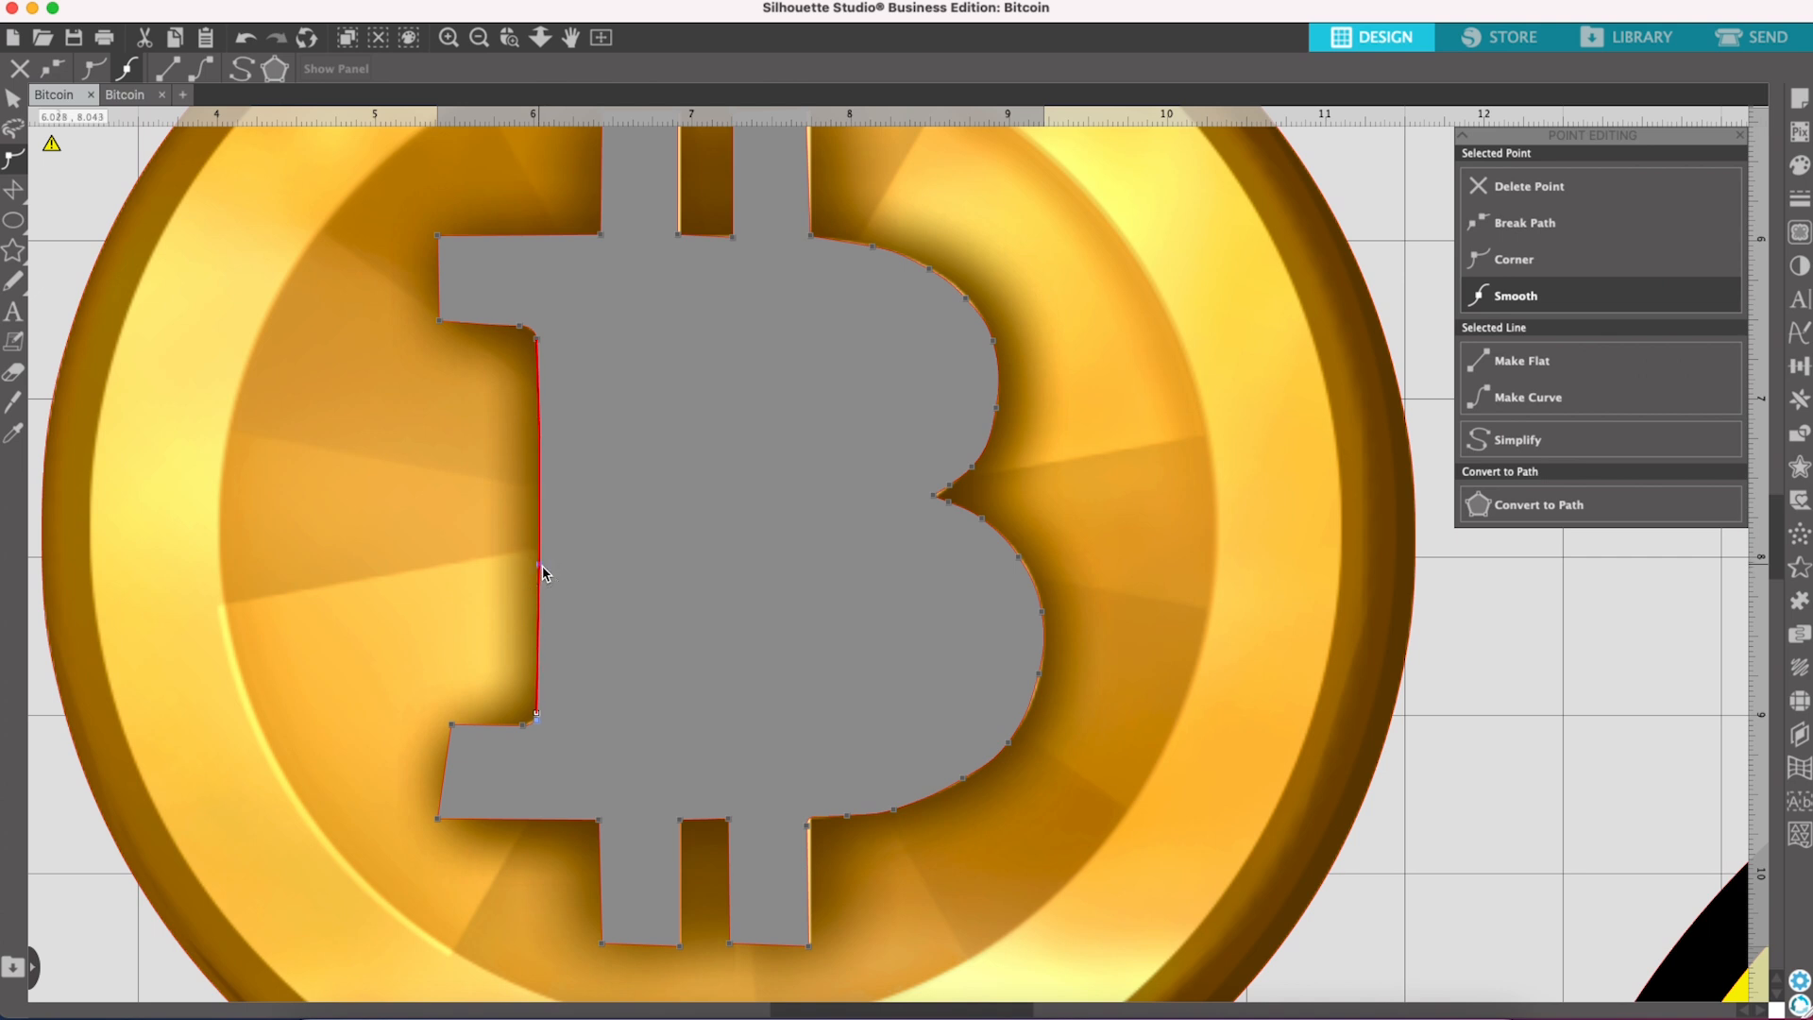
left_click(537, 337)
left_click_drag(545, 488, 541, 489)
Step: Finish editing the B outline and move the grey B shape to the right to uncover the counters in the coin image
left_click(492, 508)
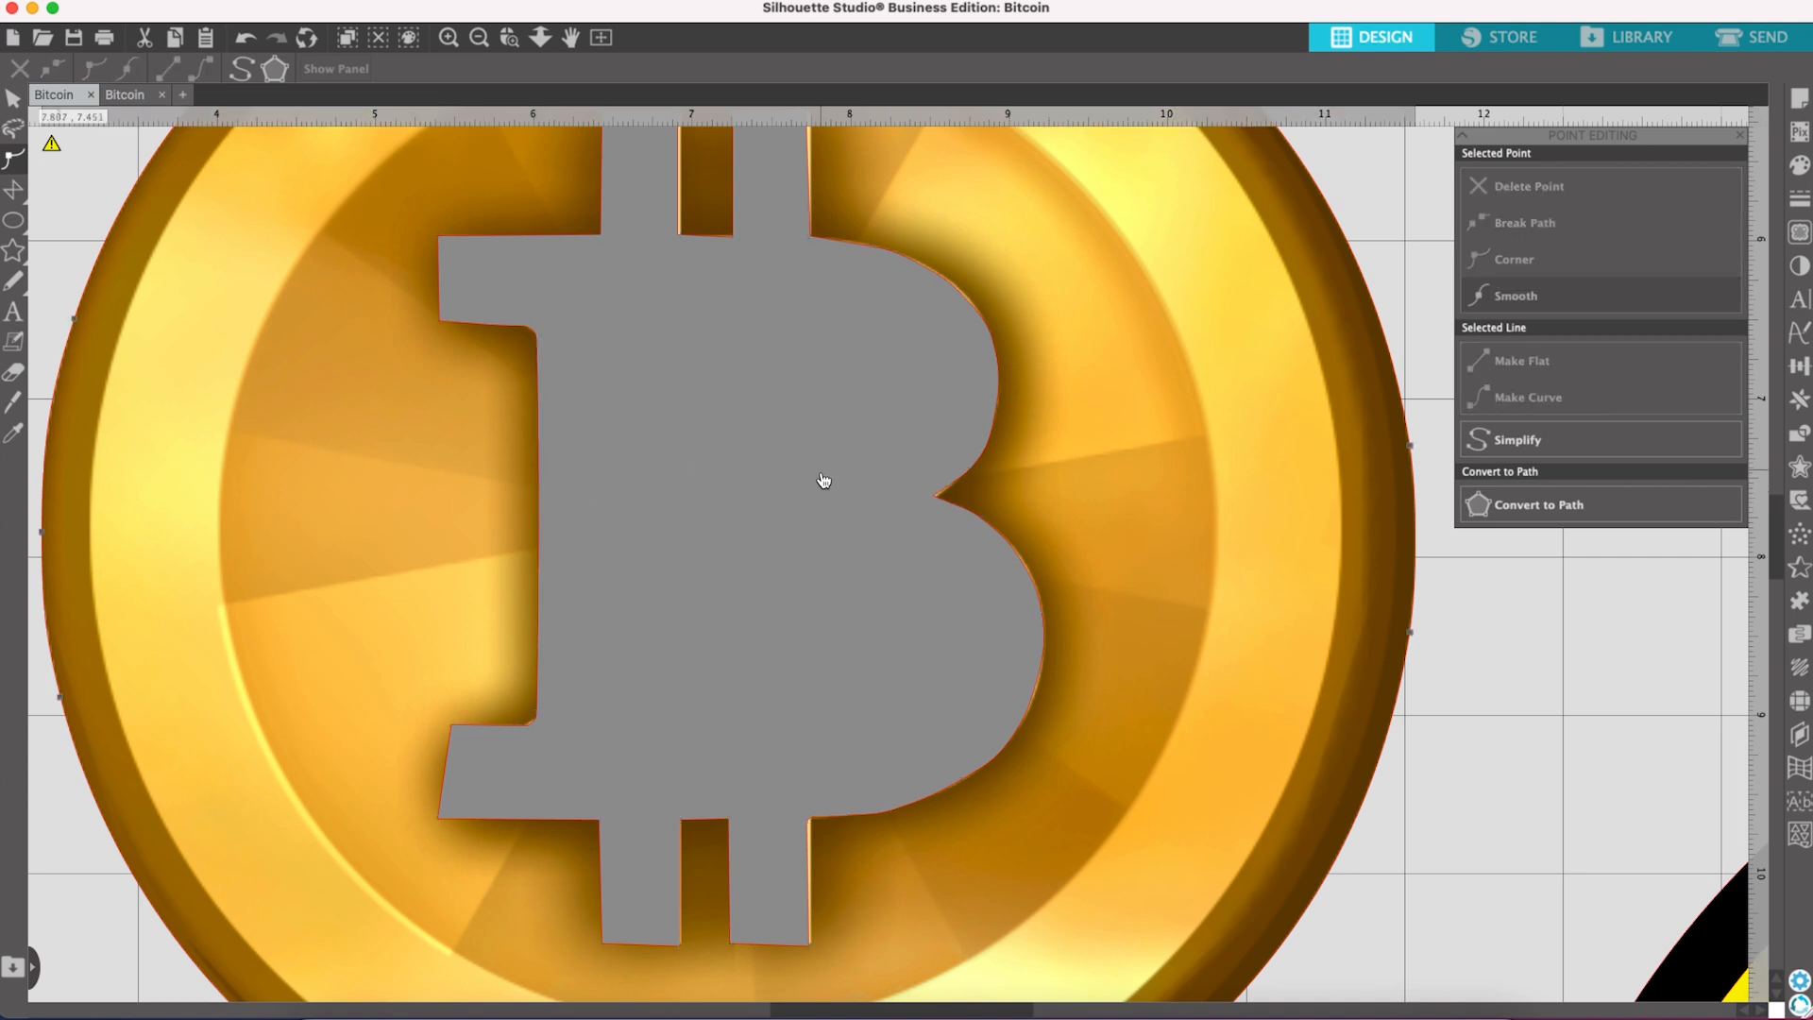
left_click_drag(821, 454, 825, 455)
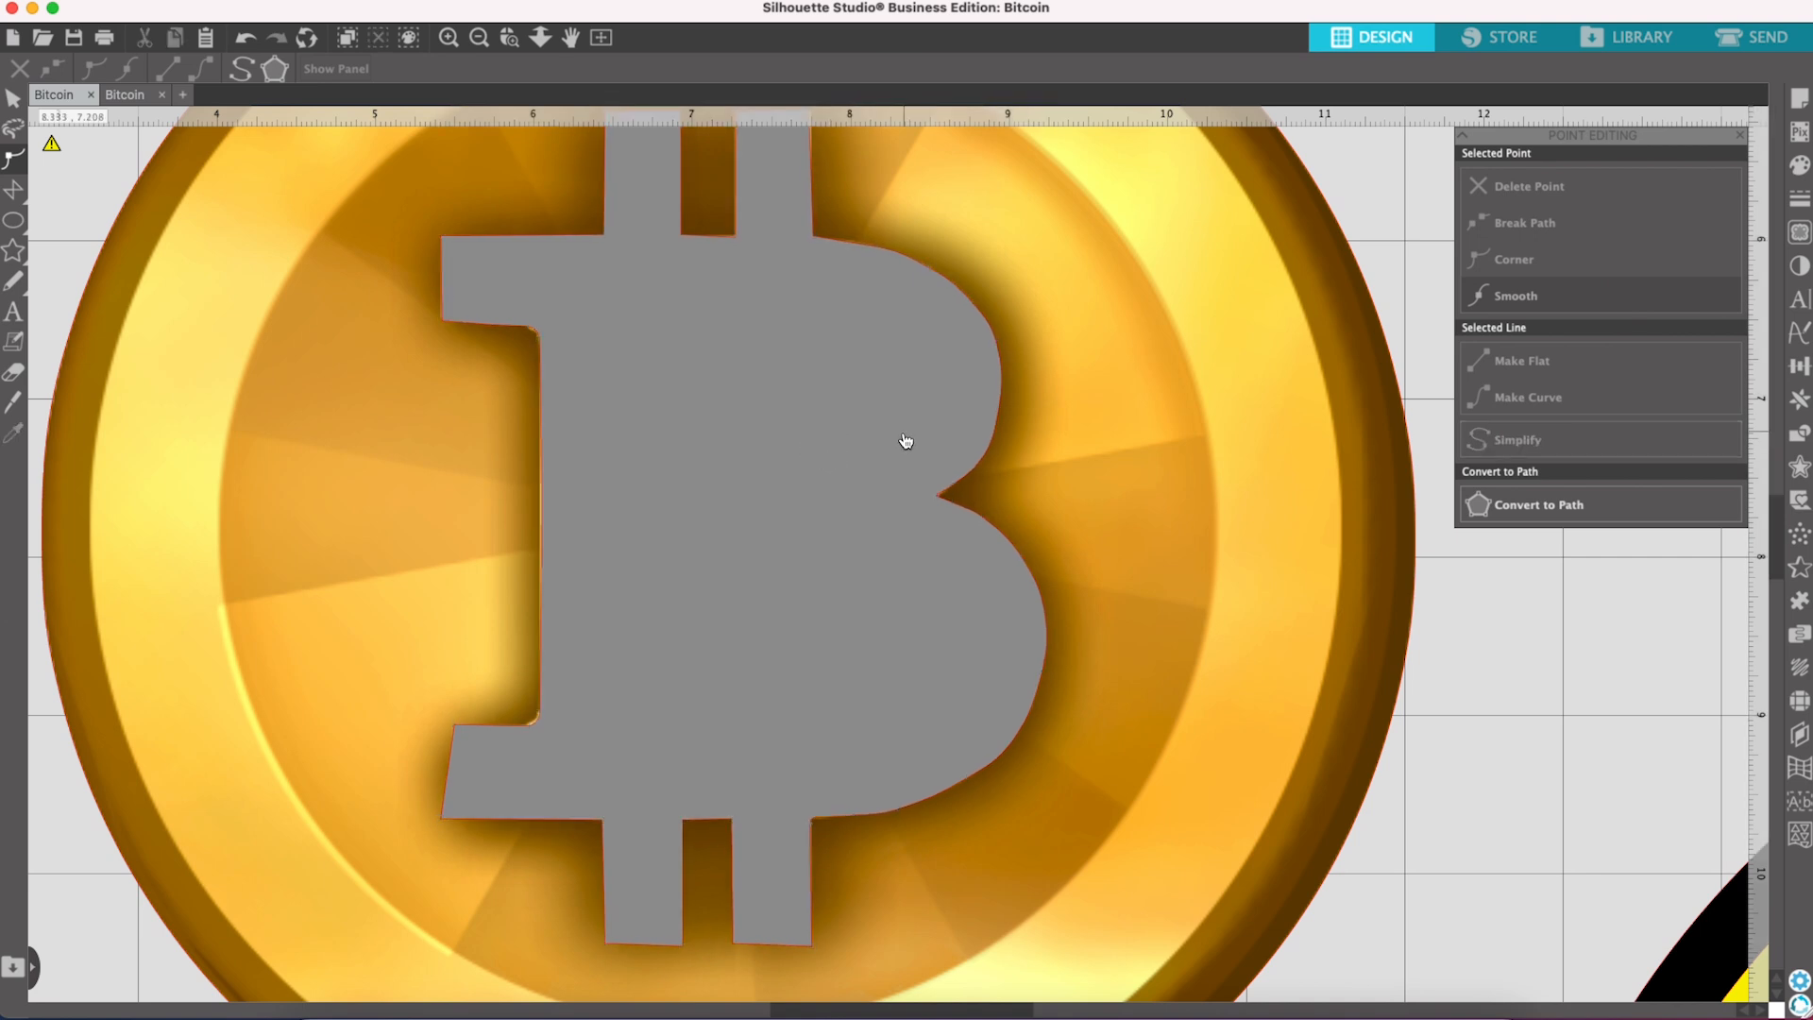
left_click_drag(899, 441, 1335, 425)
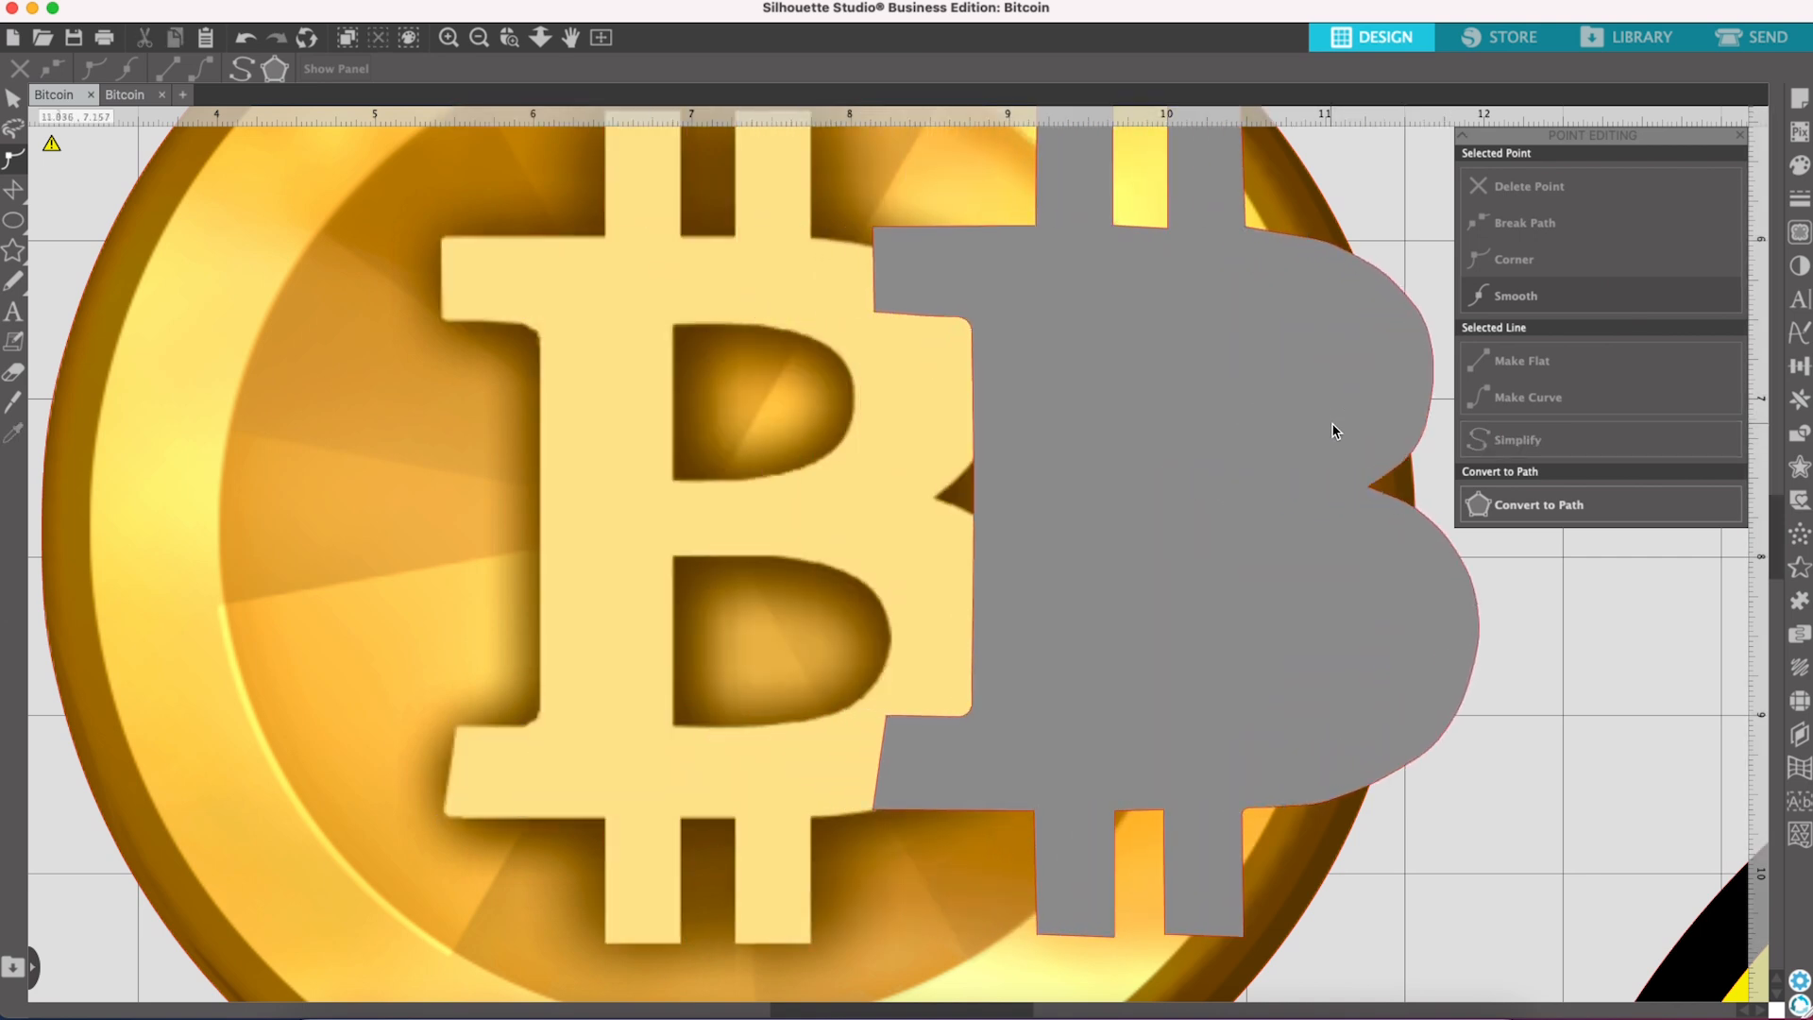
Step: Trace the upper counter of the B in the coin image as a closed shape with the Polygon tool
mouse_move(15, 191)
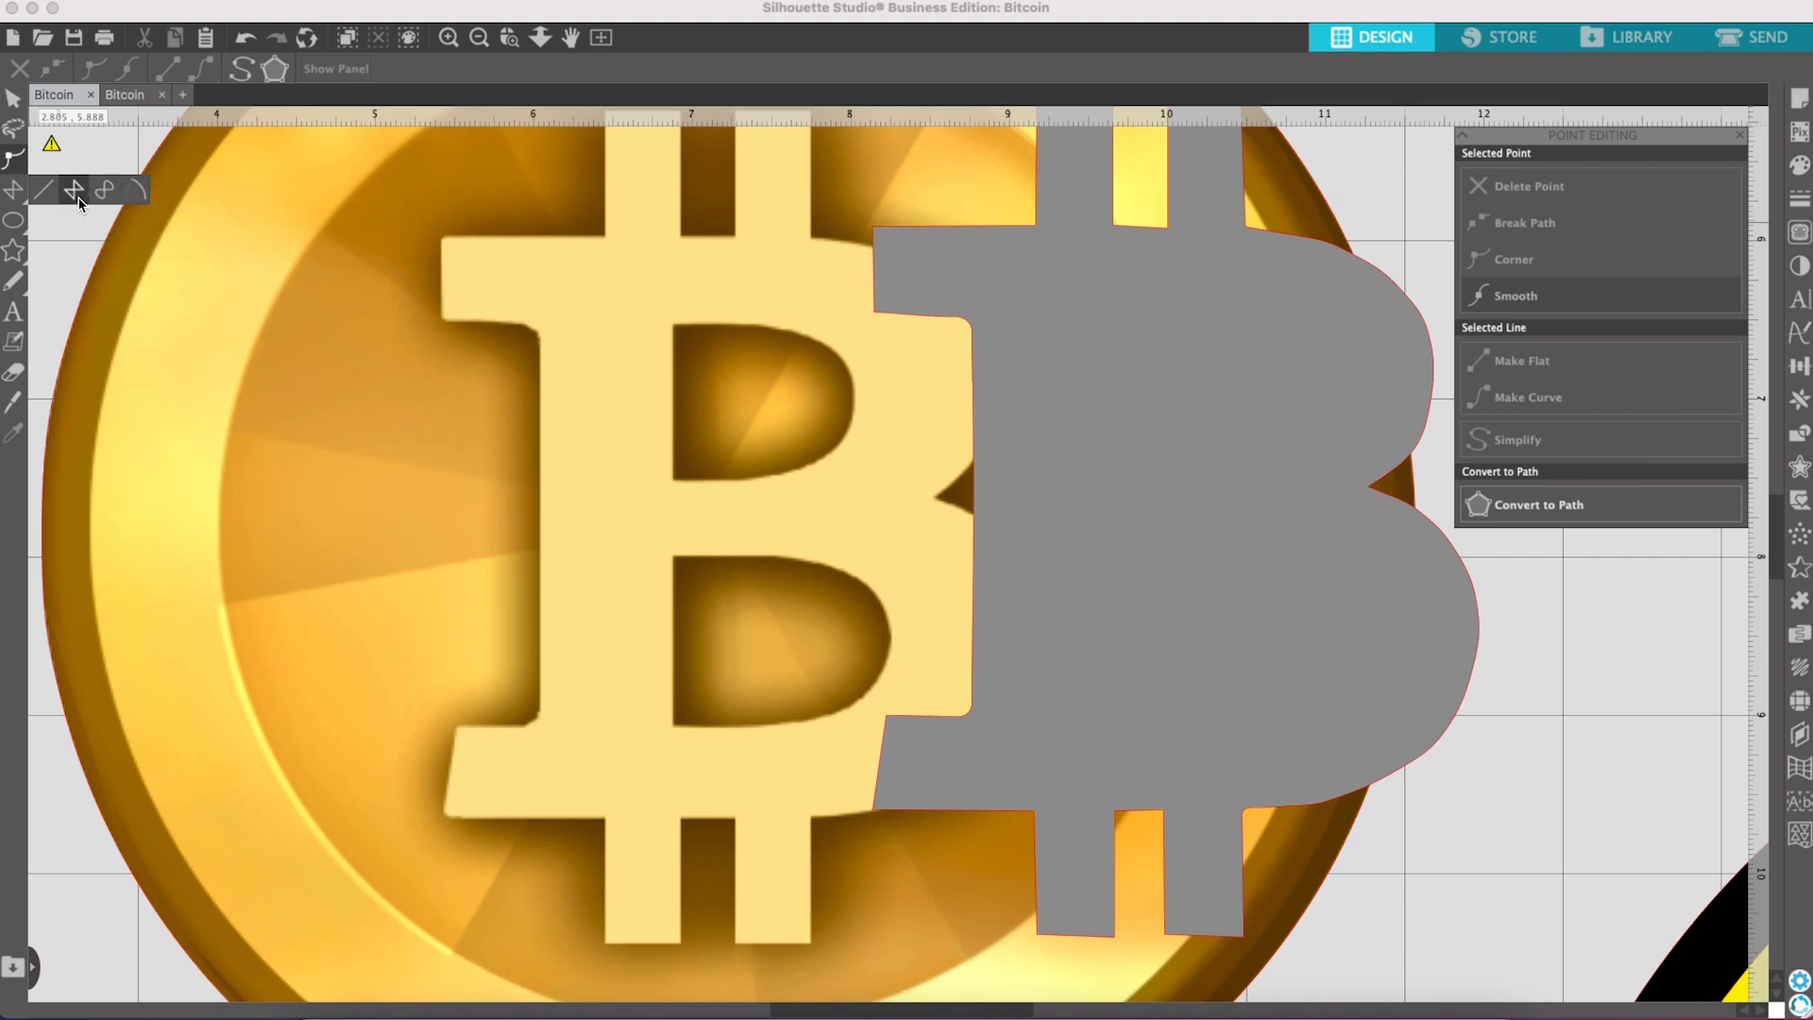
left_click(76, 194)
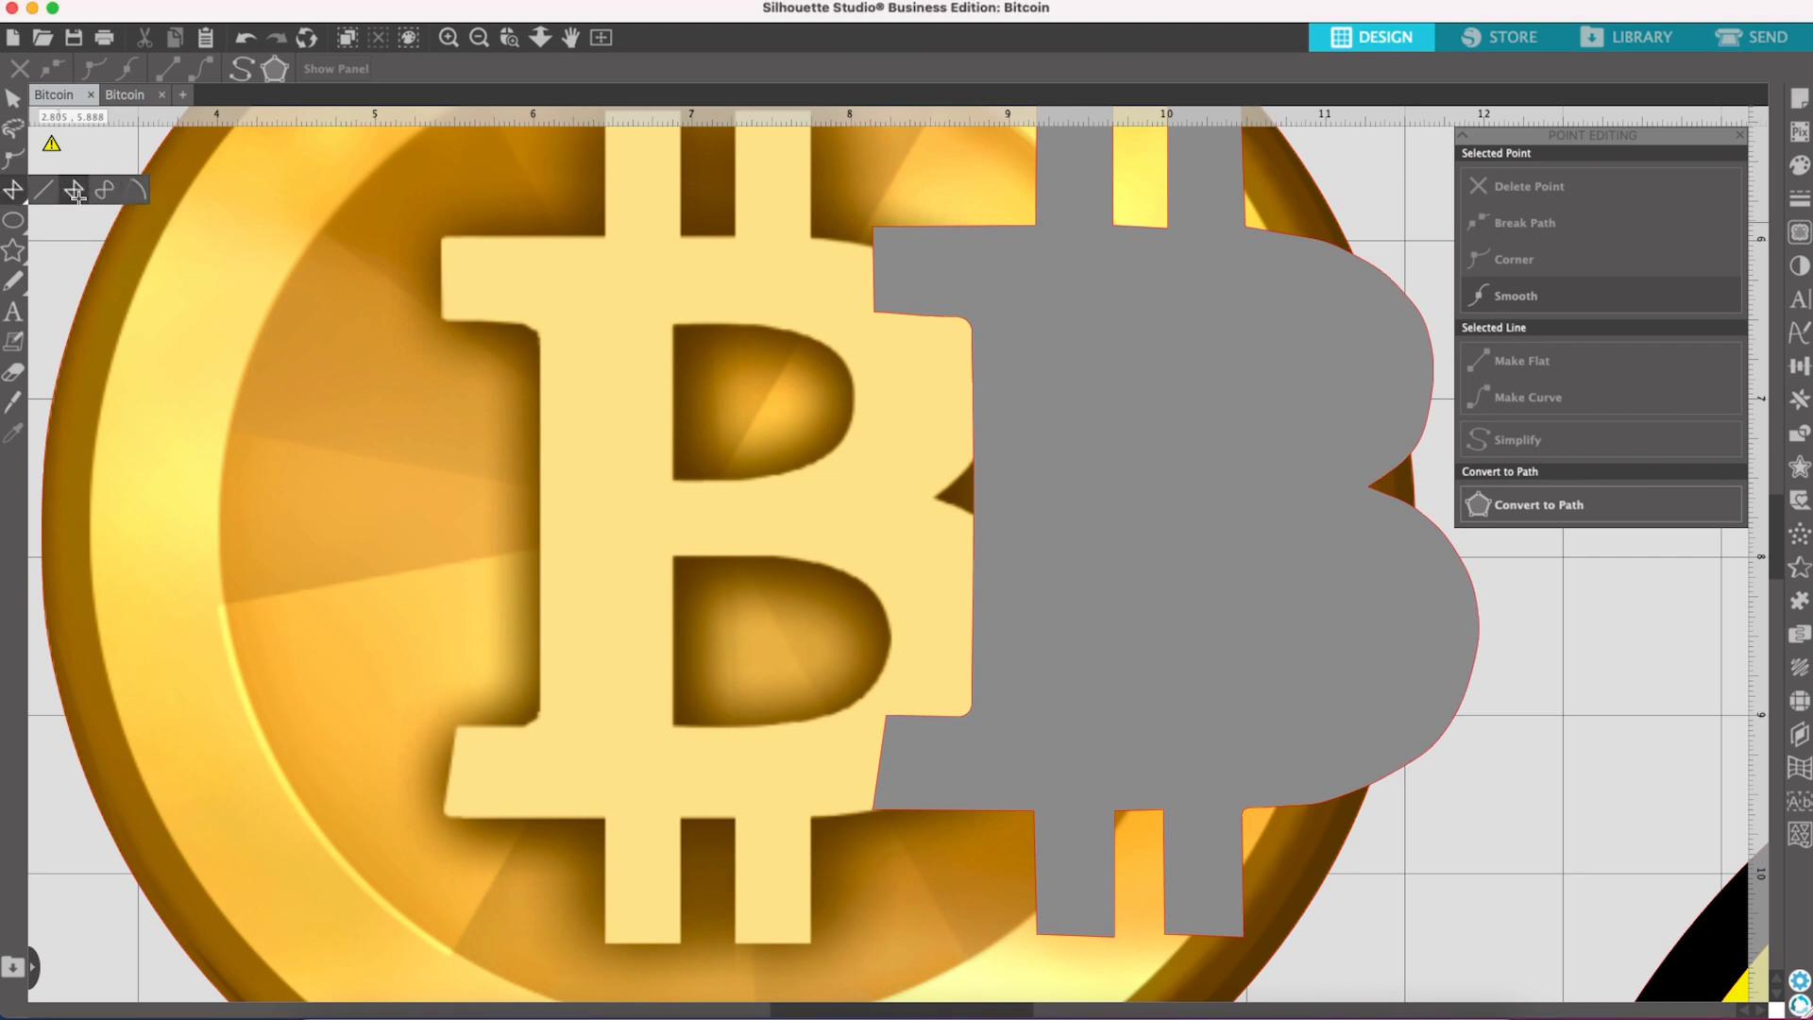
left_click(675, 480)
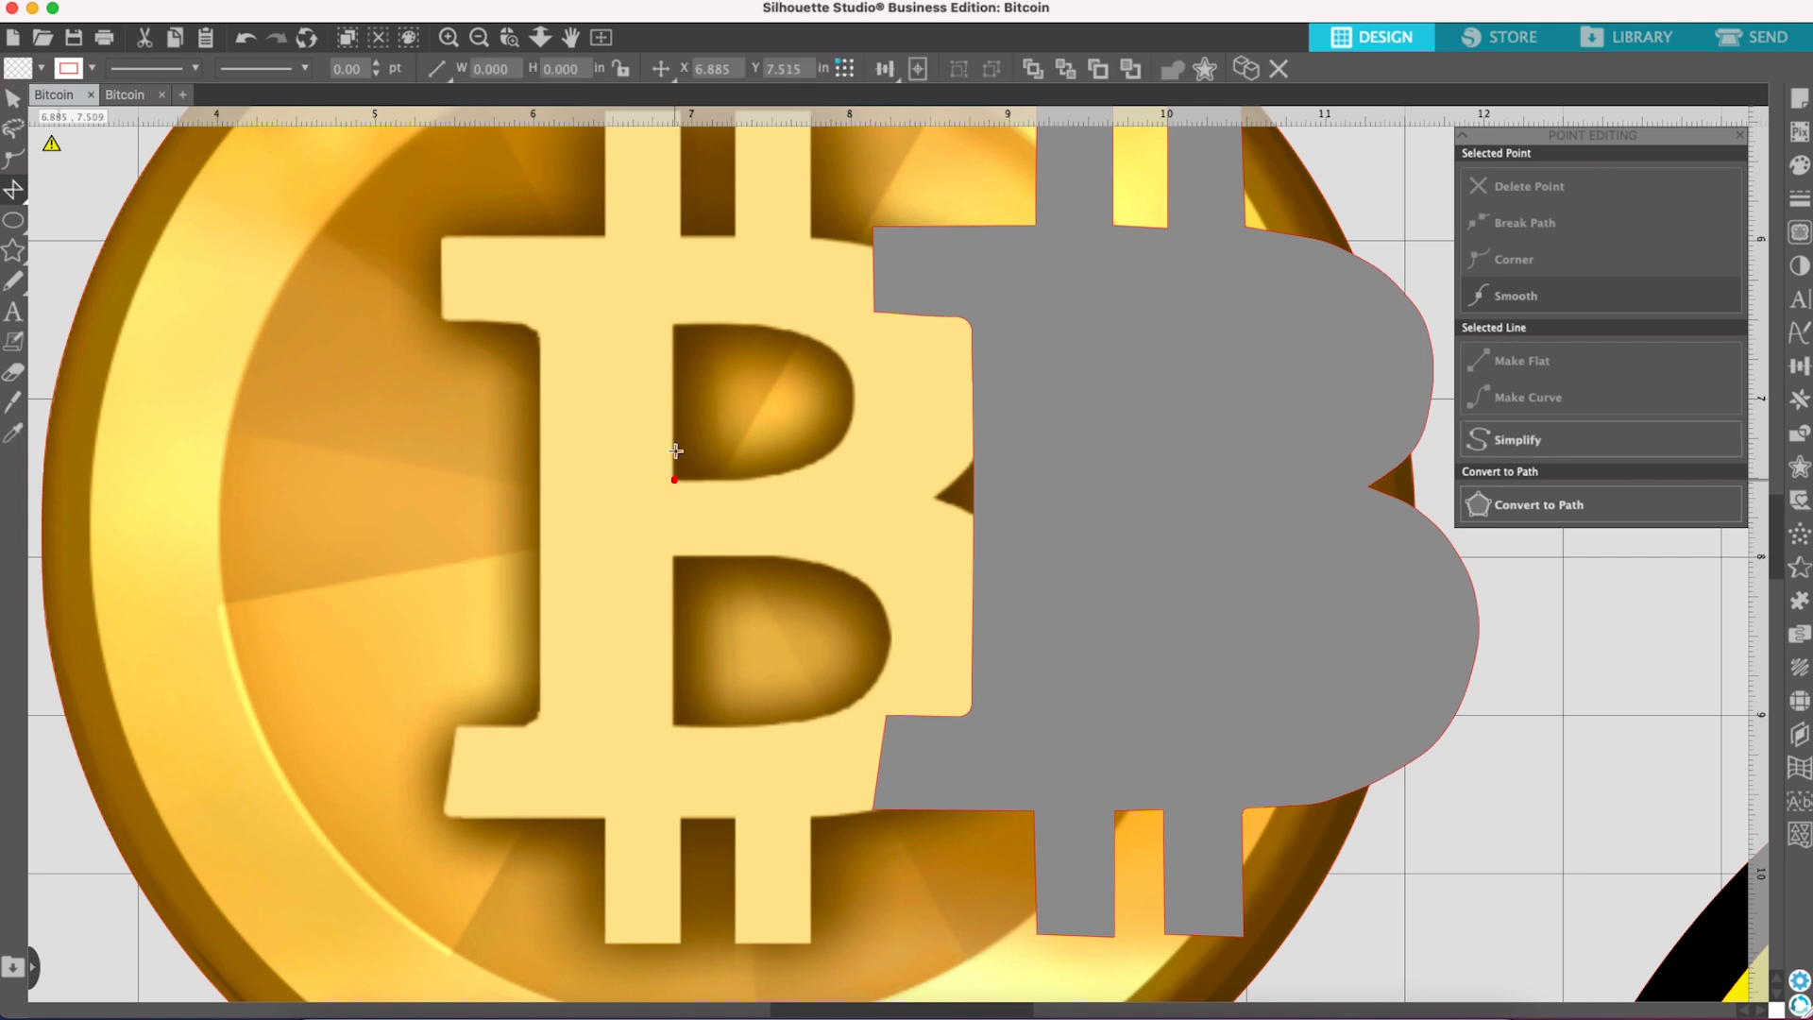
left_click(677, 327)
left_click(752, 327)
left_click(804, 335)
left_click(842, 360)
left_click(854, 400)
left_click(846, 438)
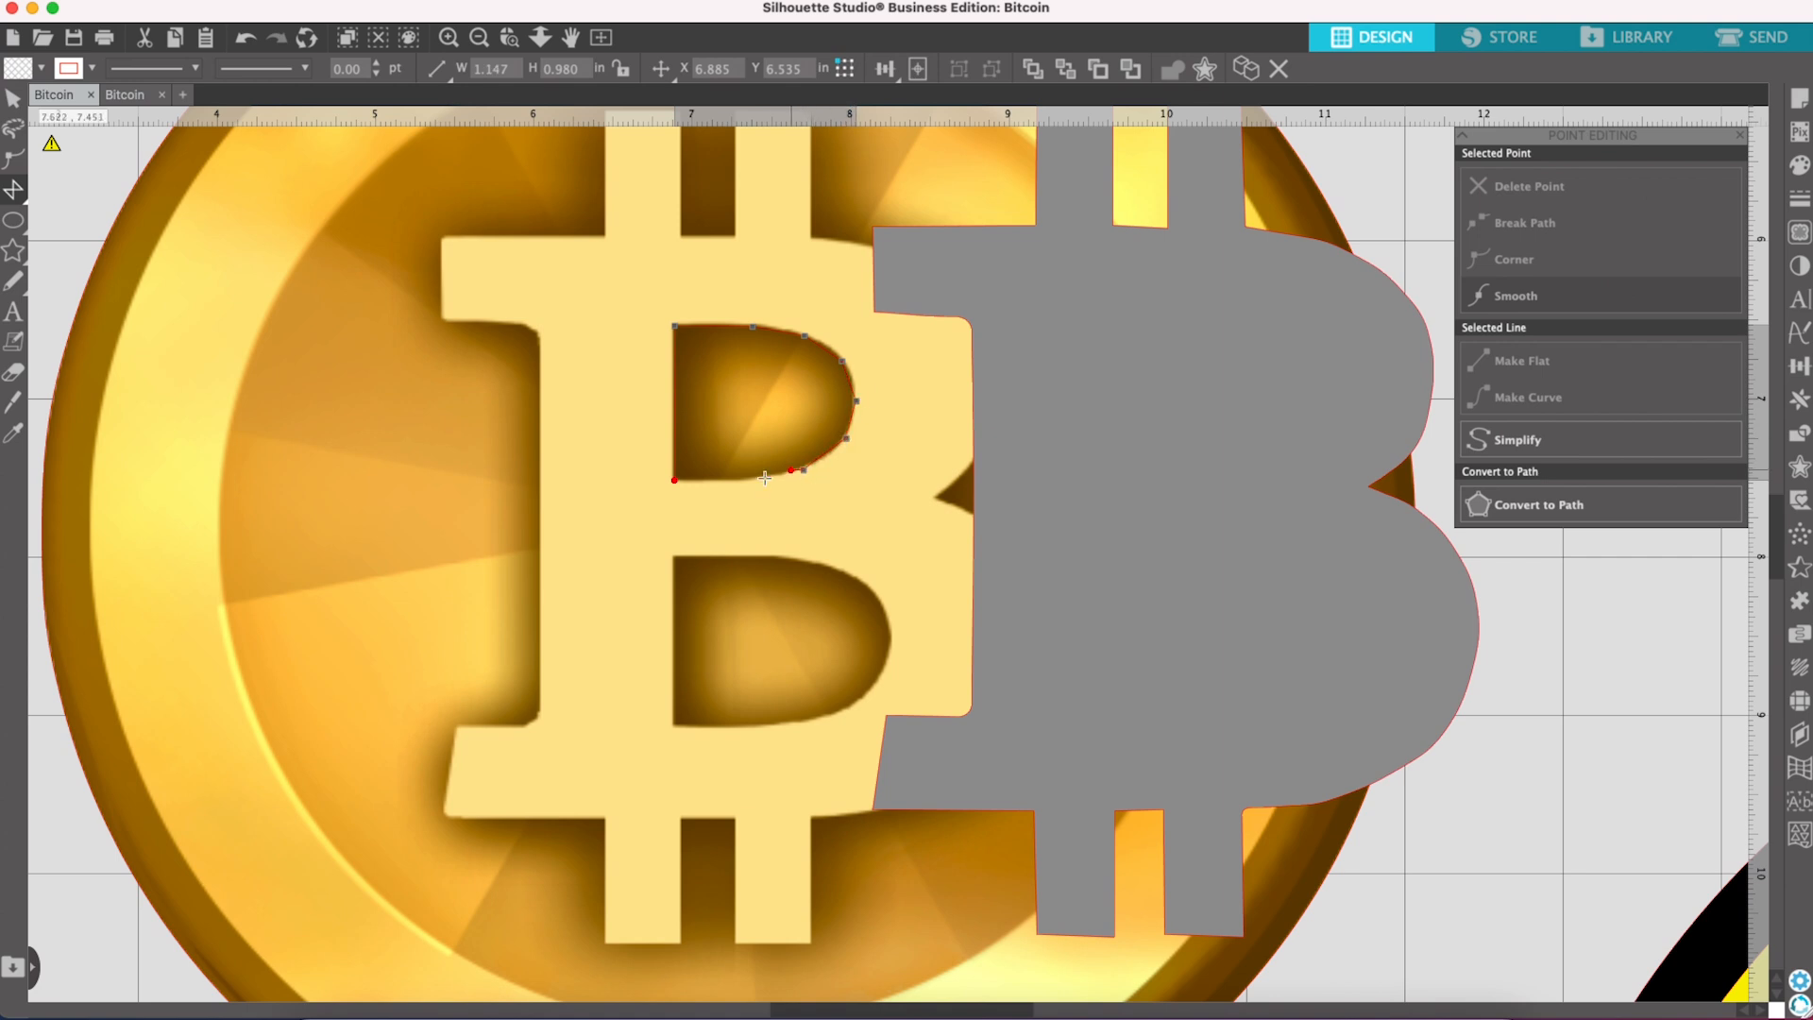
left_click(699, 482)
left_click(675, 479)
Step: Fill the traced upper counter shape with red and move it left onto the B's stem
left_click(13, 98)
left_click(718, 485)
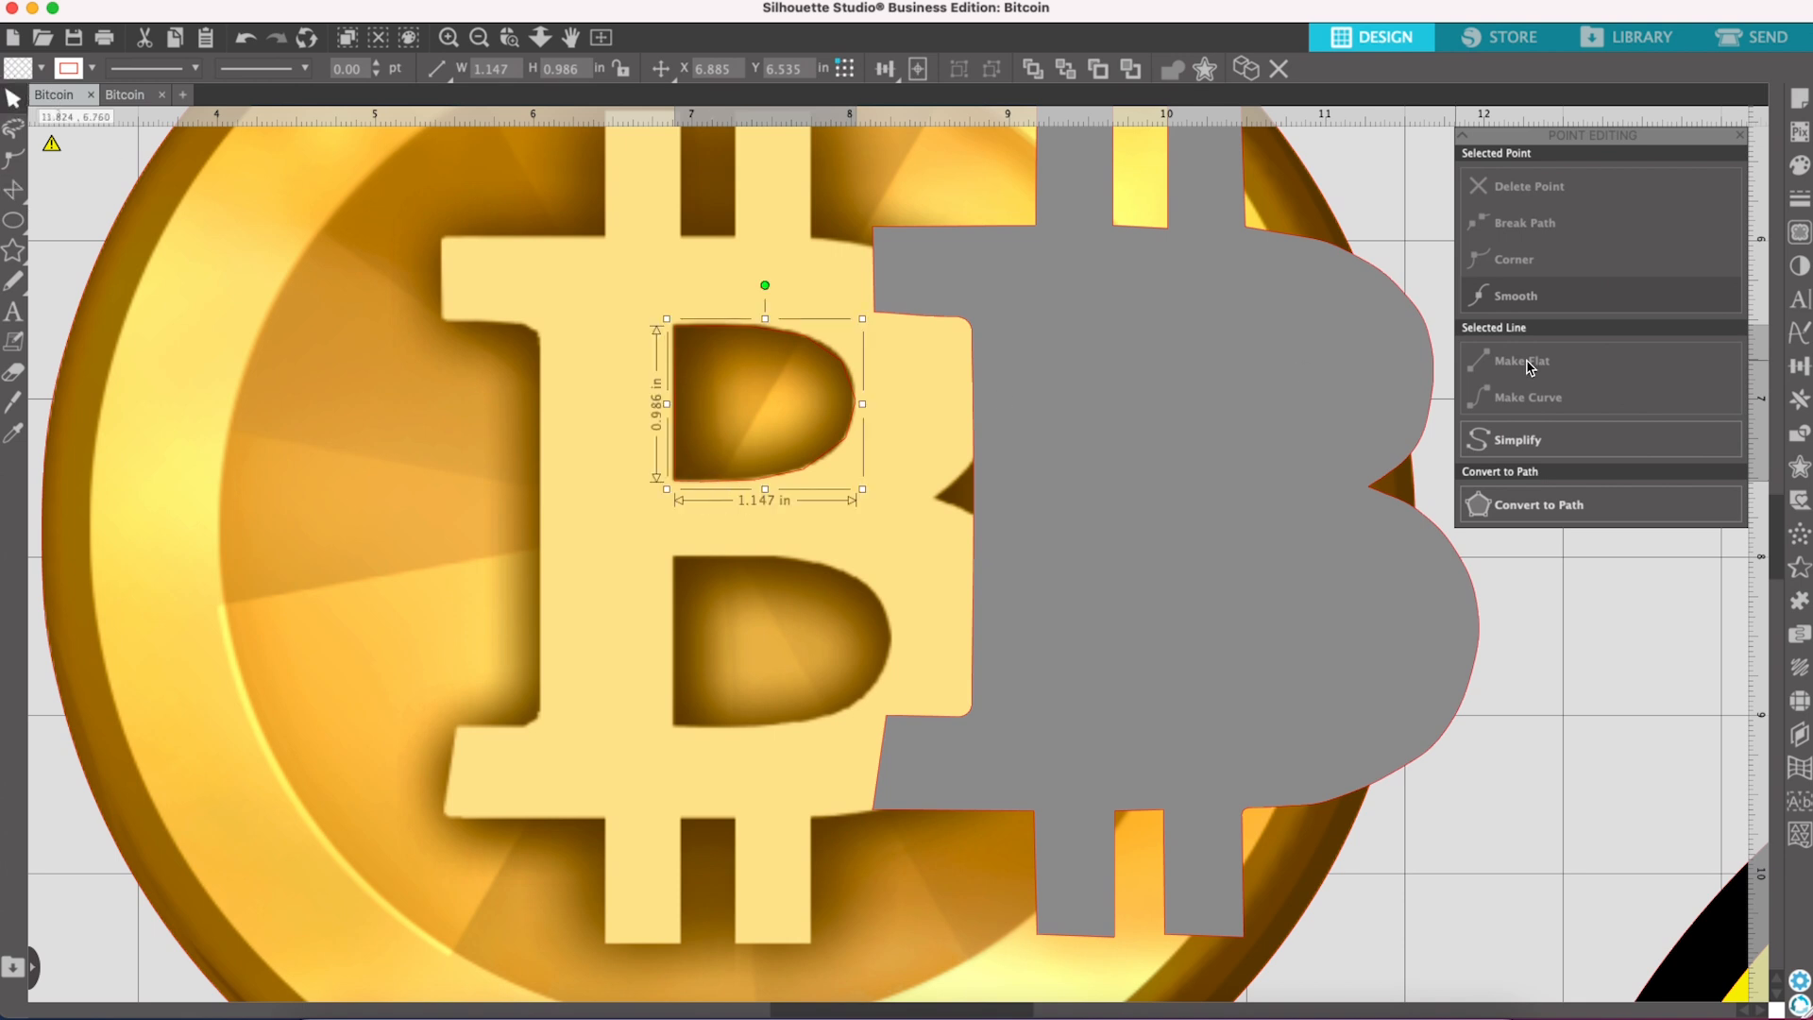
left_click(1802, 169)
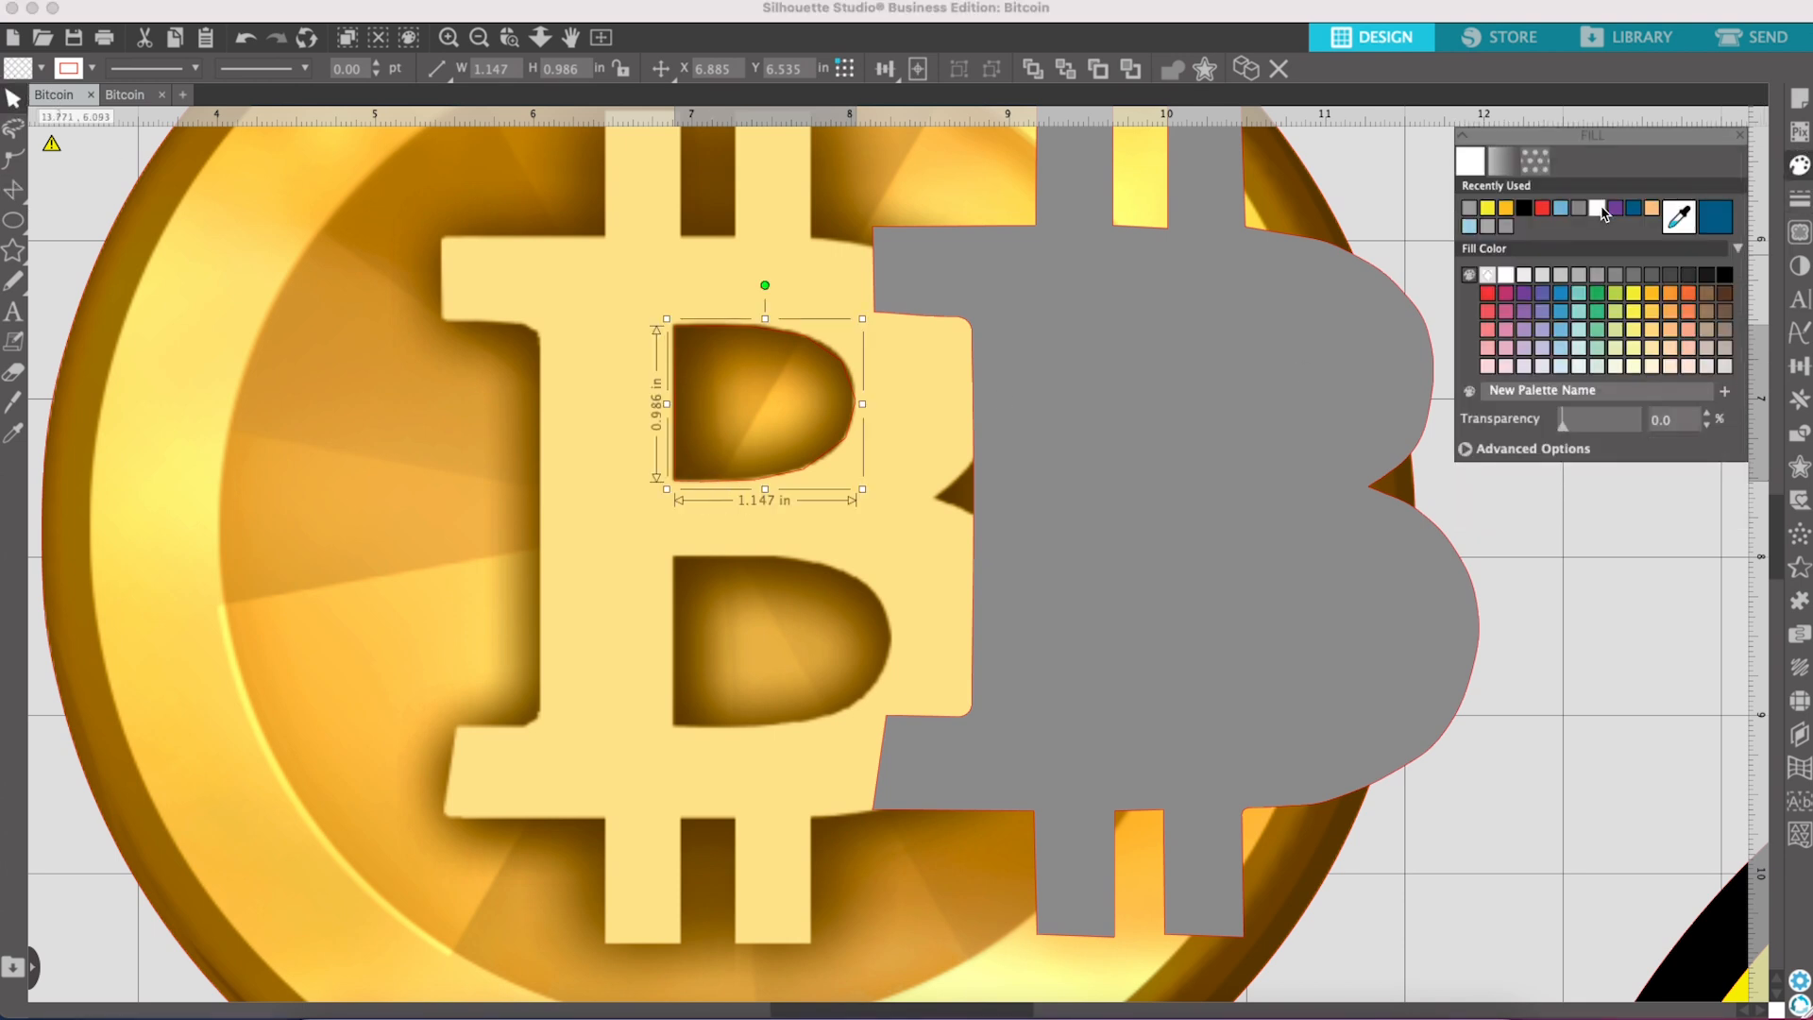
left_click(1542, 208)
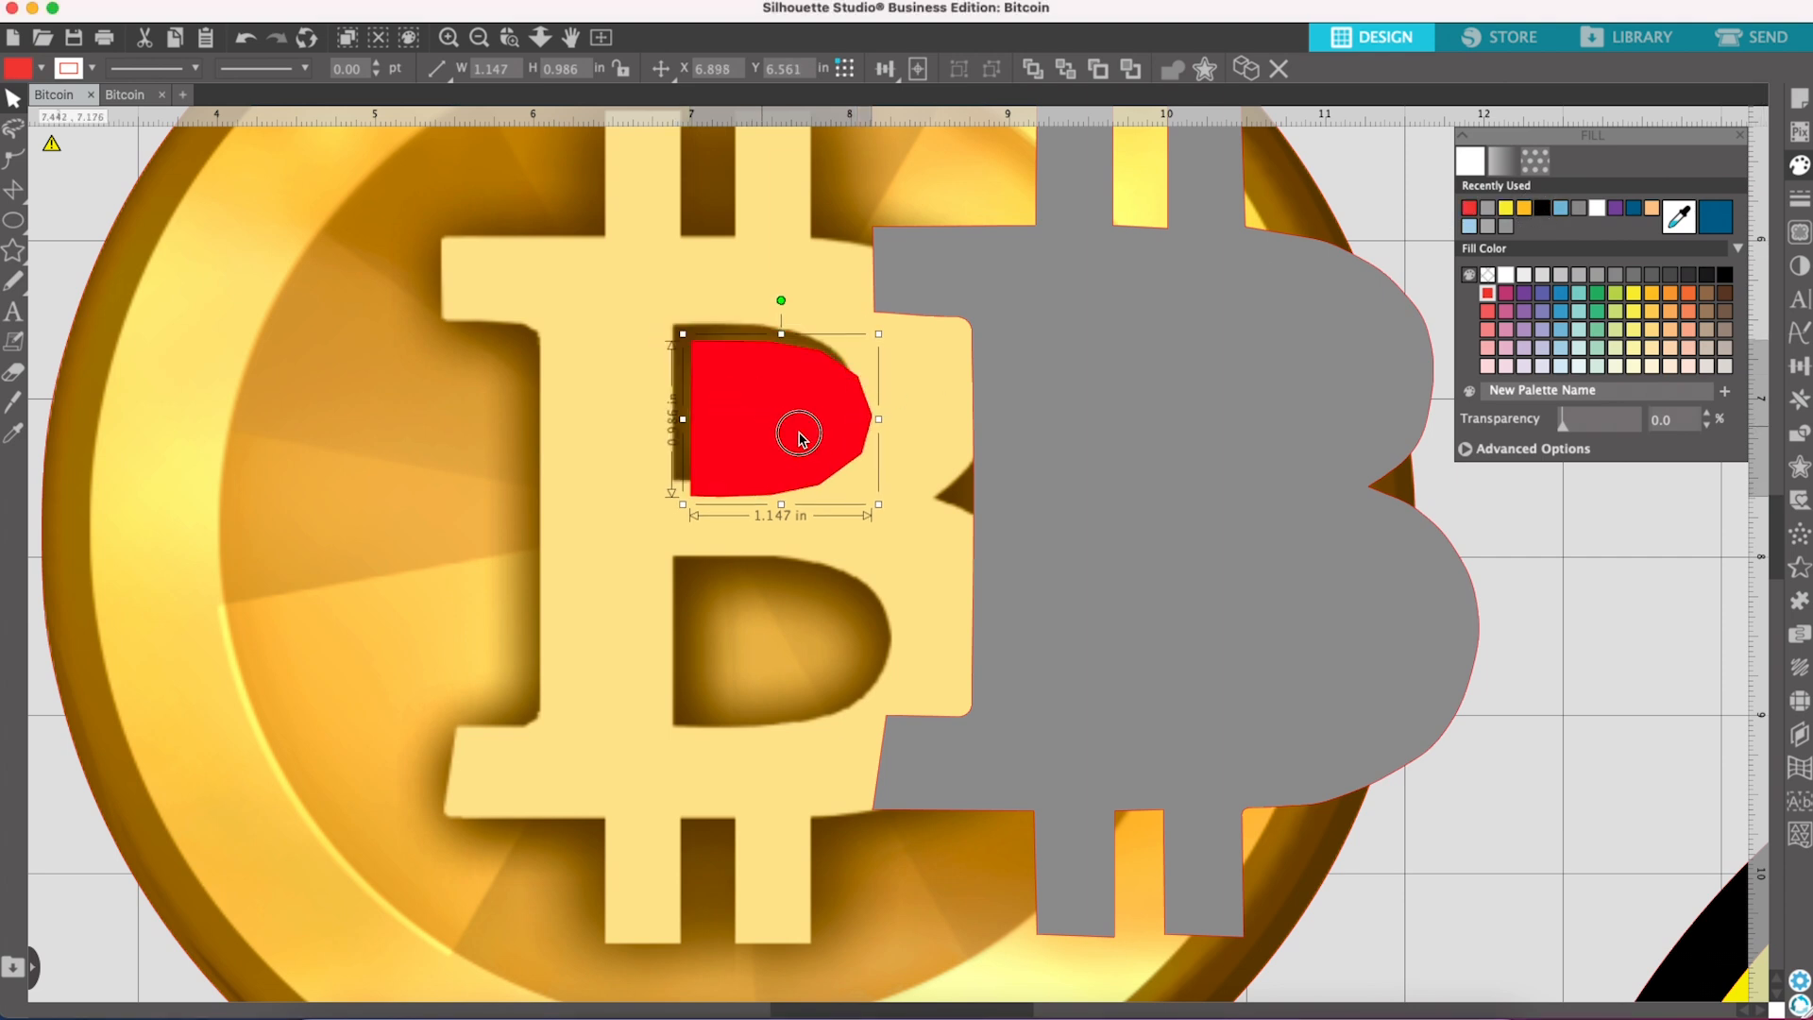
left_click_drag(756, 416, 589, 431)
Step: Convert the points along the rounded side of the red counter shape to curves
double_click(589, 432)
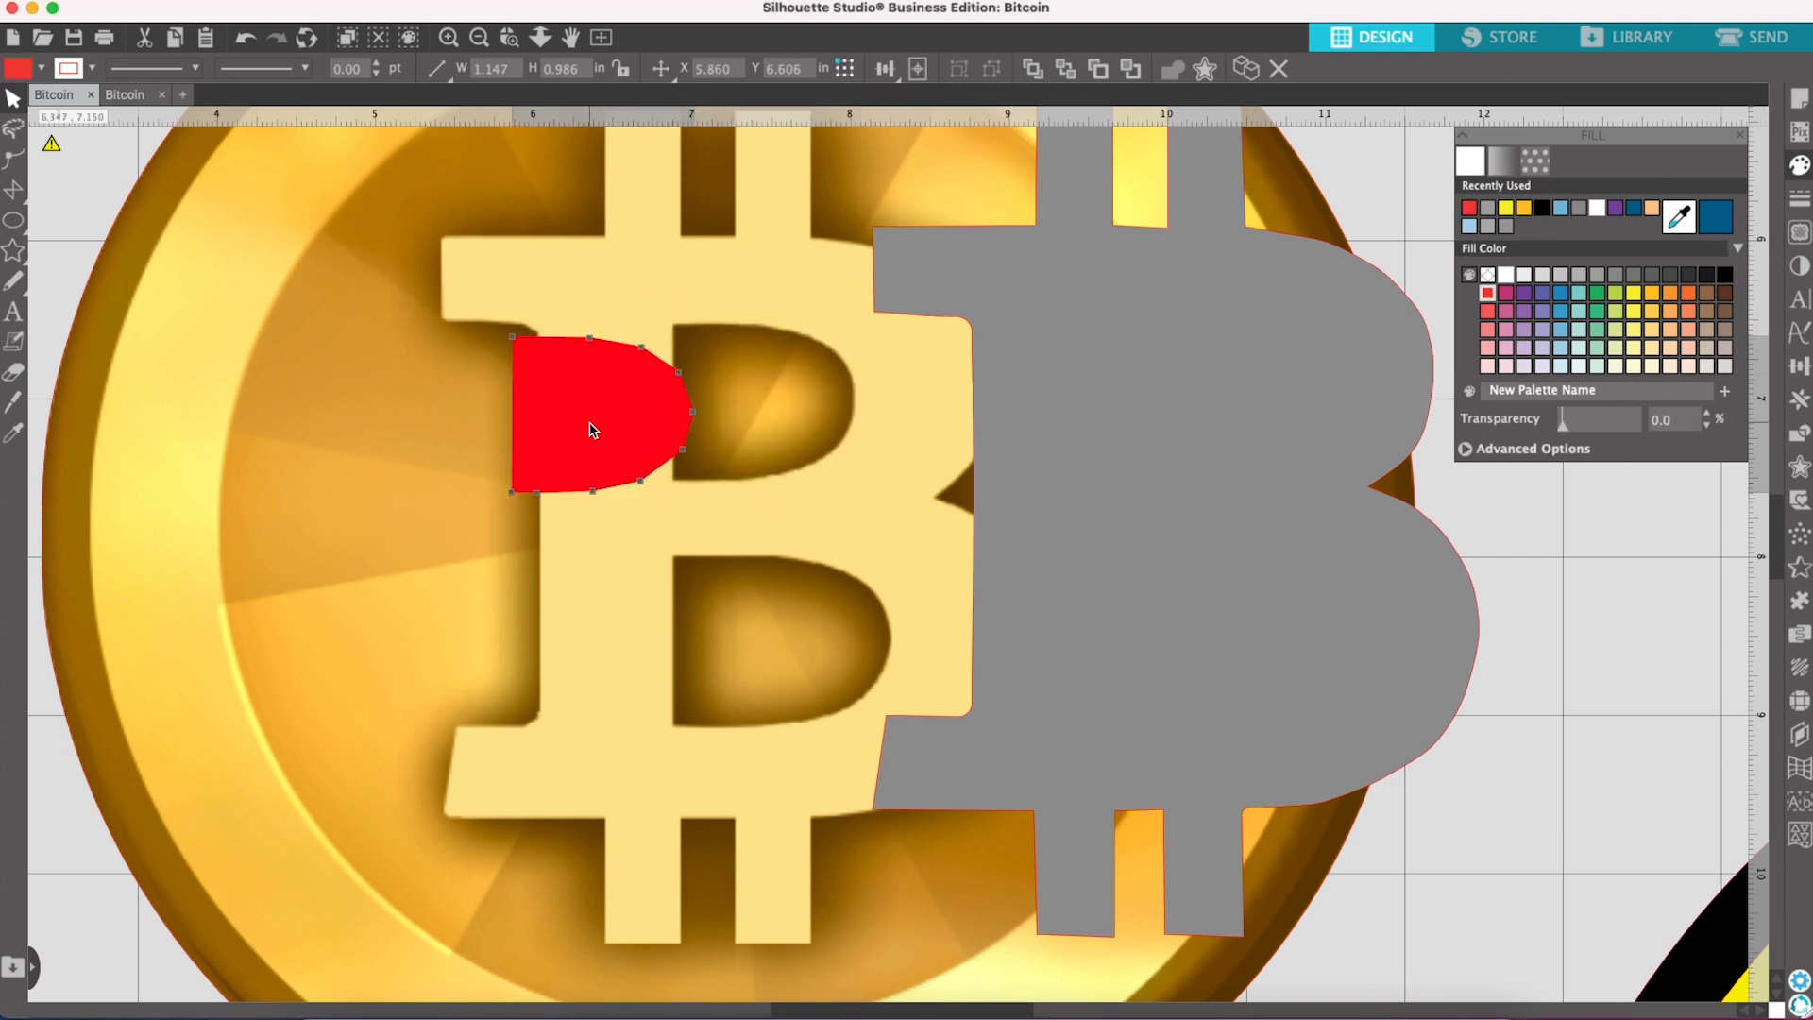
left_click(590, 338)
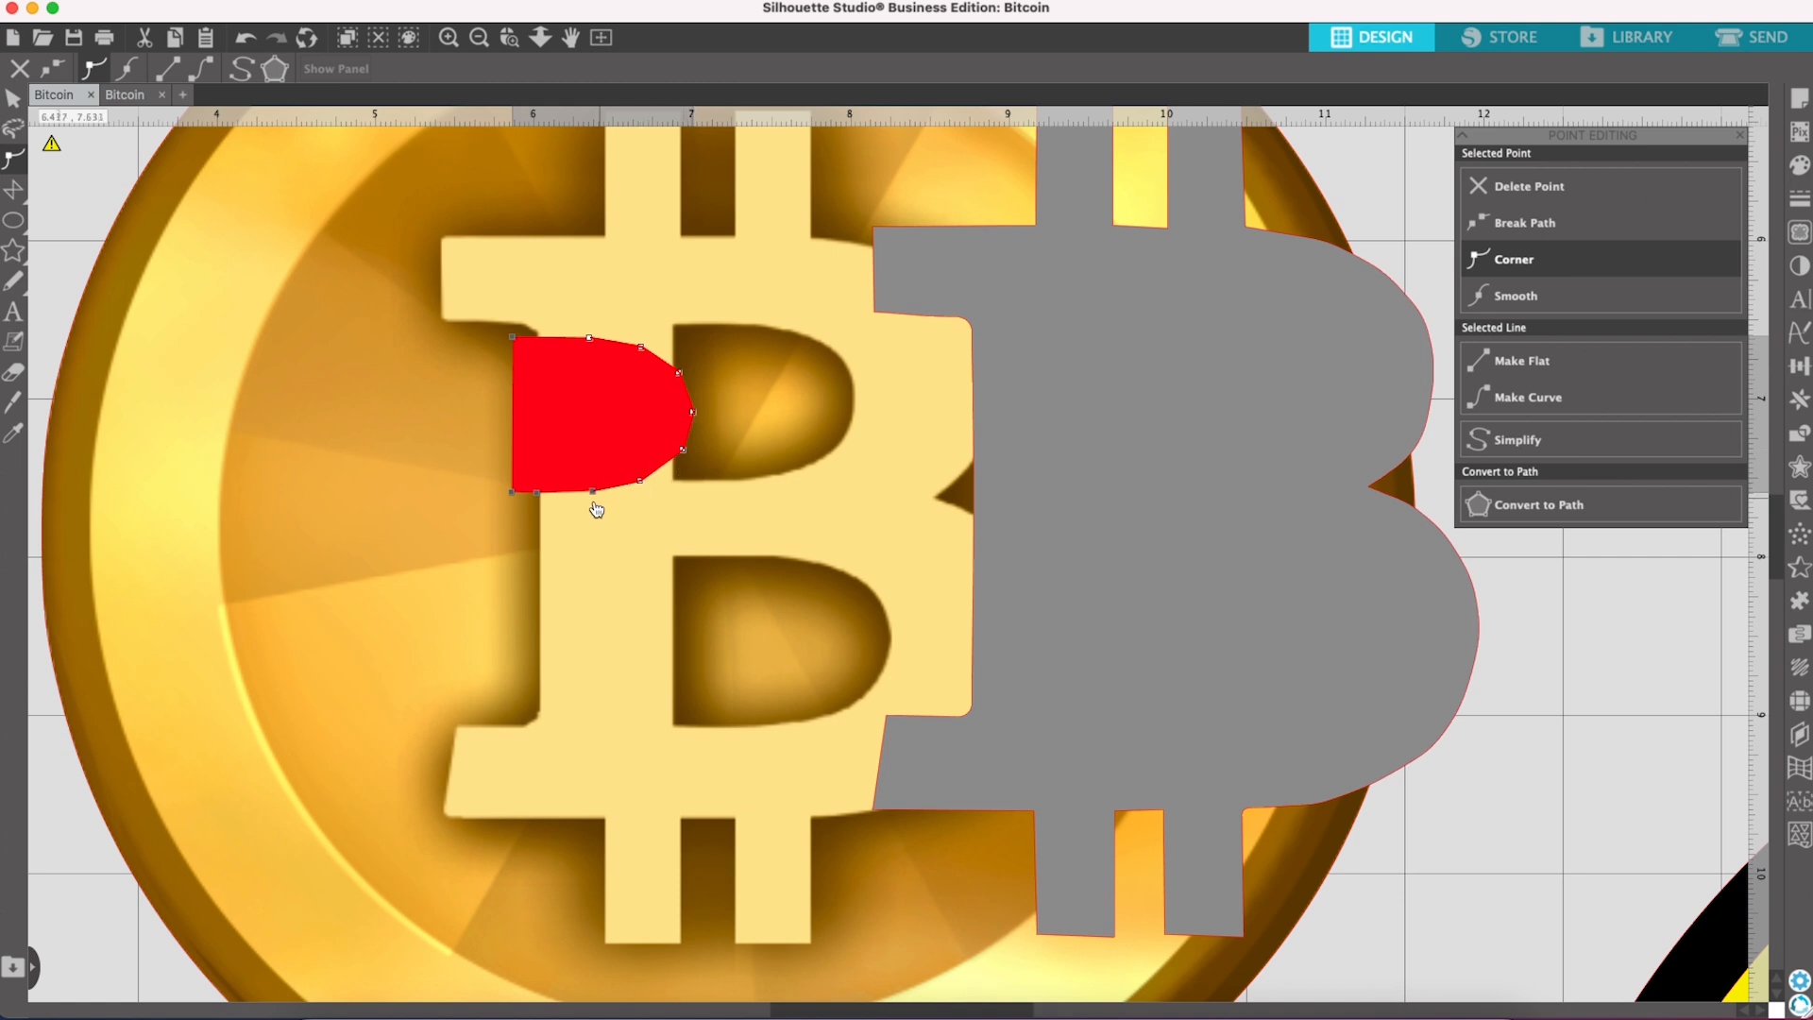
left_click(537, 493)
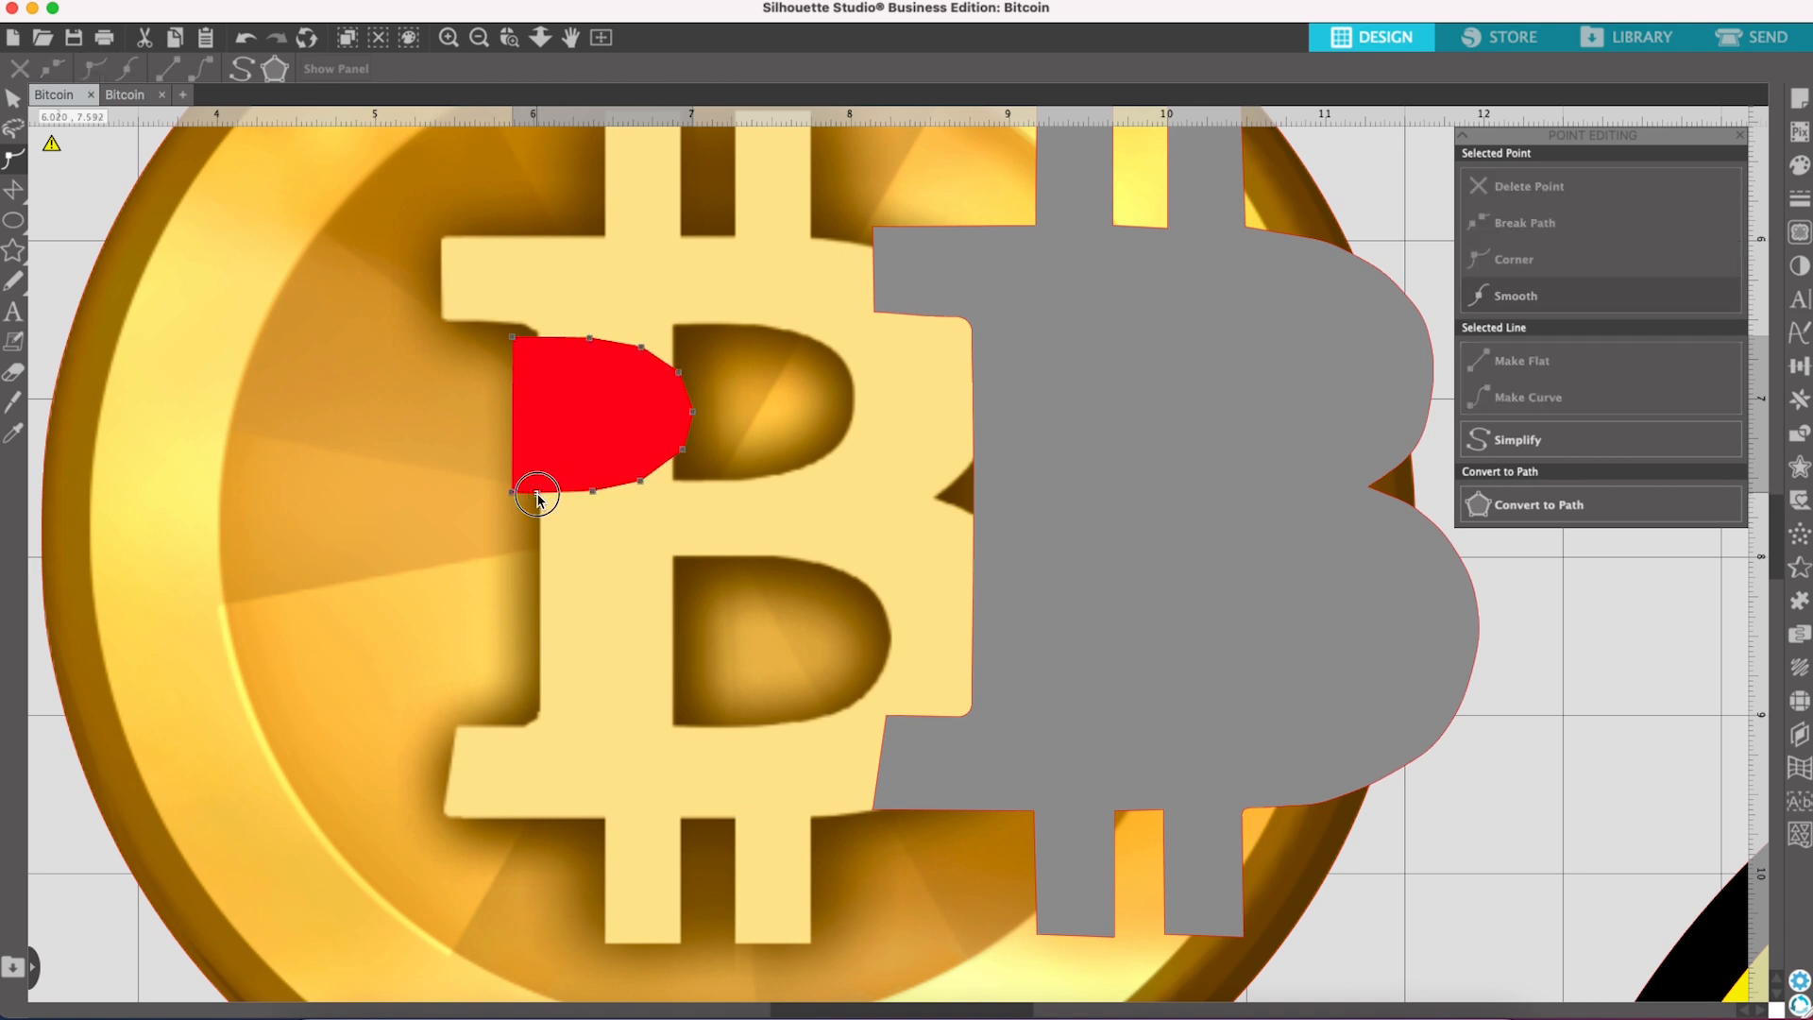
left_click(537, 493)
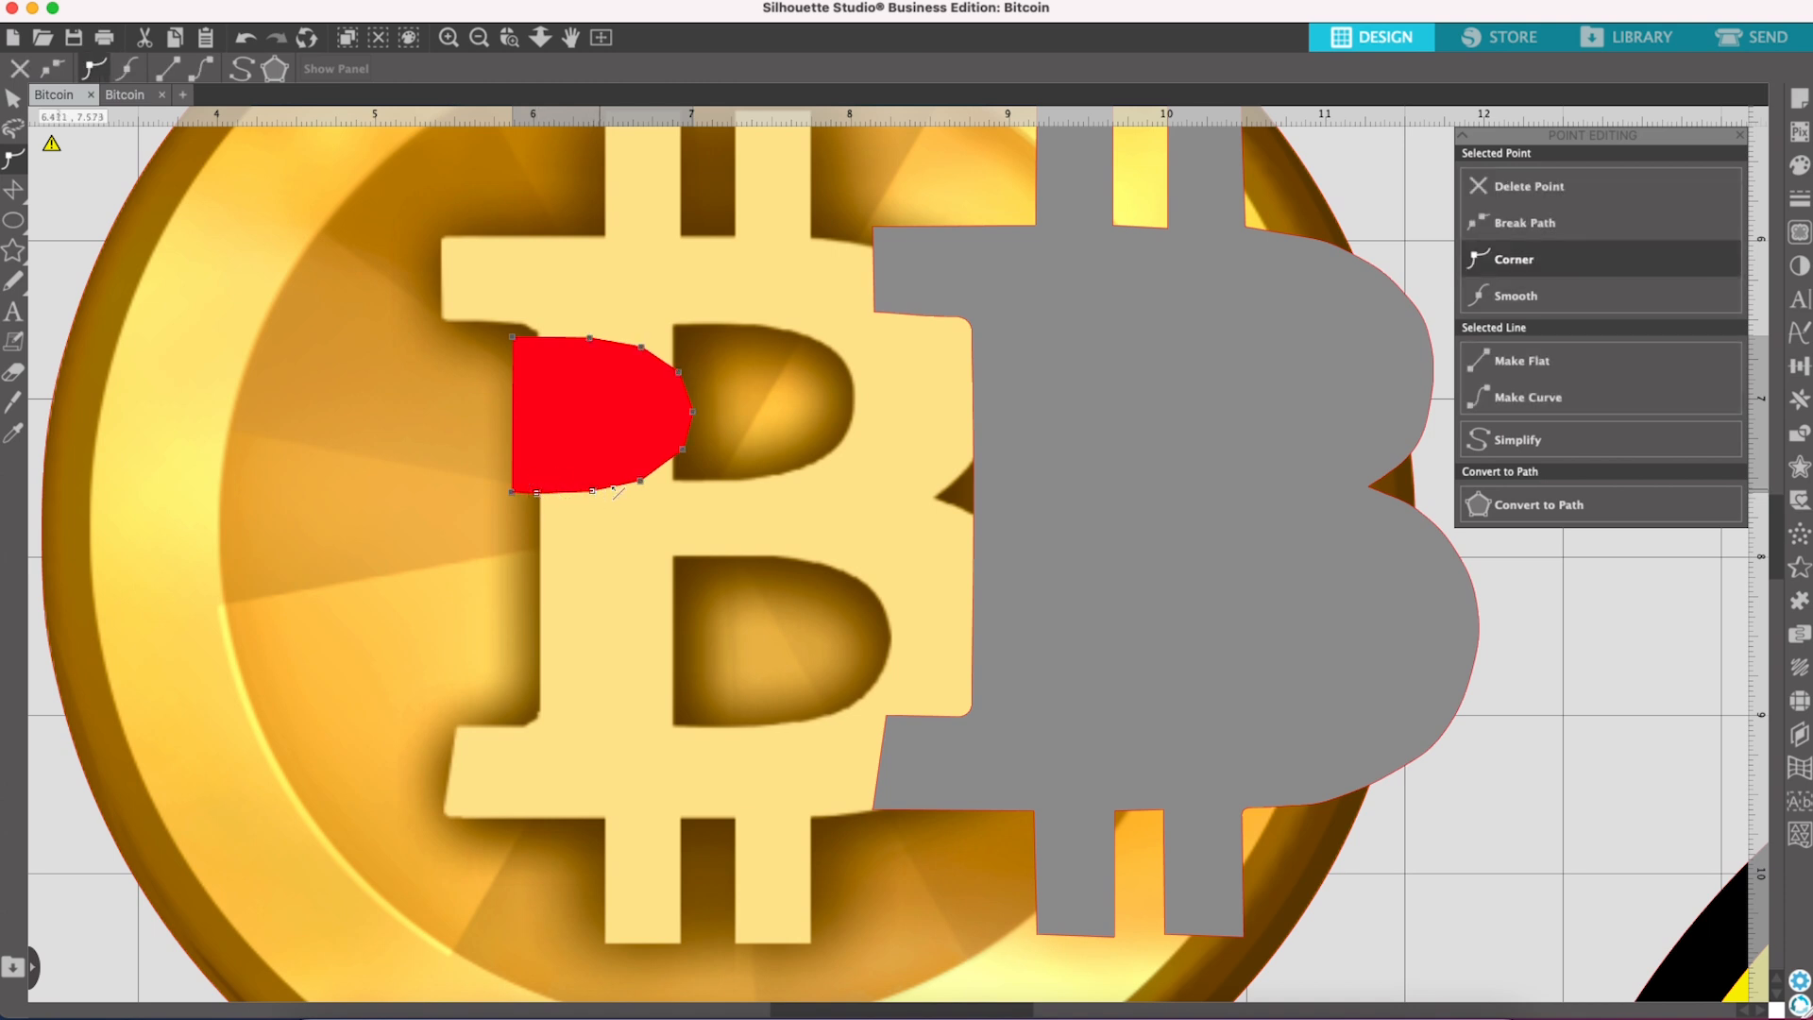
left_click(684, 450, "shift")
left_click(693, 413, "shift")
left_click(685, 374, "shift")
left_click(644, 348, "shift")
left_click(591, 339, "shift")
right_click(595, 347)
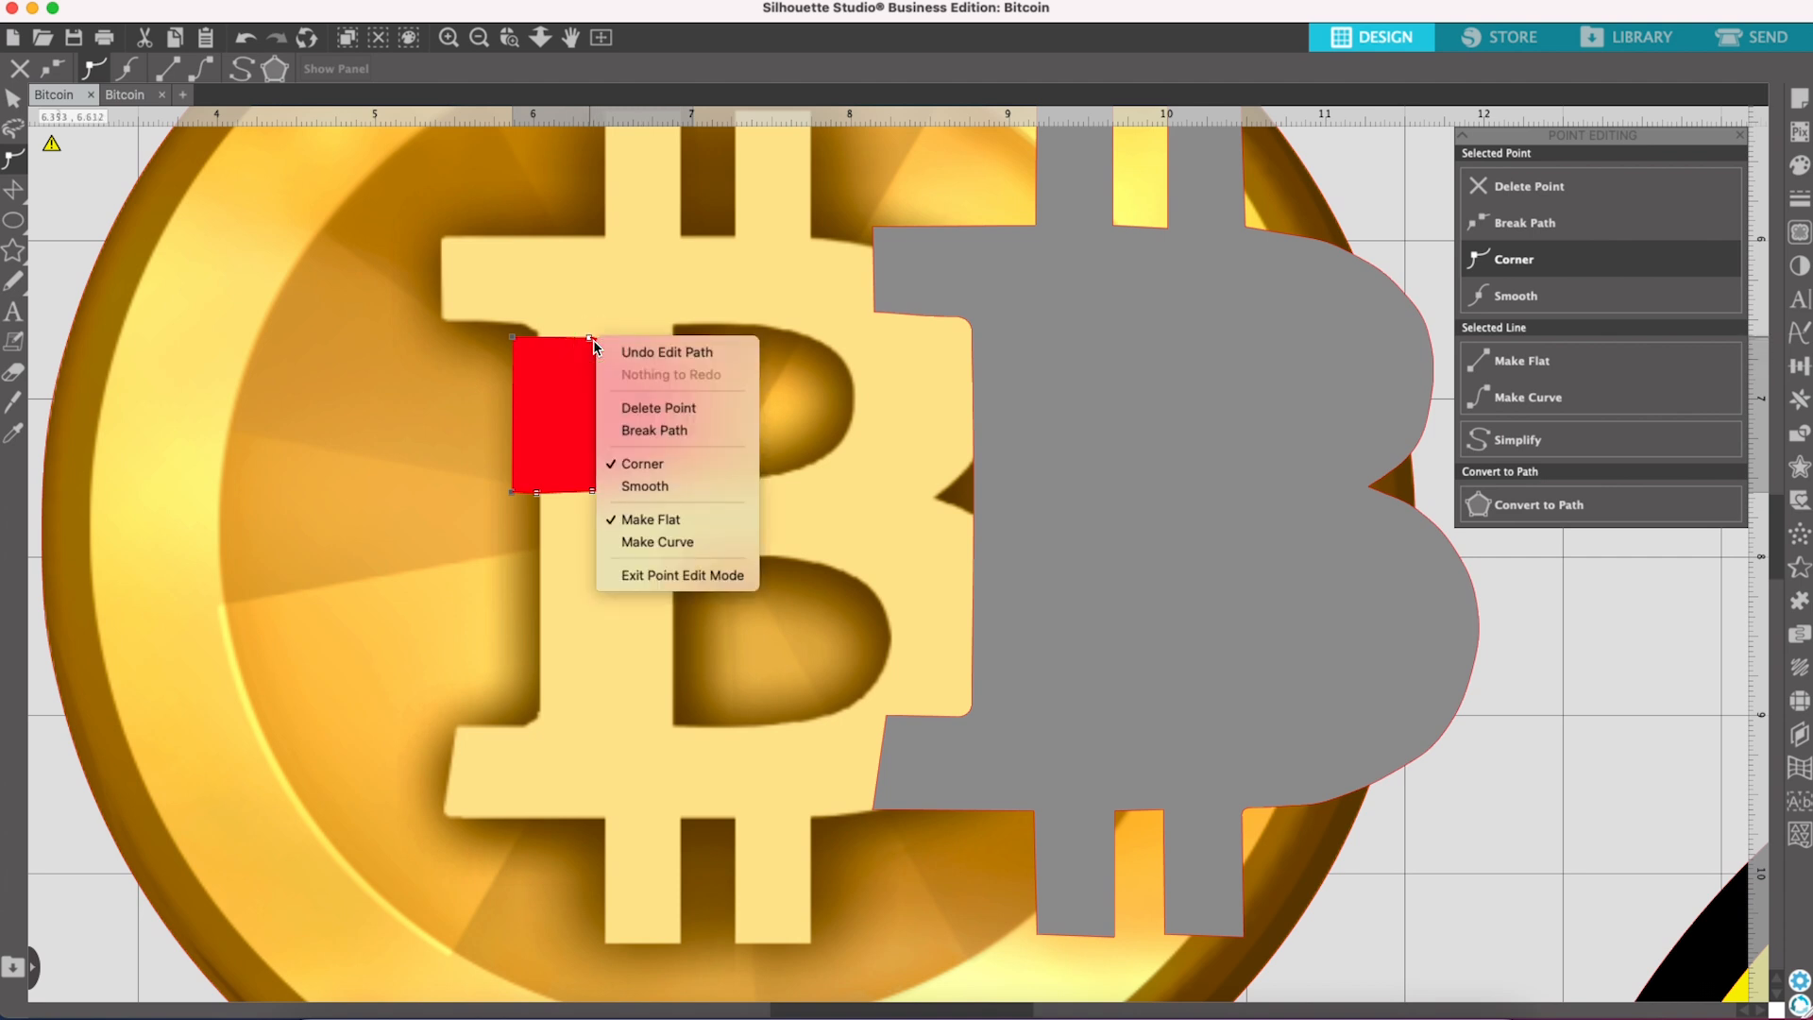
left_click(651, 540)
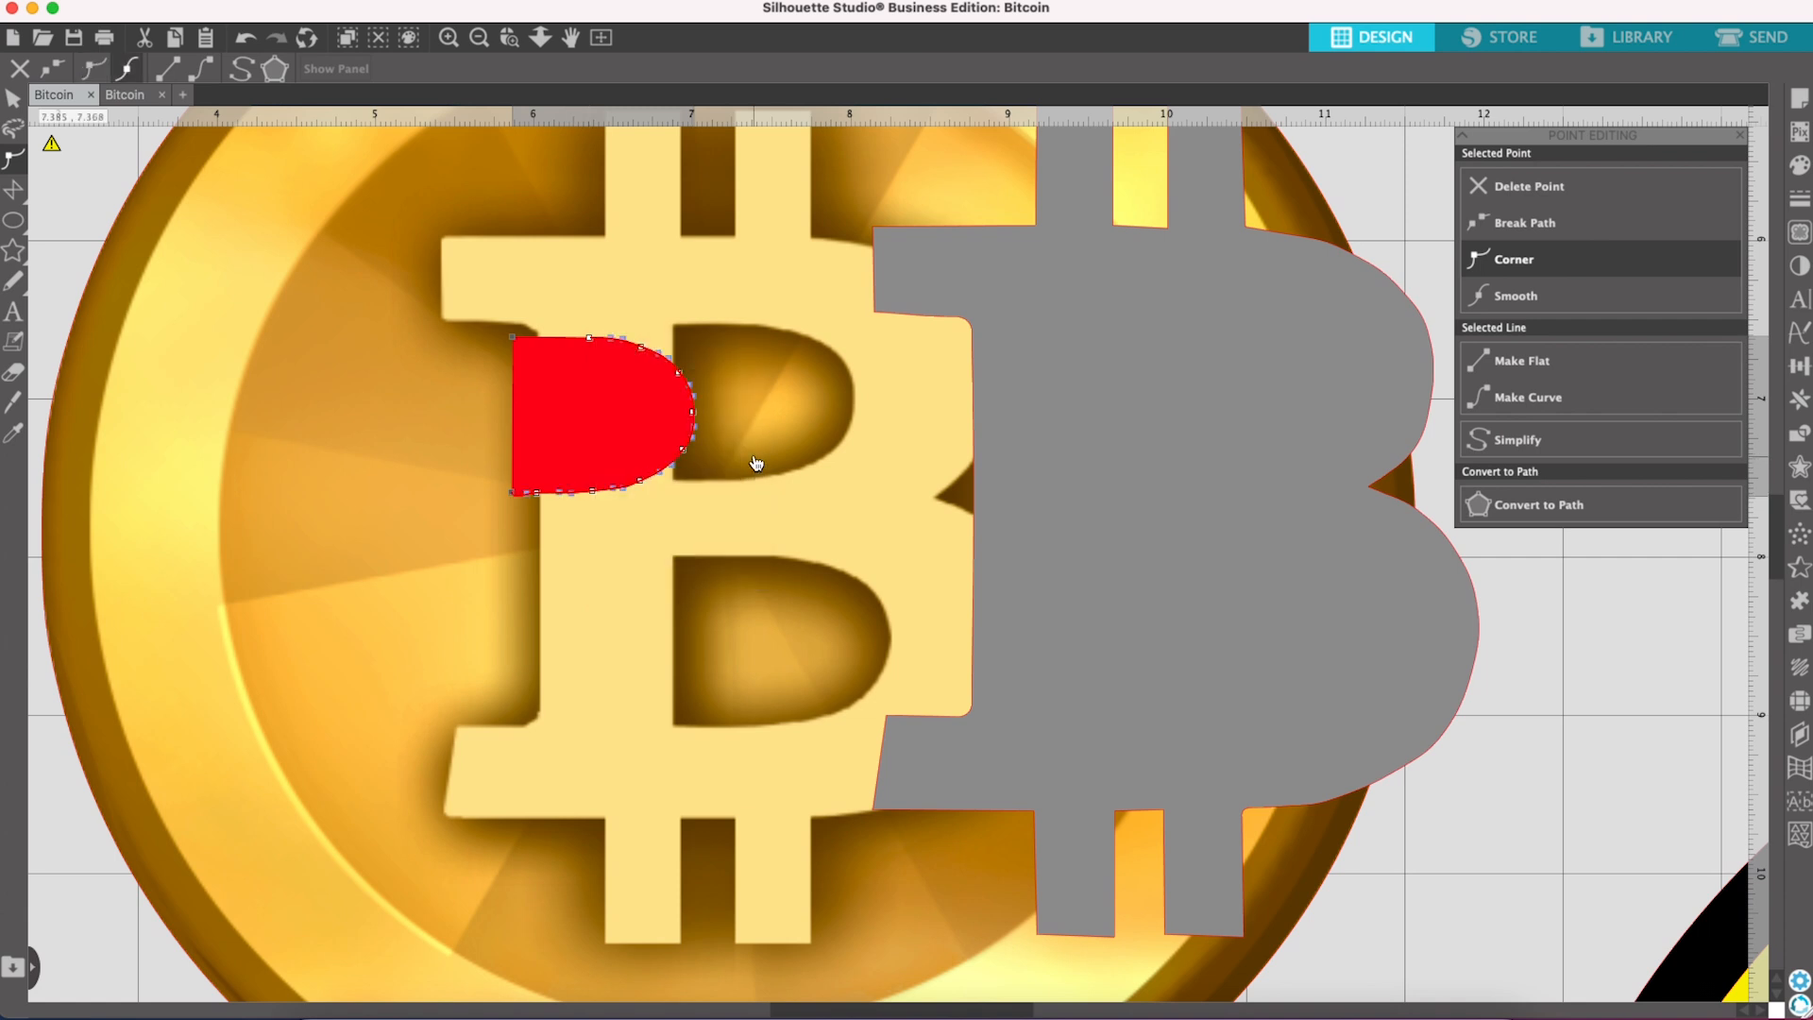
left_click(630, 442)
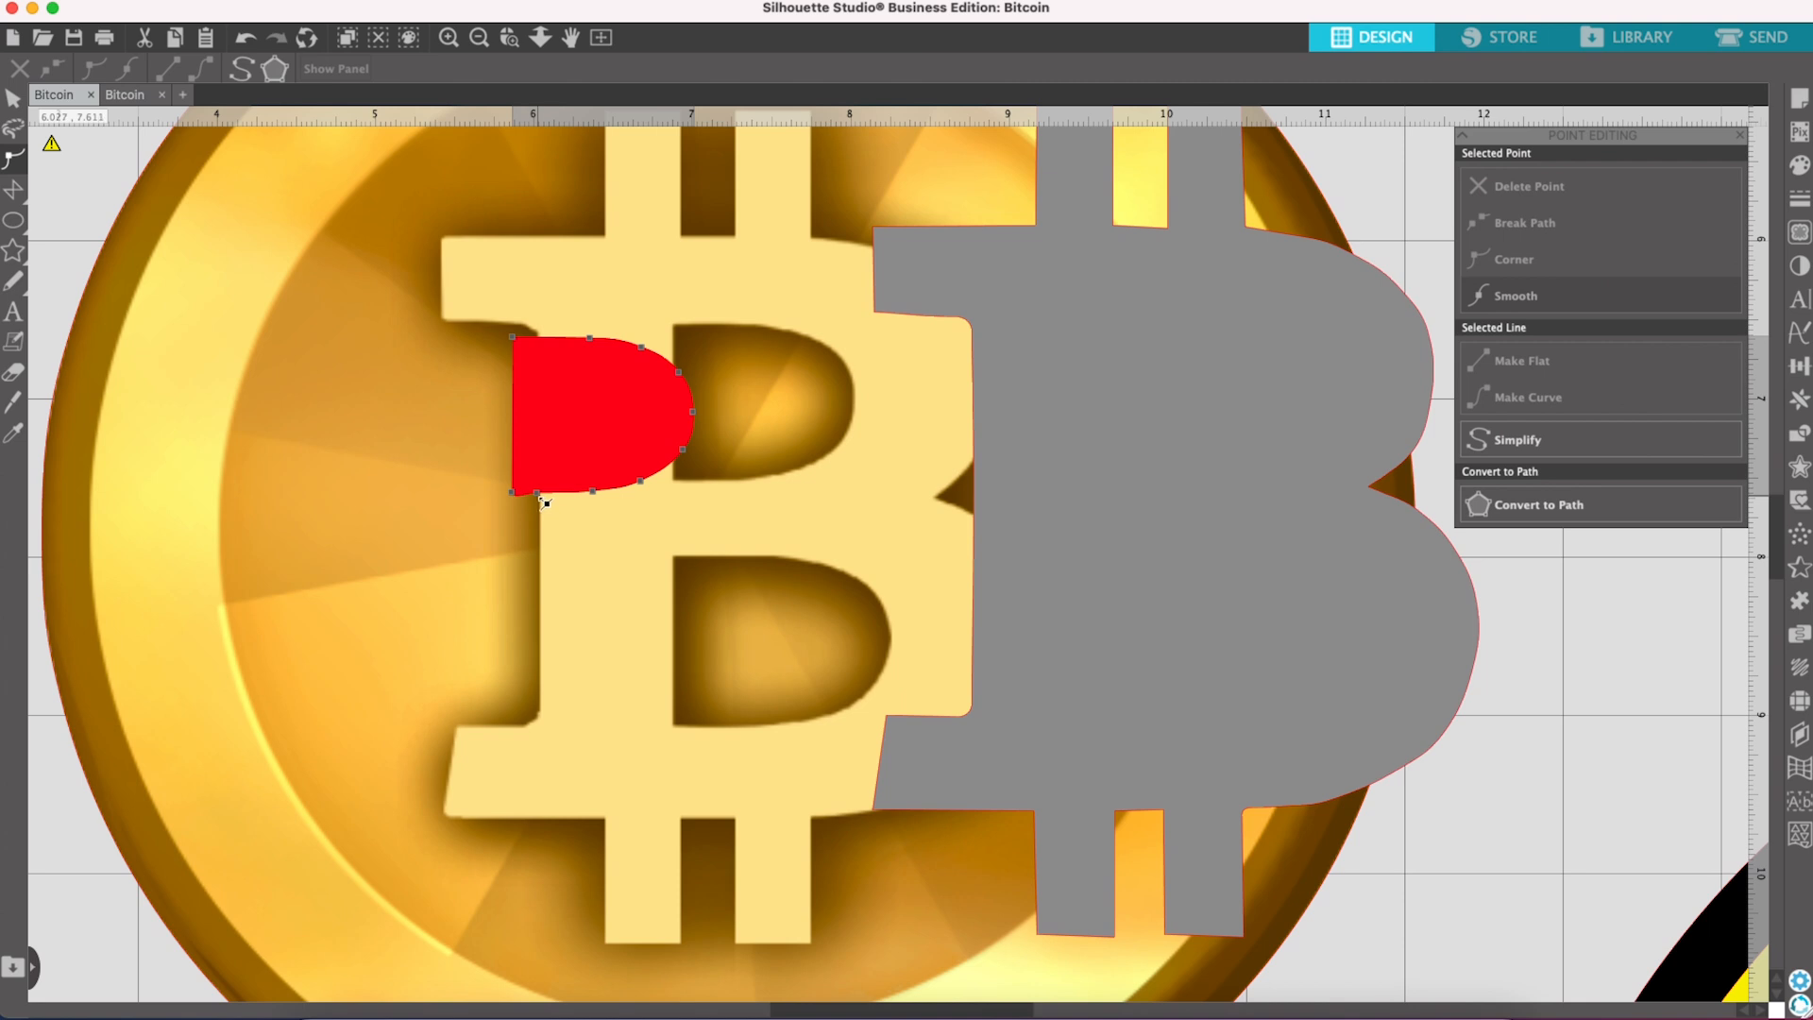
Step: Adjust the curve handle of the red shape's lower-left corner point so the bottom edge meets it squarely
left_click(513, 493)
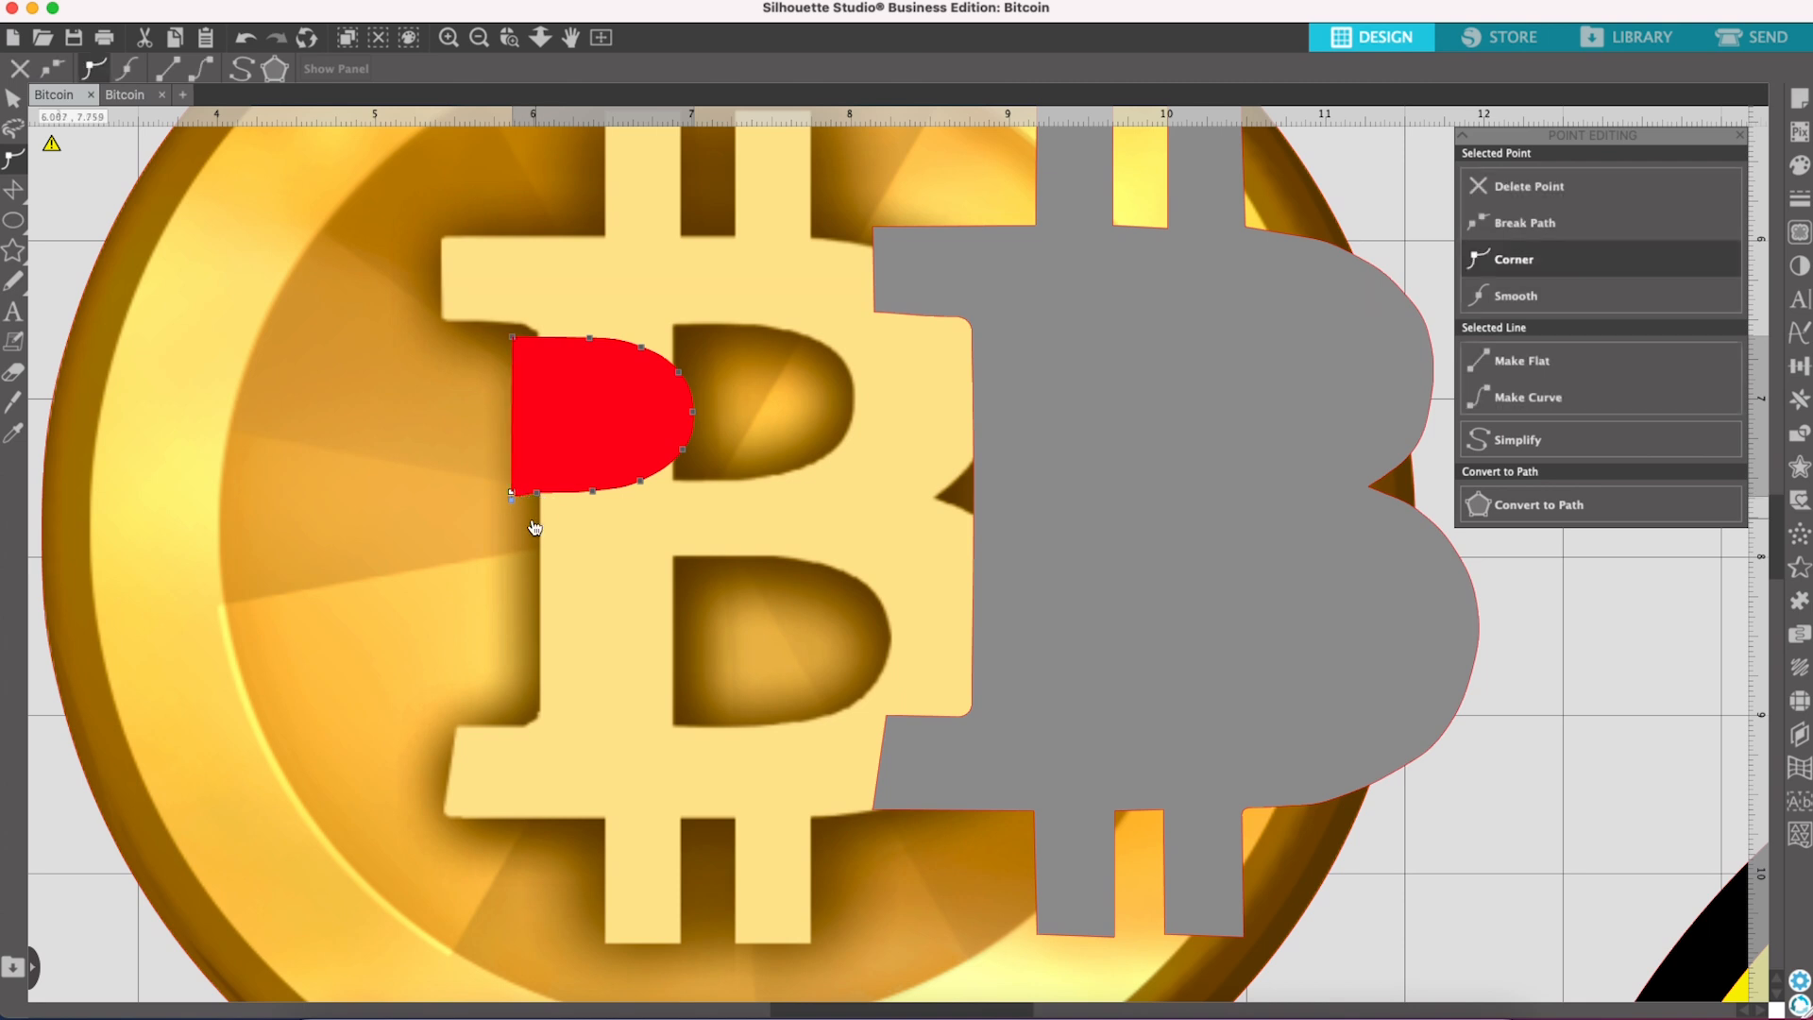
left_click(514, 502)
left_click(448, 41)
left_click(448, 41)
left_click(449, 42)
scroll(598, 356, "left", 2)
scroll(599, 356, "up", 1)
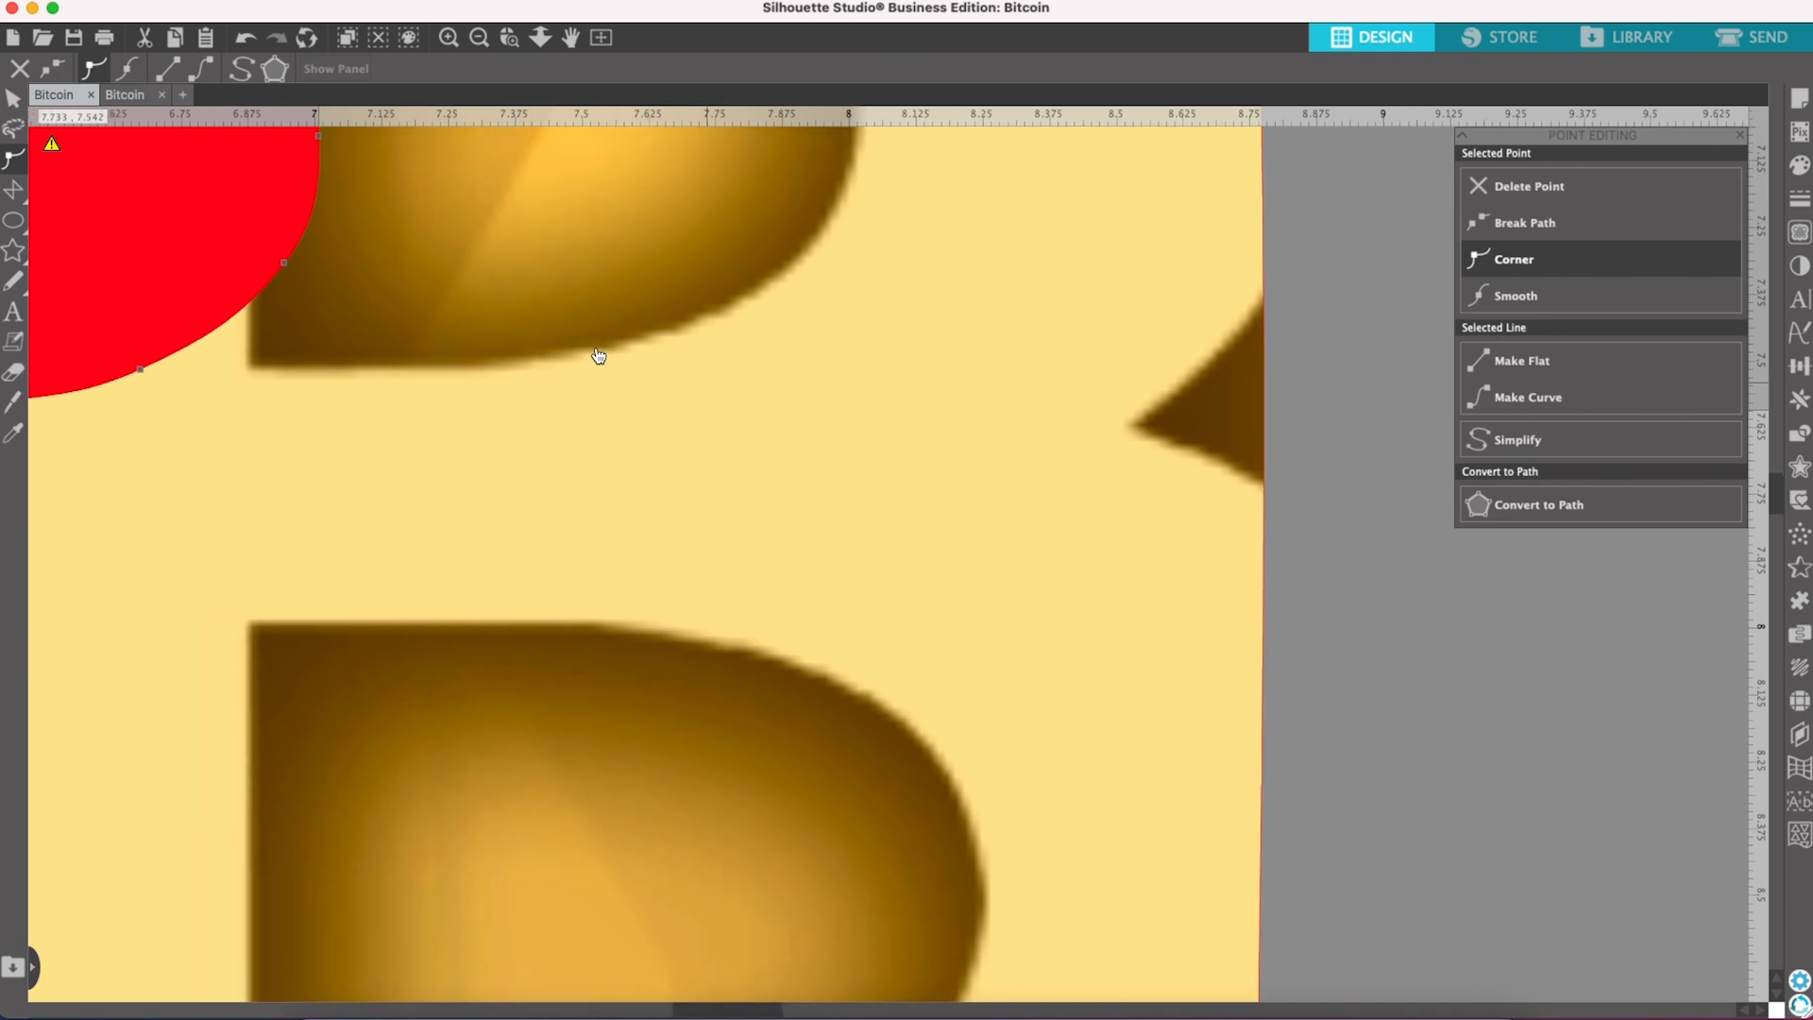
scroll(599, 356, "left", 8)
scroll(599, 356, "up", 3)
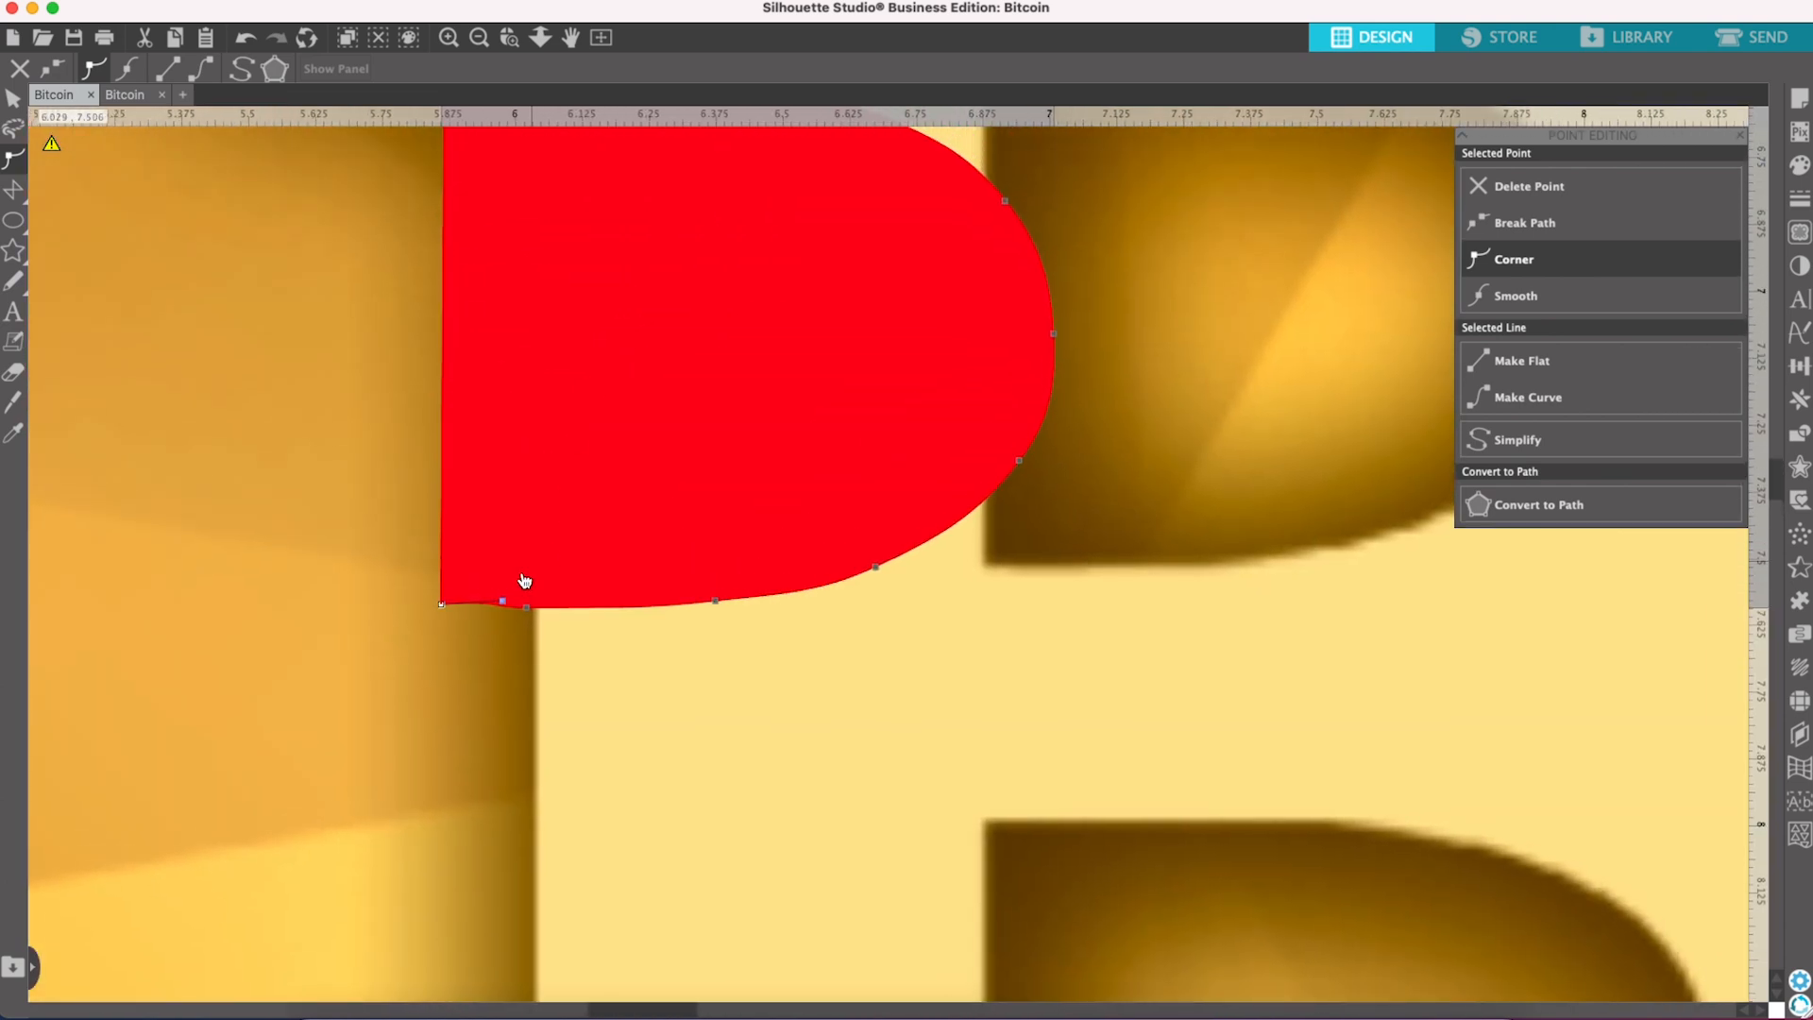
left_click_drag(442, 606, 517, 619)
Step: Adjust the curve handle of the next point along the red shape's bottom edge to smooth it, and finish editing its points
left_click(716, 602)
left_click_drag(640, 612, 641, 609)
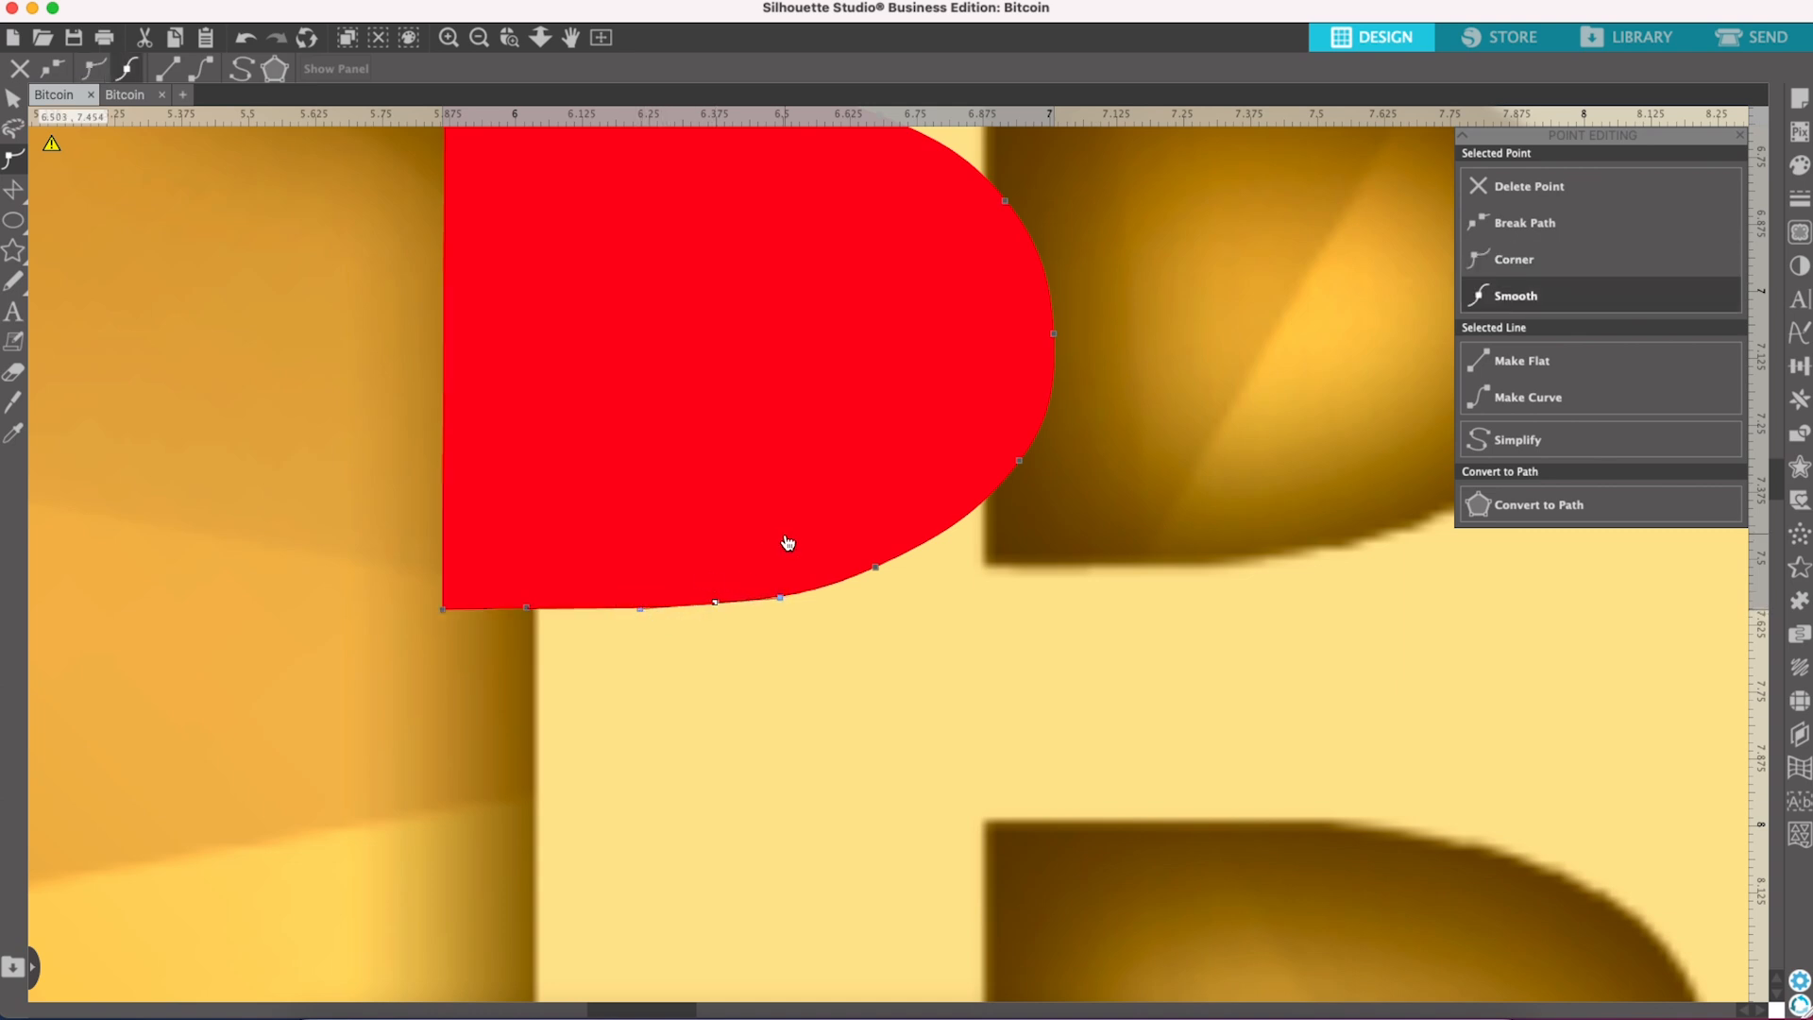
scroll(785, 539, "up", 3)
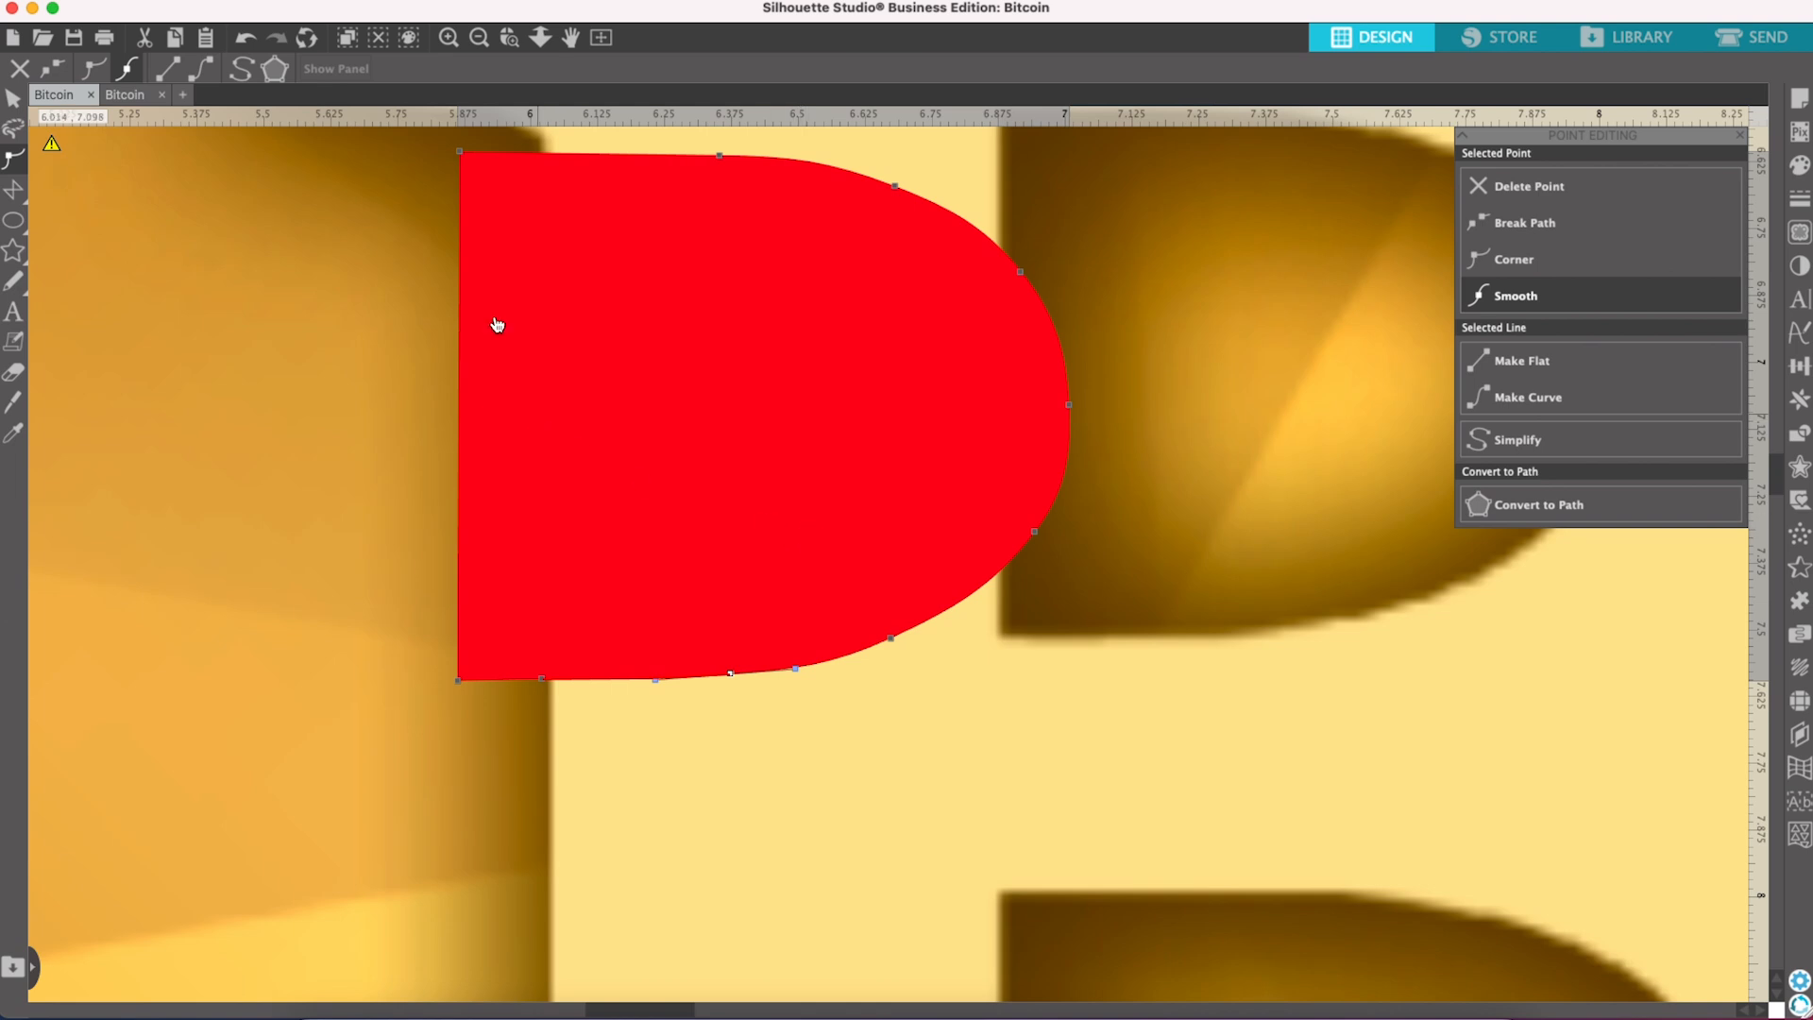
left_click(479, 36)
left_click(479, 37)
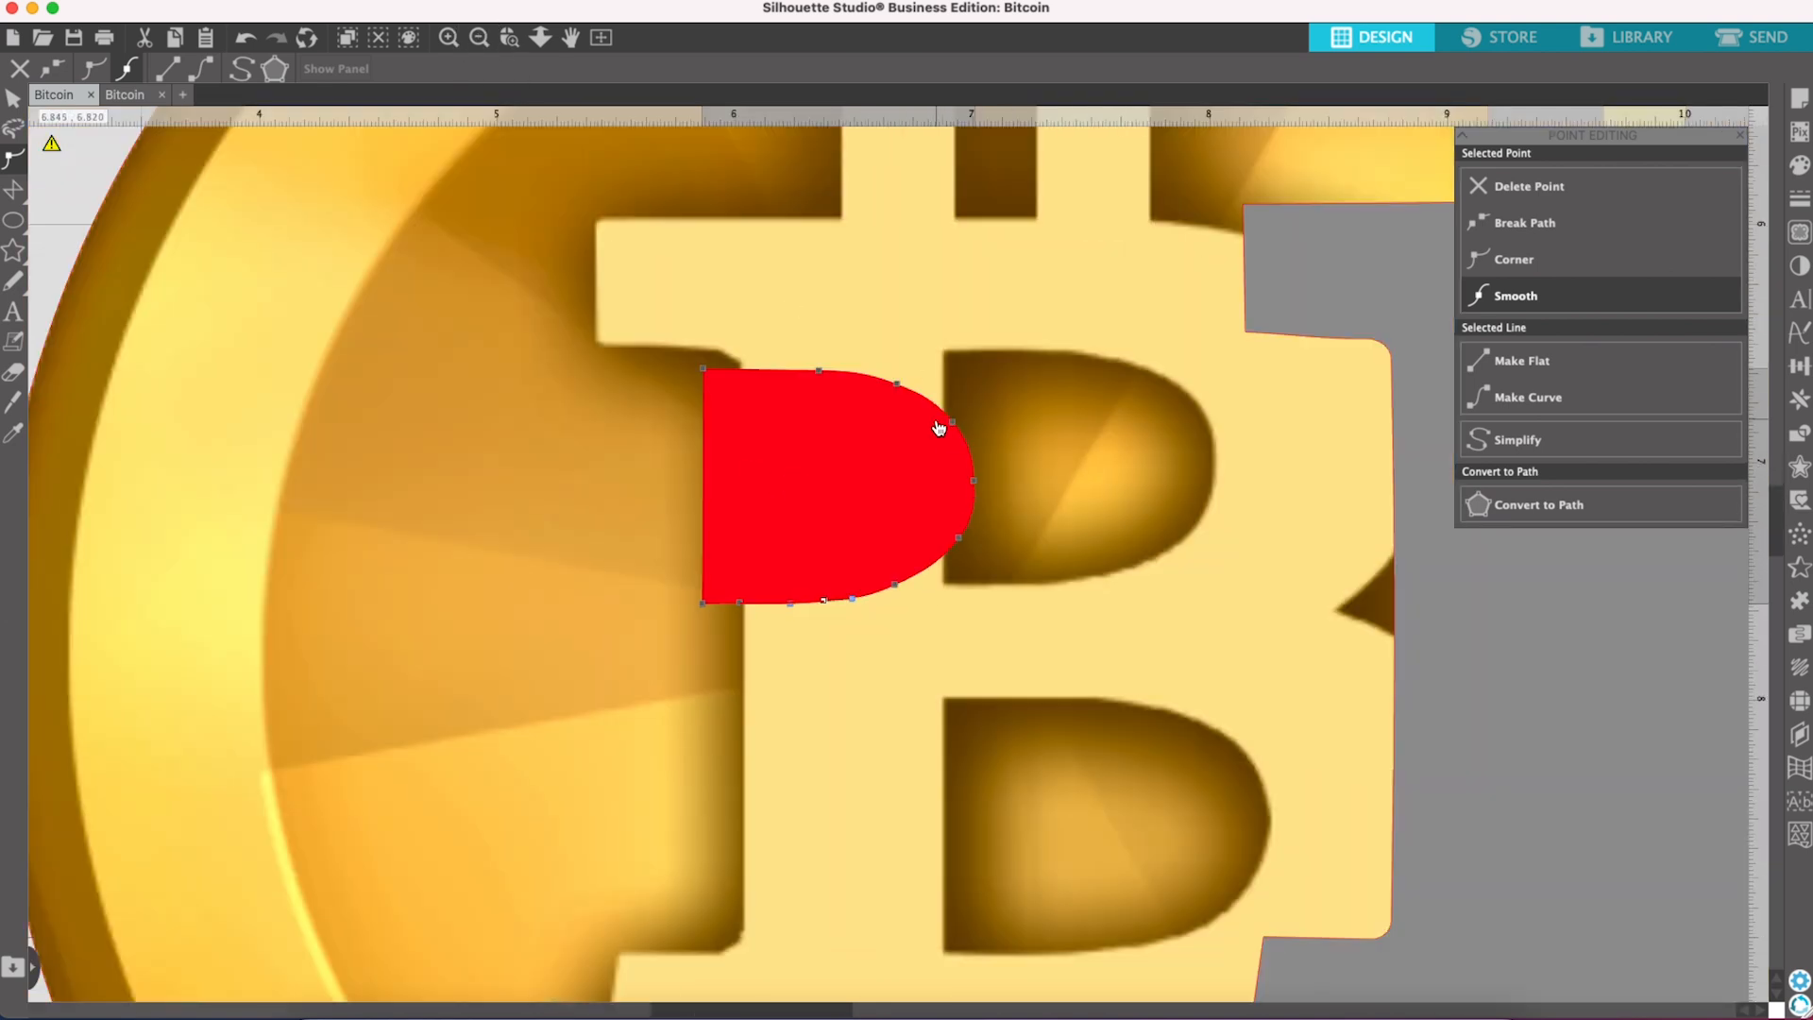
left_click(1008, 411)
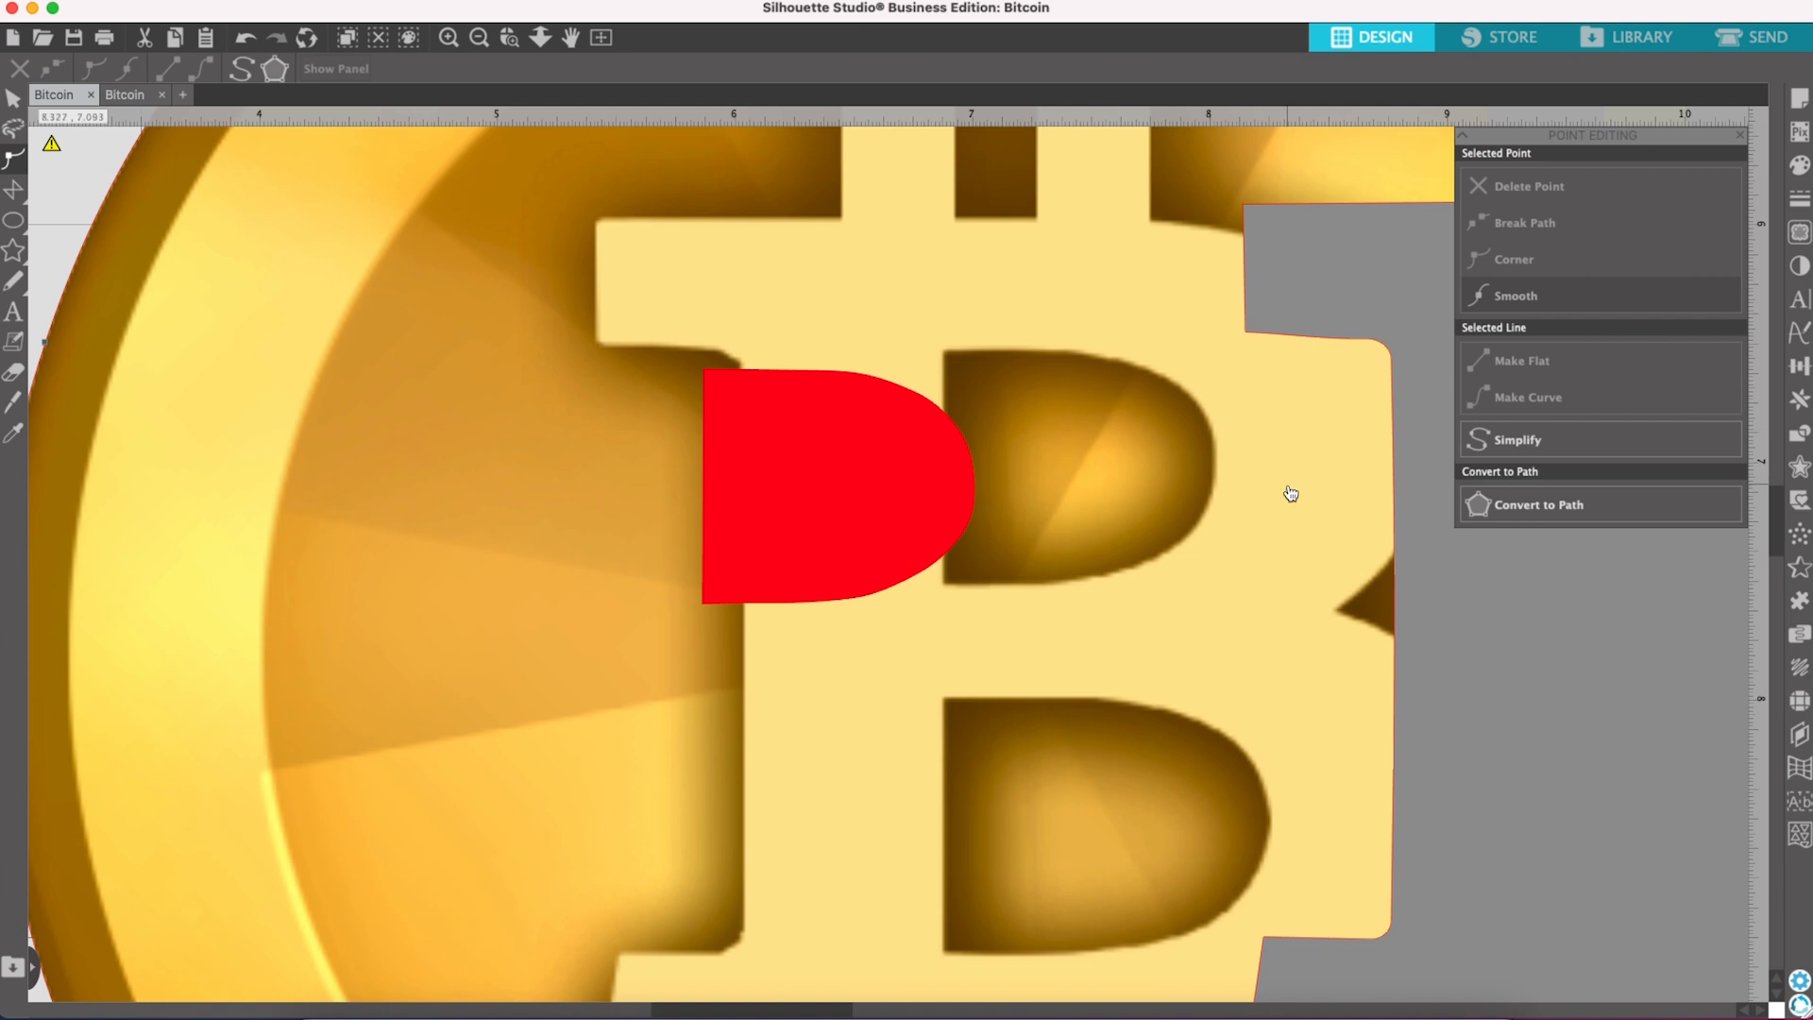
Step: Move the grey B partway back left and place the red shape over the upper counter position of the coin's B
scroll(1284, 490, "right", 3)
left_click_drag(1344, 498, 944, 493)
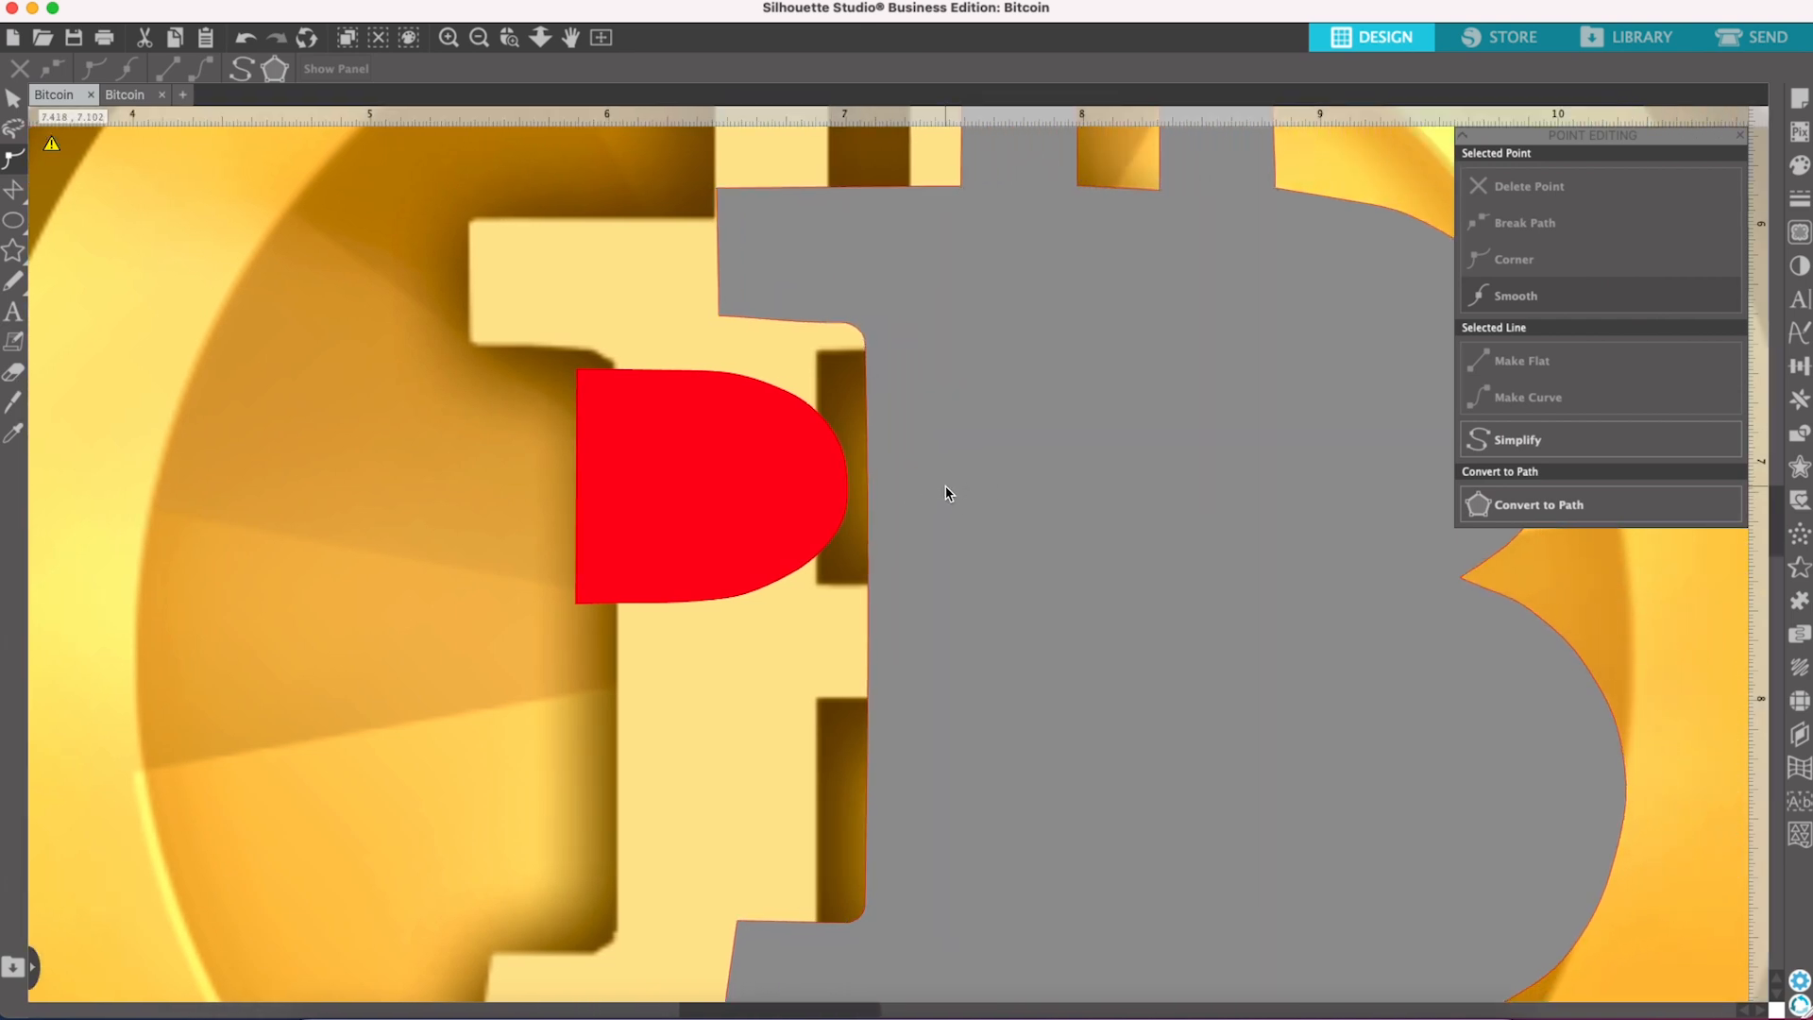
left_click(479, 40)
left_click(479, 40)
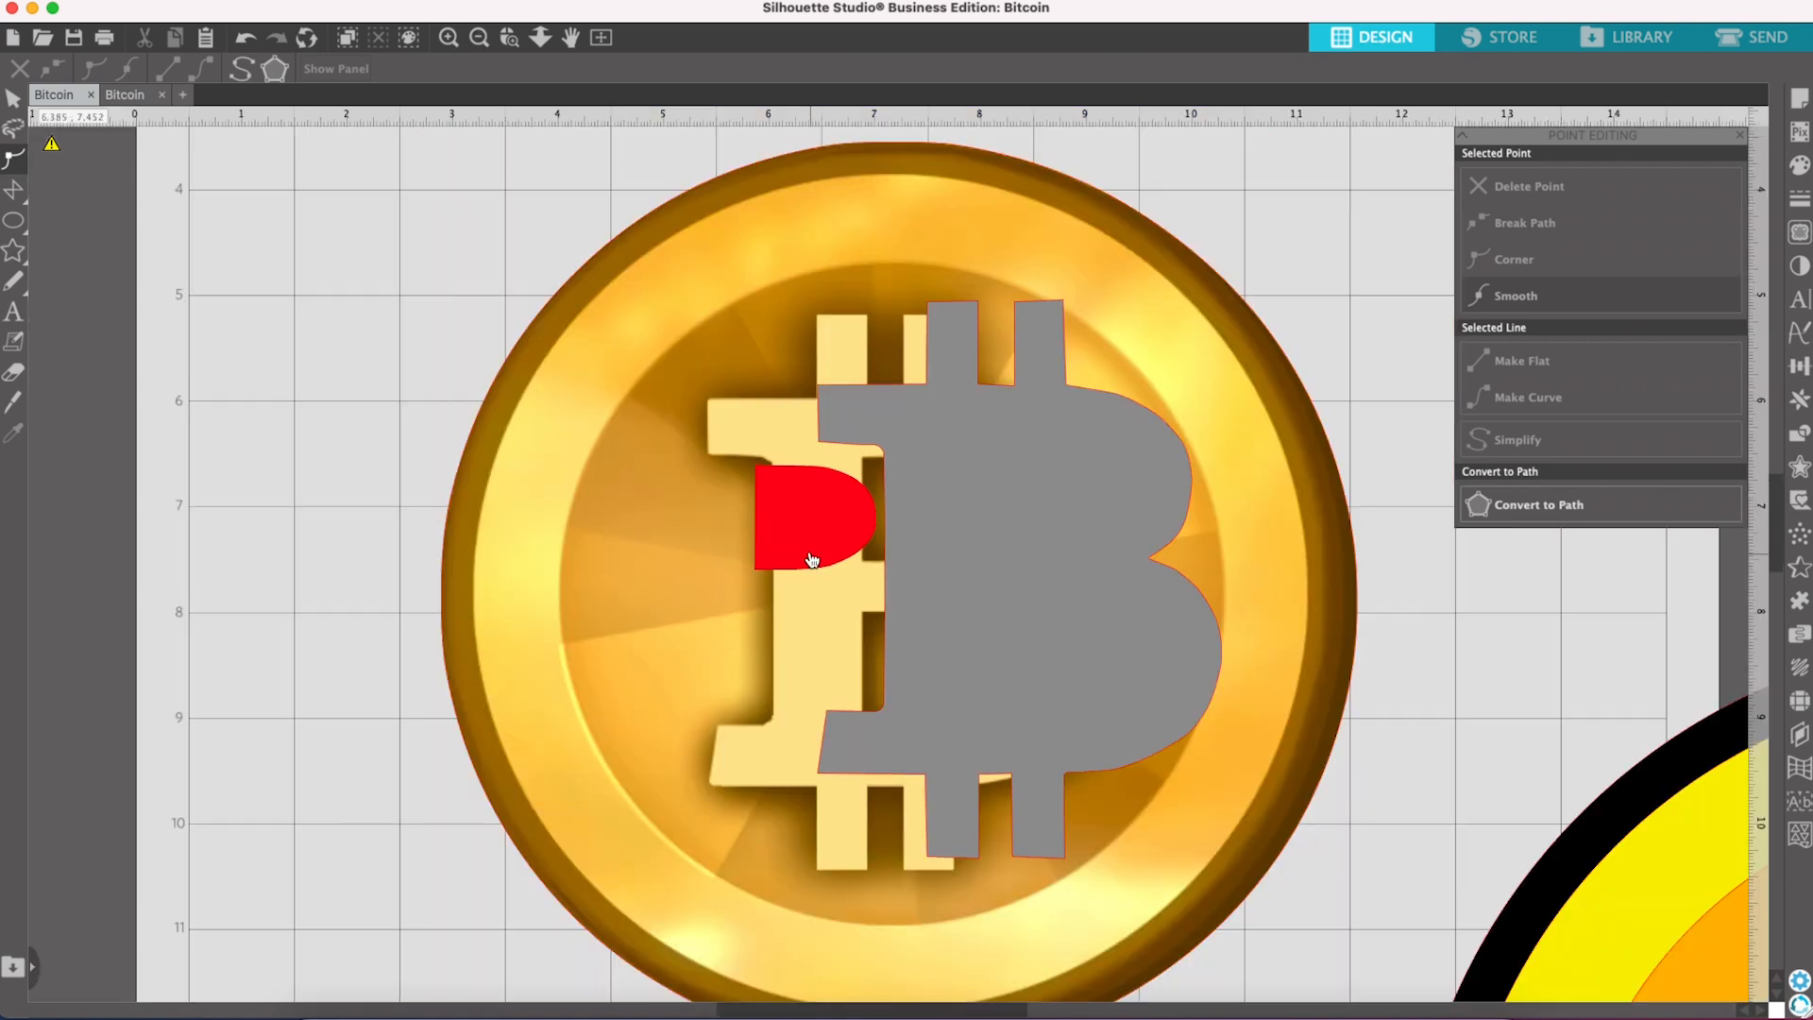
left_click_drag(813, 530, 922, 526)
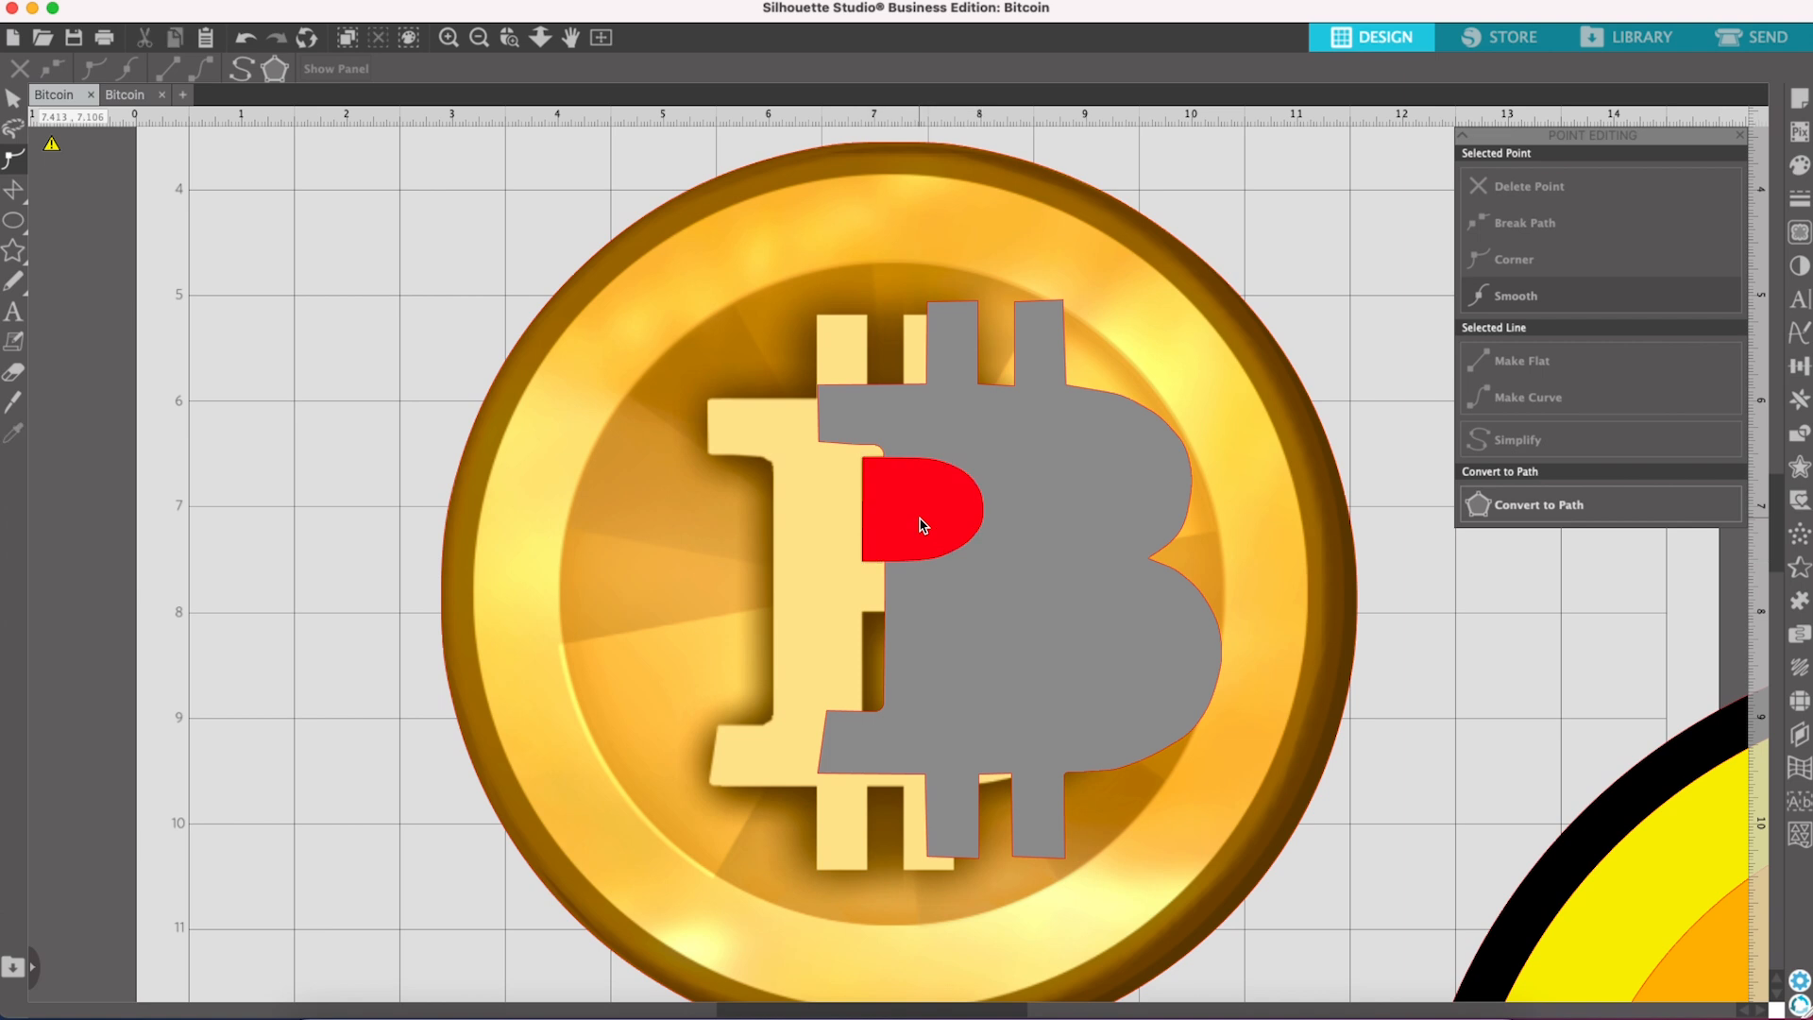
Step: Duplicate the red shape onto the lower counter and move the grey B back over the coin's B
right_click(922, 525)
left_click(721, 493)
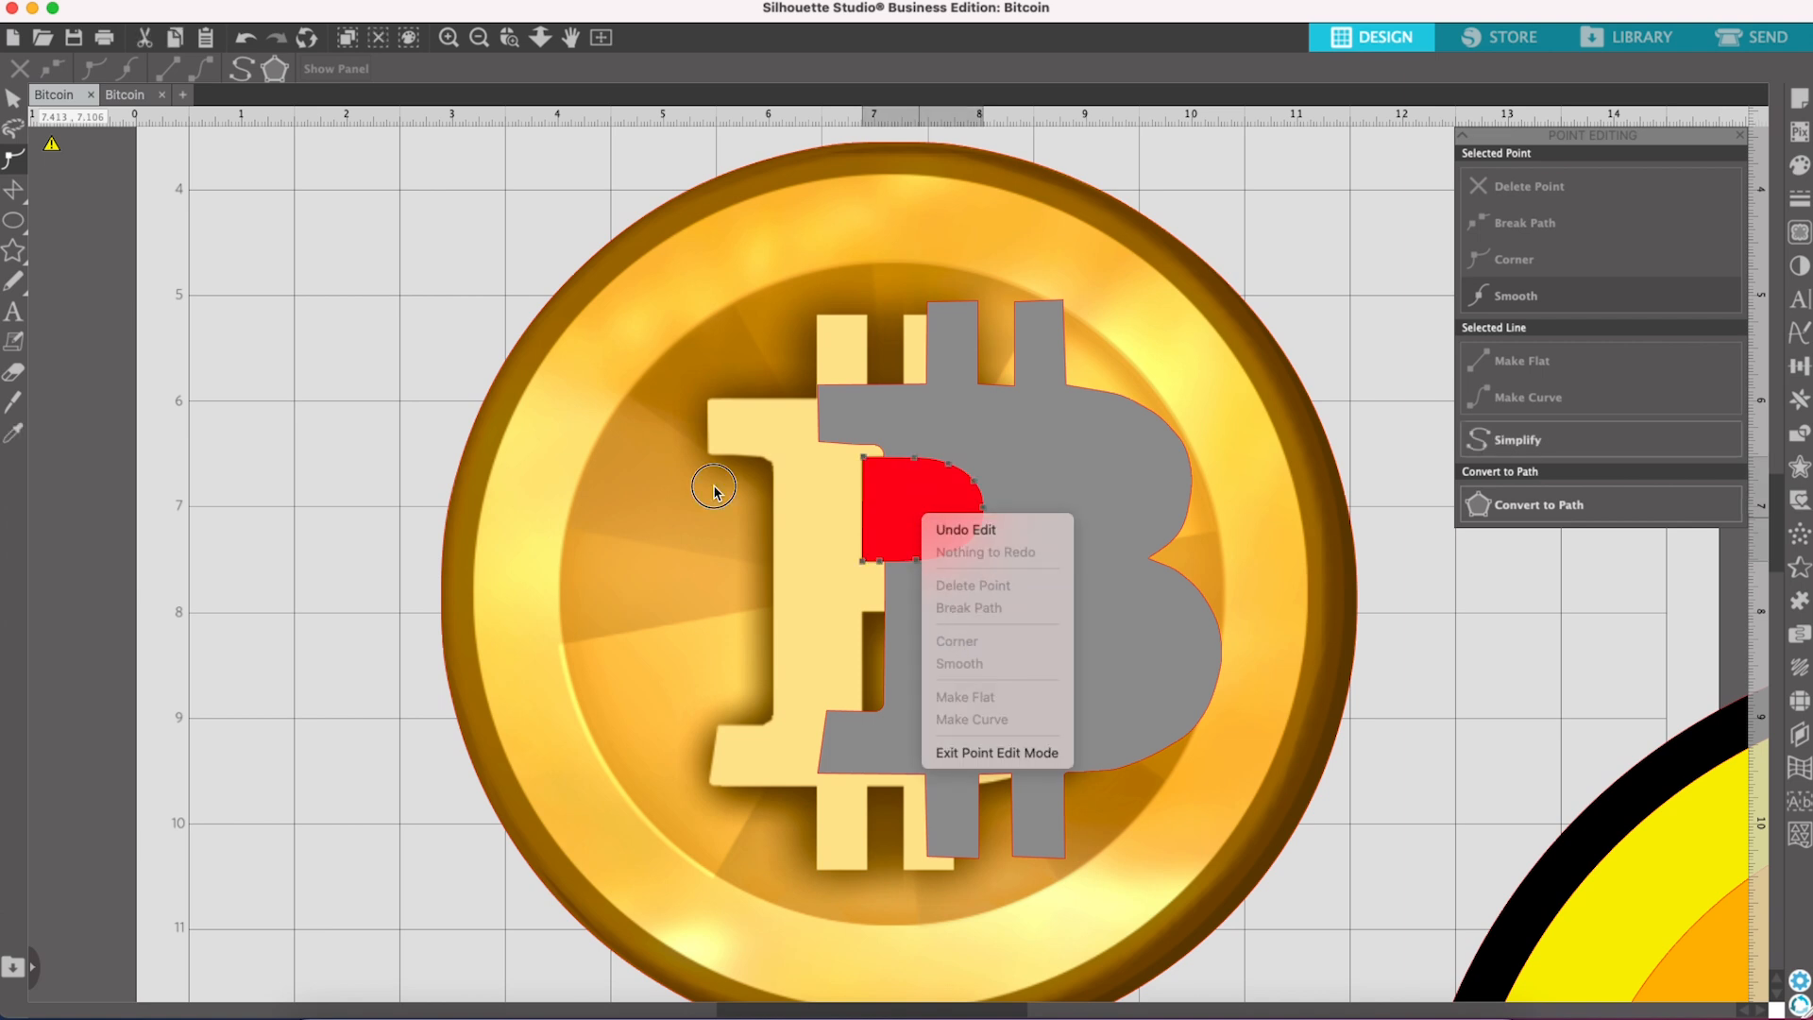
left_click(13, 98)
right_click(942, 493)
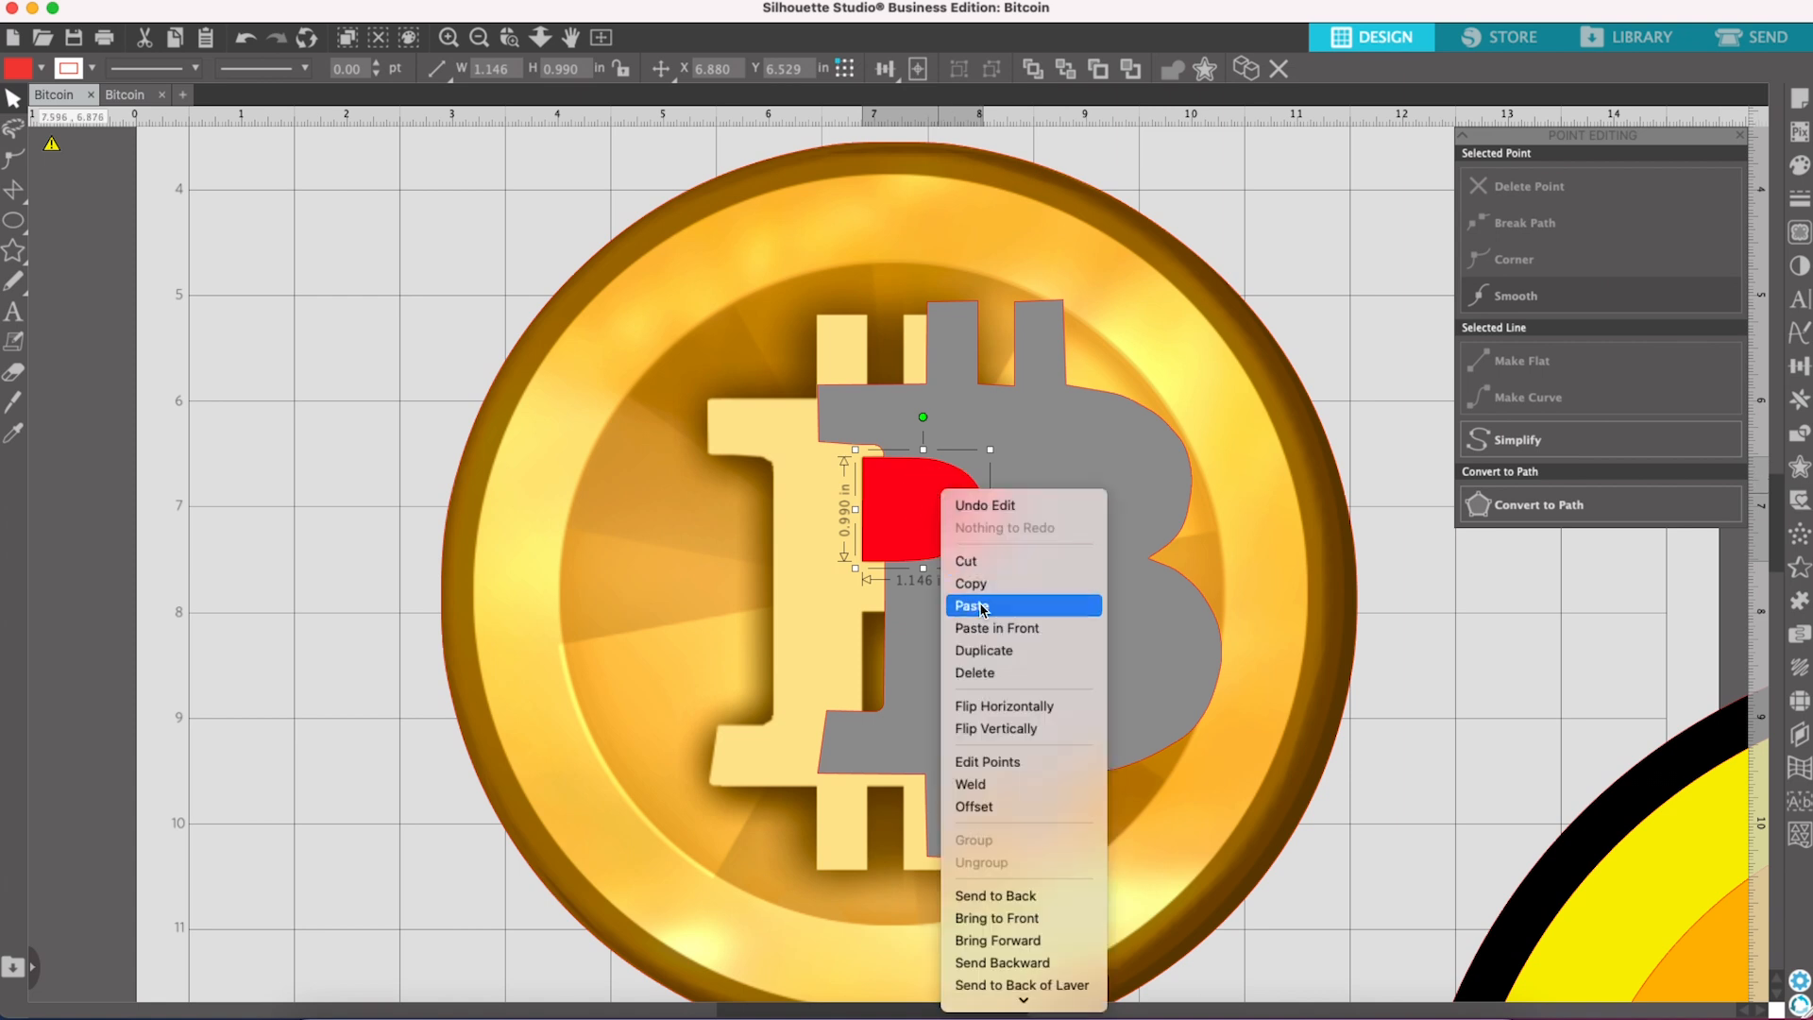
left_click(984, 650)
left_click_drag(926, 533, 926, 690)
left_click_drag(1170, 628, 1058, 642)
Step: Pull the original coin image out from behind the traced shapes and delete it
left_click_drag(672, 303, 1182, 422)
left_click(774, 270)
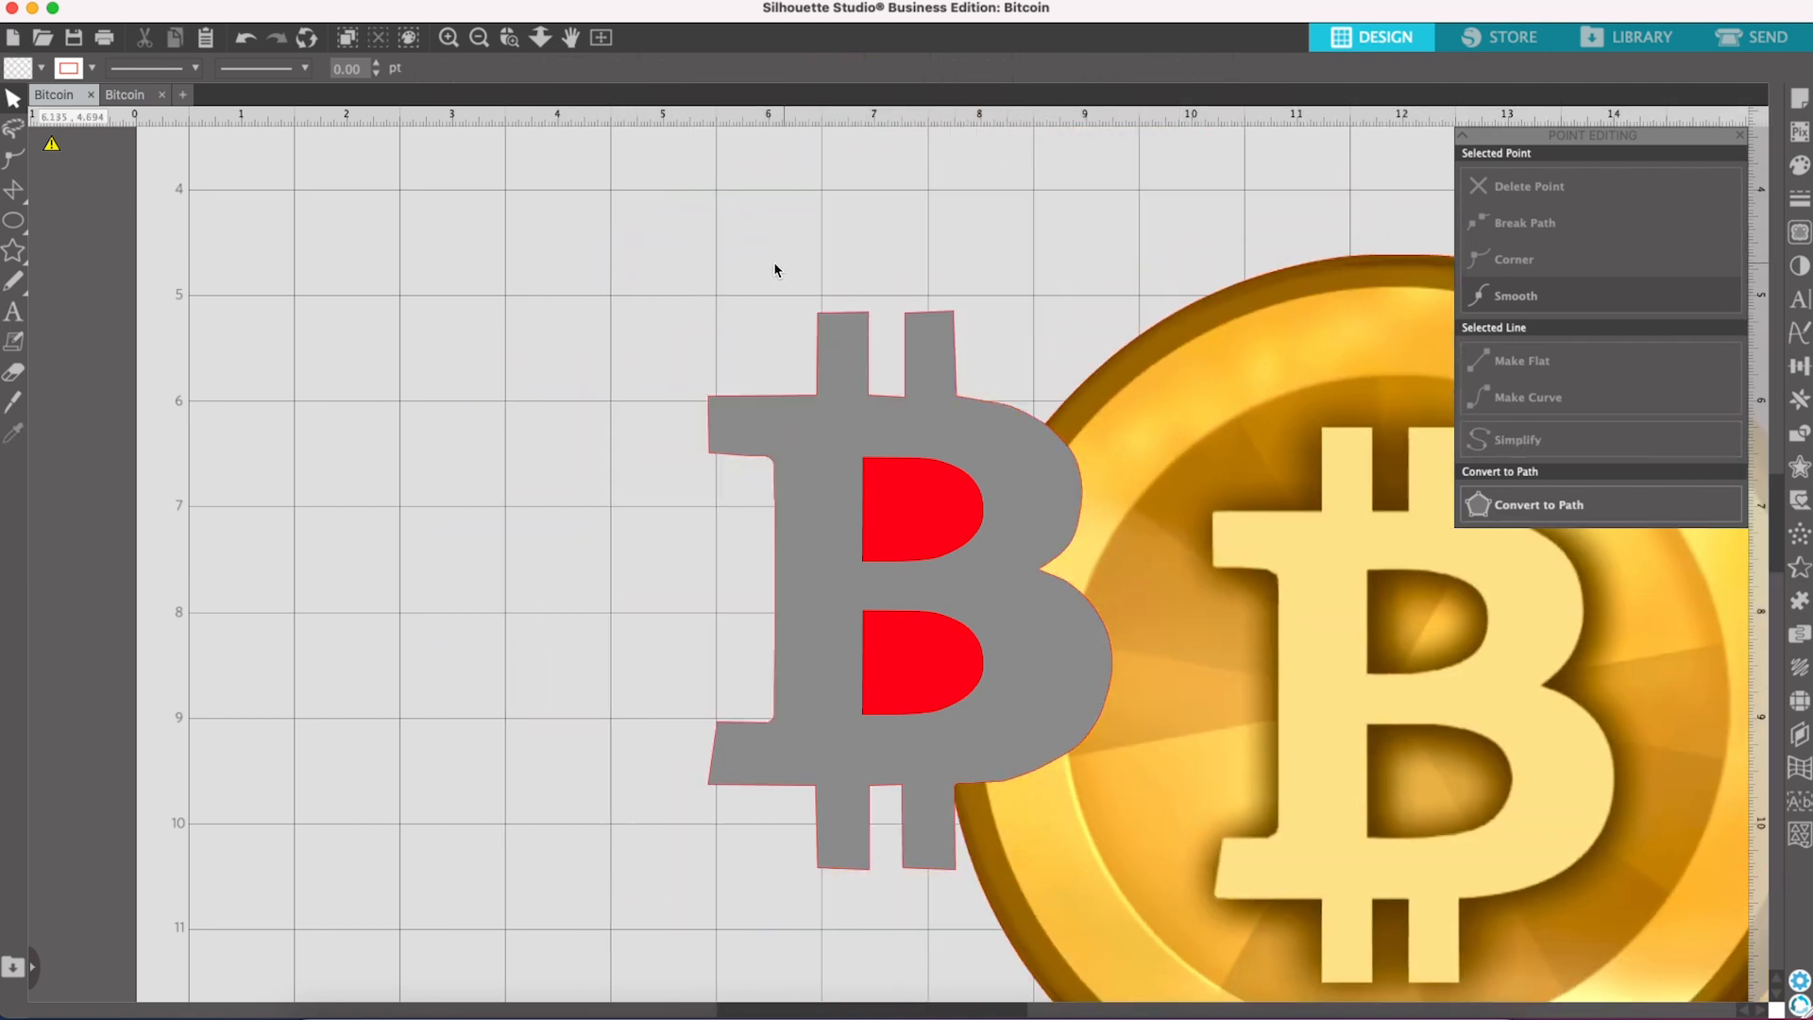
left_click_drag(618, 264, 1136, 885)
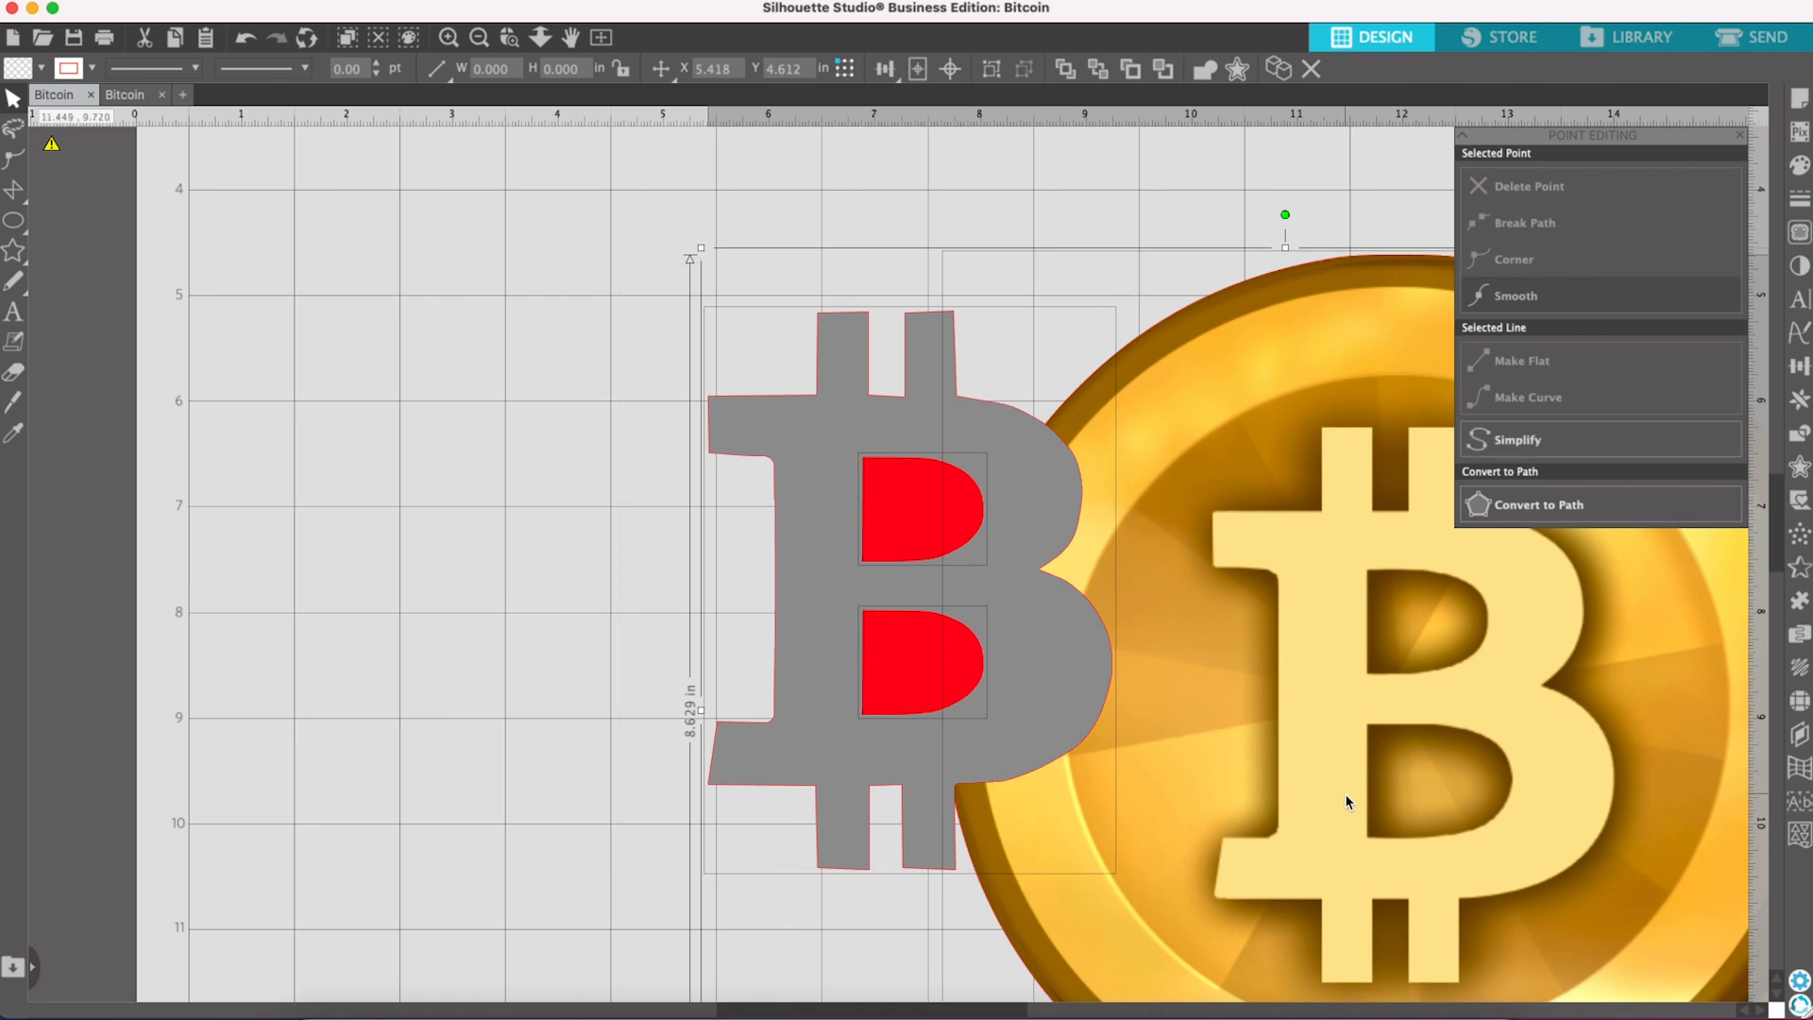
left_click(1216, 187)
left_click(1313, 332)
key("Delete")
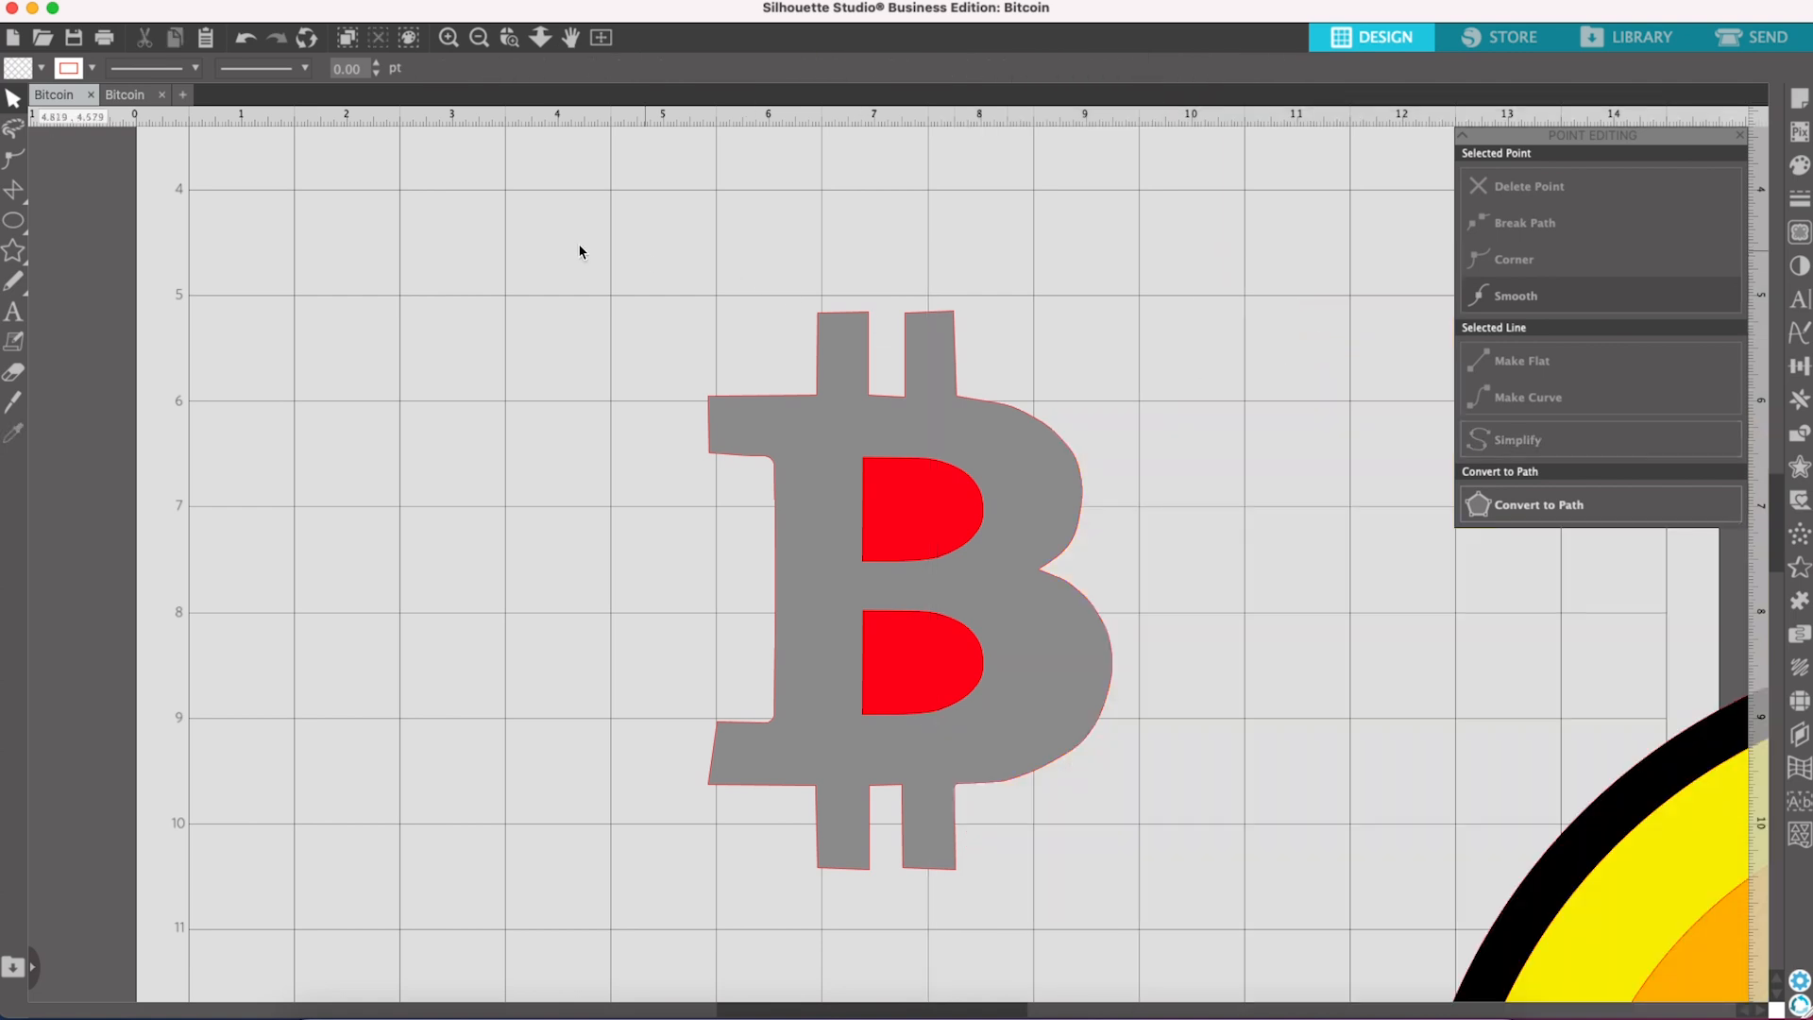
Step: Cut both counters out of the grey B with Subtract All and delete the two red shapes
left_click_drag(507, 236, 1153, 831)
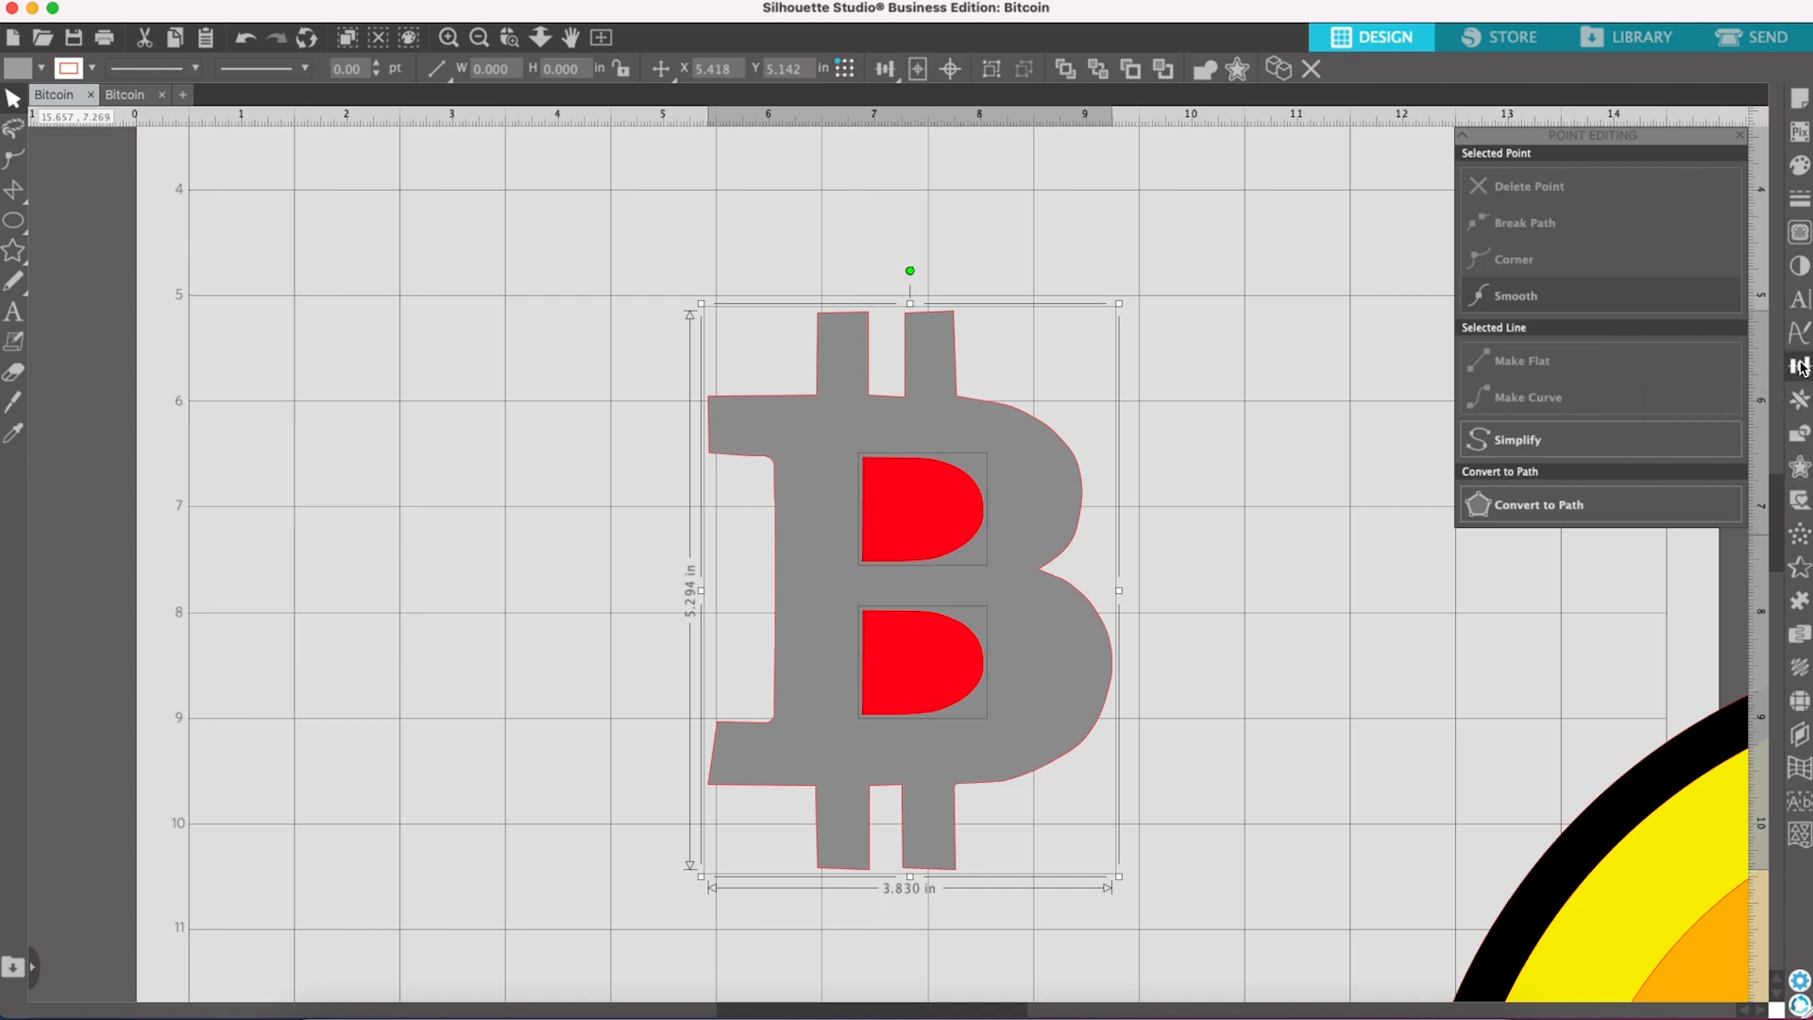
left_click(1799, 433)
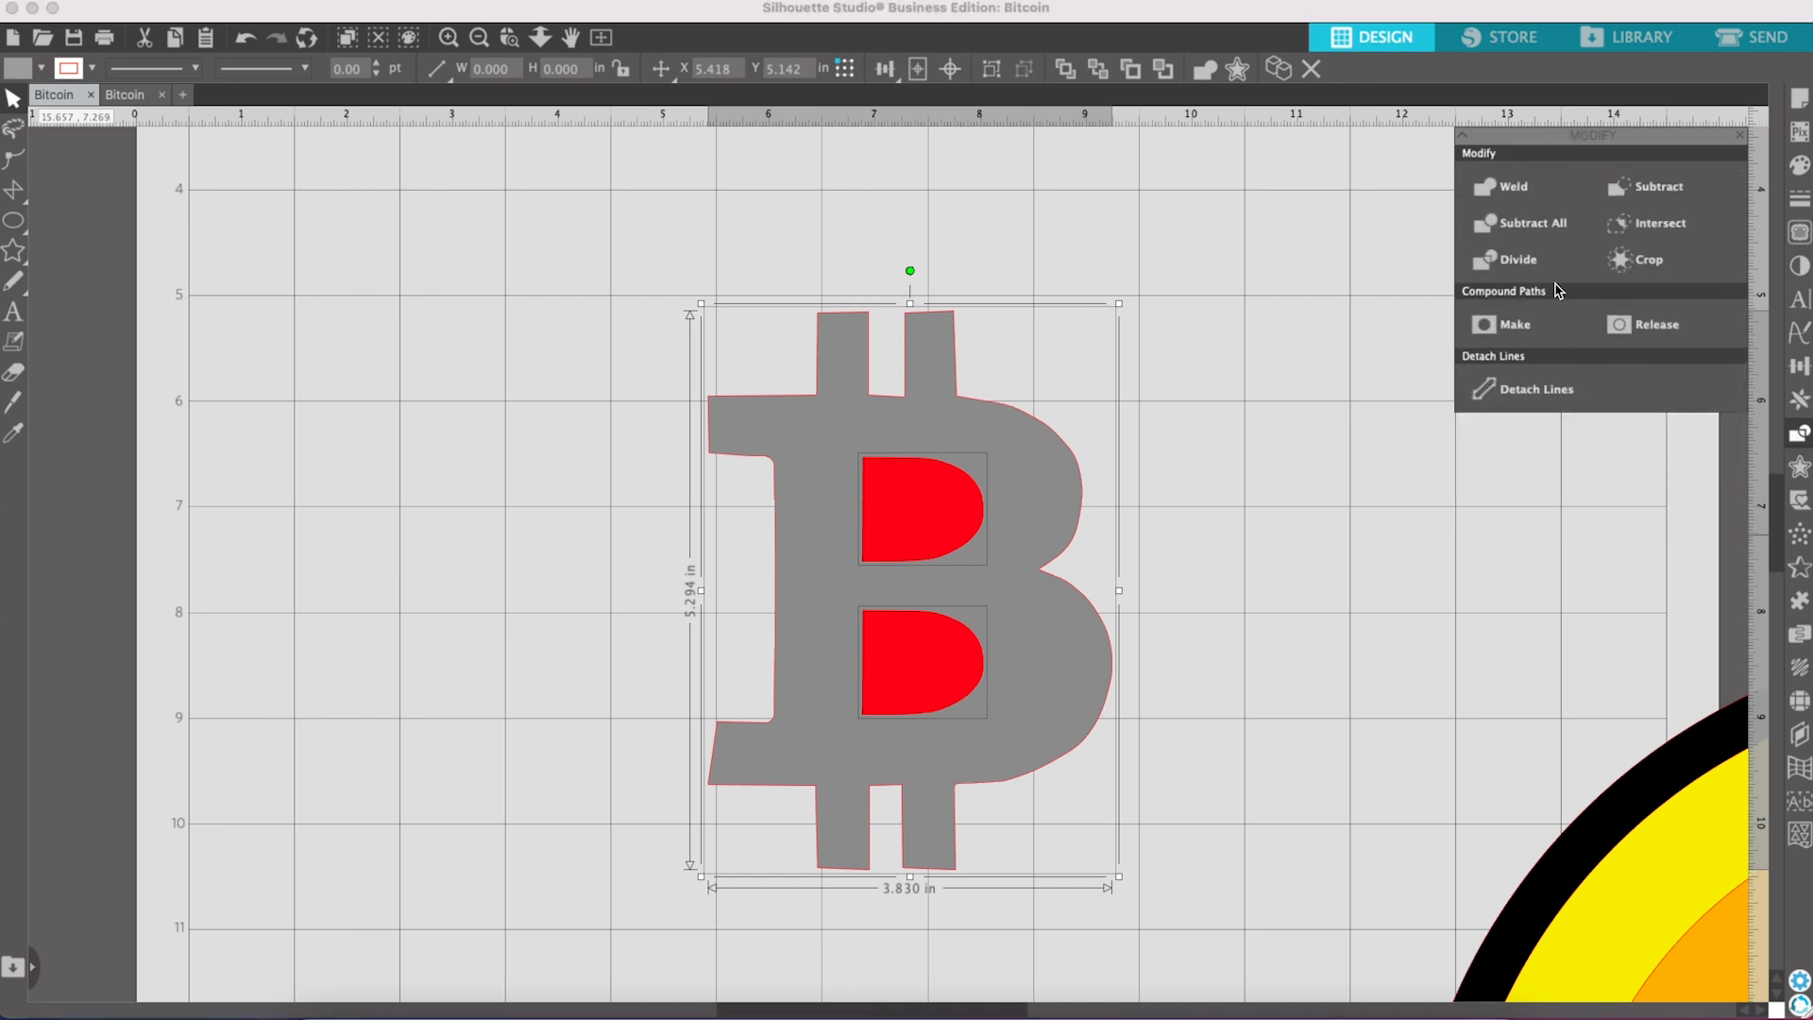
left_click(1515, 239)
left_click(1259, 465)
left_click_drag(930, 517, 1291, 467)
left_click(1291, 467)
key("Delete")
left_click(946, 680)
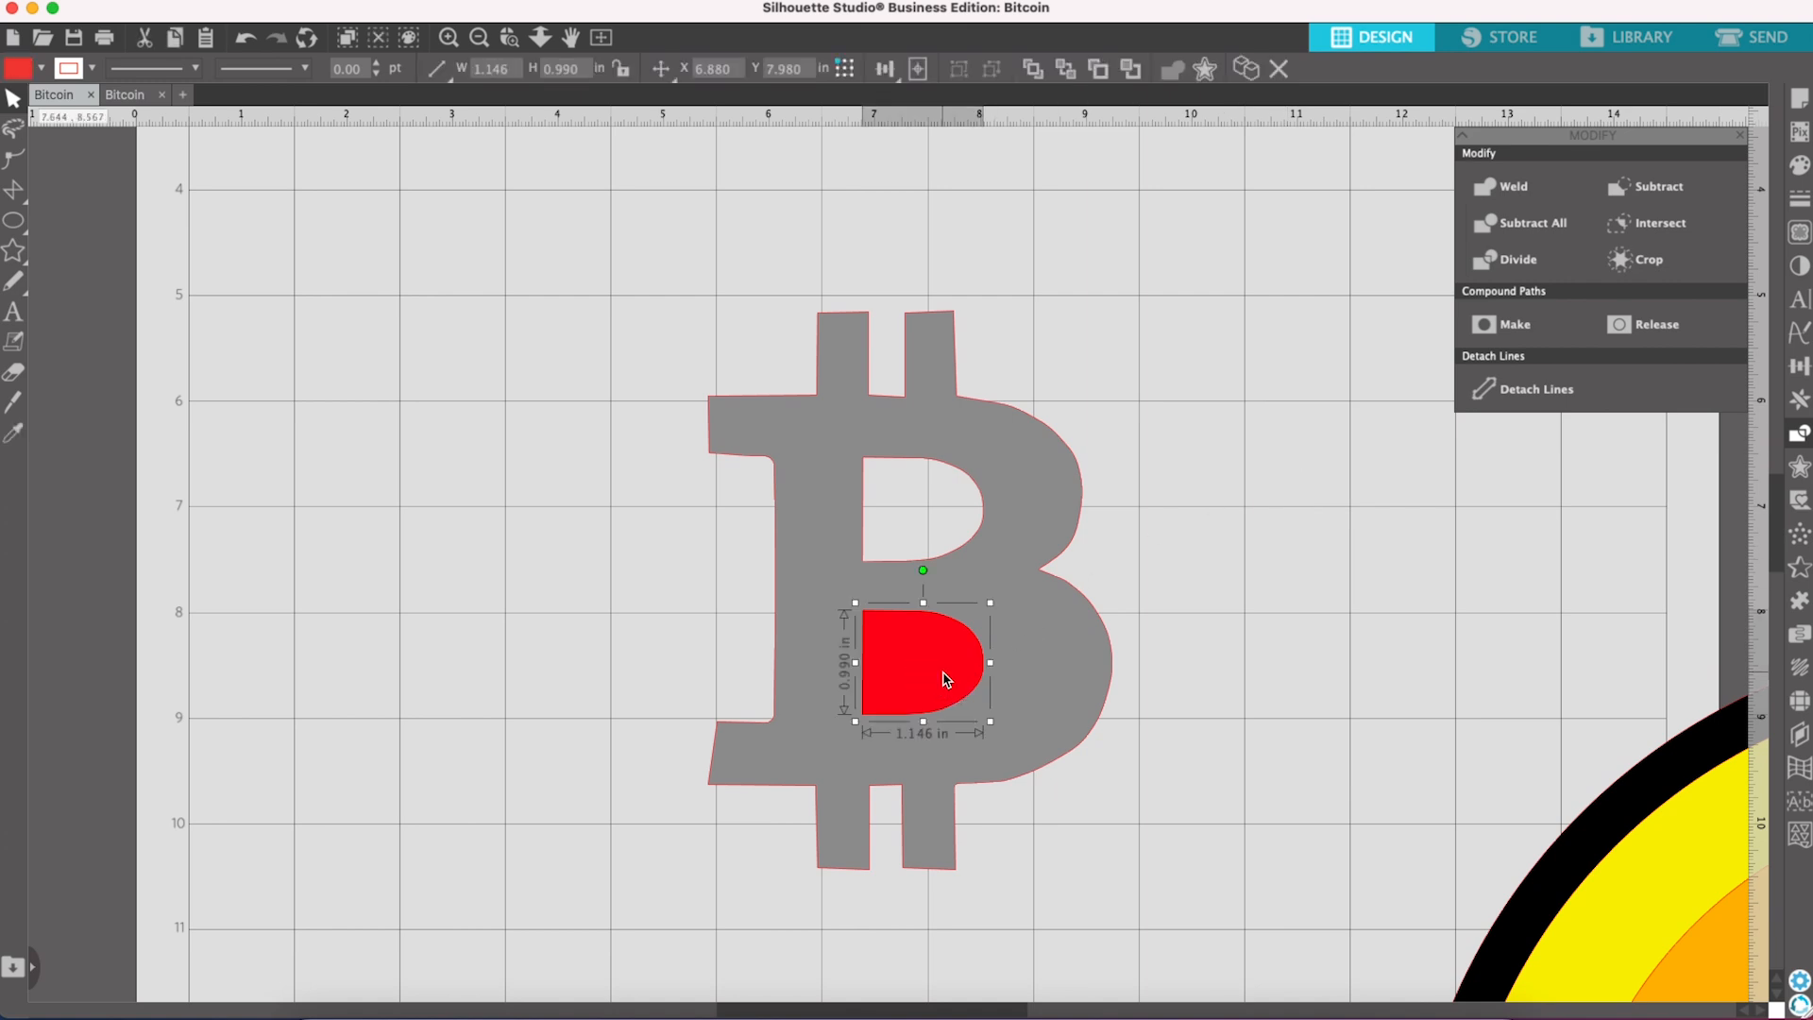
key("Delete")
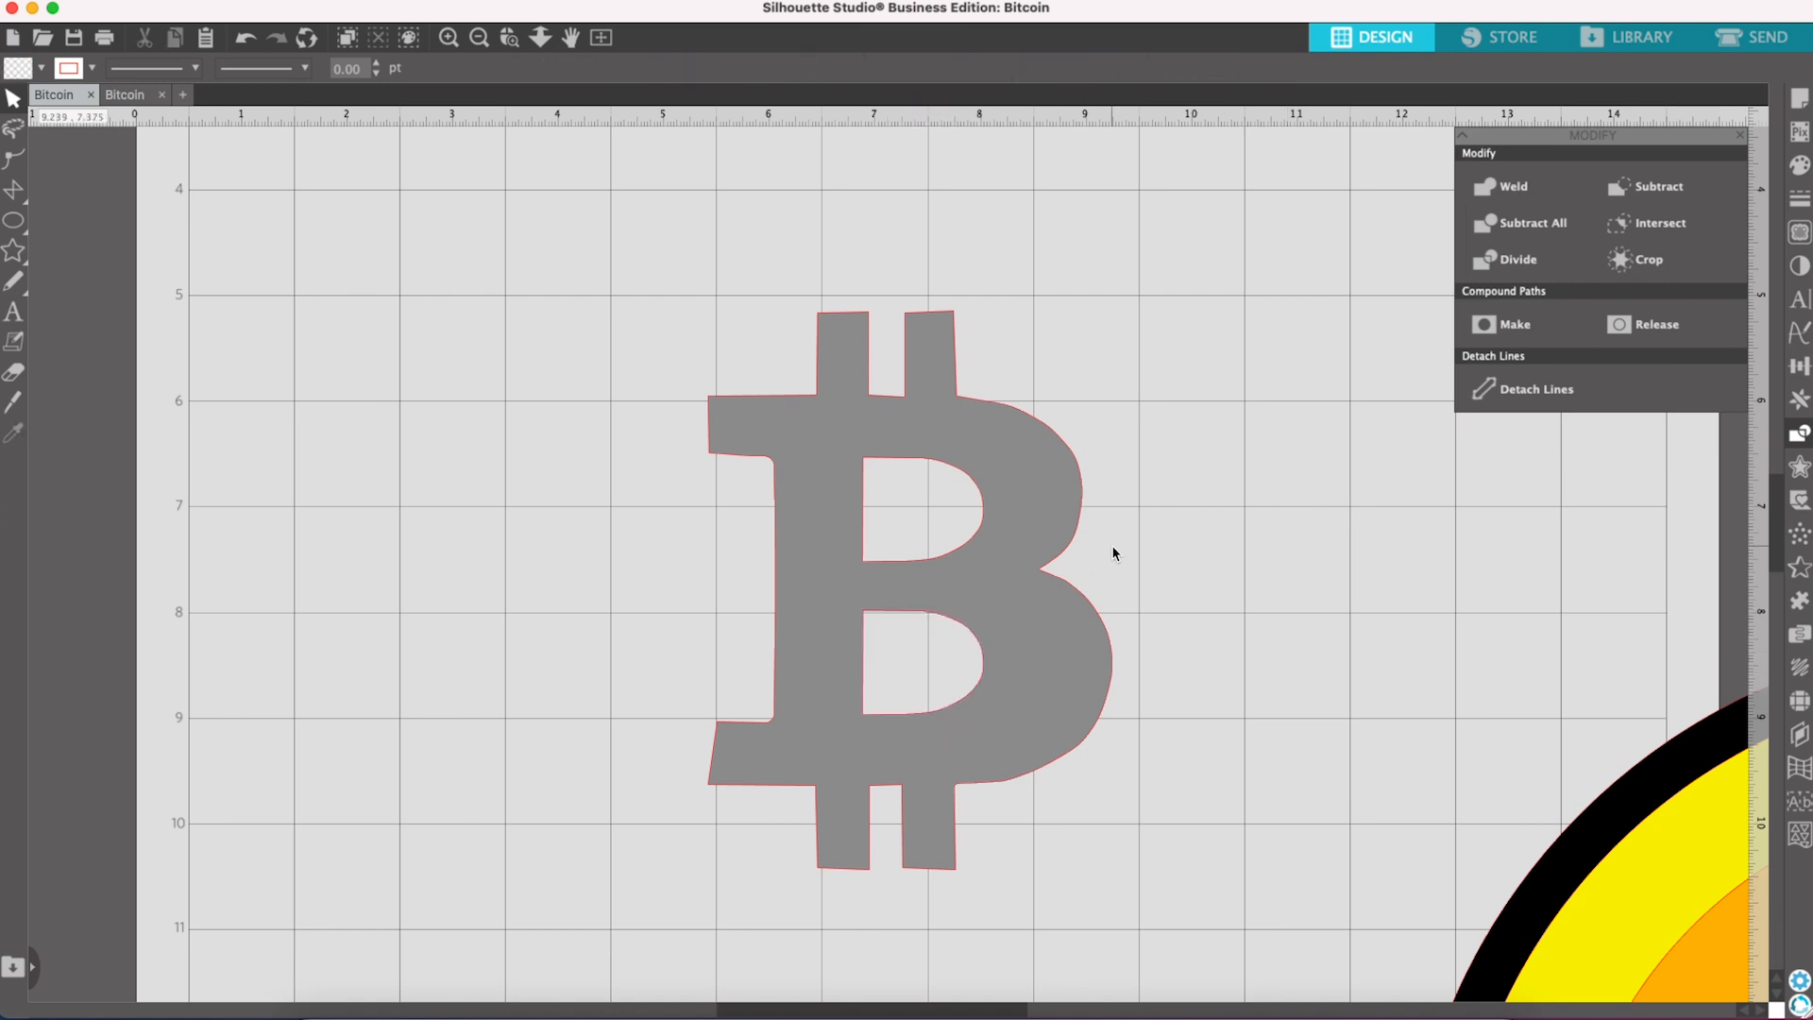
Step: Move the grouped black, yellow and orange circles onto the page, behind and roughly centred on the B symbol
left_click(479, 37)
left_click(479, 37)
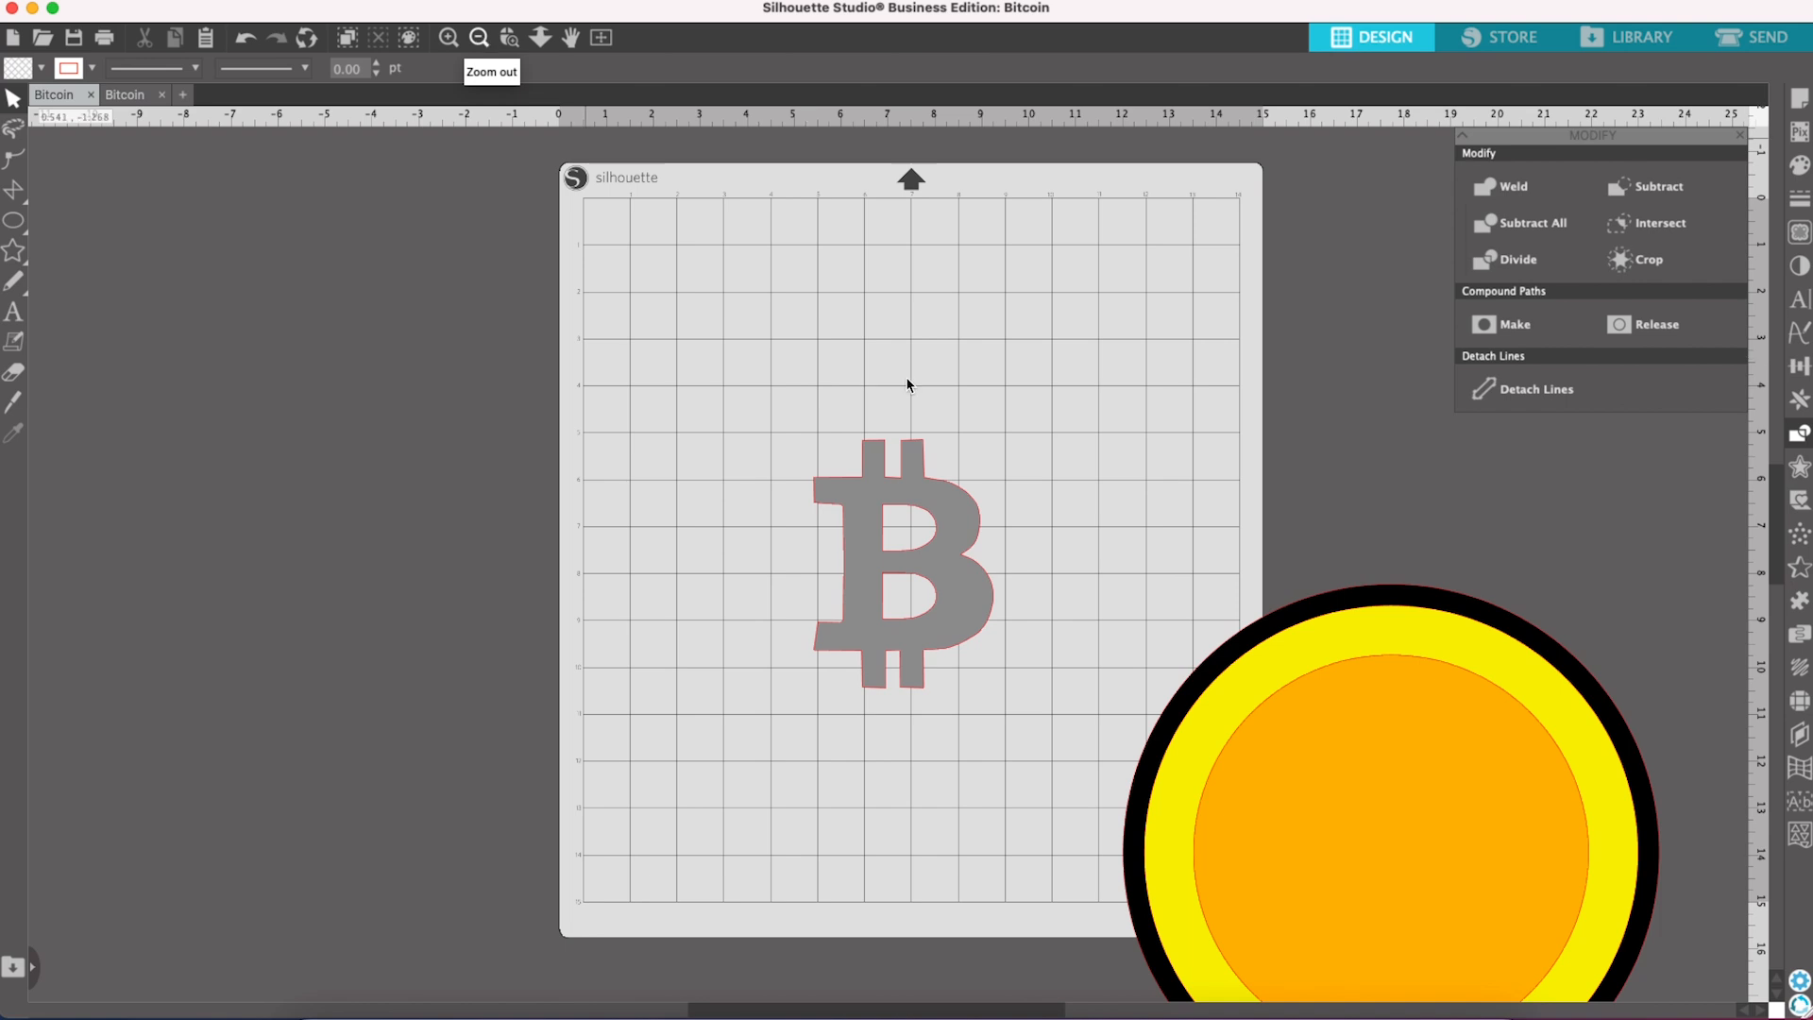
left_click_drag(1384, 657, 890, 374)
left_click(887, 373)
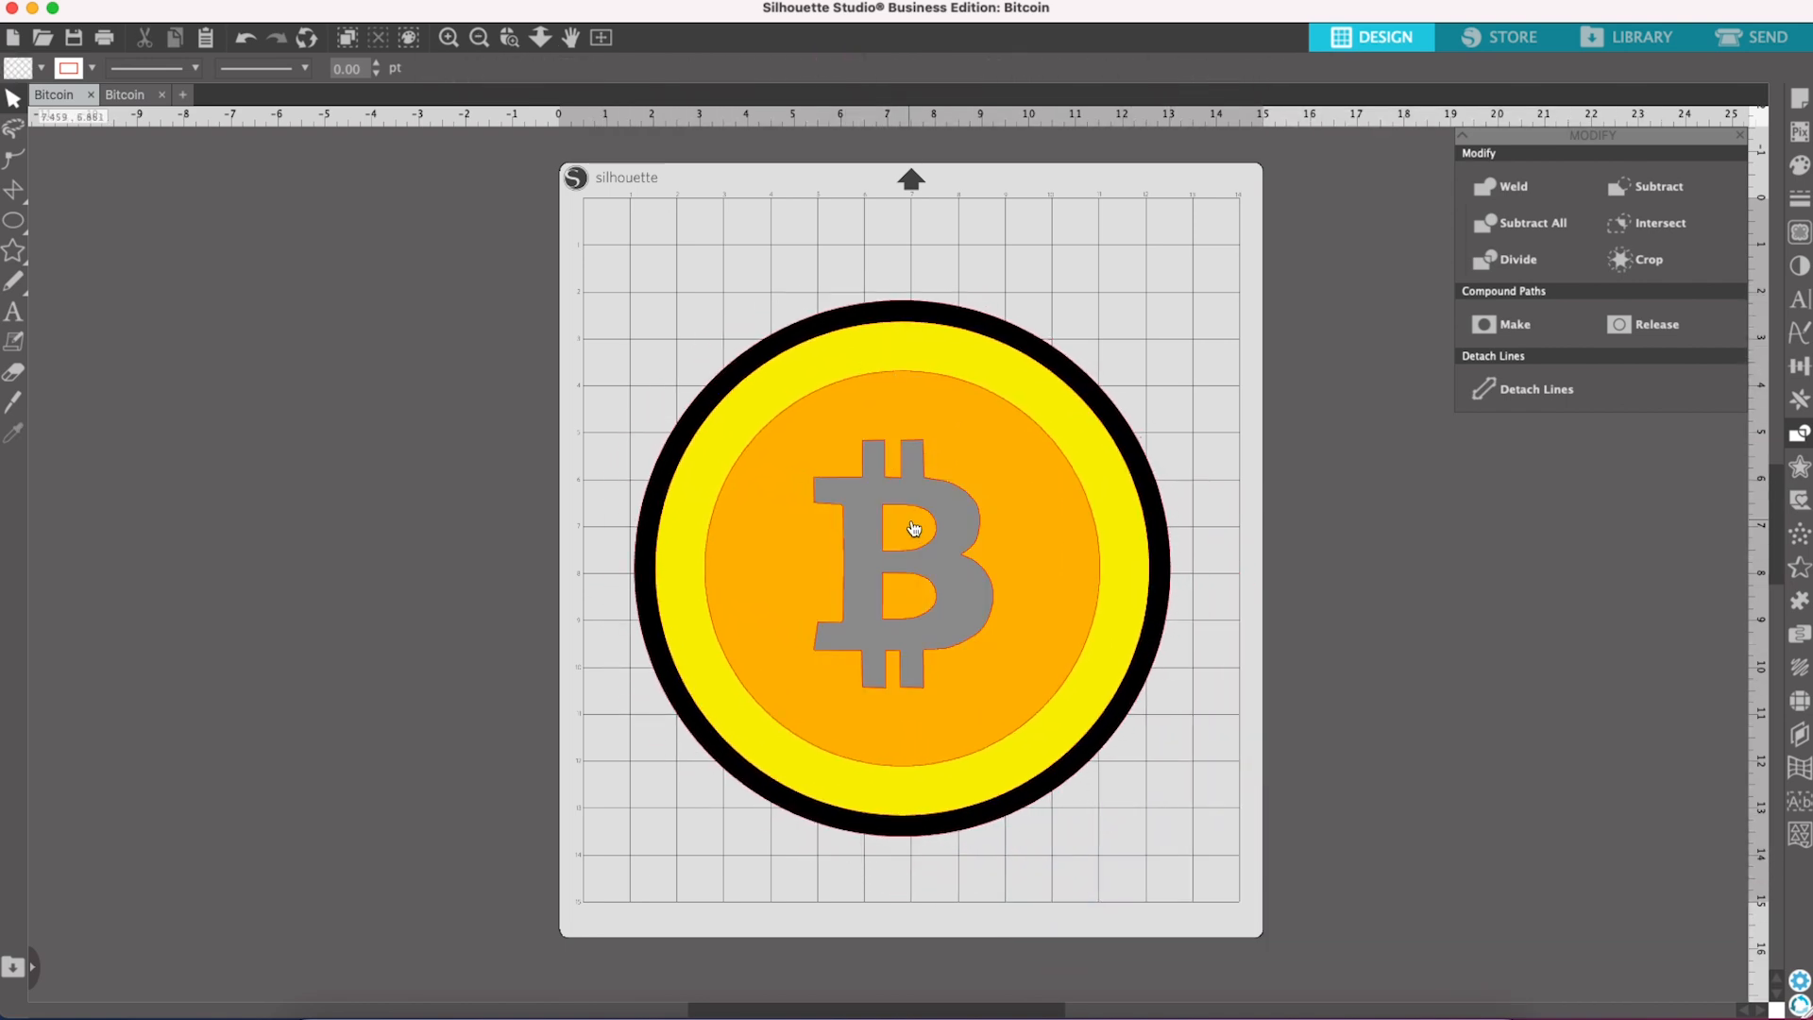
left_click(1035, 255)
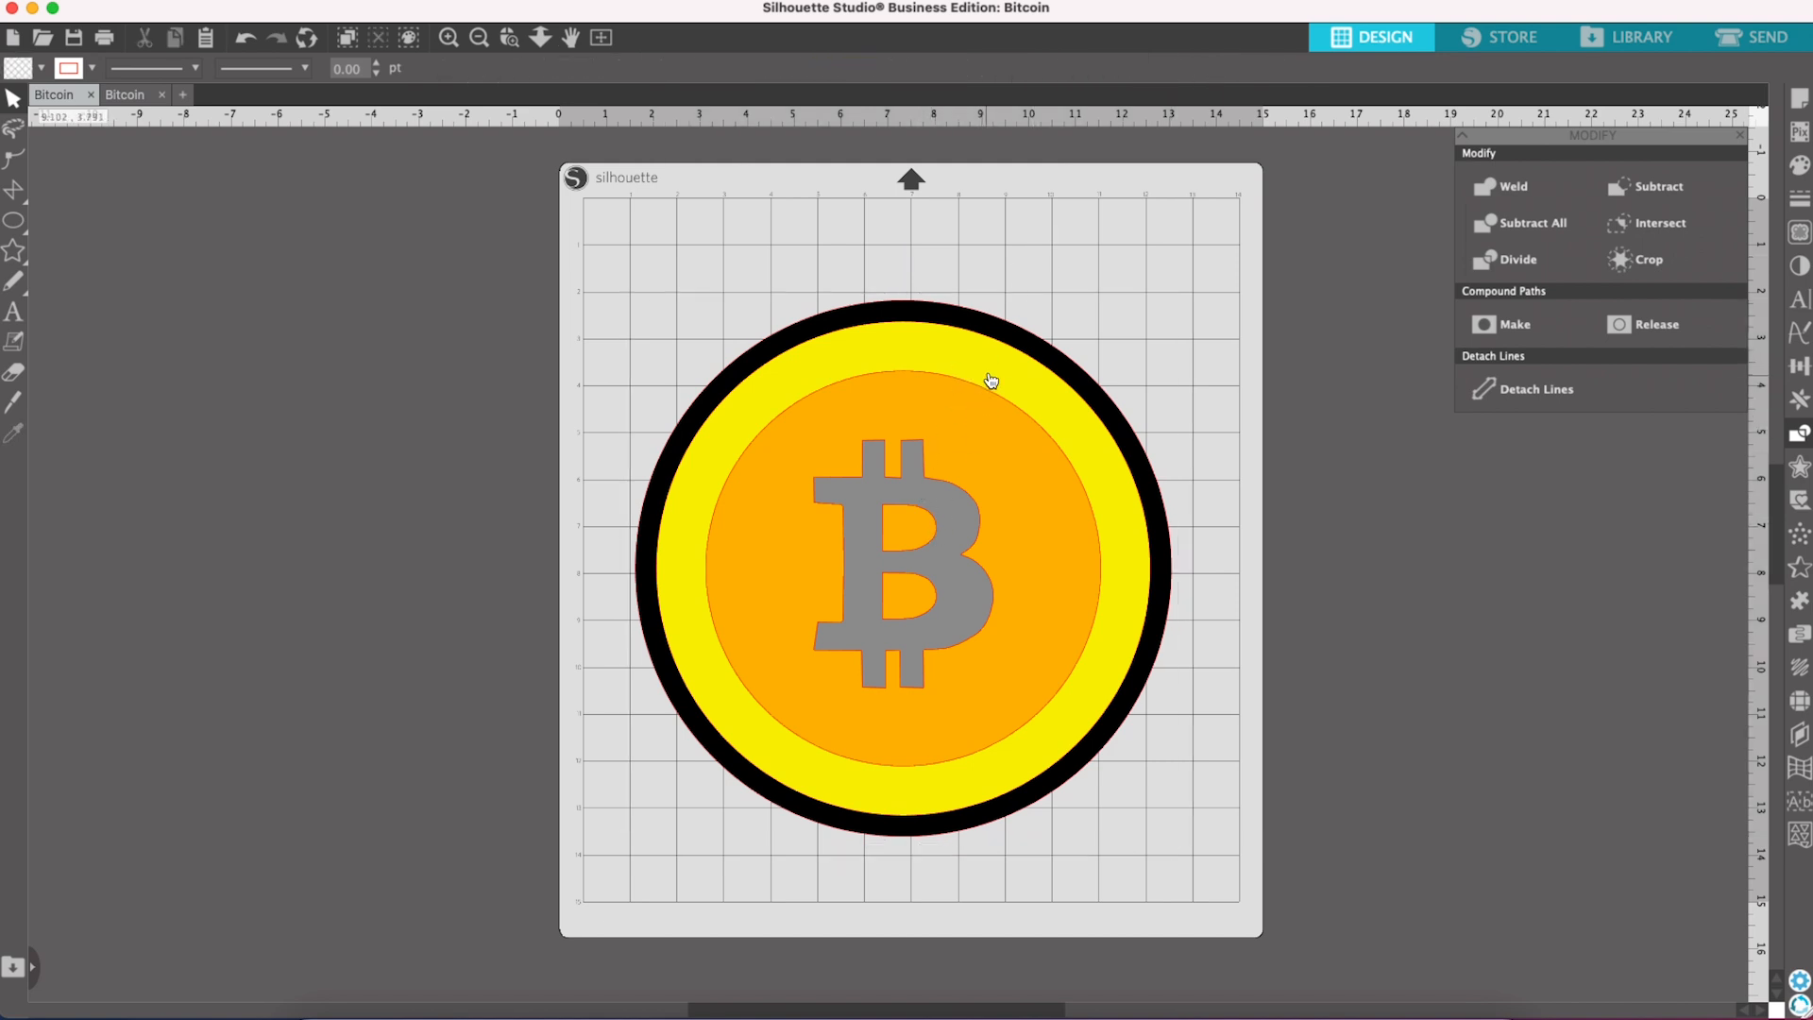
Step: Fill the B symbol with the same yellow as the coin's ring
left_click(952, 507)
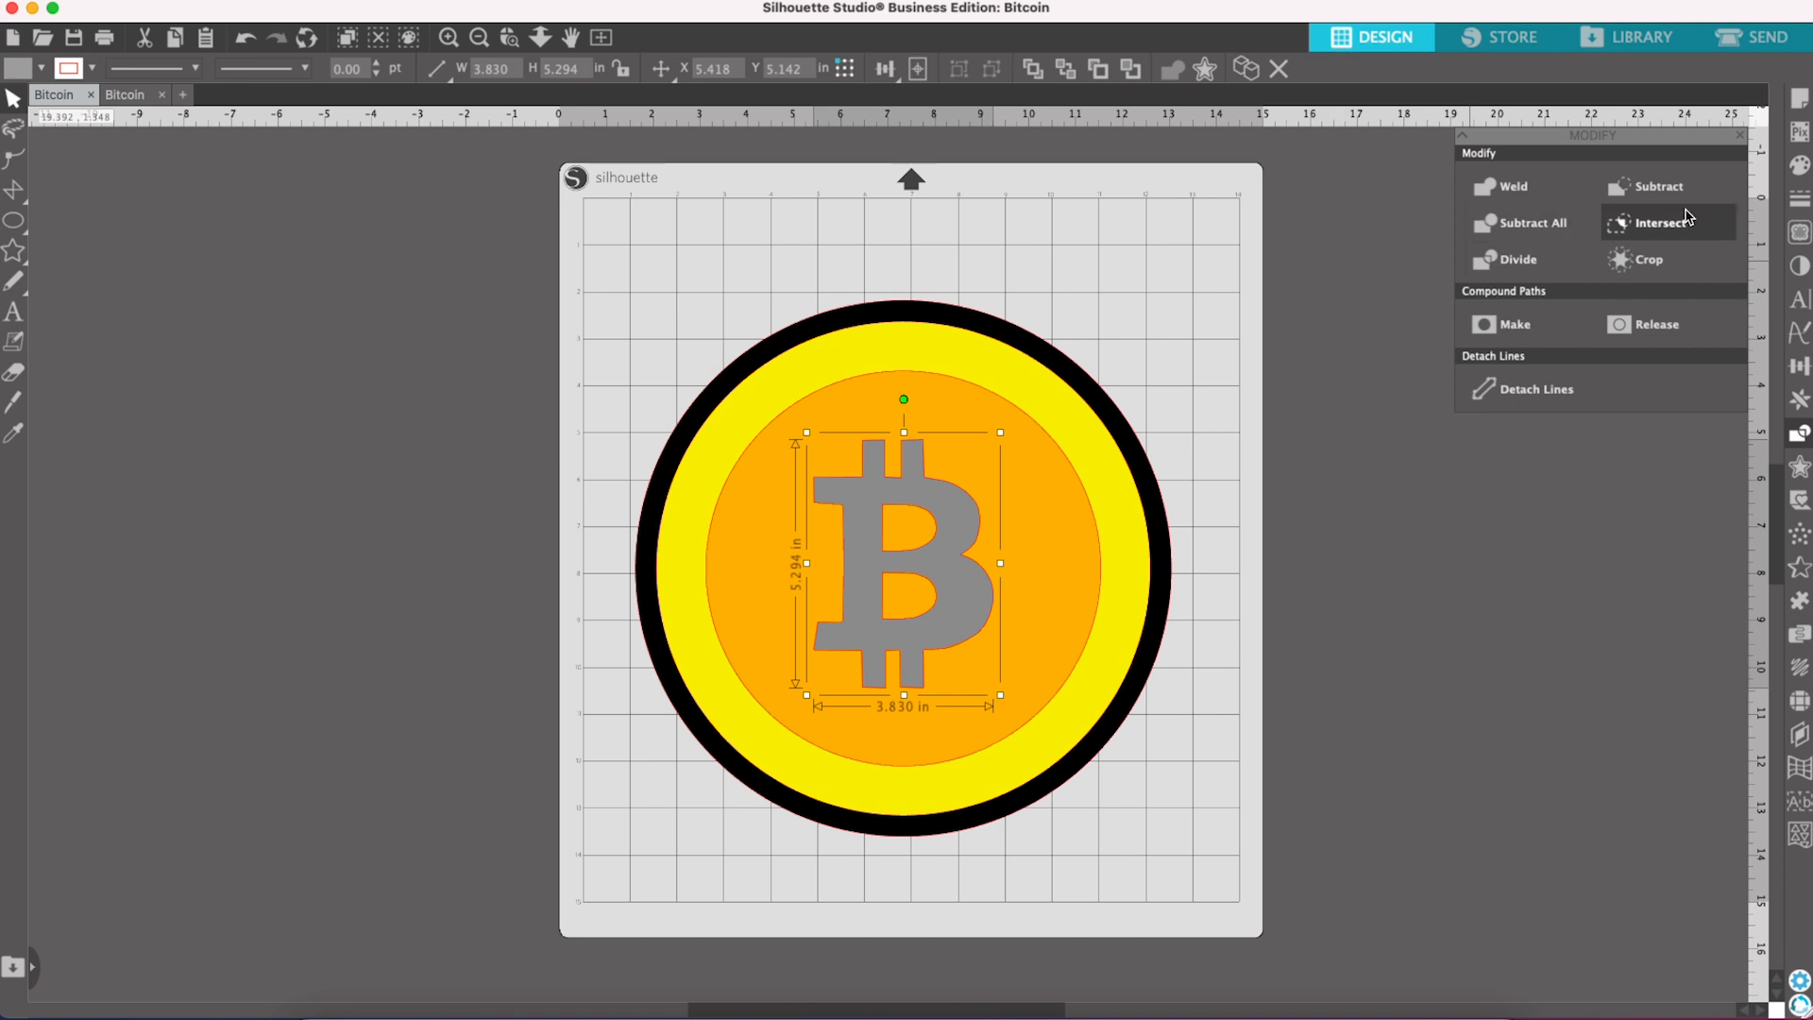
left_click(1799, 171)
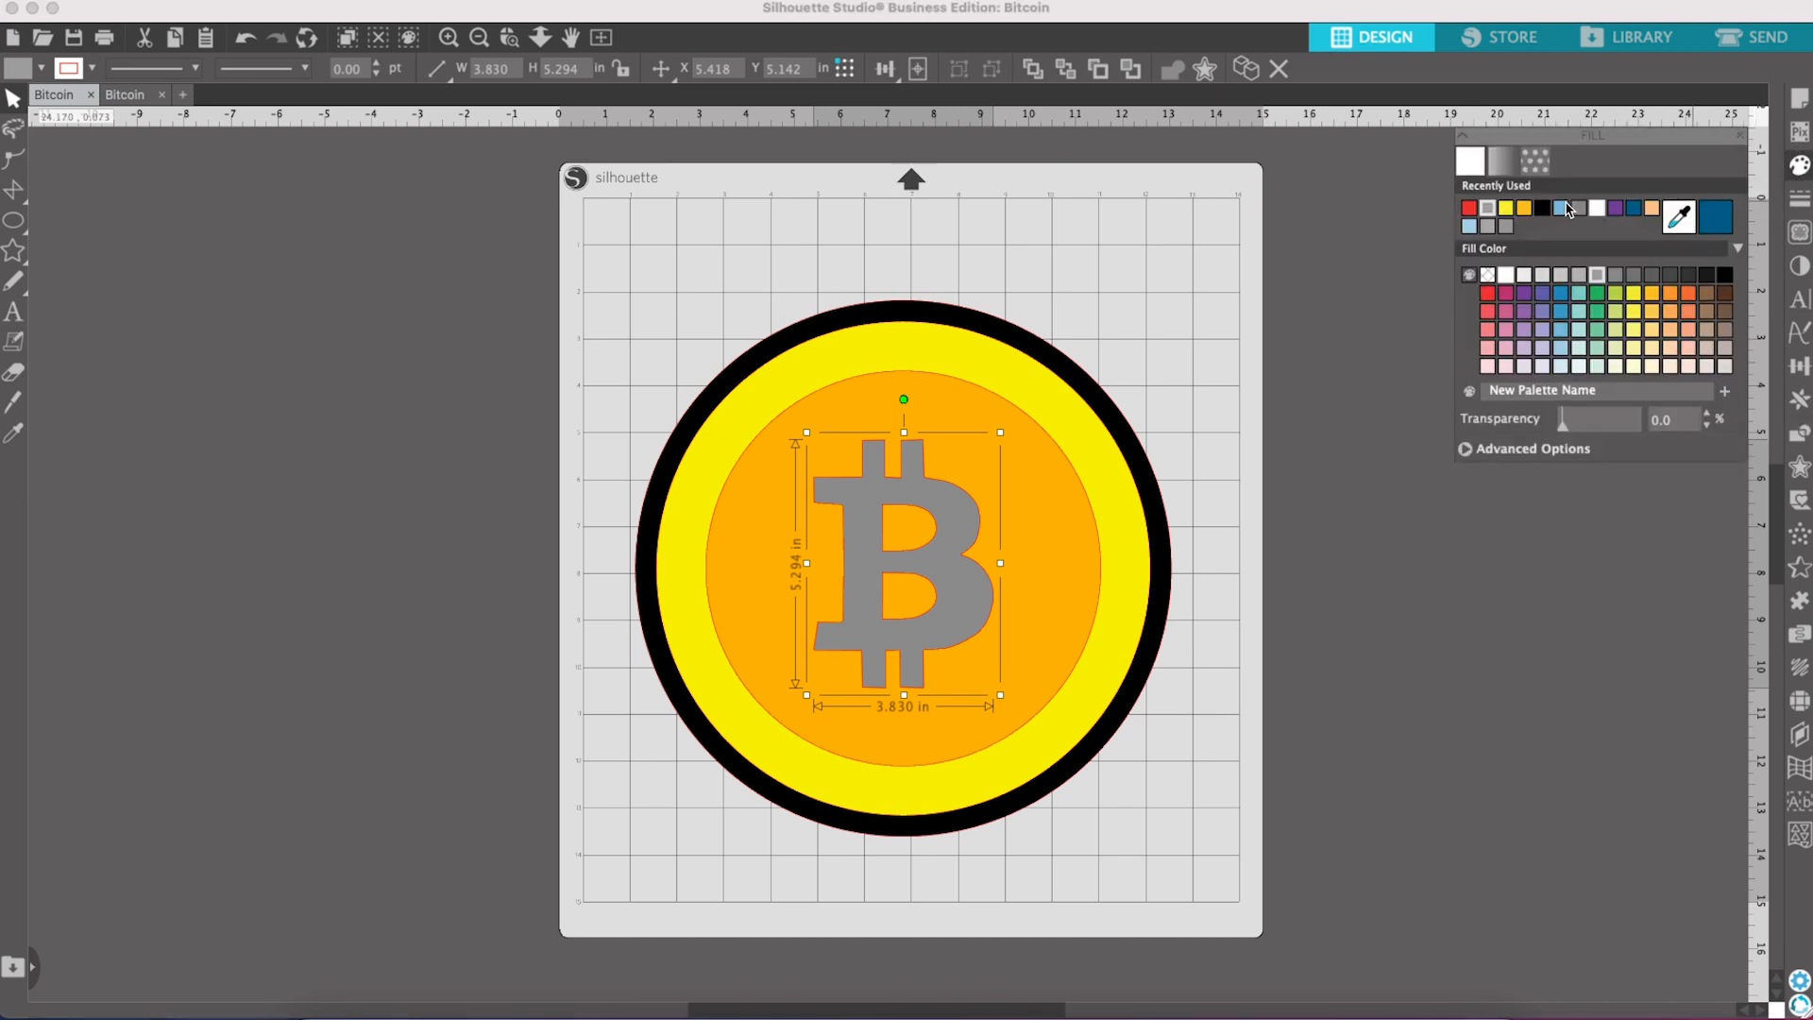
left_click(1506, 209)
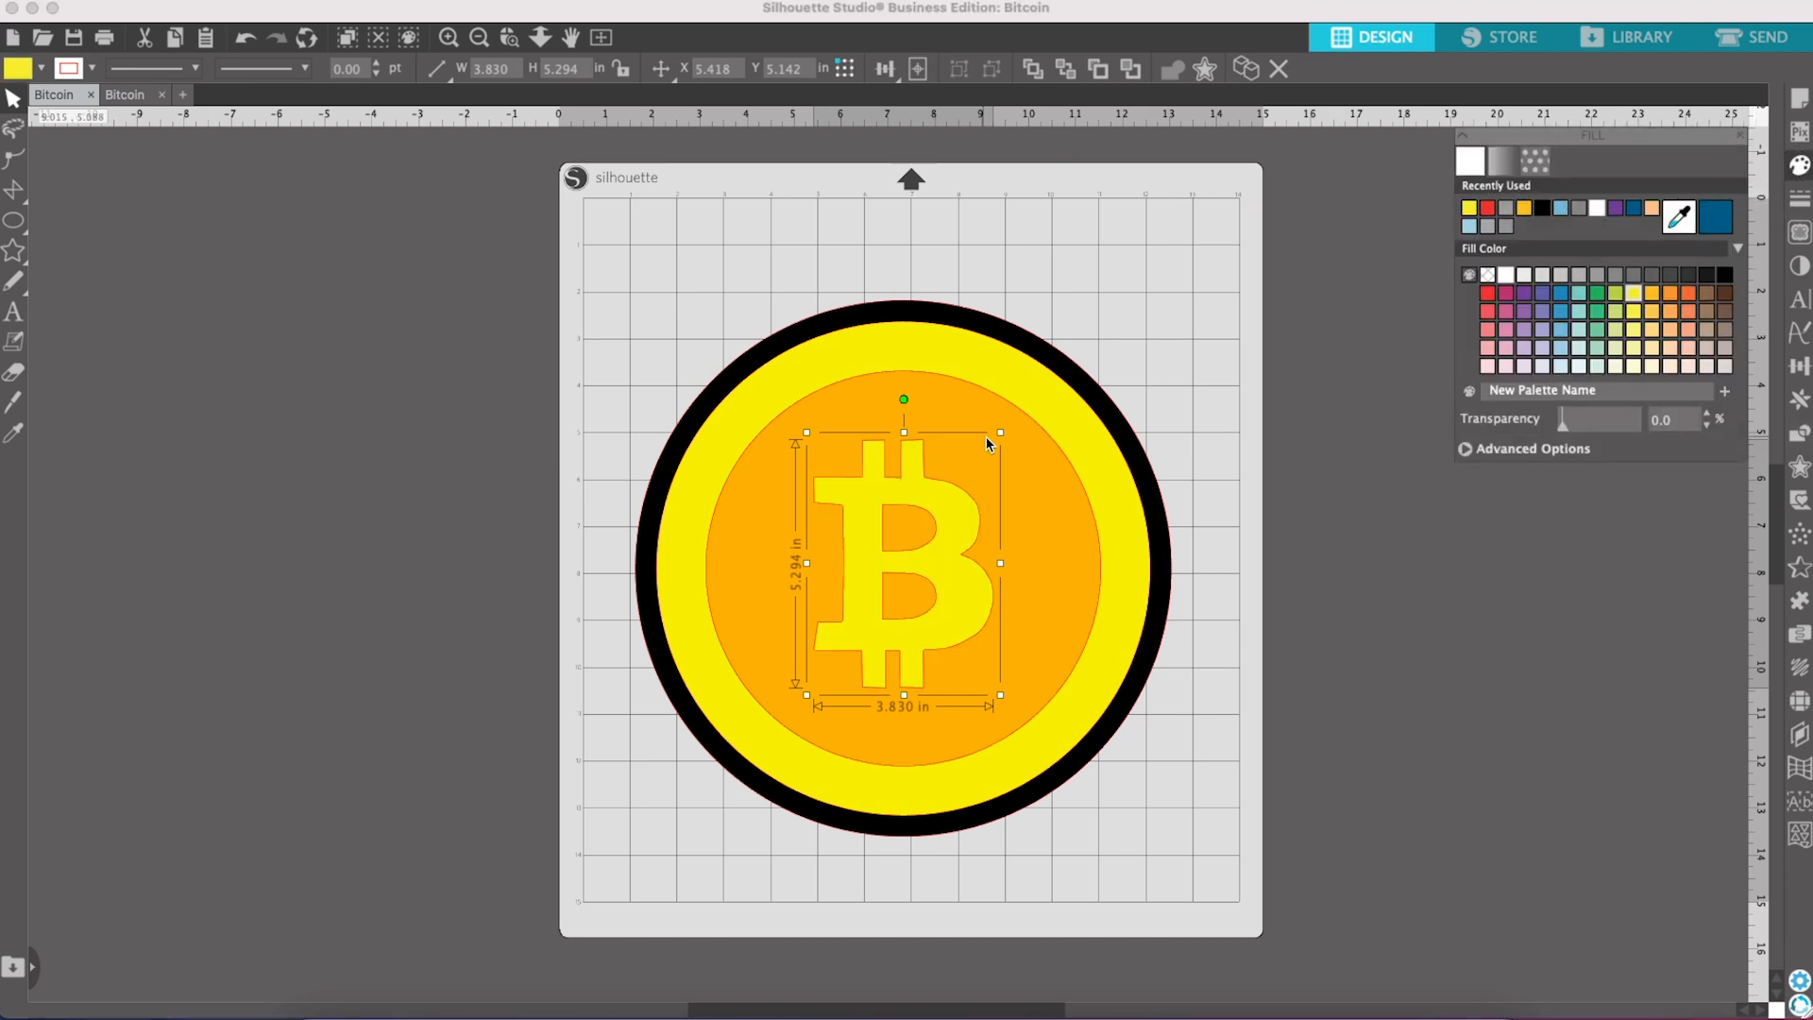
Step: Enlarge the B symbol to about 4.9 by 6.8 in within the orange circle
left_click_drag(1001, 433, 1037, 395)
left_click_drag(810, 694, 786, 728)
left_click_drag(941, 638, 943, 640)
Step: Simplify the B symbol's points and leave point editing
double_click(935, 627)
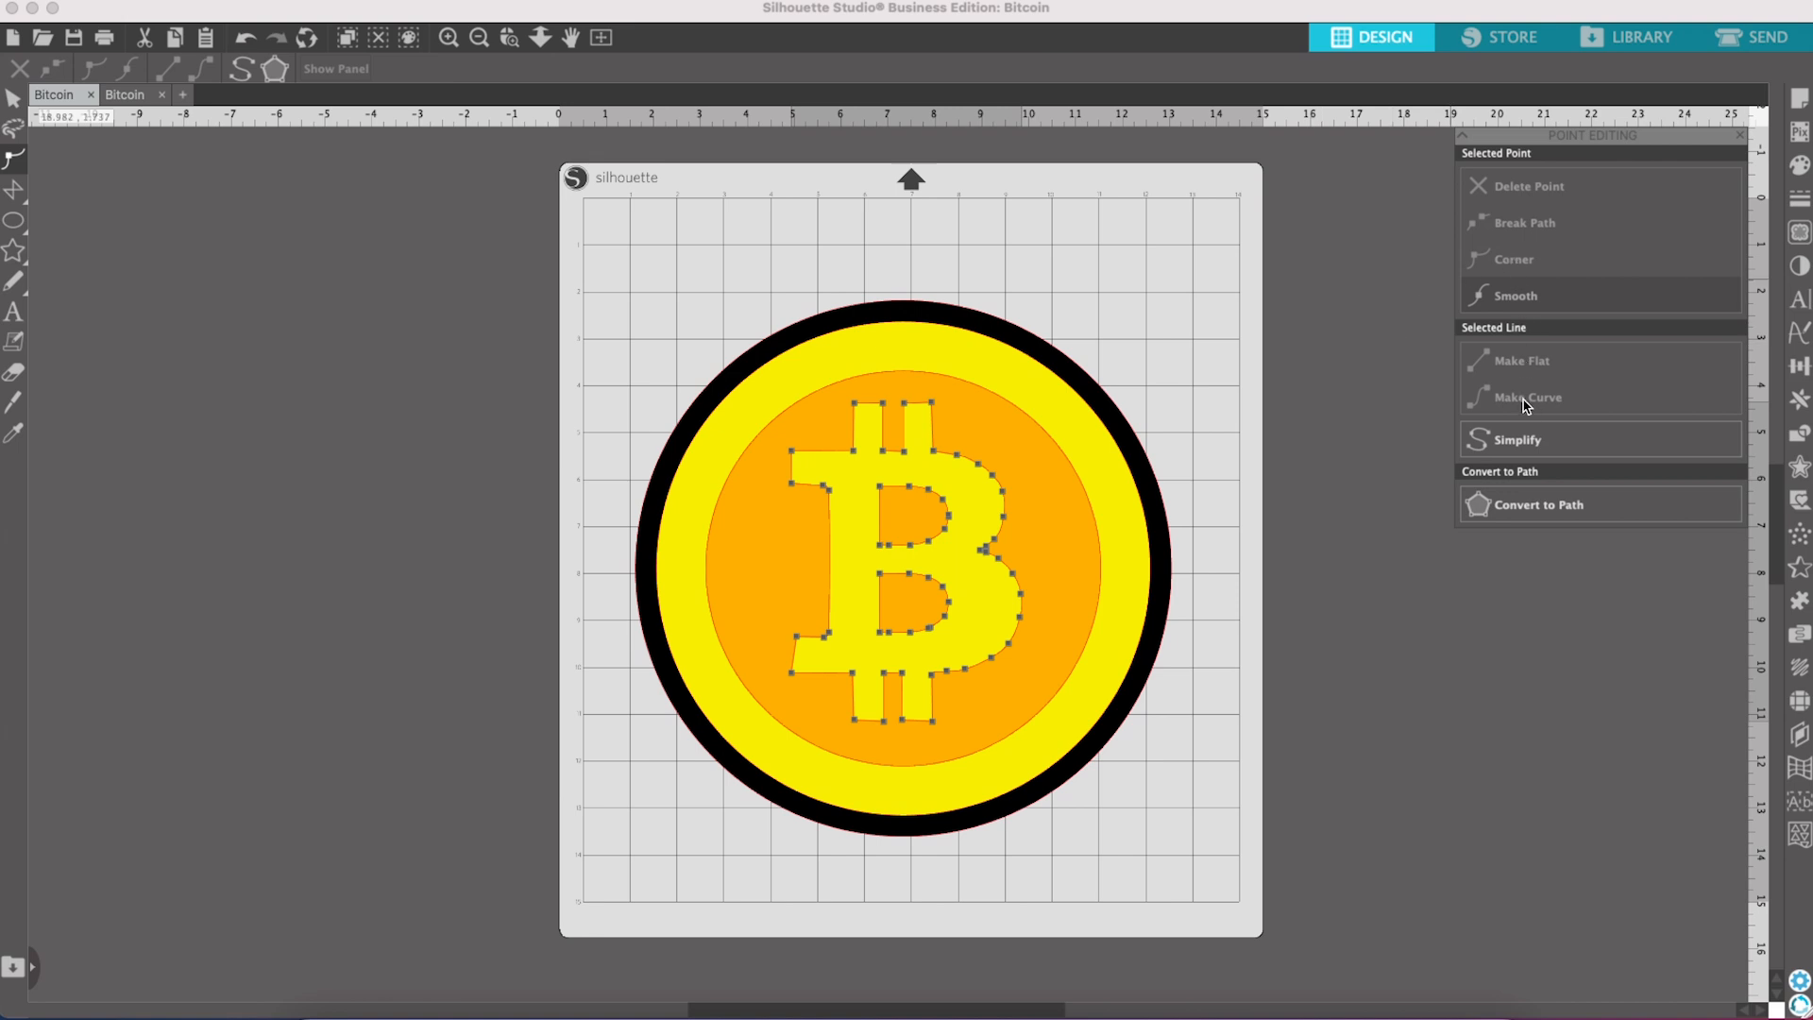
left_click(1532, 440)
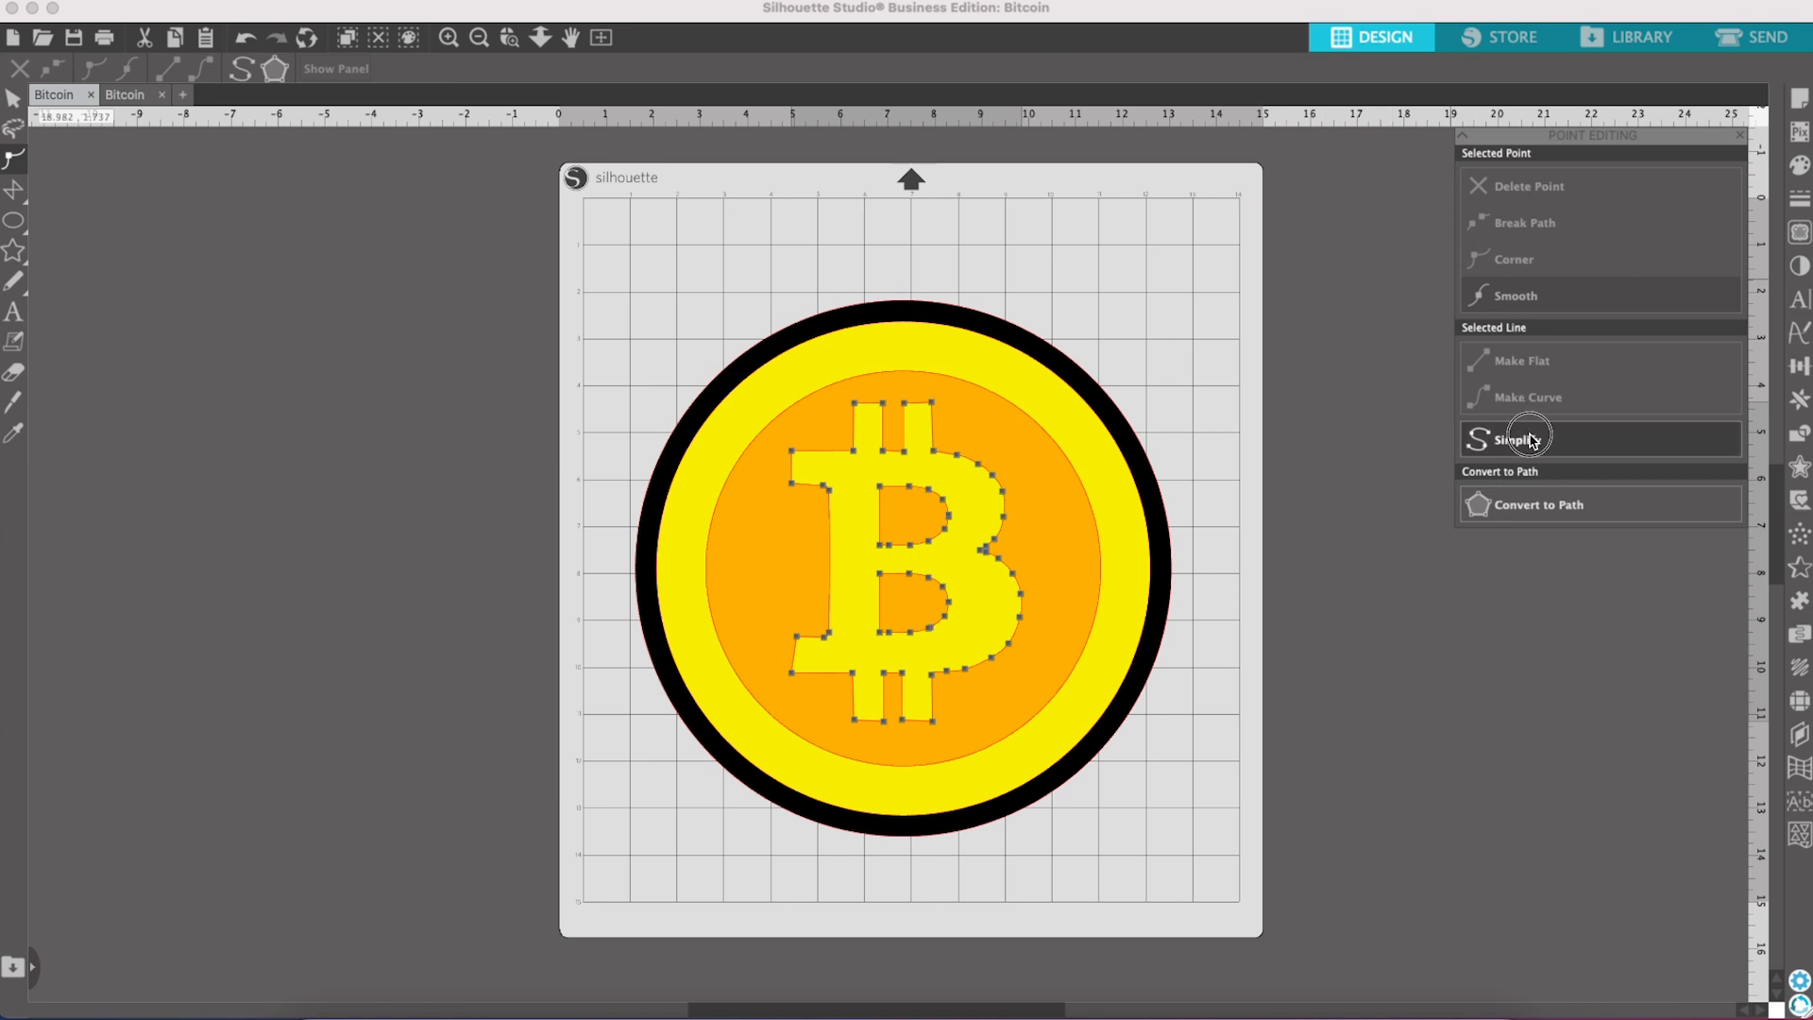
left_click(1178, 452)
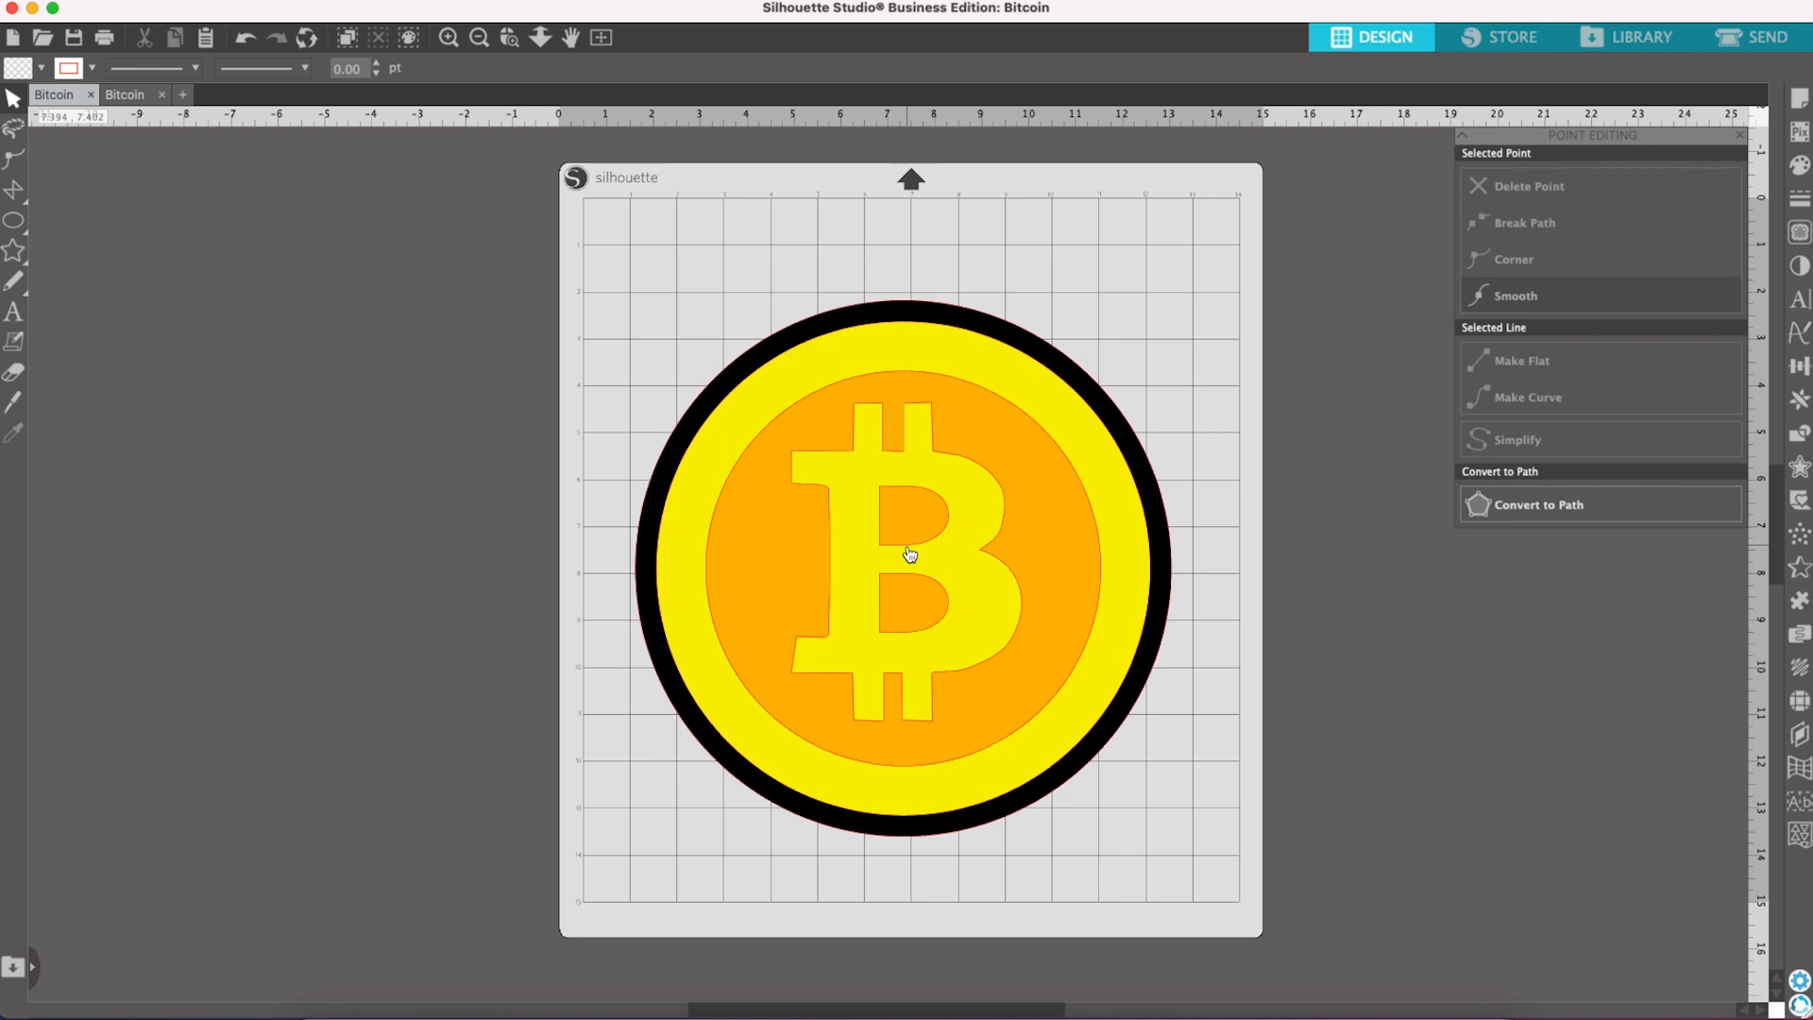
Step: Centre the B symbol and the circle group on each other
left_click_drag(957, 556, 962, 556)
key("super+z")
left_click_drag(540, 233, 1234, 902)
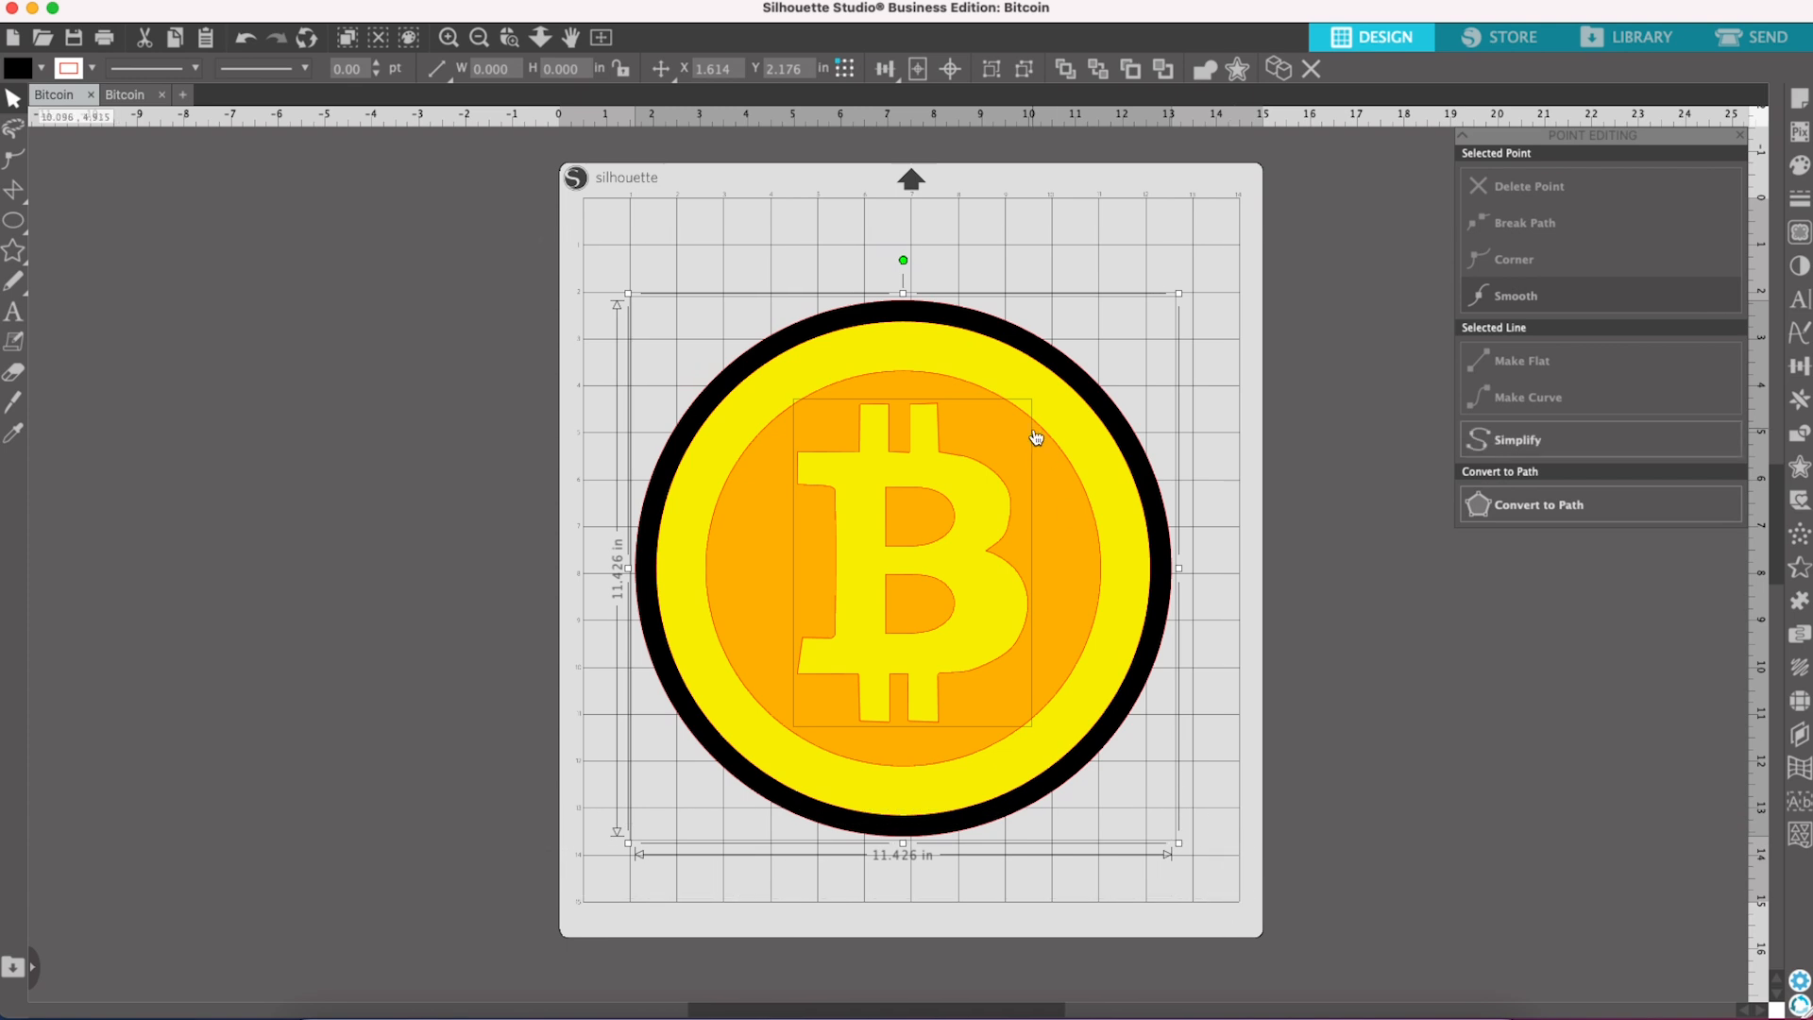
left_click(950, 69)
left_click(1102, 218)
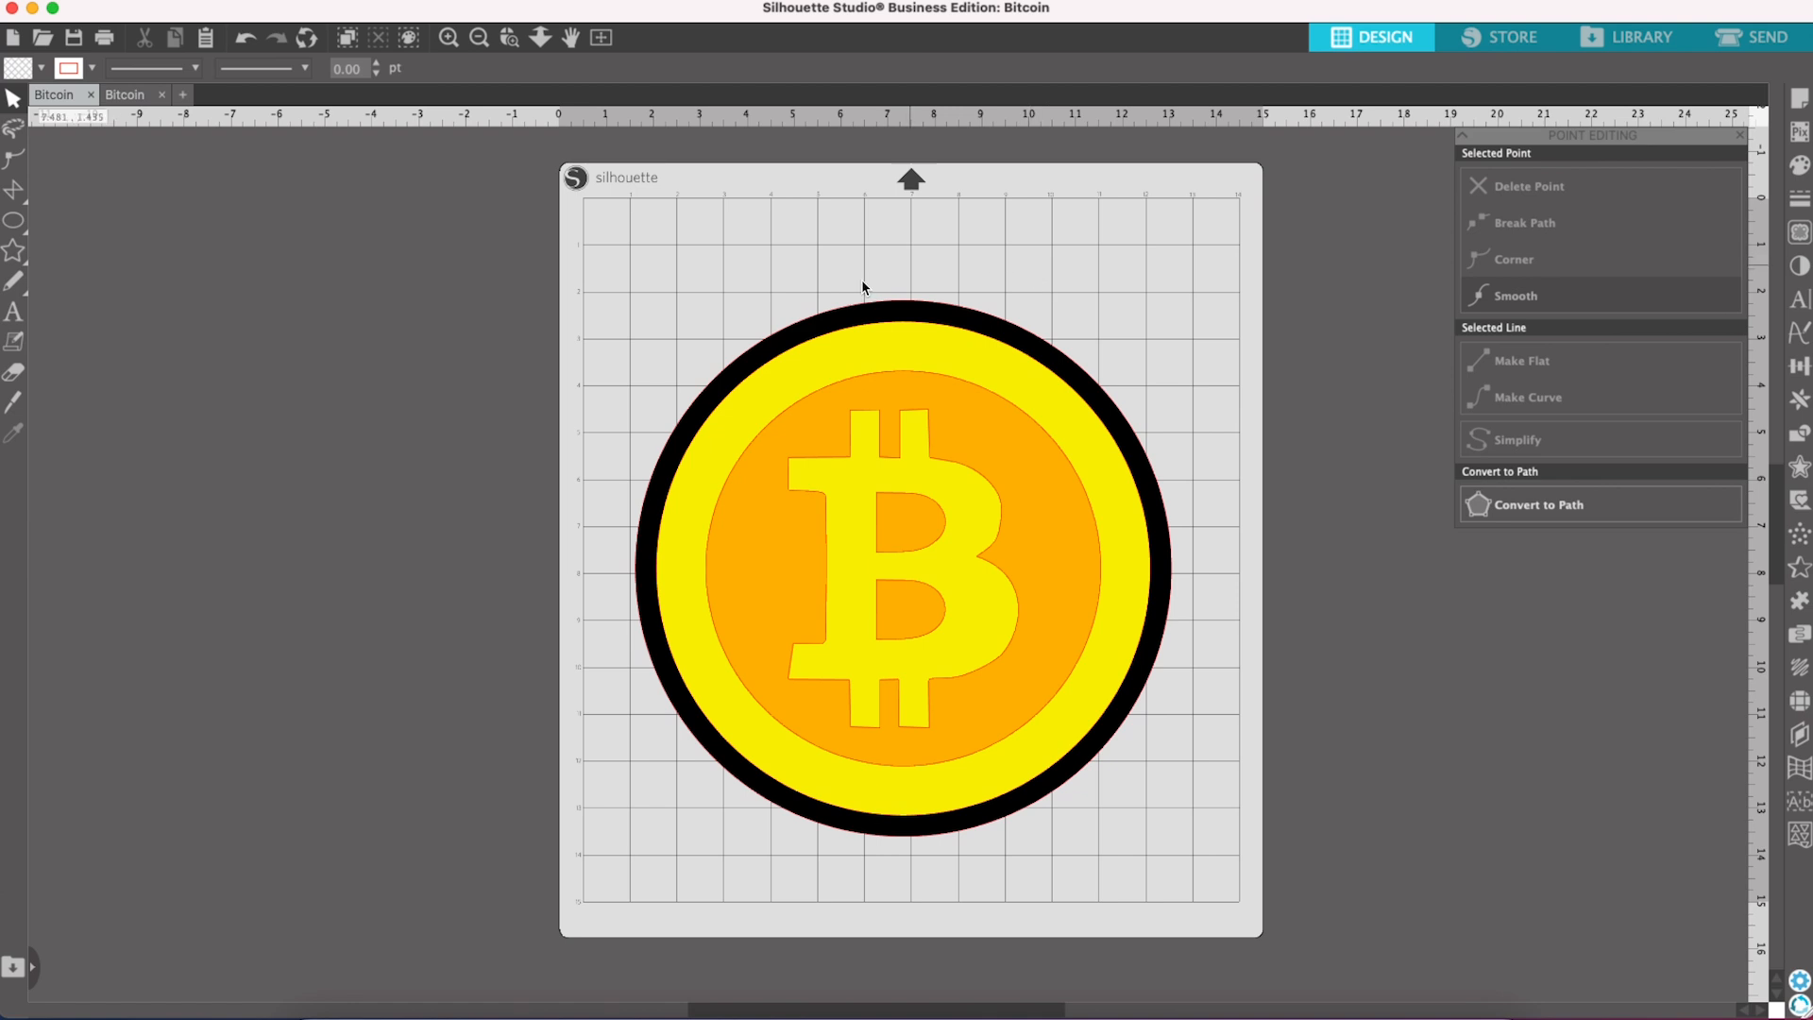
Step: Group the B symbol together with the coin's circles
left_click_drag(575, 274, 1212, 896)
right_click(1088, 751)
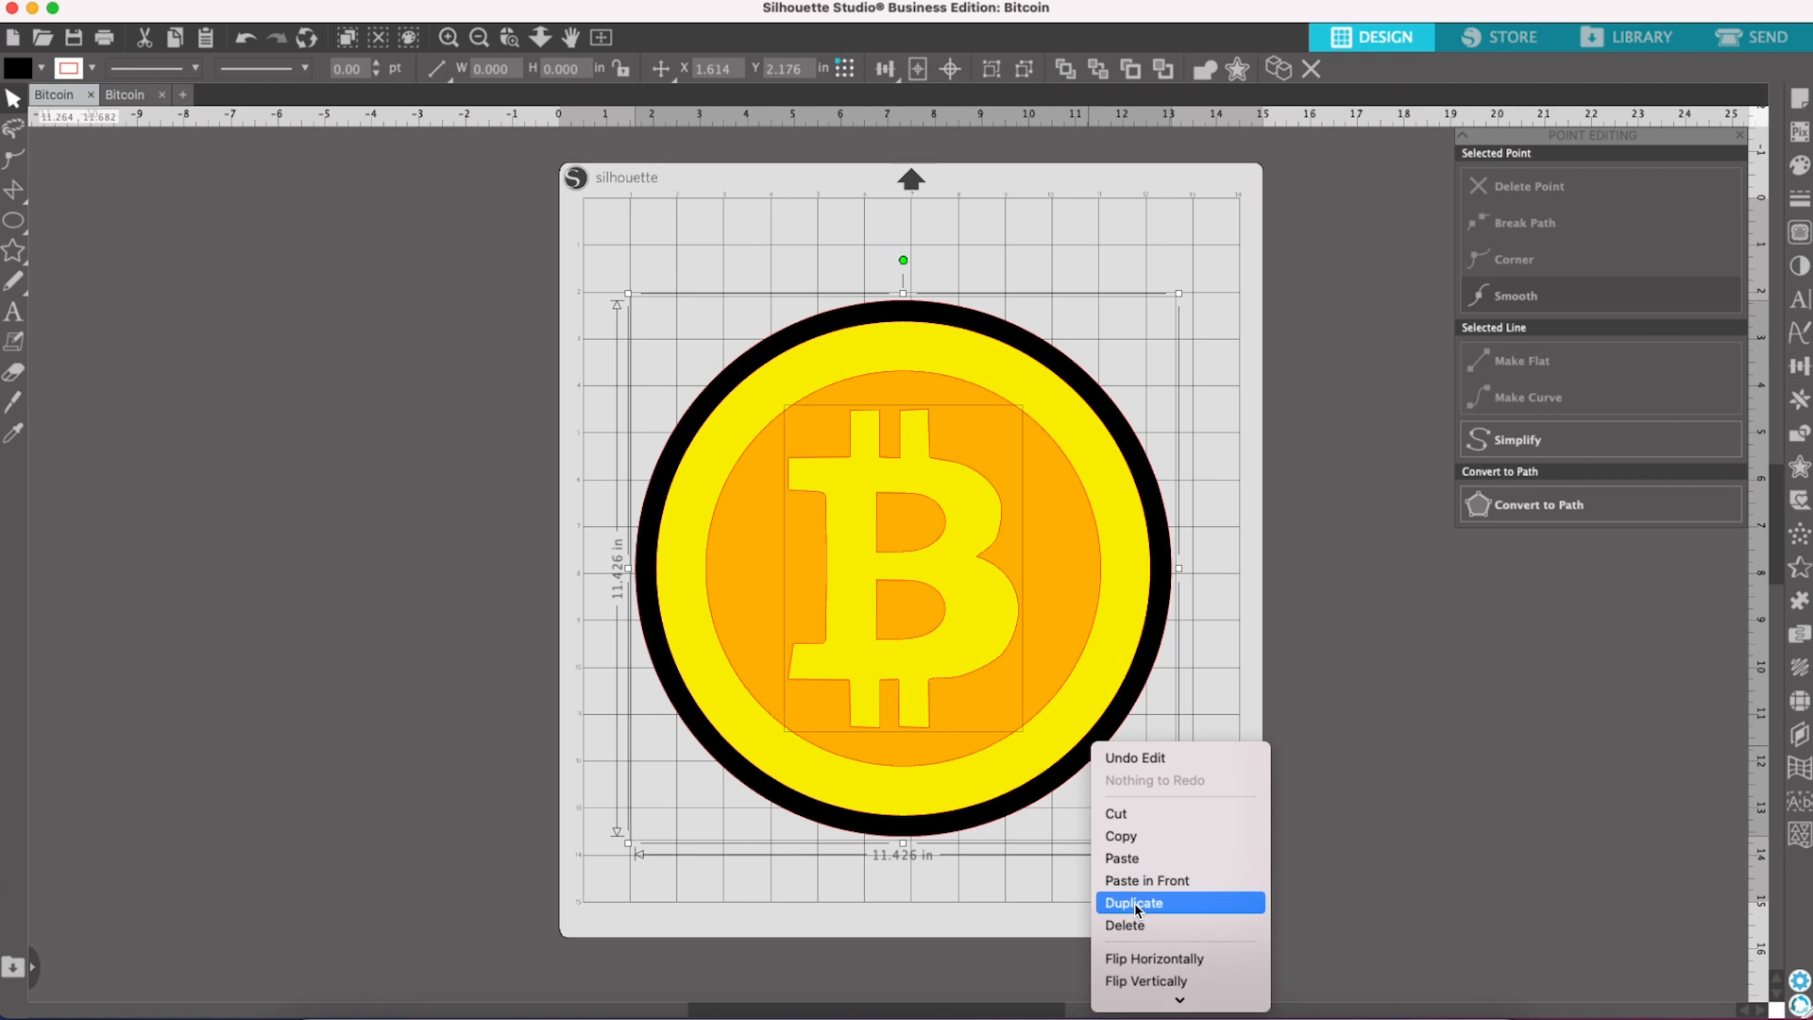
mouse_move(1178, 999)
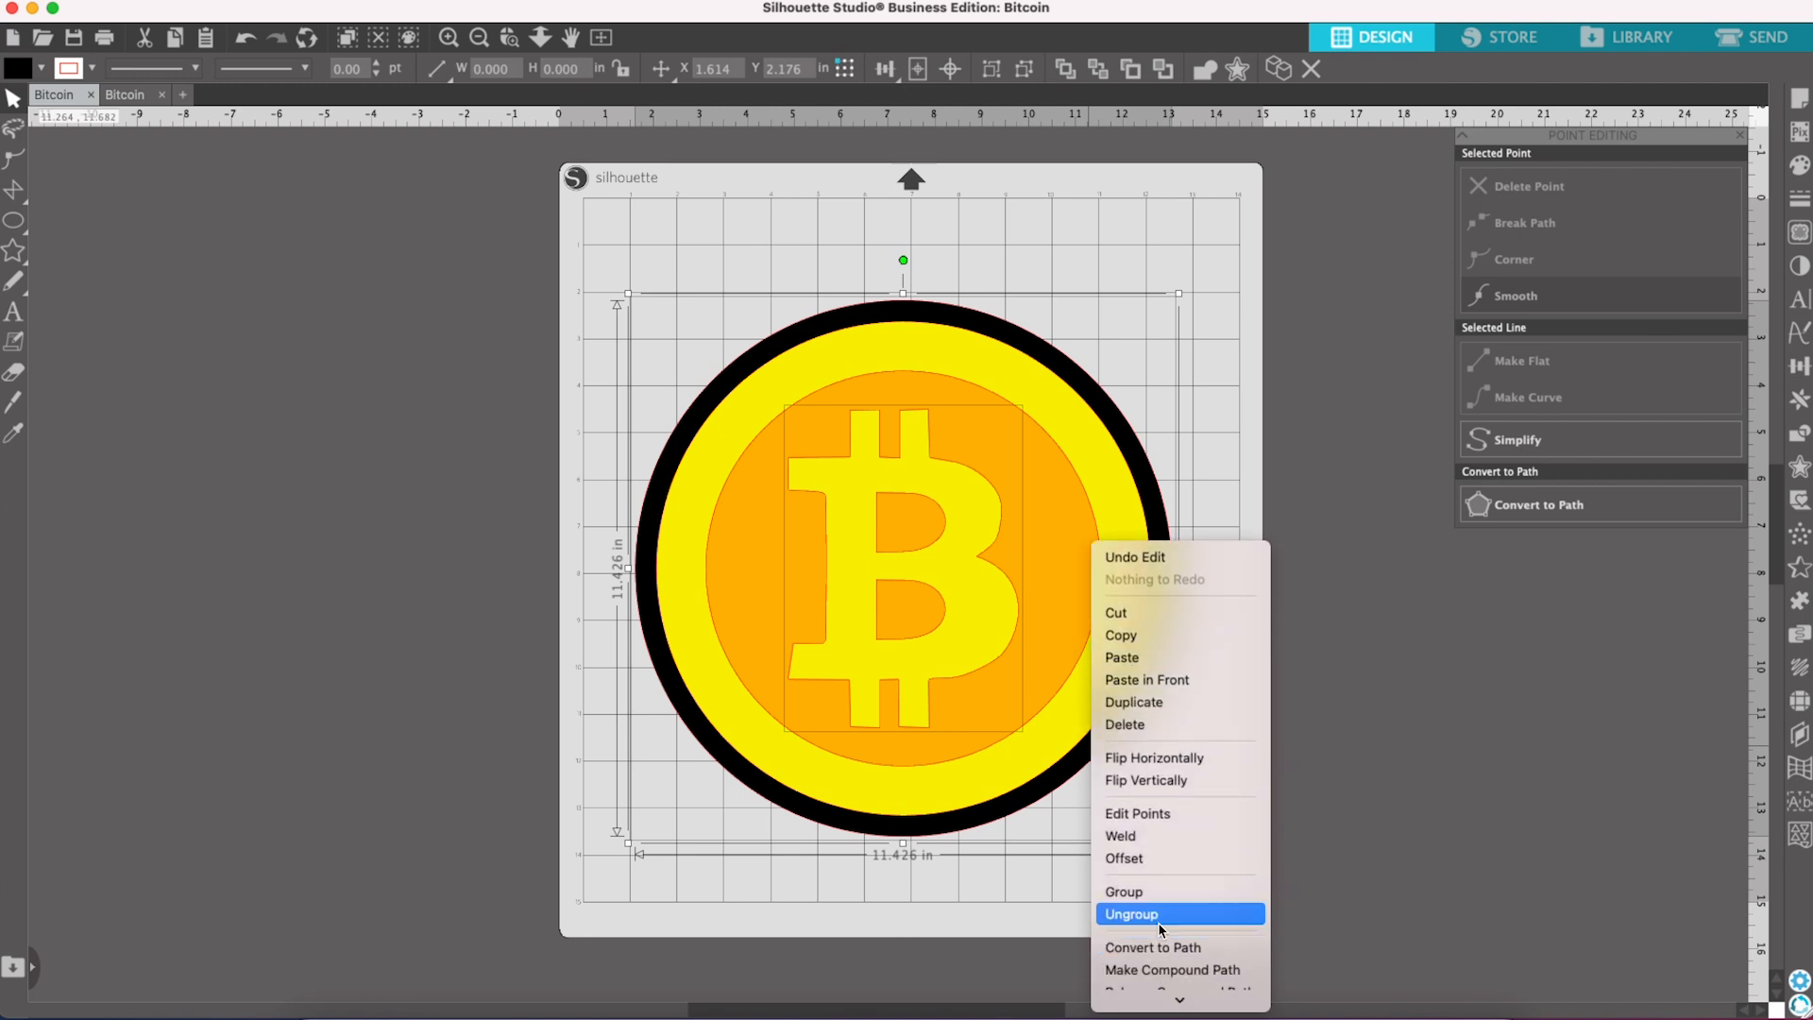
left_click(1145, 891)
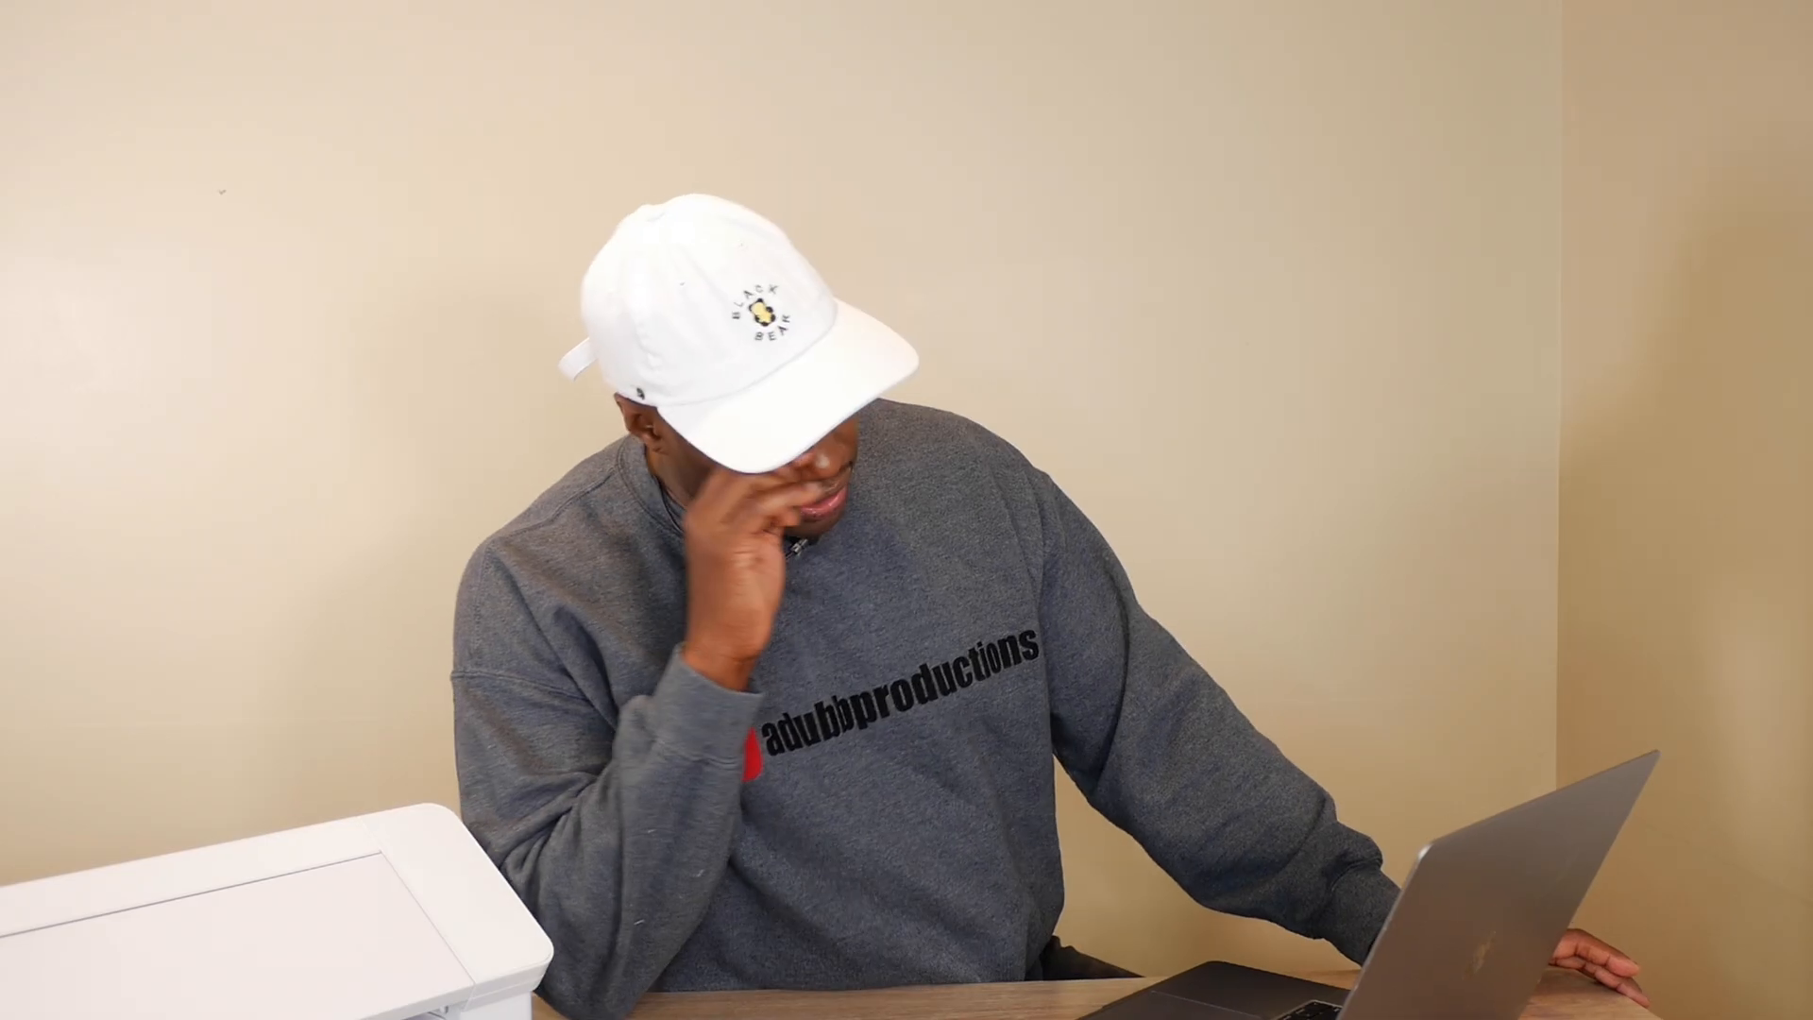
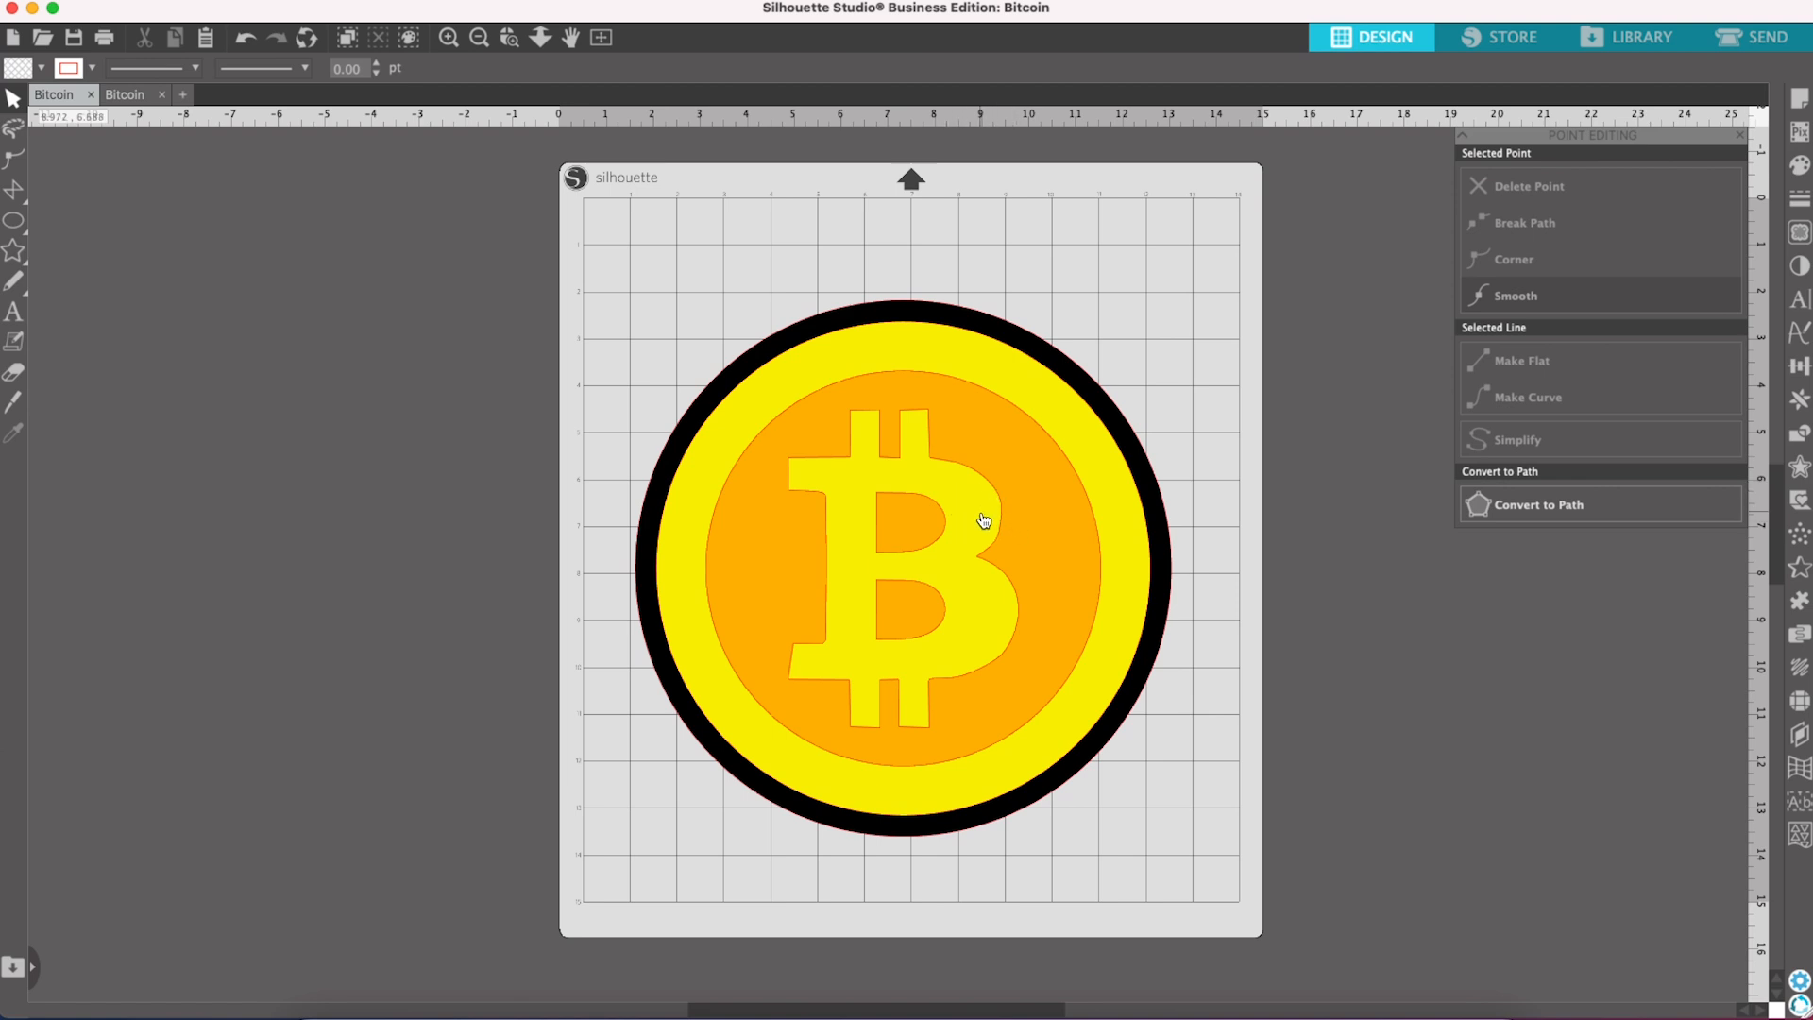
Step: Ungroup the complete coin design into the B symbol and the circle group
right_click(1020, 492)
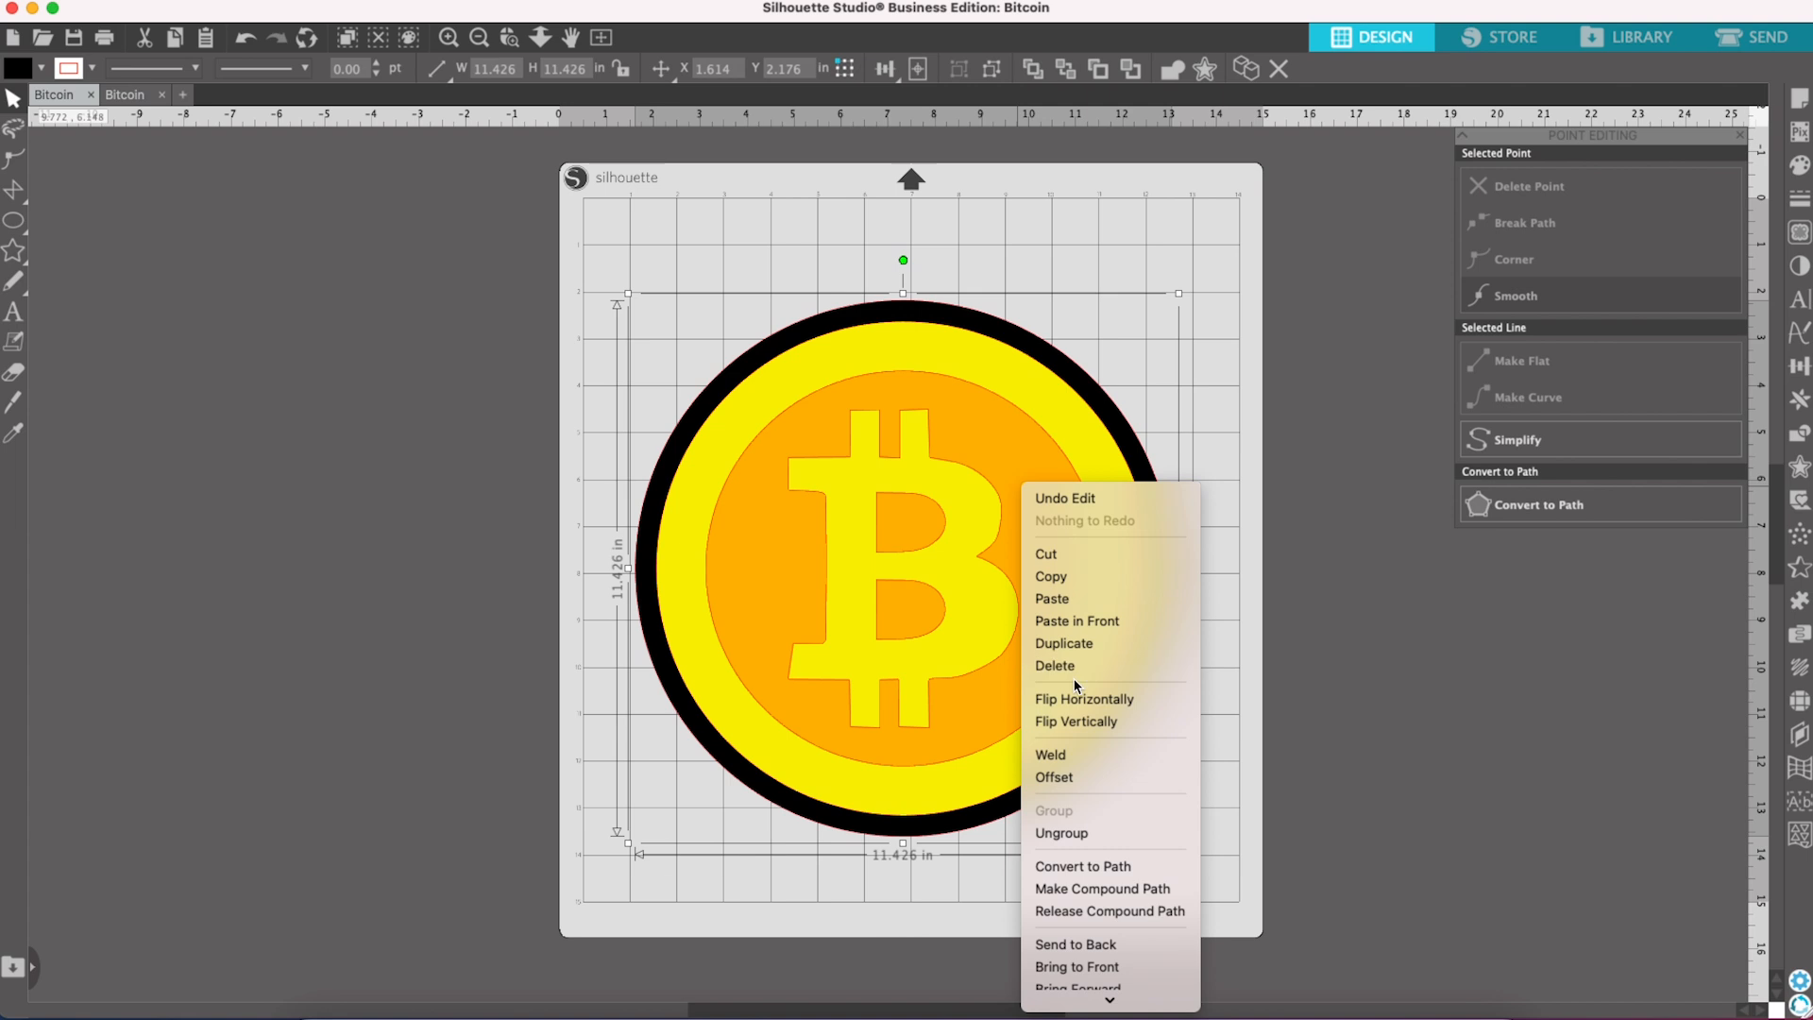
left_click(1082, 832)
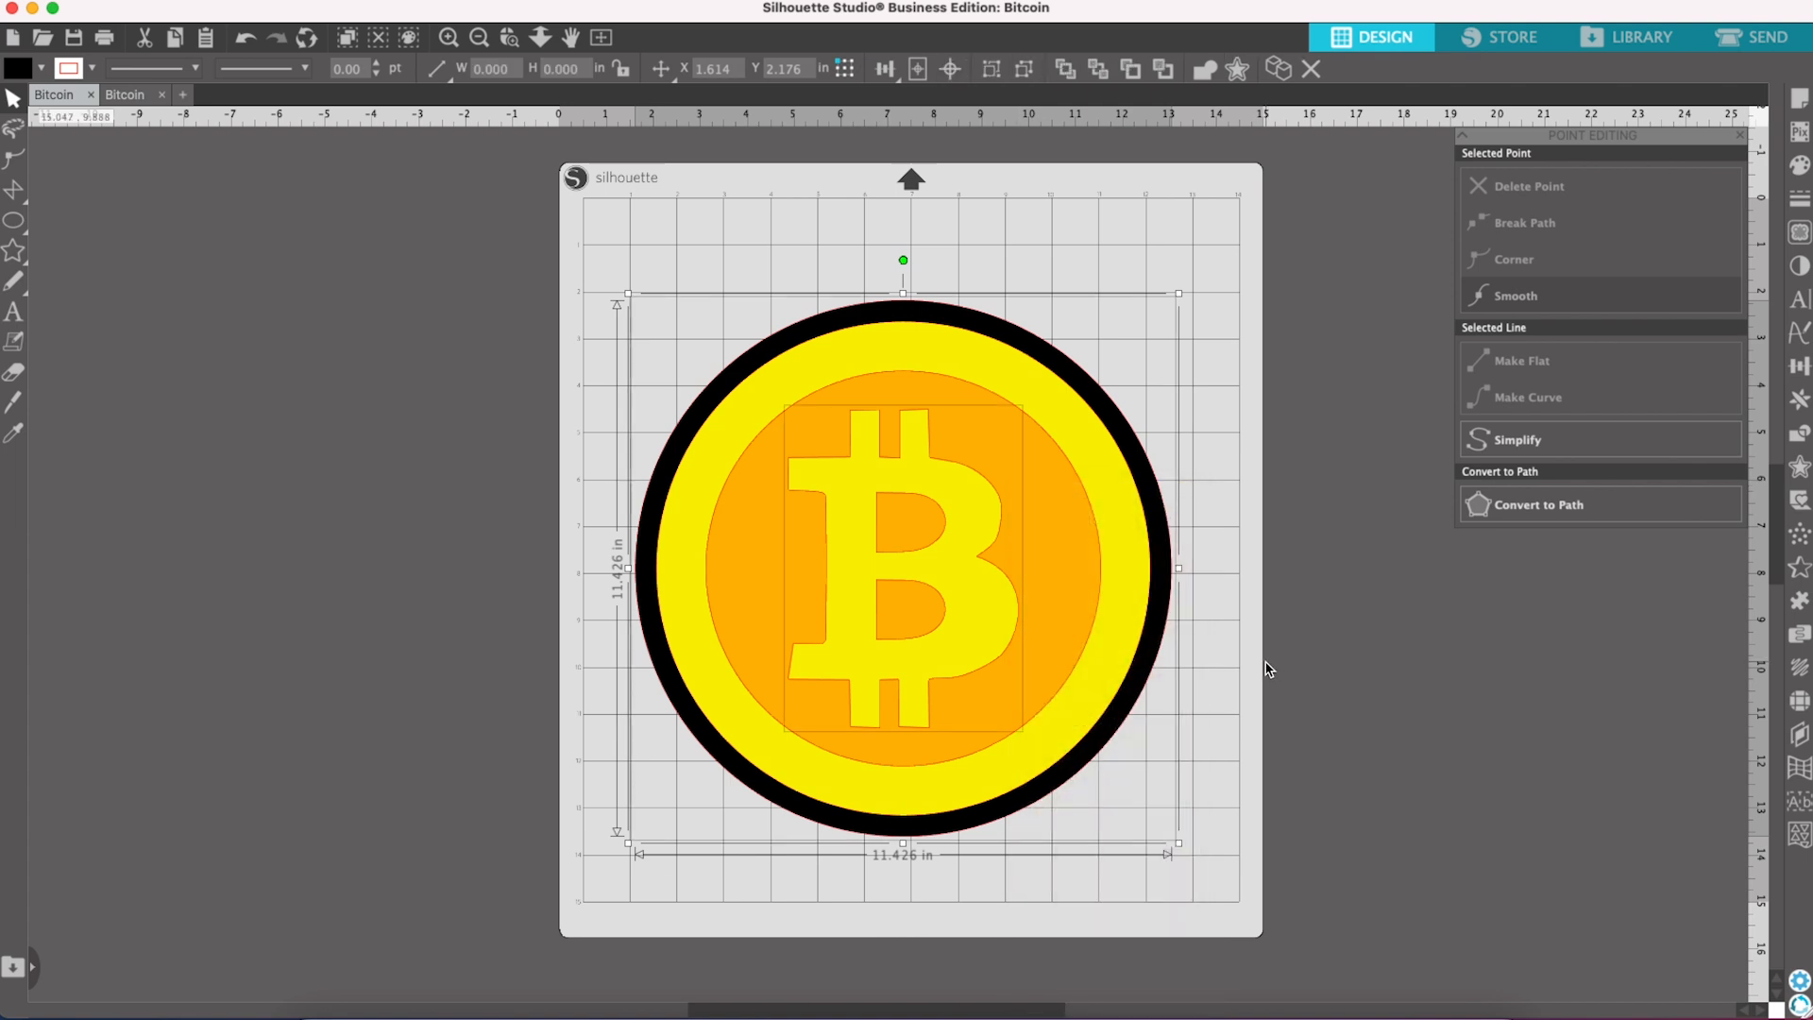
left_click(973, 637)
left_click_drag(972, 636, 1324, 596)
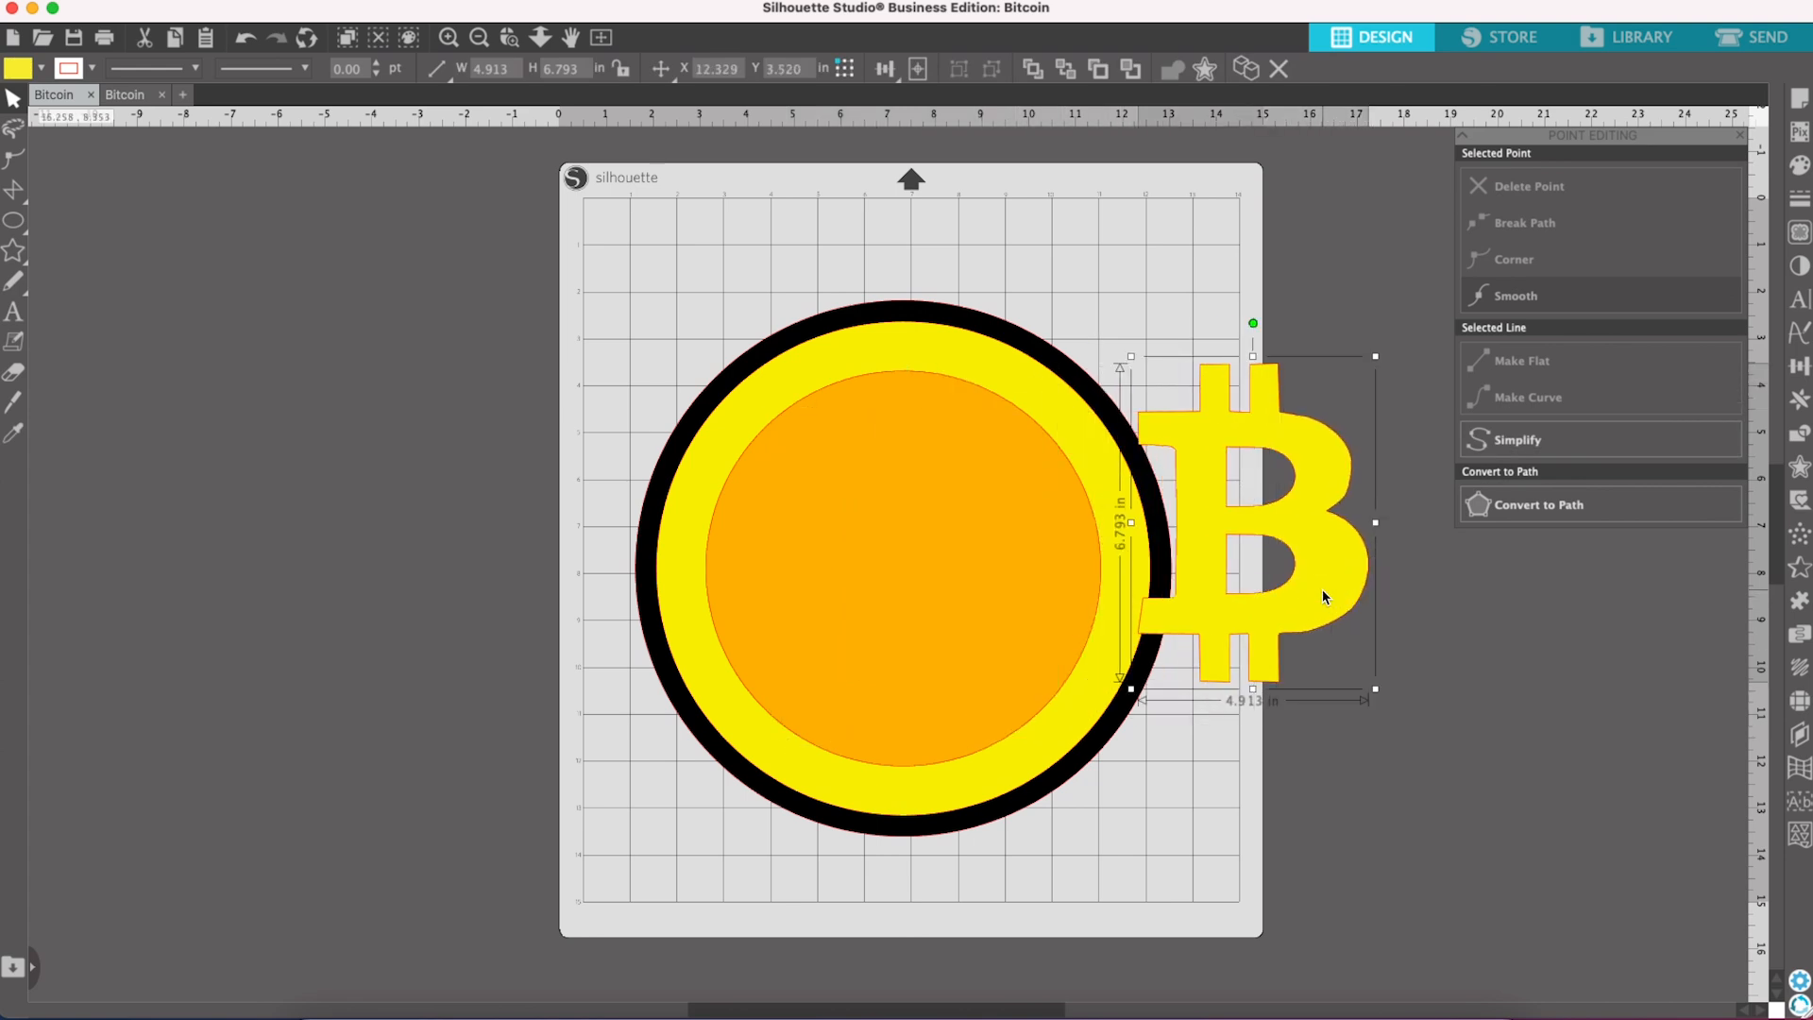
key("super+z")
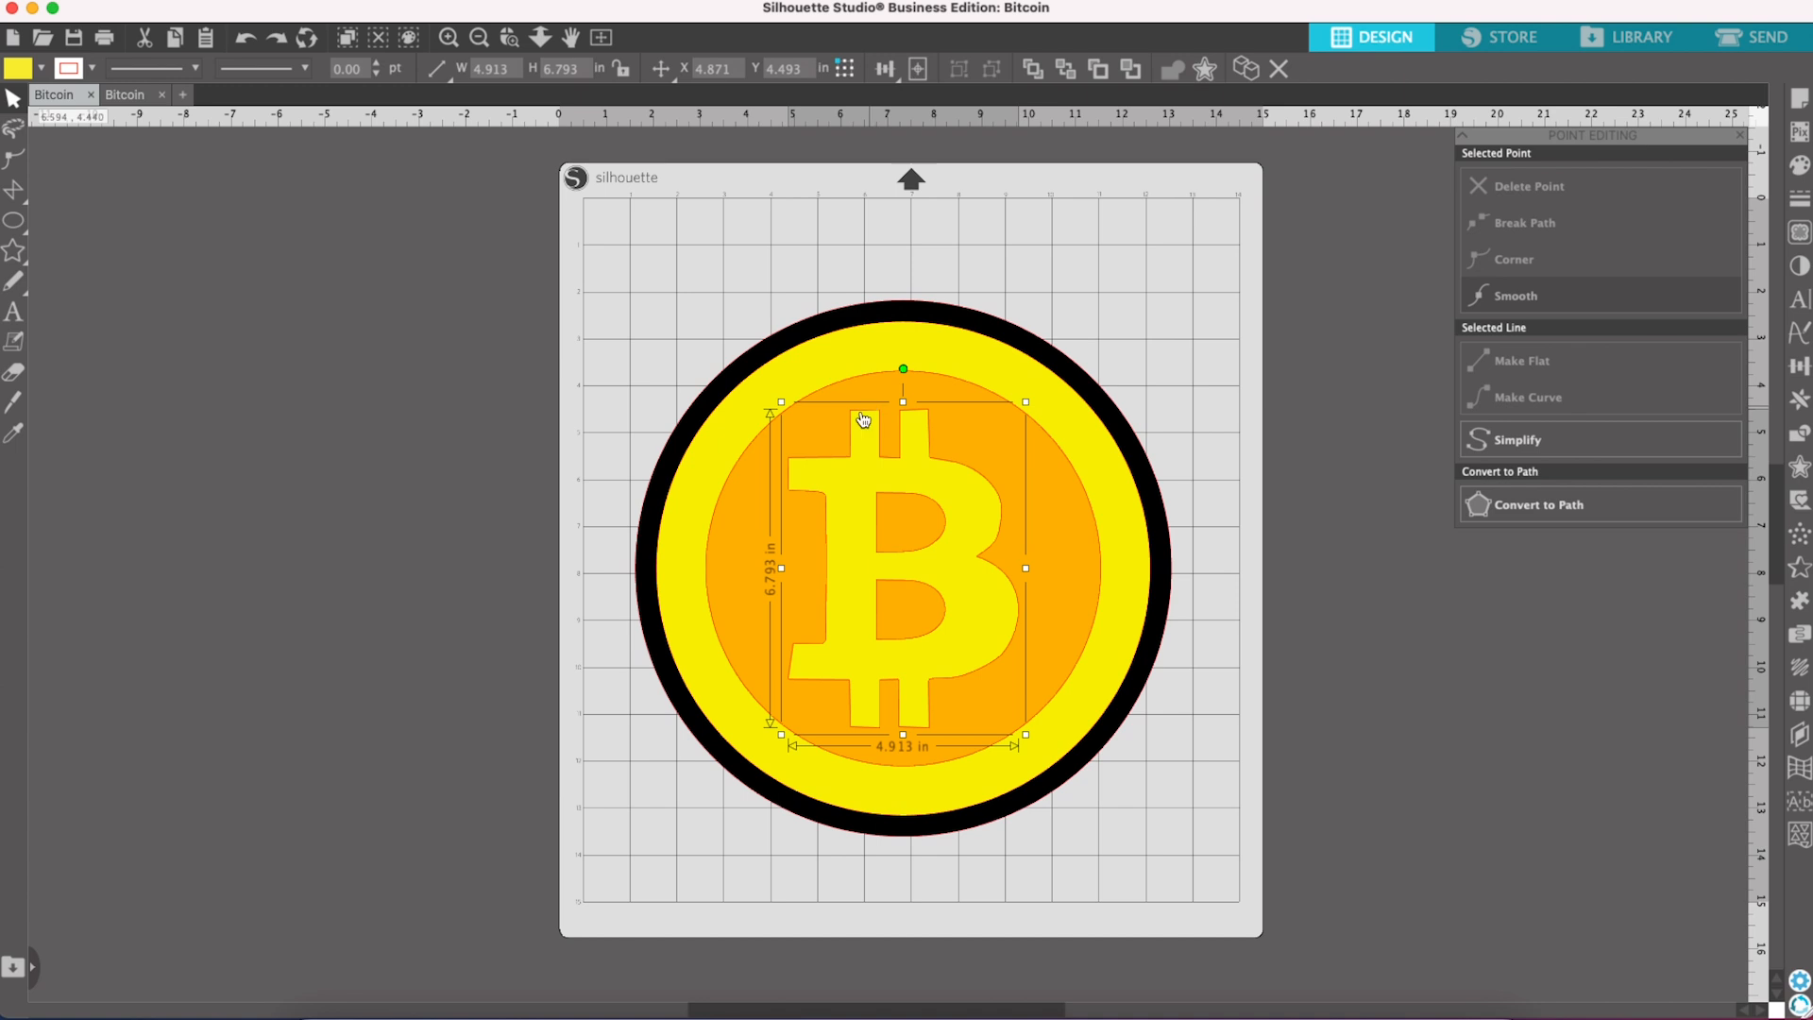
left_click(1064, 511)
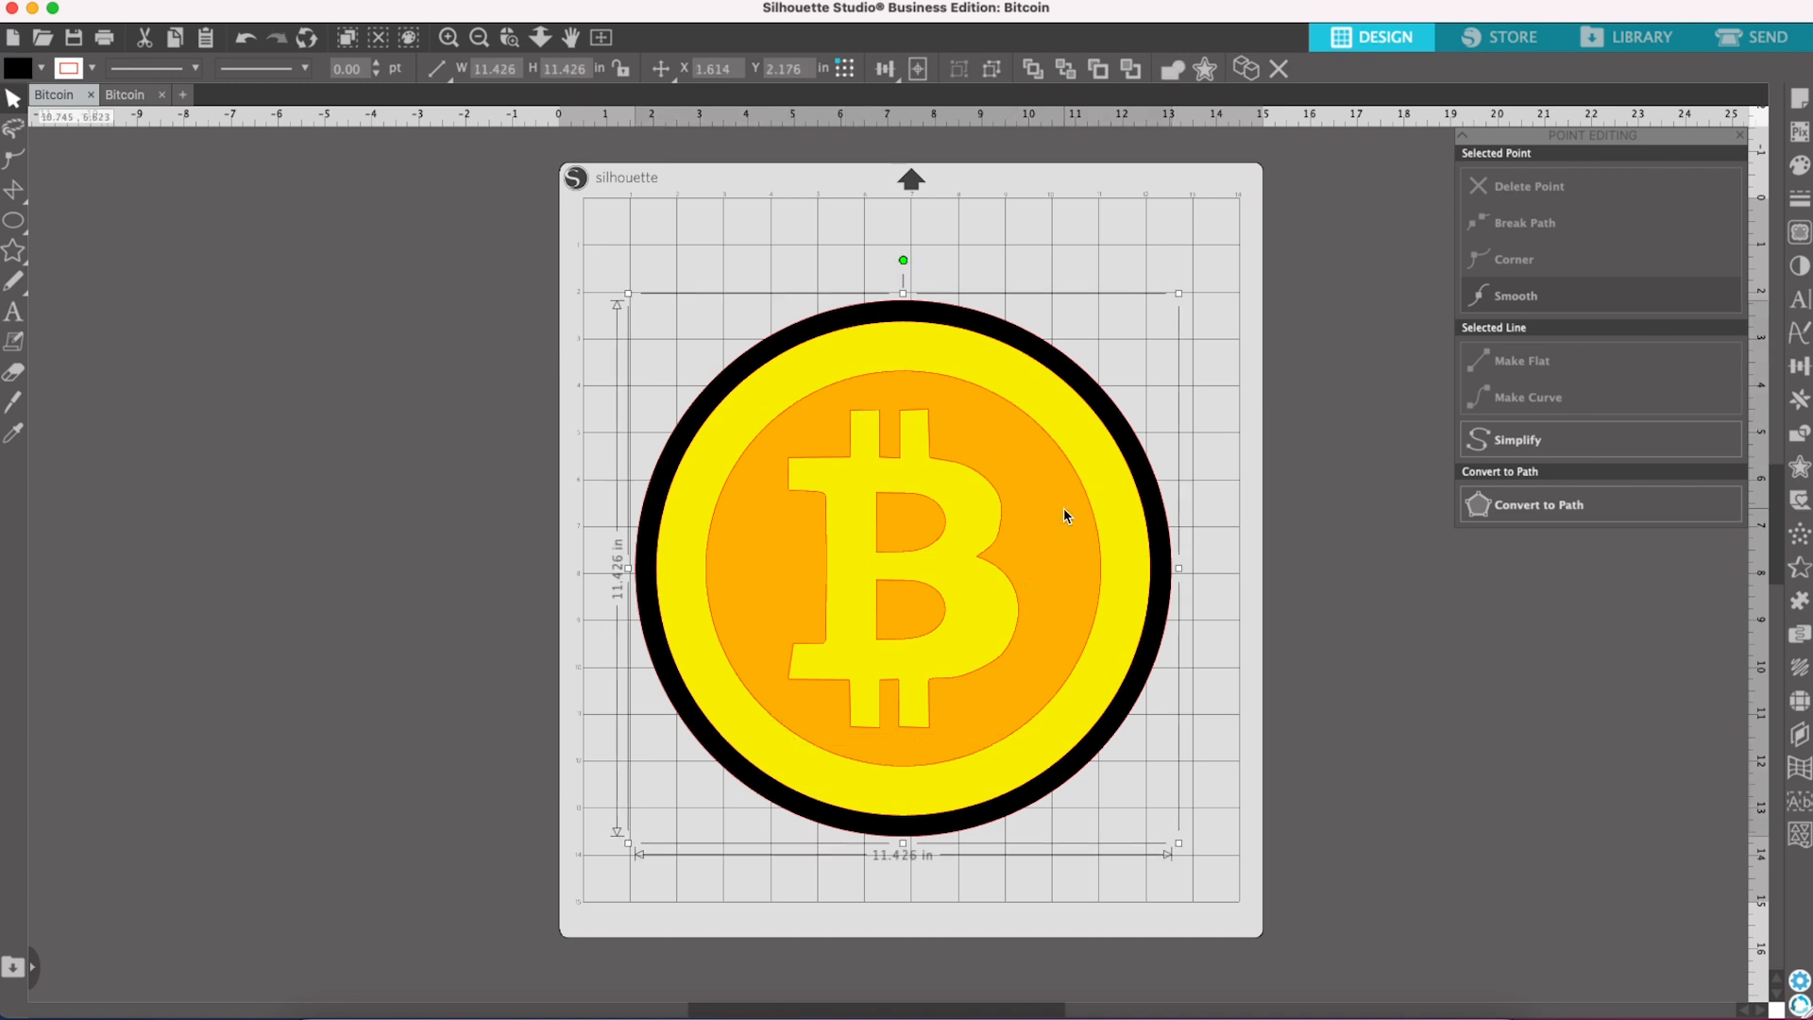
left_click(1180, 366)
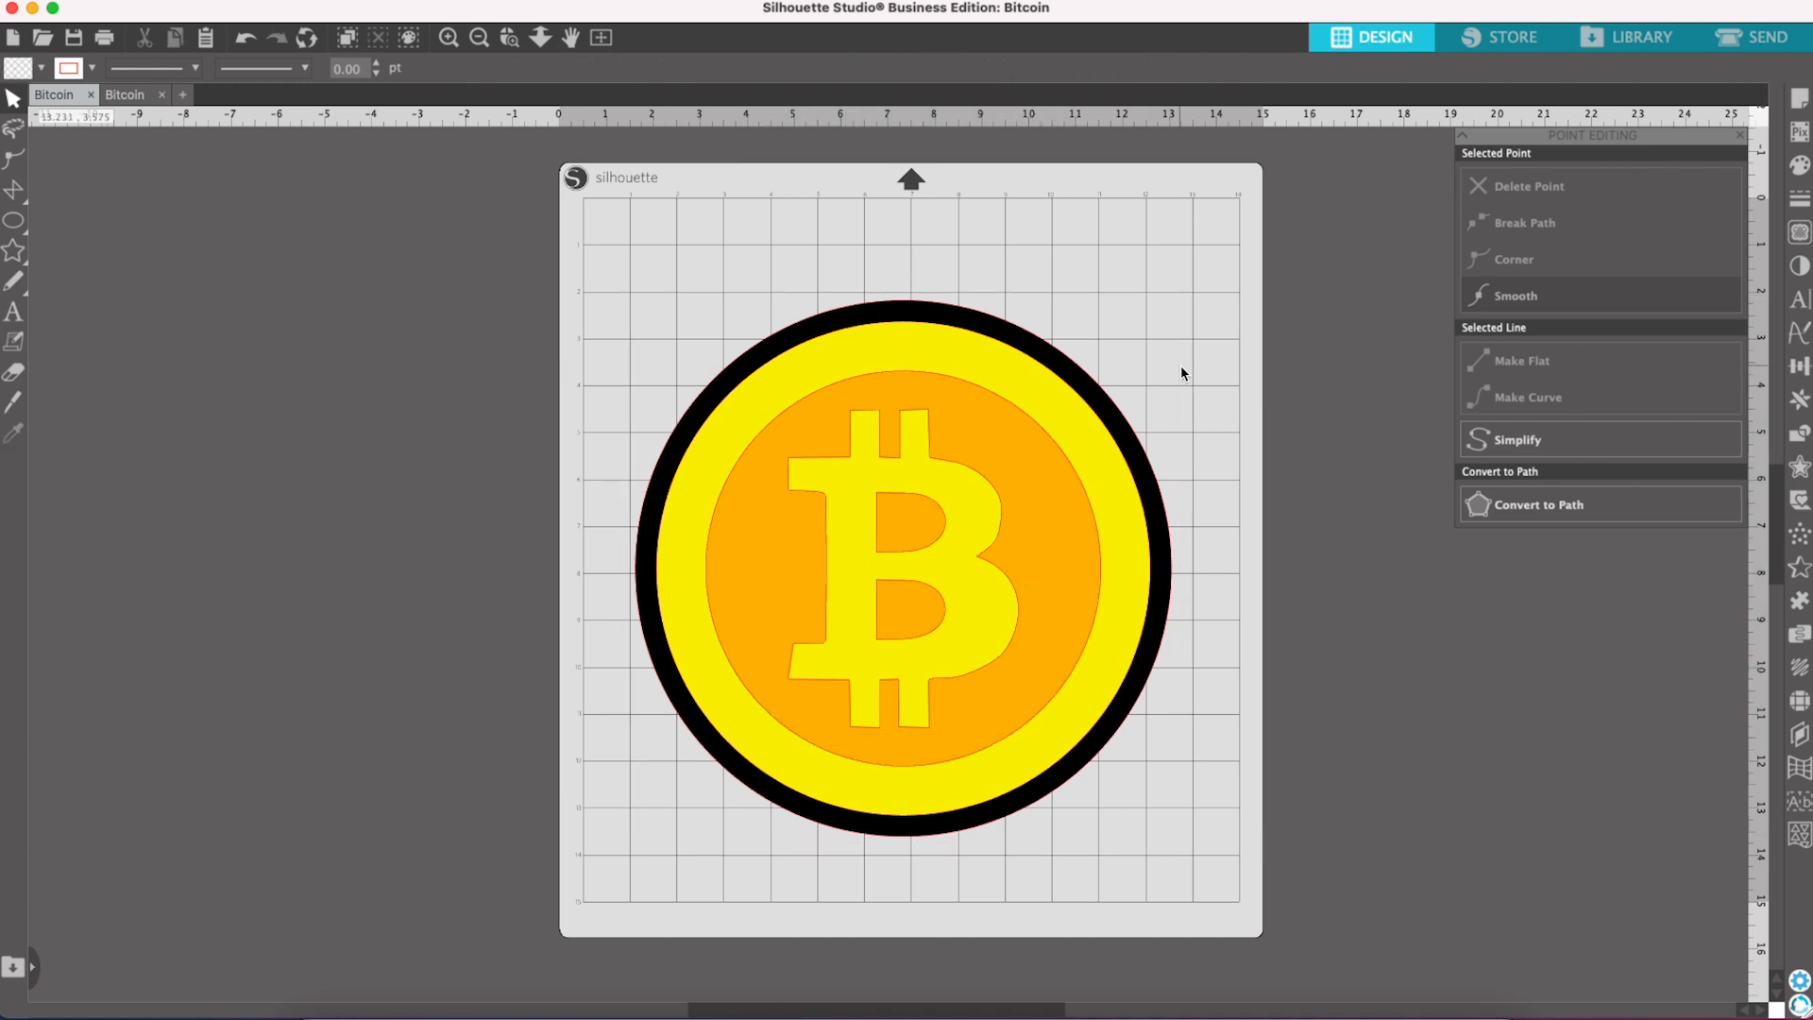
Step: Ungroup the coin's circles and move the black and yellow rings off the page, away from the orange circle
mouse_move(1001, 453)
left_mouse_down()
mouse_move(1065, 507)
mouse_move(1034, 451)
left_mouse_up()
right_click(1034, 450)
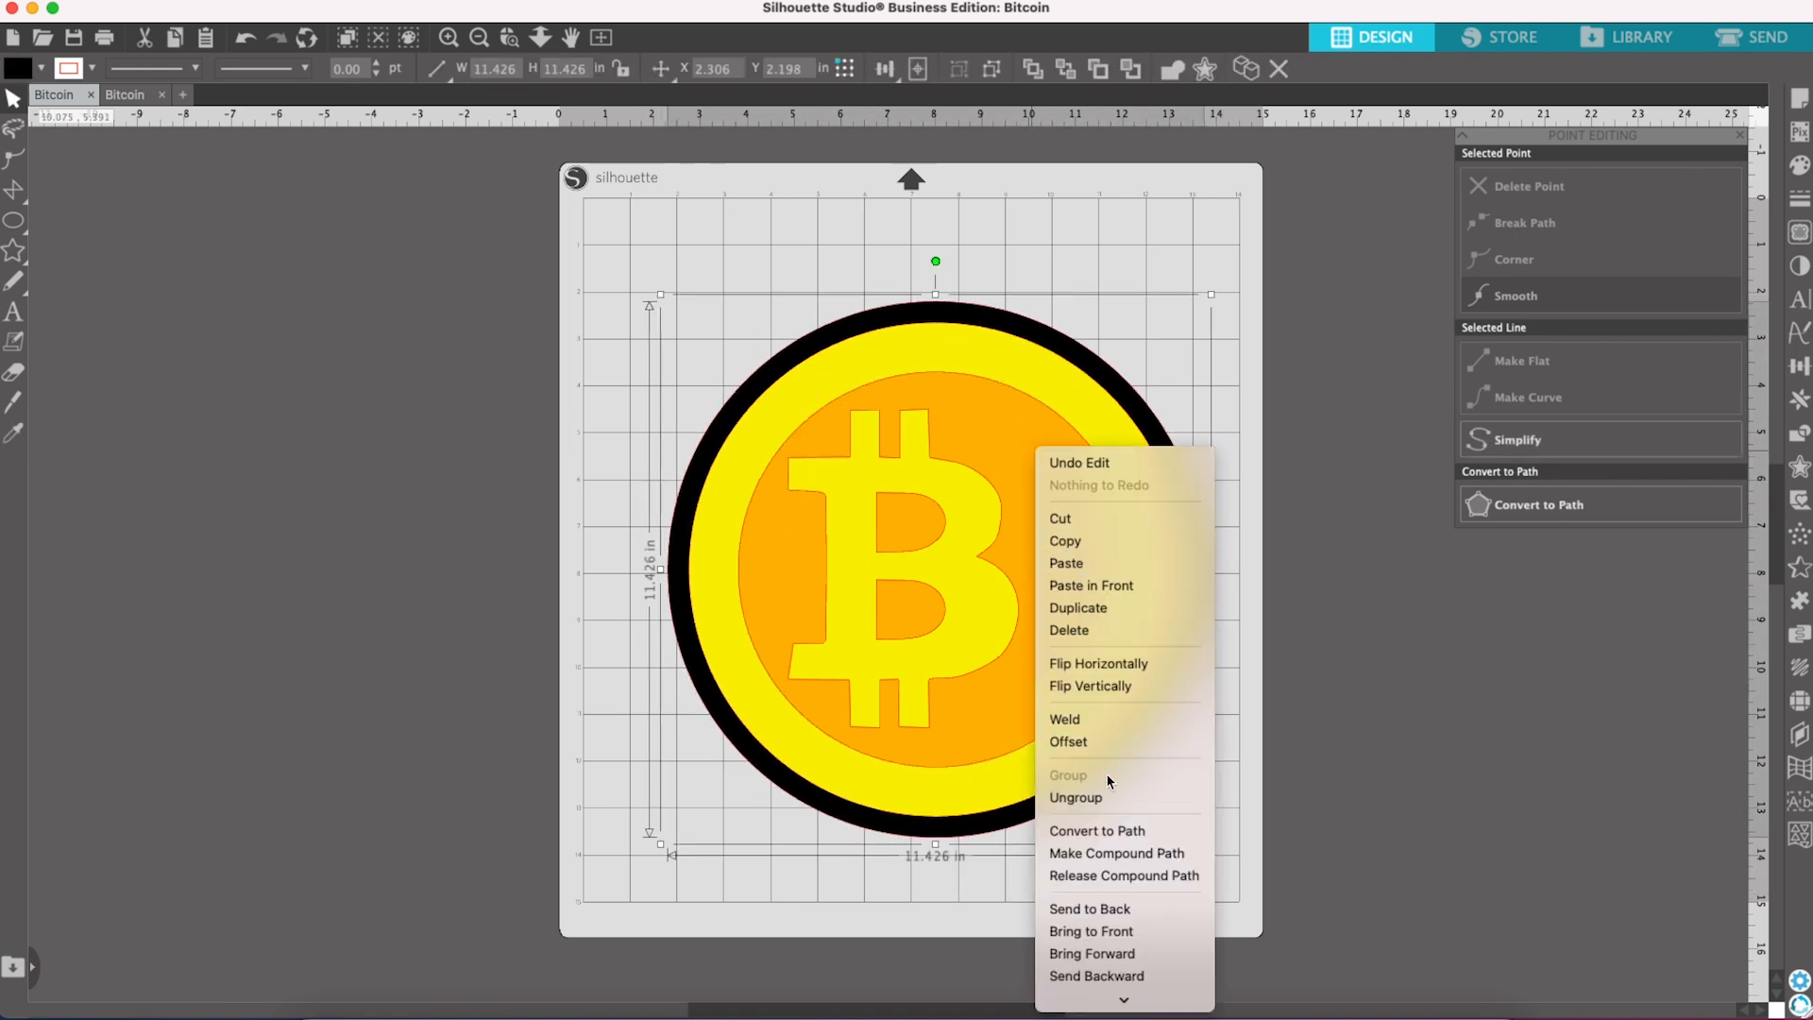
left_click(1076, 797)
left_click(1228, 382)
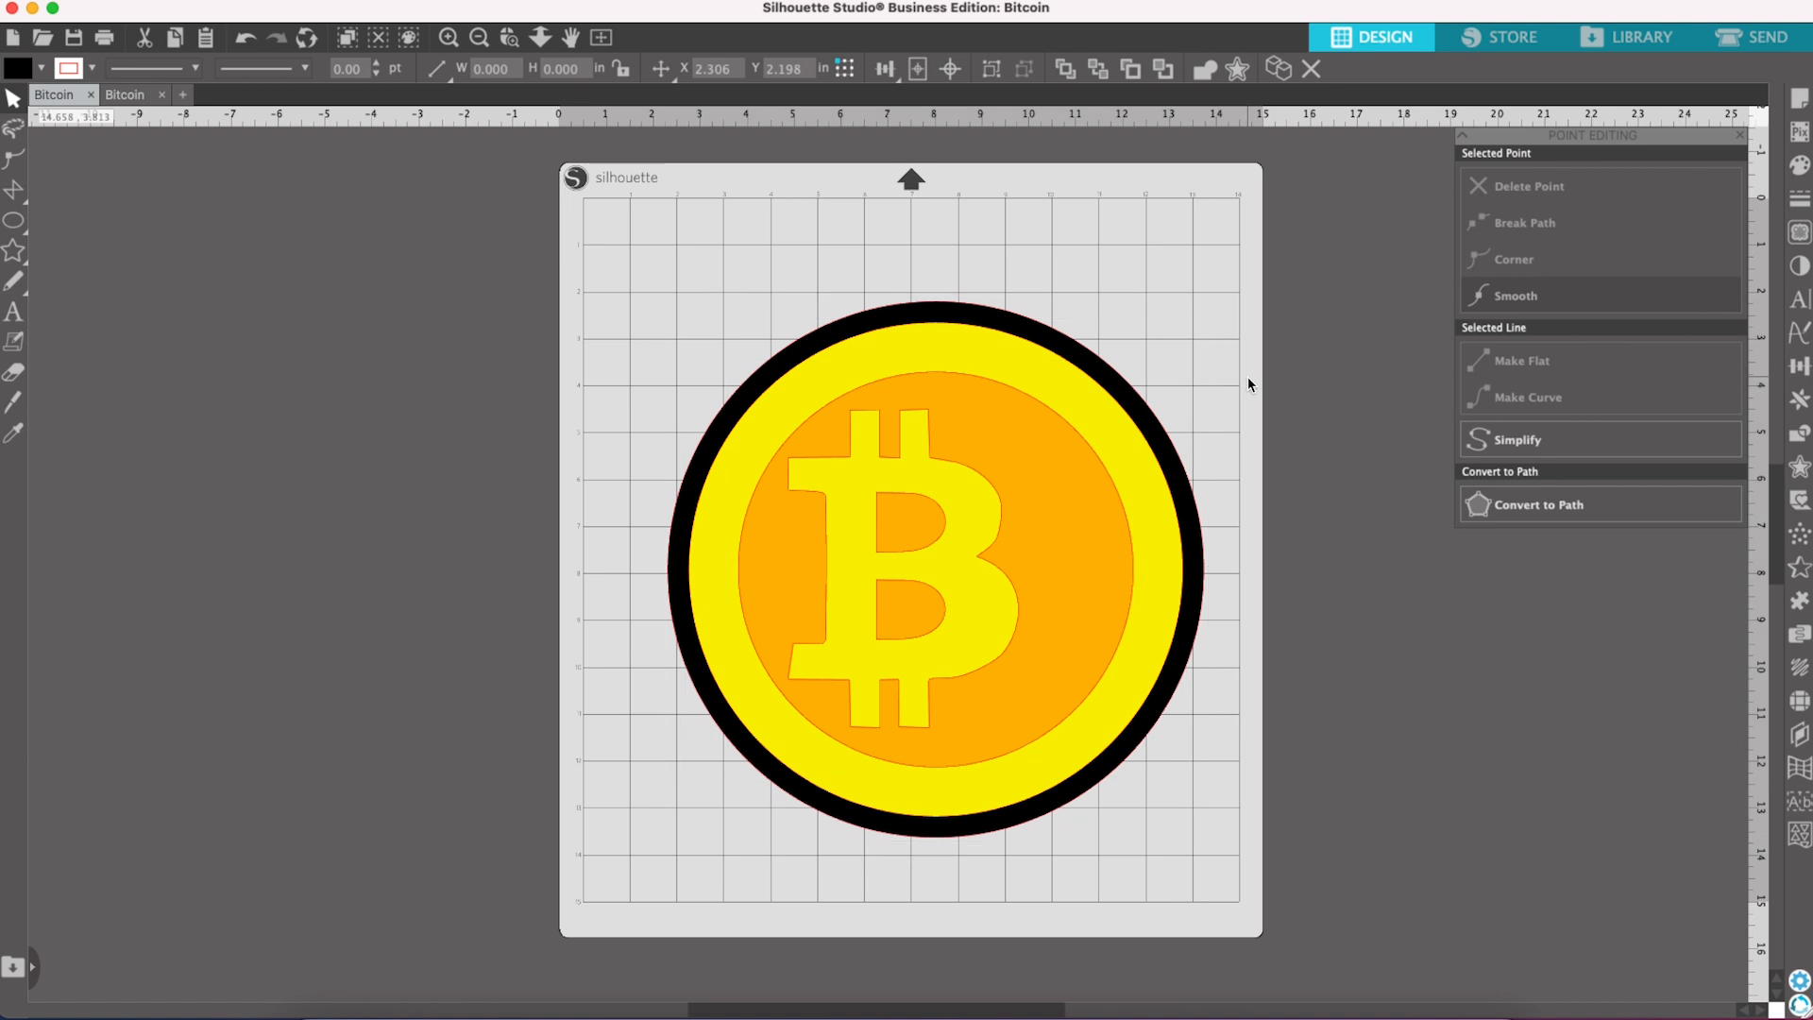
left_click(1137, 452)
left_click_drag(1138, 457, 1692, 681)
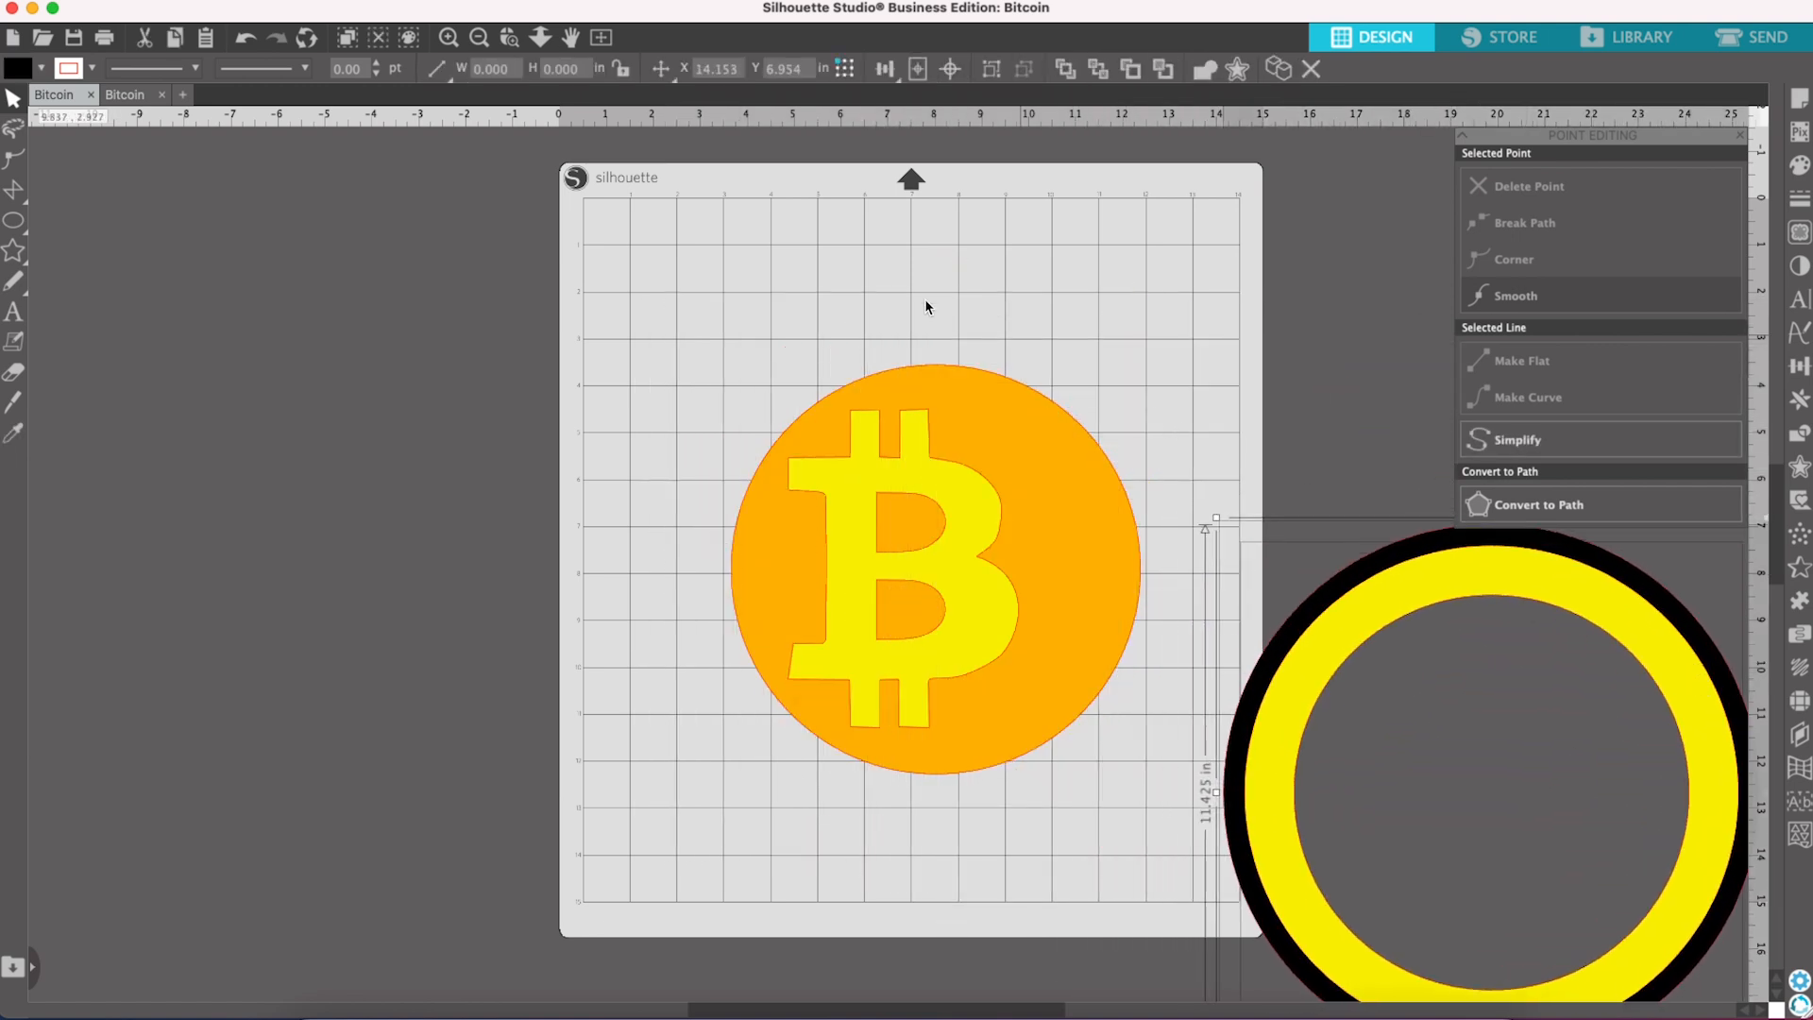
Step: Centre the yellow B symbol on the orange circle
left_click(996, 393)
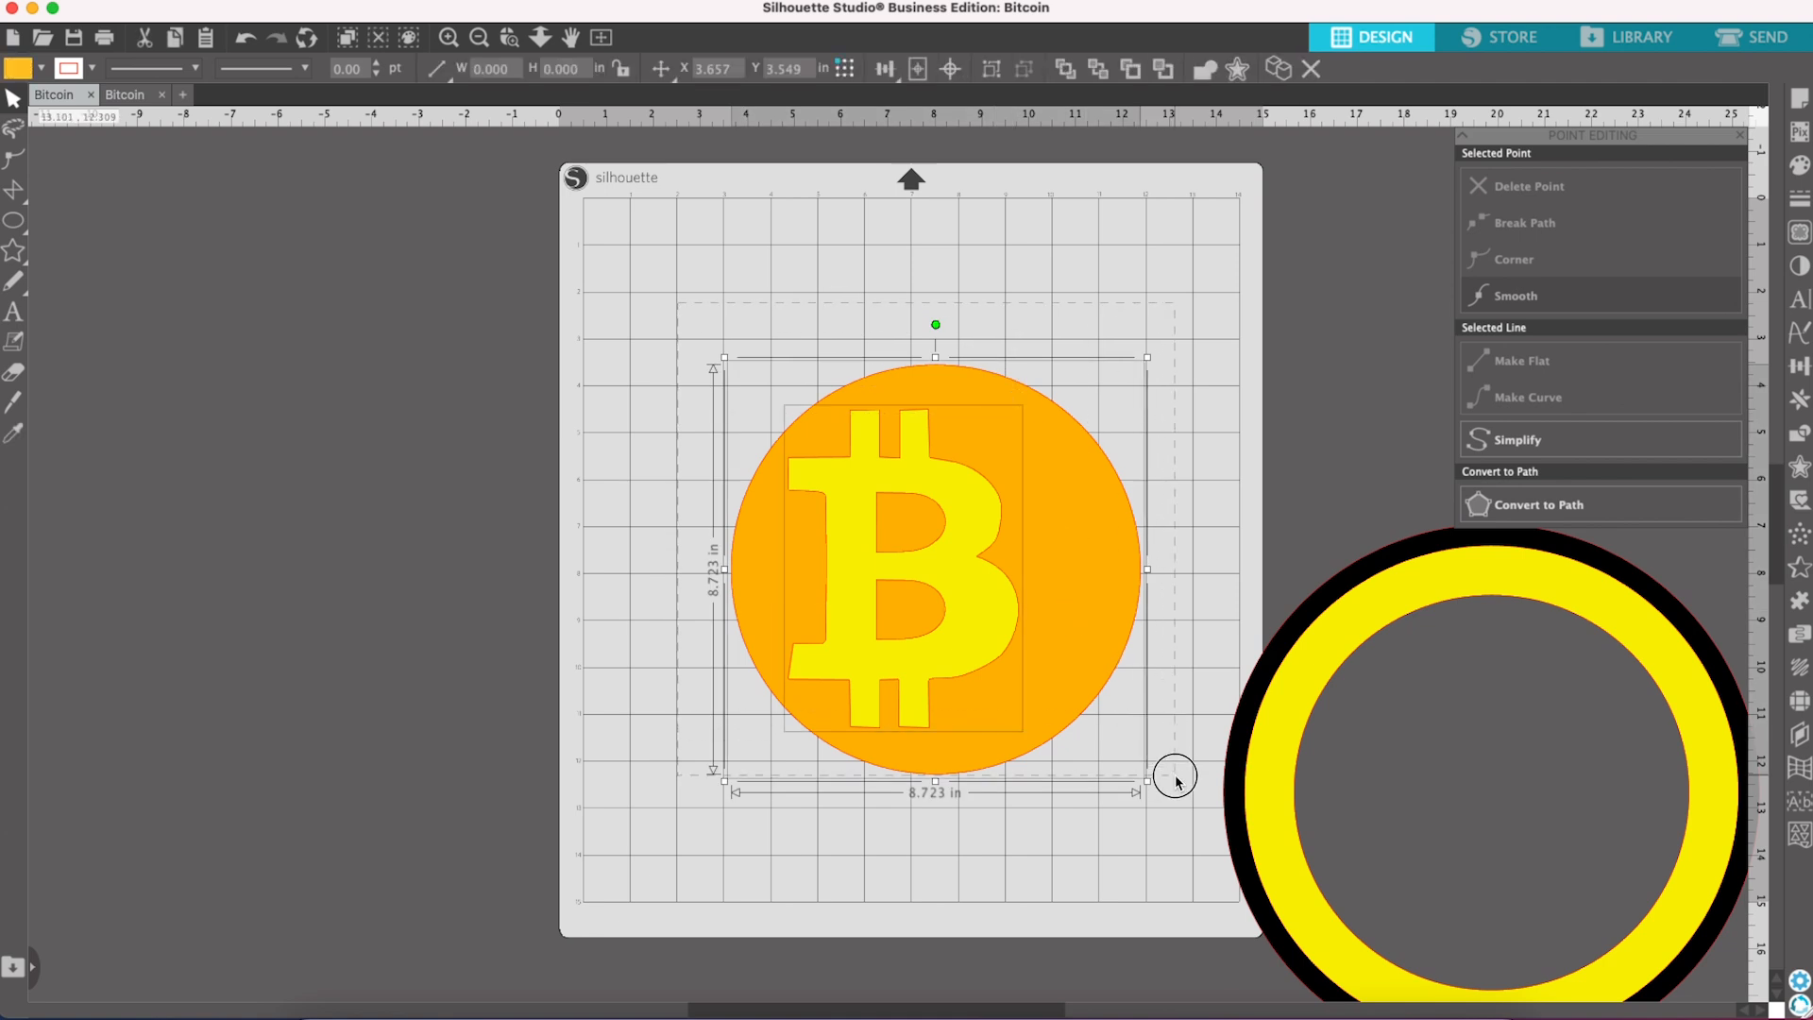
left_click(917, 69)
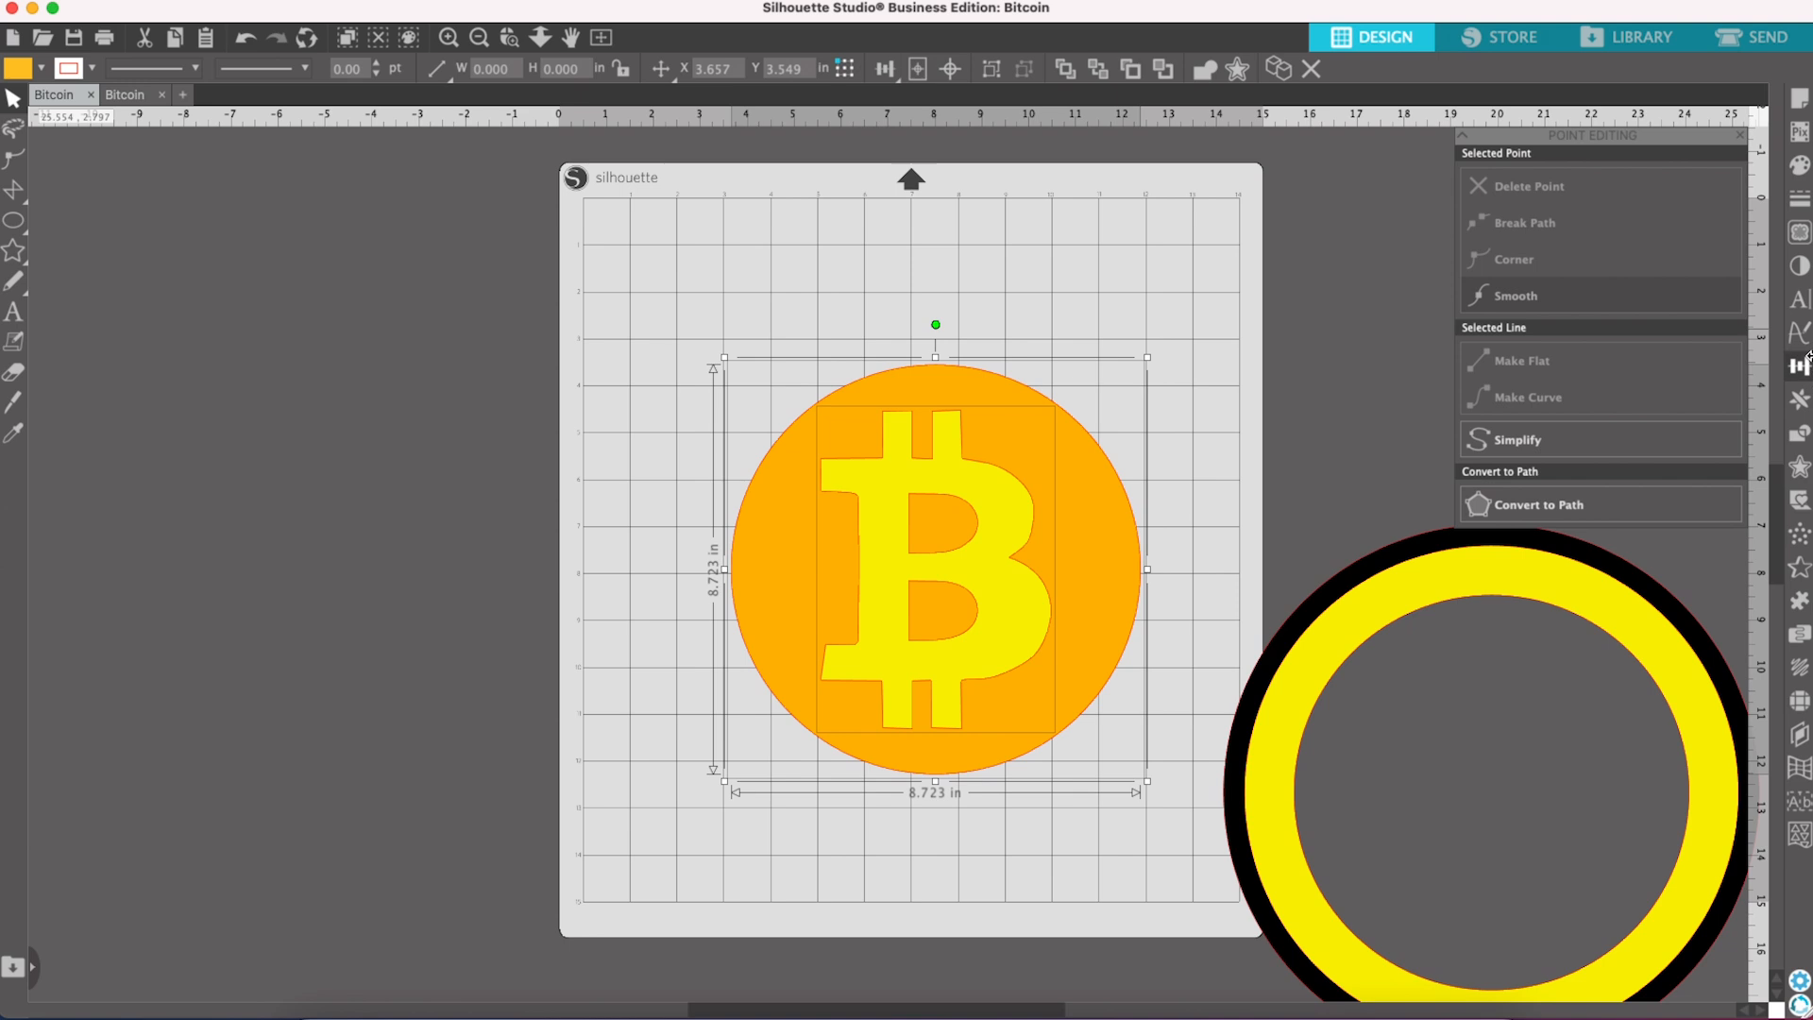
Step: Subtract the yellow B from the orange circle with Subtract All
left_click(1800, 434)
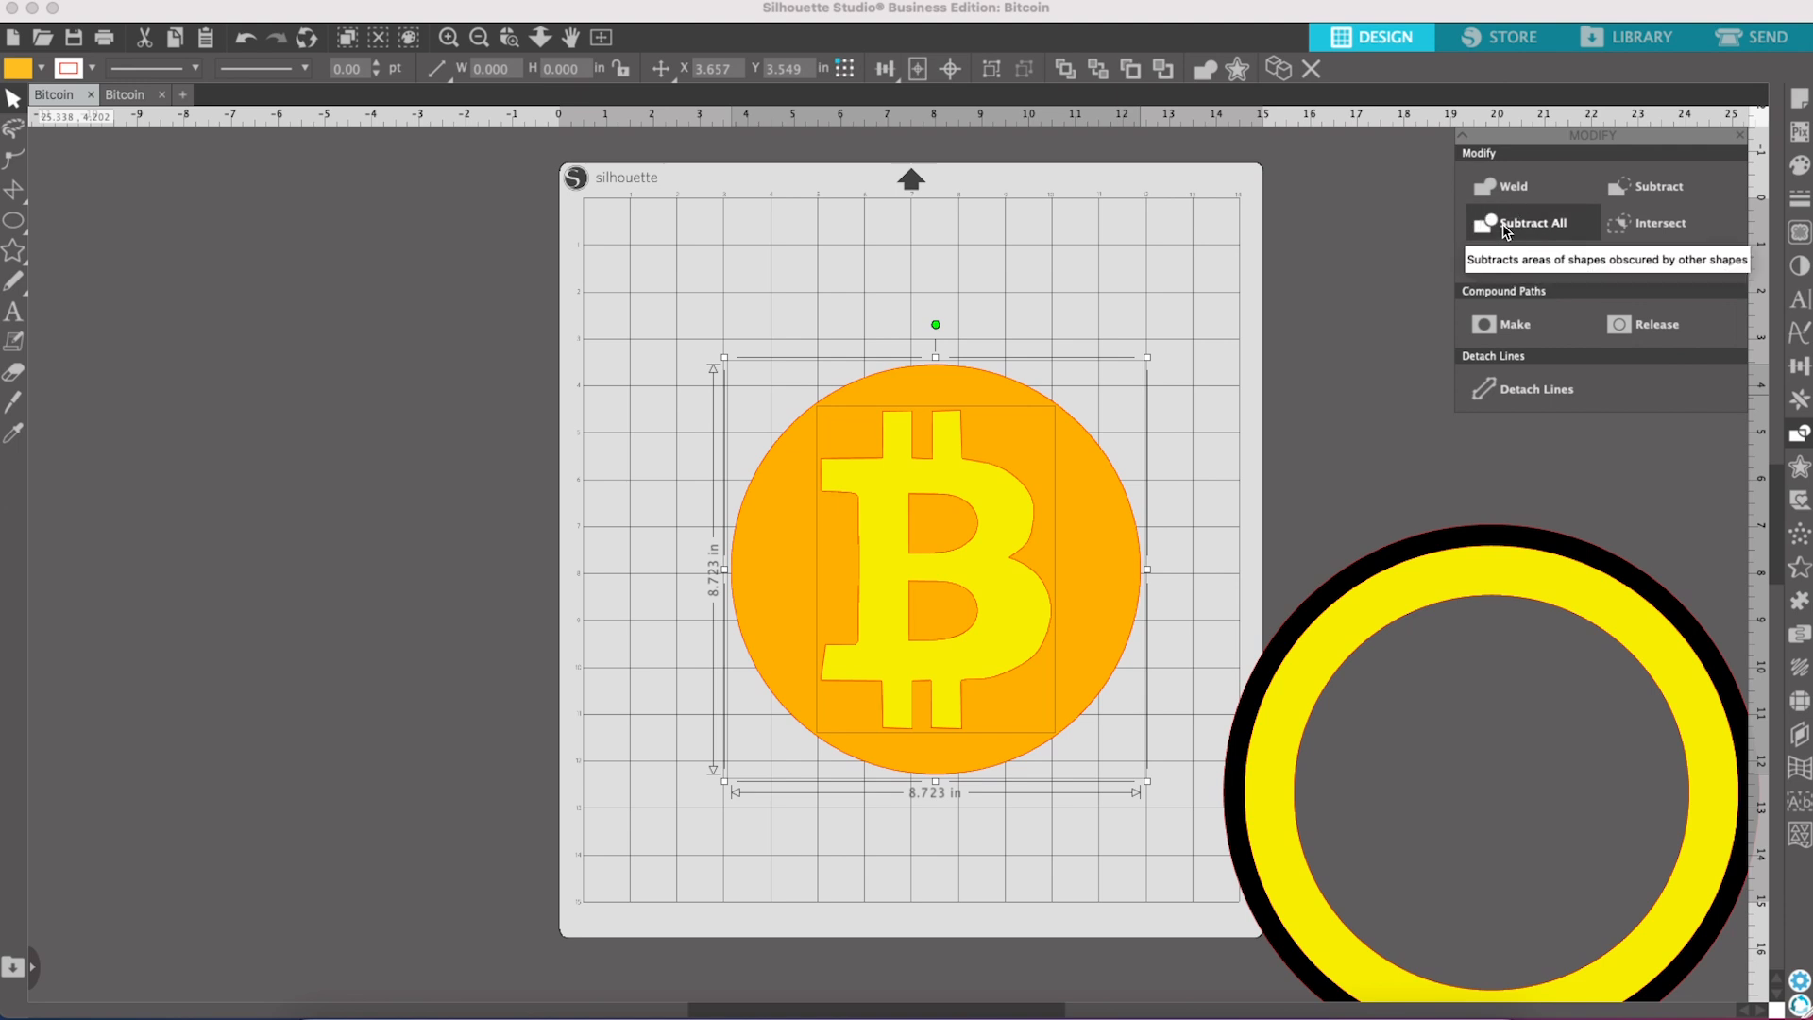
left_click(1281, 425)
Step: Move the yellow B aside twice to inspect the cut-out in the orange circle, undoing each move
left_click_drag(1027, 517, 1198, 493)
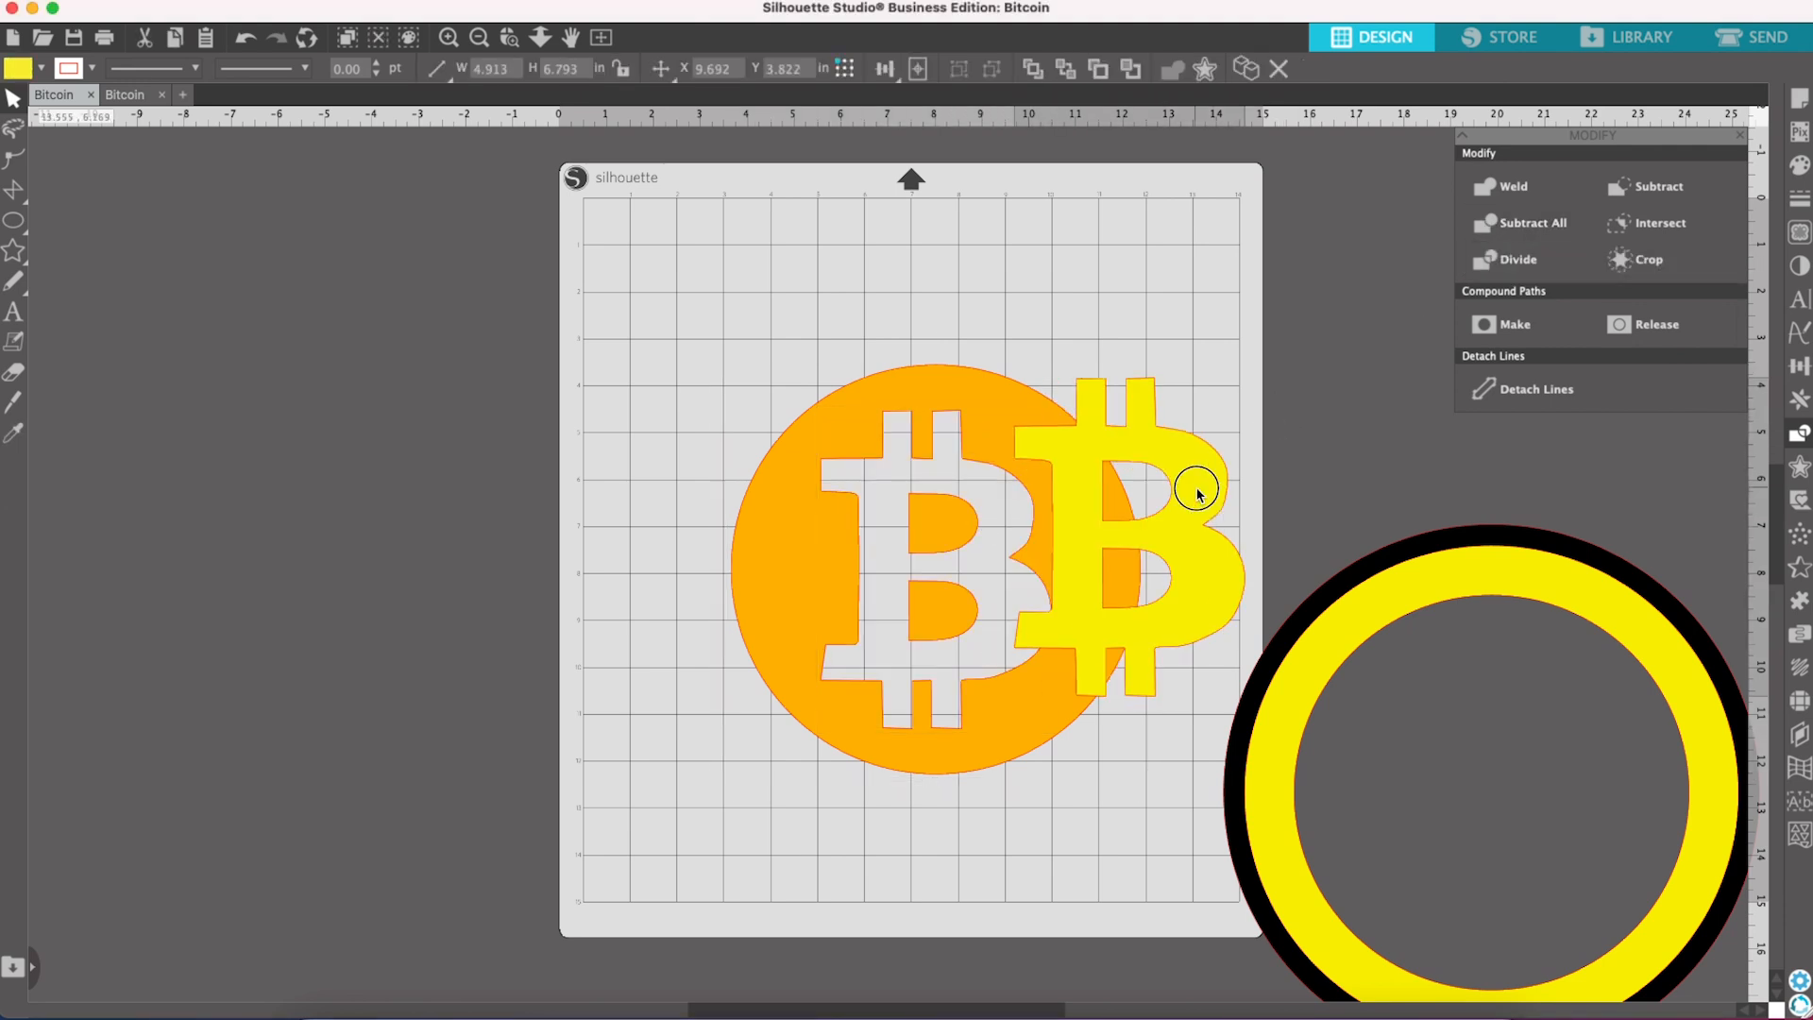
key("super+z")
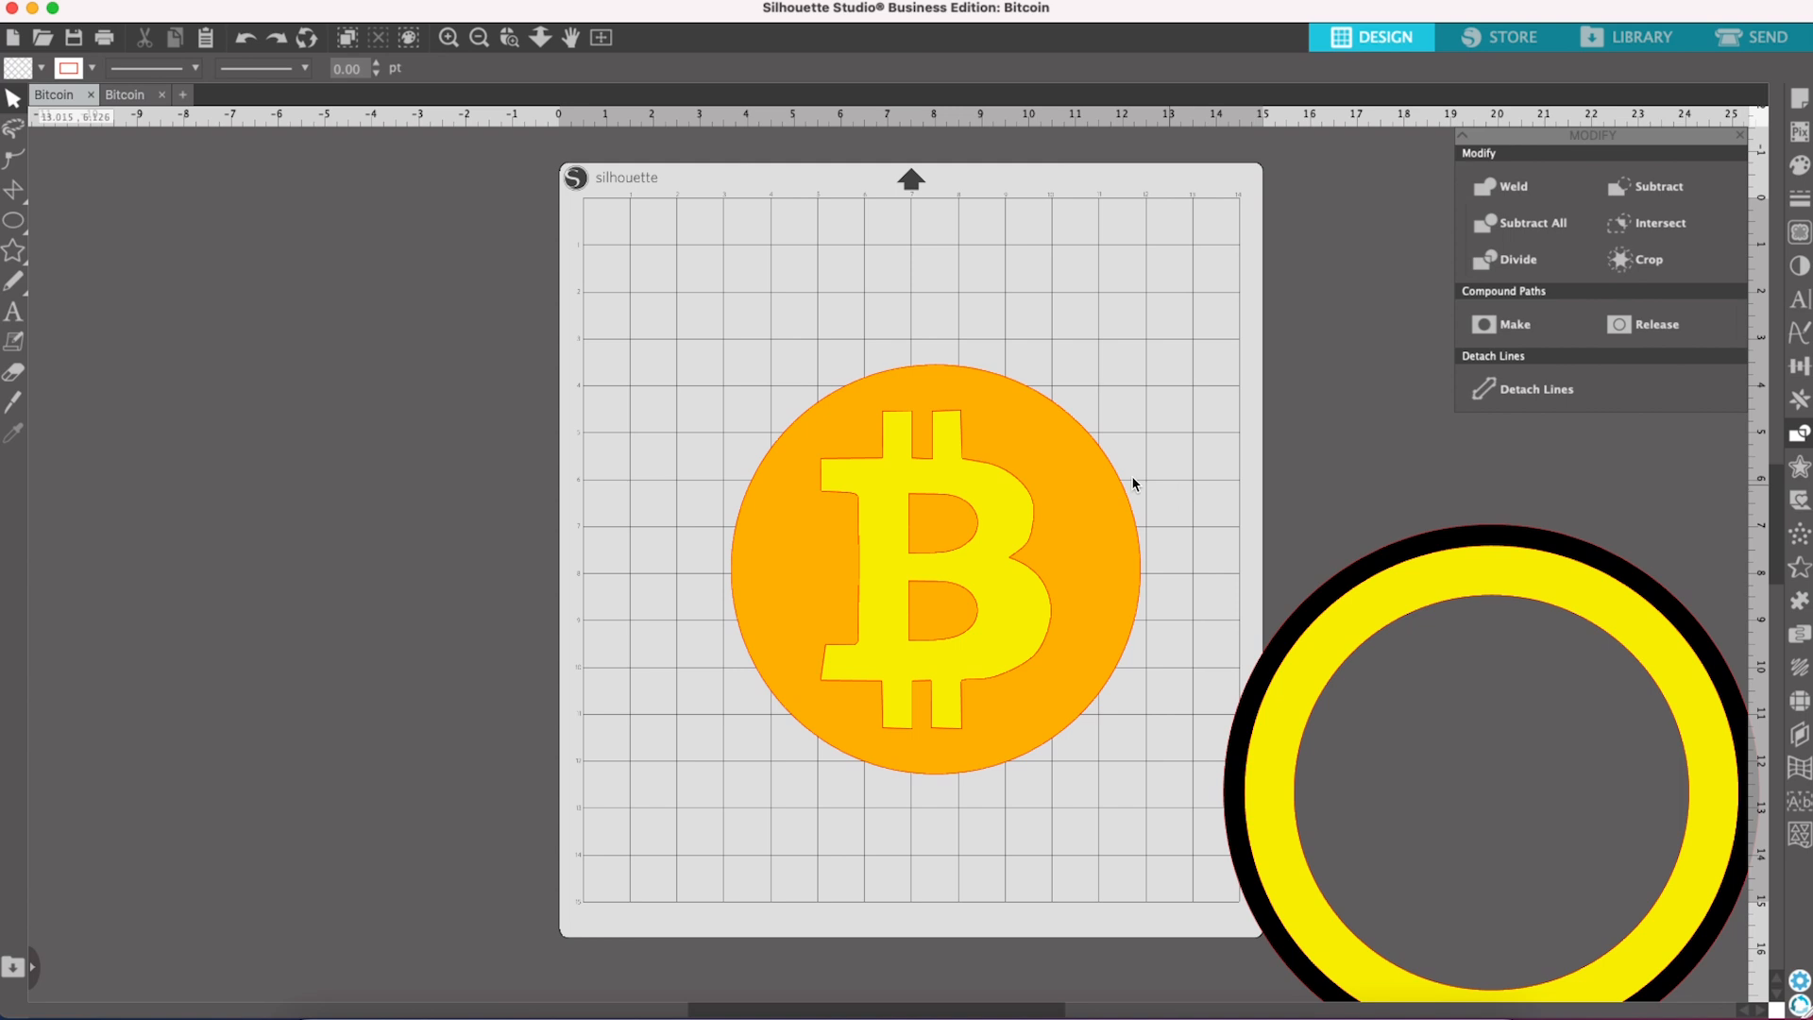
left_click_drag(1022, 515, 1188, 397)
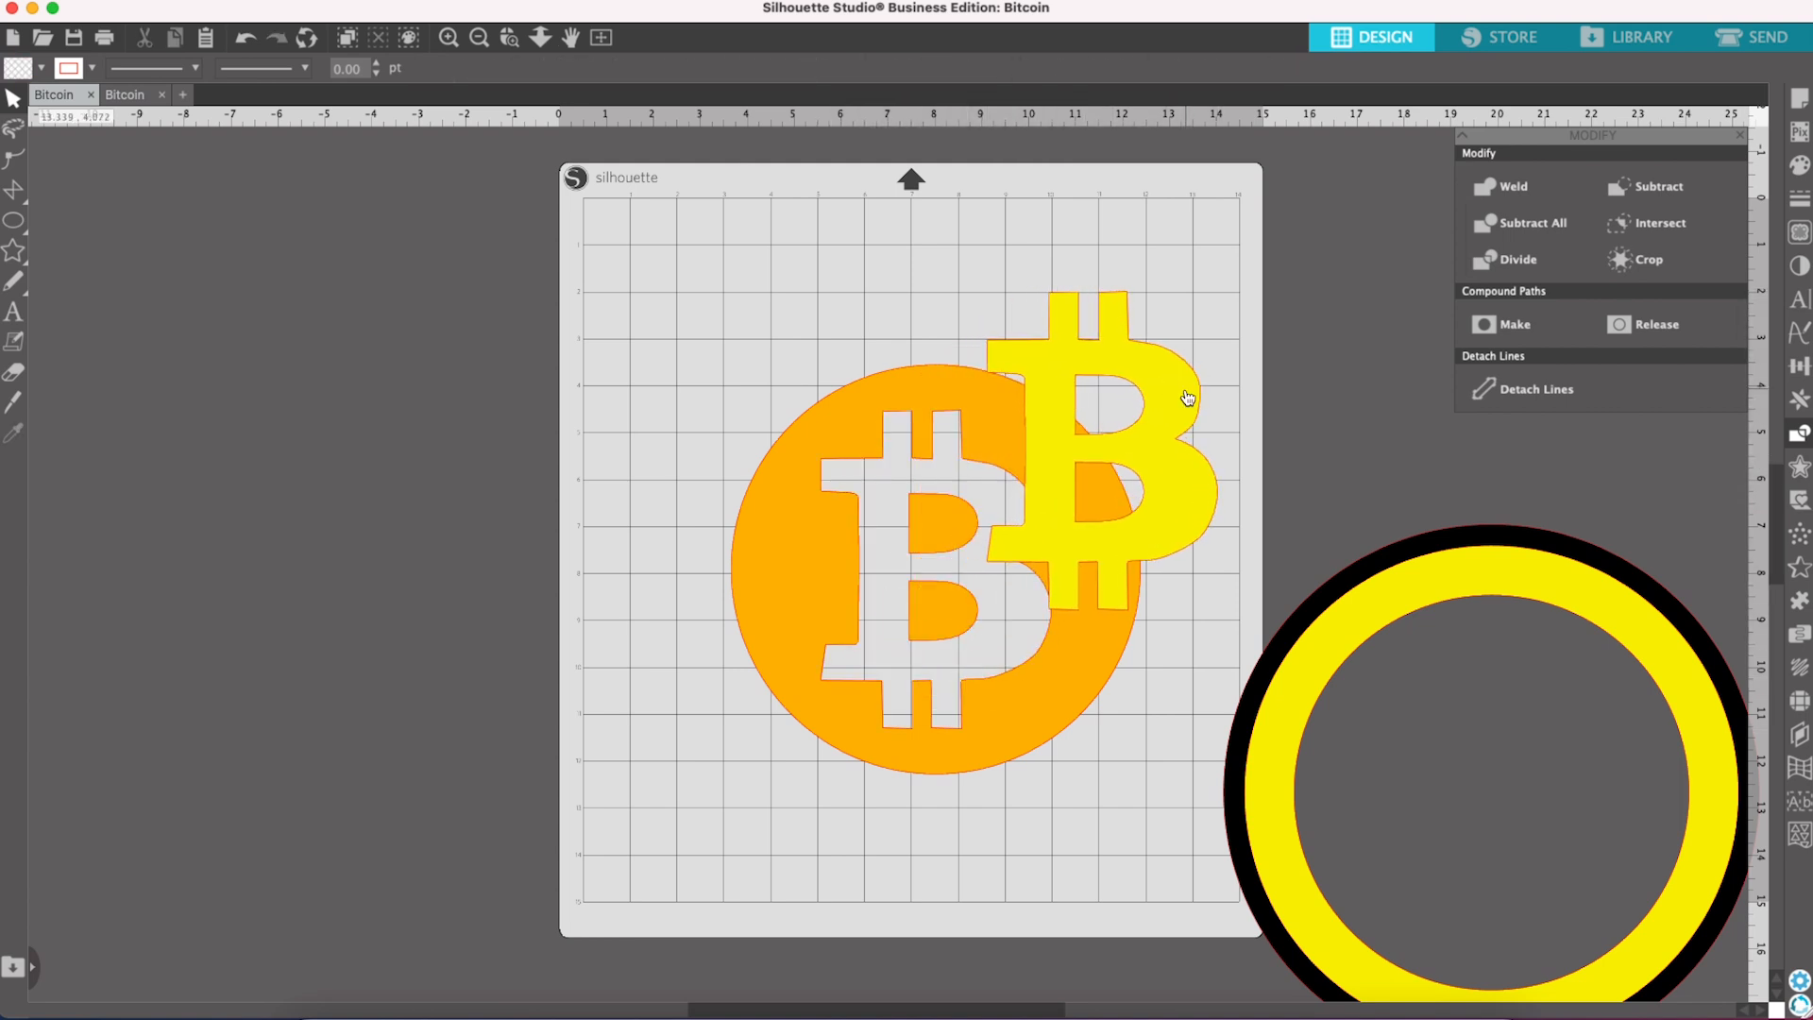
left_click(1001, 489)
key("super+z")
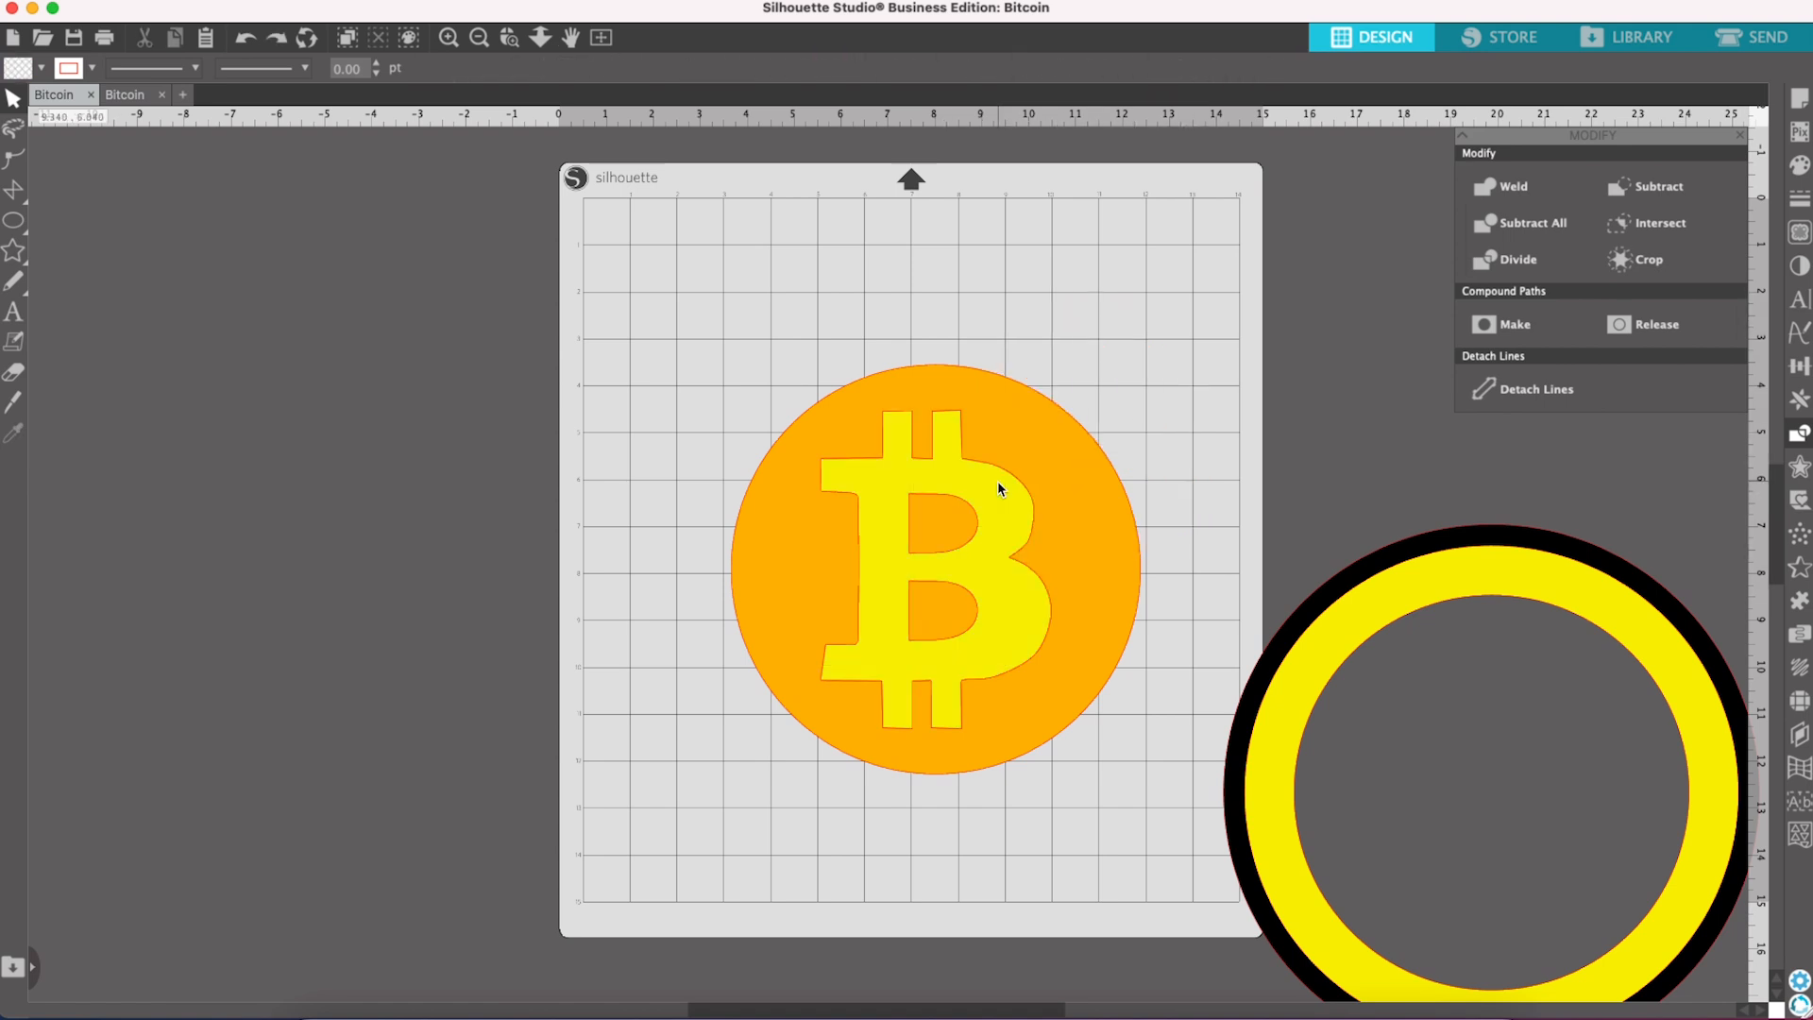
scroll(985, 468, "down", 1)
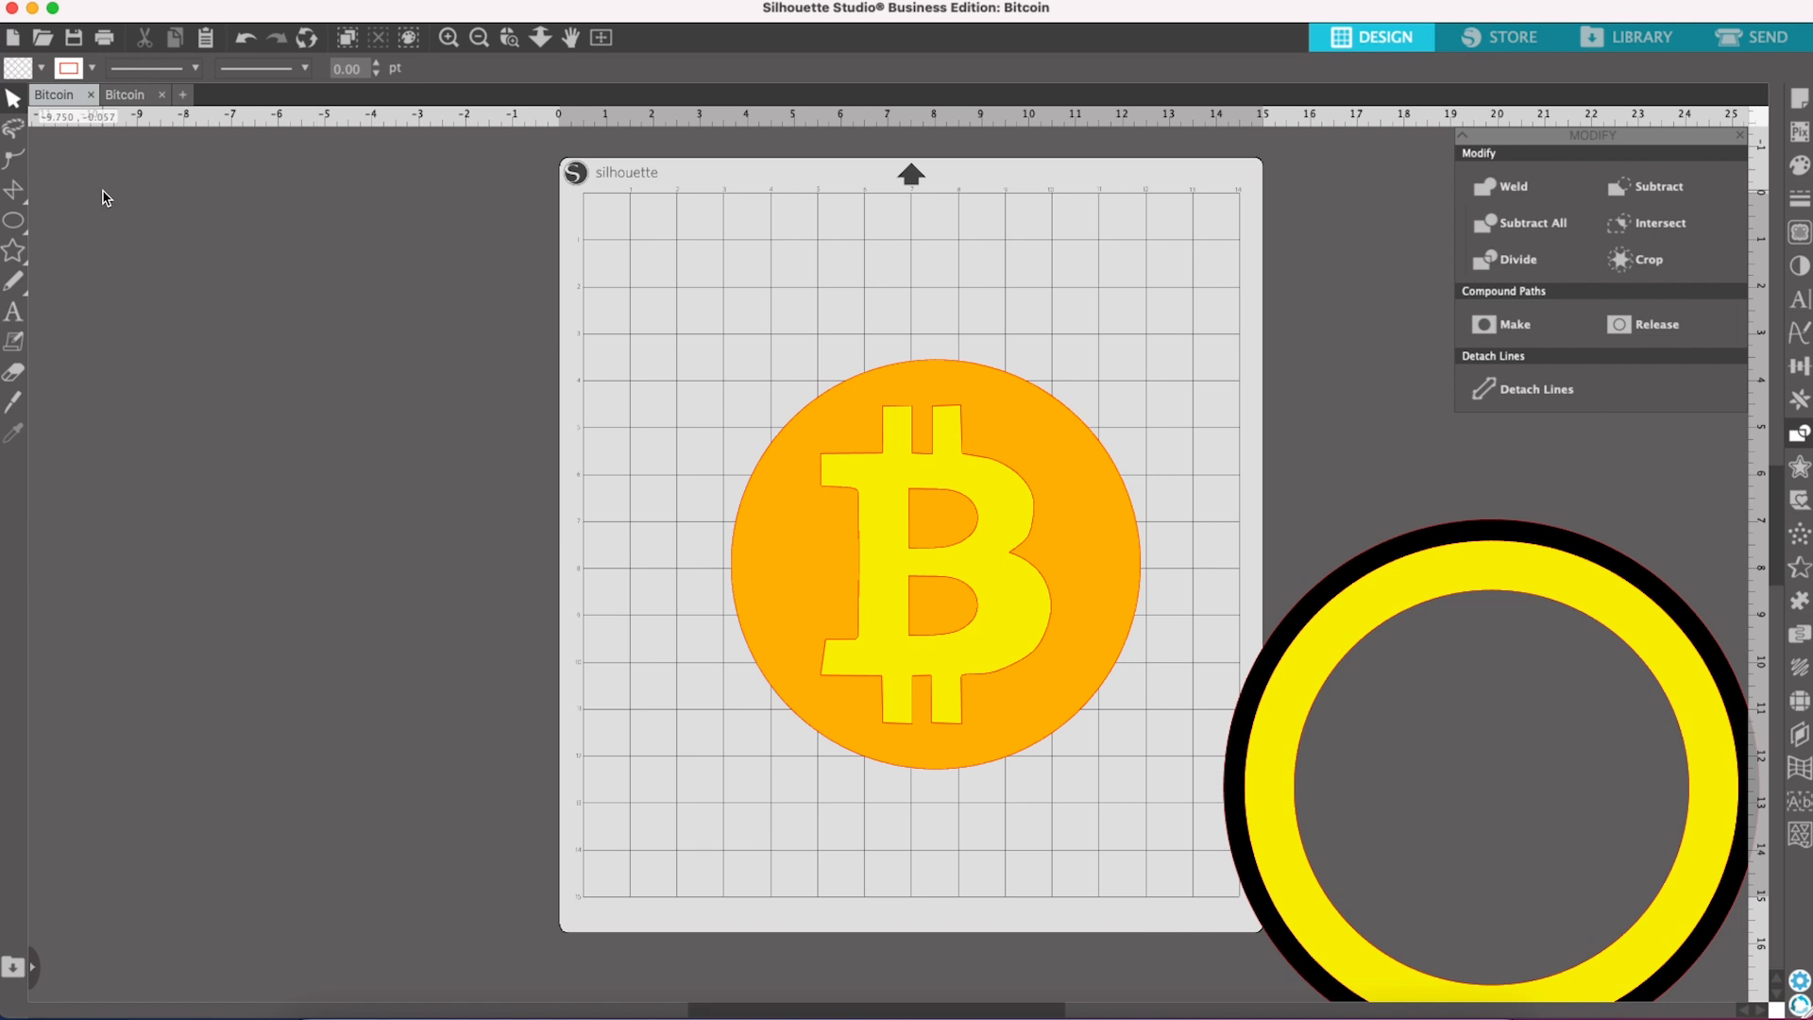
Step: Edit the orange circle's points, nudging the cut-out's top and upper-left points slightly inward beneath the yellow B
double_click(852, 421)
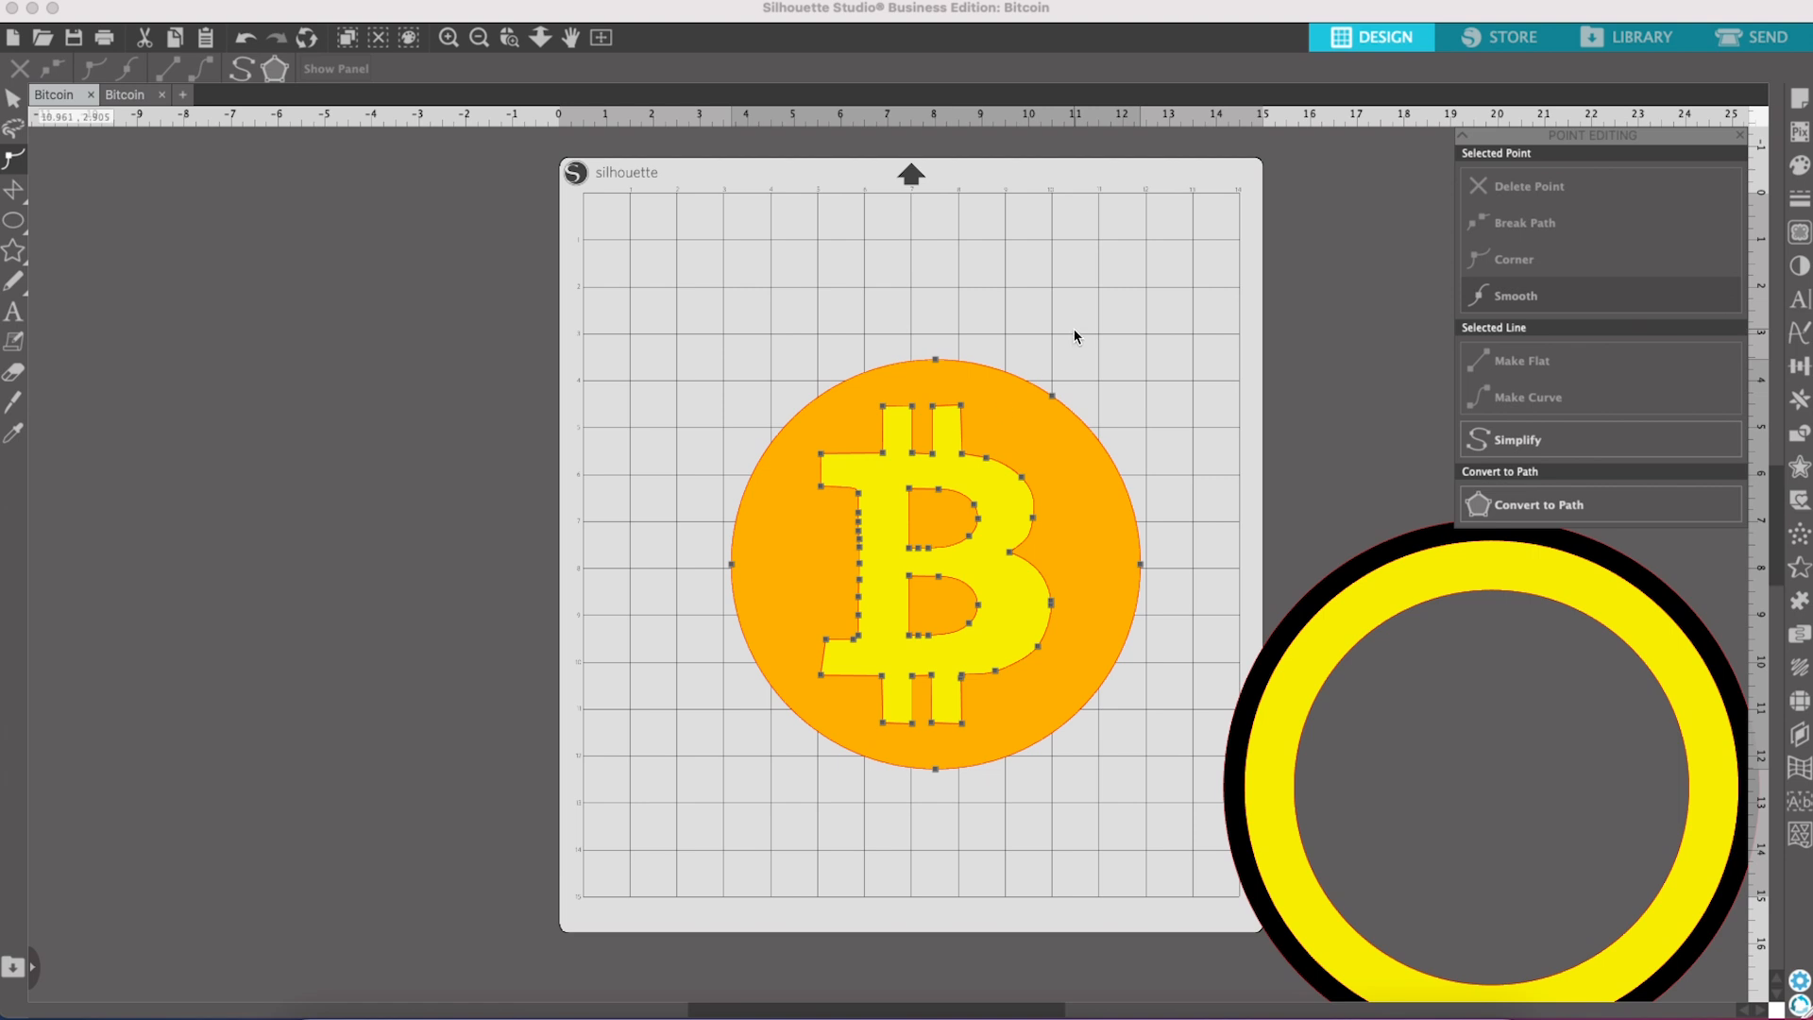
left_click(449, 39)
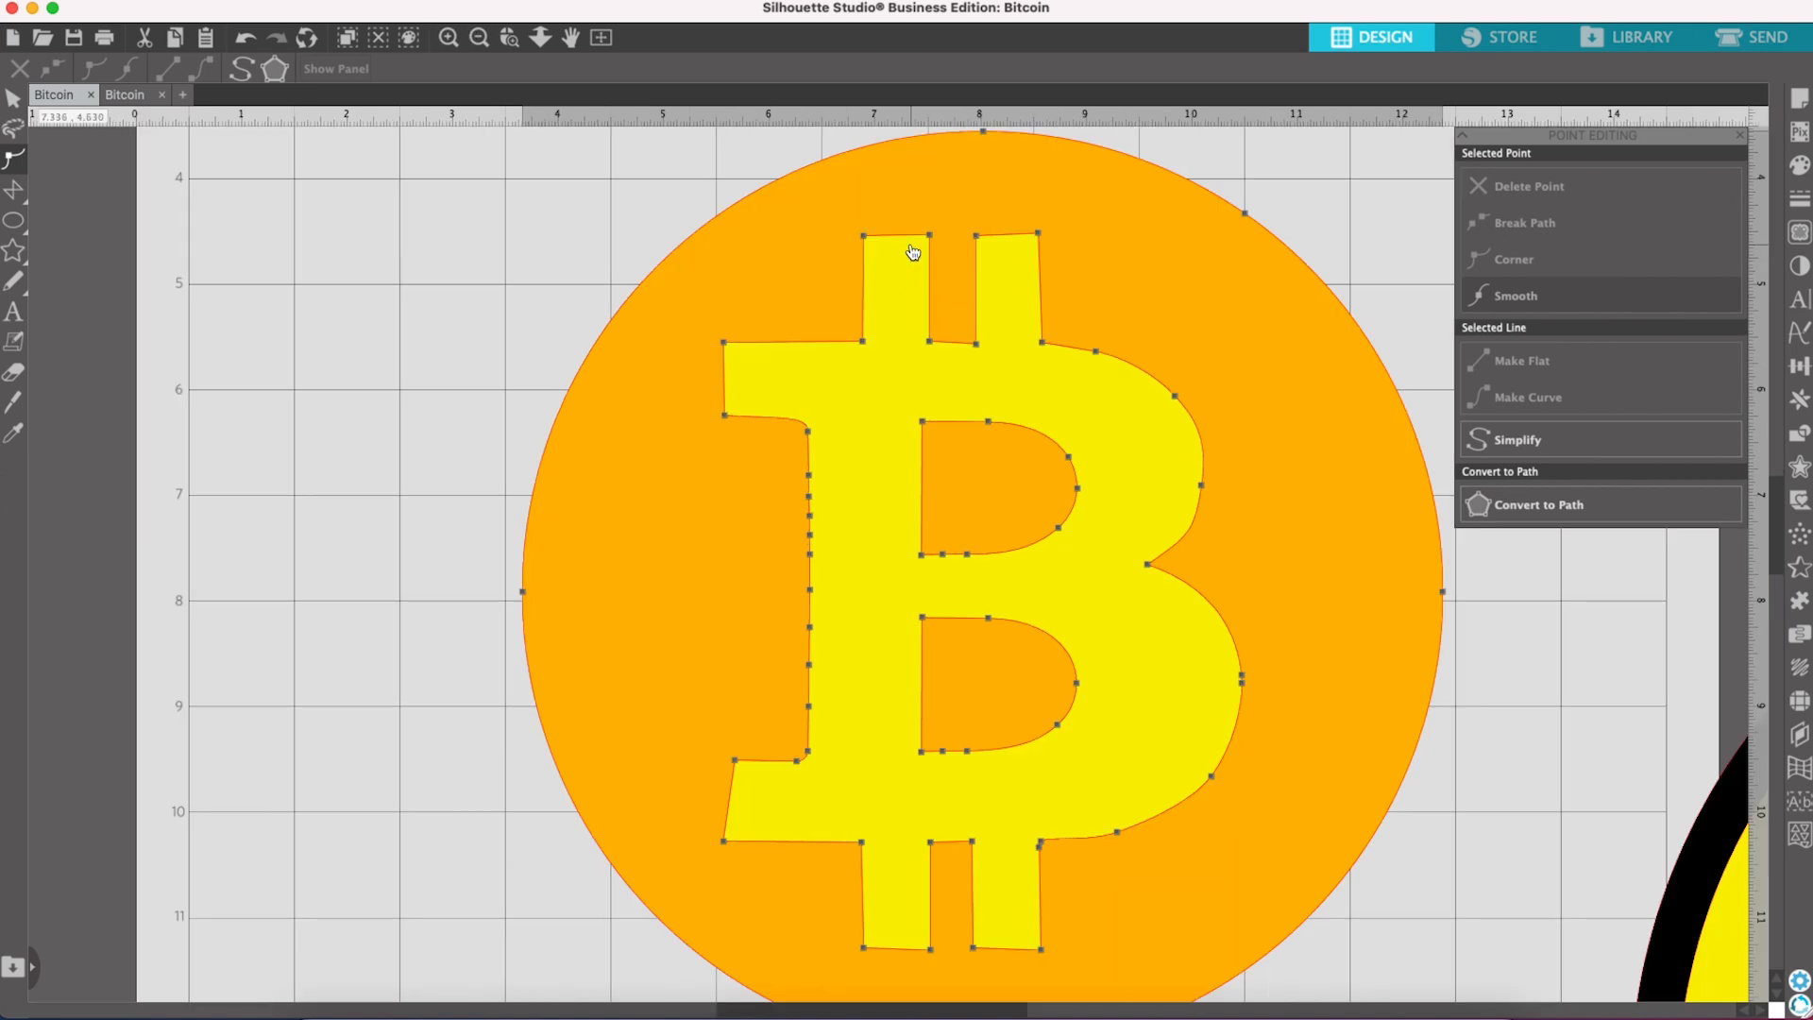
left_click_drag(930, 235, 866, 247)
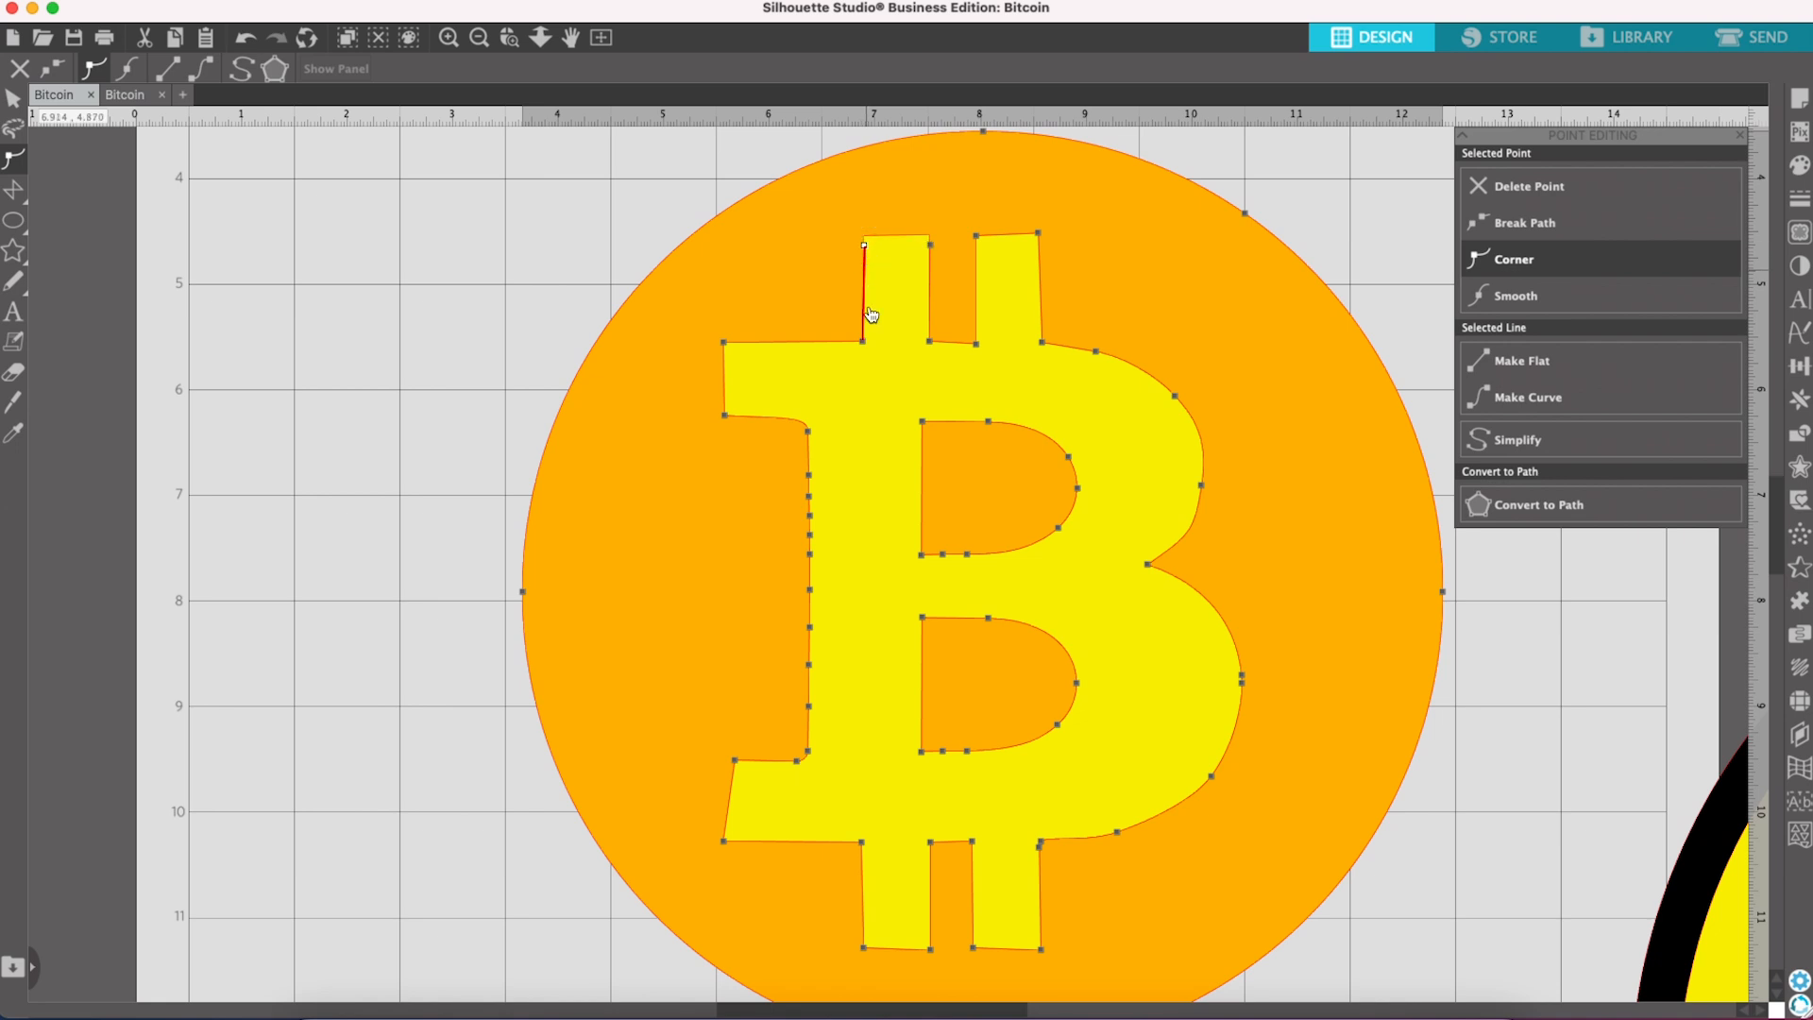
left_click_drag(863, 341, 873, 350)
left_click_drag(729, 345, 732, 348)
left_click_drag(725, 412, 852, 491)
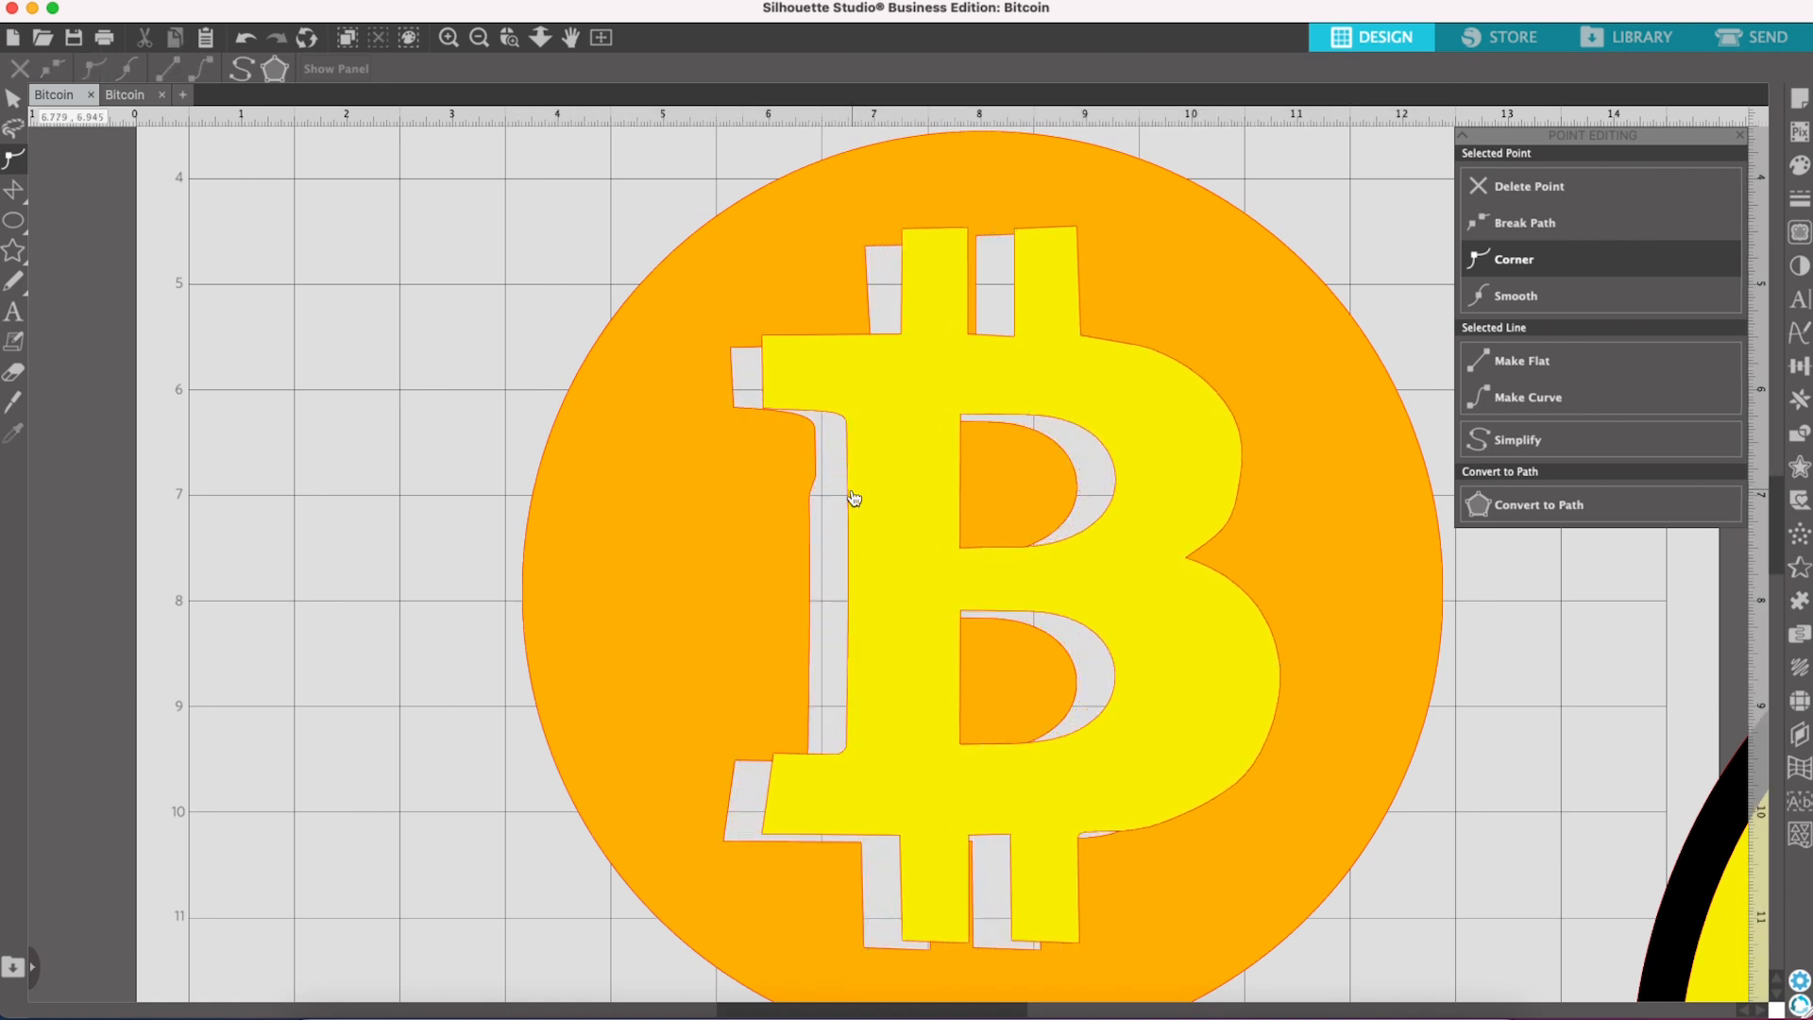
key("super+z")
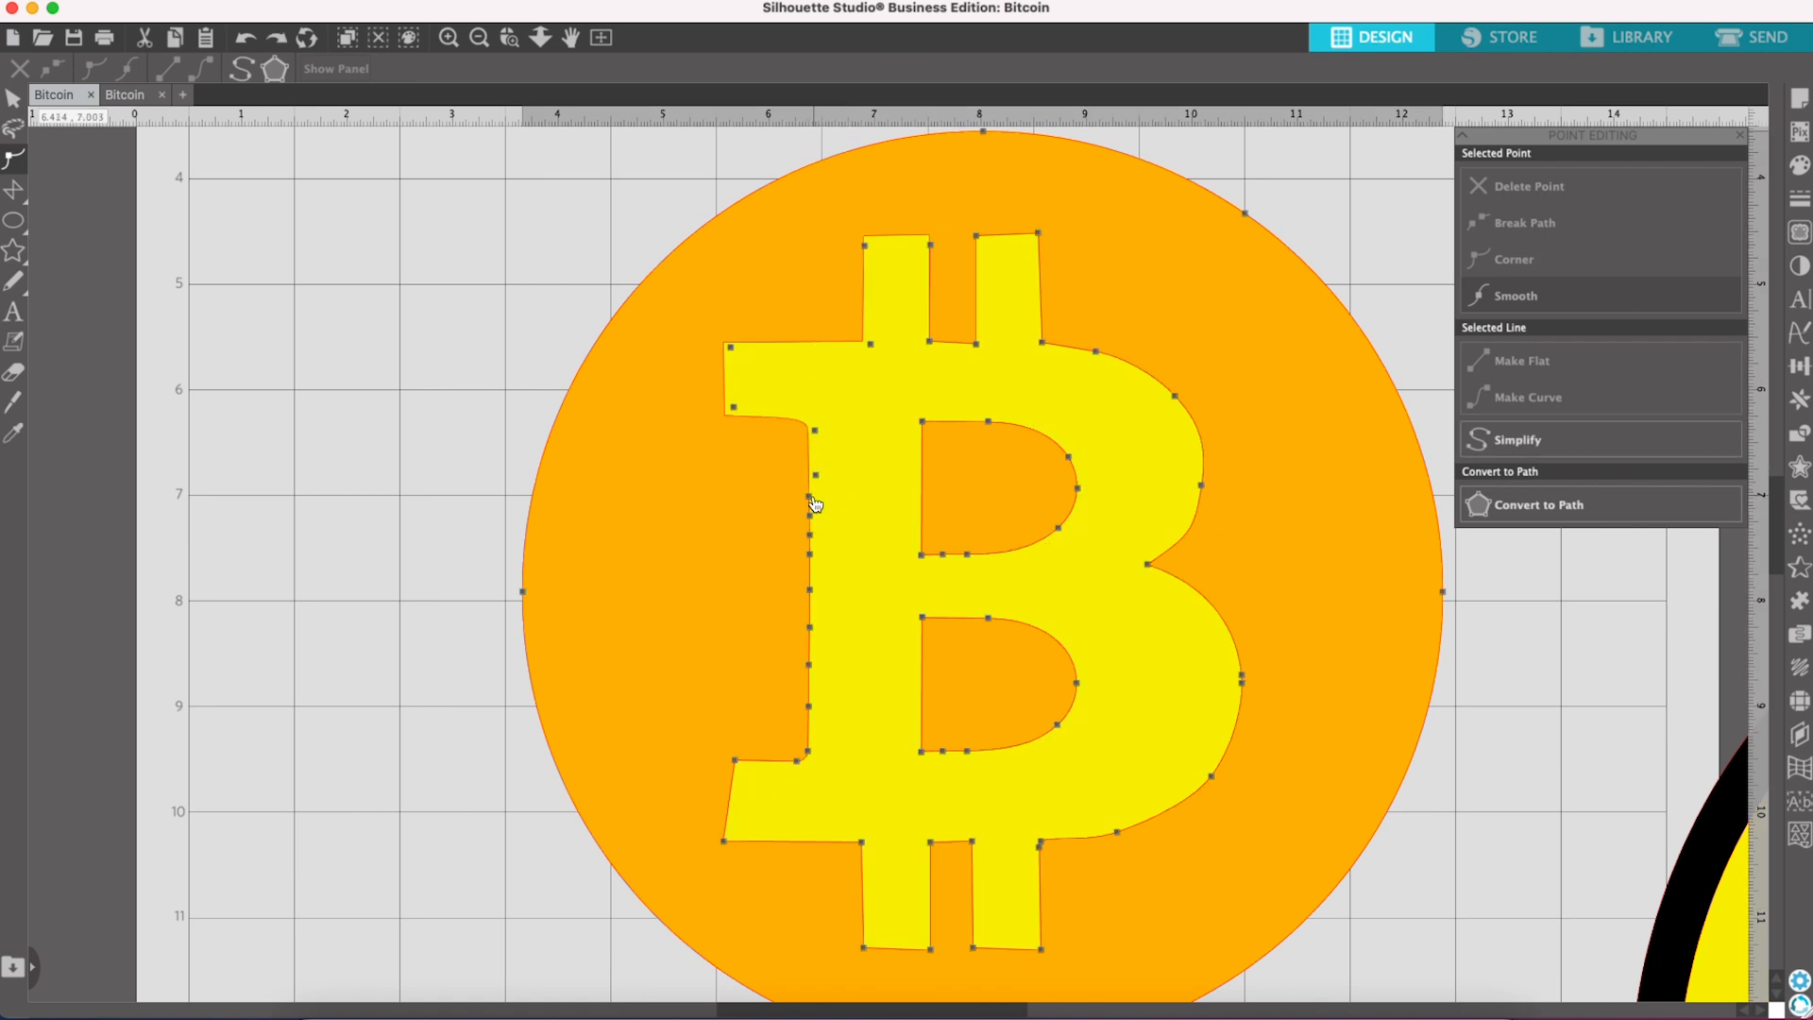
Step: Nudge the points along the cut-out's left stem edge slightly inward beneath the yellow B
left_click(815, 499)
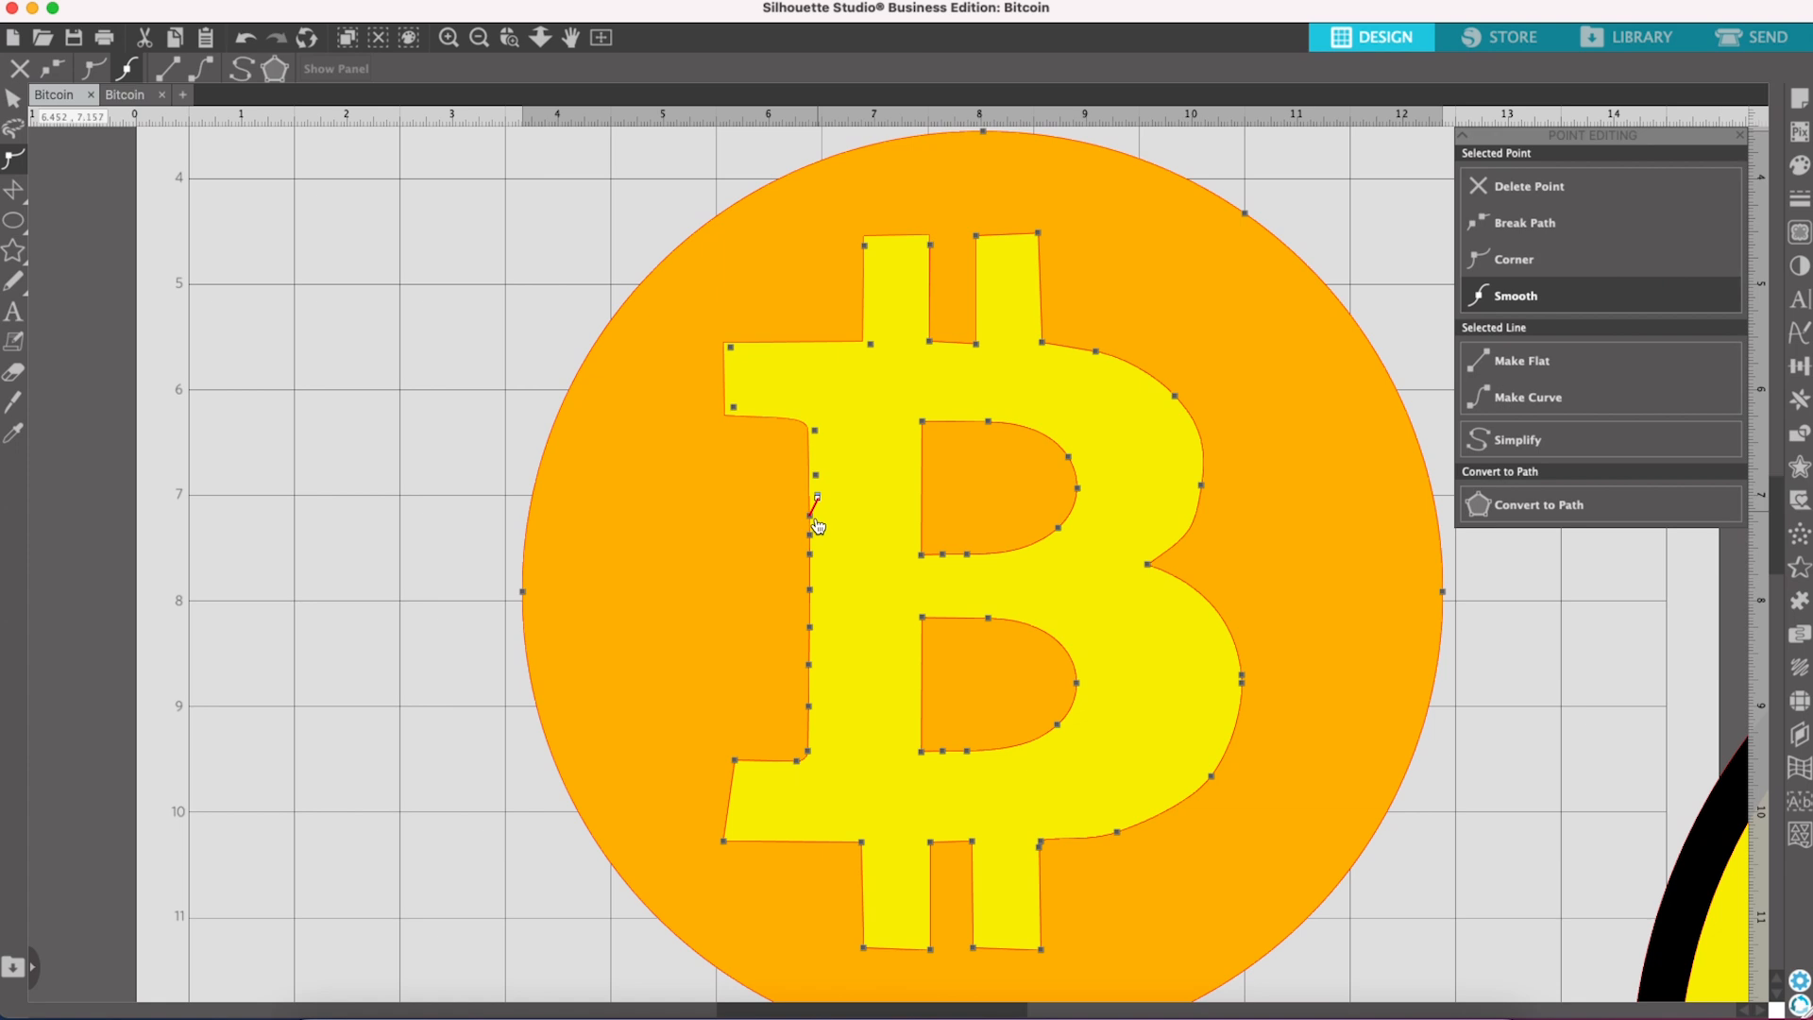
left_click_drag(810, 518, 817, 665)
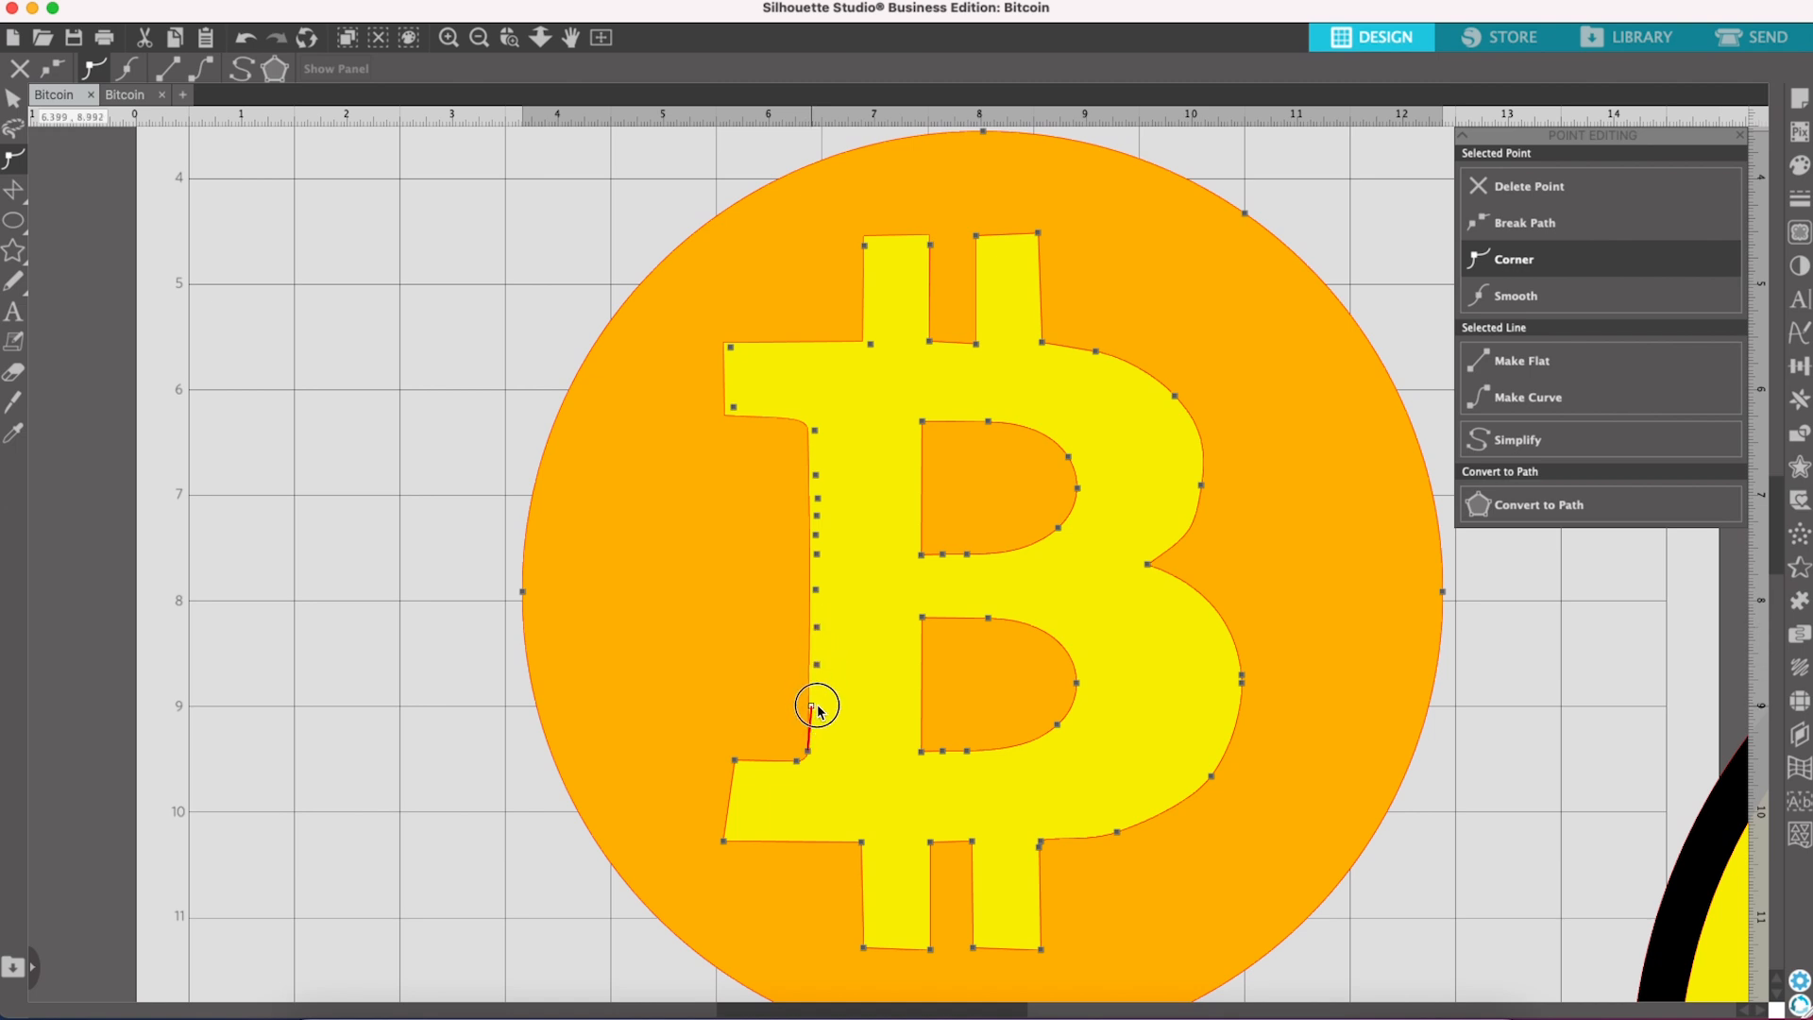
left_click(809, 752)
left_click(813, 751)
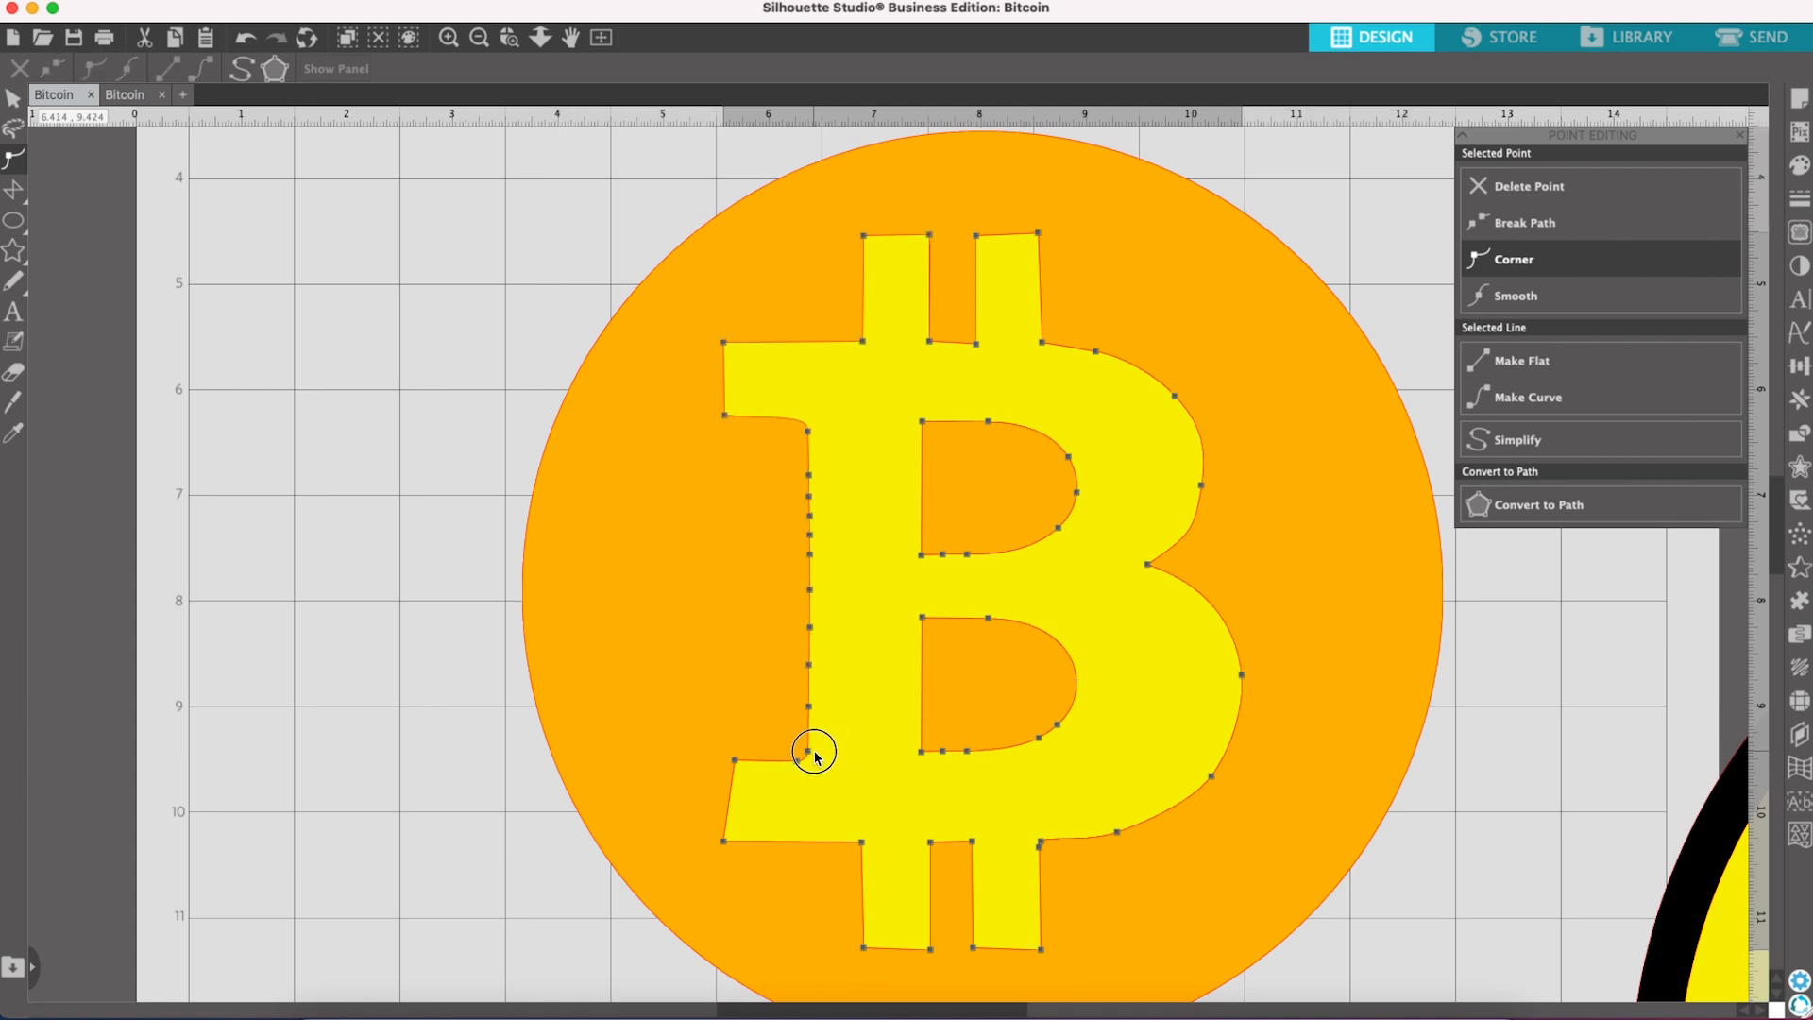
left_click(858, 727)
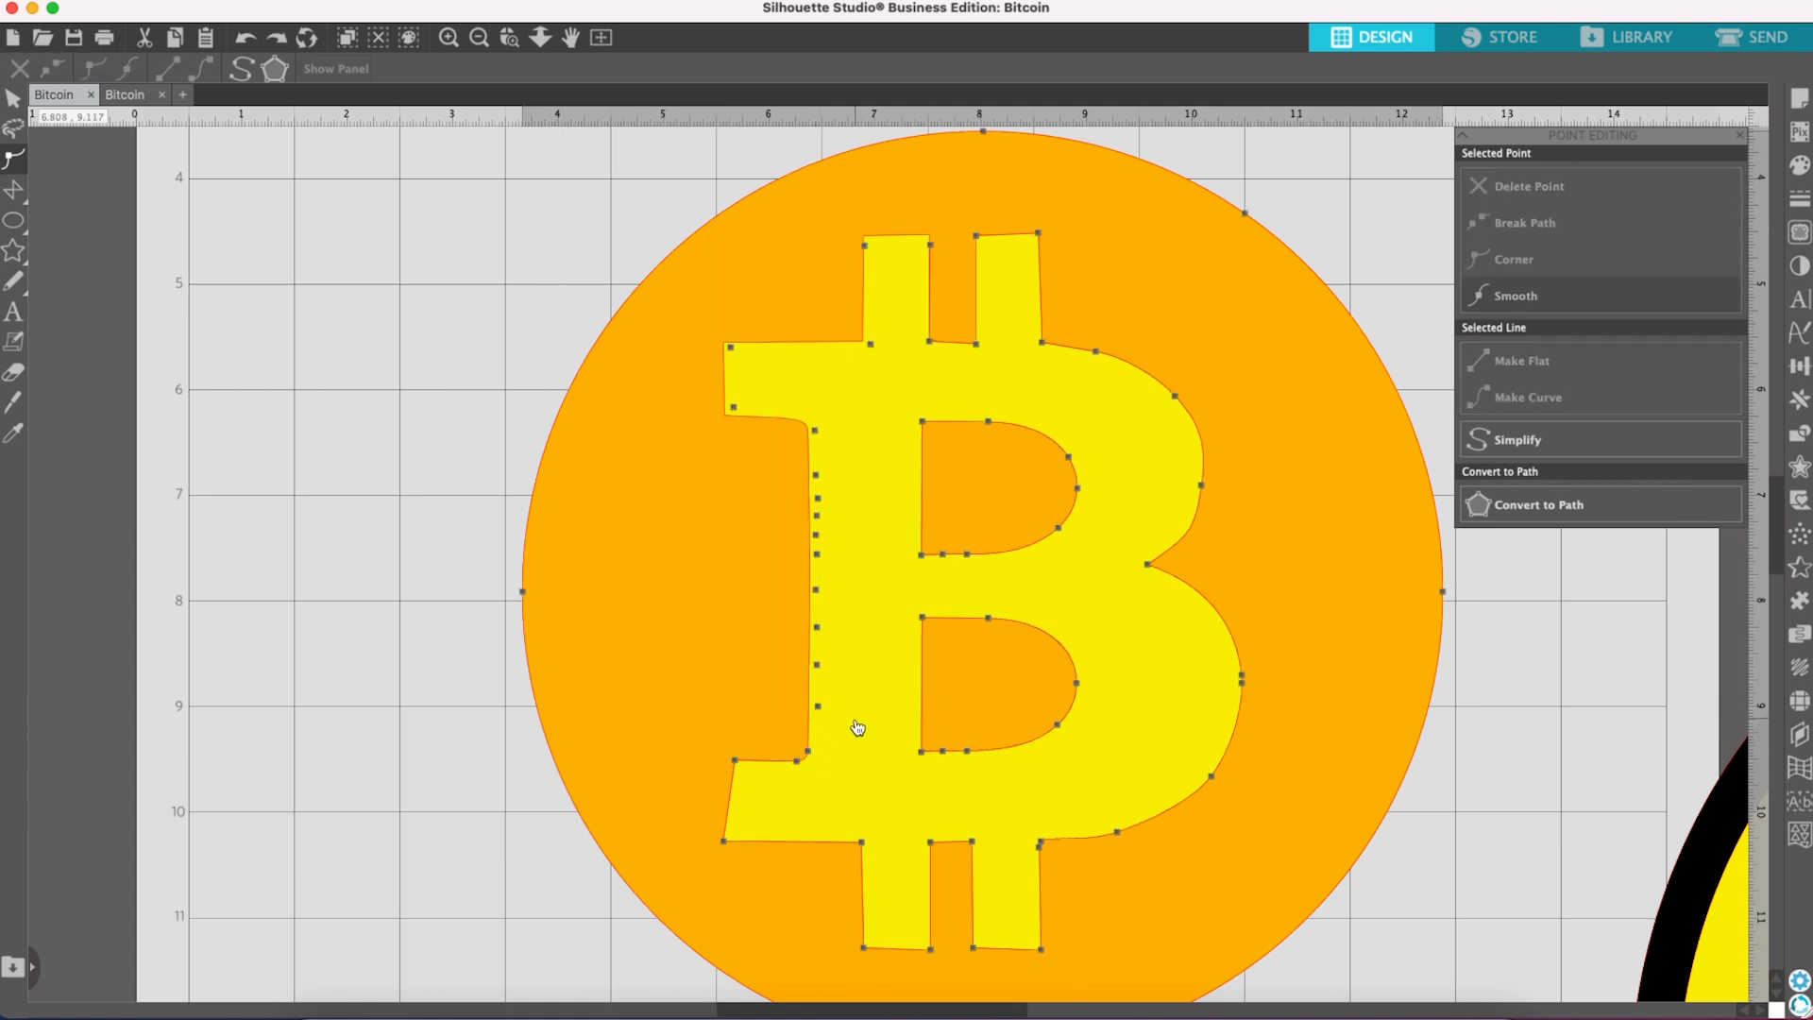
Step: Nudge the cut-out's points around the lower-left foot and the bottom bars slightly inward beneath the yellow B
left_click(810, 761)
left_click_drag(797, 761, 741, 770)
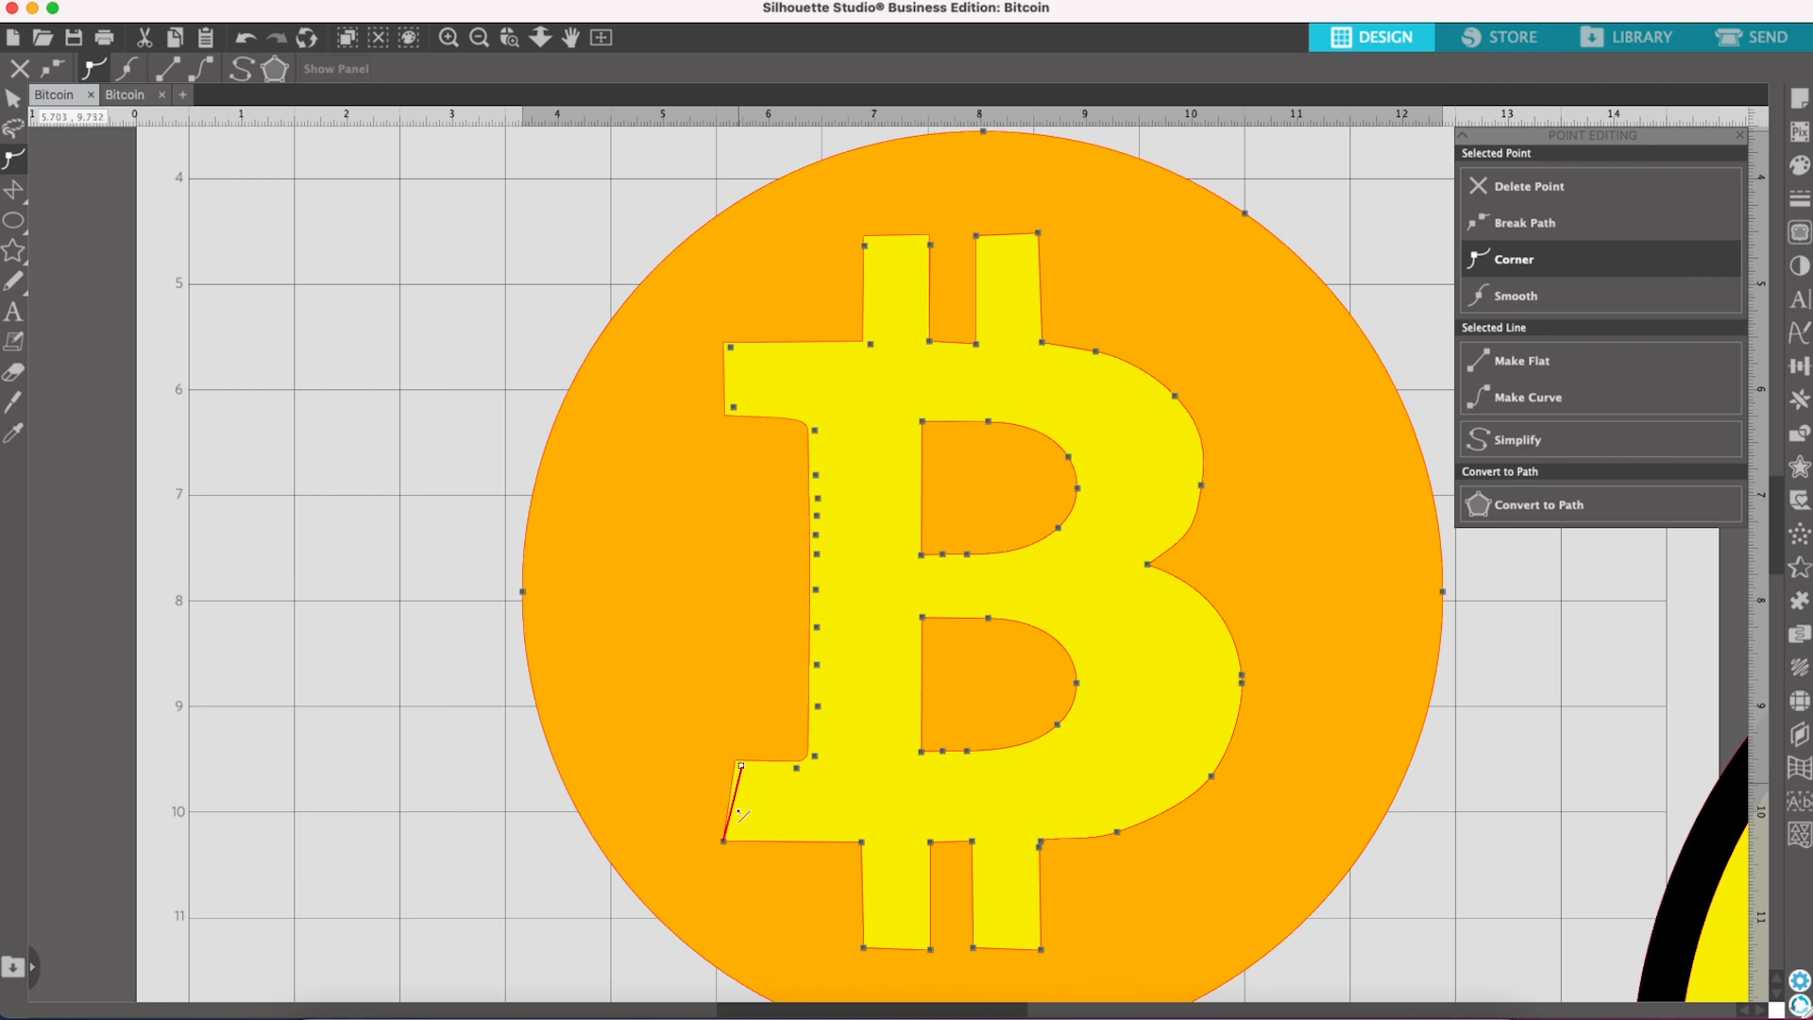
left_click_drag(724, 842, 732, 836)
left_click_drag(861, 842, 865, 837)
left_click_drag(866, 949, 873, 943)
Step: Shift the cut-out's remaining points on the right curves and both inner holes beneath the yellow B, and finish point editing
left_click_drag(1209, 776, 1205, 773)
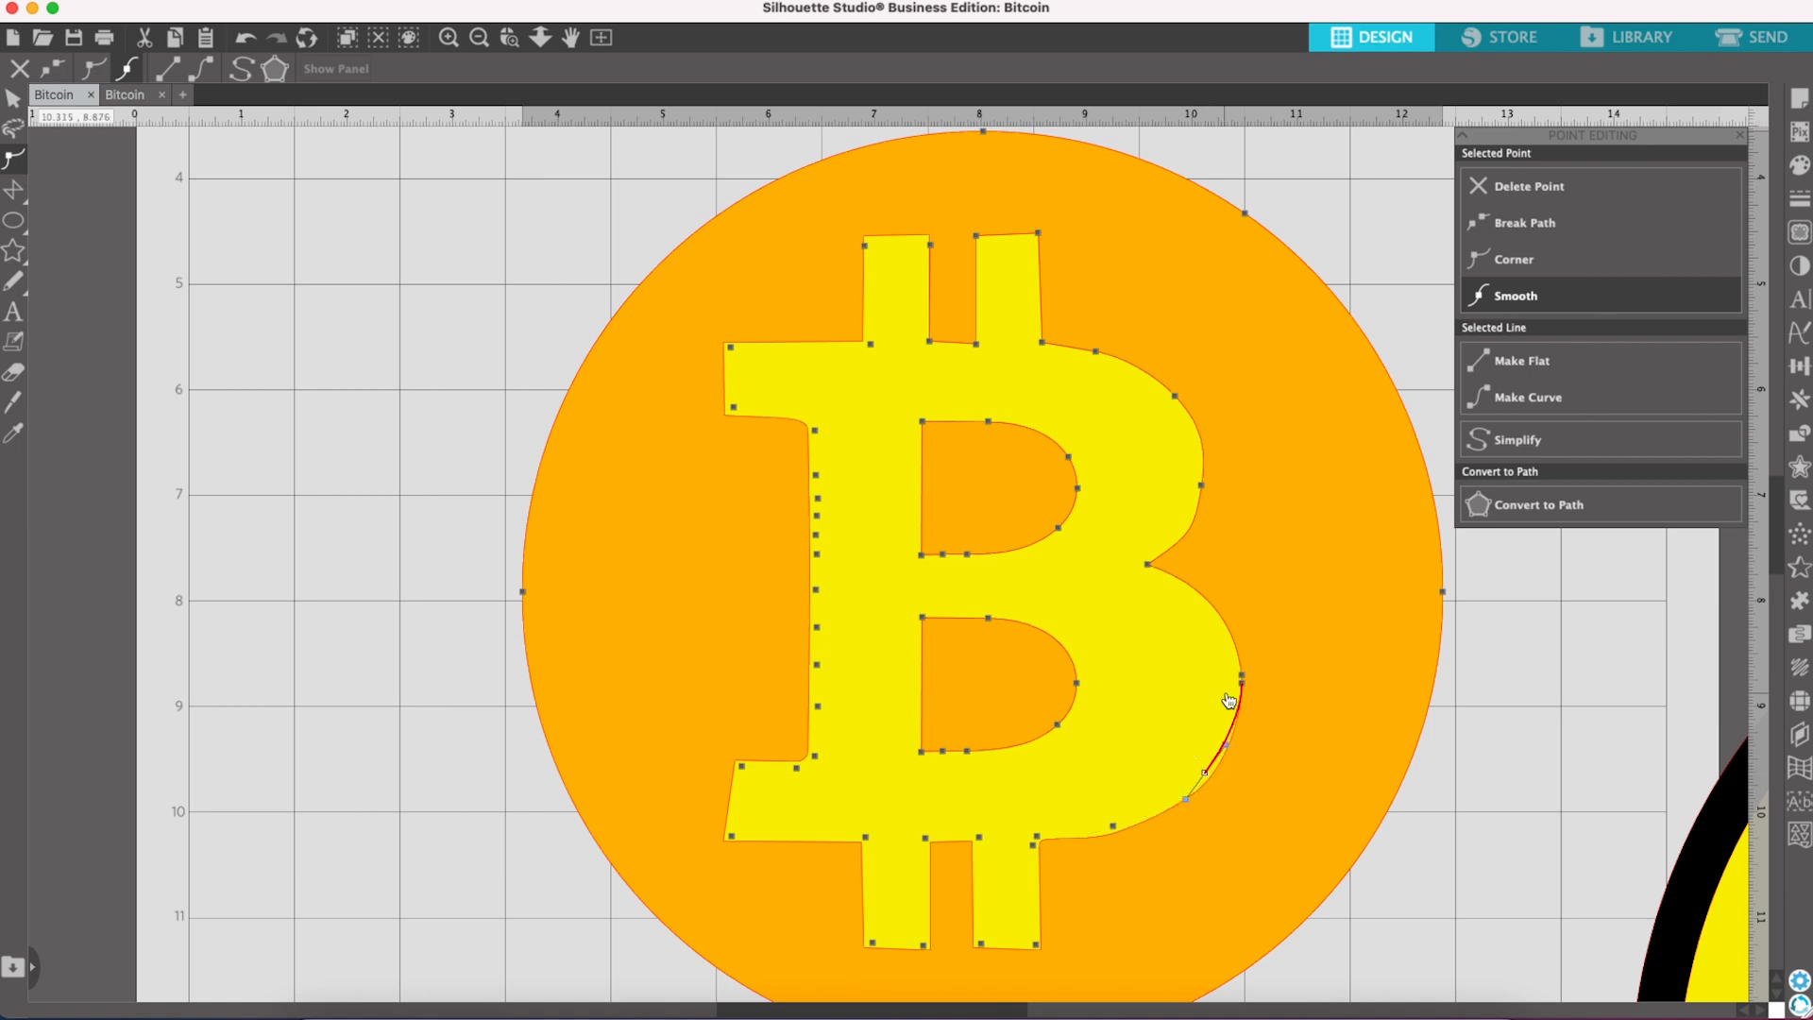
left_click_drag(1242, 677, 1235, 688)
left_click_drag(1148, 566, 1143, 569)
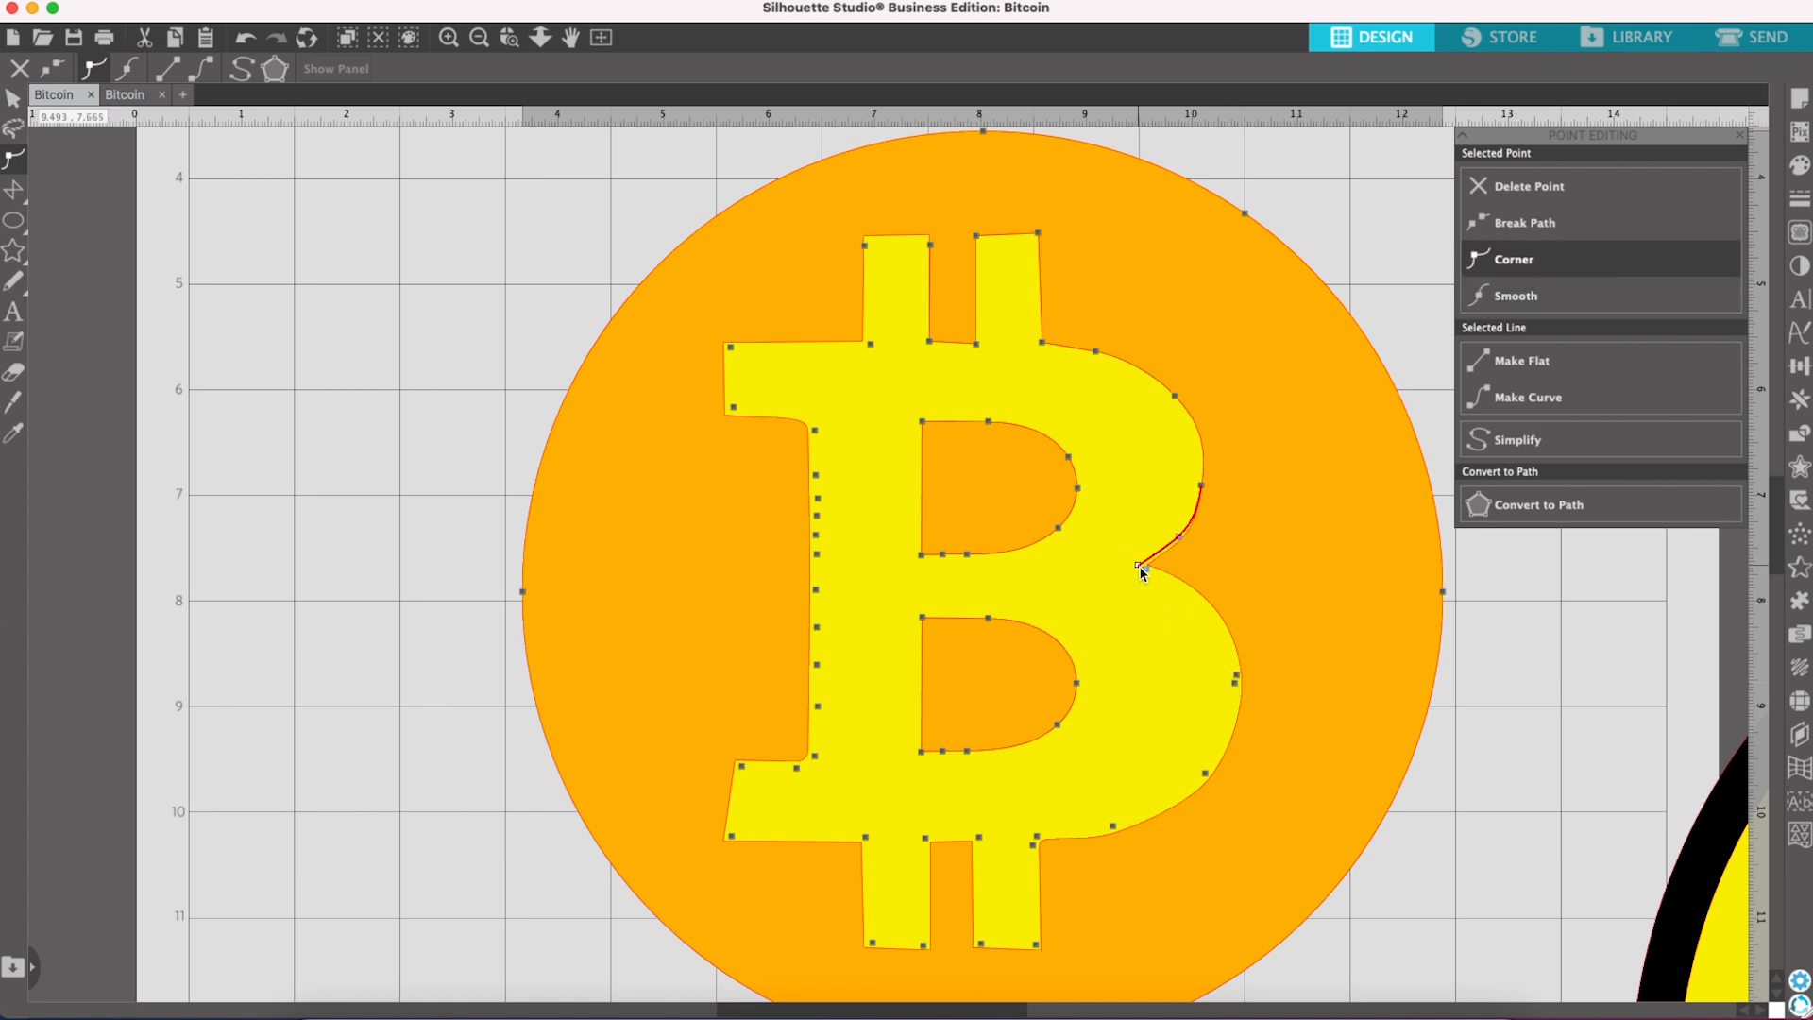
left_click(1198, 487)
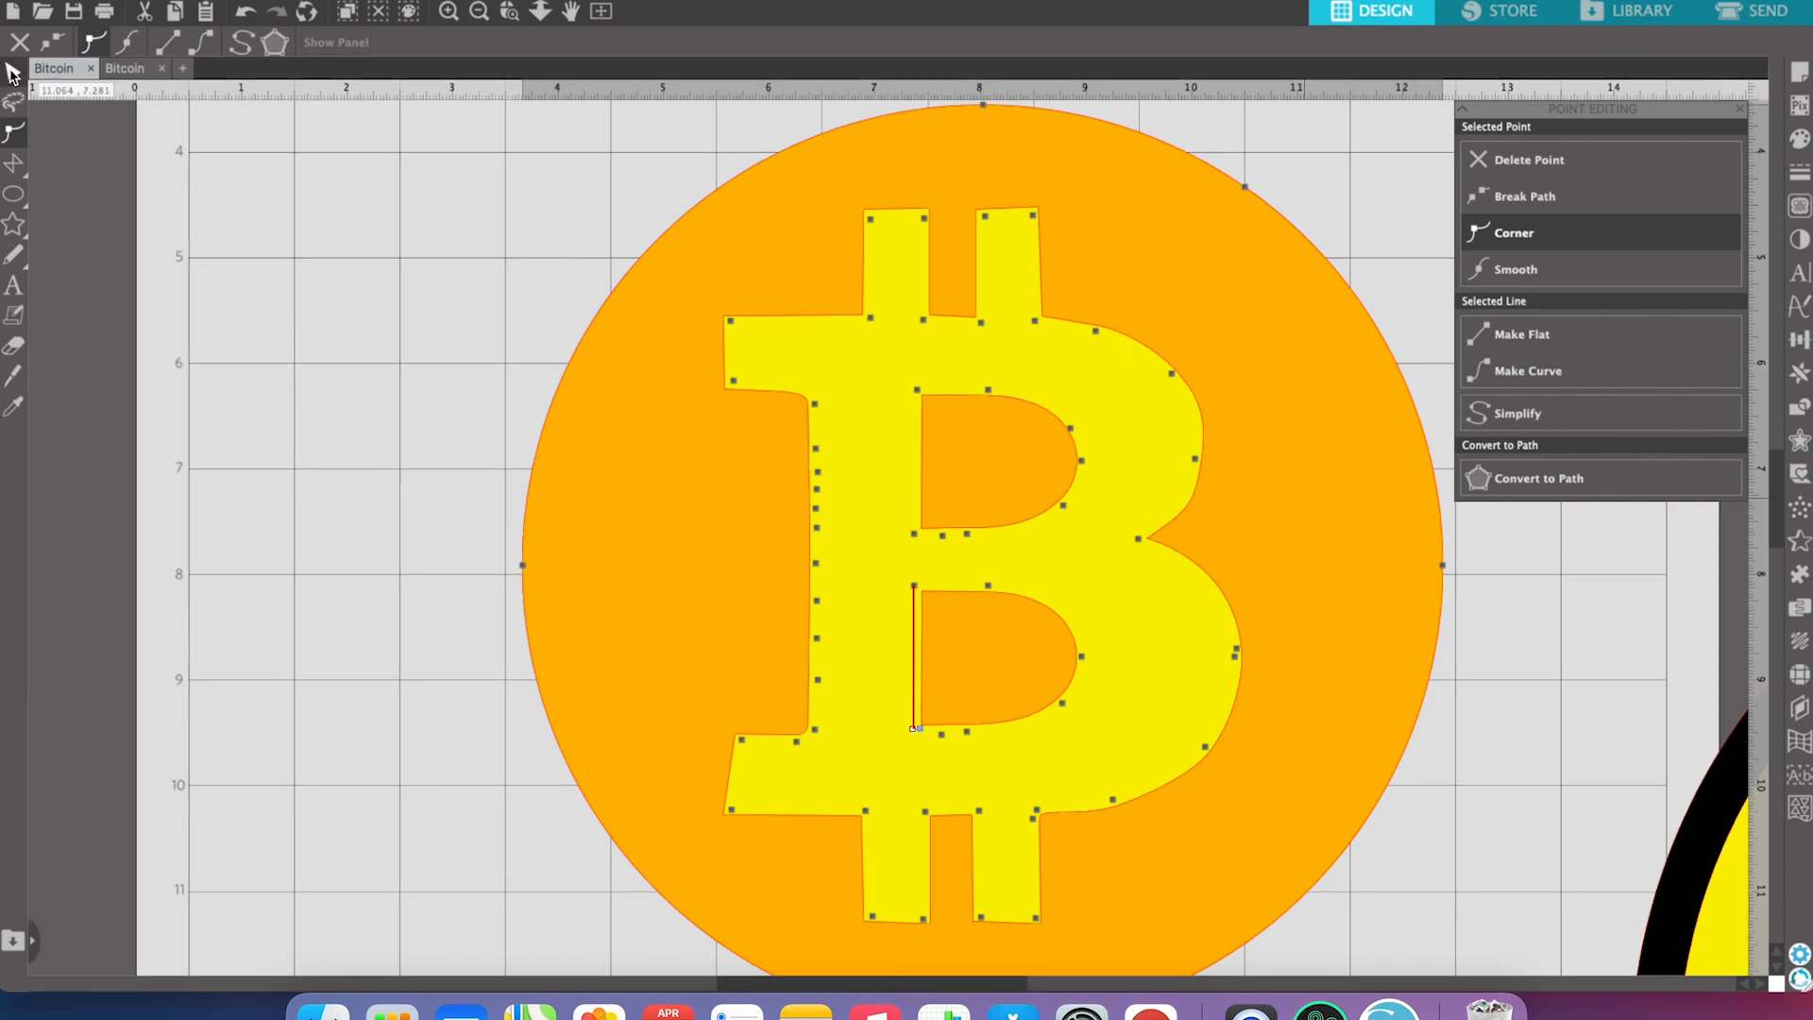
left_click(15, 73)
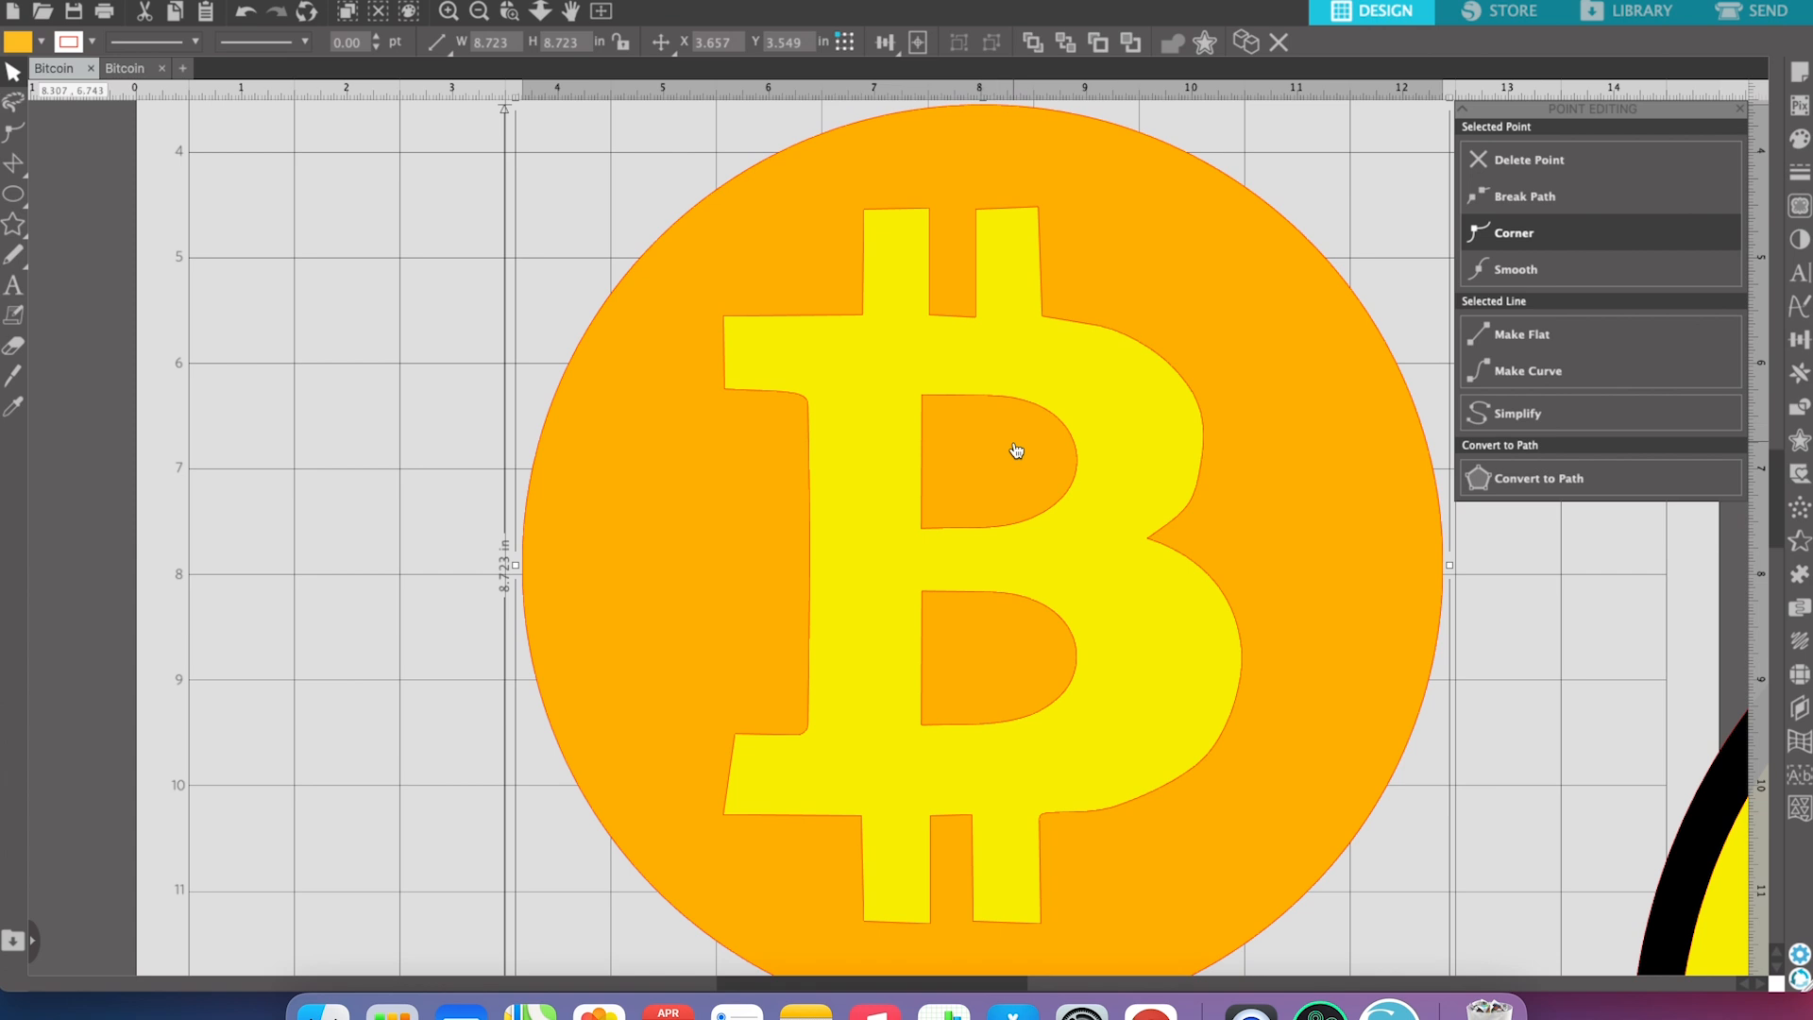
Step: Move the black and yellow rings together back onto the page, around the orange circle and B
left_click(480, 19)
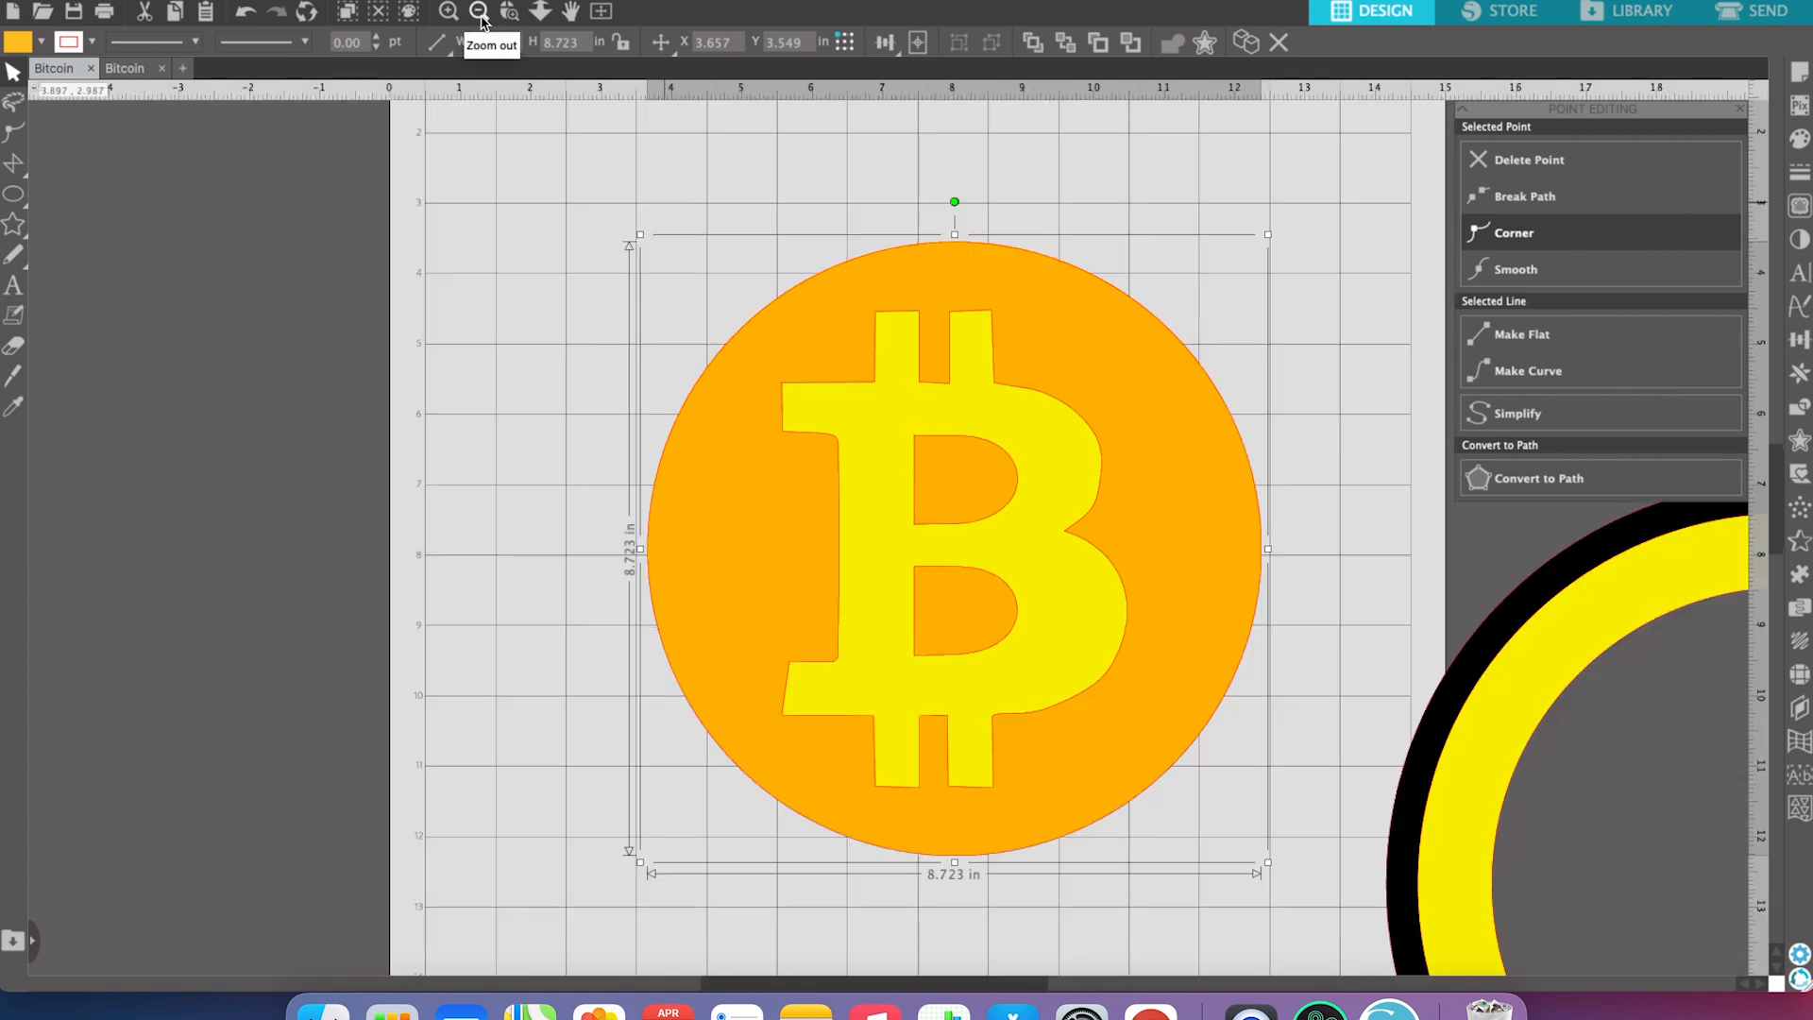
left_click(481, 19)
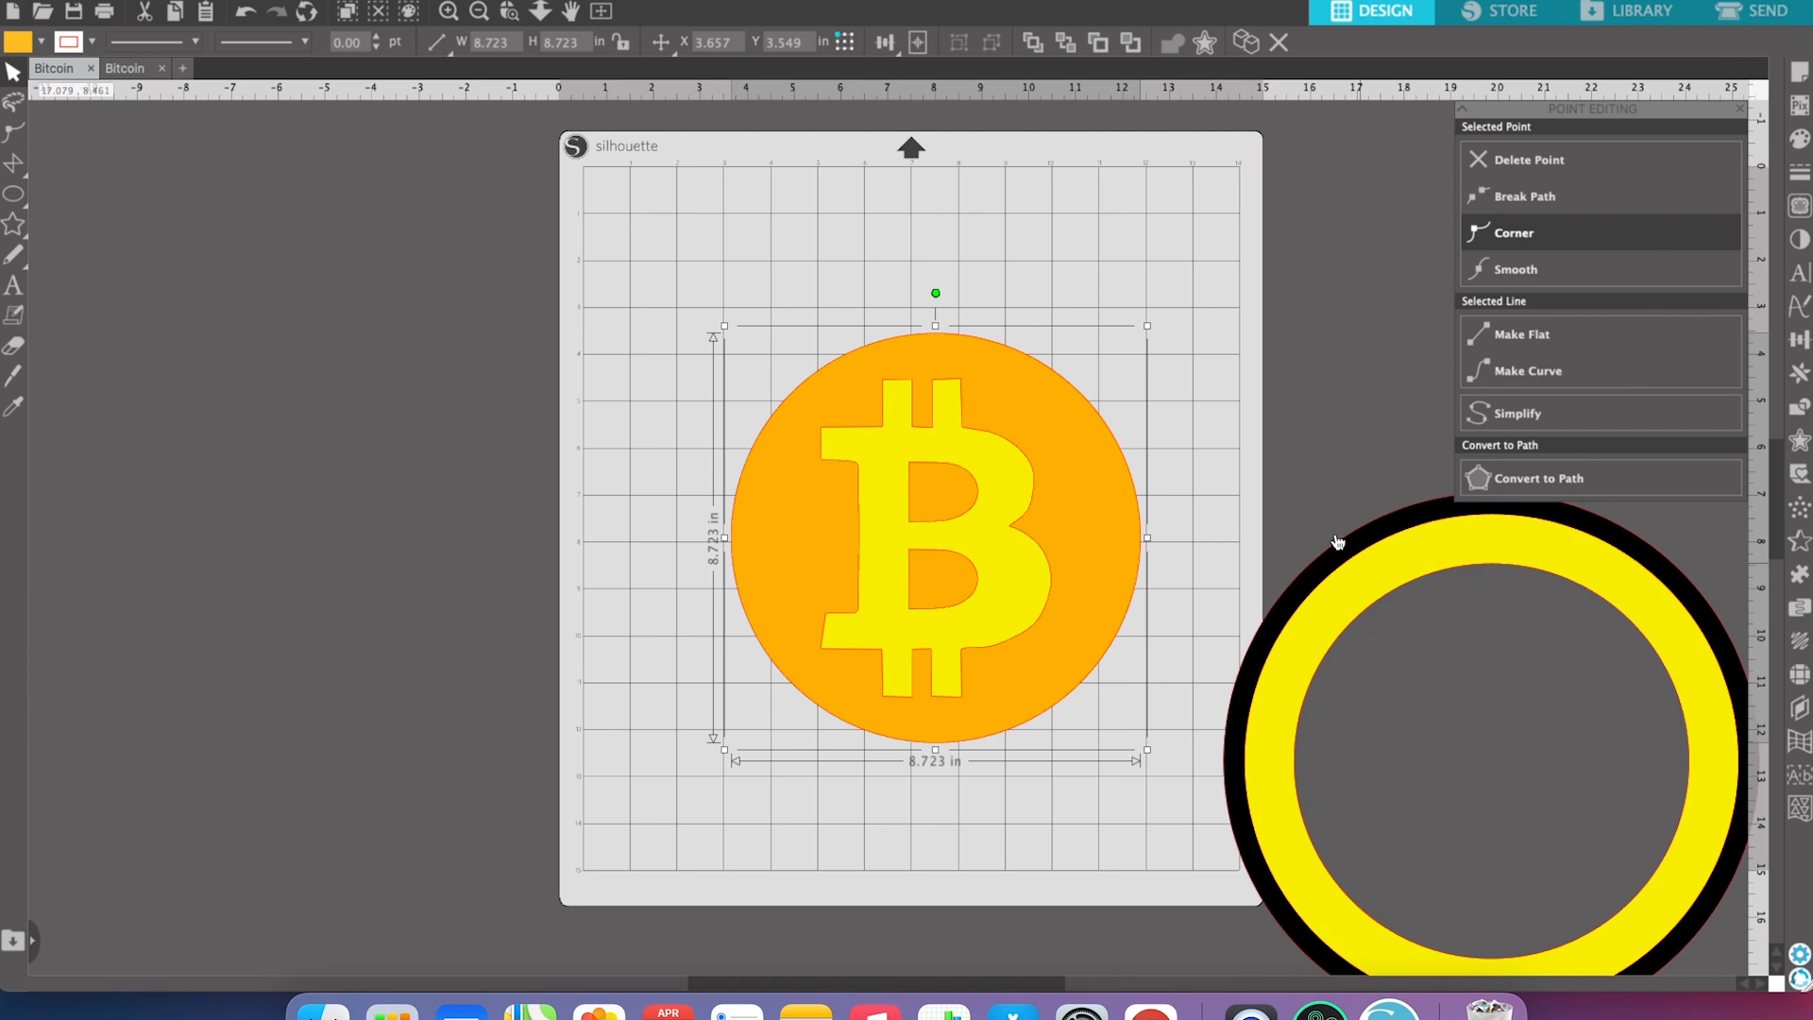
left_click(1351, 505)
left_click(1505, 620)
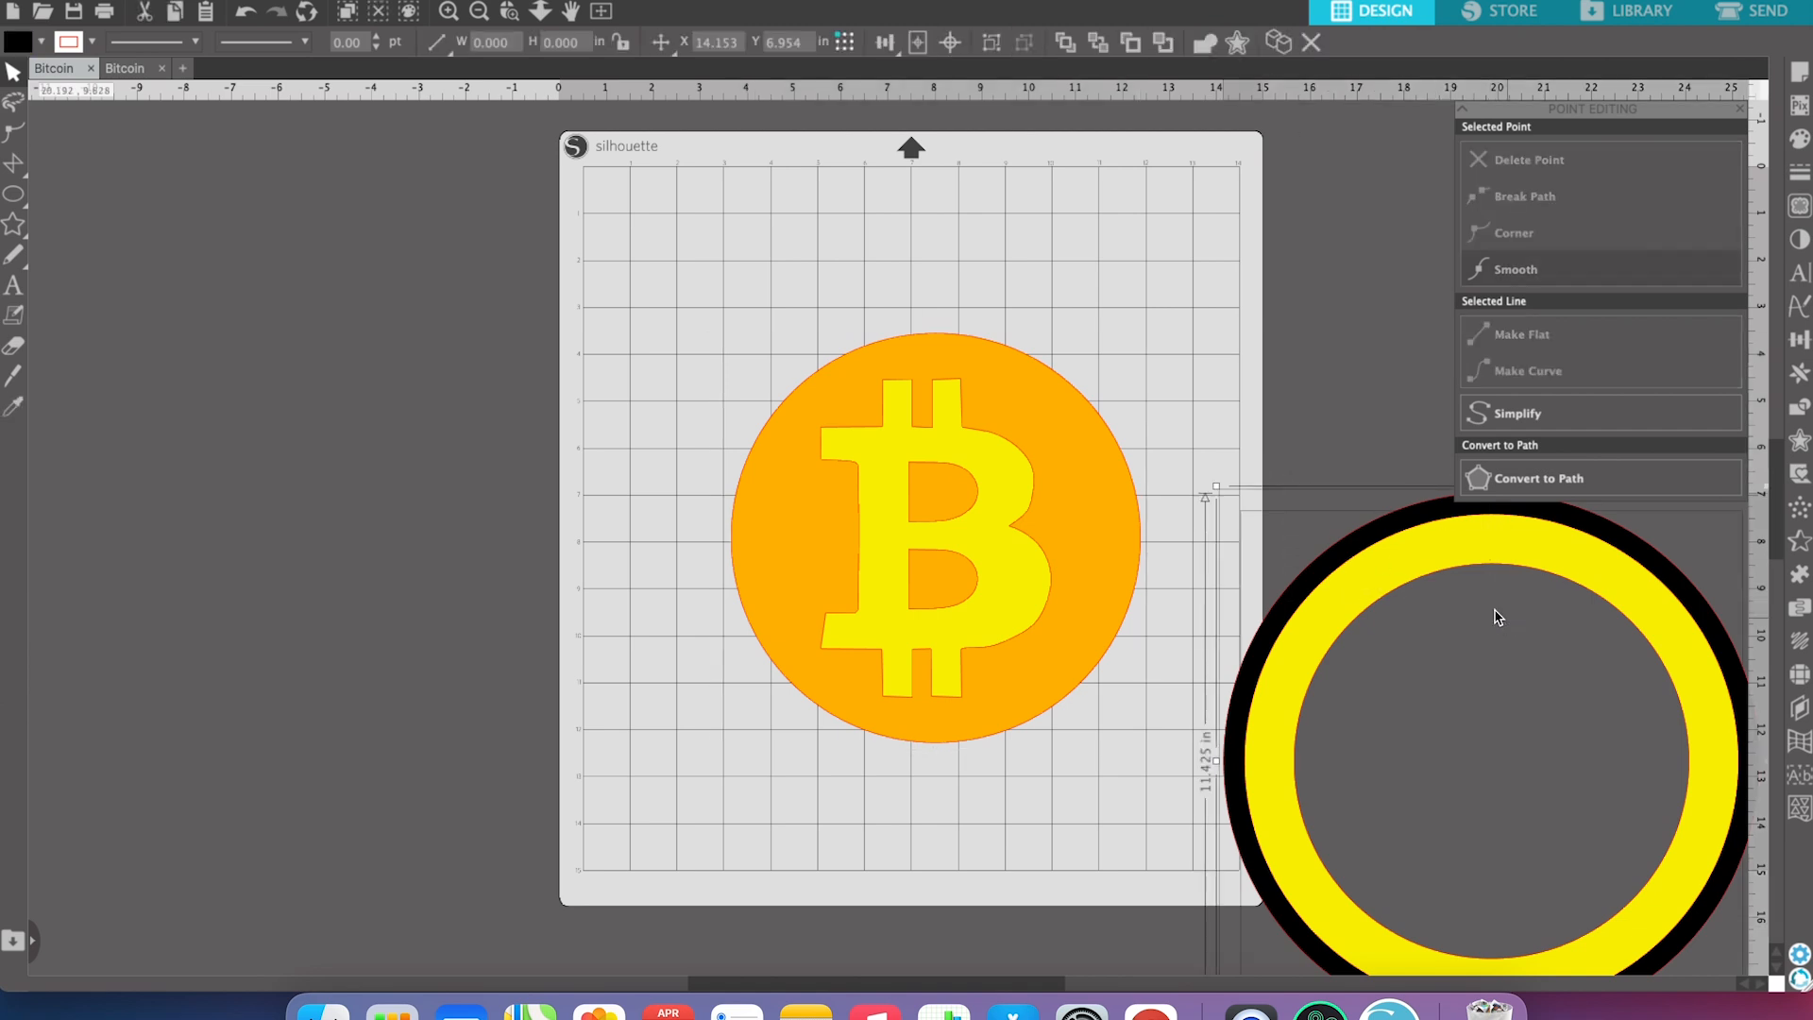
left_click_drag(1442, 575, 888, 347)
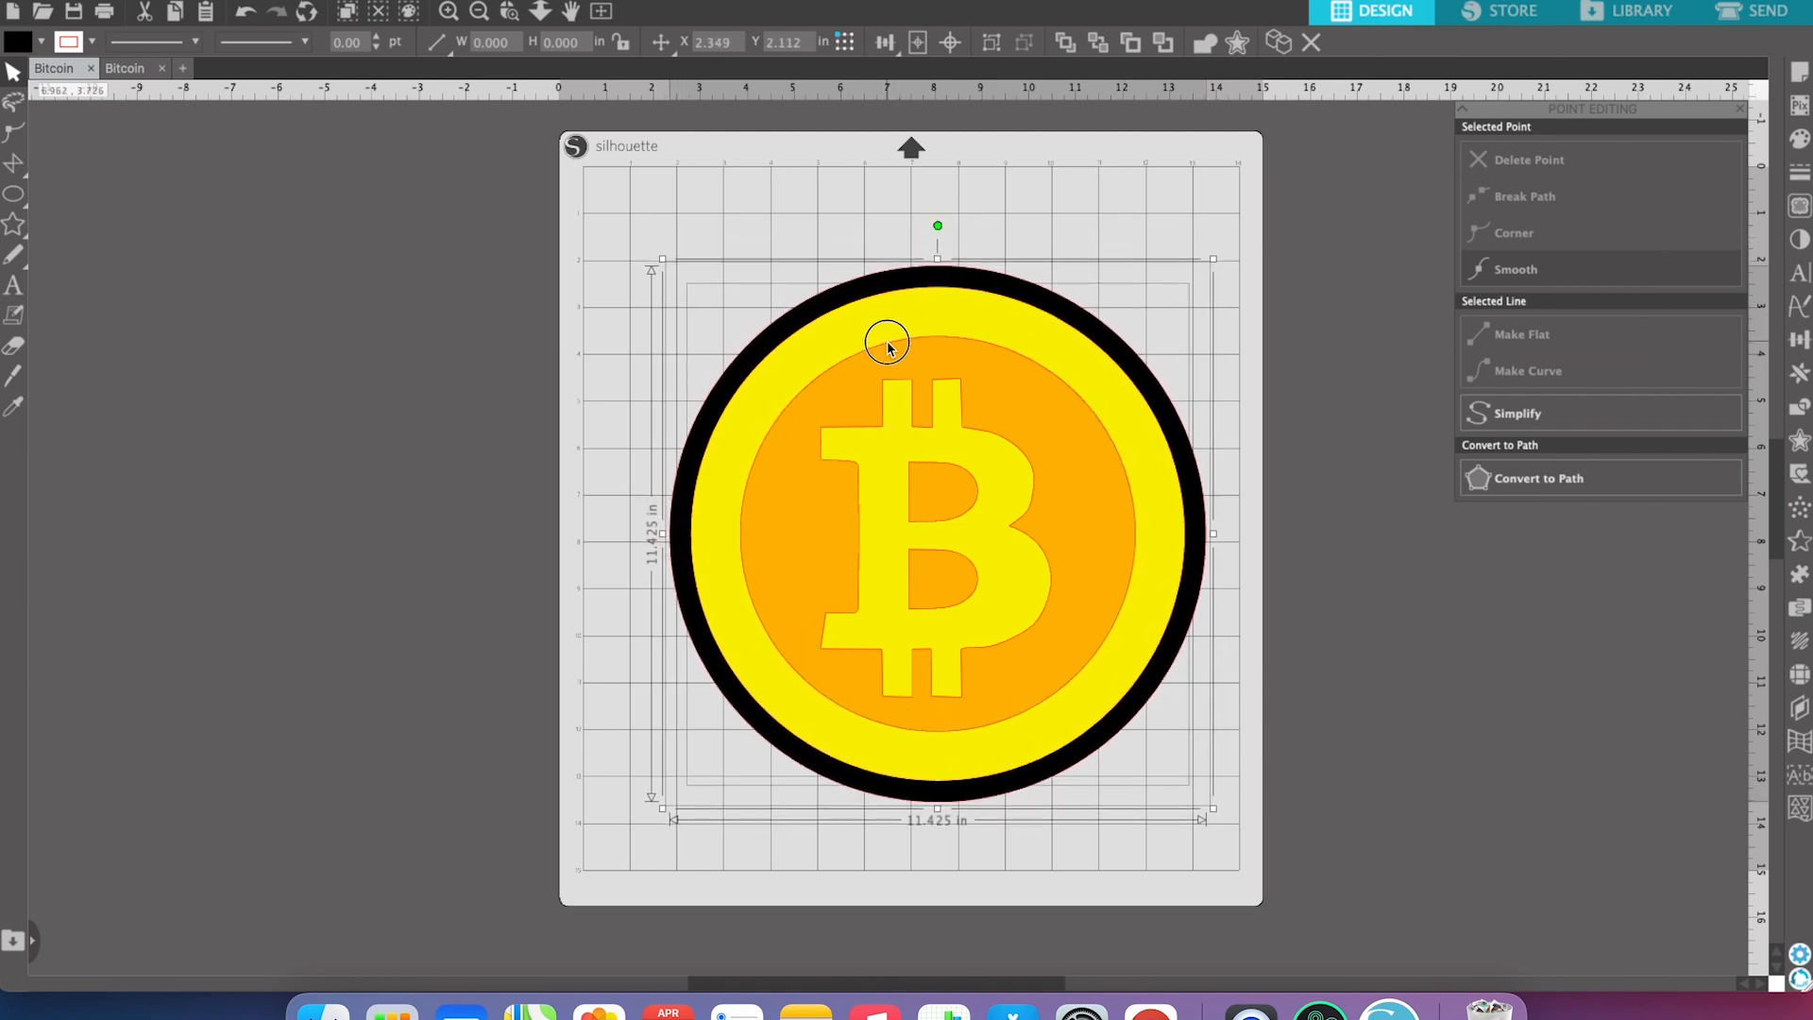
left_click(607, 235)
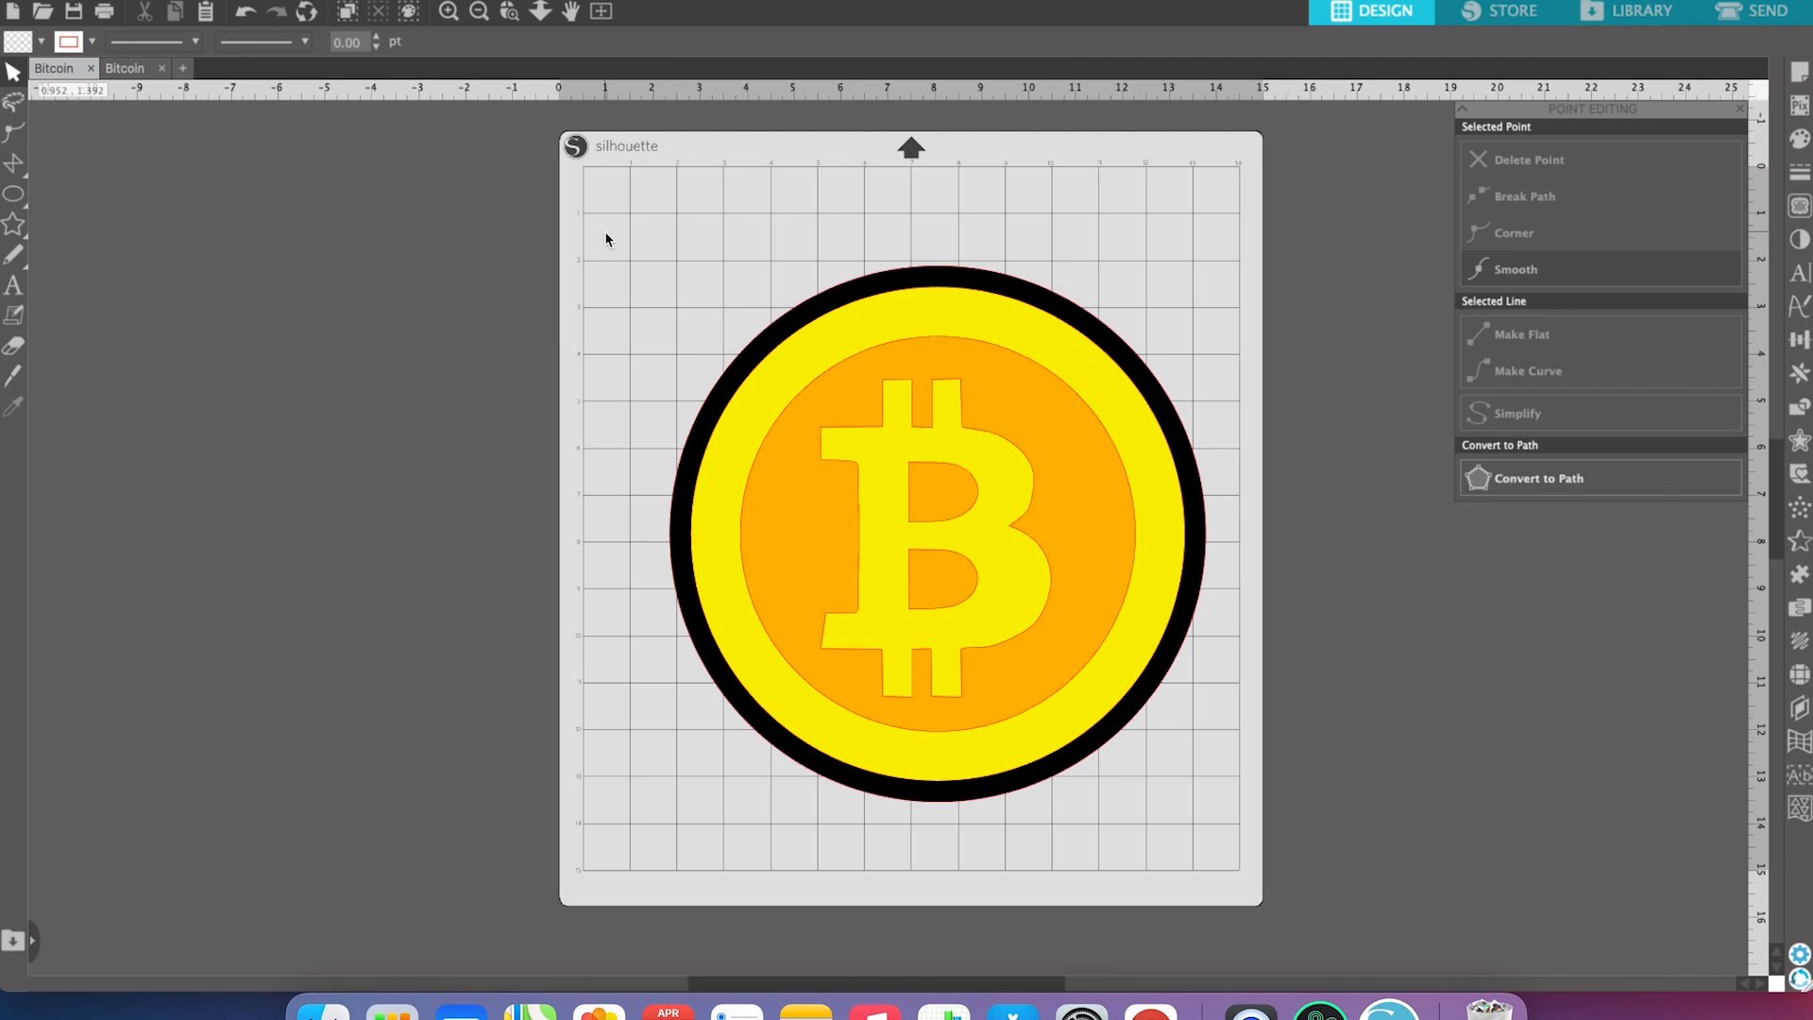
Step: Centre the whole coin design on the page and centre-align all its pieces with one another
left_click_drag(608, 235, 1267, 871)
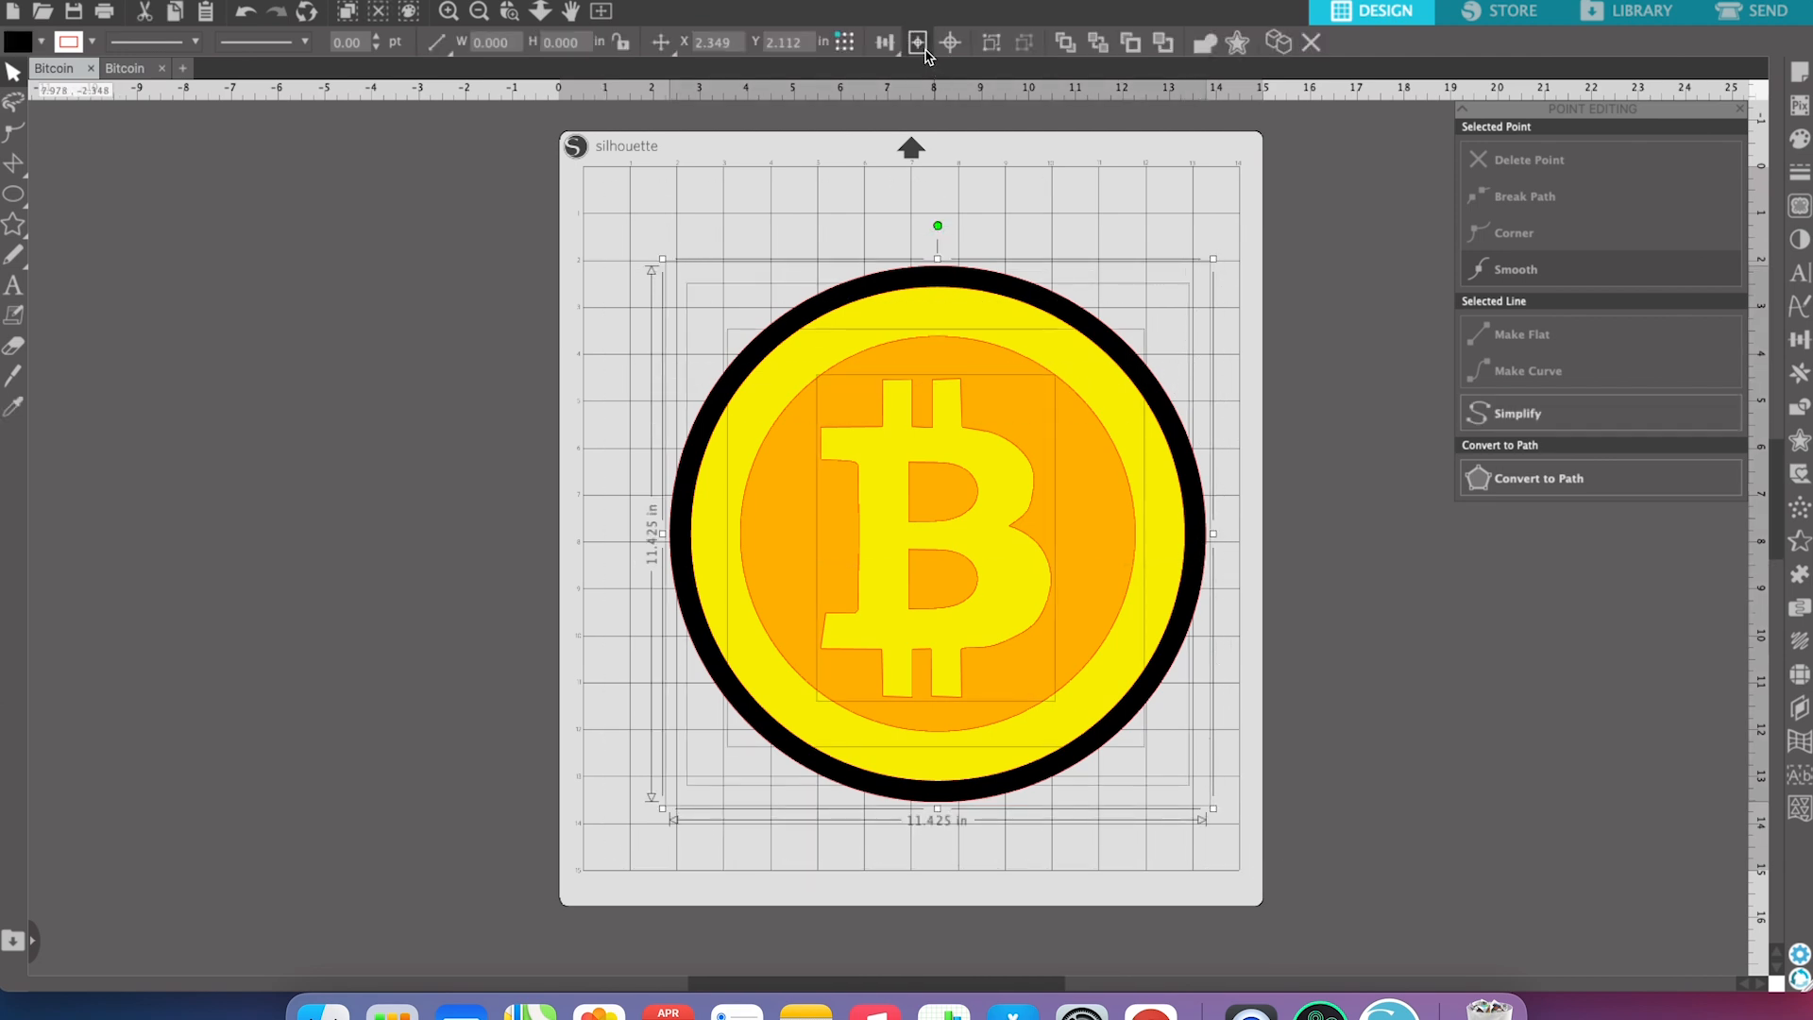
left_click(918, 45)
left_click(951, 43)
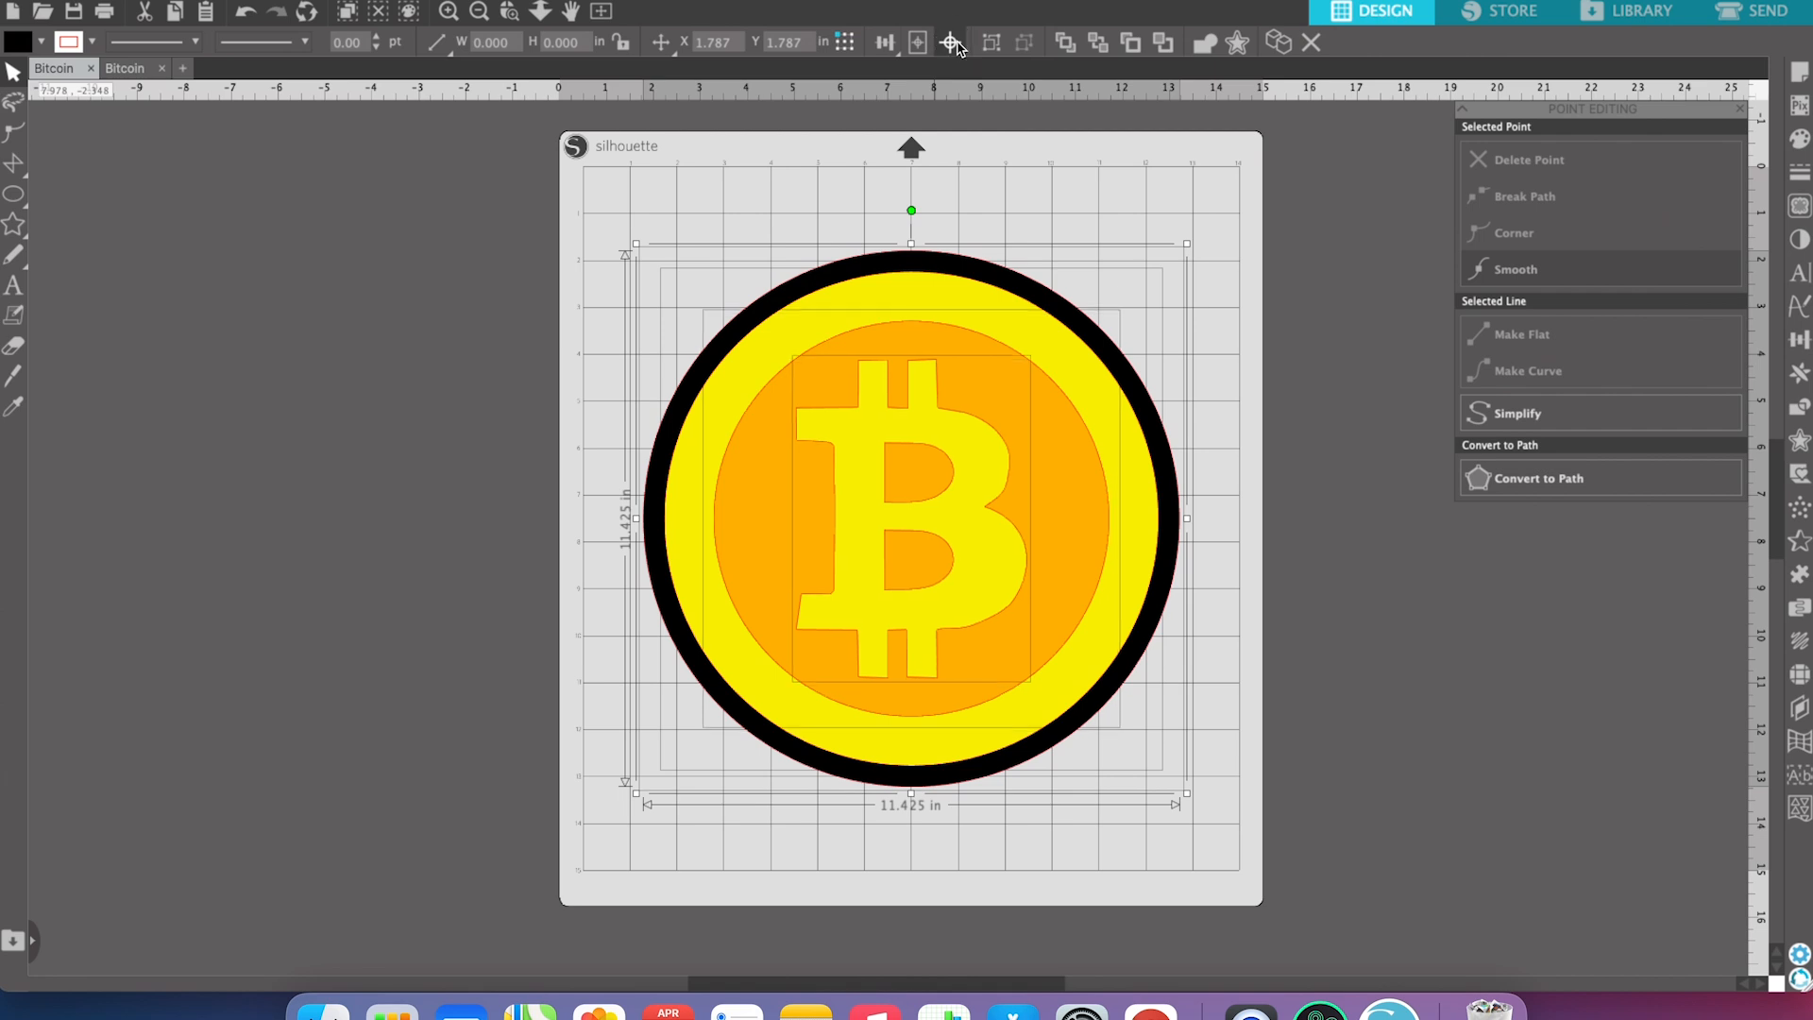
left_click(1215, 196)
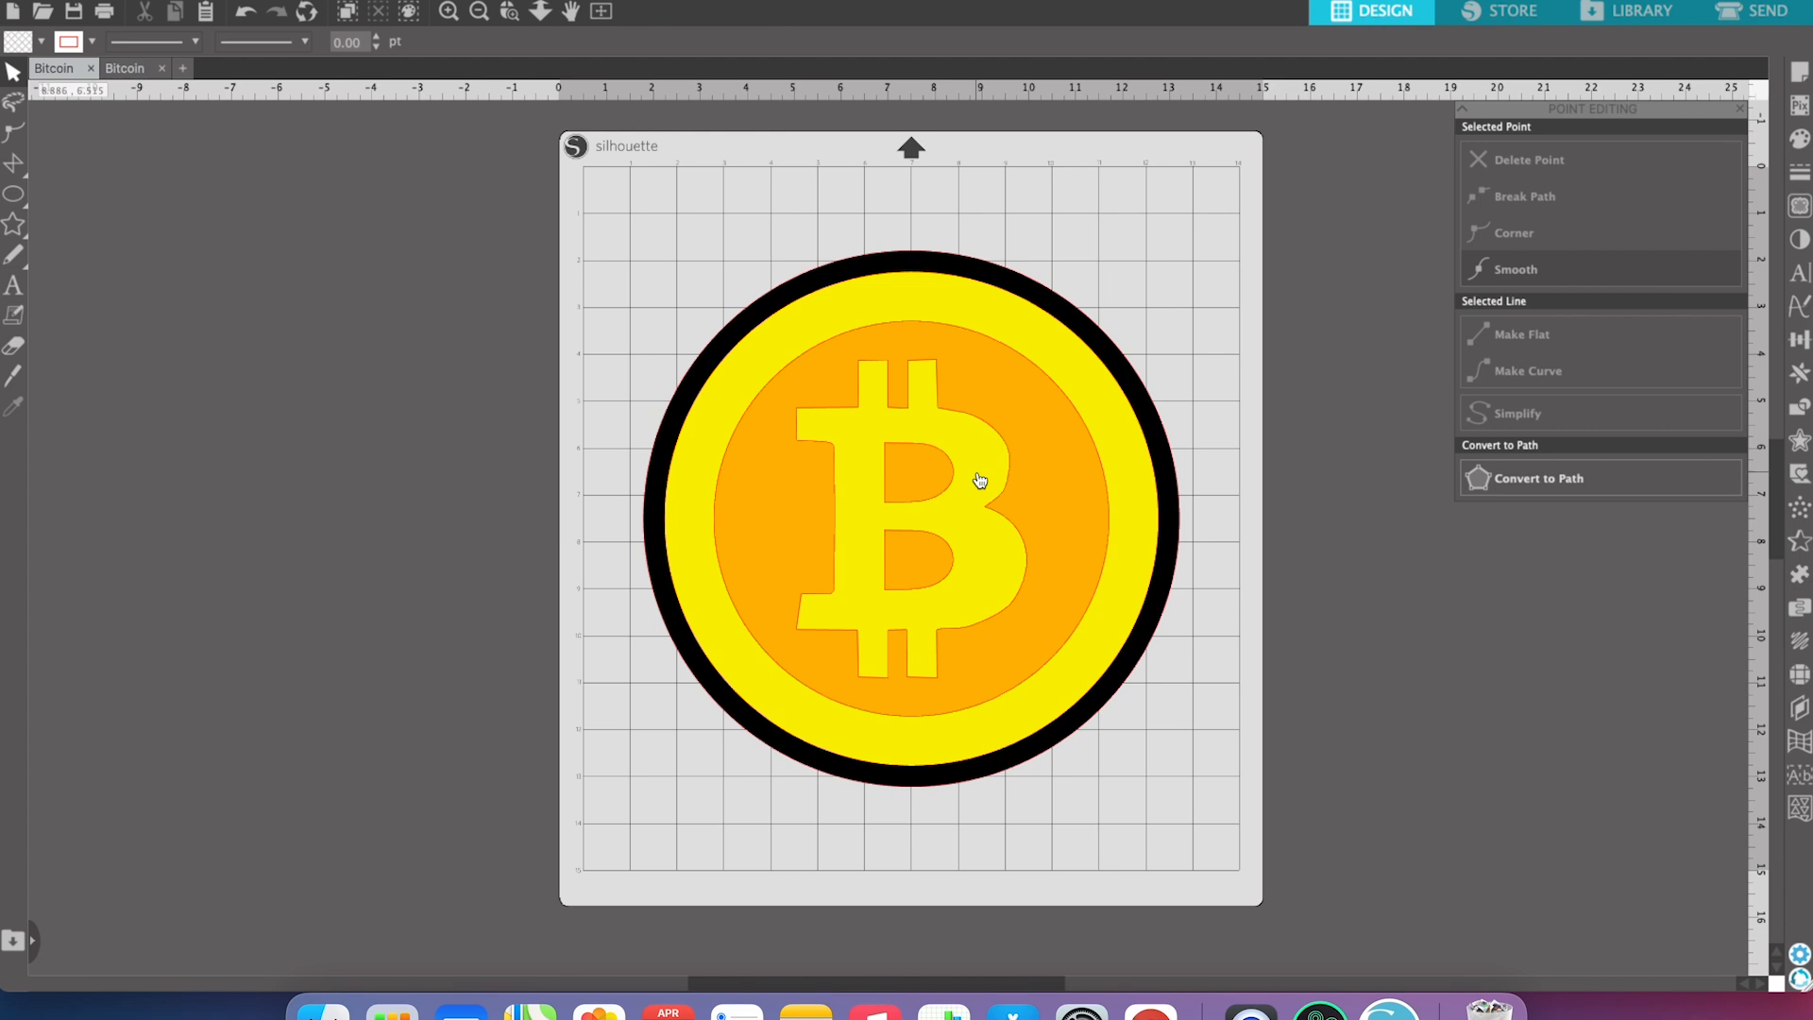
Step: Move the yellow B down to inspect the cut-out beneath it, and undo the move
left_click_drag(977, 475, 1018, 562)
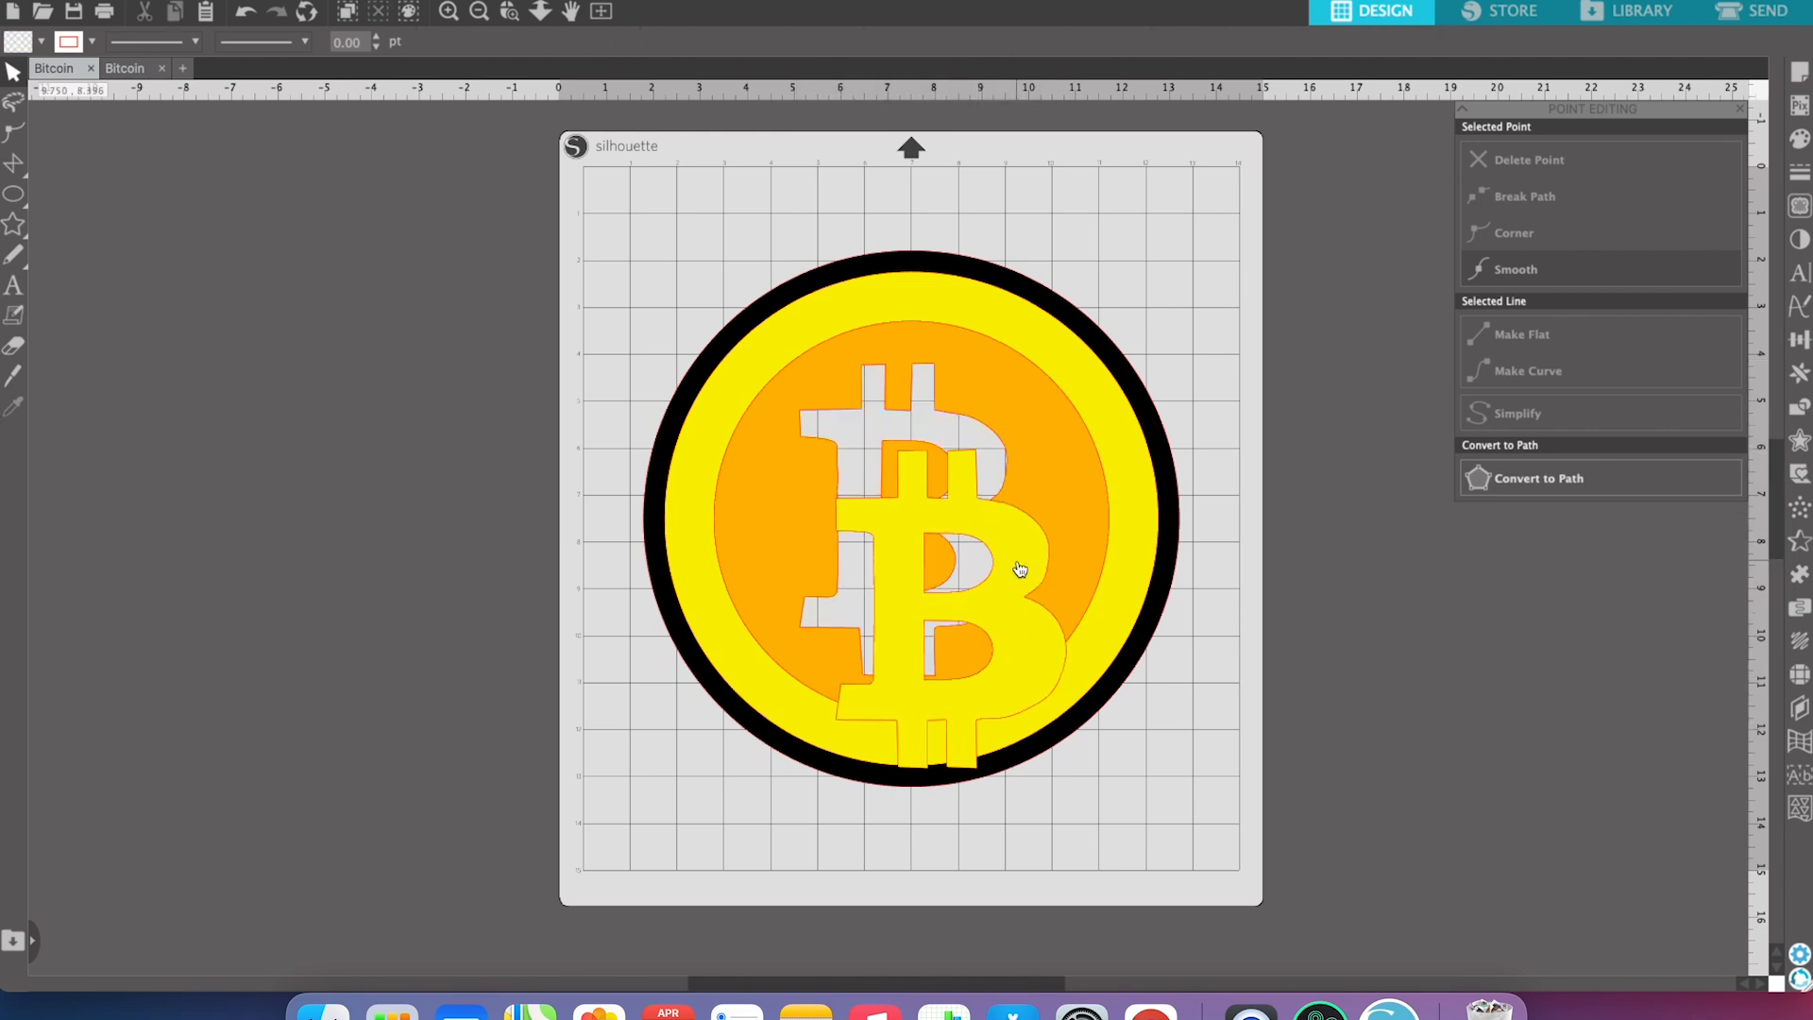
key("super+z")
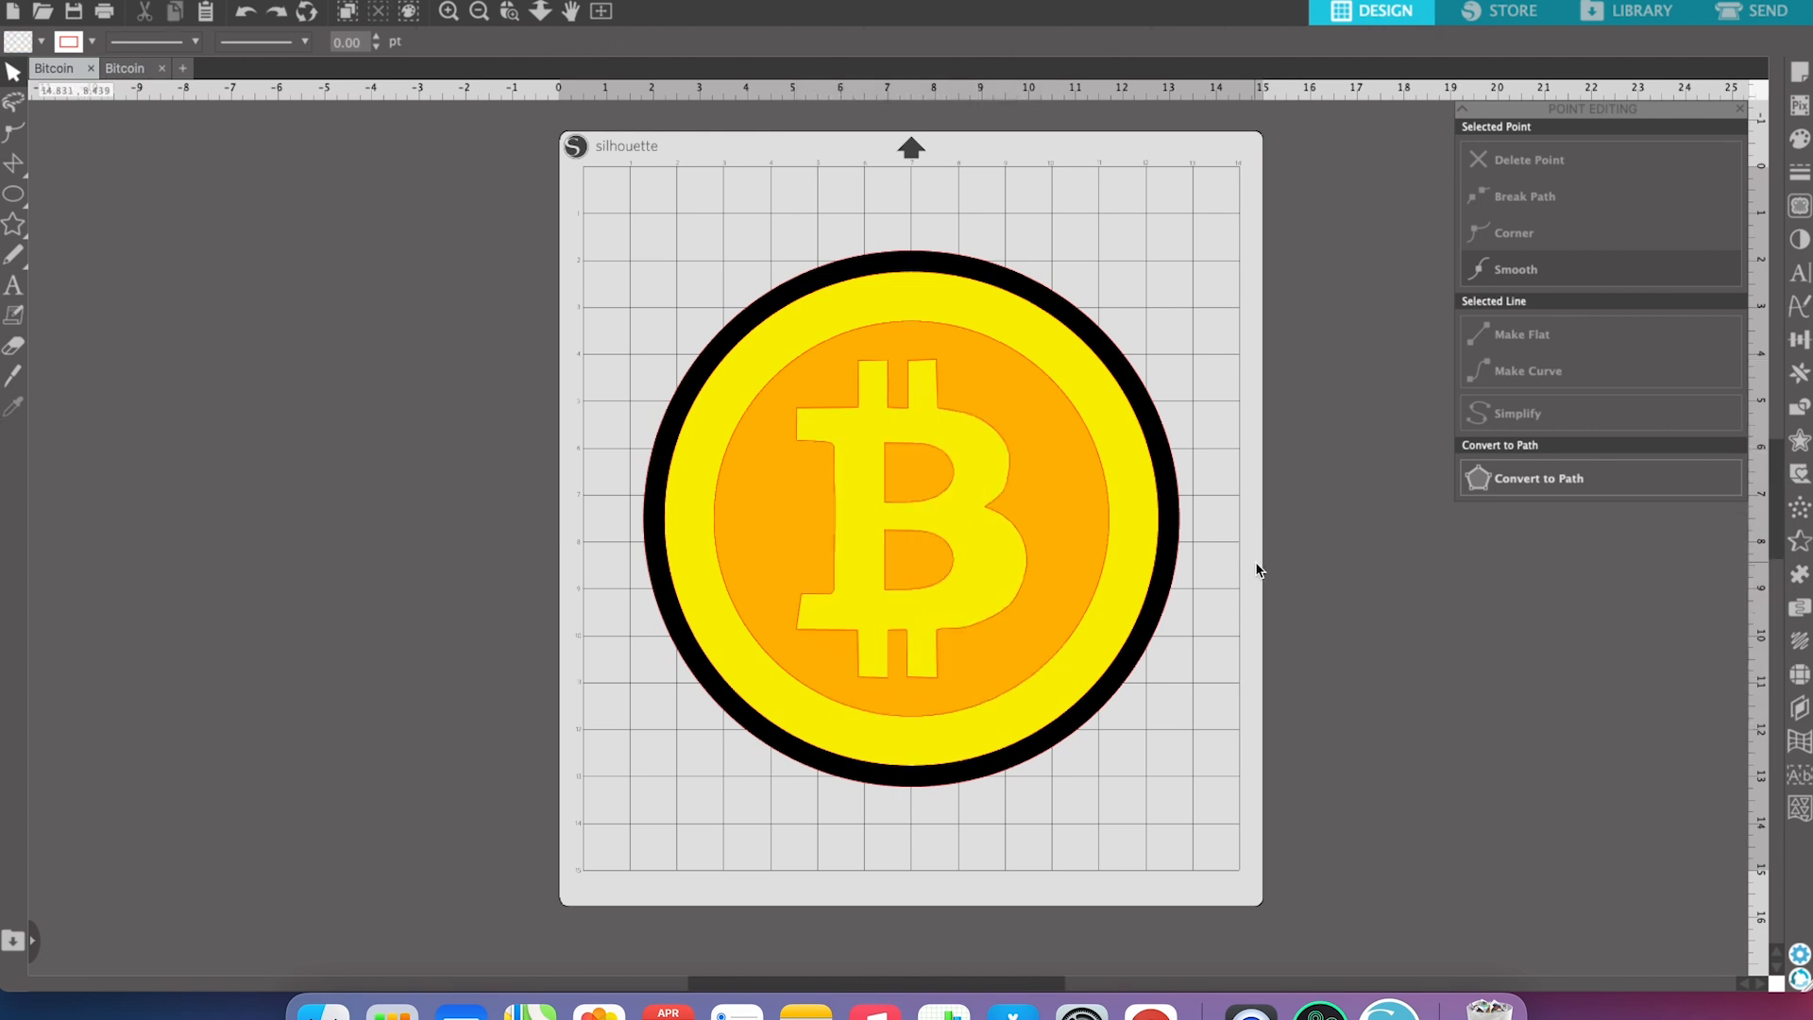